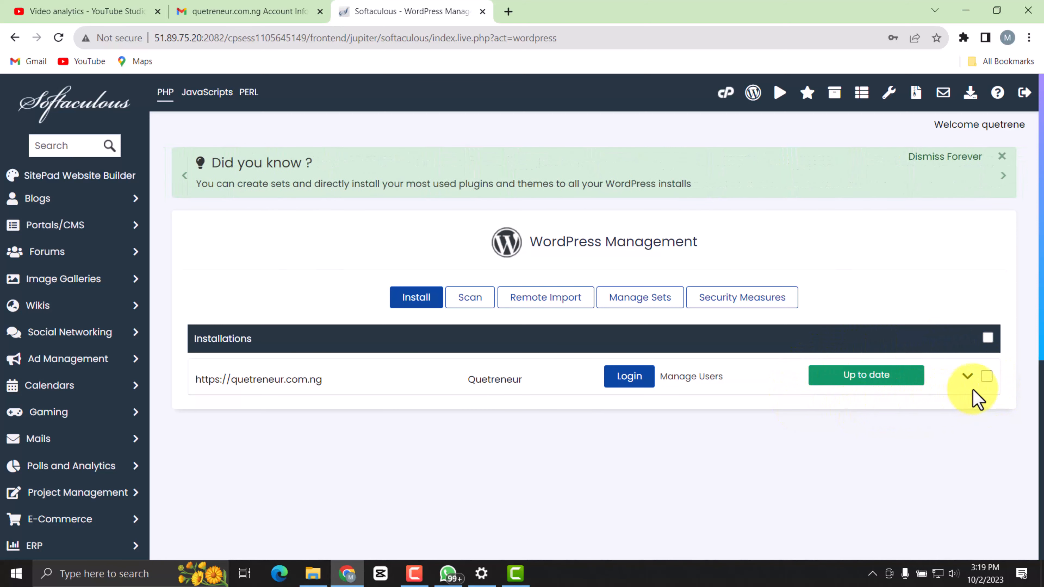
Uninstall the existing WordPress installation at quetreneur.com.ng, including its directory, database and database user.
click(964, 376)
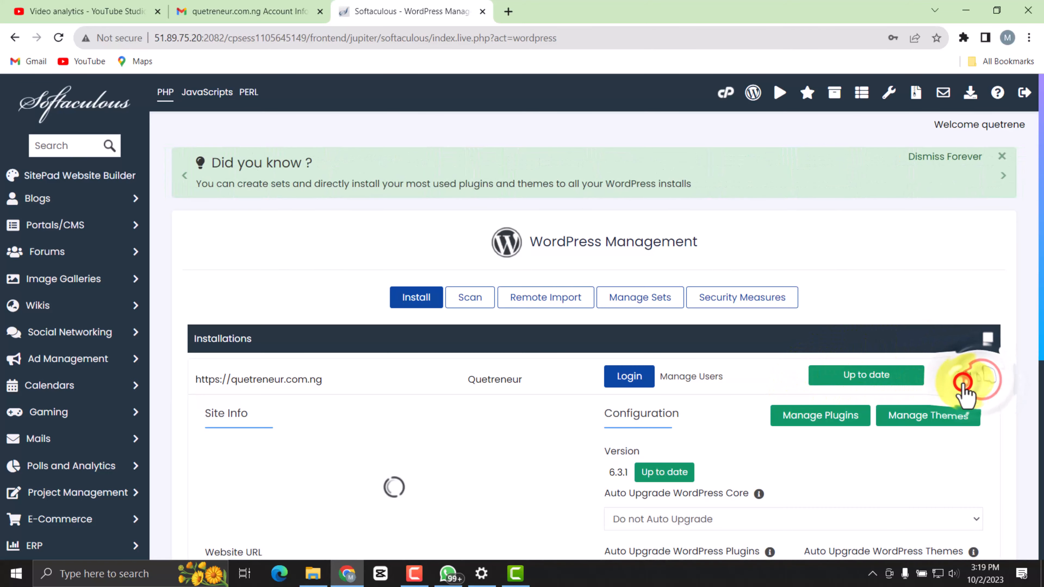
scroll(701, 474, down, 7)
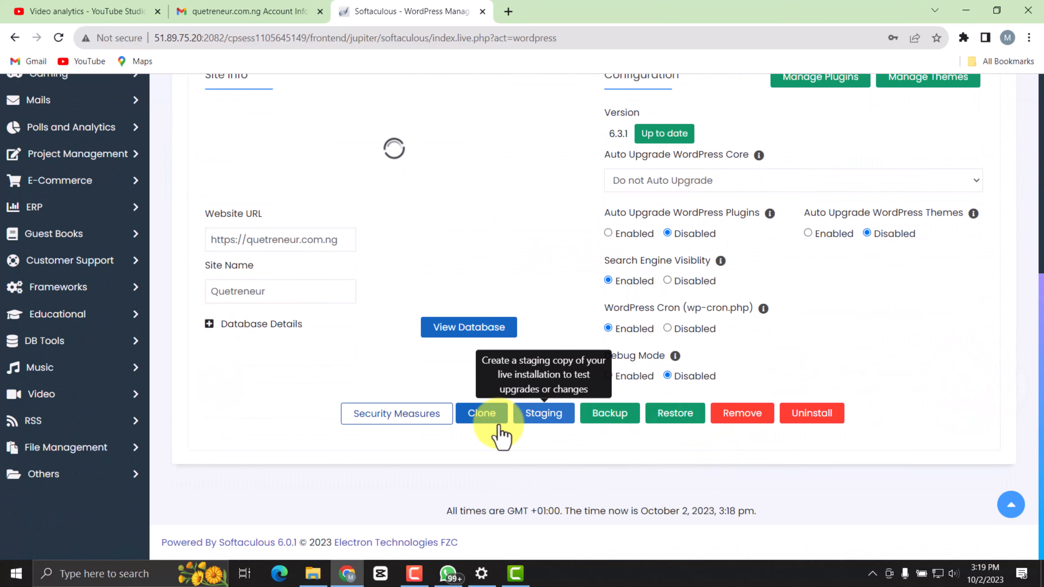
click(803, 423)
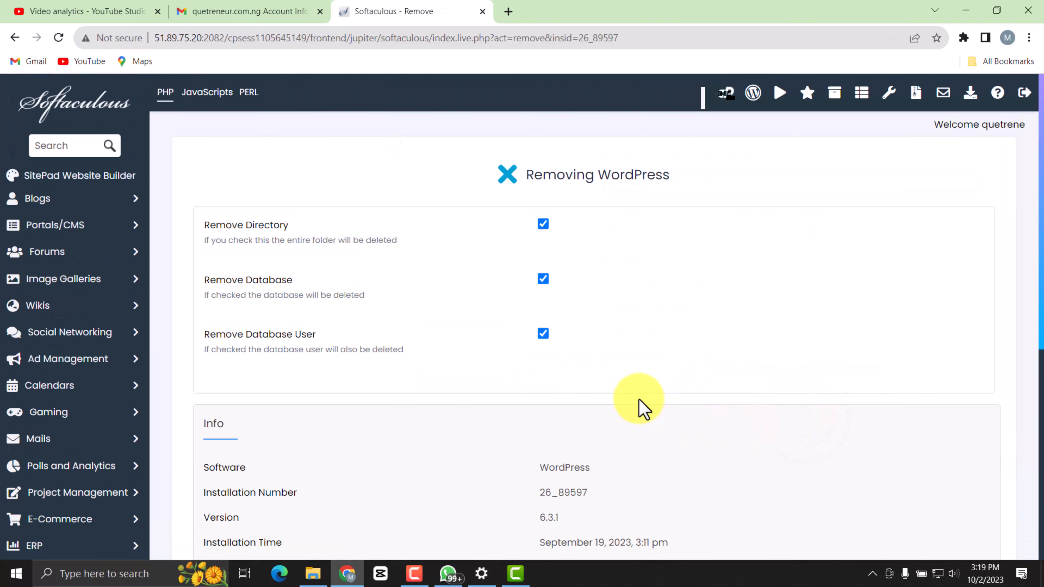
scroll(415, 329, down, 7)
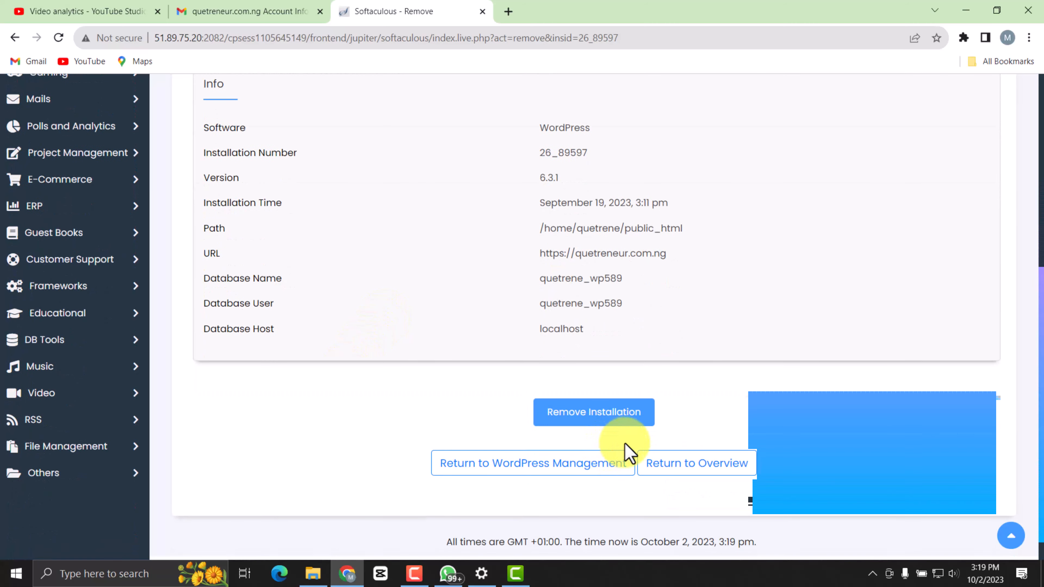
click(595, 414)
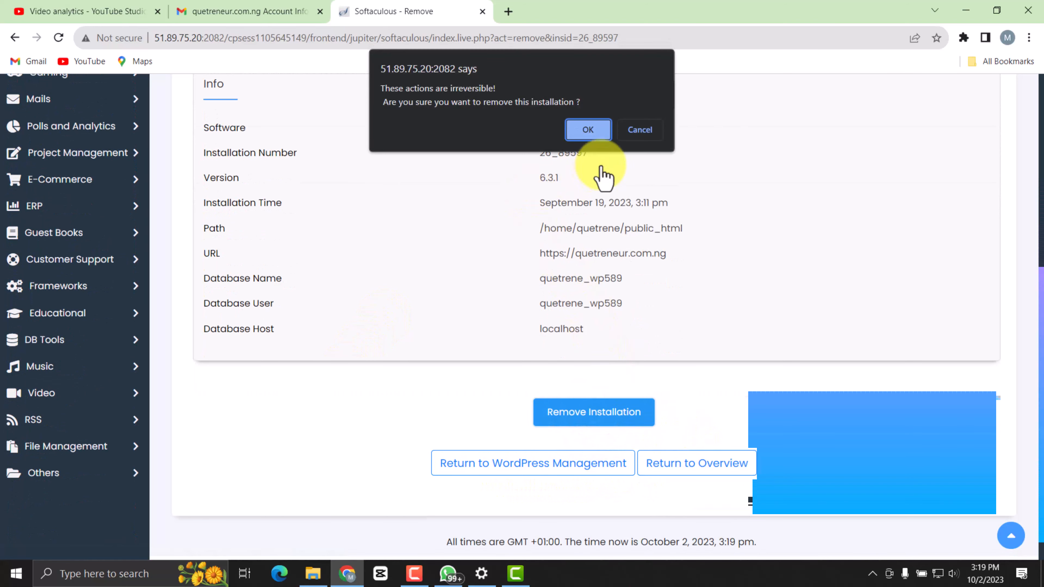
click(592, 131)
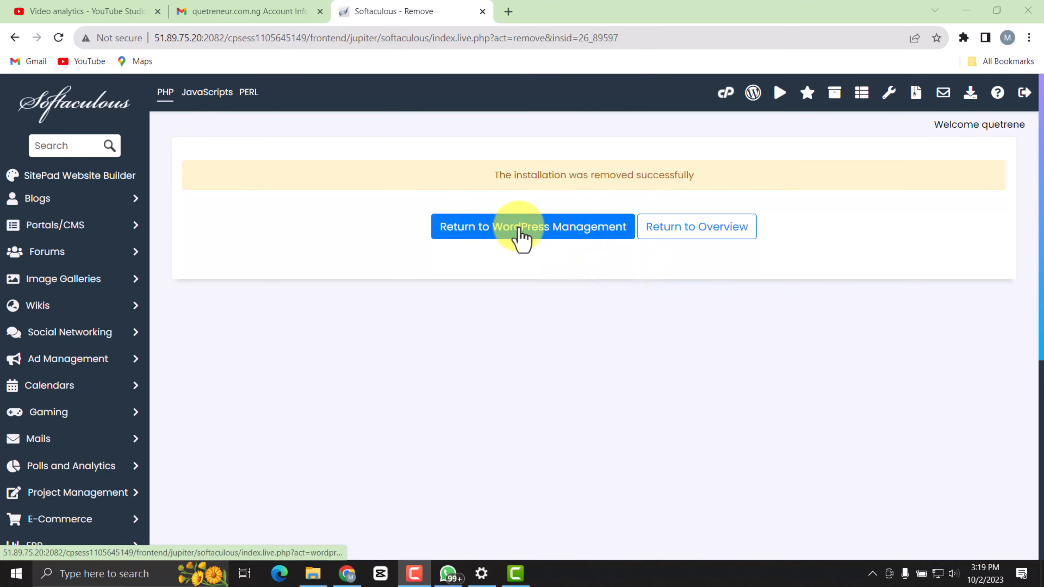
click(531, 245)
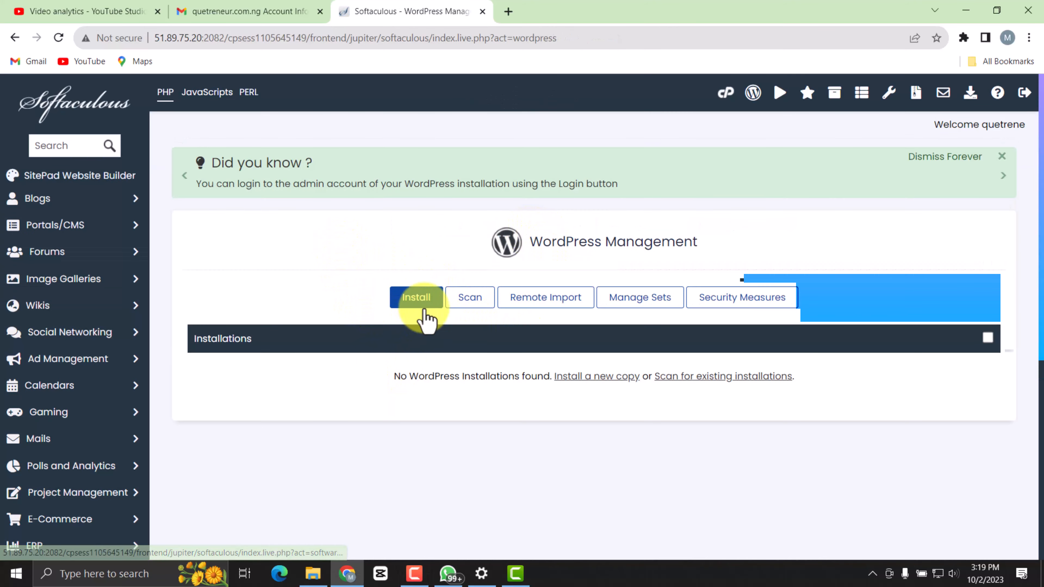
click(408, 299)
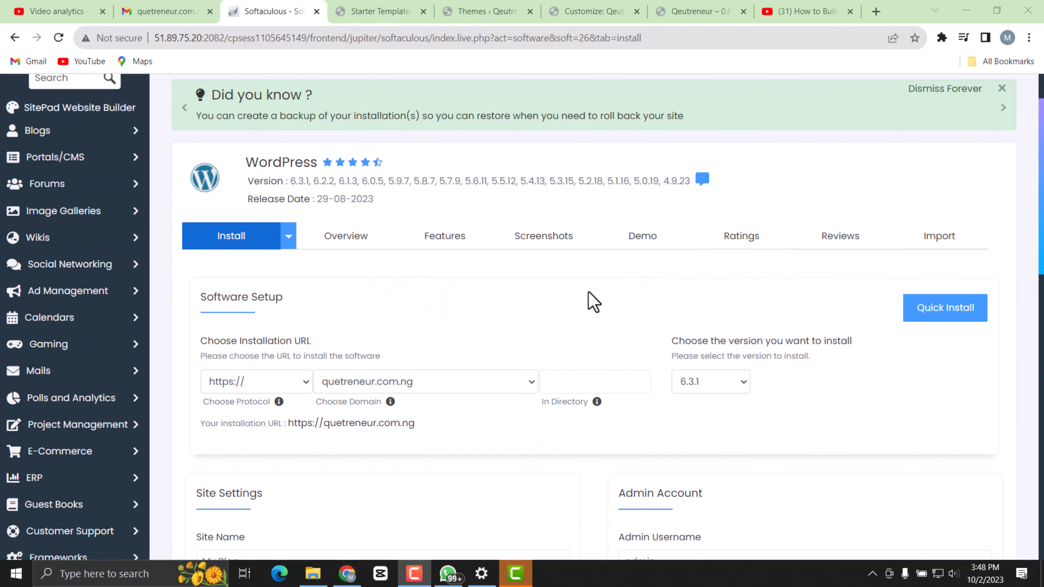
scroll(501, 314, down, 3)
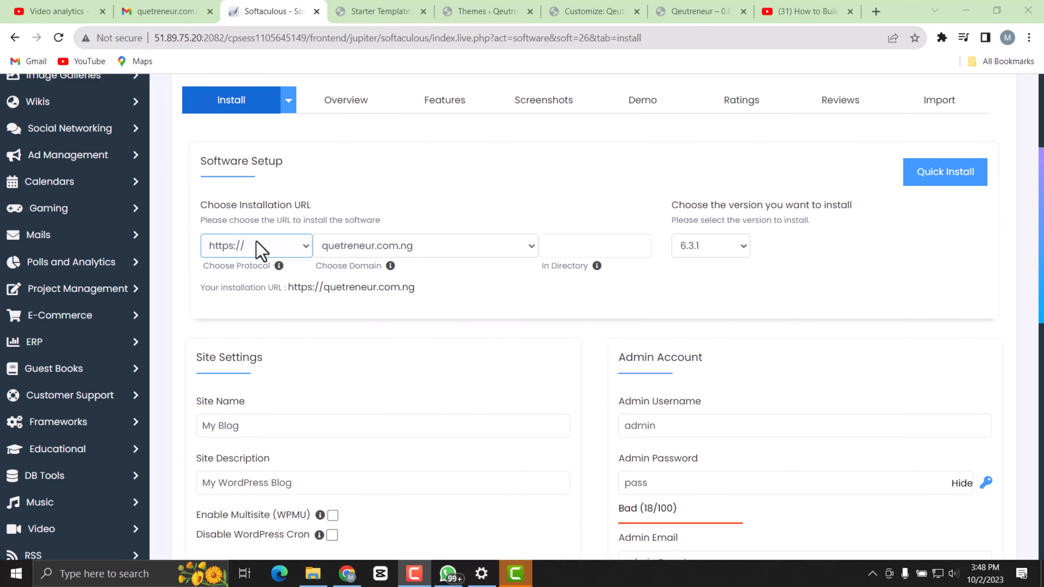
click(466, 249)
click(448, 247)
click(442, 248)
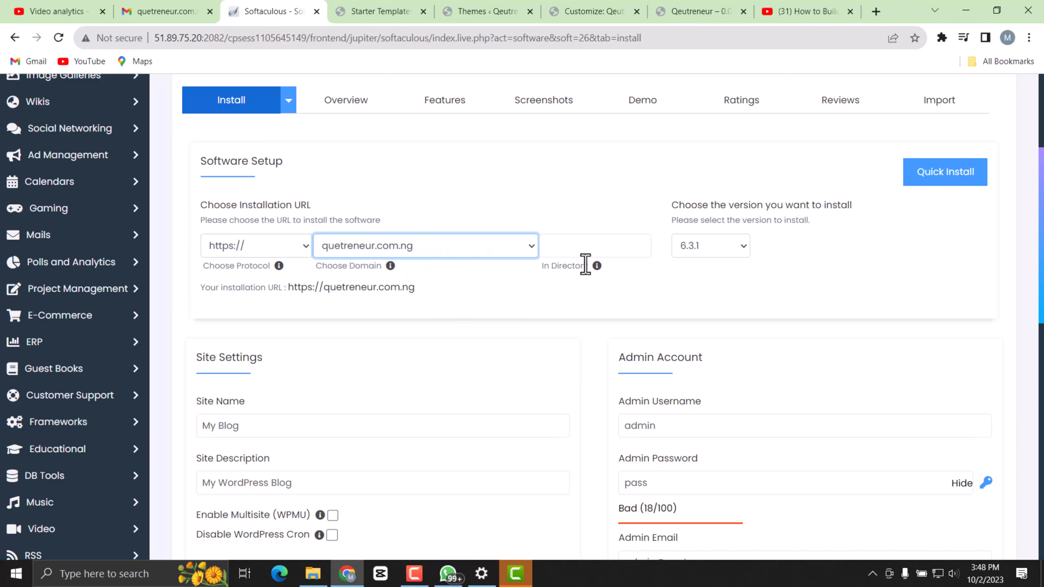
Replace the default site name with Qeutreneur in the site settings.
scroll(415, 349, down, 3)
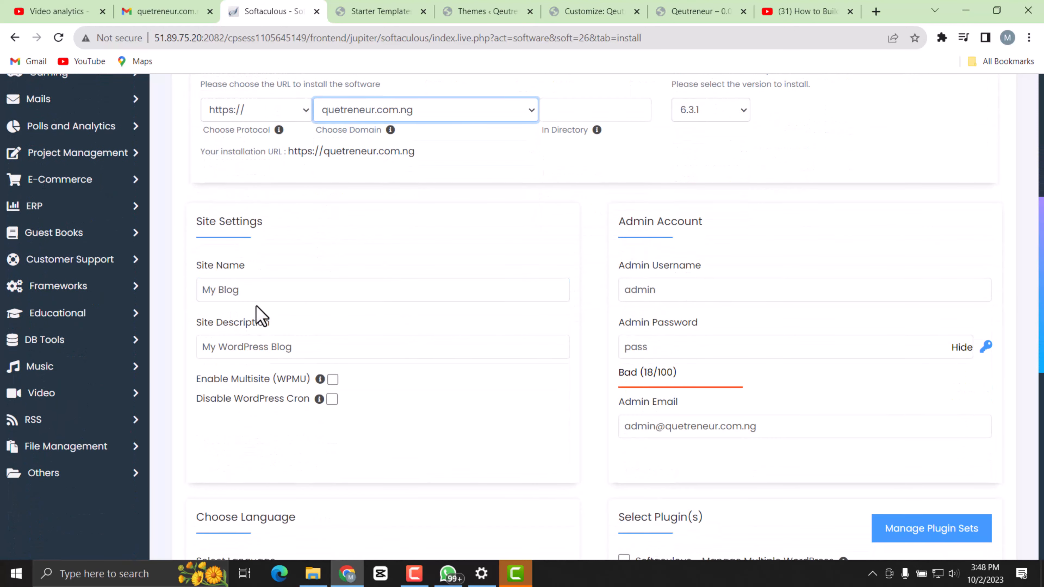
click(257, 297)
drag(257, 292, 190, 298)
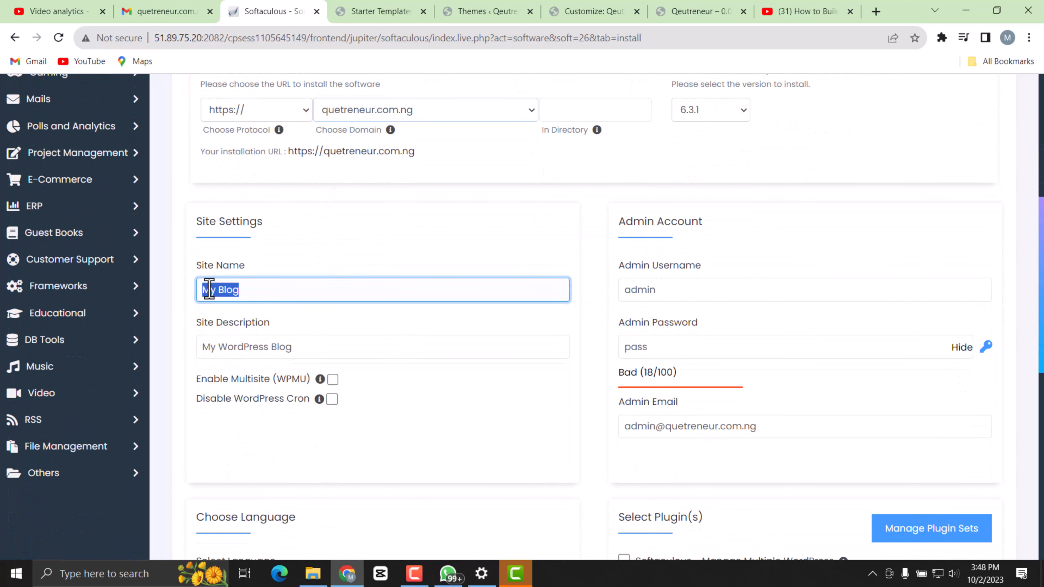
text(Qeutreneur)
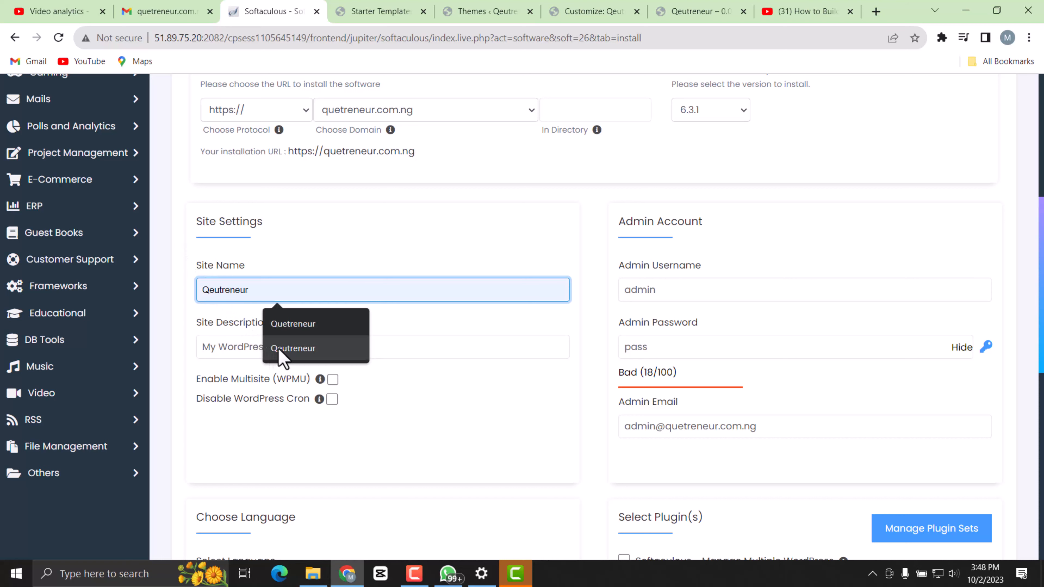
click(288, 348)
Set the site description to "0.00% Alcohol".
click(313, 349)
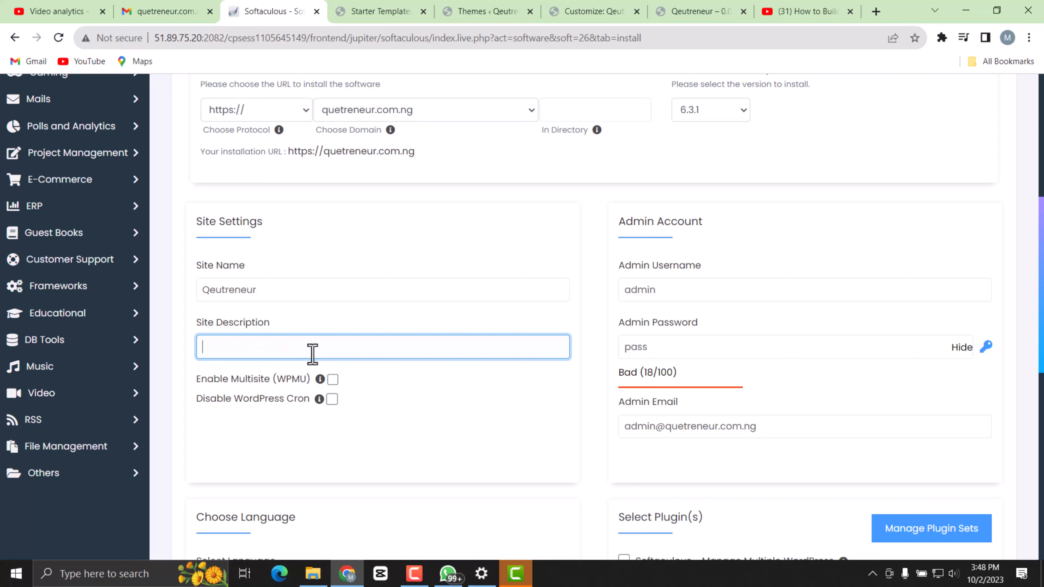
text(0.00%)
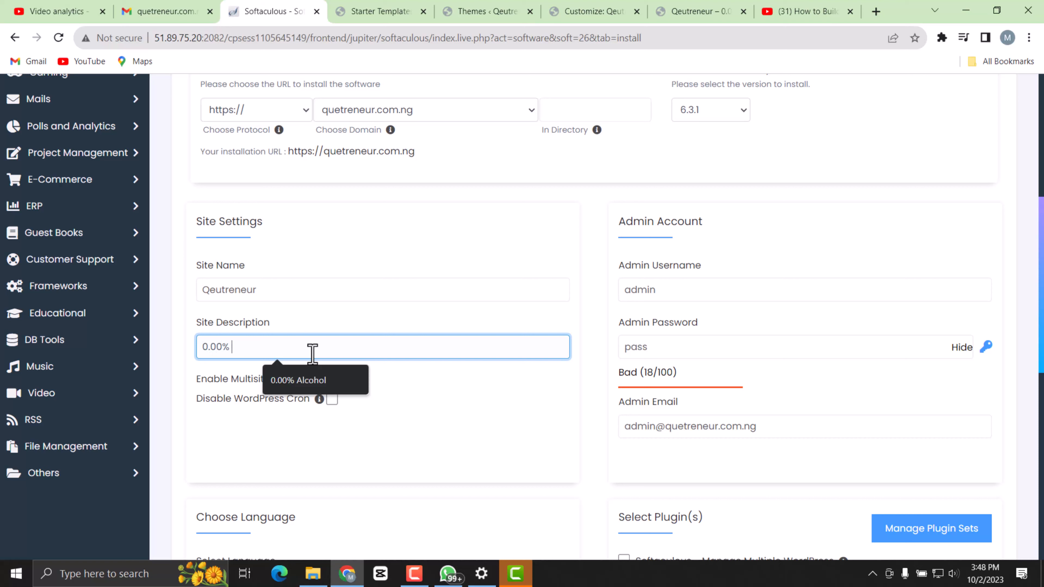
text(Alcohol)
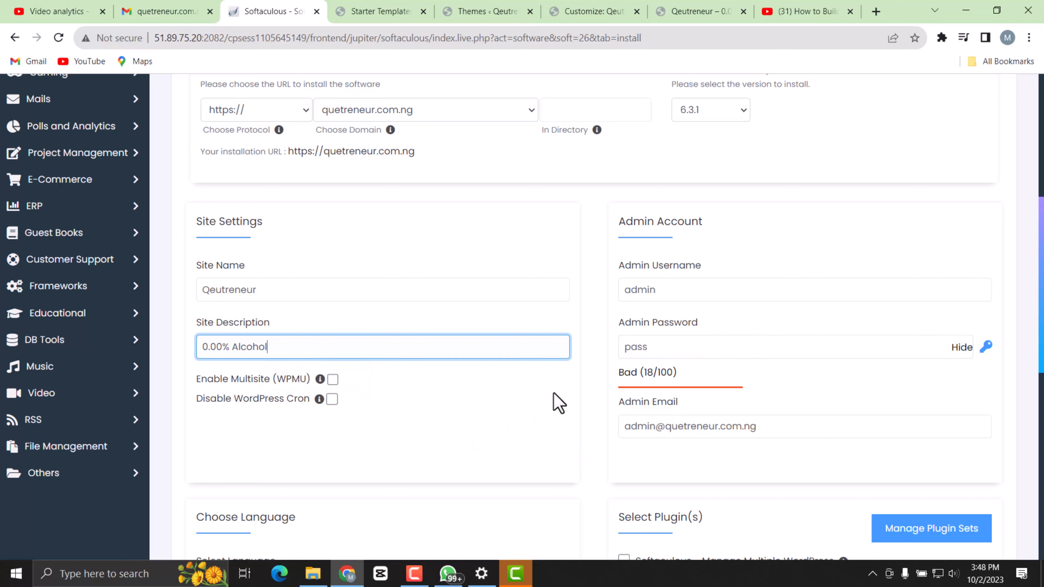
Enter the admin username and replace the default admin password with a strong one.
click(675, 291)
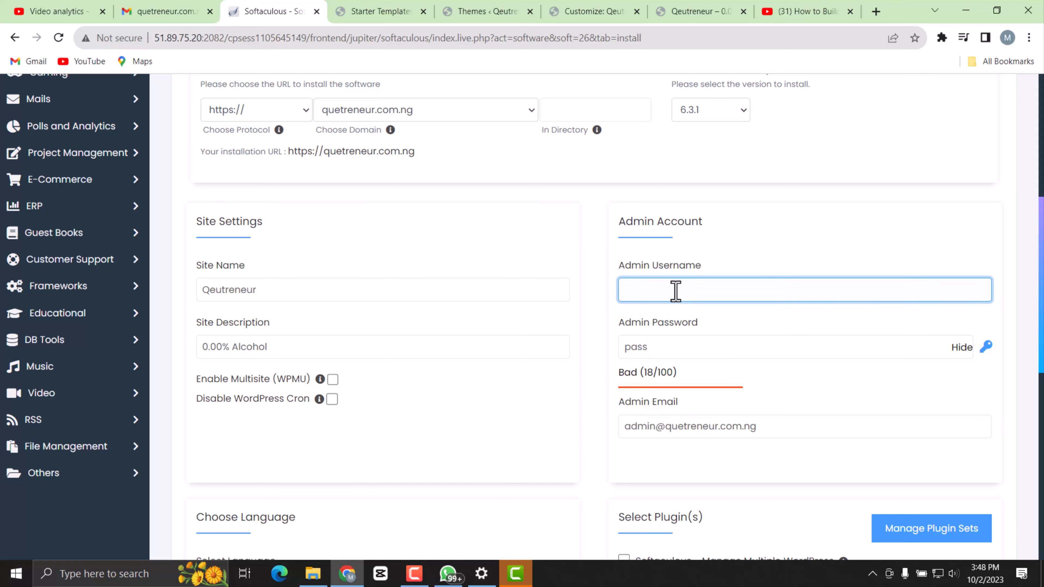
text(Mayor)
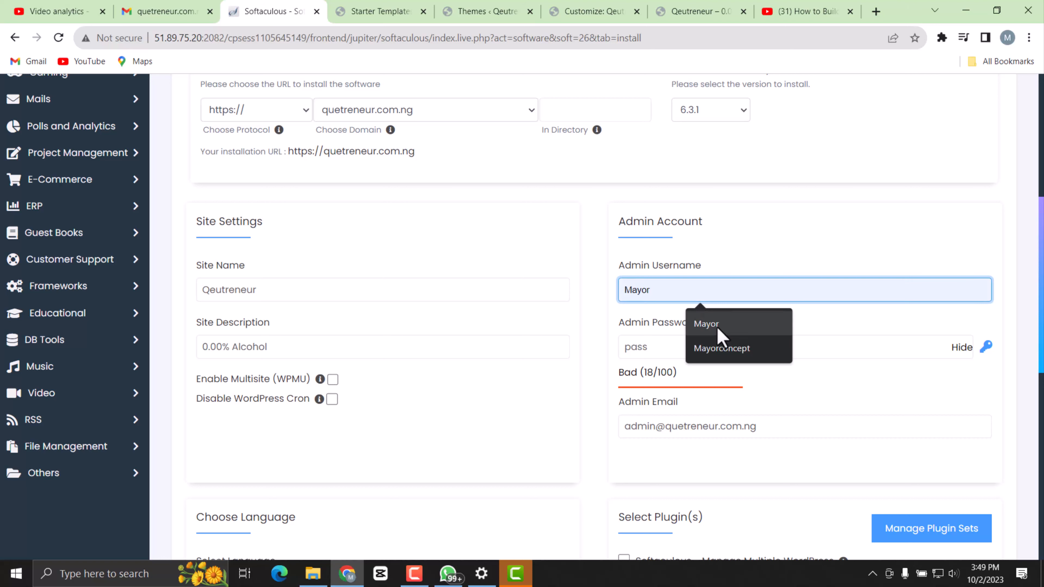
click(717, 328)
click(686, 354)
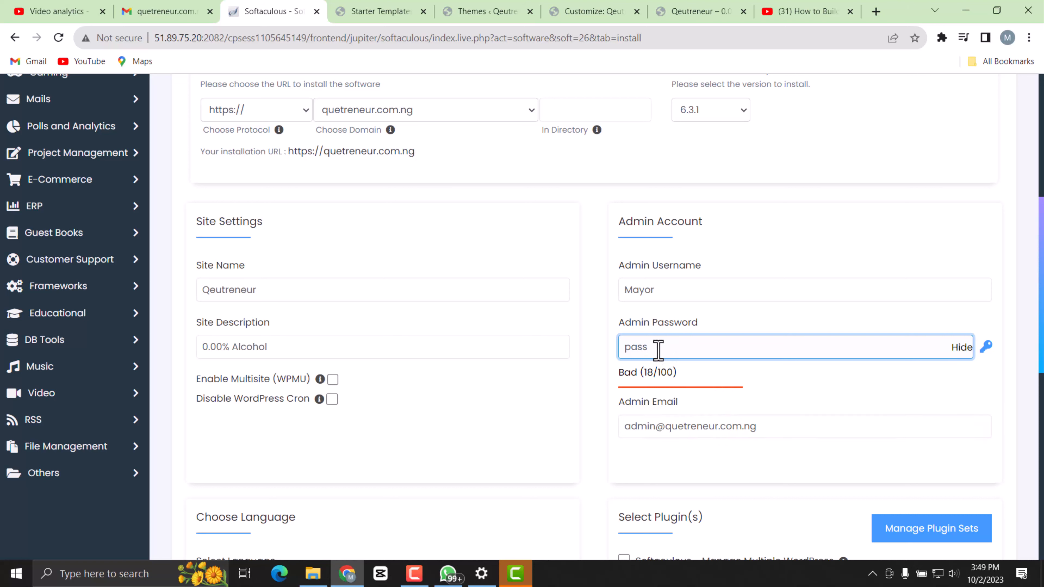
key(BackSpace)
key(BackSpace)
key(BackSpace)
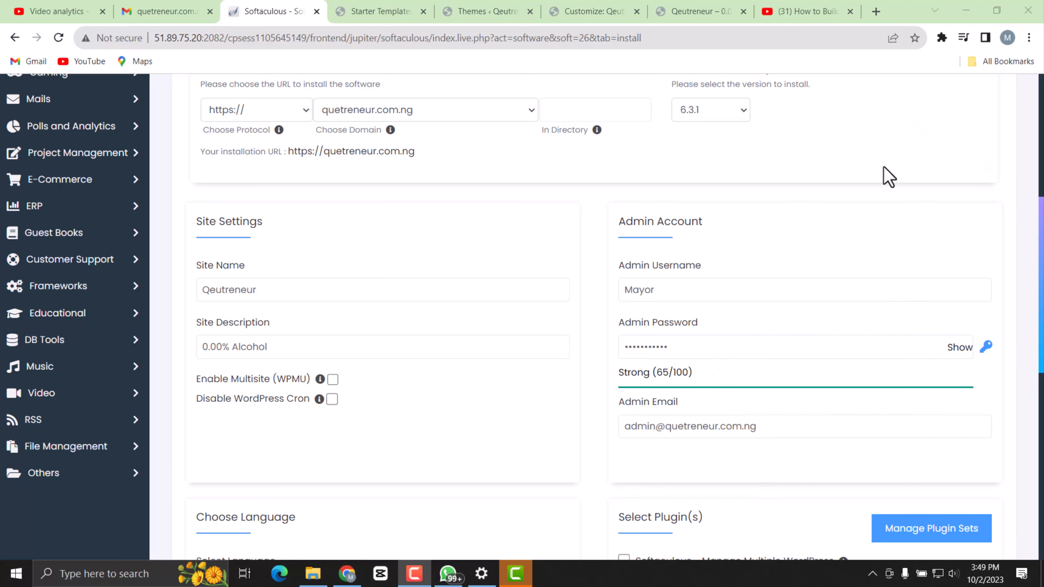
Replace the default admin e-mail with the owner's own e-mail address in the admin account settings.
scroll(718, 438, up, 1)
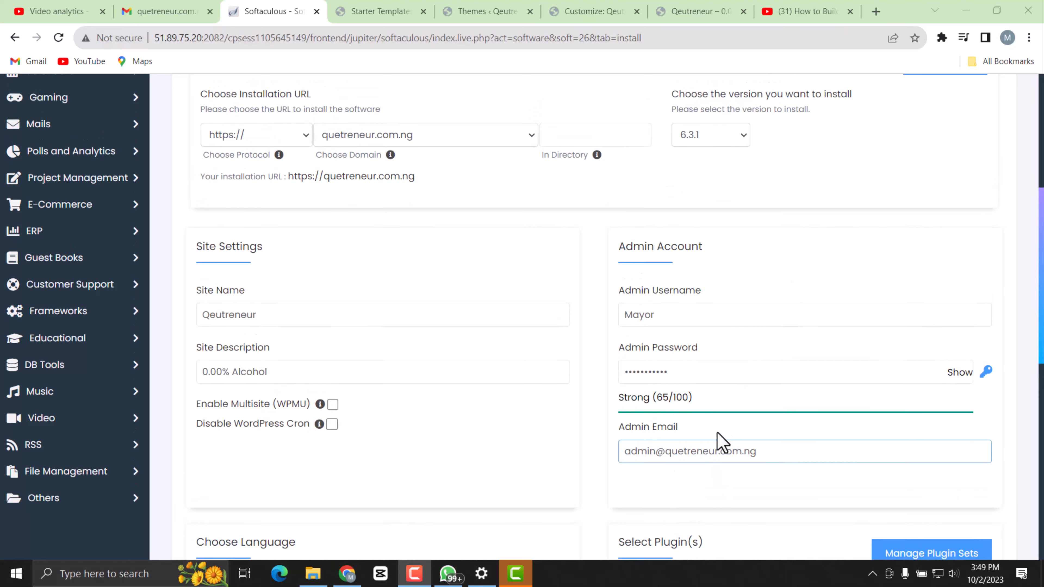
scroll(715, 427, down, 4)
click(662, 290)
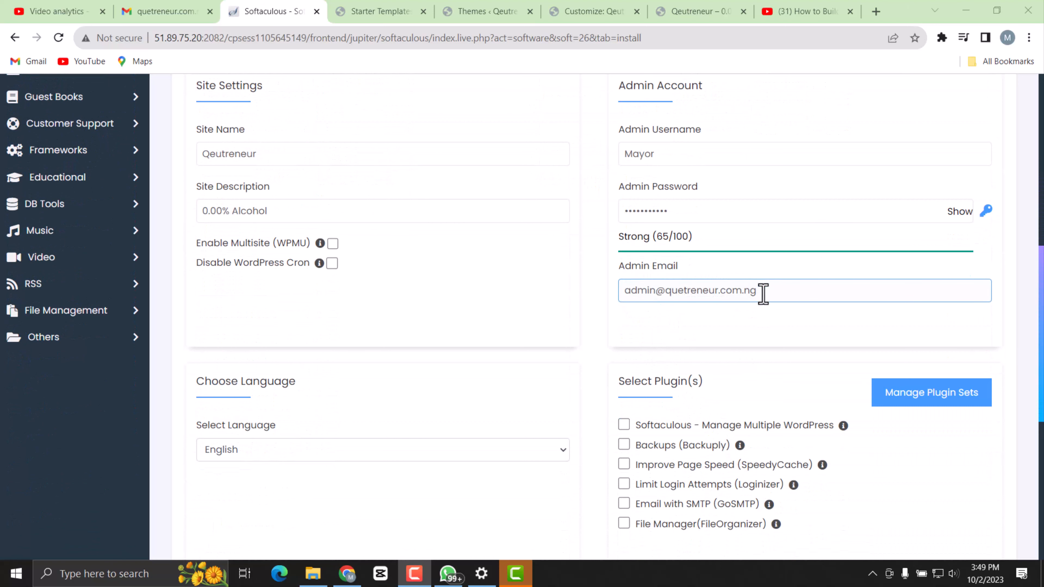
drag(763, 294, 596, 272)
key(BackSpace)
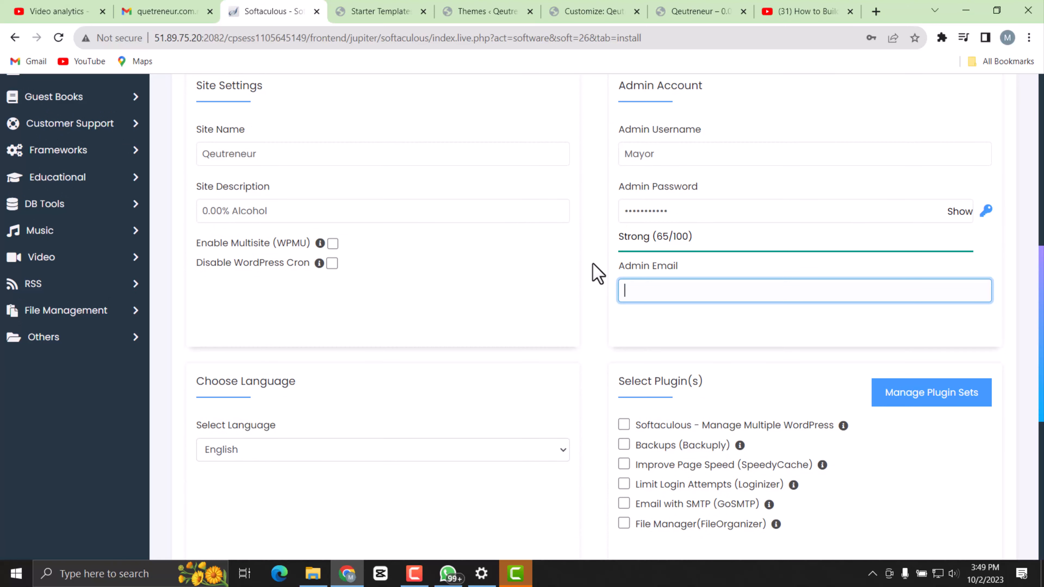
right_click(635, 288)
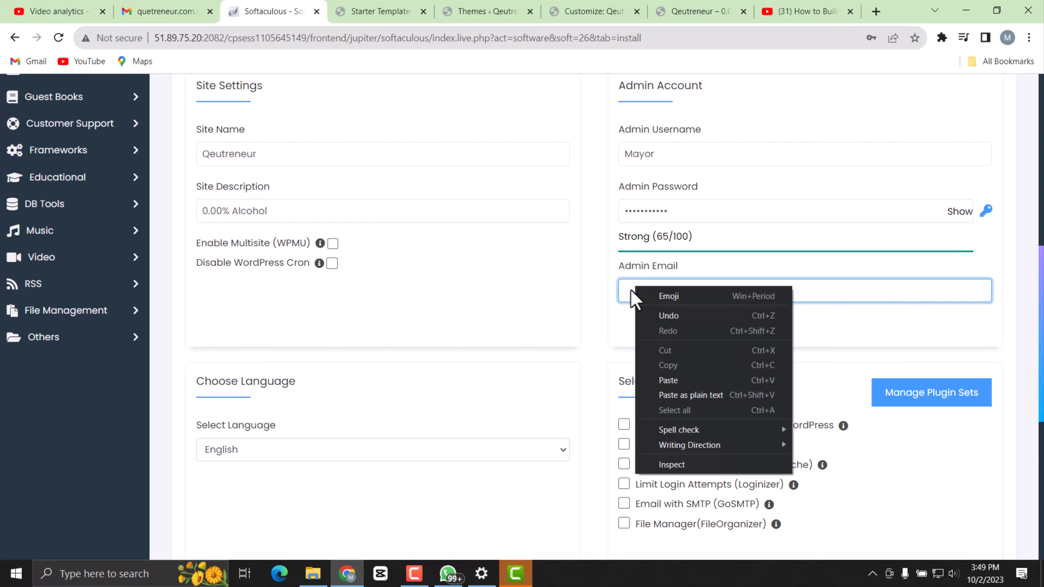
click(629, 291)
click(710, 325)
Enter the e-mail address for receiving the installation details and install WordPress, saving the admin login in the browser.
scroll(238, 269, down, 5)
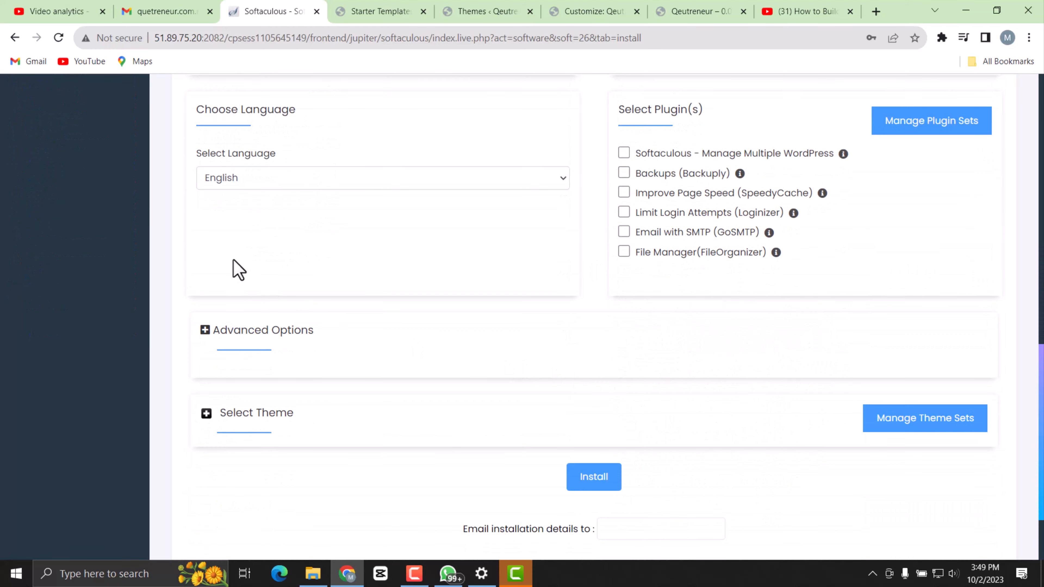
scroll(595, 458, down, 3)
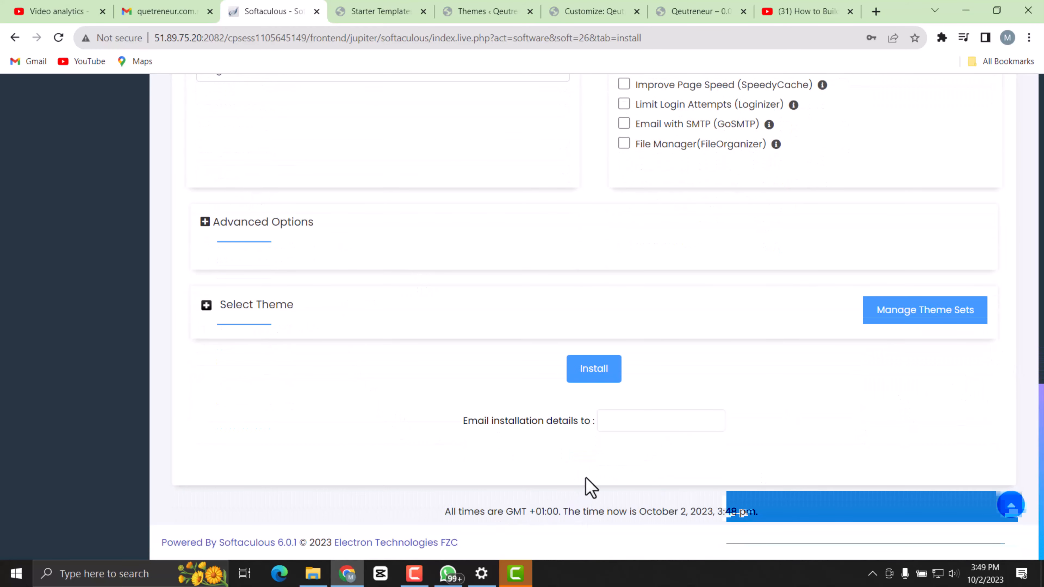
click(618, 420)
click(695, 456)
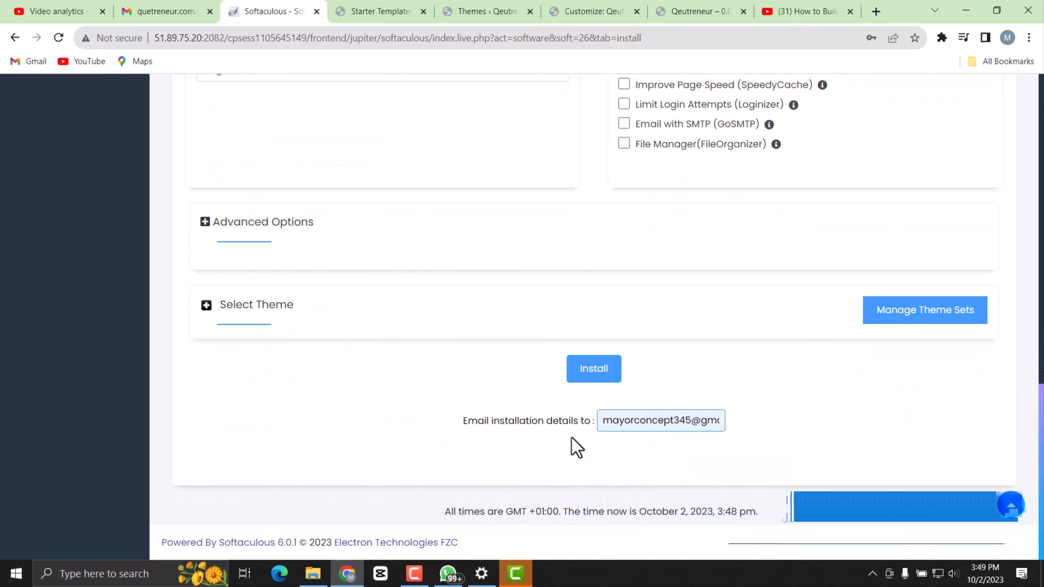
click(594, 372)
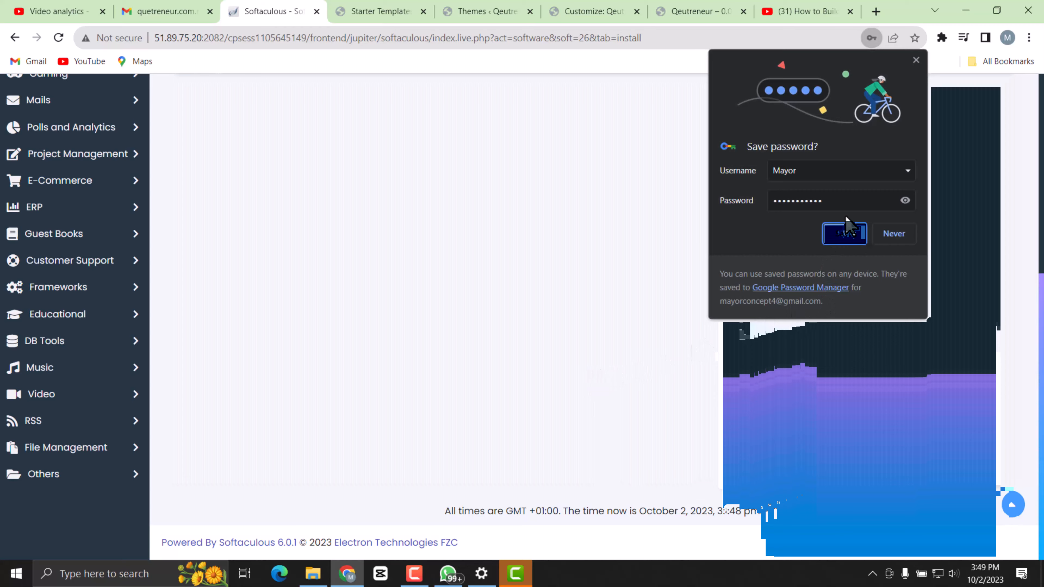
click(843, 233)
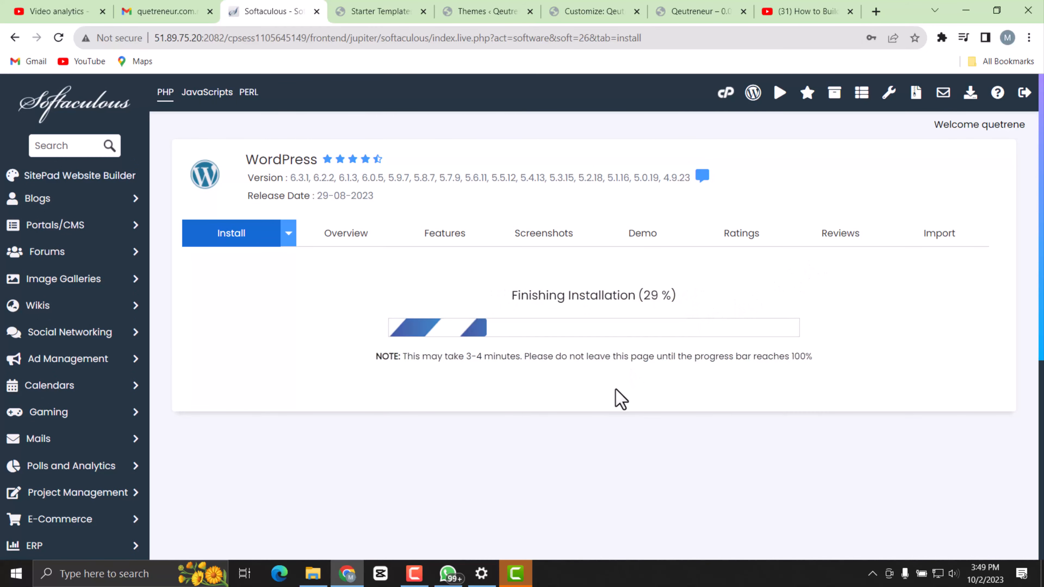
Open the newly installed site's WordPress admin dashboard and go to the page for adding new plugins.
scroll(434, 350, down, 2)
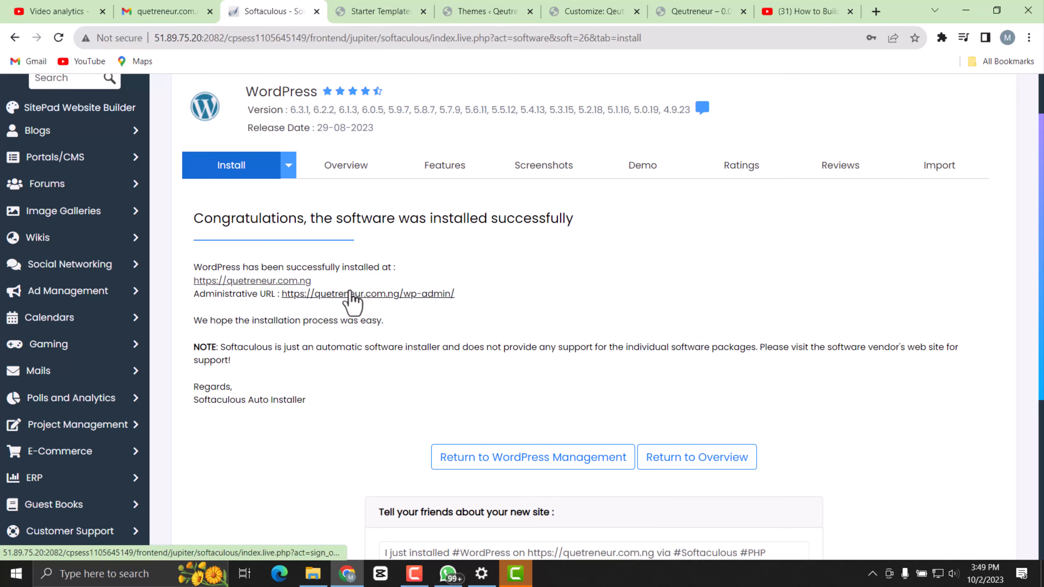
click(395, 294)
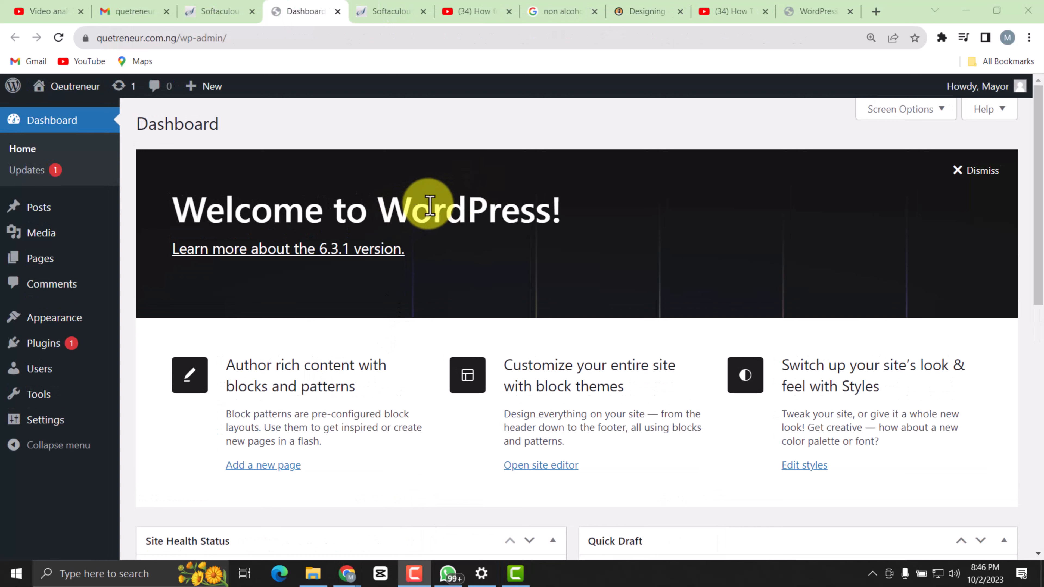
mouse_move(59, 325)
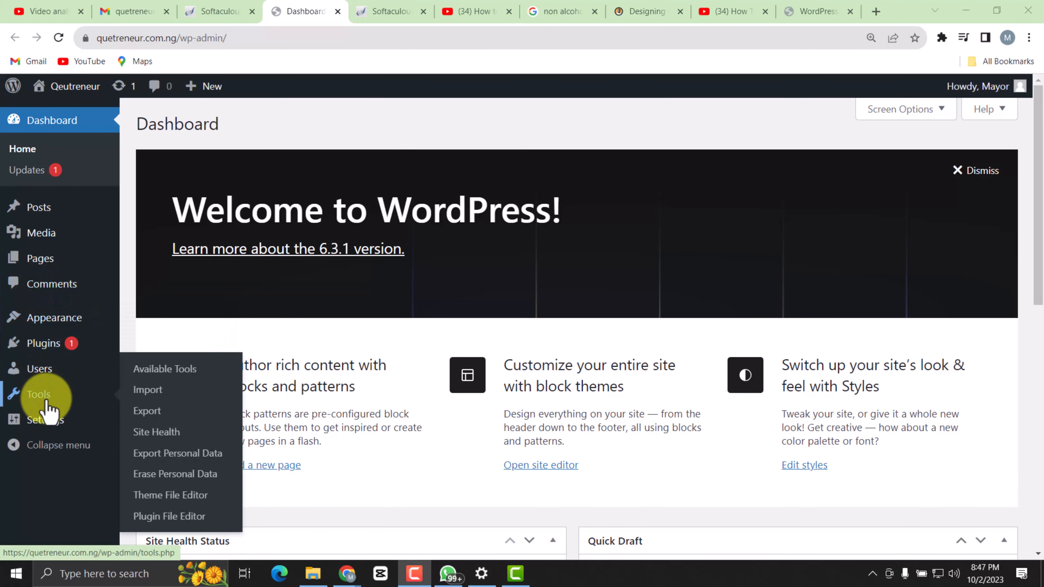
mouse_move(47, 354)
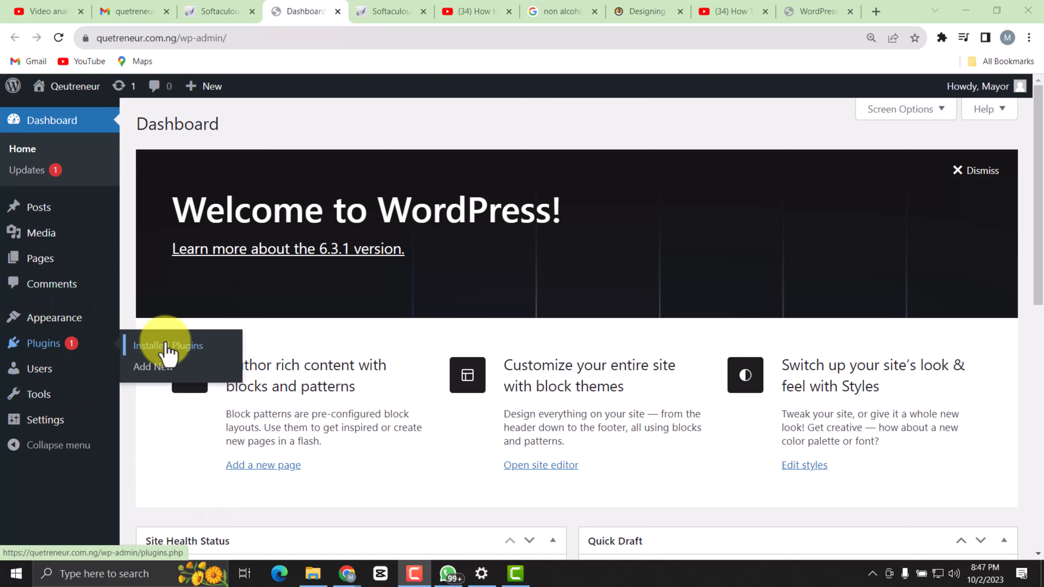
click(166, 366)
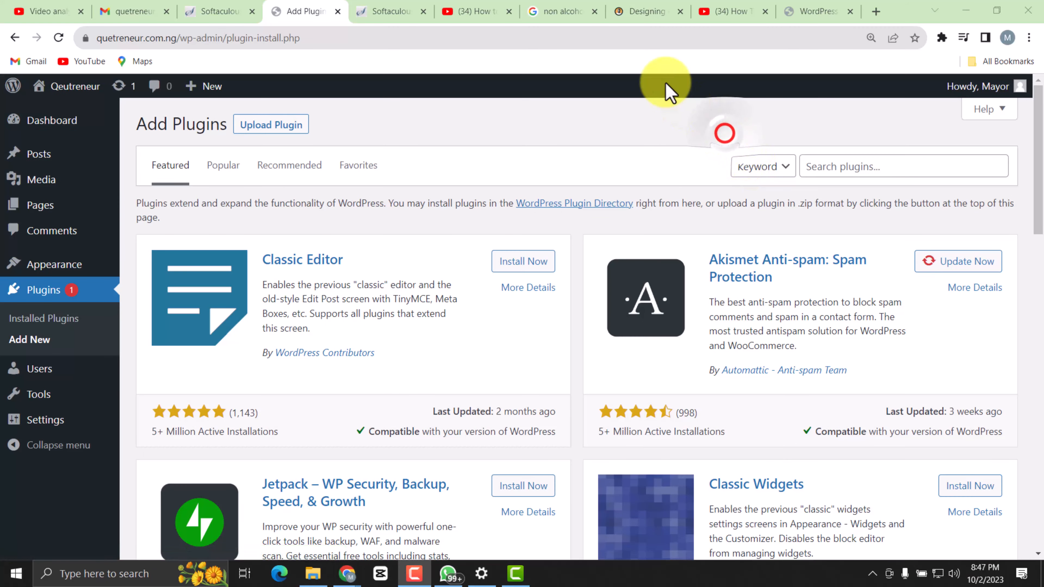
Search the plugins for "starter template", then install and activate Starter Templates by Brainstorm Force.
click(824, 168)
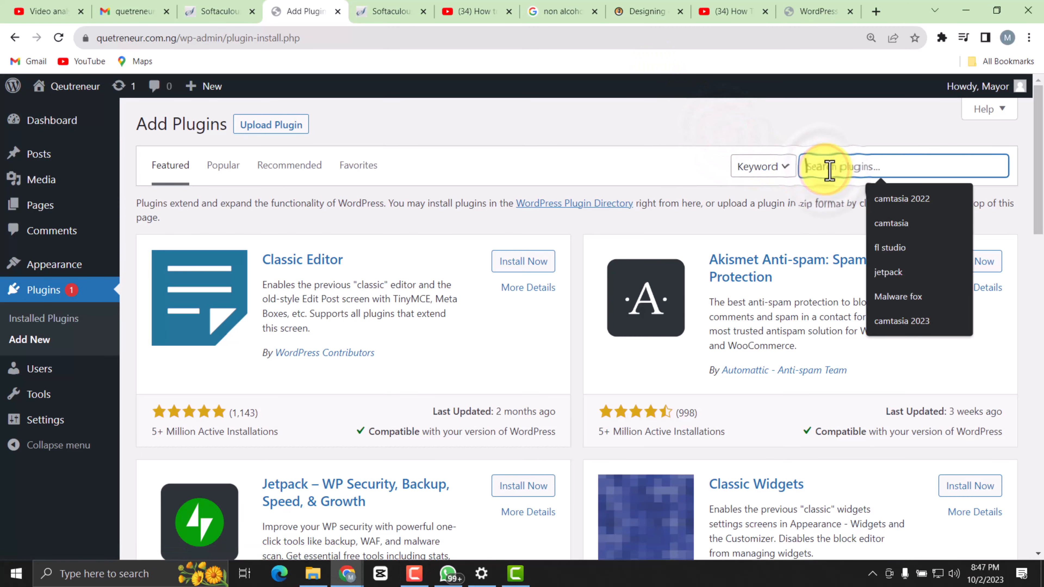
text(star)
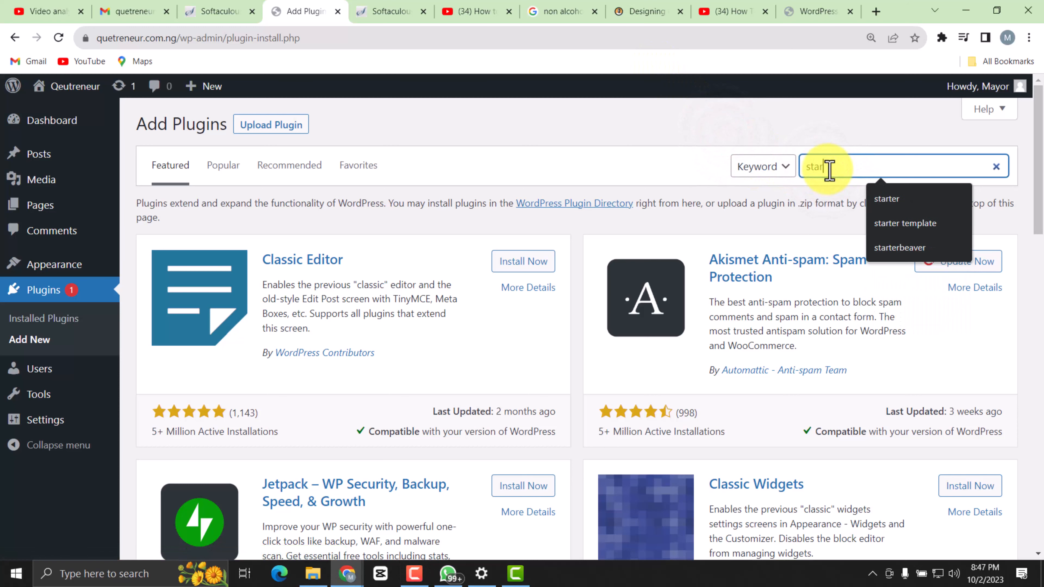
text(ter)
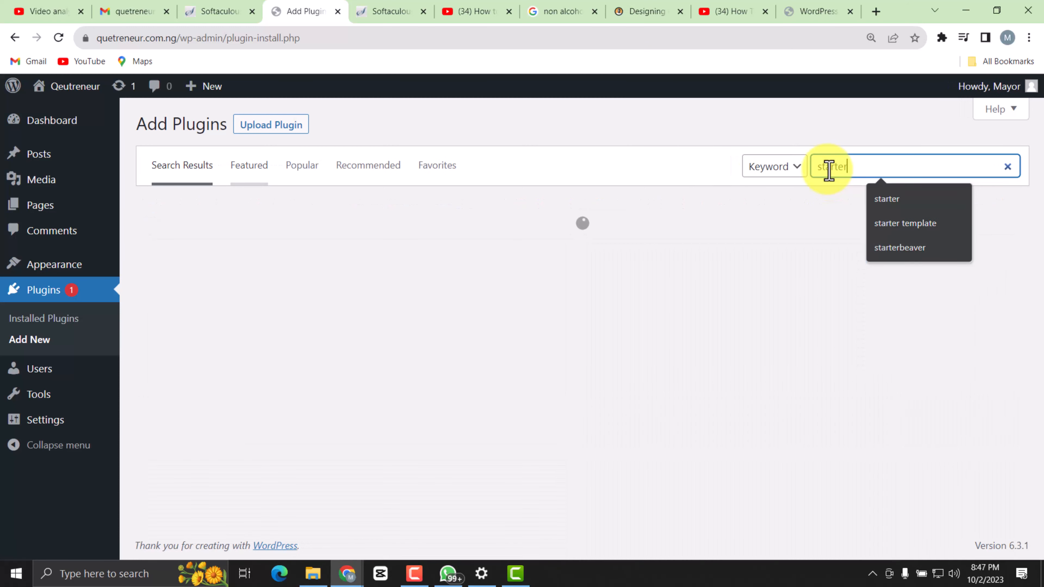
text( templa)
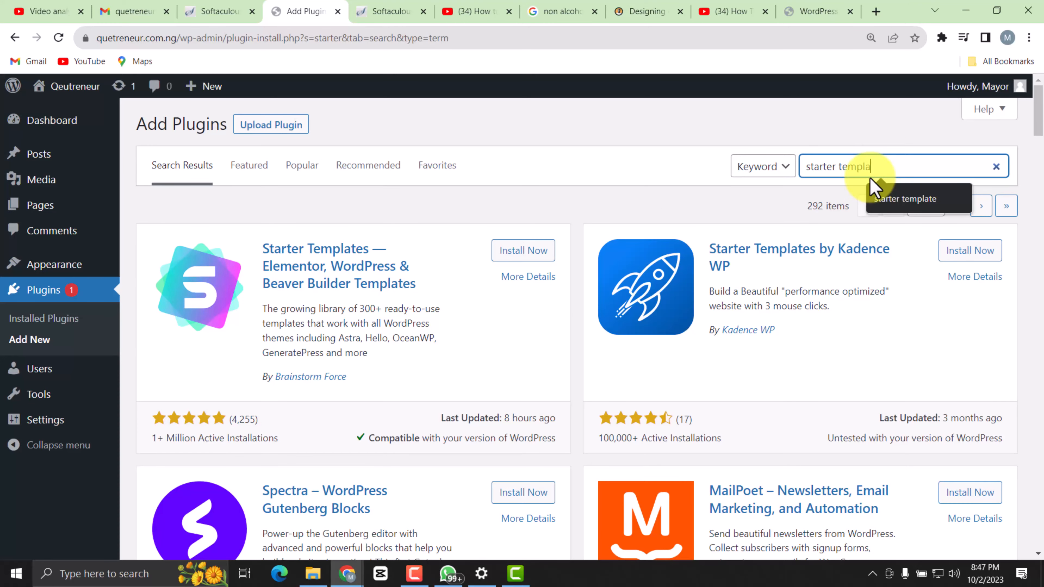
text(te)
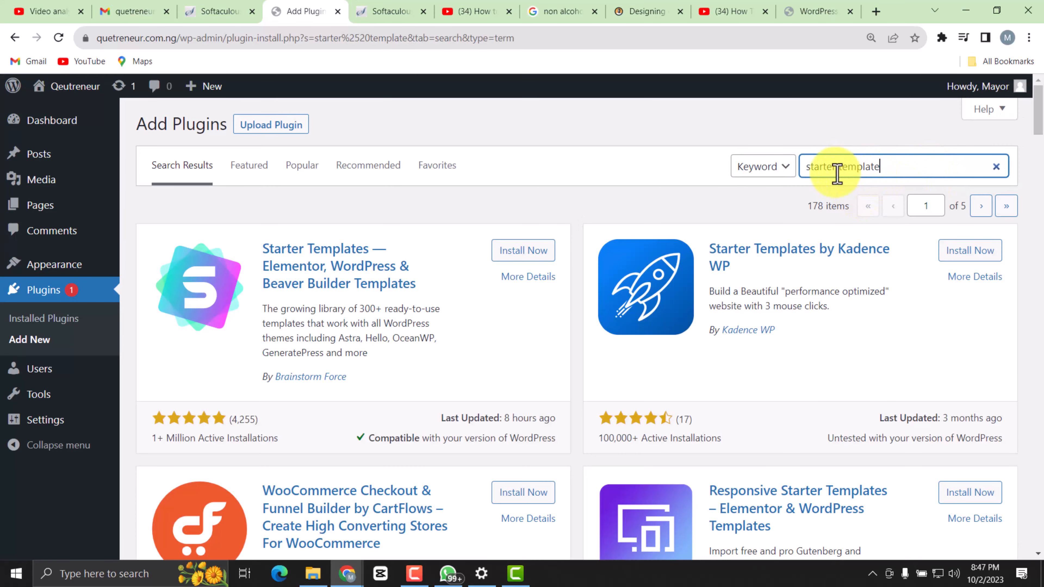
click(516, 253)
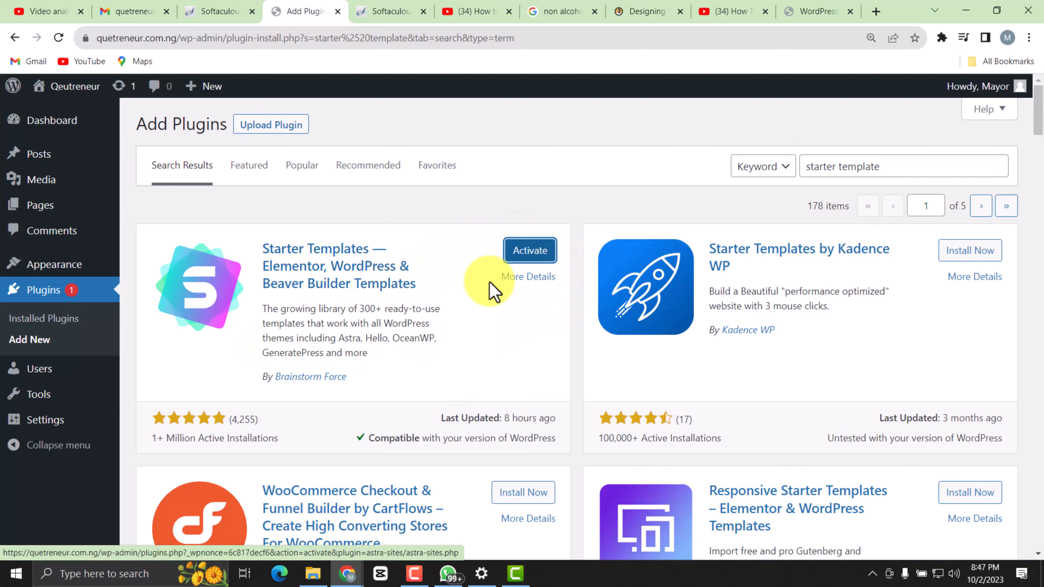
click(528, 251)
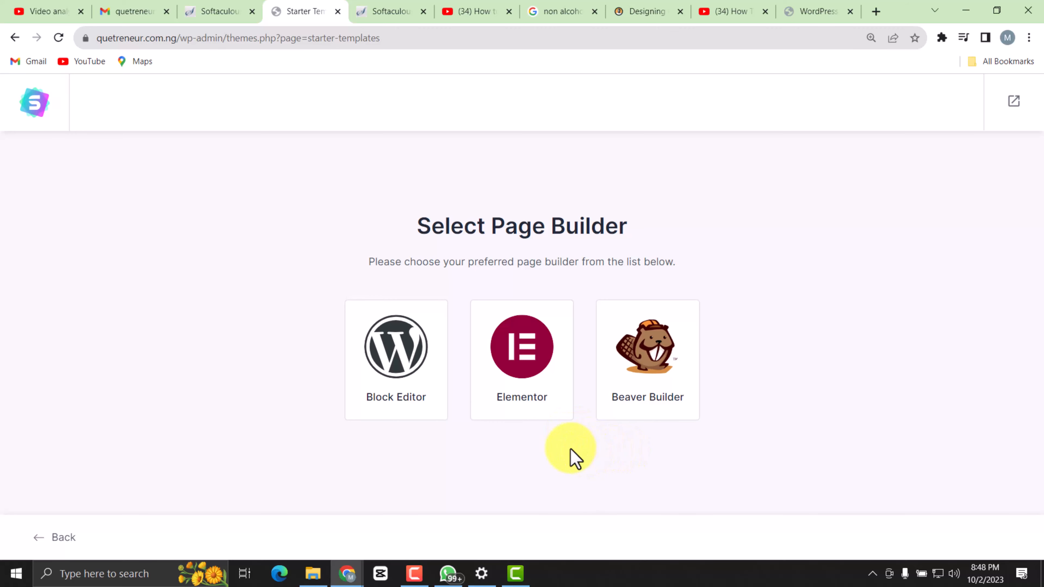
Choose Elementor as the page builder and filter the starter templates by the E-Commerce category.
click(526, 347)
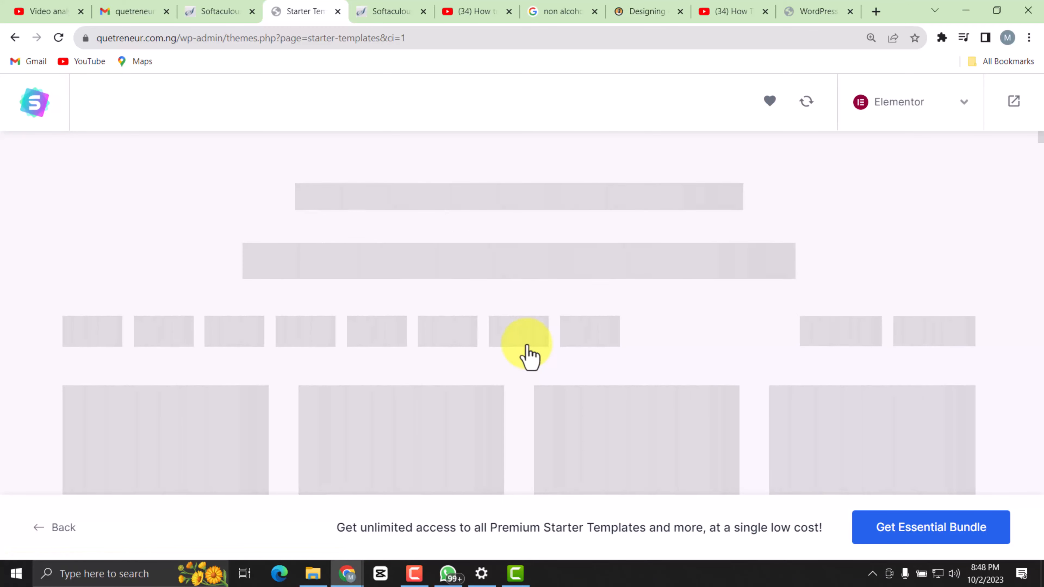
scroll(343, 393, down, 3)
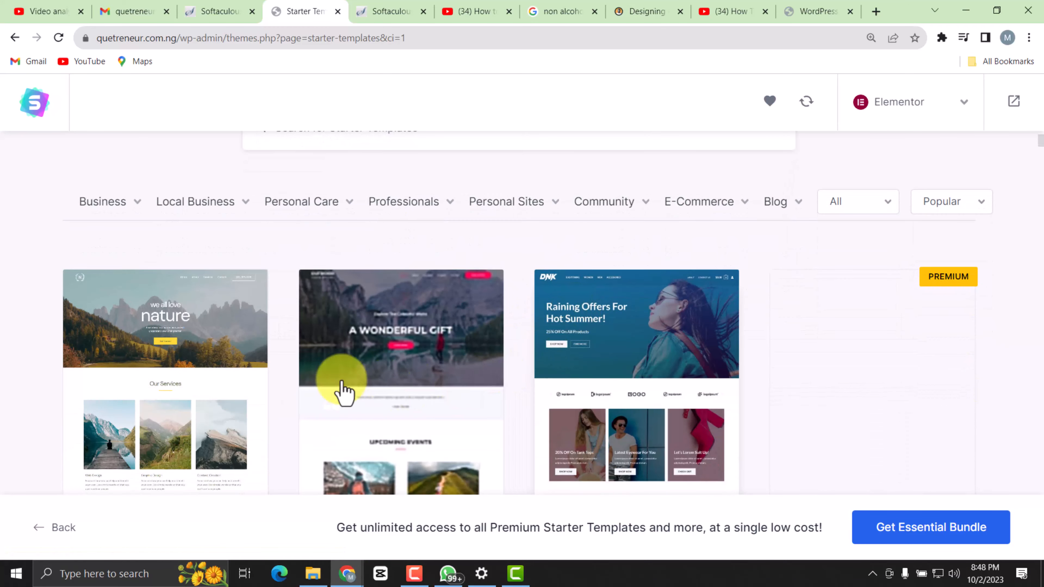
scroll(478, 407, down, 3)
scroll(491, 399, up, 4)
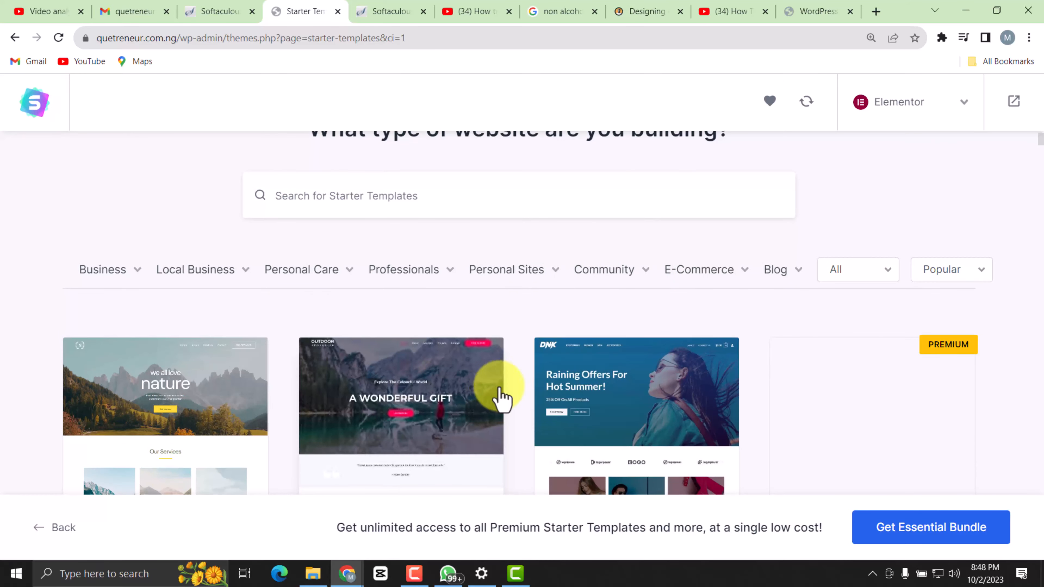
click(702, 272)
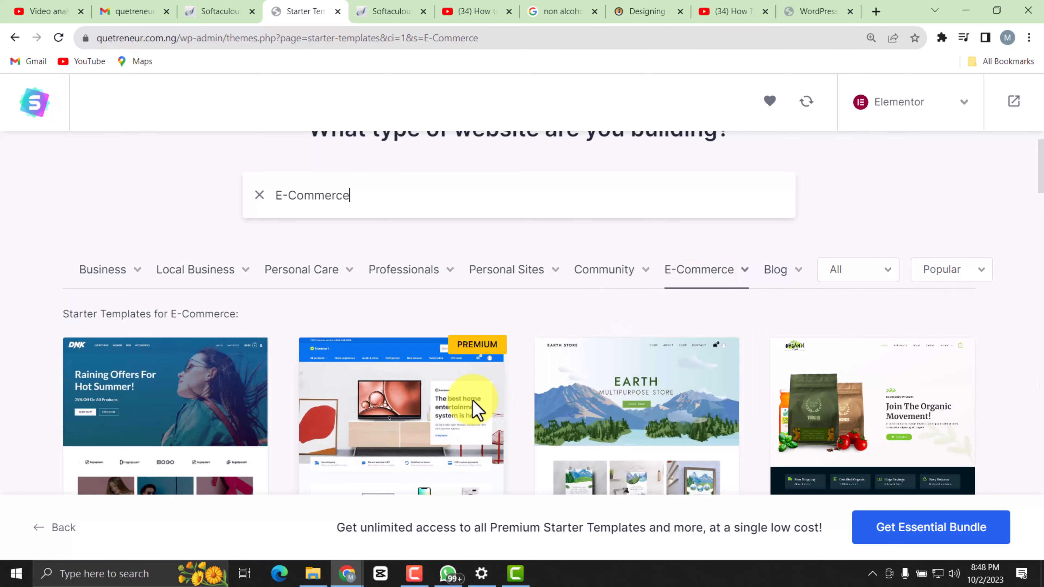
Browse the E-Commerce starter templates and select the Organic Store template.
scroll(530, 397, down, 5)
scroll(505, 366, up, 5)
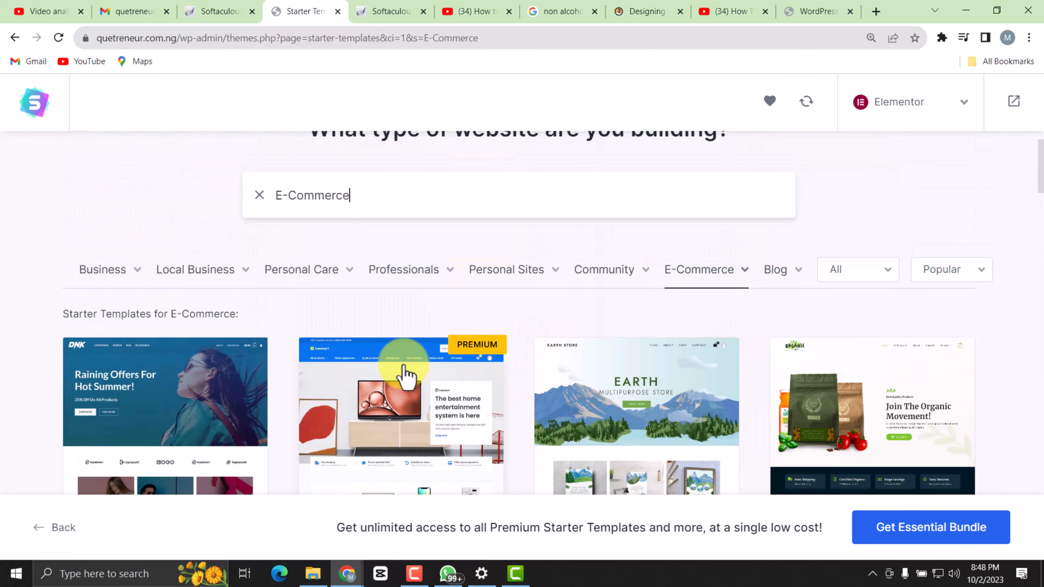
scroll(411, 373, down, 4)
scroll(615, 358, down, 3)
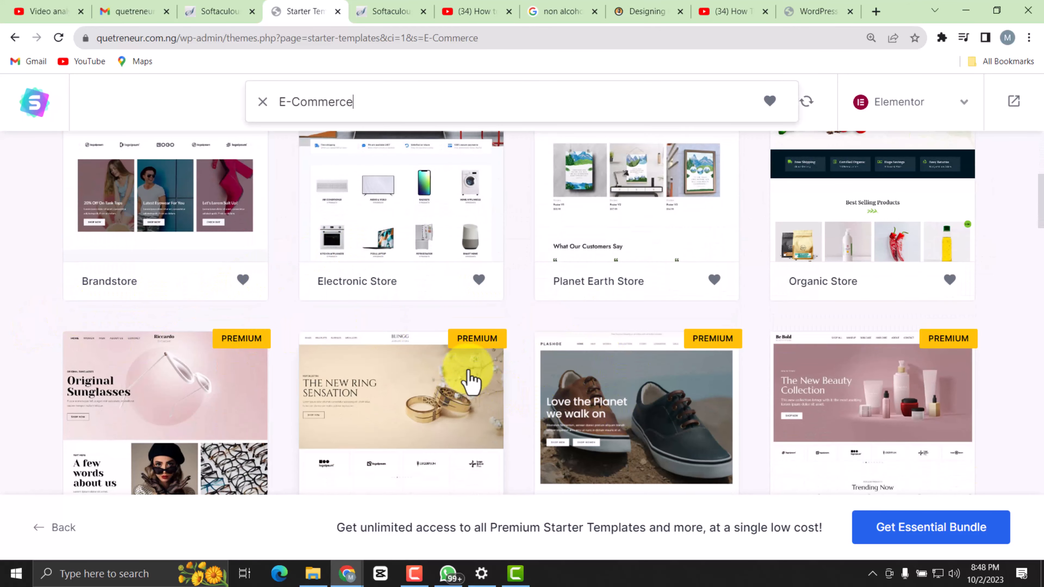
scroll(498, 379, down, 3)
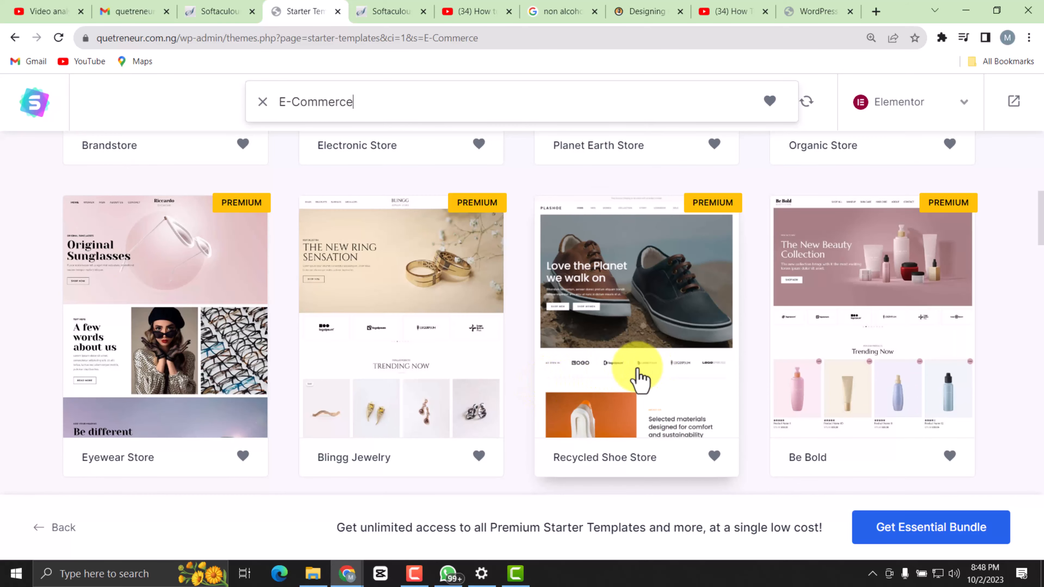
scroll(625, 360, down, 2)
scroll(608, 350, up, 4)
scroll(608, 350, down, 4)
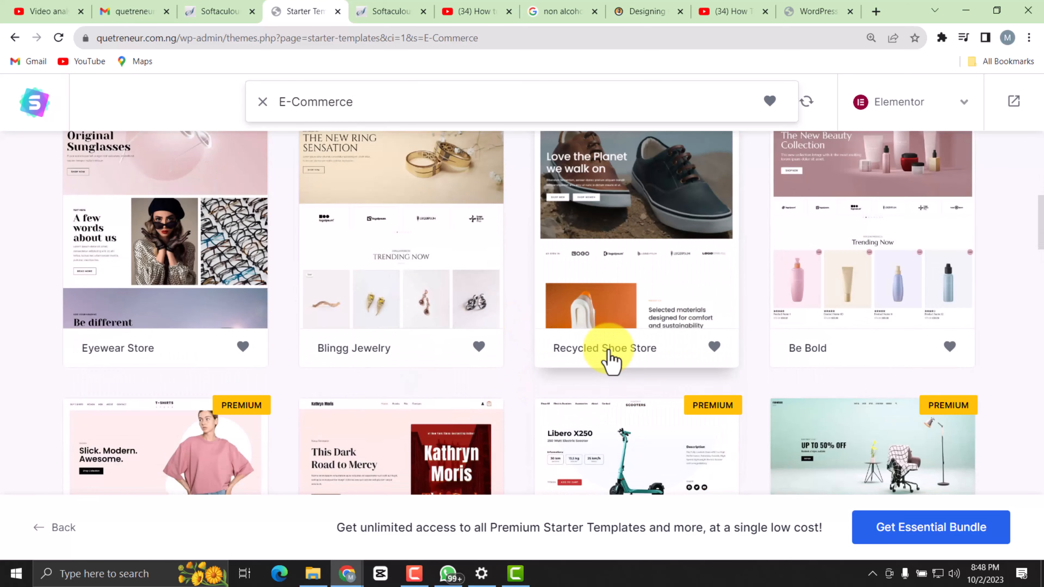
scroll(611, 360, up, 5)
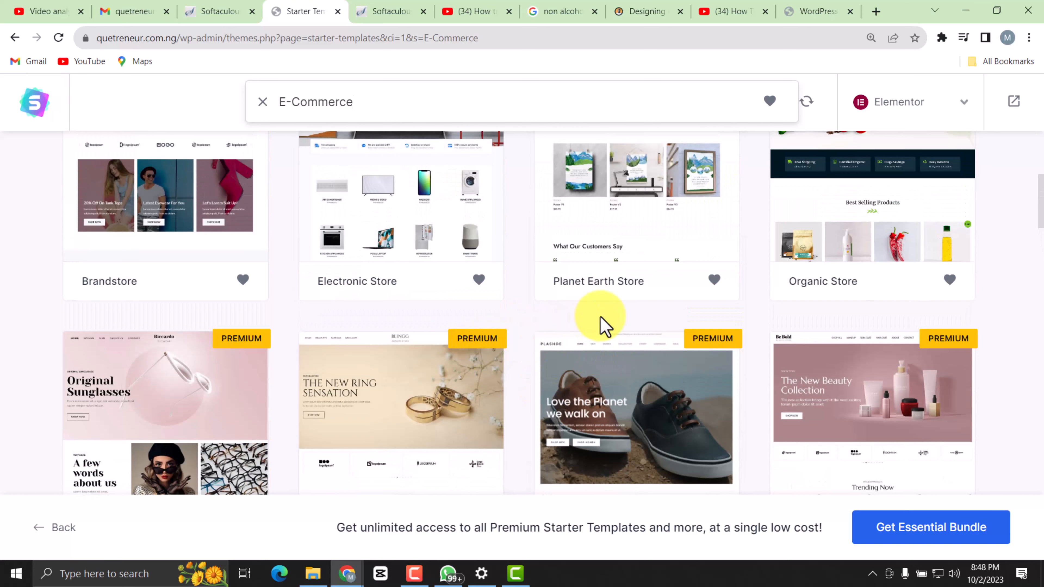
scroll(604, 322, down, 3)
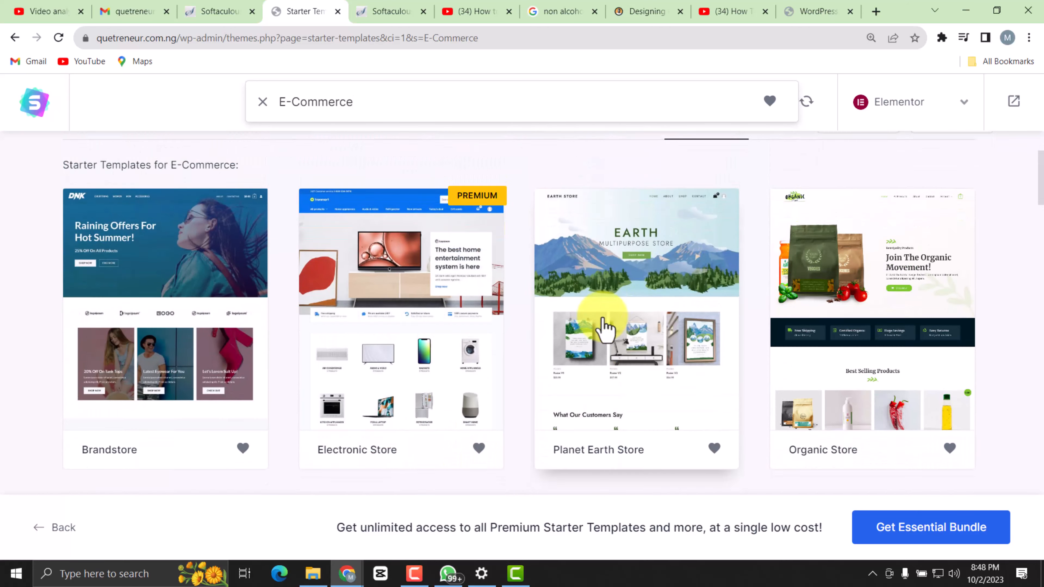
scroll(598, 323, up, 3)
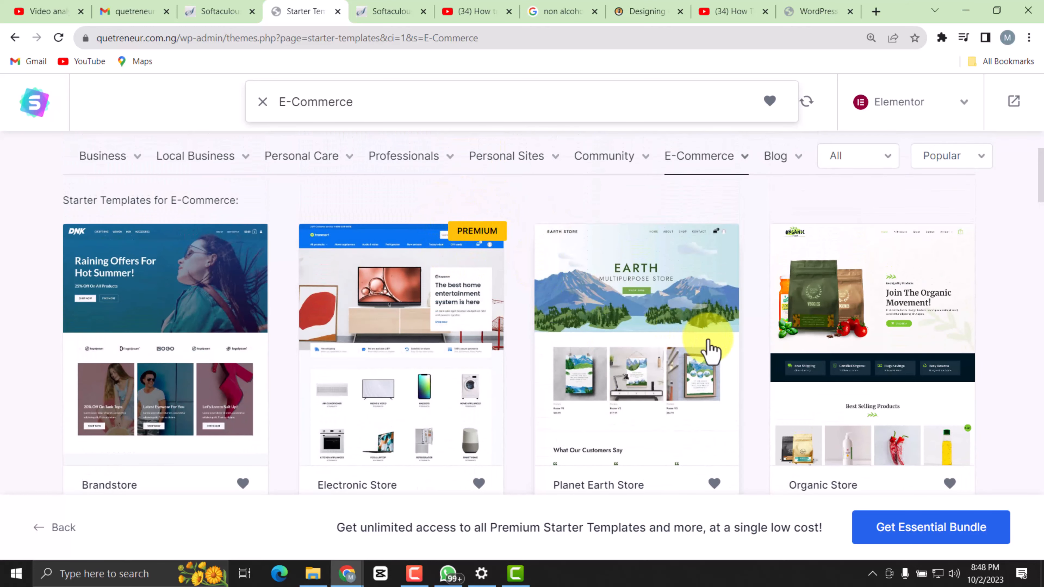
scroll(708, 349, down, 8)
scroll(594, 380, up, 6)
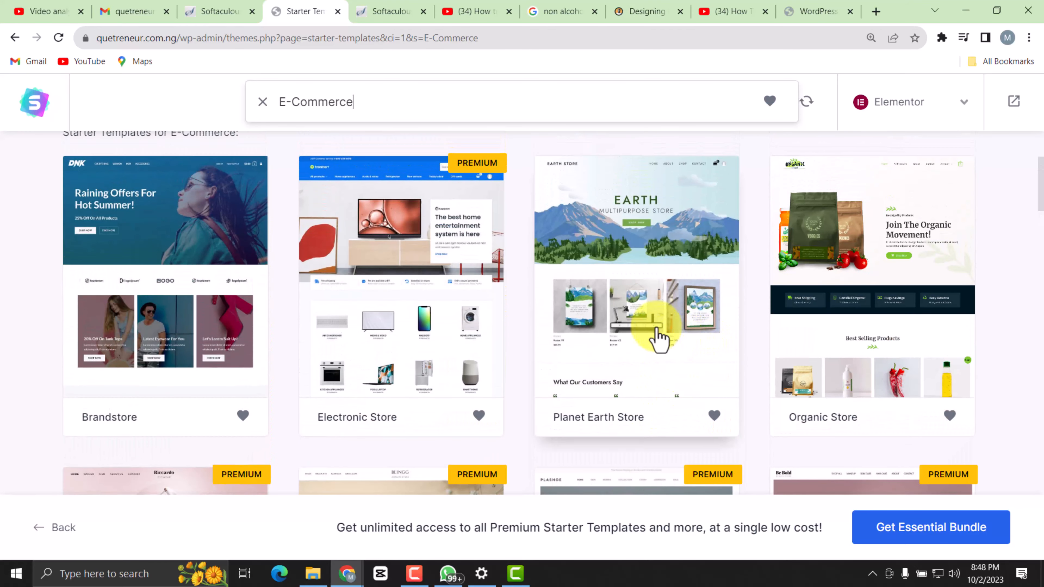
scroll(691, 341, down, 16)
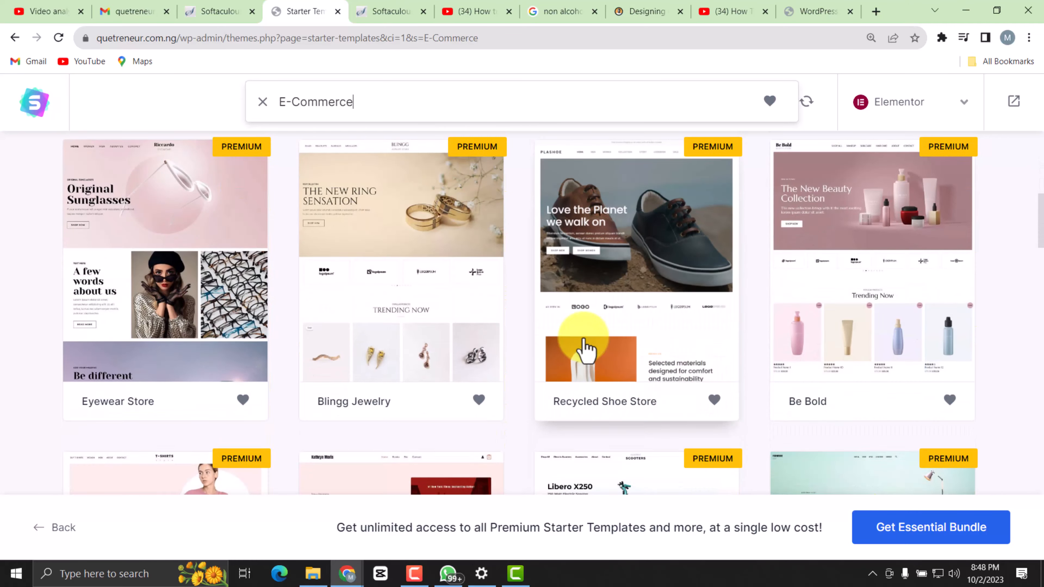
scroll(413, 320, down, 3)
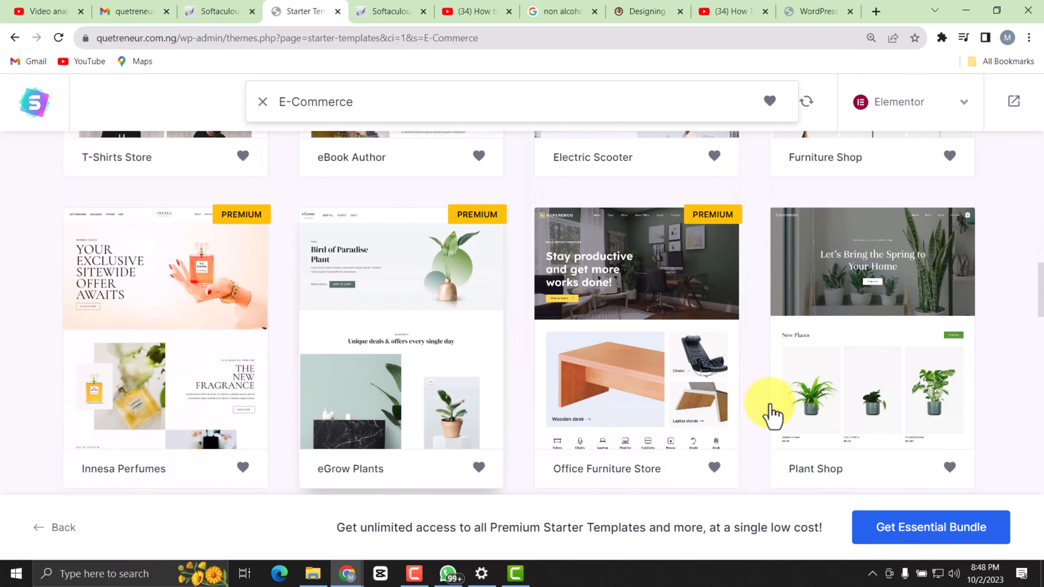
scroll(757, 389, down, 1)
scroll(839, 369, up, 3)
scroll(841, 376, up, 17)
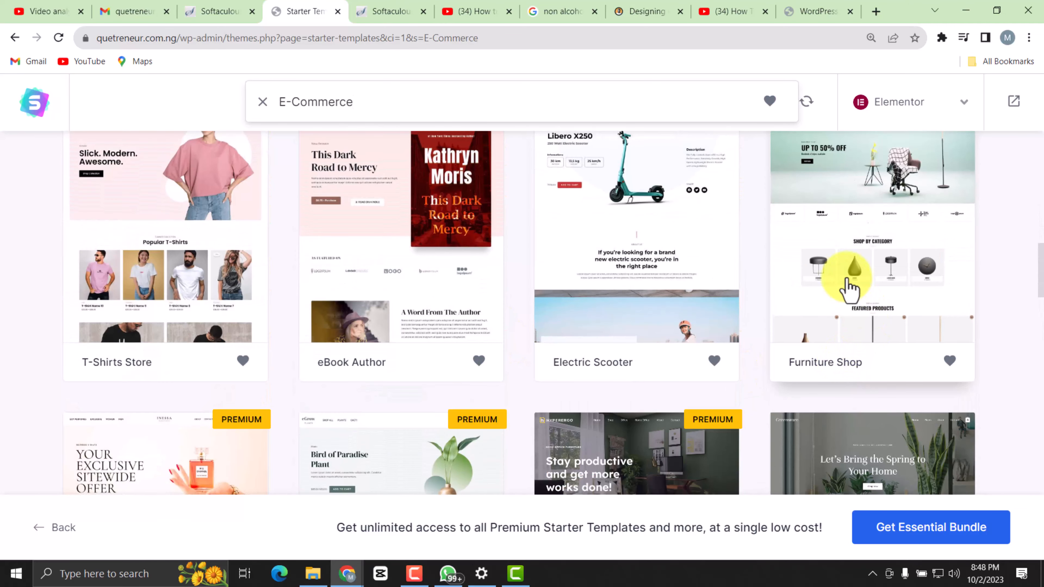
scroll(803, 288, up, 8)
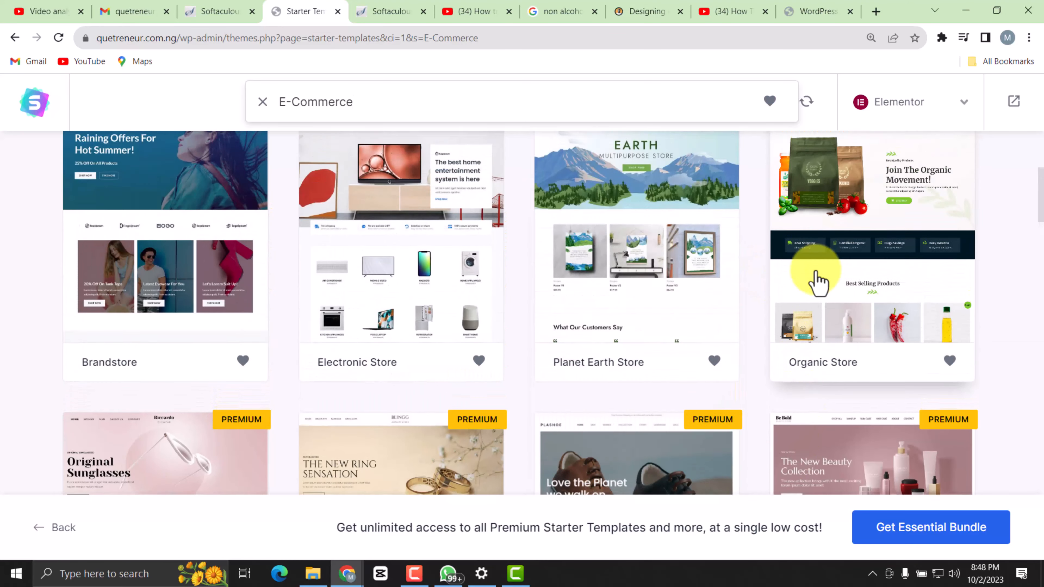
scroll(815, 415, down, 4)
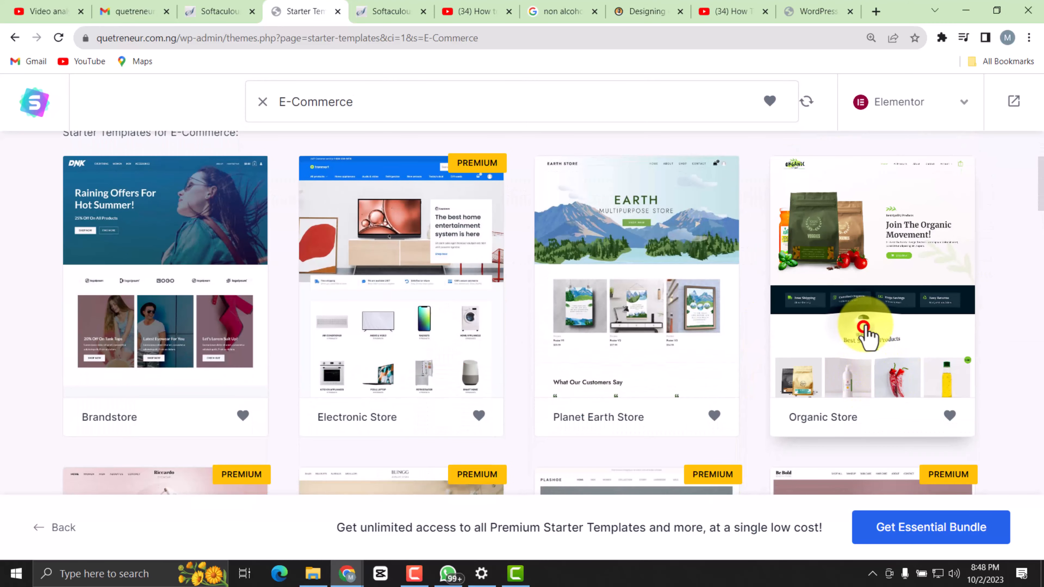
click(868, 337)
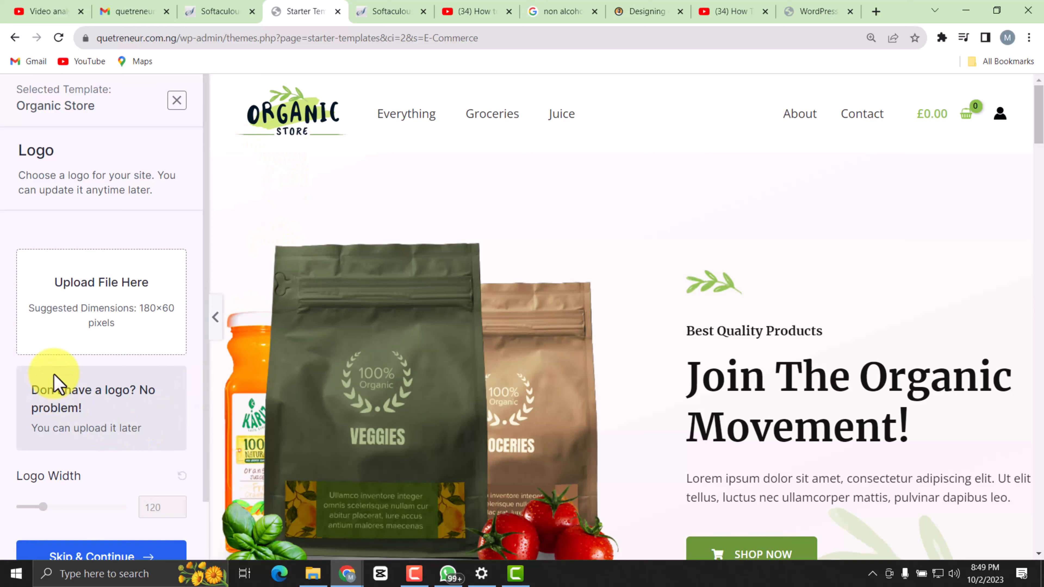
Upload Qeutreneur_logo-removebg-preview.png from the Qeutreneur folder in Pictures and use it as the site logo.
click(83, 302)
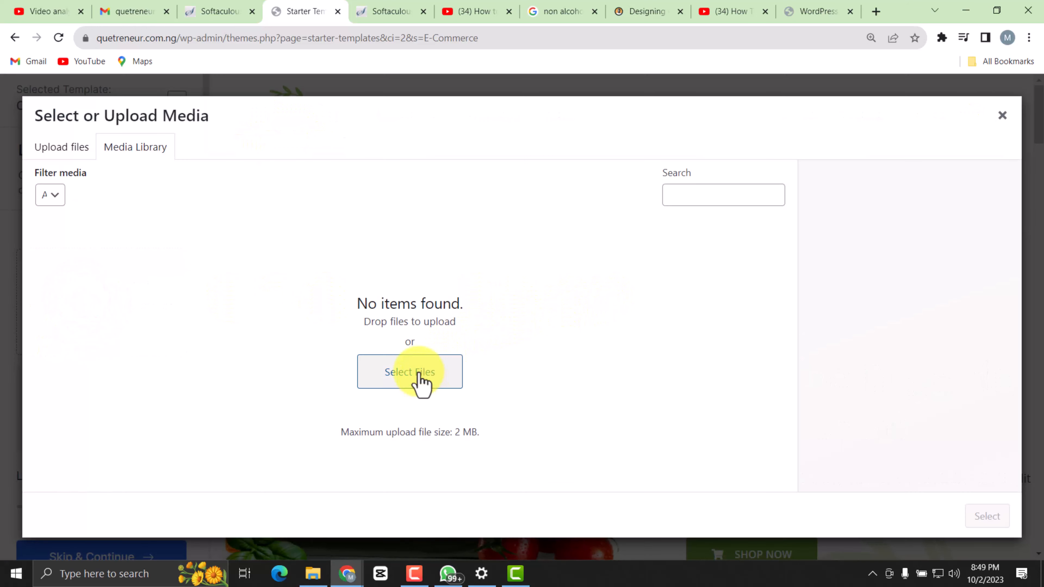
click(414, 375)
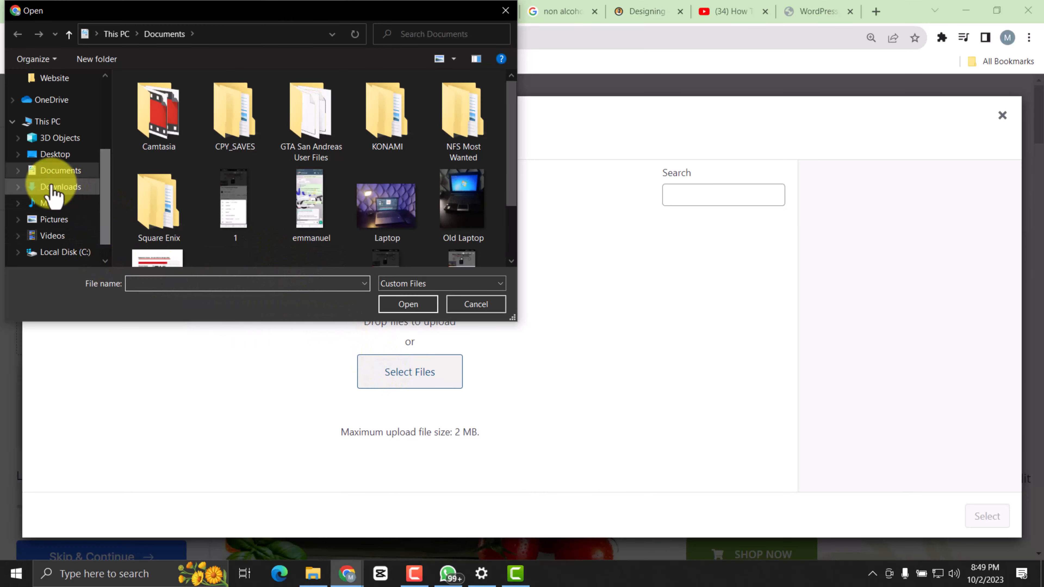
click(55, 218)
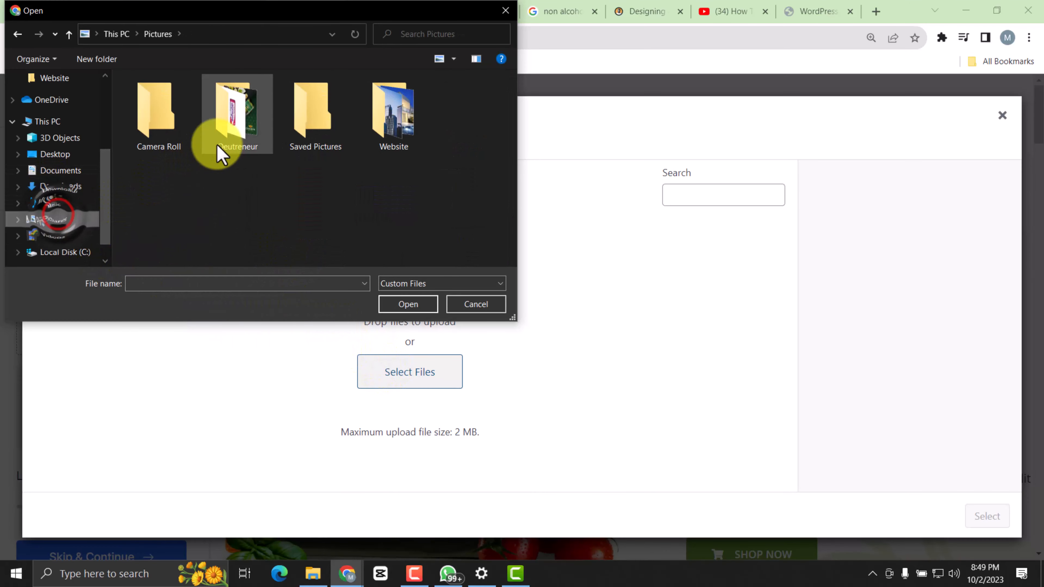
double_click(232, 110)
scroll(222, 143, down, 10)
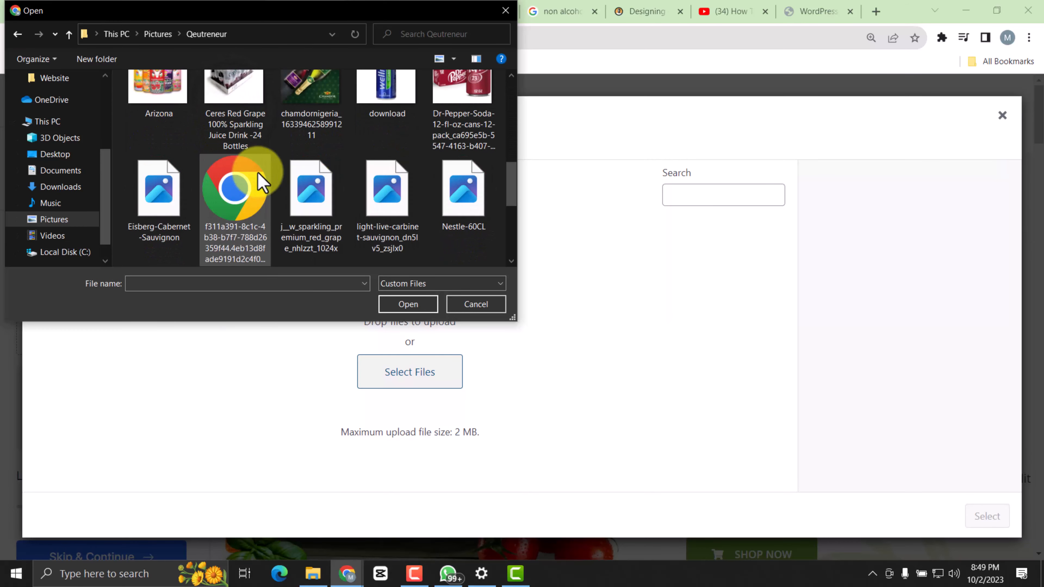
double_click(380, 135)
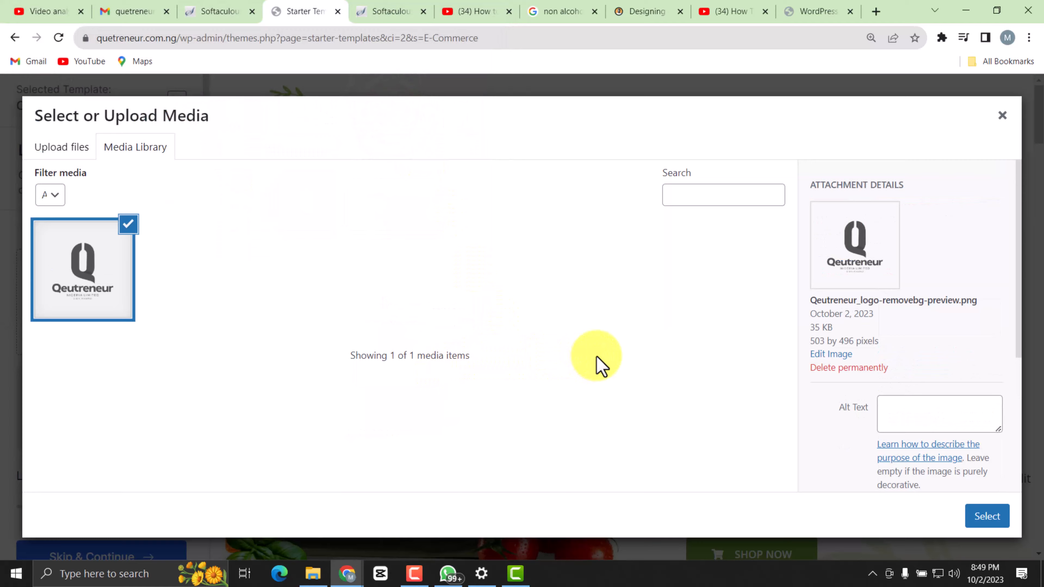
click(986, 517)
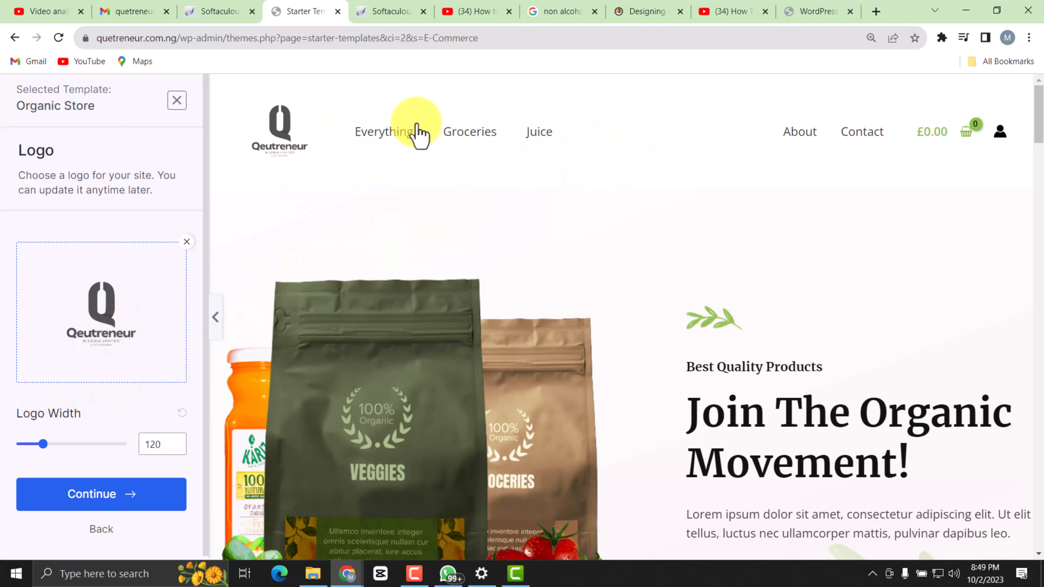
Examine the Organic Store preview with the new logo, from the header through the product sections to the footer.
scroll(508, 338, down, 8)
scroll(405, 331, up, 8)
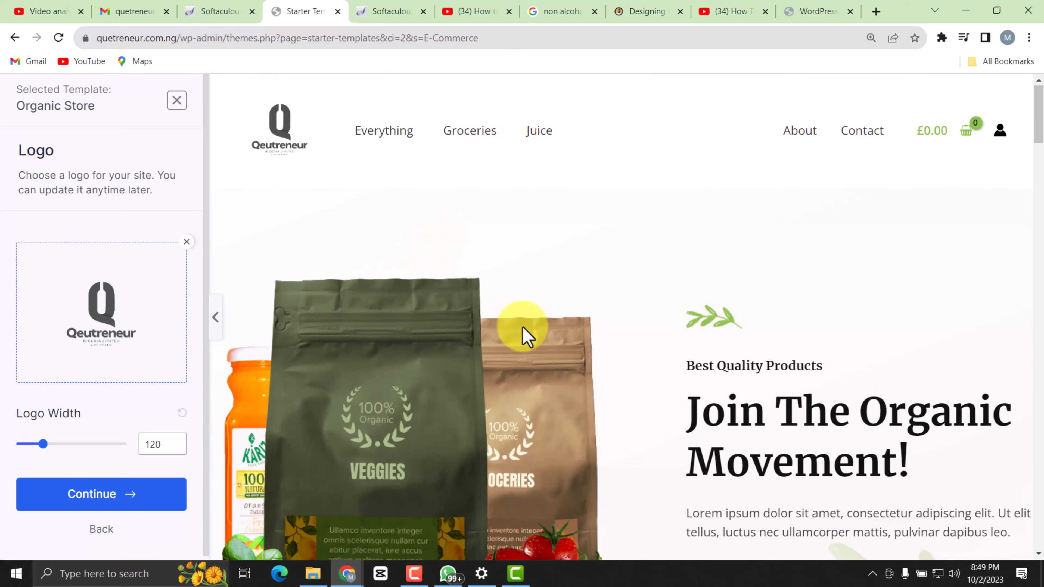
scroll(525, 338, down, 8)
scroll(519, 322, down, 15)
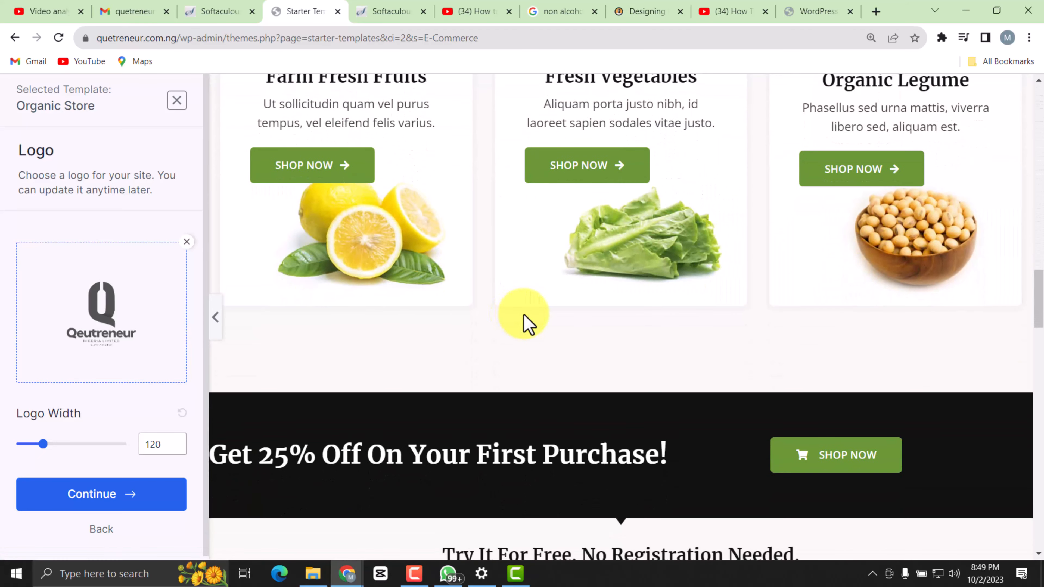
scroll(536, 424, up, 10)
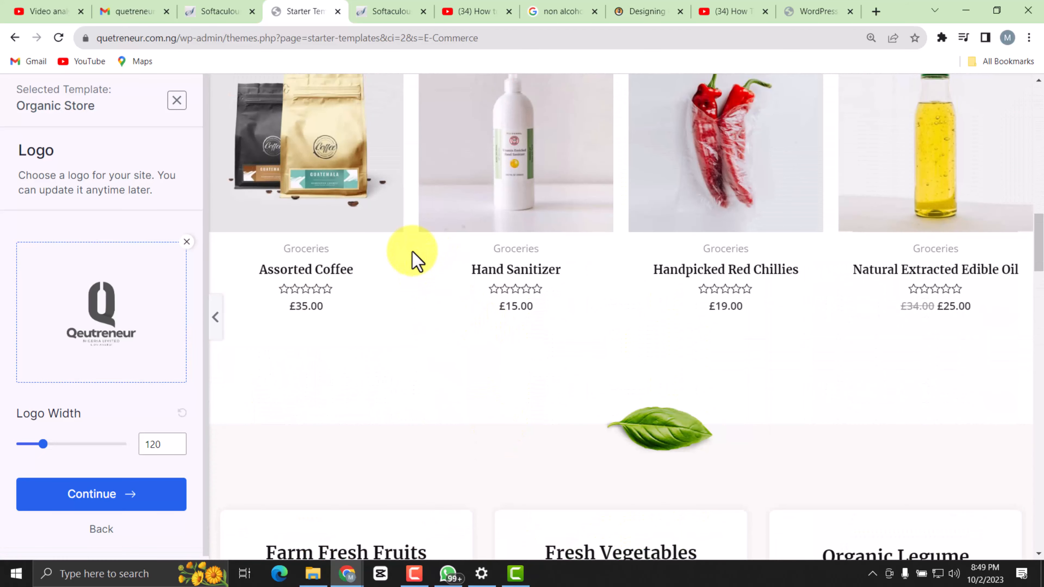
scroll(366, 268, up, 3)
scroll(517, 261, up, 5)
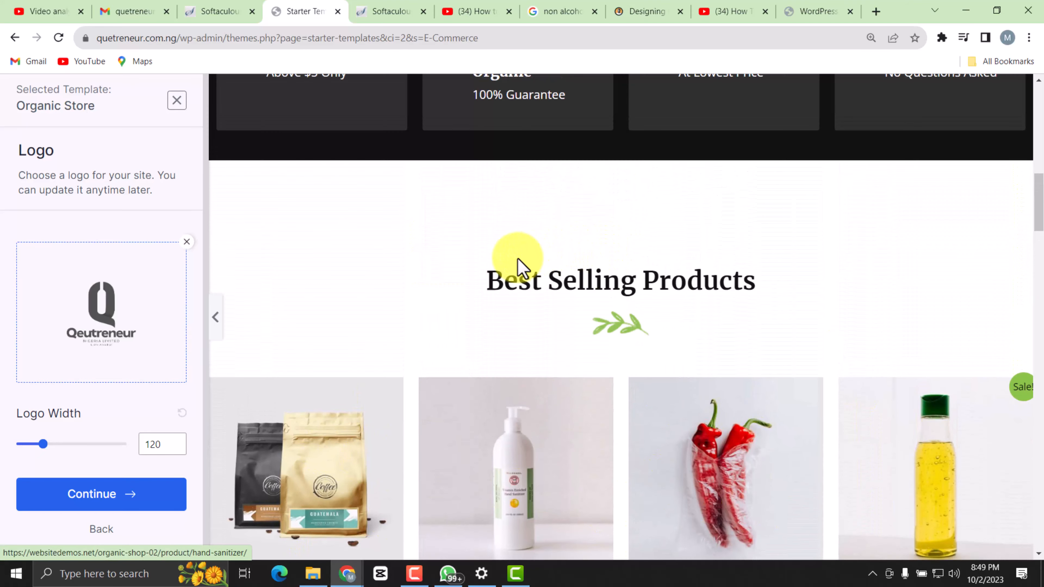
scroll(653, 337, down, 10)
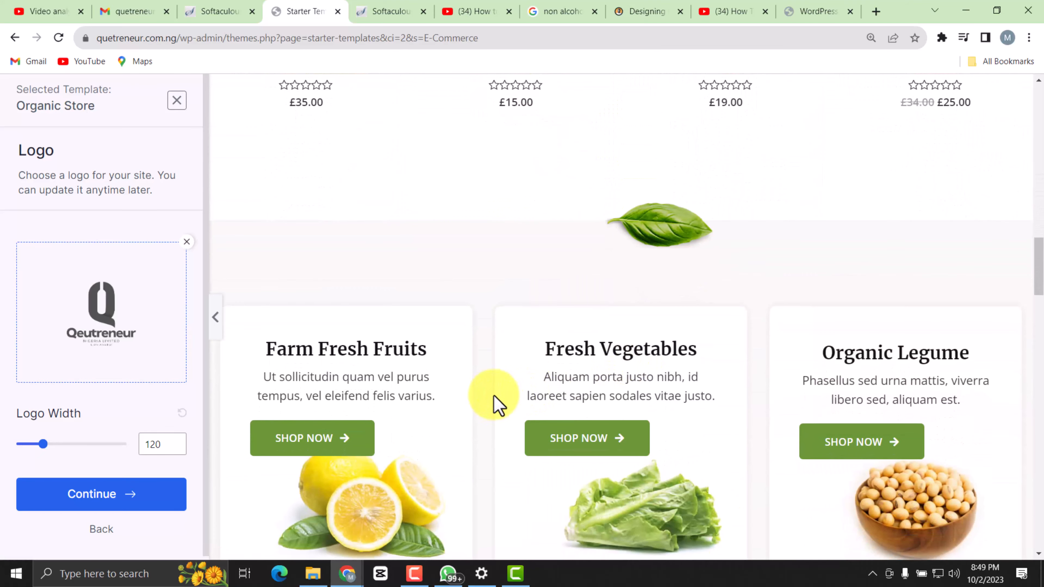
scroll(652, 357, down, 10)
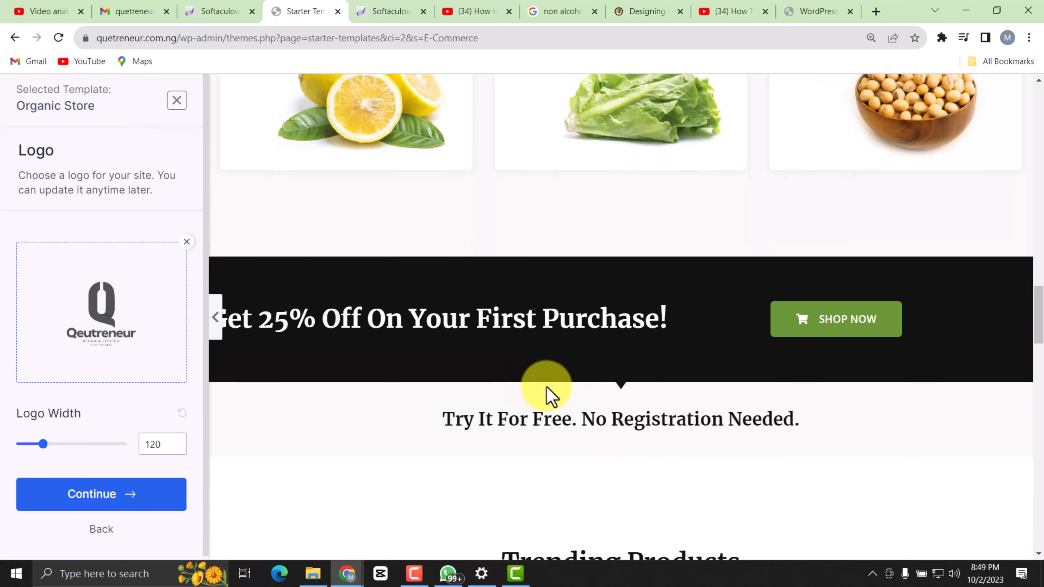
scroll(567, 397, down, 10)
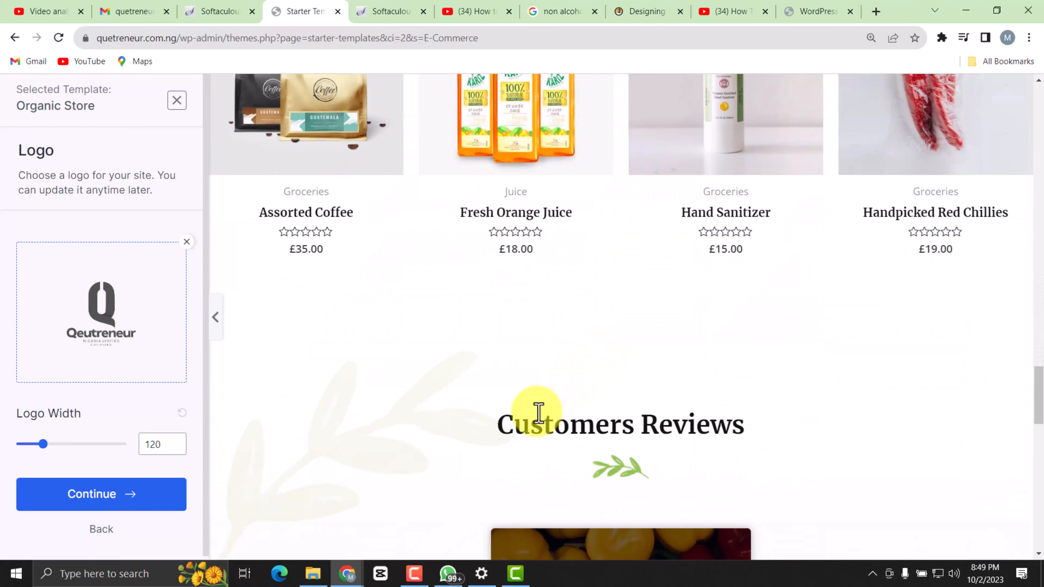
scroll(576, 407, down, 10)
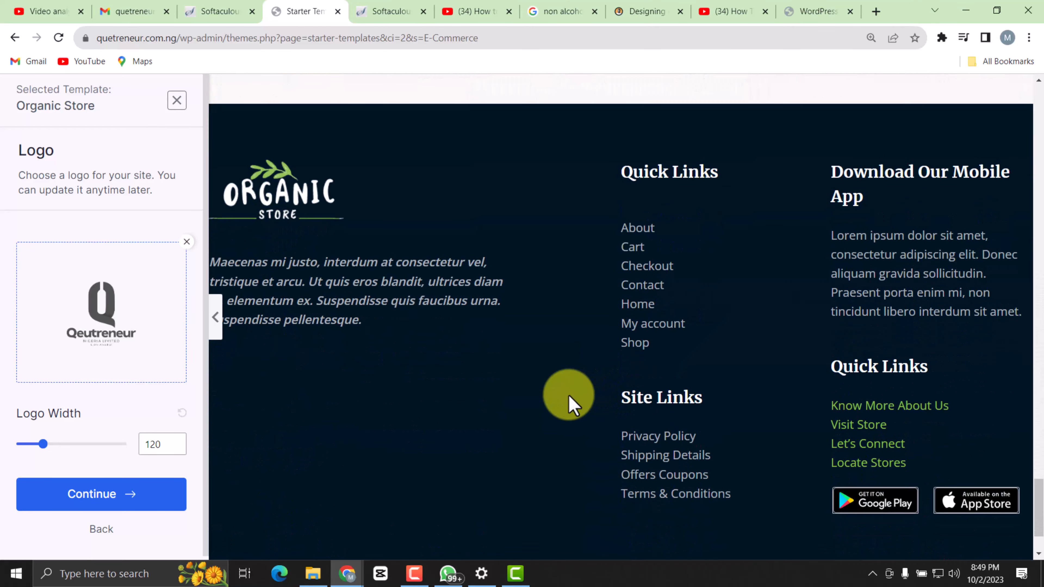
scroll(575, 395, up, 20)
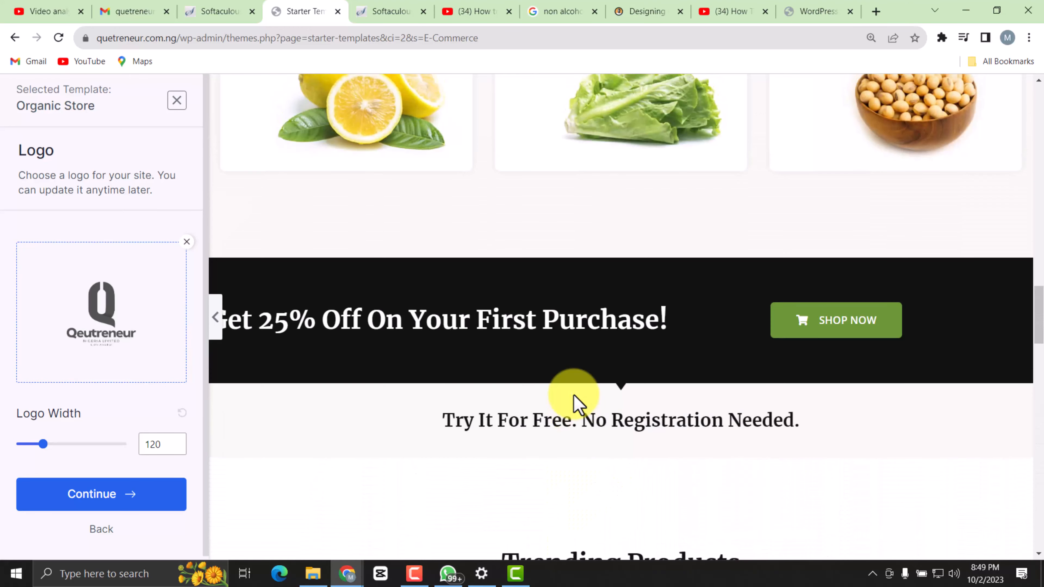
scroll(575, 399, up, 8)
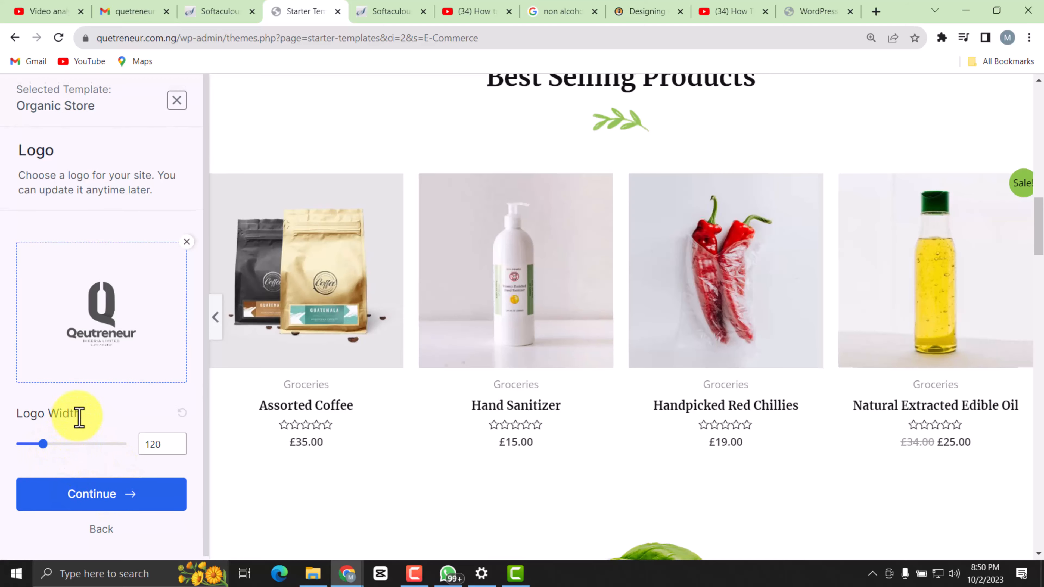
scroll(370, 288, up, 10)
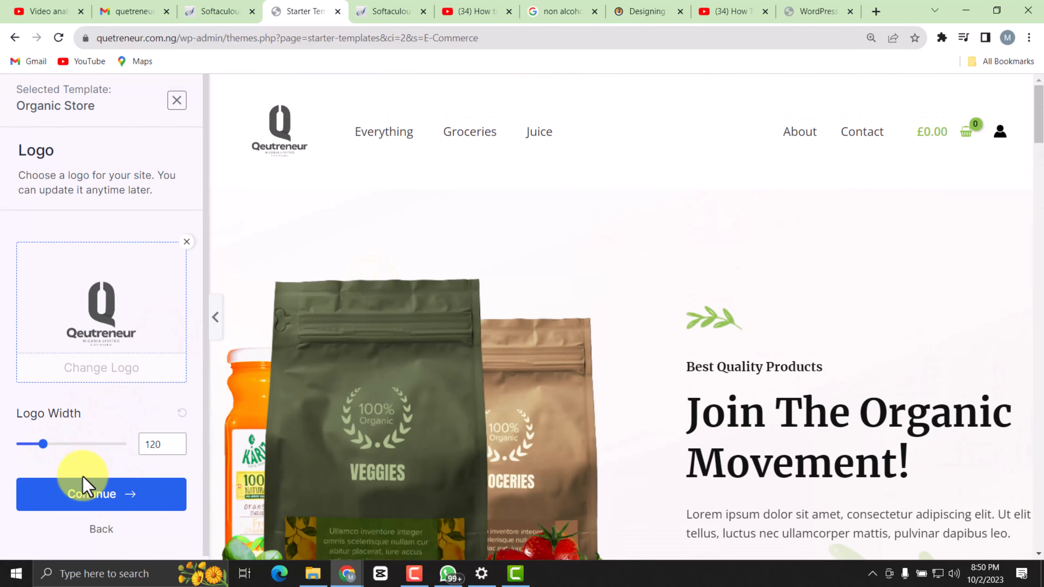
Set the logo width to 188 and continue to the colors and fonts settings.
mouse_move(50, 450)
mouse_down()
mouse_move(78, 446)
mouse_move(18, 457)
mouse_move(61, 464)
mouse_up()
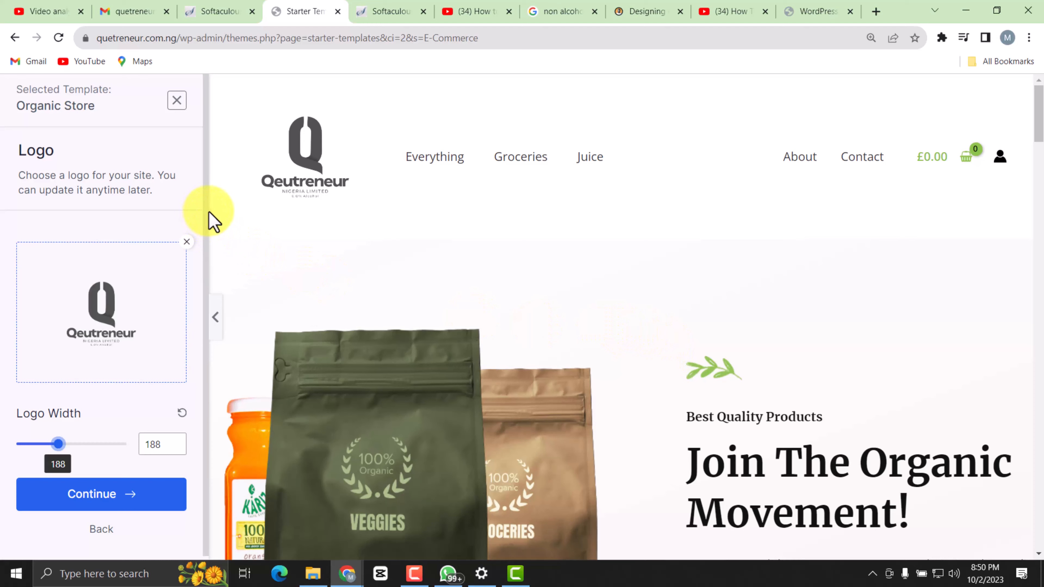
mouse_move(118, 316)
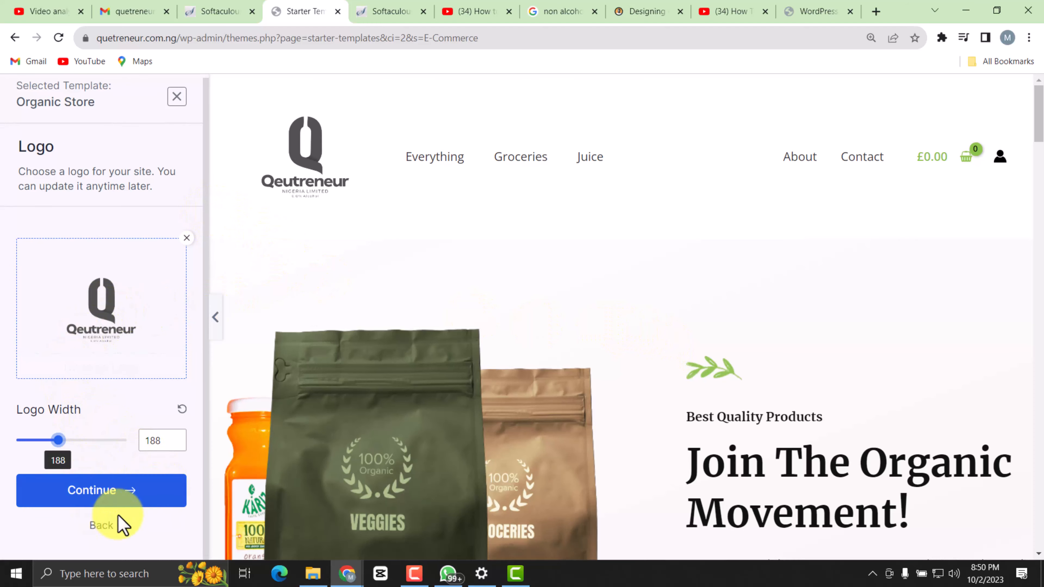
click(95, 490)
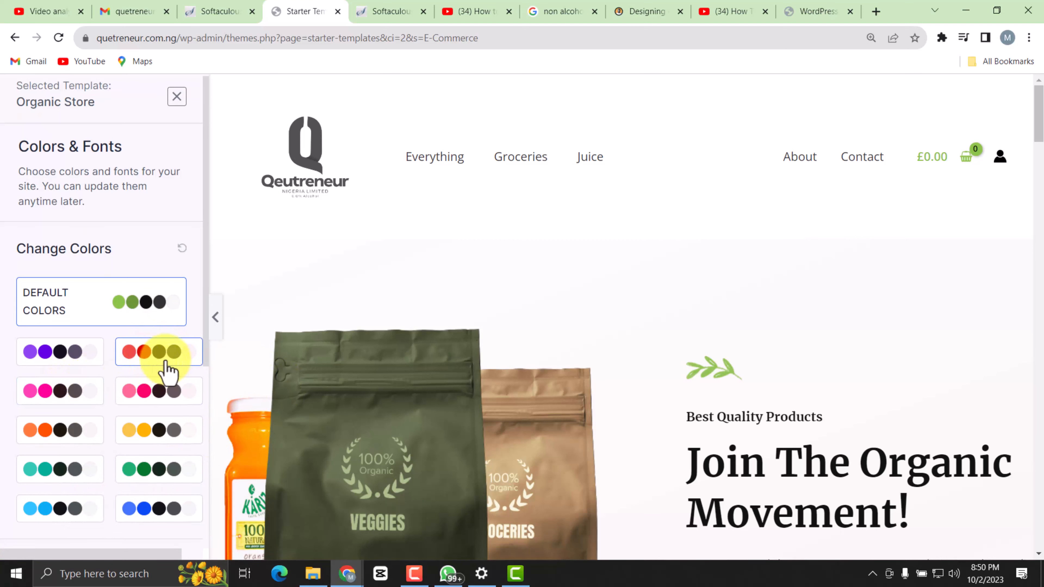
Try the red color palette on the store preview and restore the default colors.
click(148, 354)
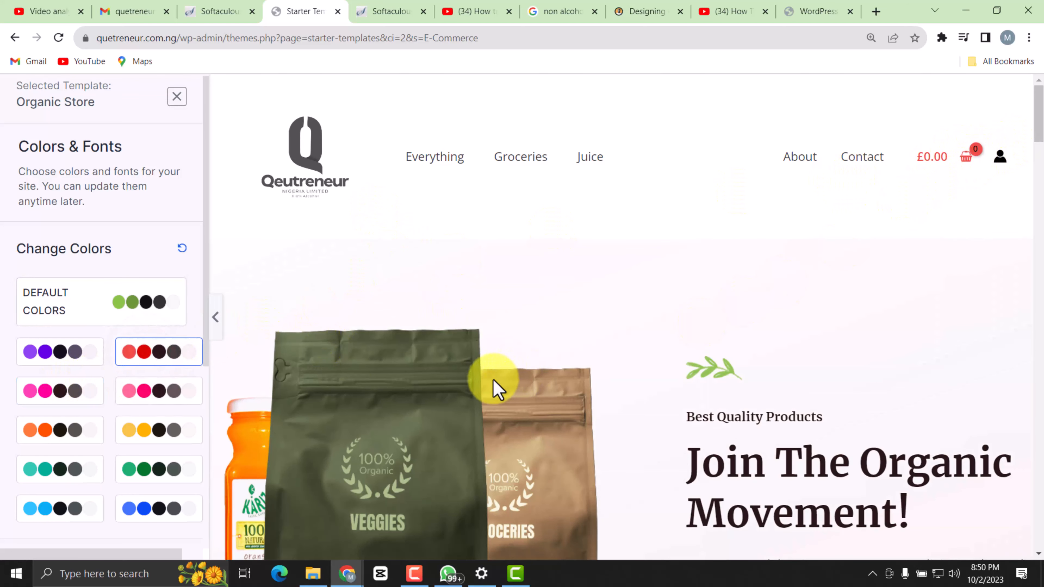
scroll(576, 407, down, 10)
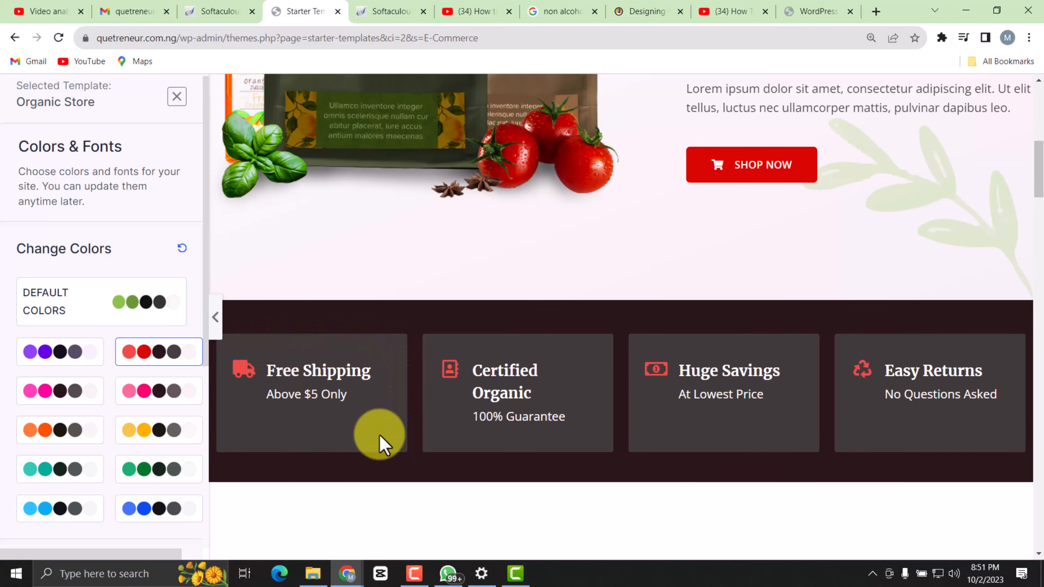
click(97, 312)
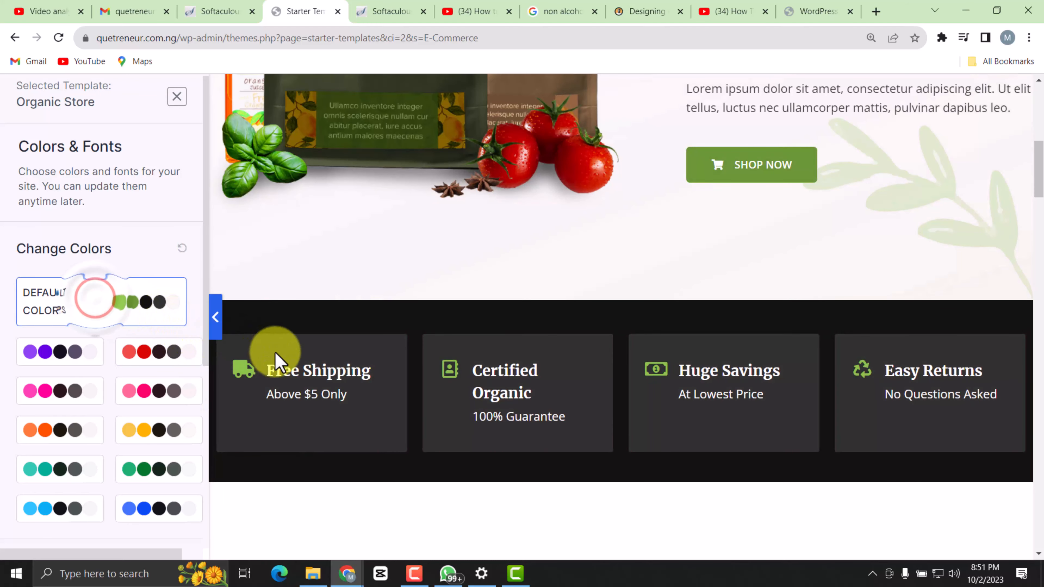
Compare several font pairs on the preview, including Poppins / Lato, choose Montserrat / Lato, and continue to the last setup form.
scroll(111, 464, down, 5)
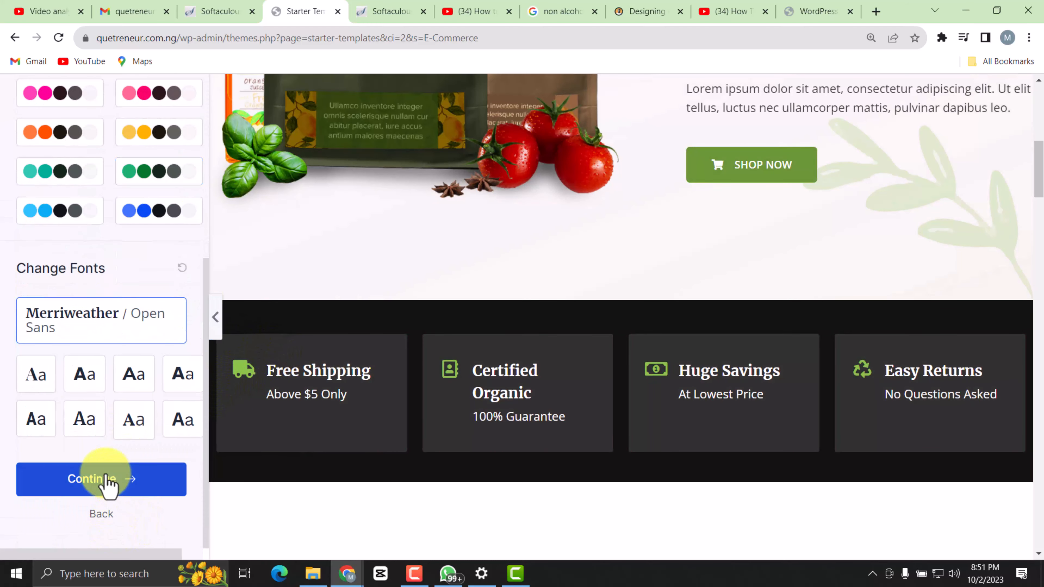
scroll(473, 413, down, 6)
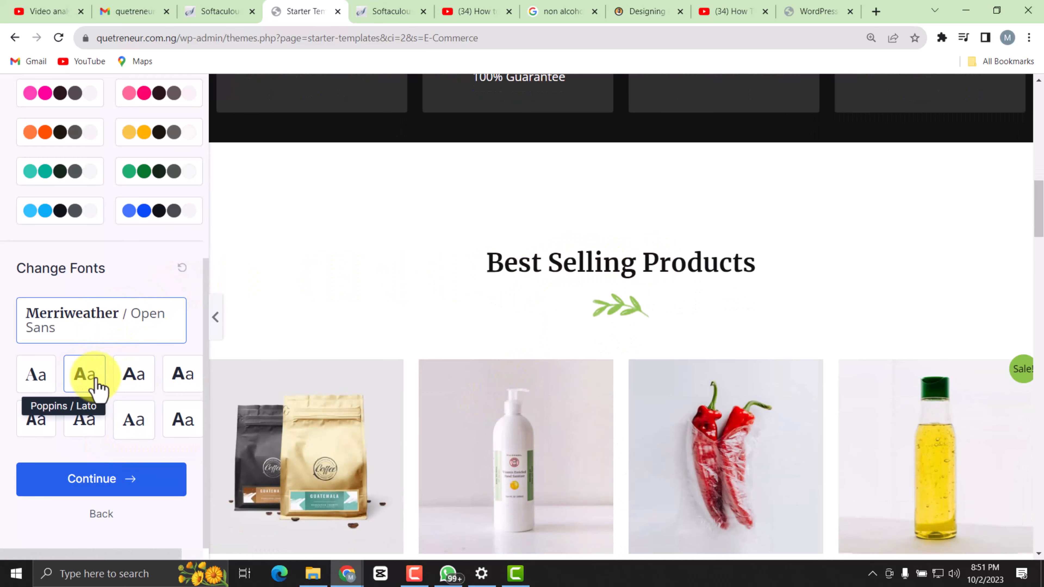
click(85, 378)
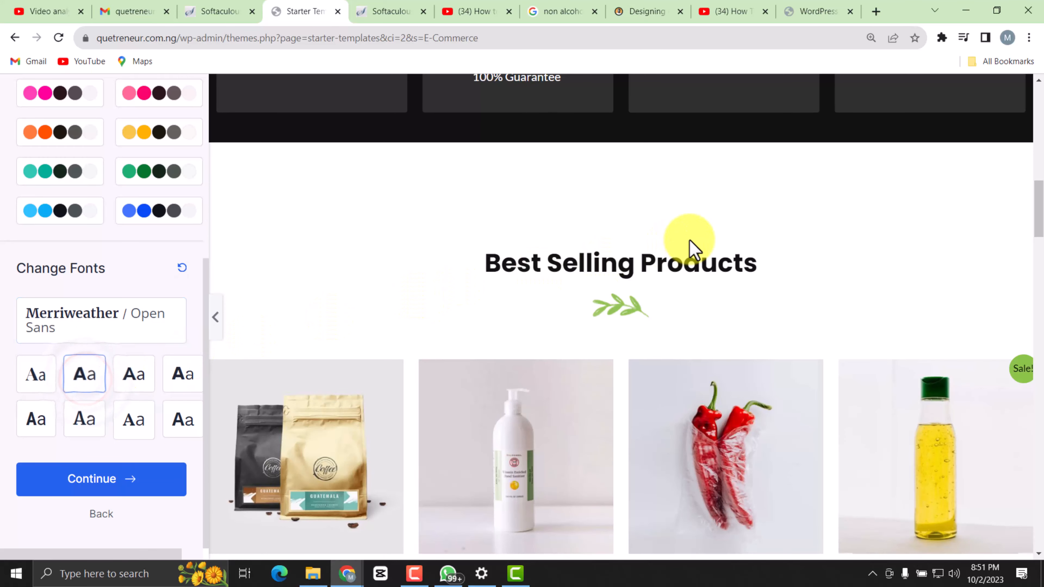
scroll(578, 194, up, 3)
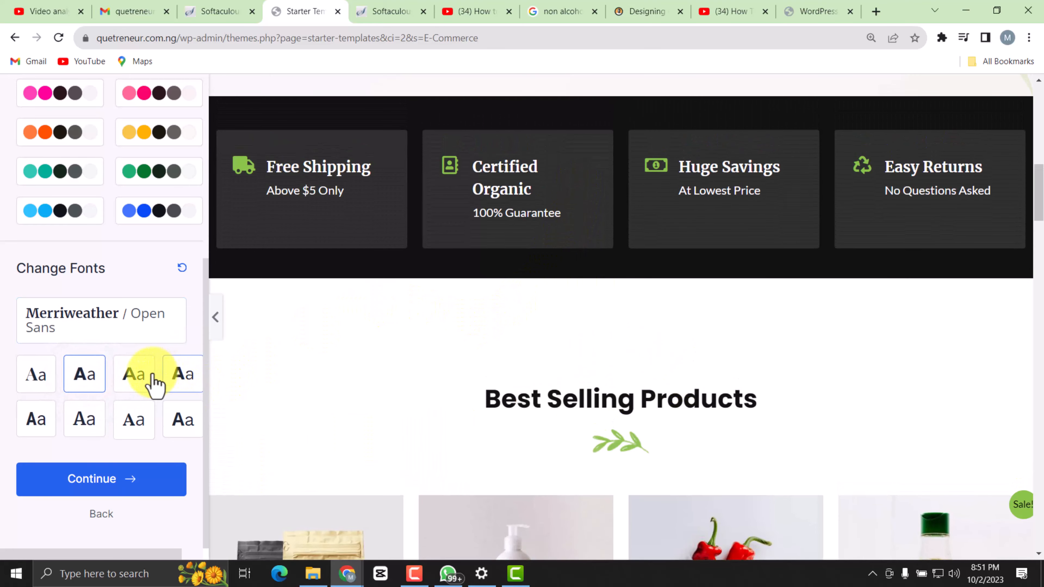
click(146, 374)
click(177, 379)
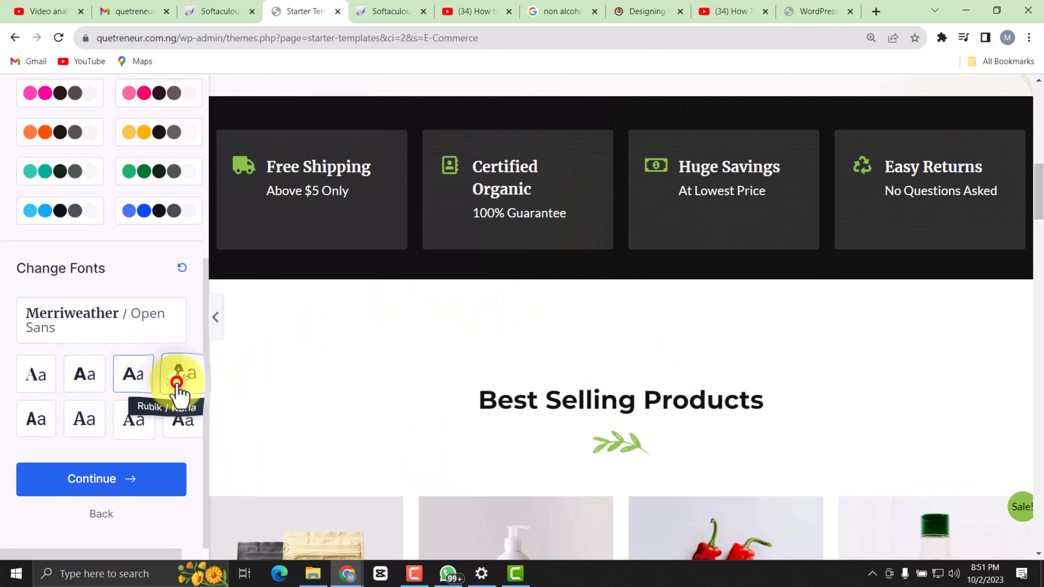
click(33, 417)
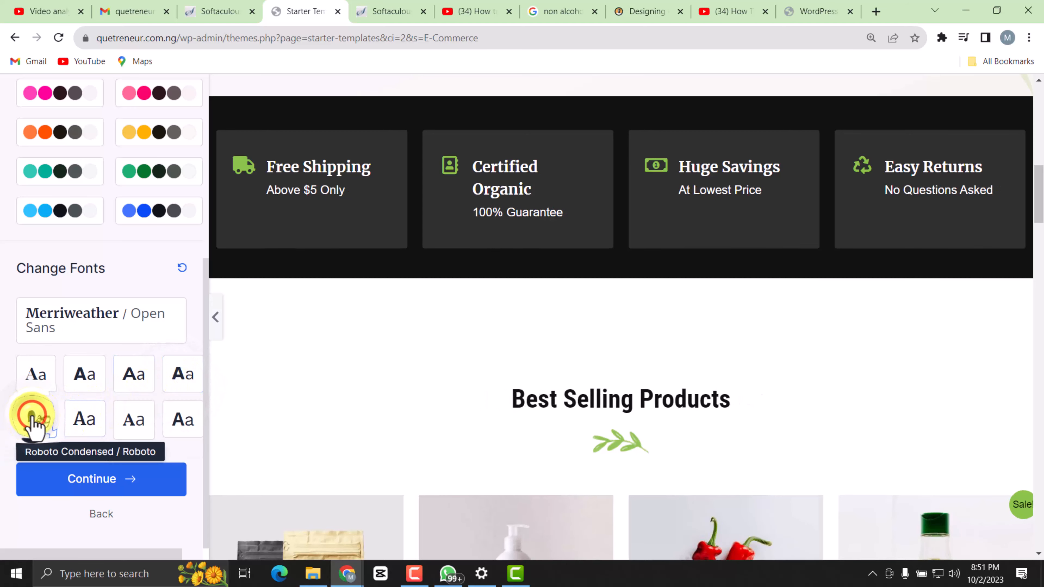
click(131, 384)
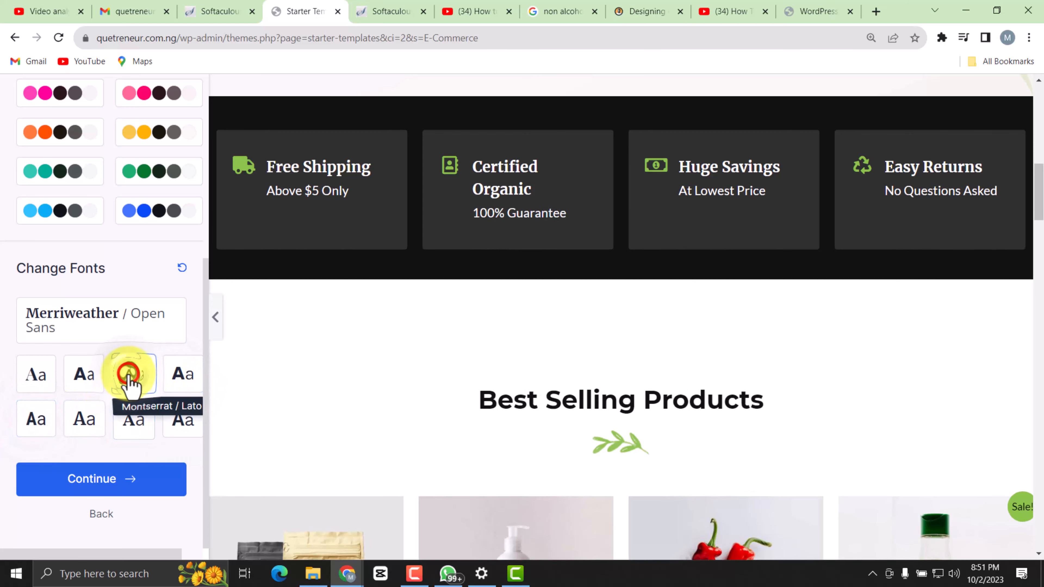
click(88, 496)
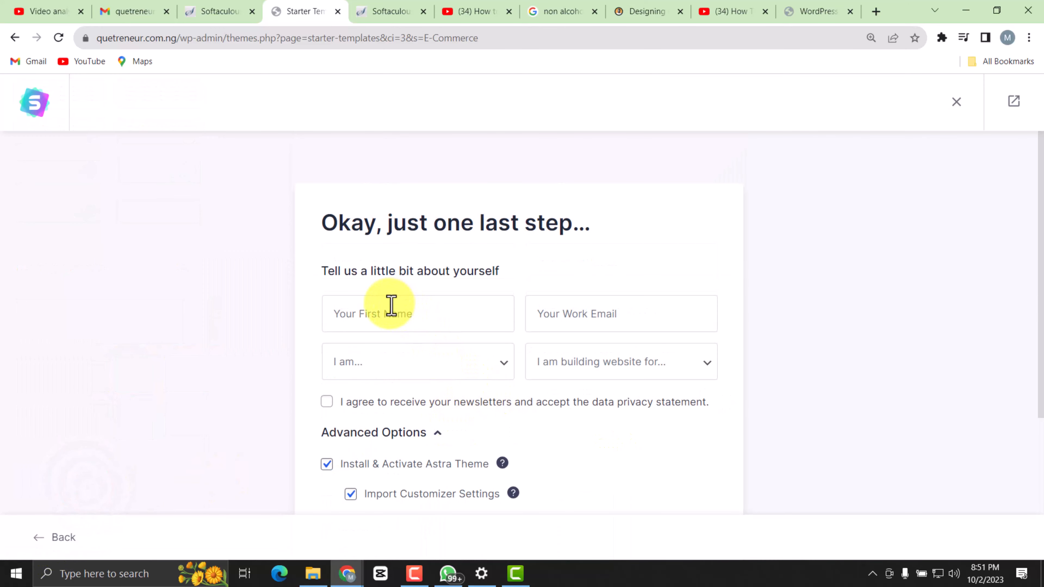
Turn off Share Non-Sensitive Data in the advanced import options and review the rest of the form.
scroll(391, 305, down, 3)
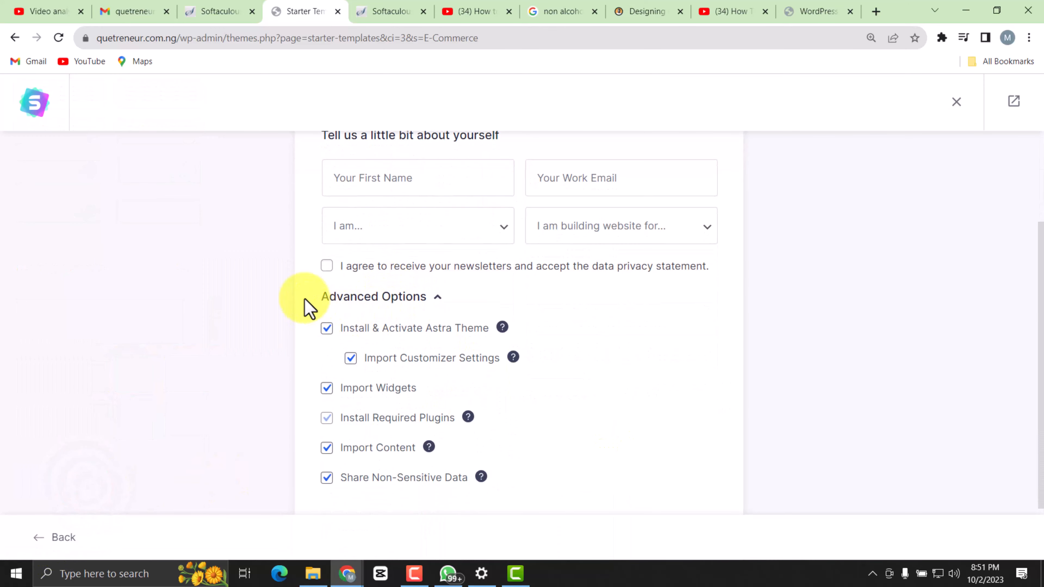
click(324, 478)
scroll(424, 384, down, 2)
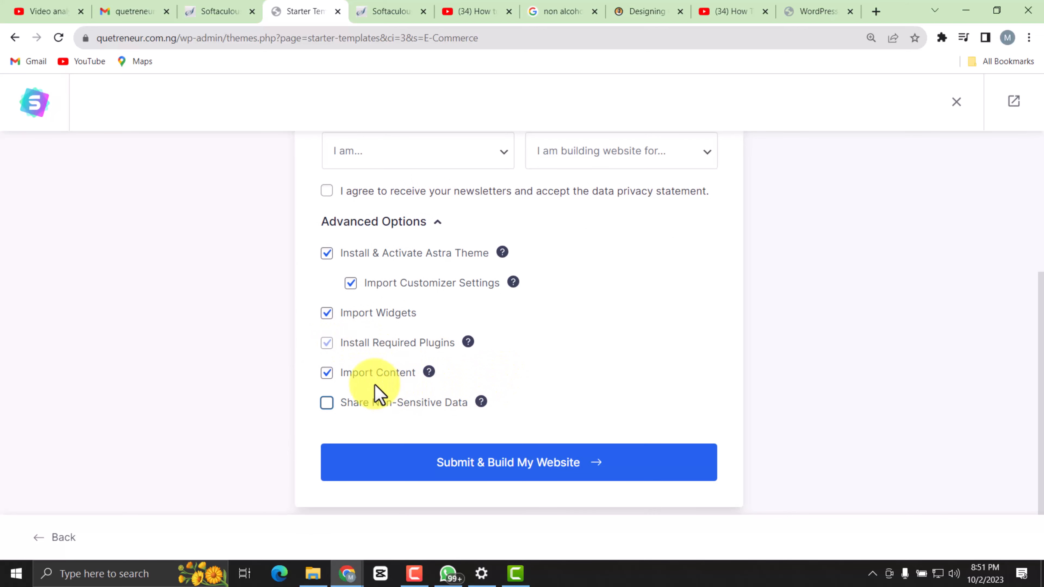
scroll(351, 252, up, 3)
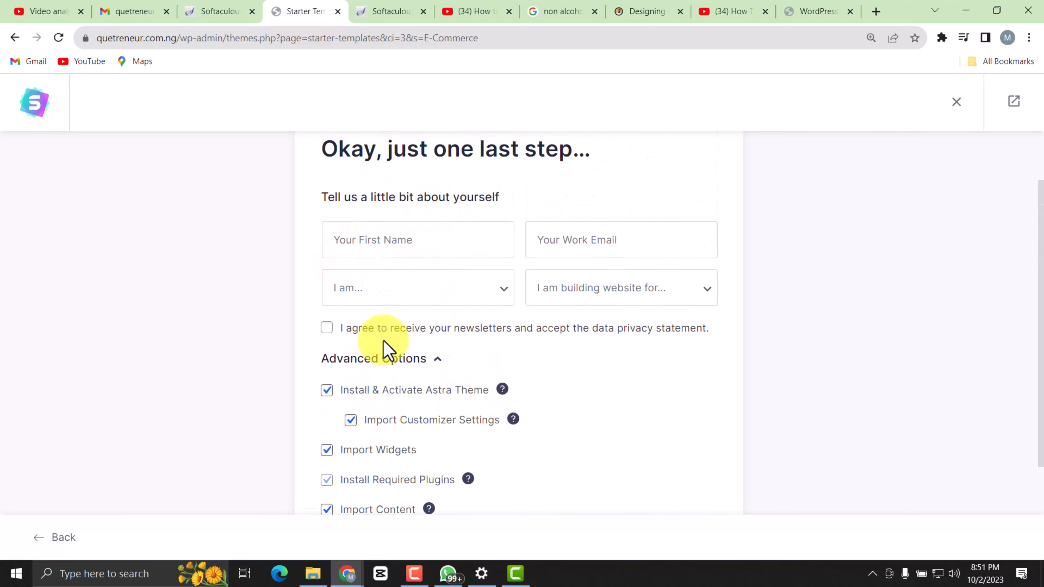
scroll(392, 347, up, 2)
scroll(406, 335, down, 3)
scroll(419, 335, down, 2)
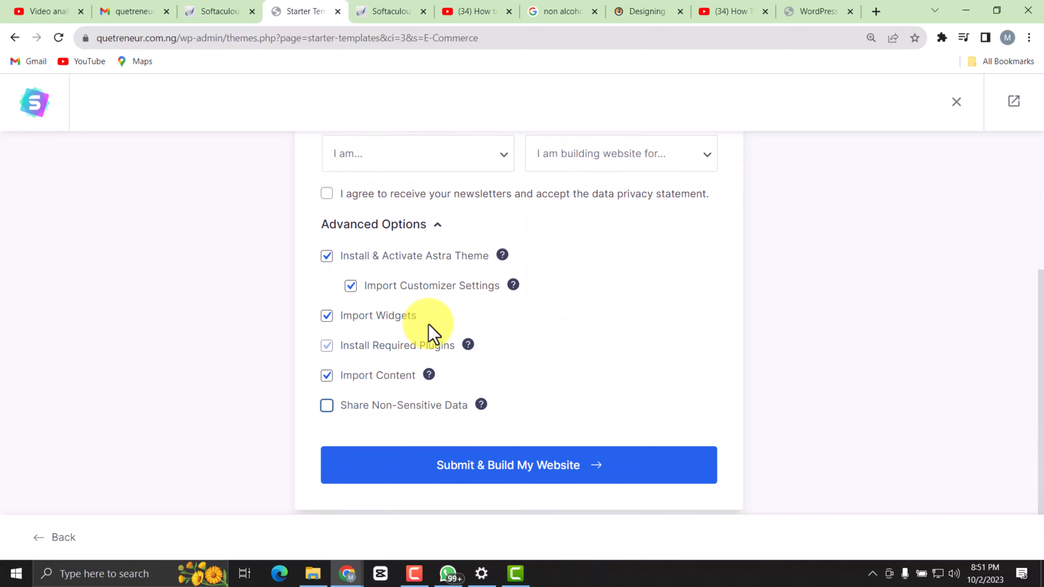
Review the last setup form, leave the personal details blank, and submit it to build the website.
scroll(538, 347, up, 1)
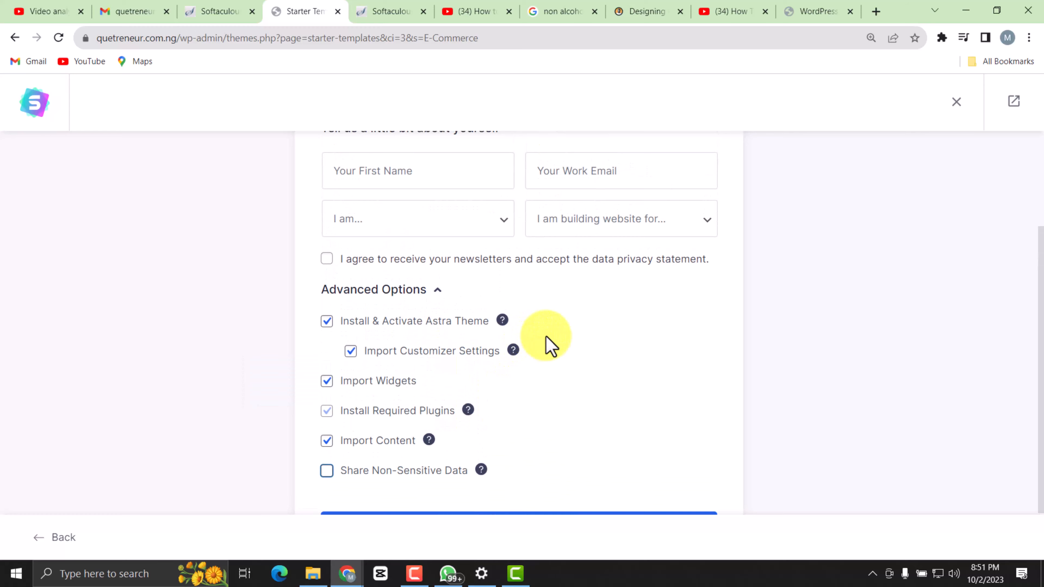
scroll(506, 376, up, 2)
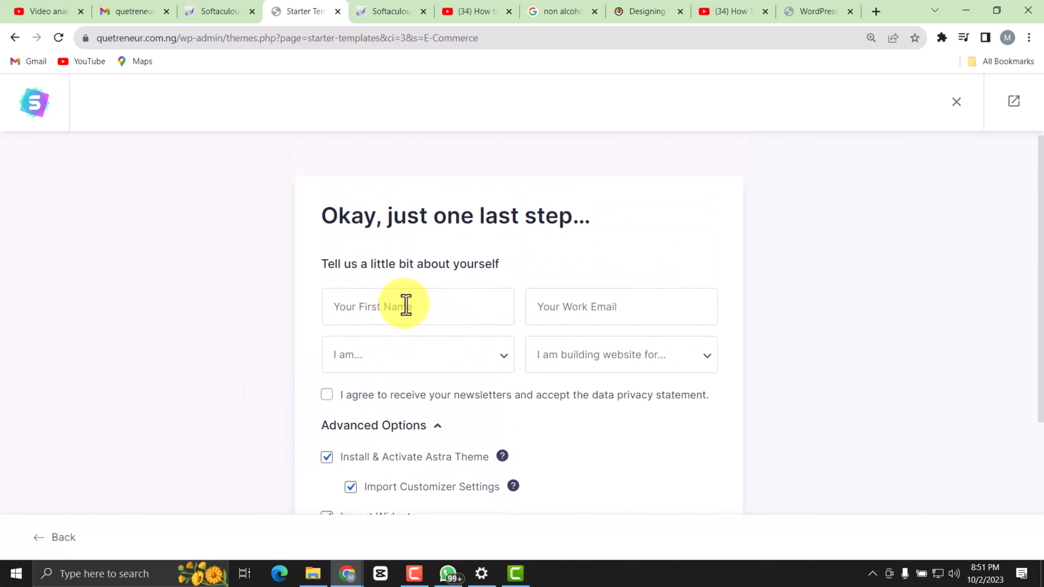
scroll(452, 299, down, 2)
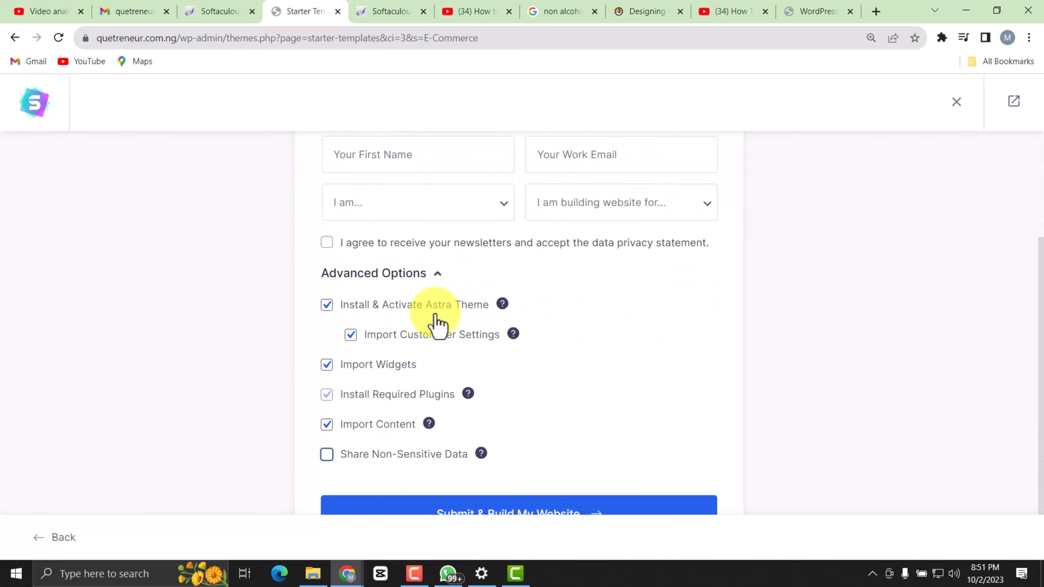
scroll(437, 323, down, 1)
scroll(349, 288, up, 1)
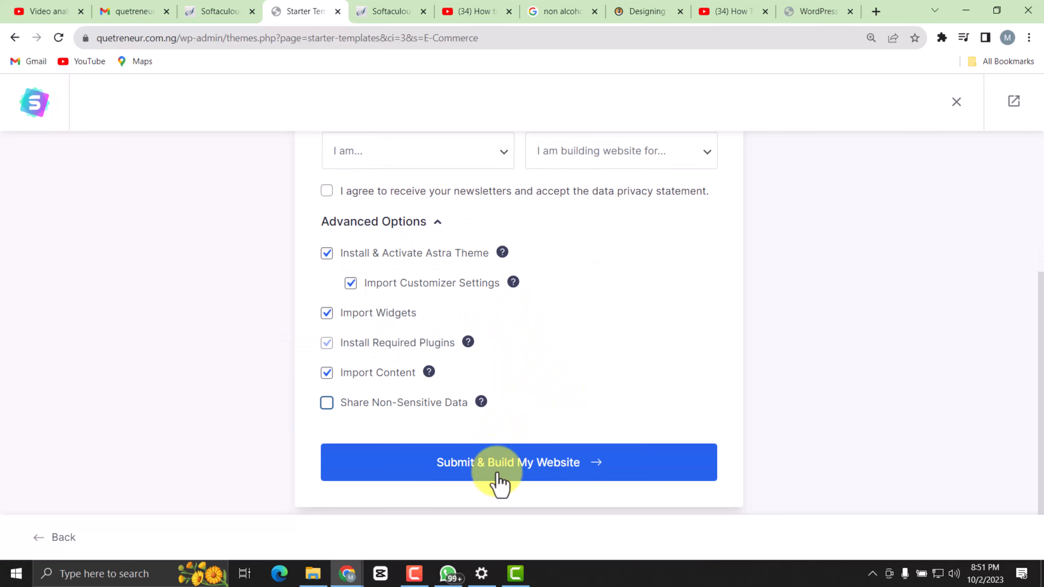
click(495, 464)
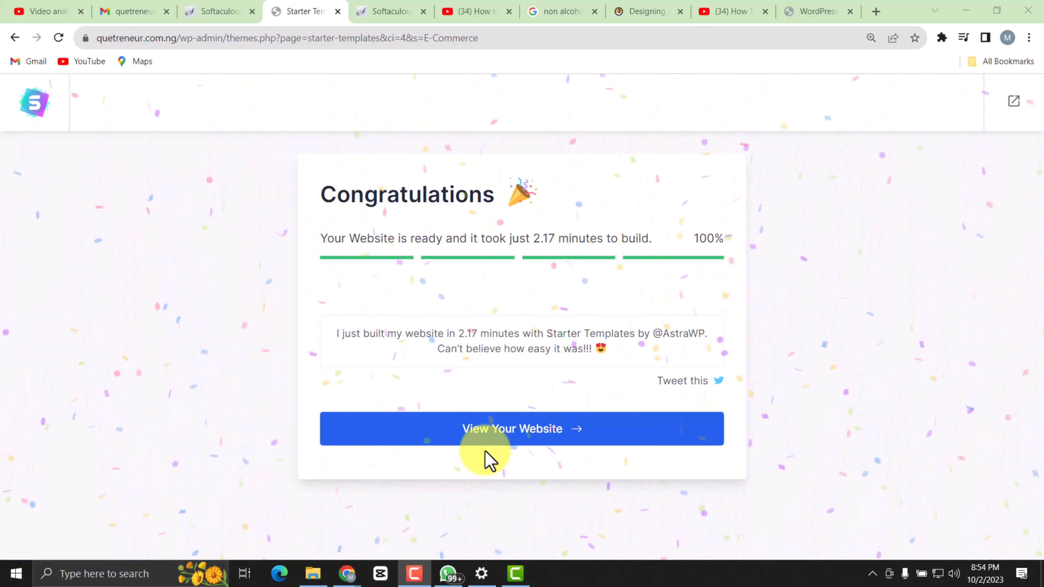
View the finished website and look through the homepage's hero, best-selling products, trending products and customer reviews sections.
click(488, 431)
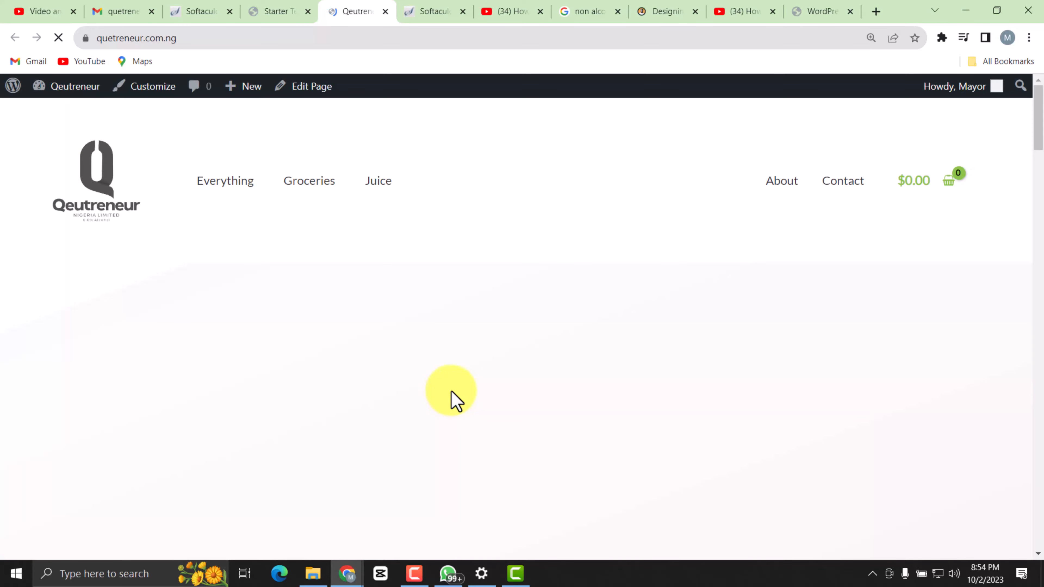
scroll(515, 296, down, 9)
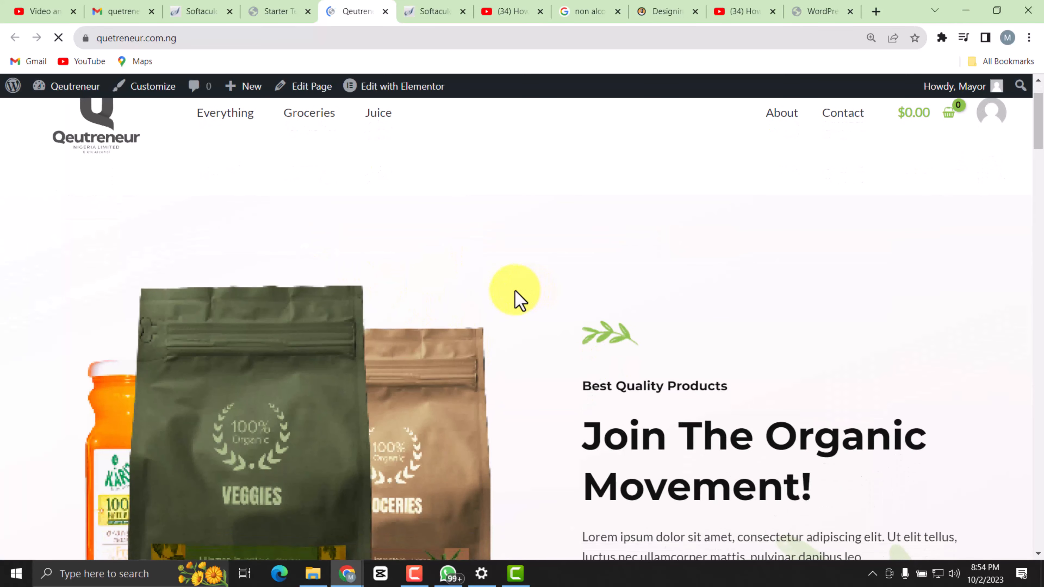
scroll(538, 321, down, 15)
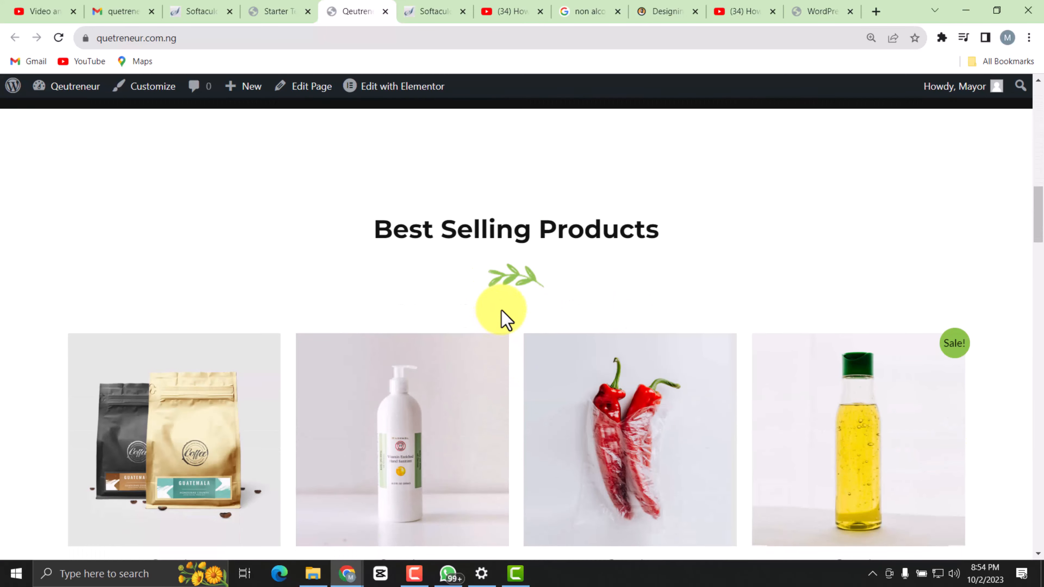
scroll(518, 383, down, 20)
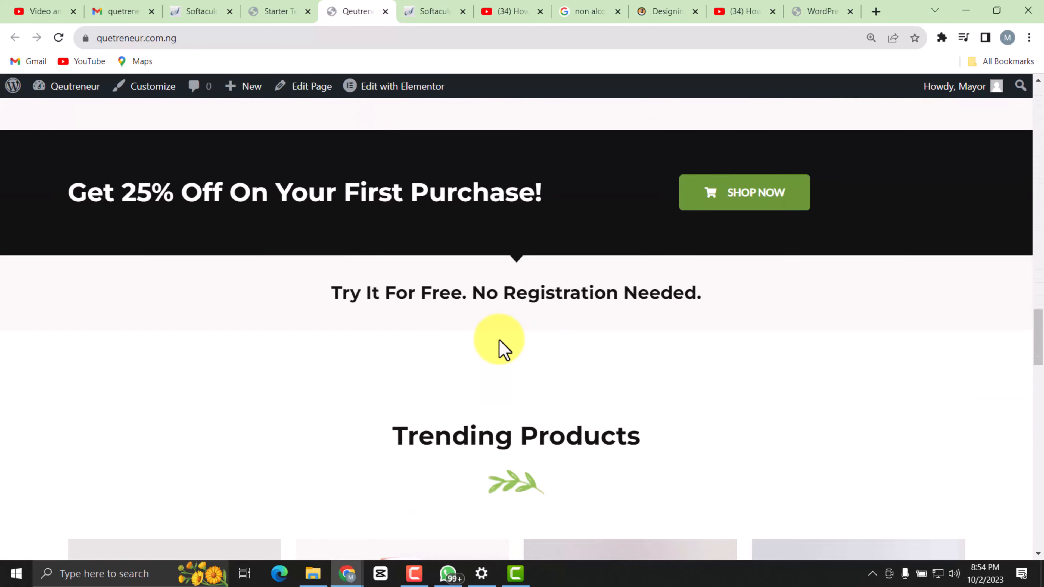
scroll(512, 347, down, 20)
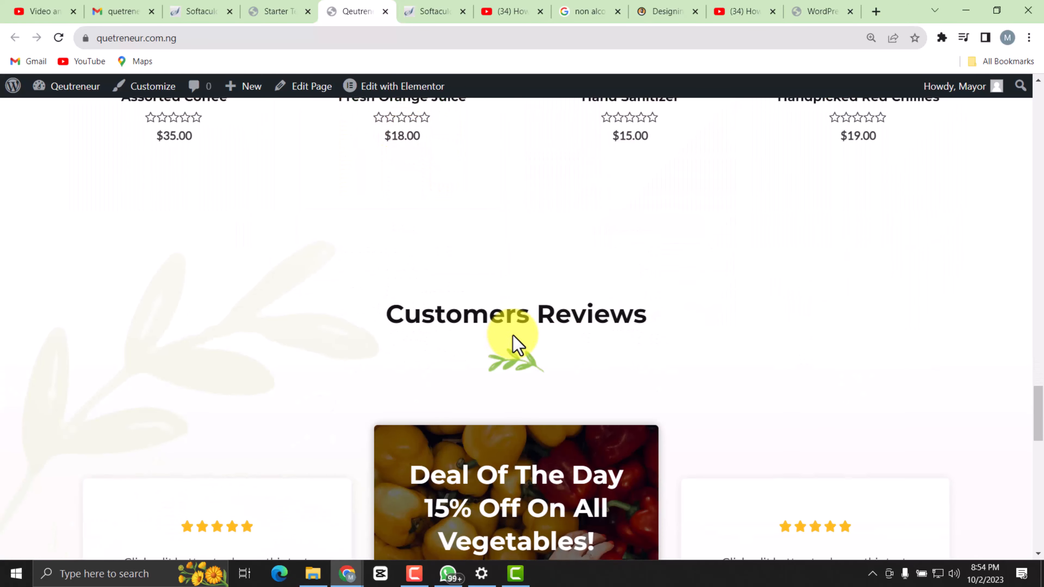
scroll(518, 341, up, 20)
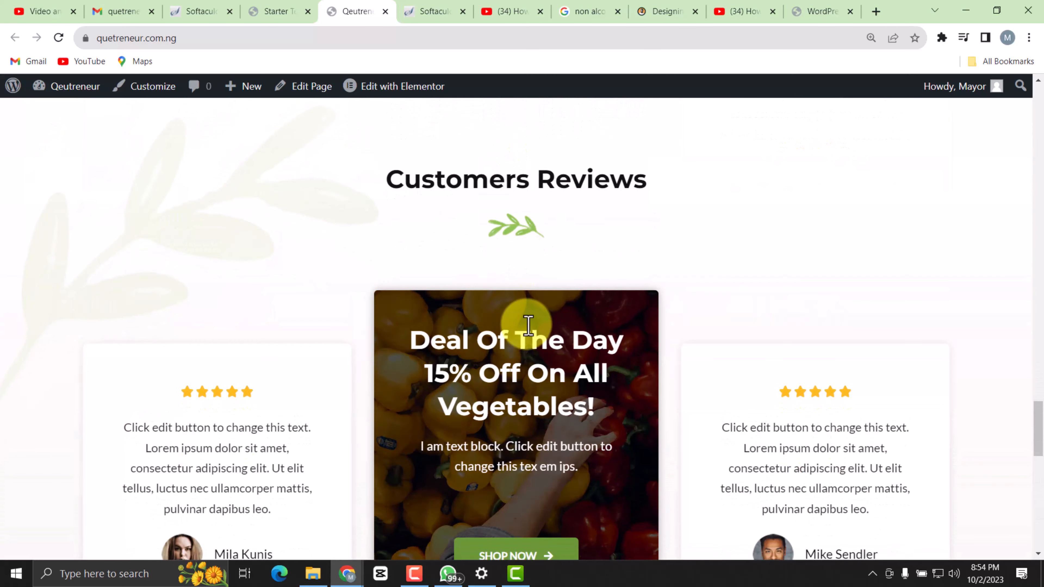
scroll(489, 278, up, 15)
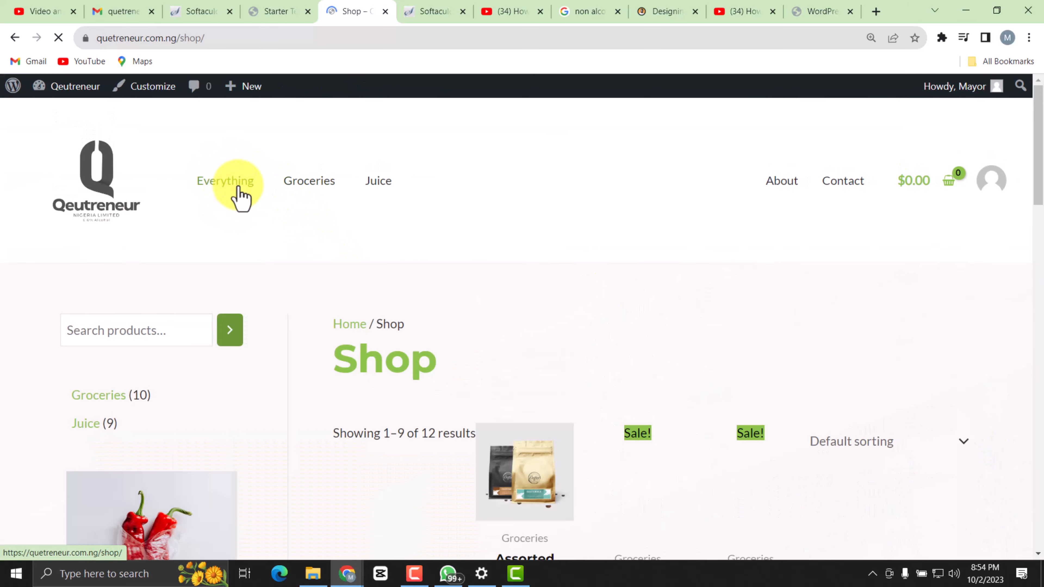
Look through the store's Everything page, including its category list, product grid and pagination.
scroll(389, 273, down, 10)
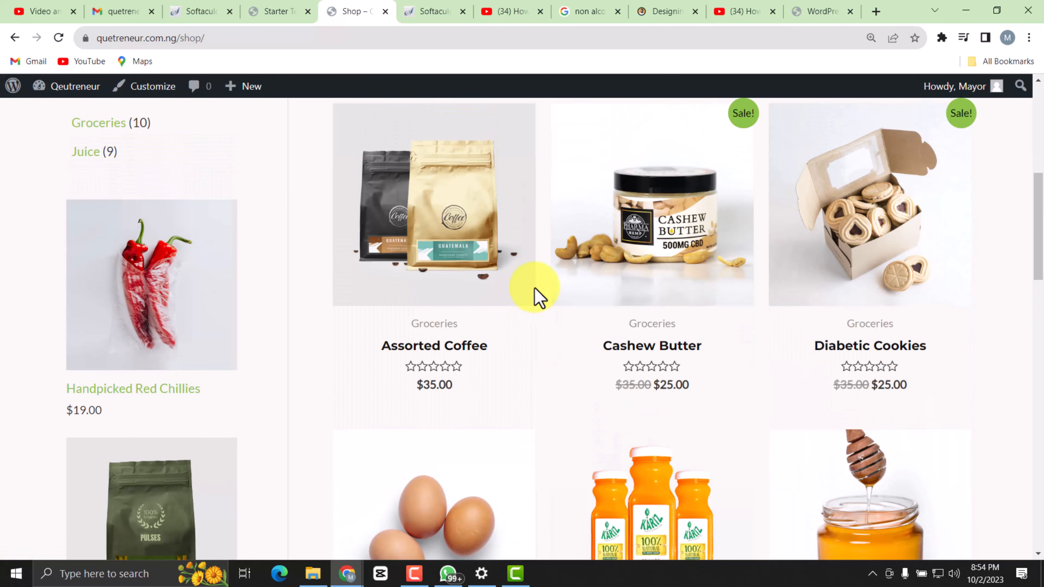
scroll(180, 280, up, 5)
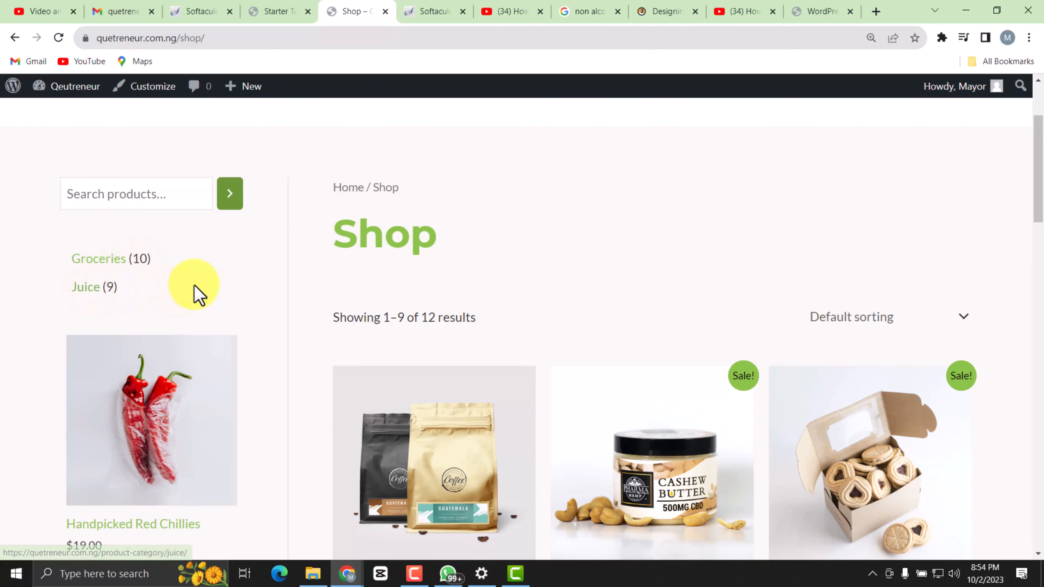
scroll(156, 226, down, 2)
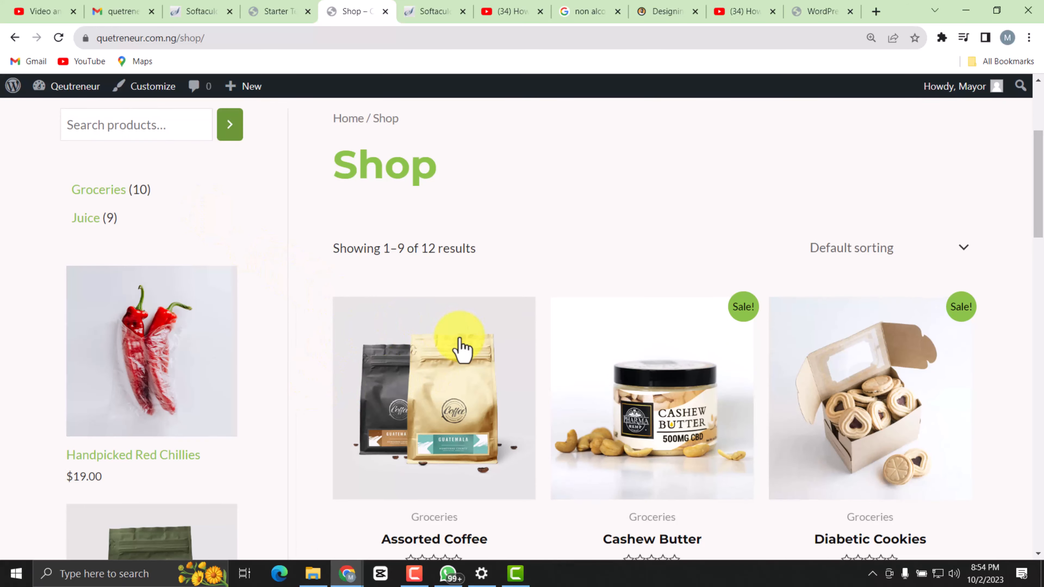
scroll(468, 341, down, 3)
scroll(333, 310, down, 9)
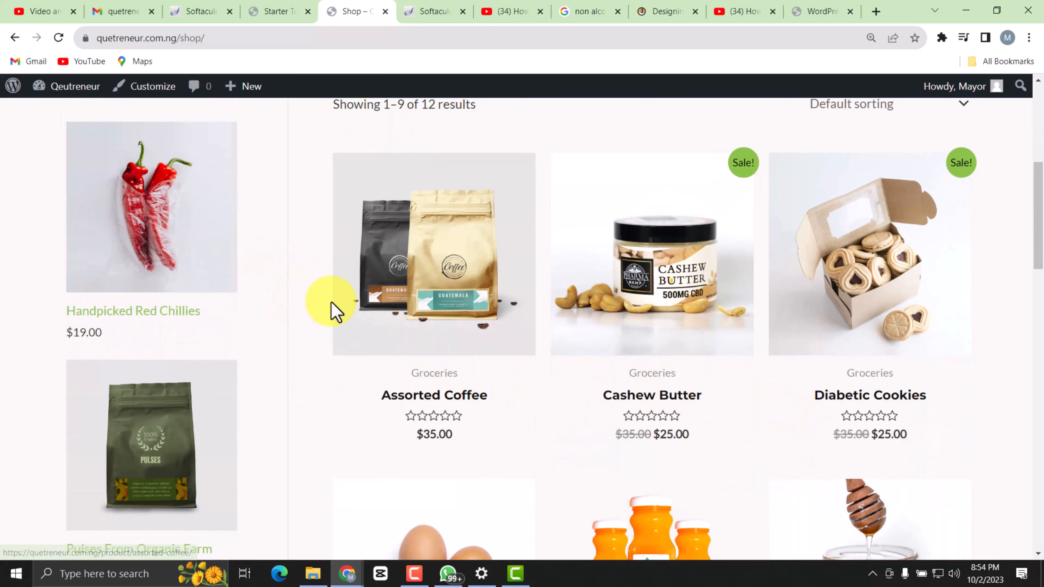
scroll(573, 417, down, 10)
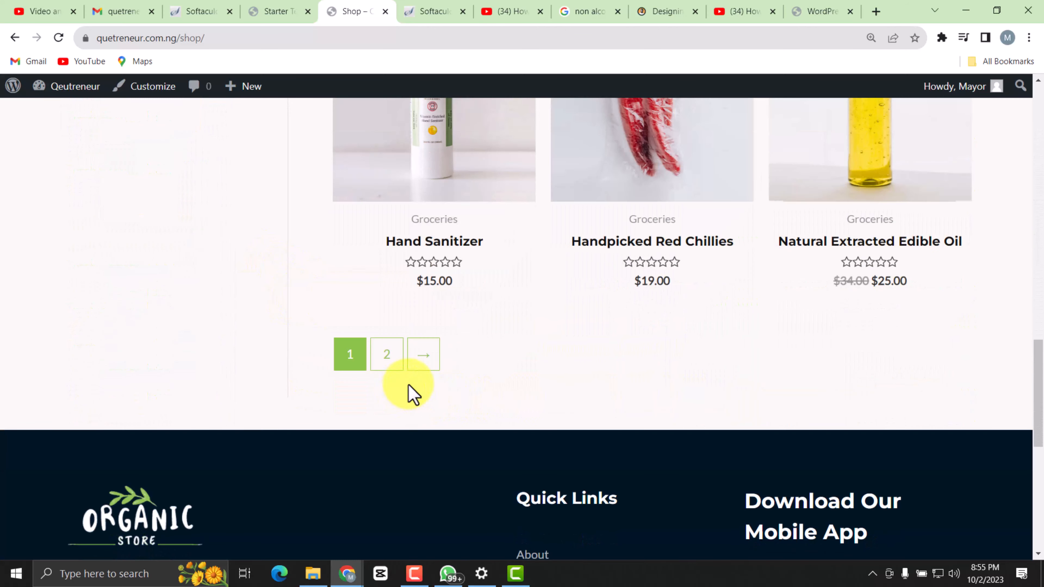
scroll(413, 397, up, 15)
scroll(462, 374, up, 9)
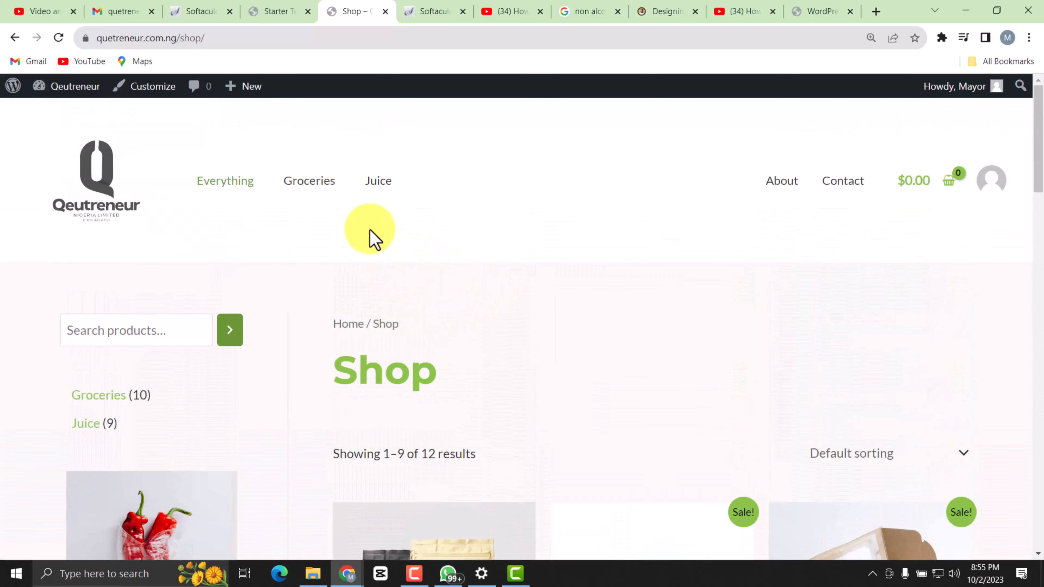
Open the store's Juice category page and look over its description and product listing.
click(373, 181)
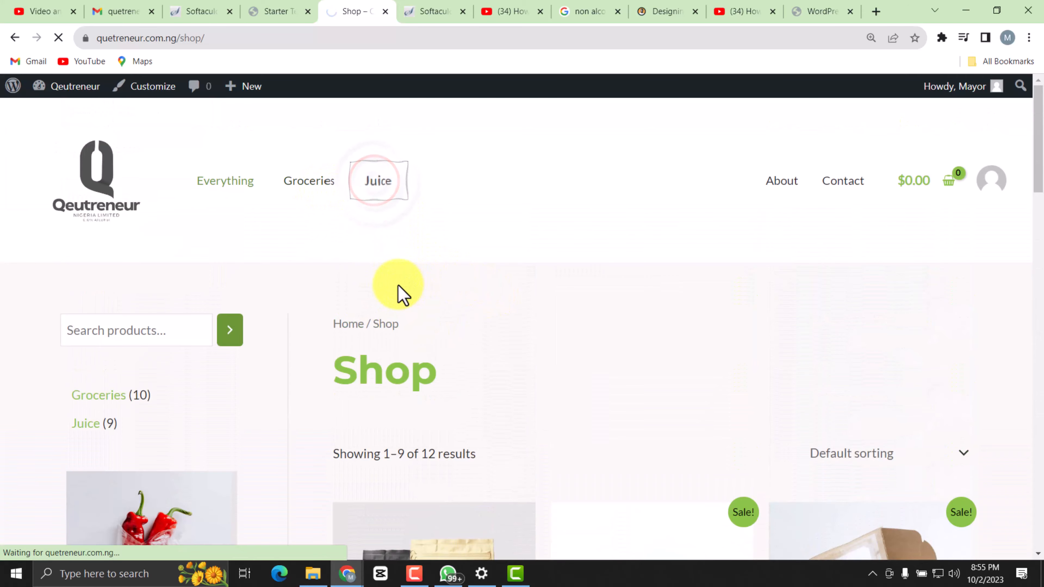
scroll(524, 378, down, 15)
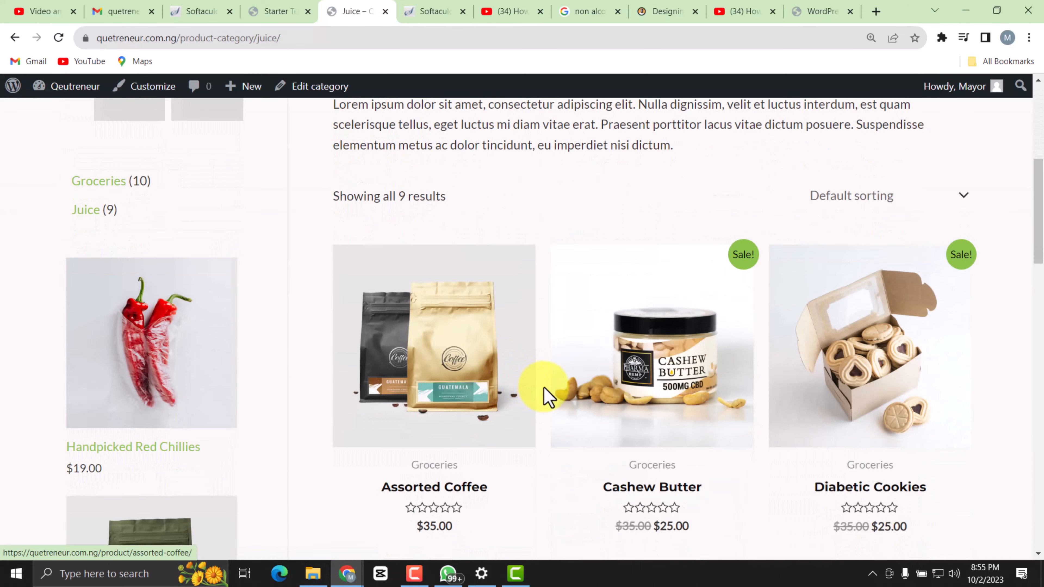
scroll(563, 383, up, 15)
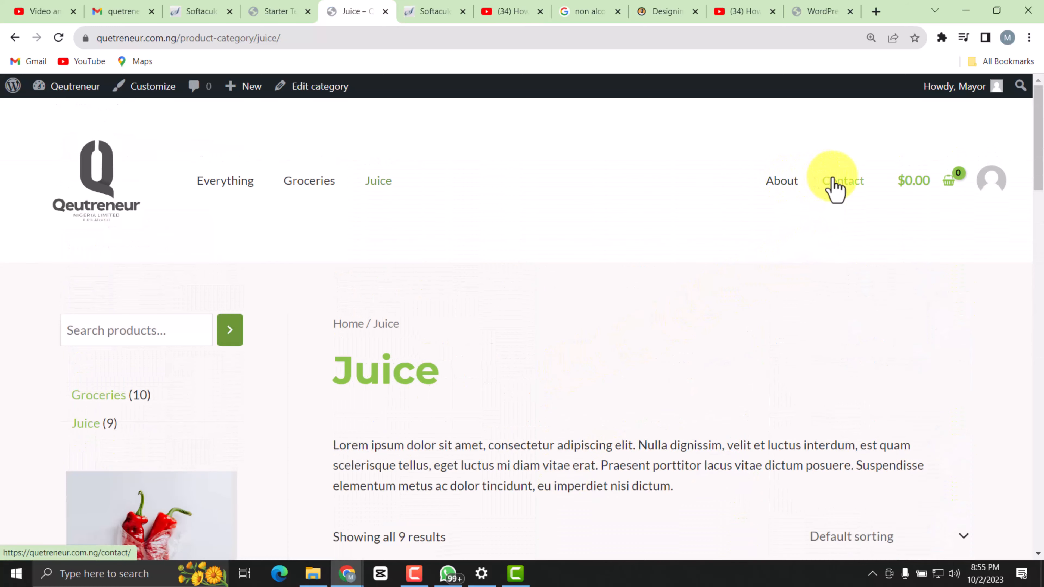
scroll(604, 348, down, 3)
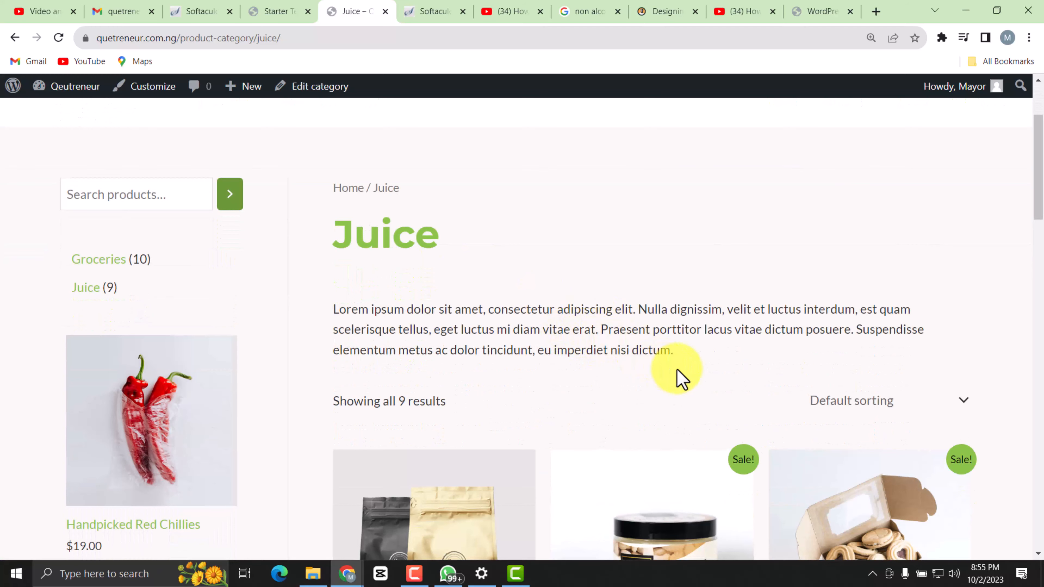
scroll(522, 350, down, 5)
scroll(510, 350, up, 8)
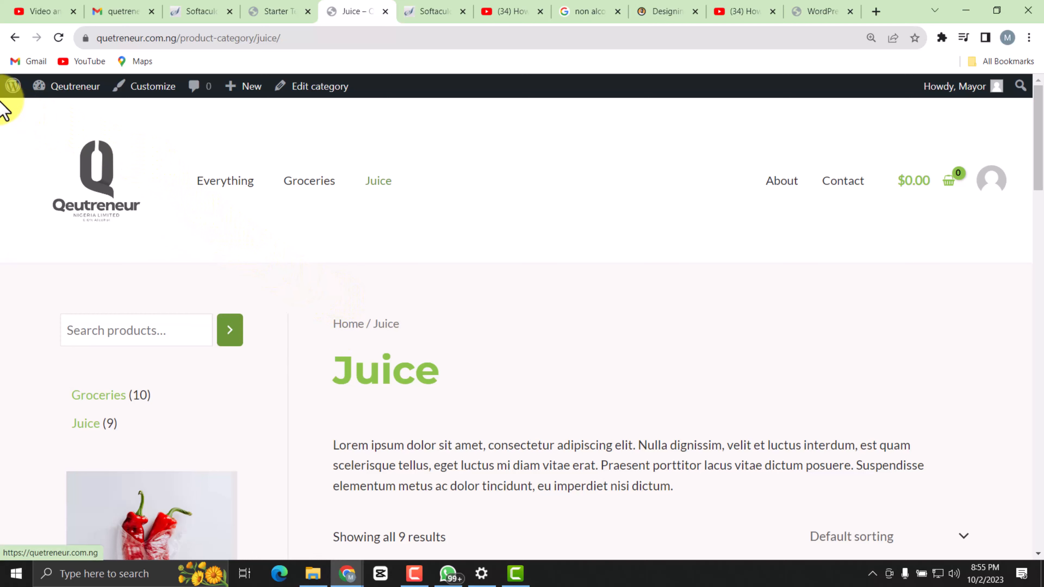
Go from the store page to the site's admin dashboard and look over the available admin sections.
mouse_move(12, 84)
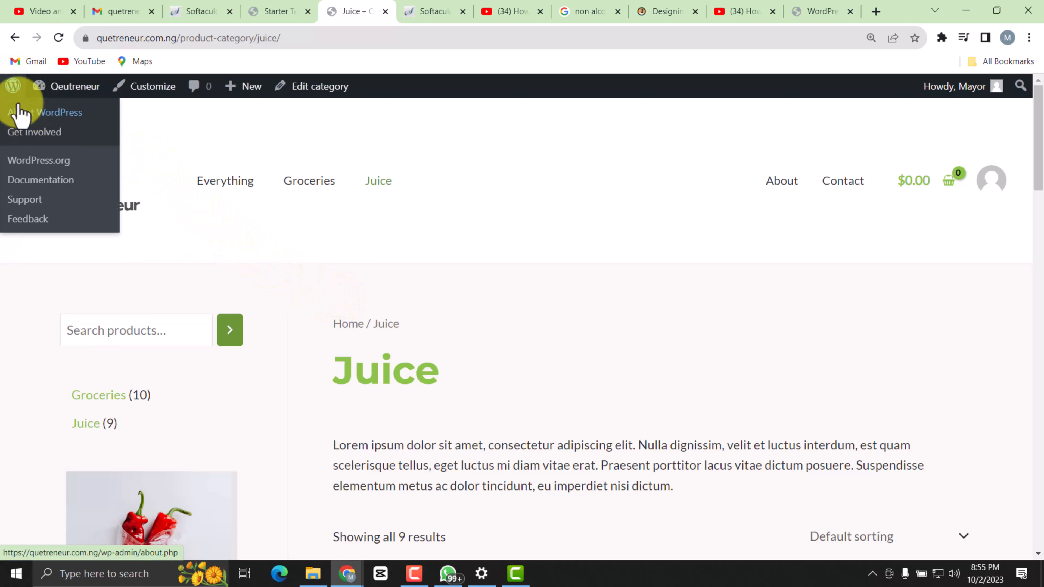
mouse_move(56, 86)
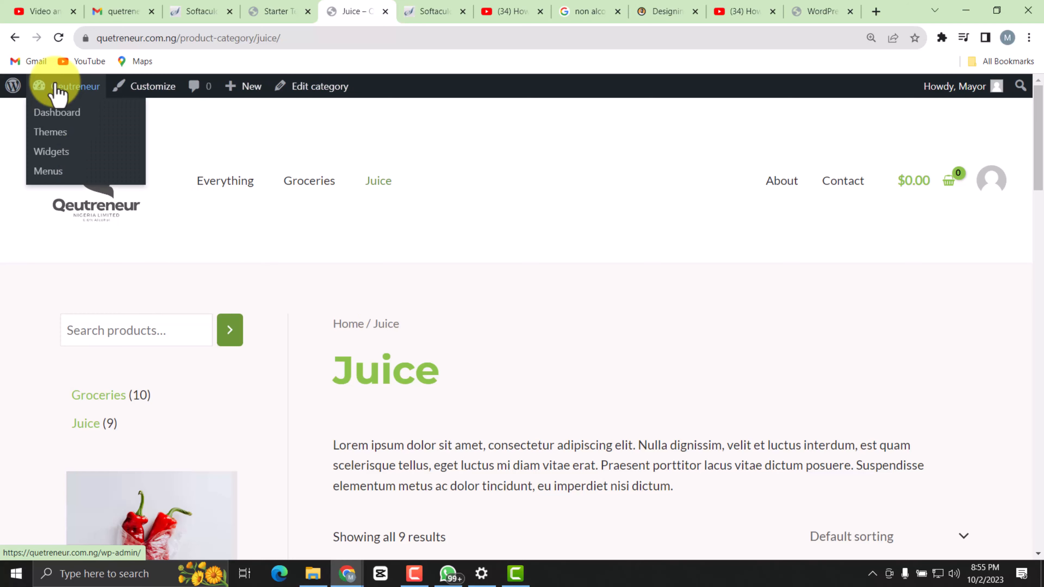
click(58, 114)
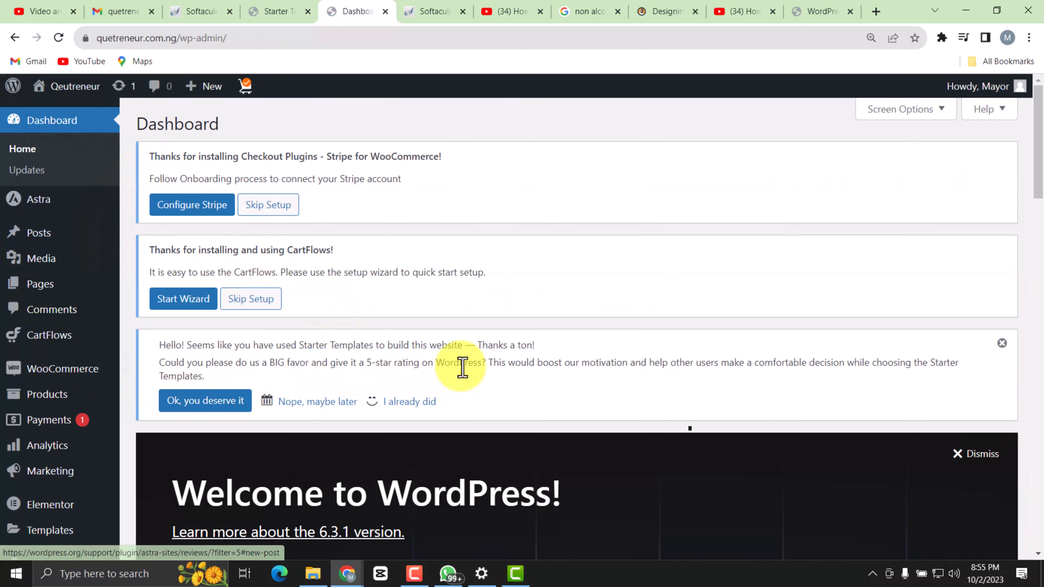
scroll(58, 317, down, 2)
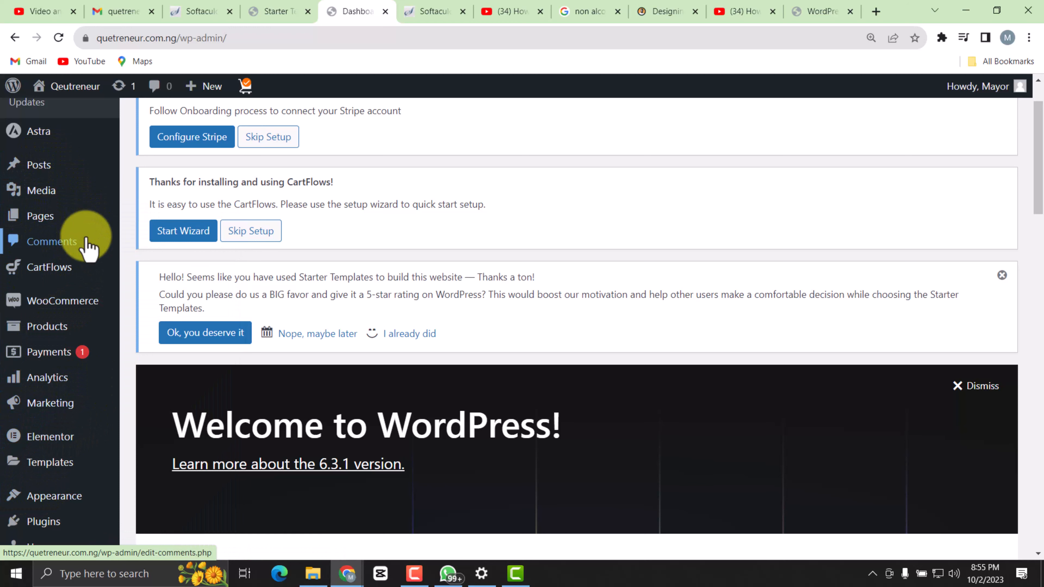
scroll(205, 268, up, 2)
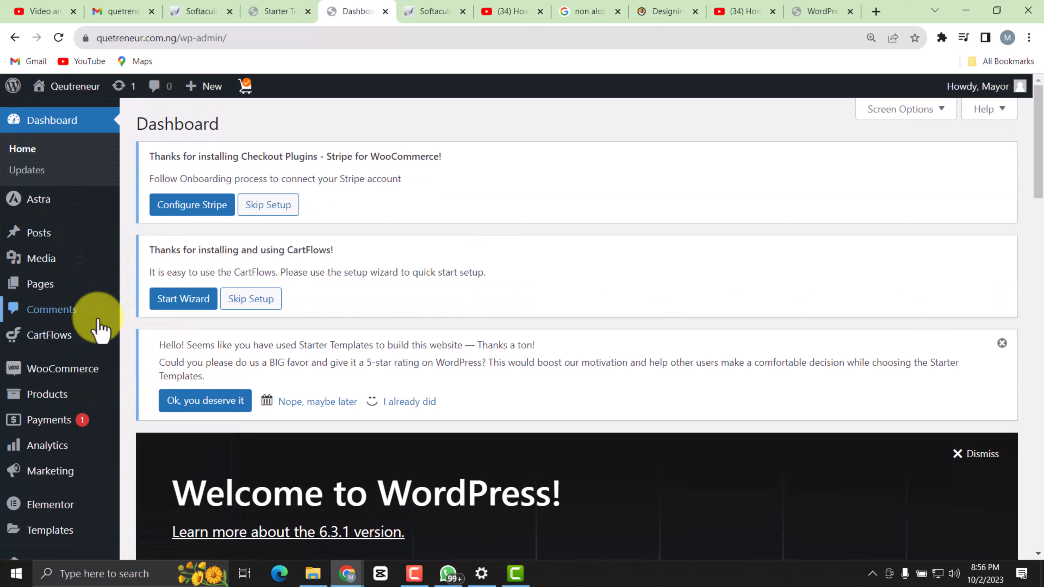
scroll(81, 315, down, 1)
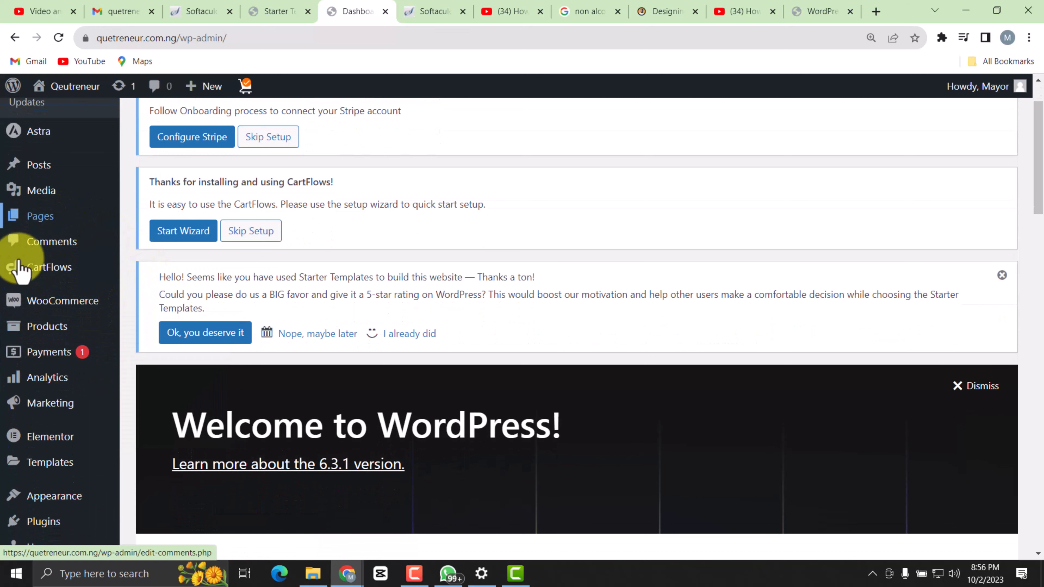
Open the list of all store products in the admin area and look through the imported demo products.
mouse_move(58, 303)
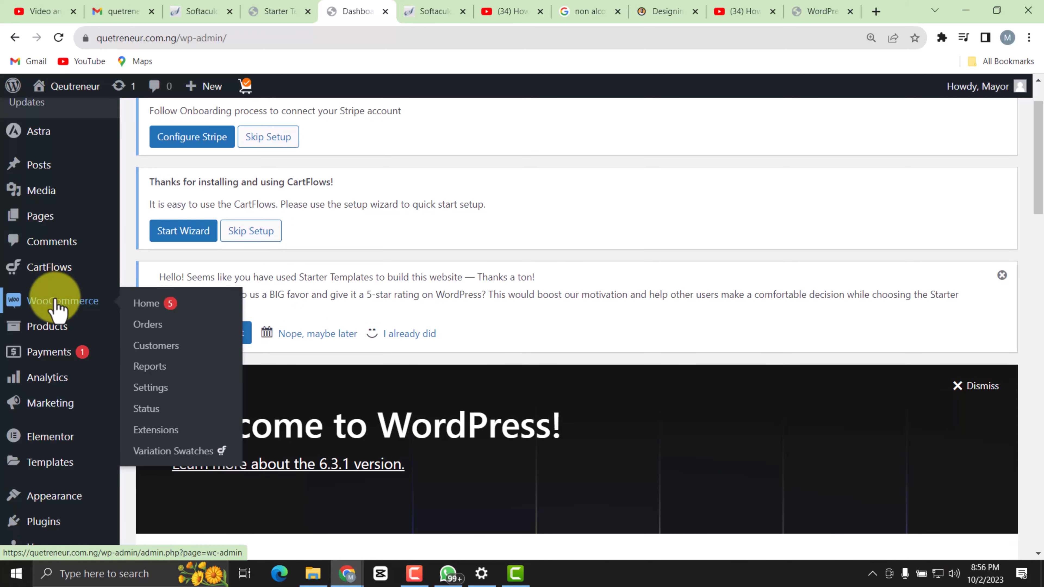
mouse_move(37, 338)
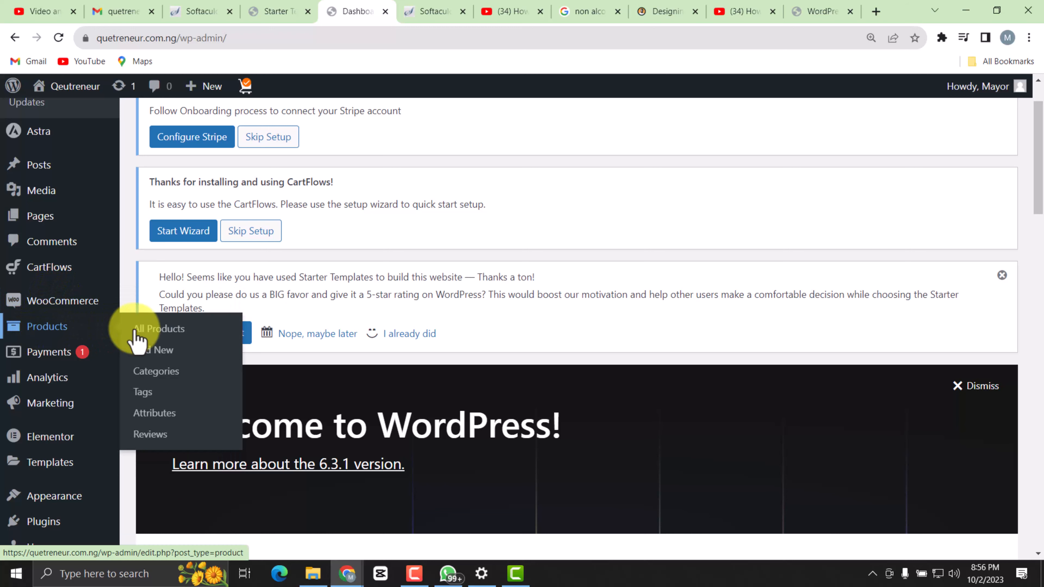
click(168, 329)
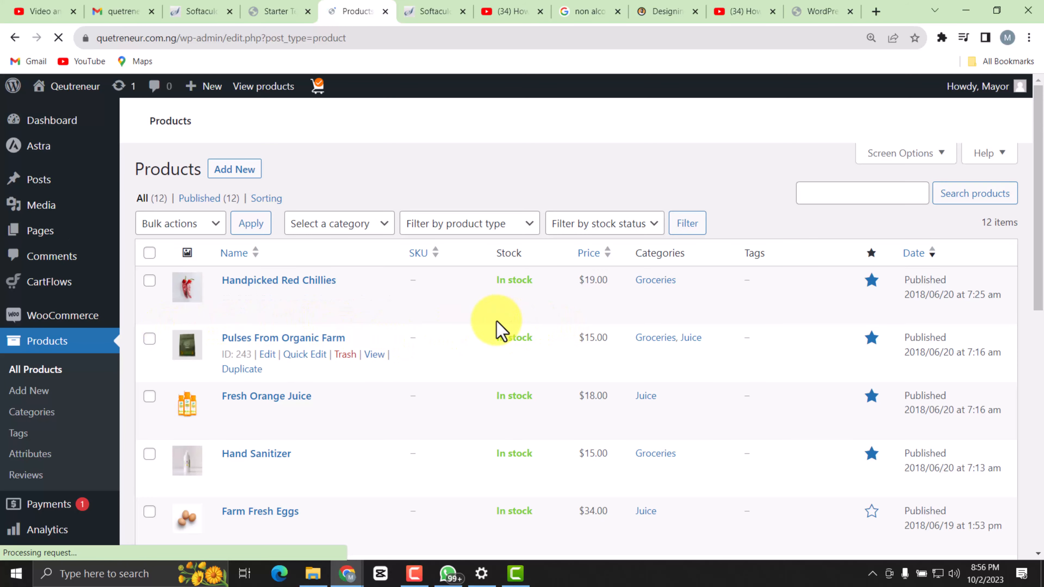
scroll(472, 323, down, 3)
scroll(407, 243, down, 2)
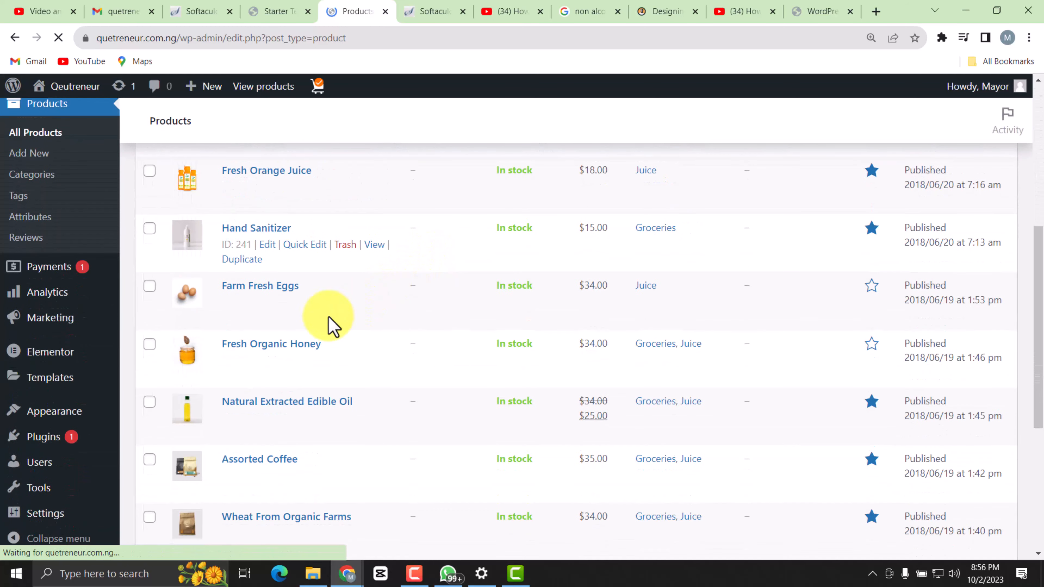
scroll(509, 448, down, 6)
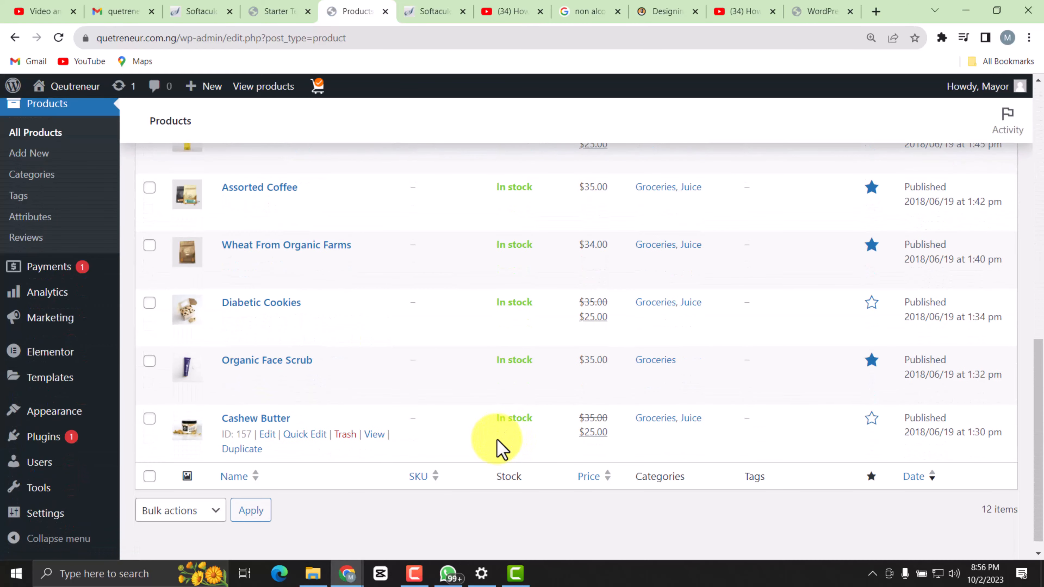
scroll(502, 449, up, 12)
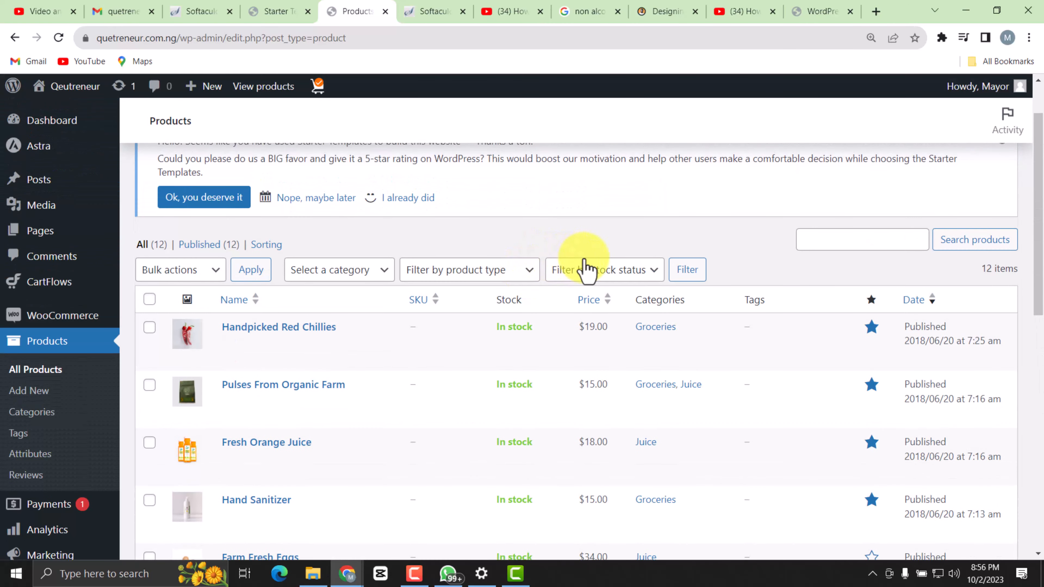
Open the product categories page and look over the existing categories and the form for adding a new one.
scroll(608, 358, down, 12)
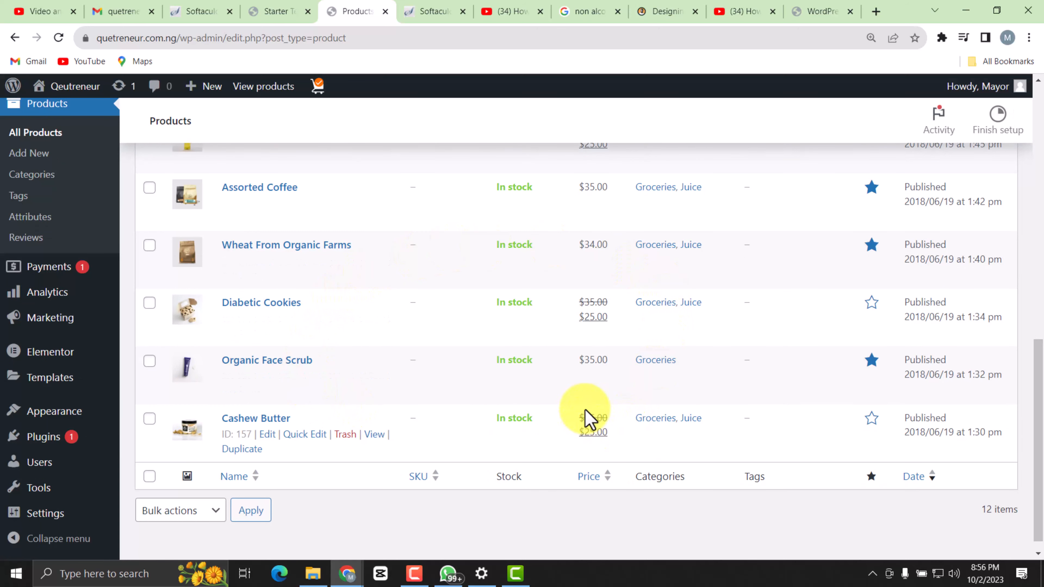
scroll(587, 419, up, 5)
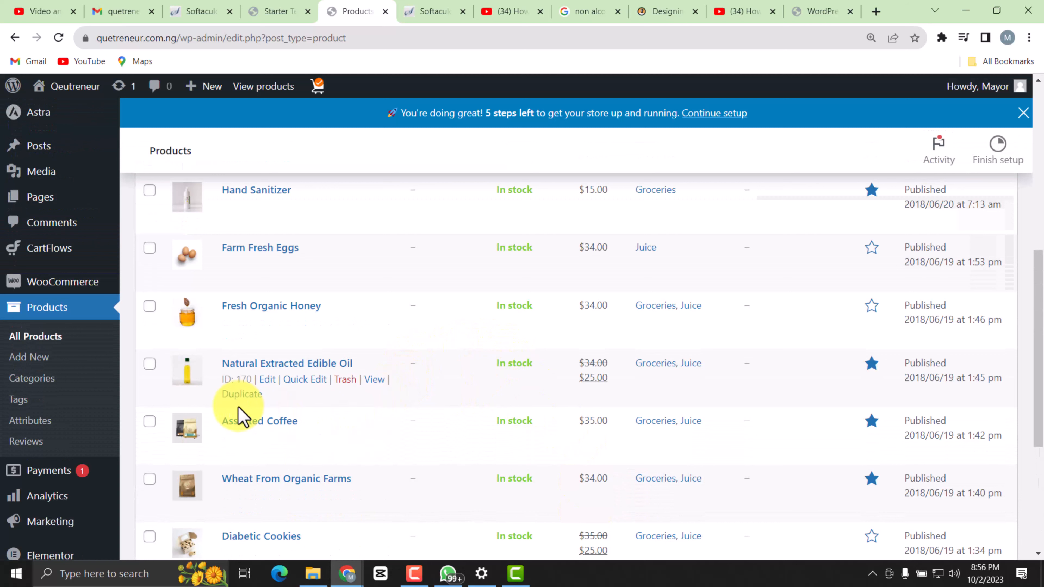
click(33, 380)
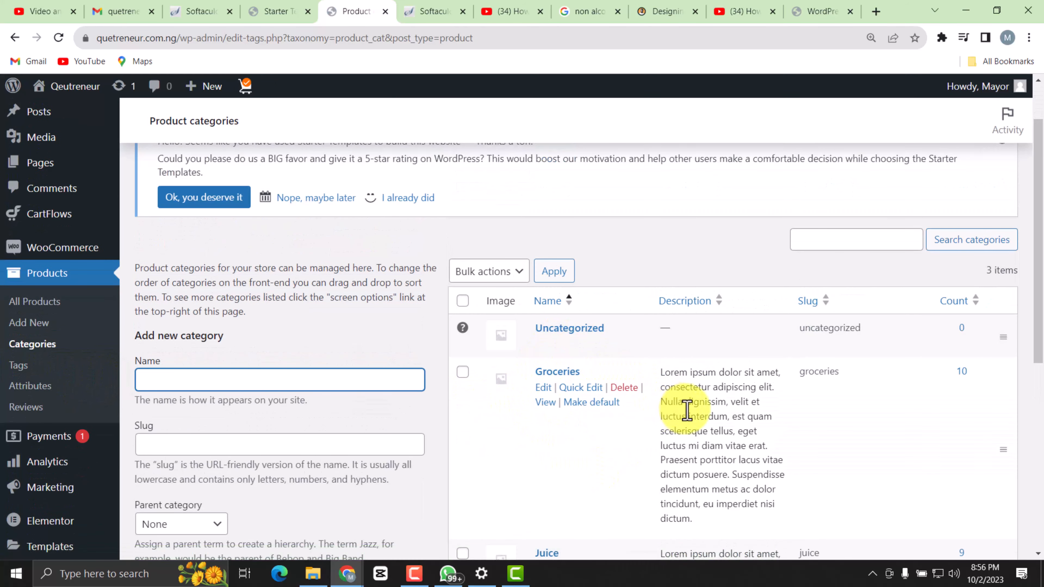
scroll(687, 407, down, 3)
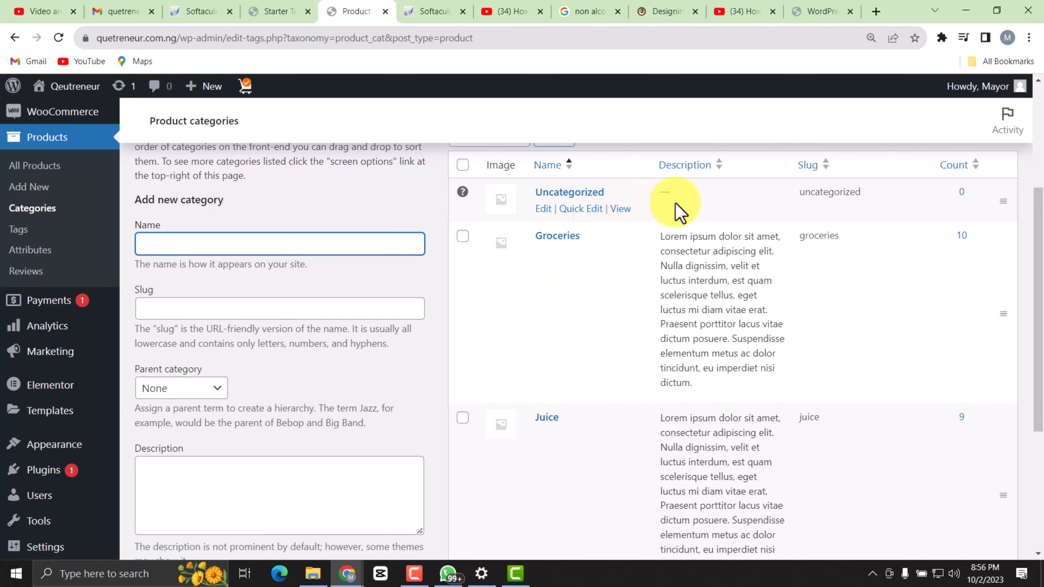
scroll(567, 450, down, 5)
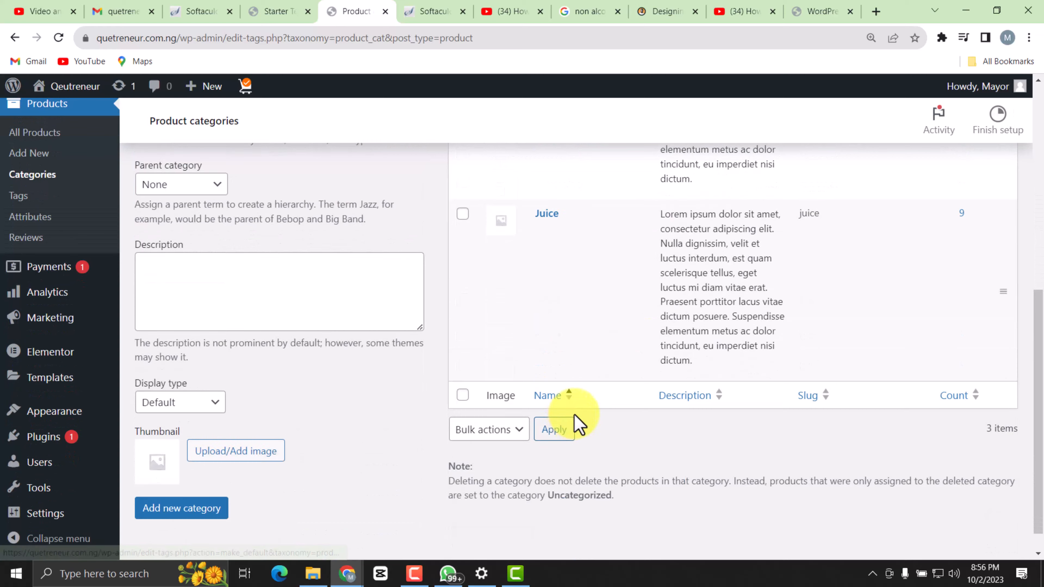
scroll(544, 329, up, 7)
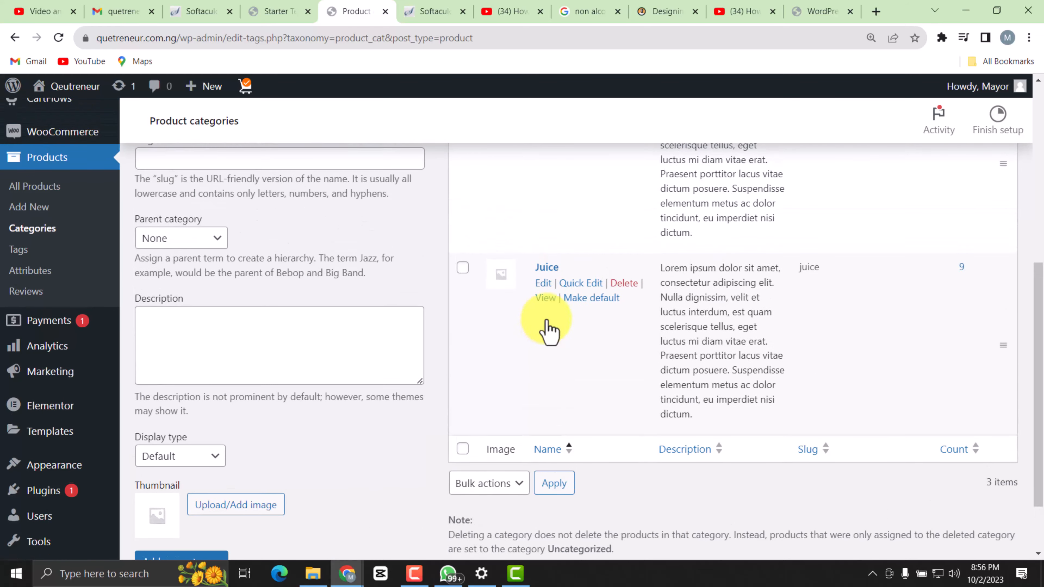
click(288, 342)
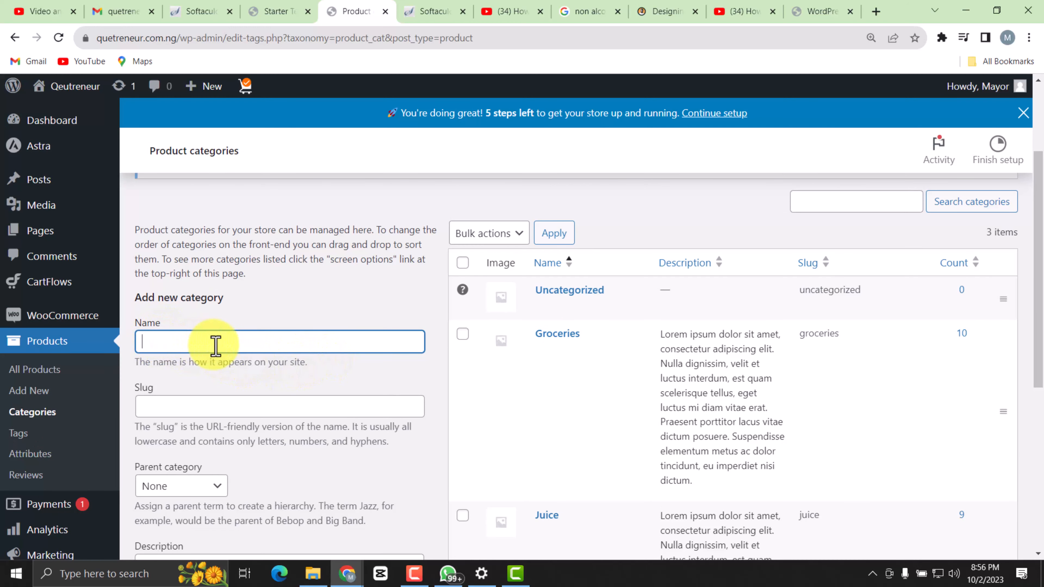
scroll(302, 371, down, 3)
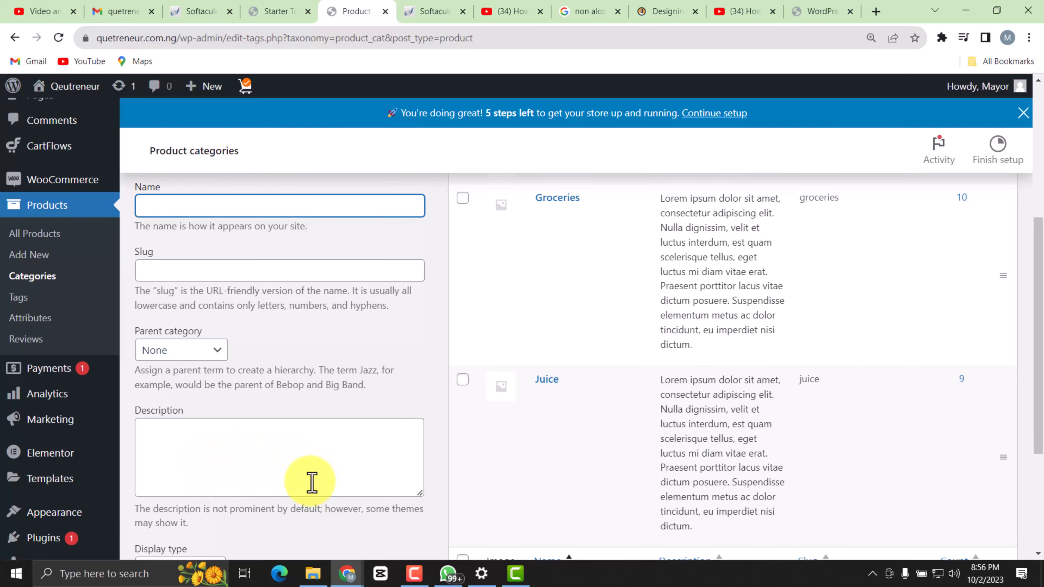
scroll(299, 485, down, 4)
scroll(646, 424, up, 6)
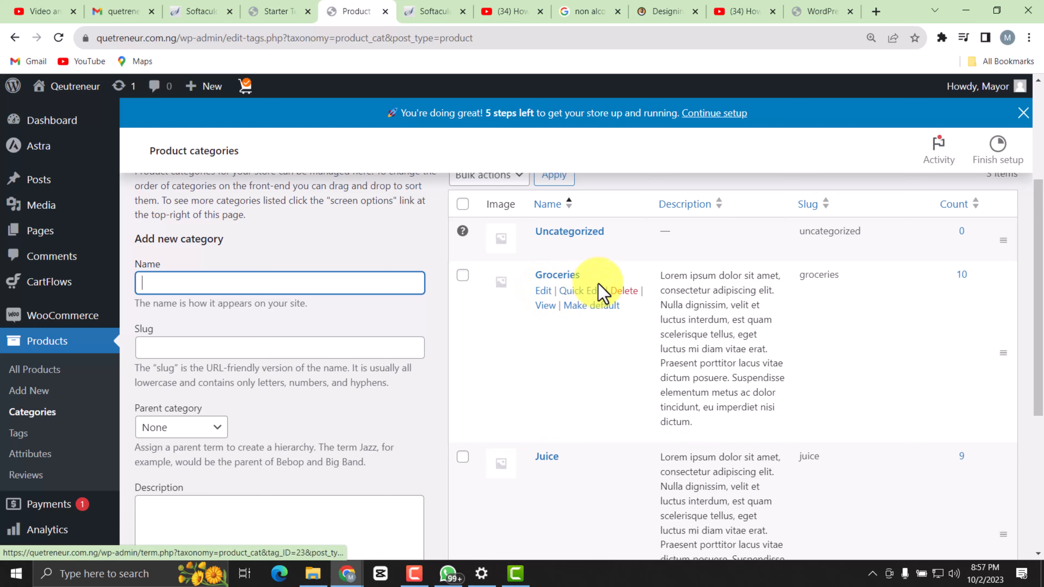
Open the Groceries category for editing and change its name to Wines.
click(543, 291)
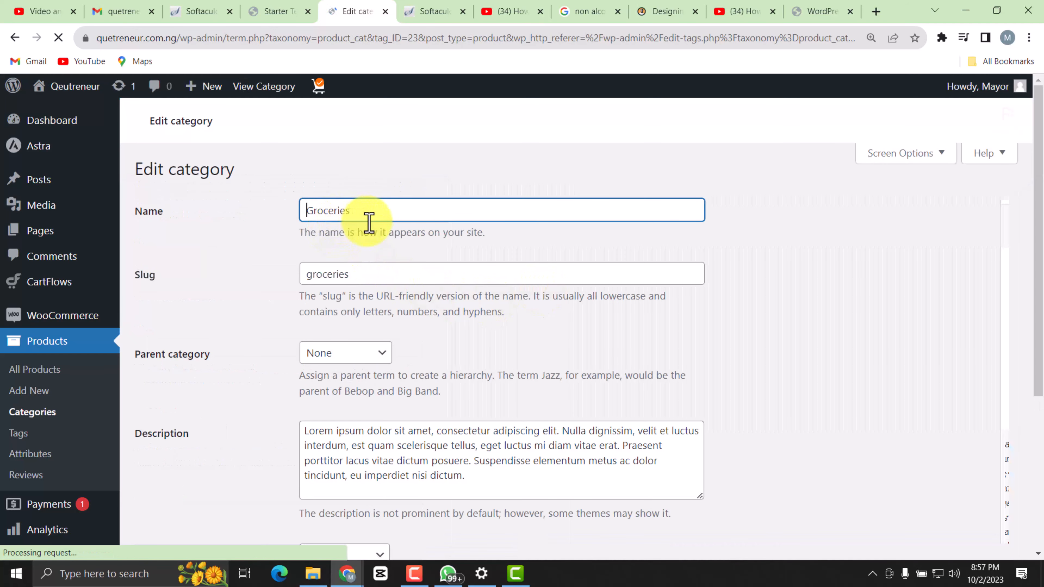
scroll(347, 370, down, 3)
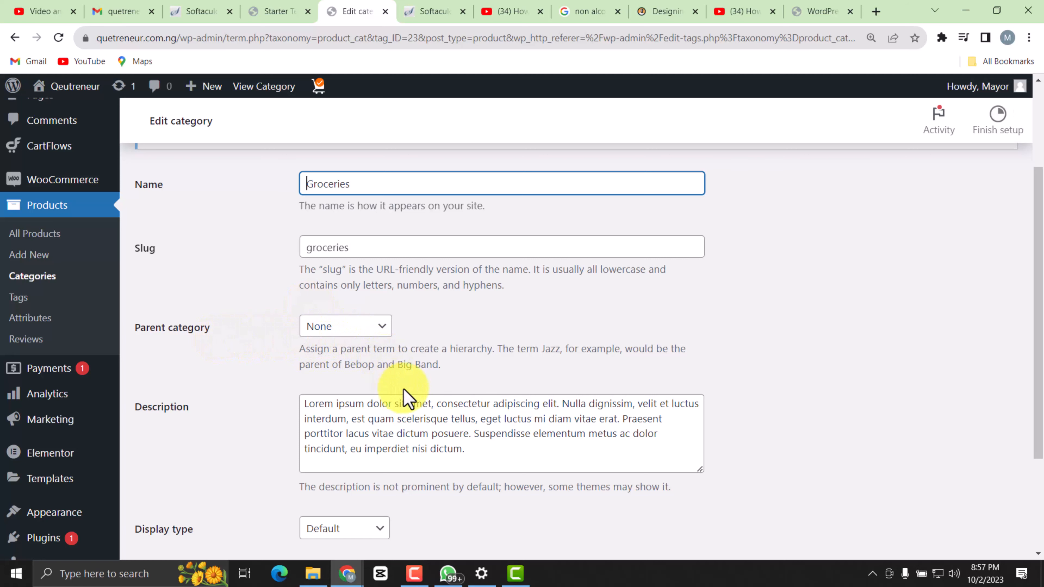
scroll(785, 490, up, 1)
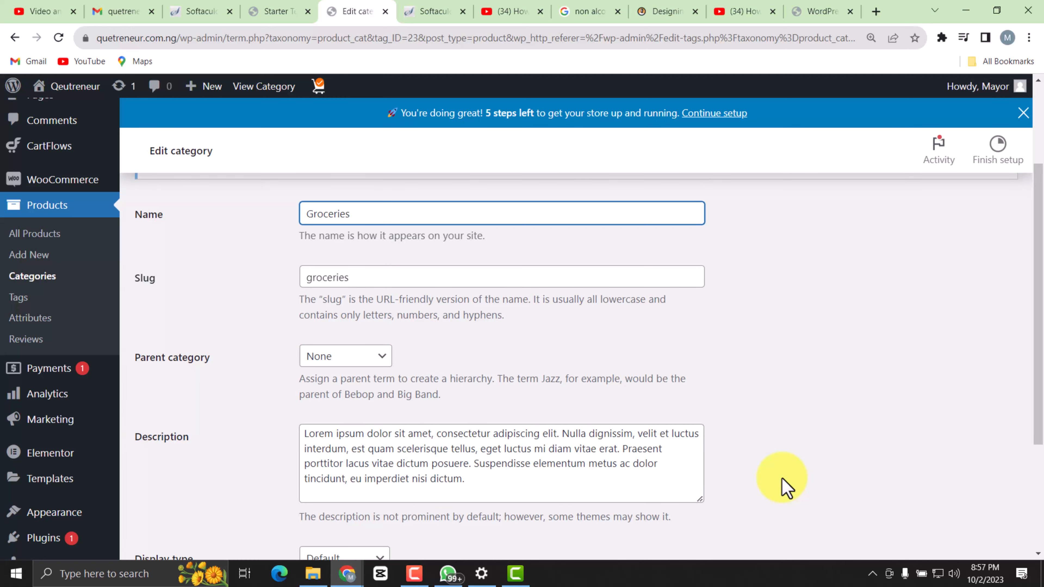
scroll(770, 338, down, 5)
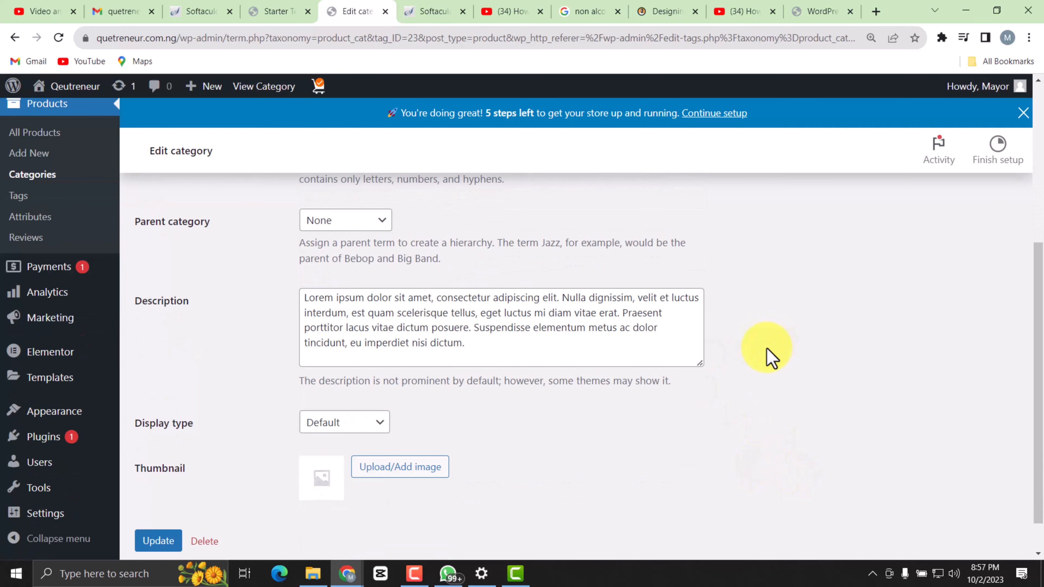
scroll(578, 366, up, 7)
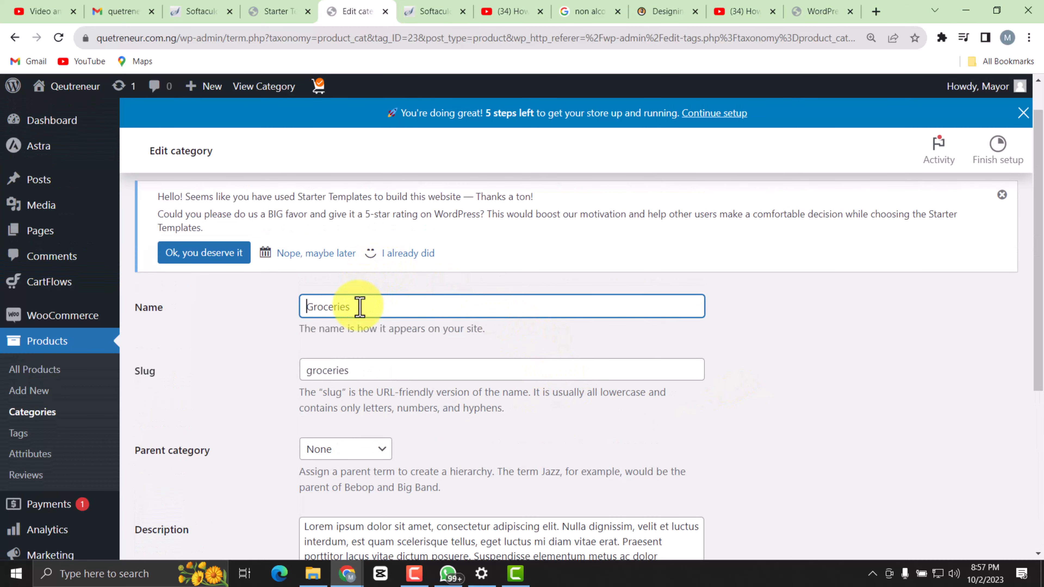
drag(360, 306, 292, 306)
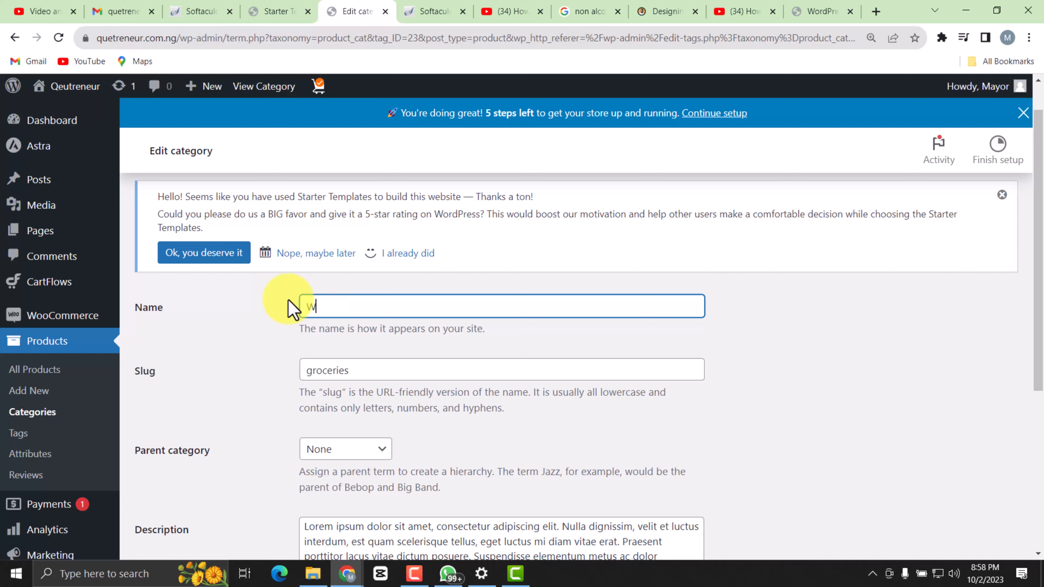
text(ines)
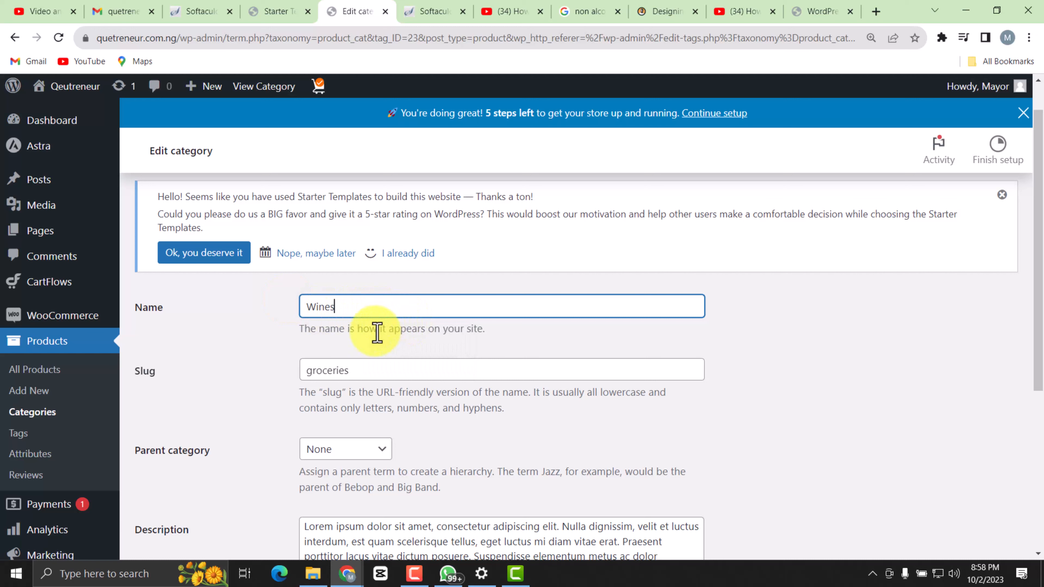
Replace the category's slug with wines.
click(376, 370)
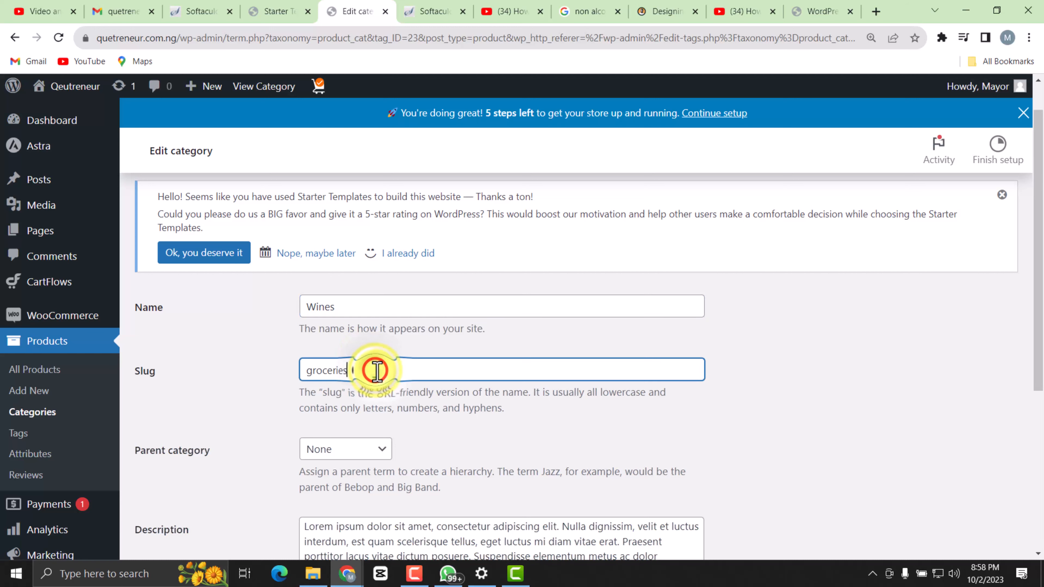
key(BackSpace)
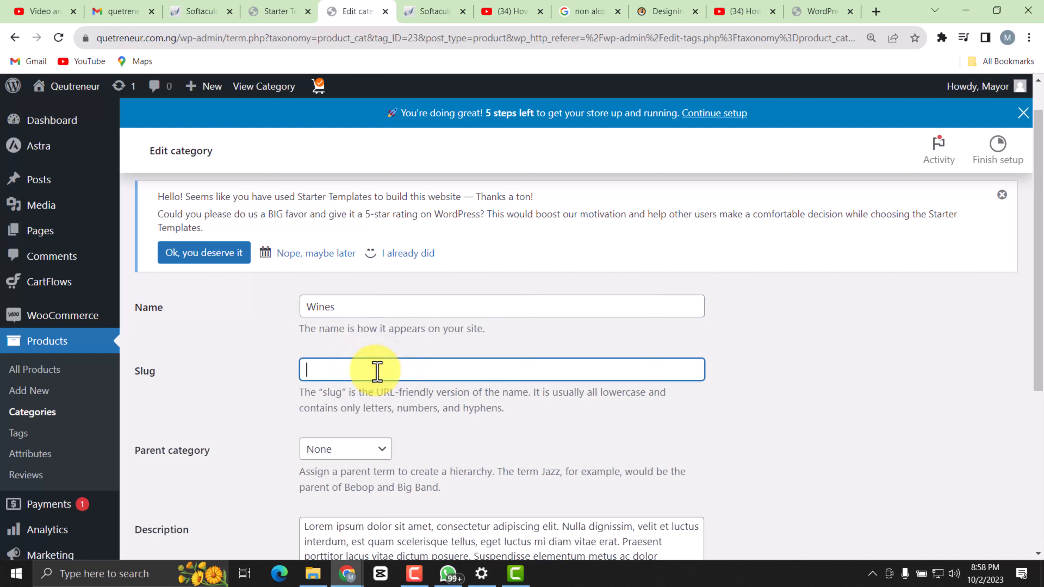
text(w)
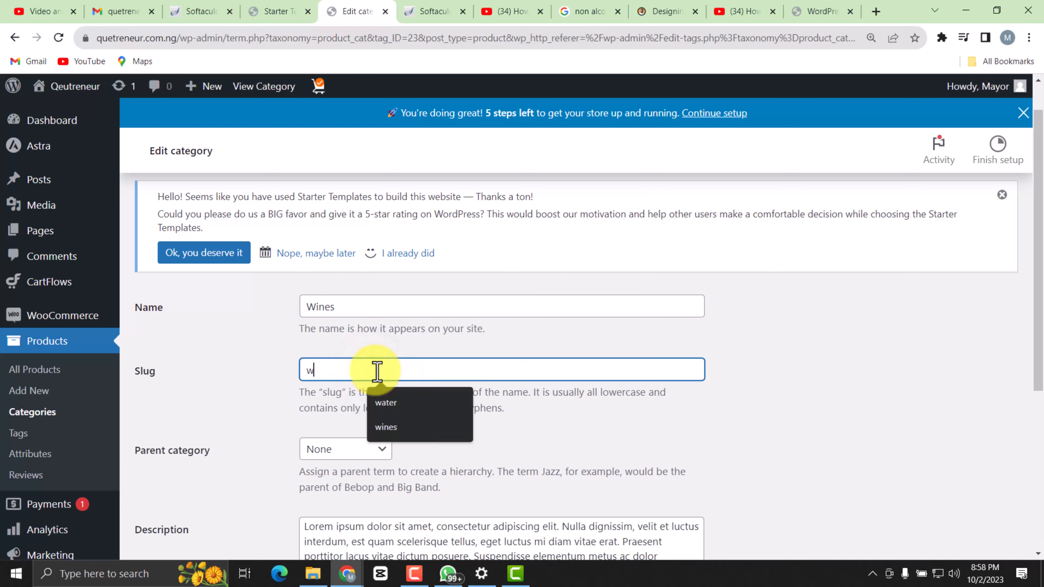
key(BackSpace)
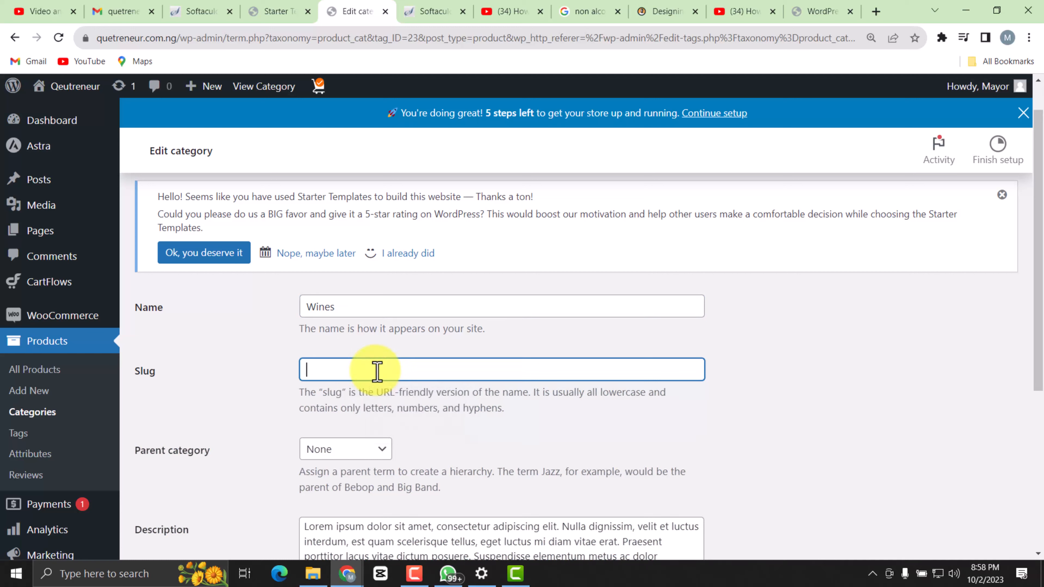
text(wine)
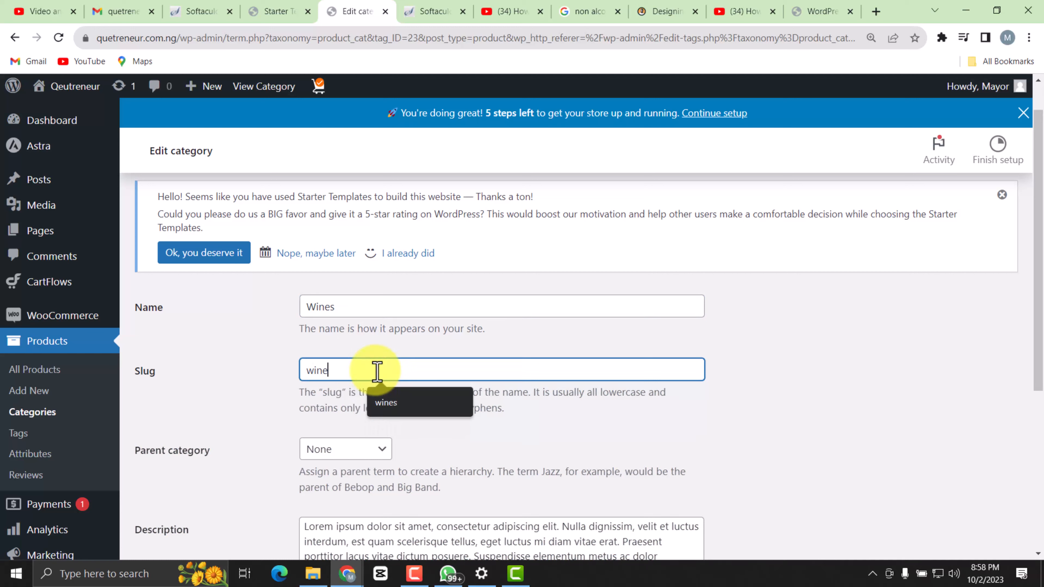
text(s)
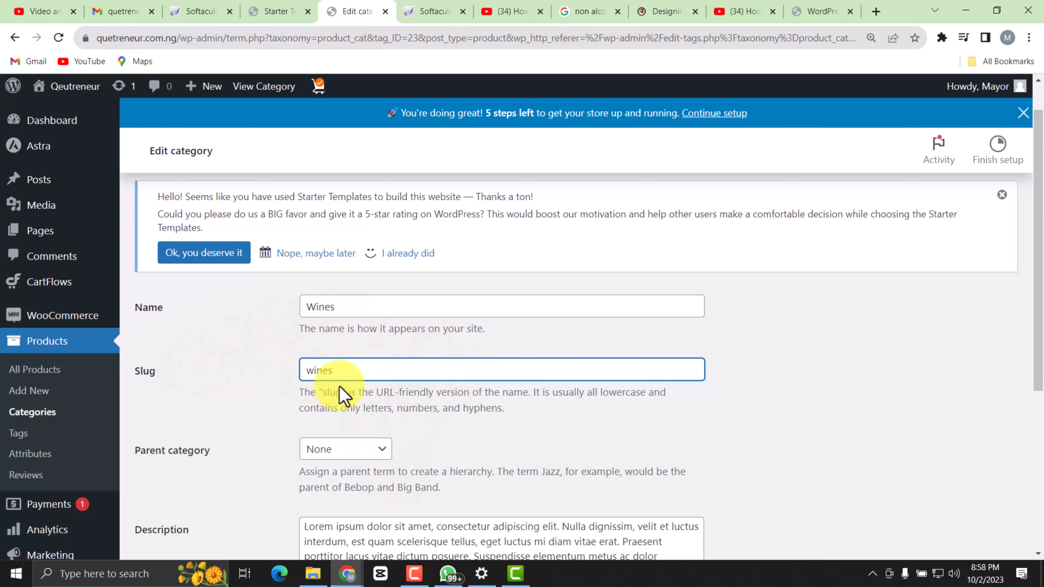
Clear the placeholder lorem ipsum text from the category's description.
scroll(602, 415, down, 3)
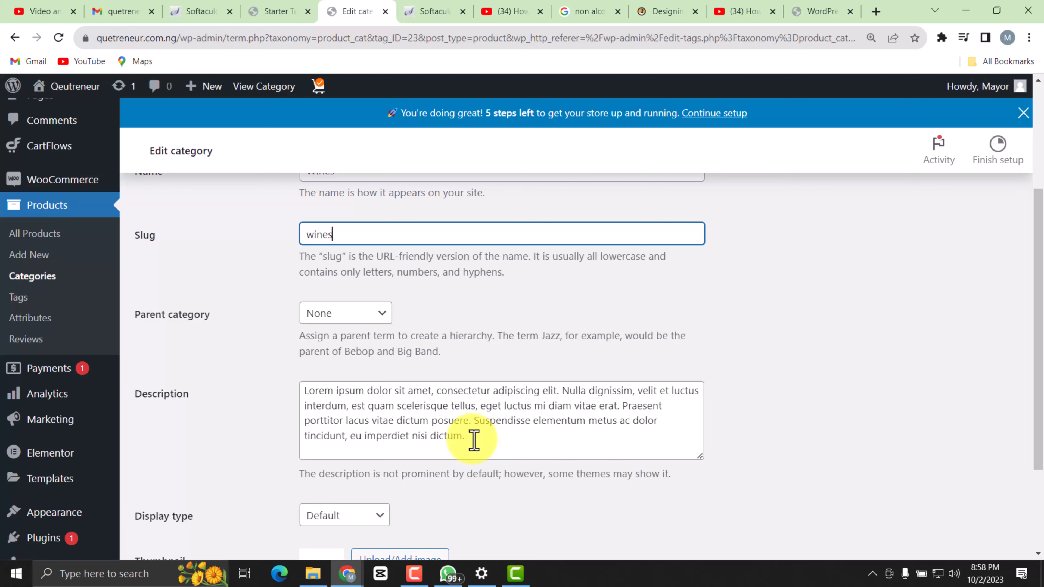
drag(474, 439, 285, 396)
key(BackSpace)
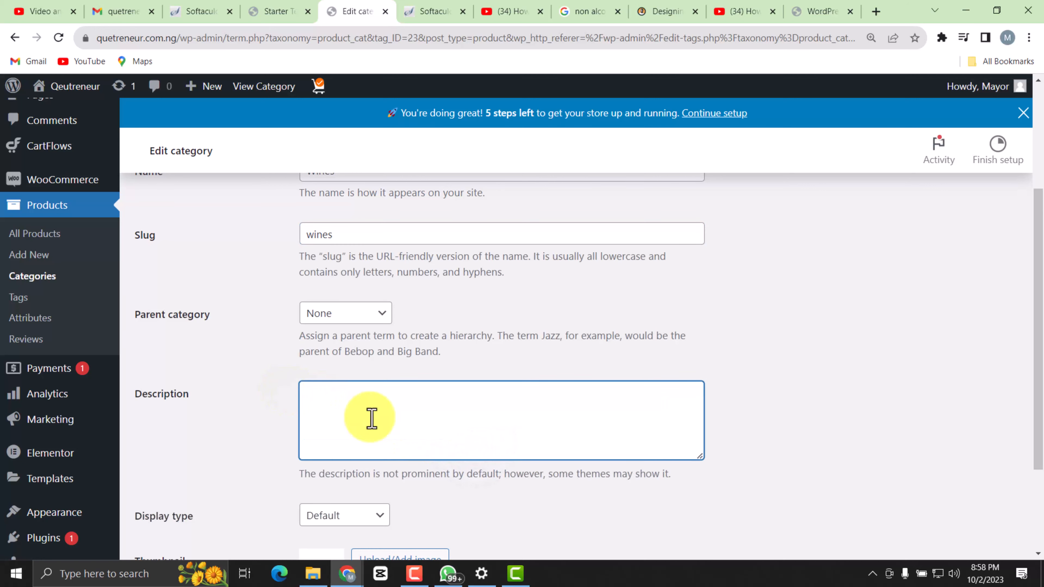
Upload the non-alcoholic-wine-2048px-0050-2x1-1 picture from the Qeutreneur folder and set it as the category's thumbnail.
scroll(414, 397, down, 3)
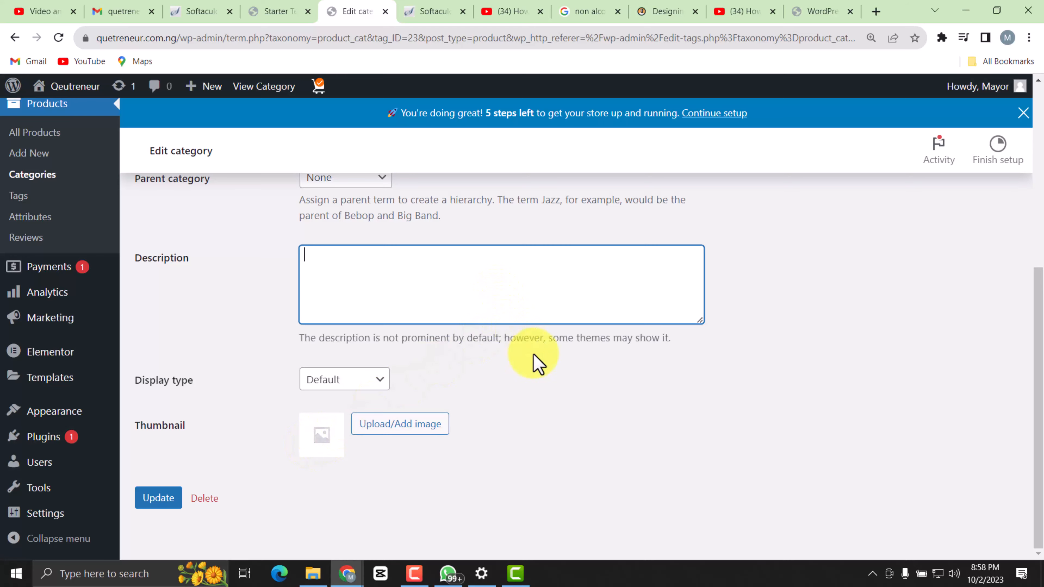
click(397, 432)
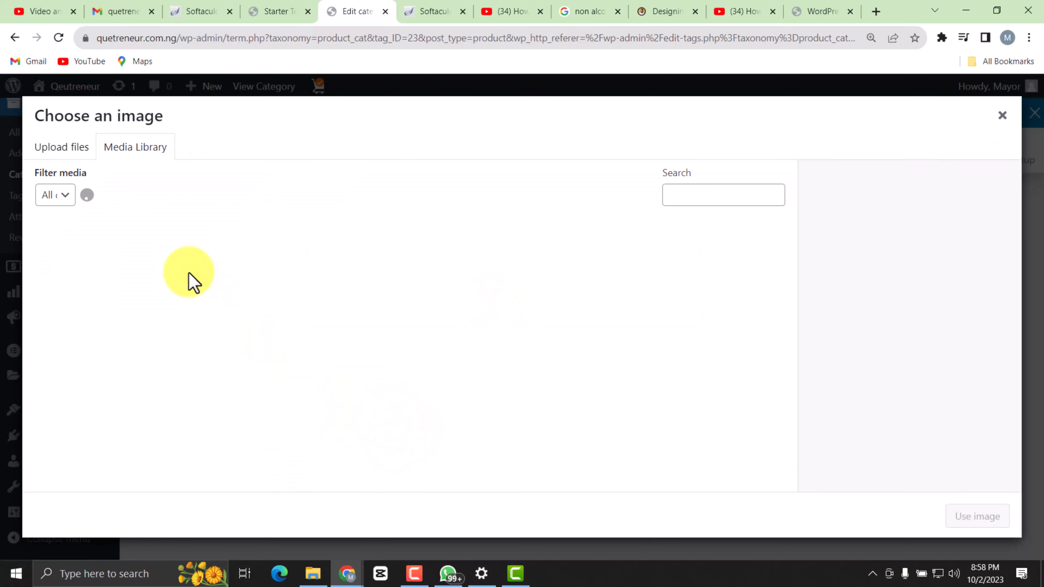
click(69, 156)
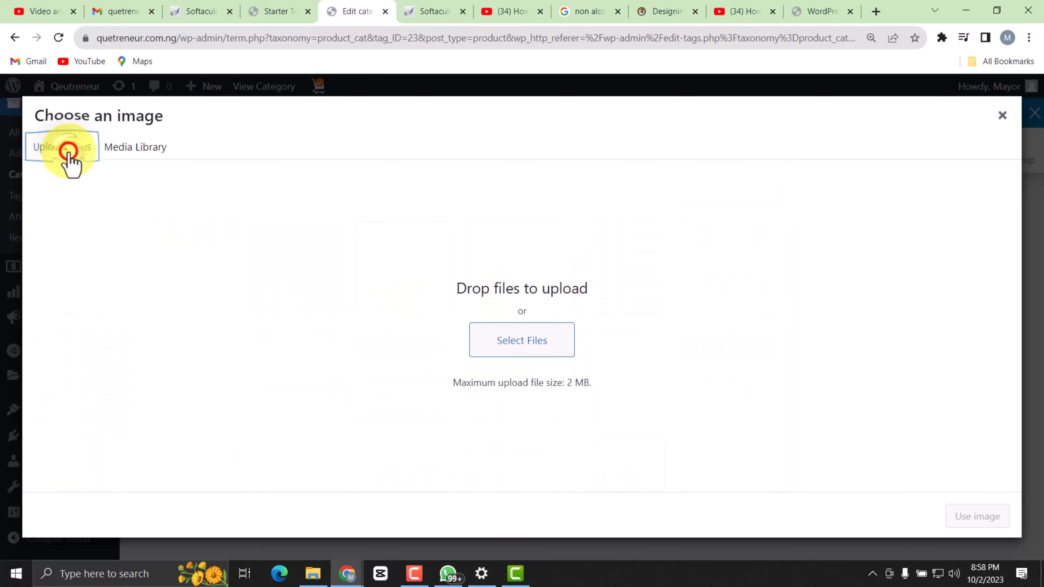
click(536, 348)
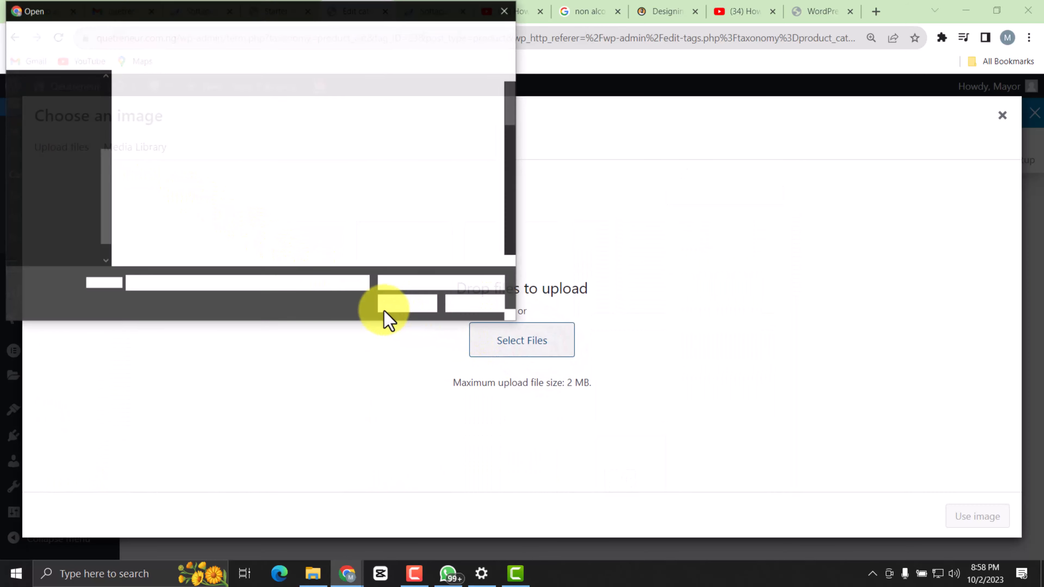
scroll(303, 191, down, 8)
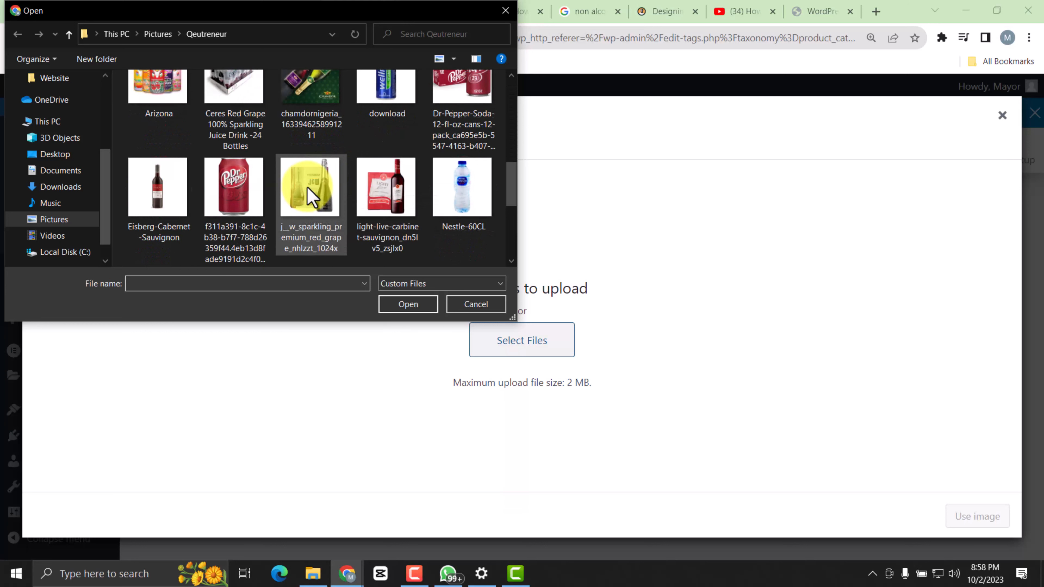
scroll(353, 156, up, 2)
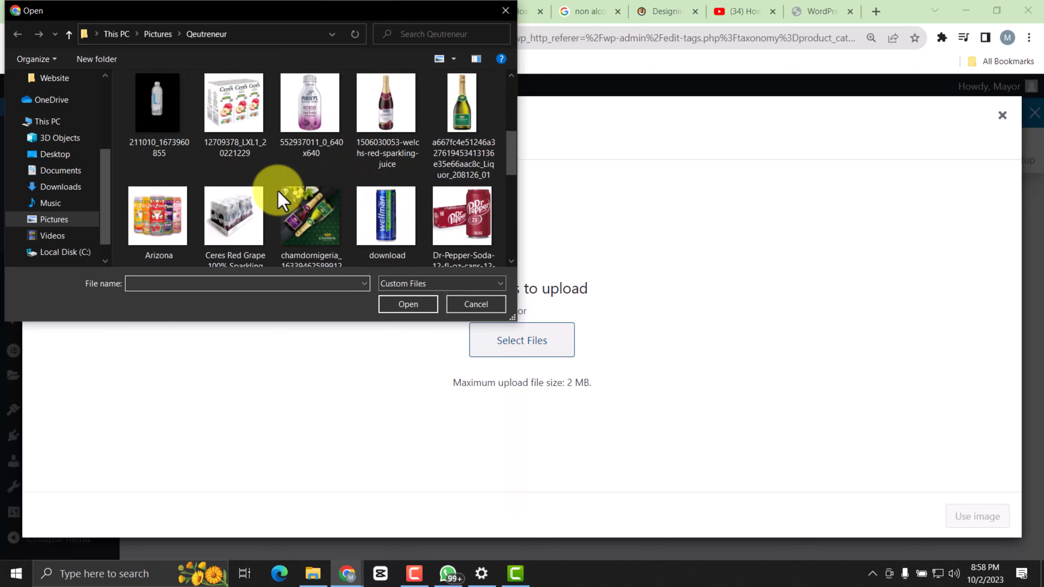
scroll(321, 205, down, 6)
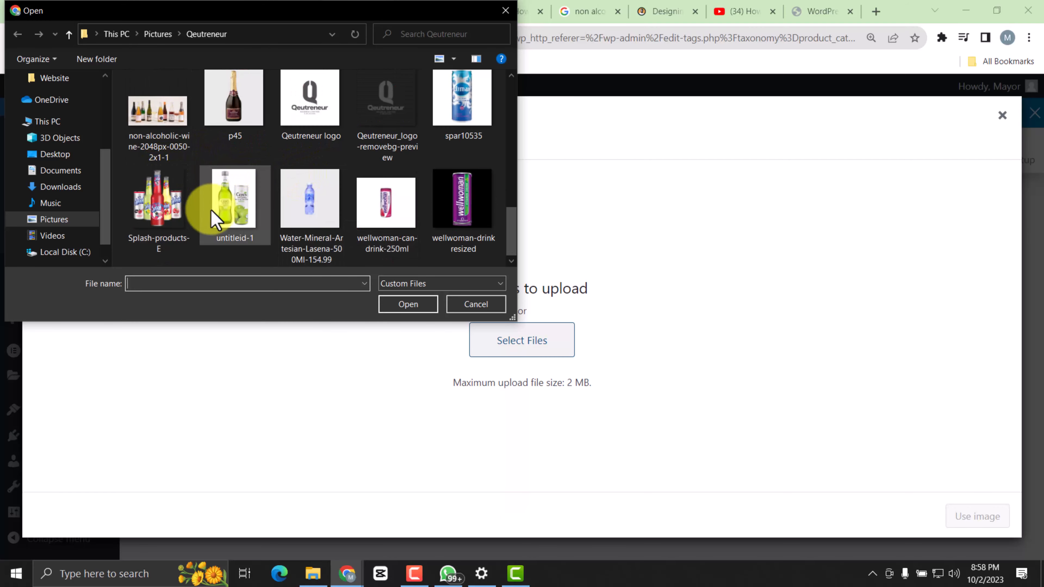
double_click(153, 114)
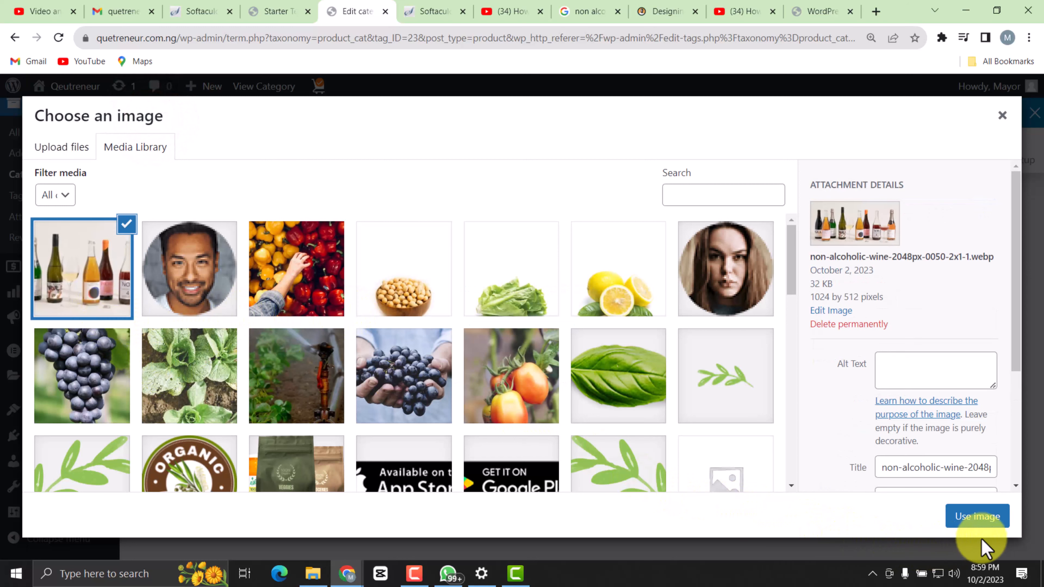
click(966, 518)
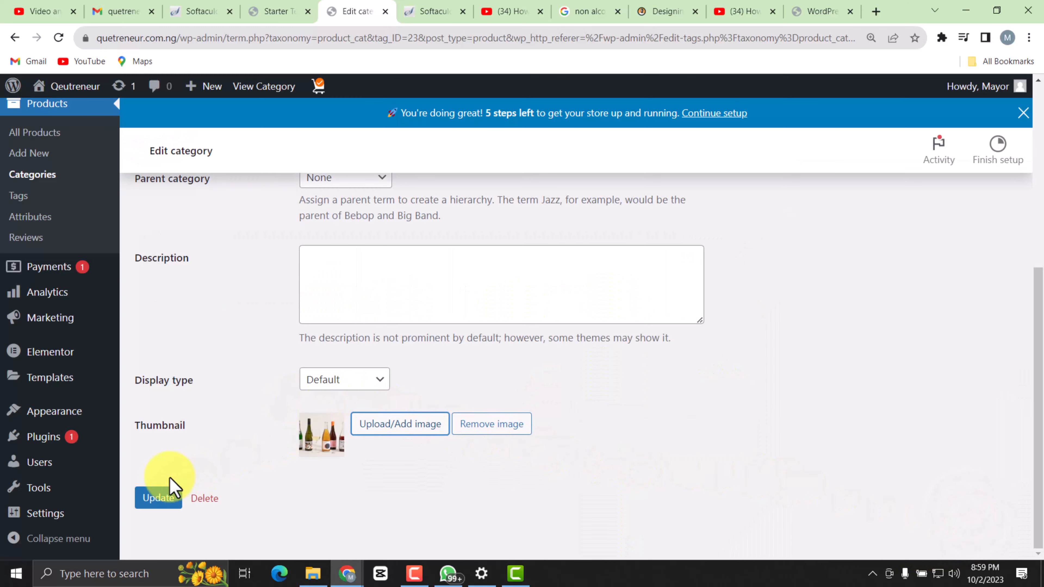
scroll(261, 426, up, 8)
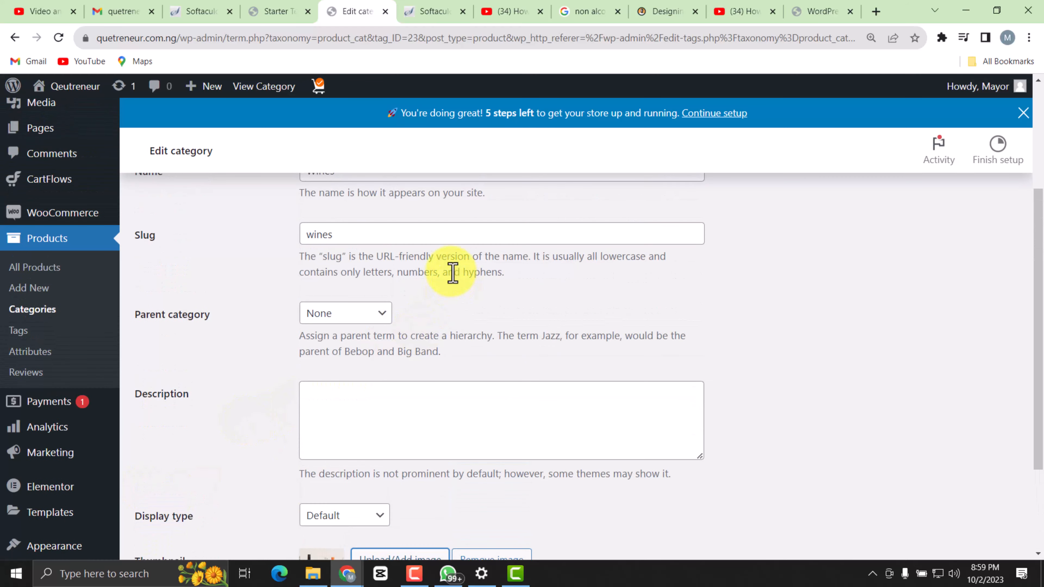
scroll(401, 278, down, 6)
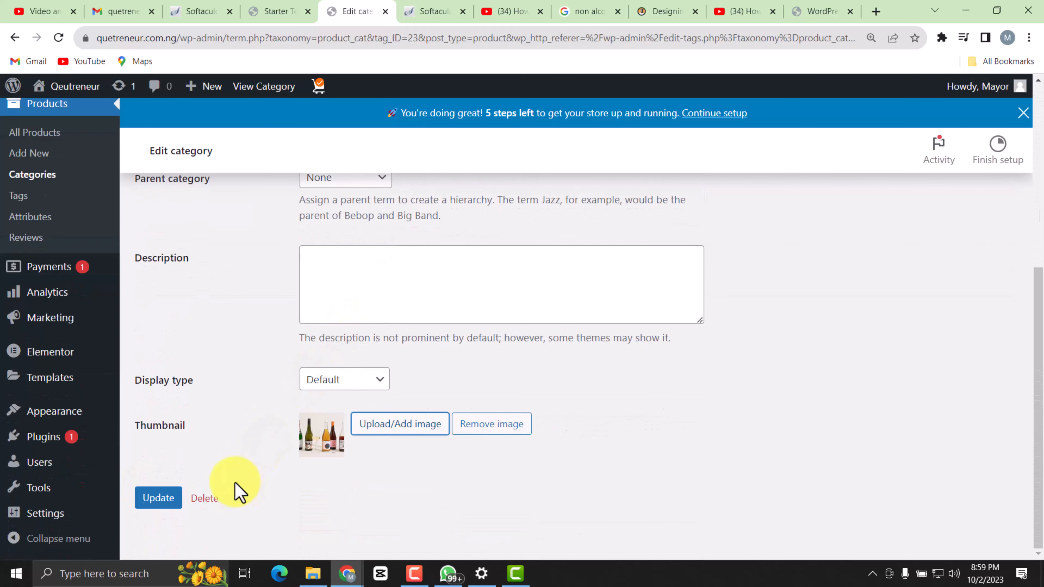
Save the Wines category and return to the product categories list.
click(156, 498)
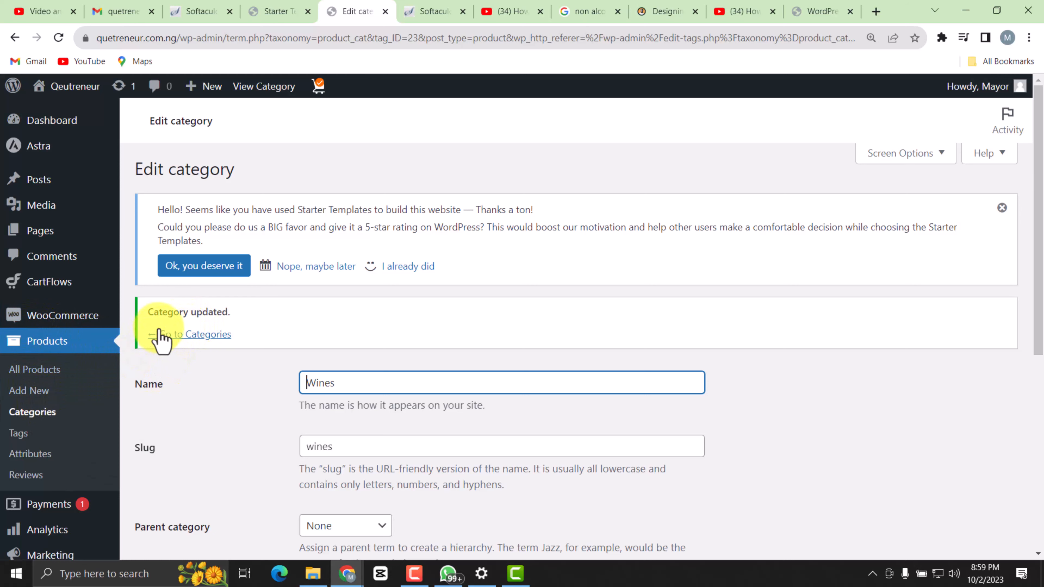
click(176, 334)
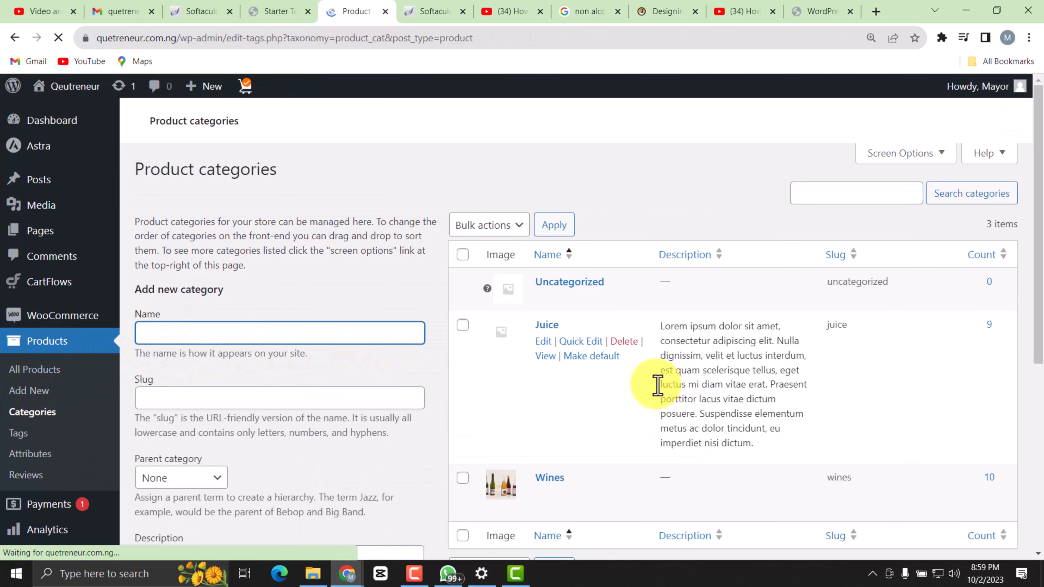
scroll(546, 469, down, 4)
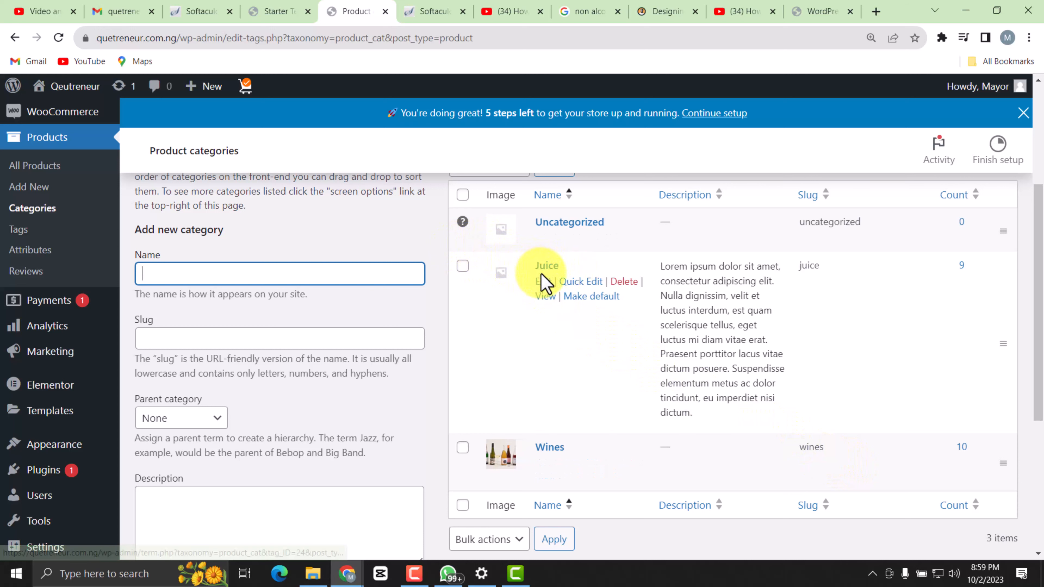
Open the Juice category for editing and change its name to Water.
click(543, 283)
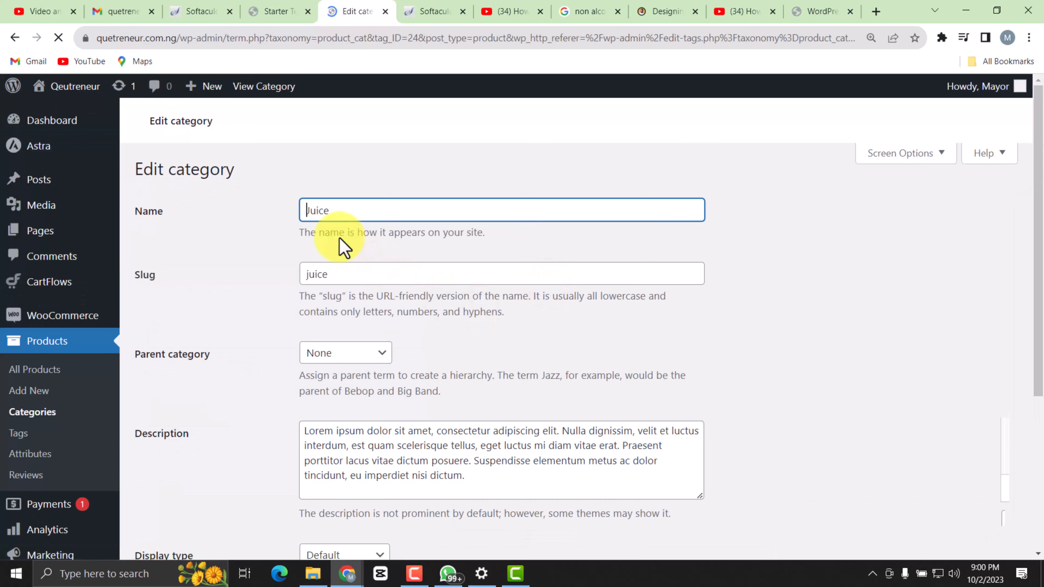
drag(342, 210, 281, 210)
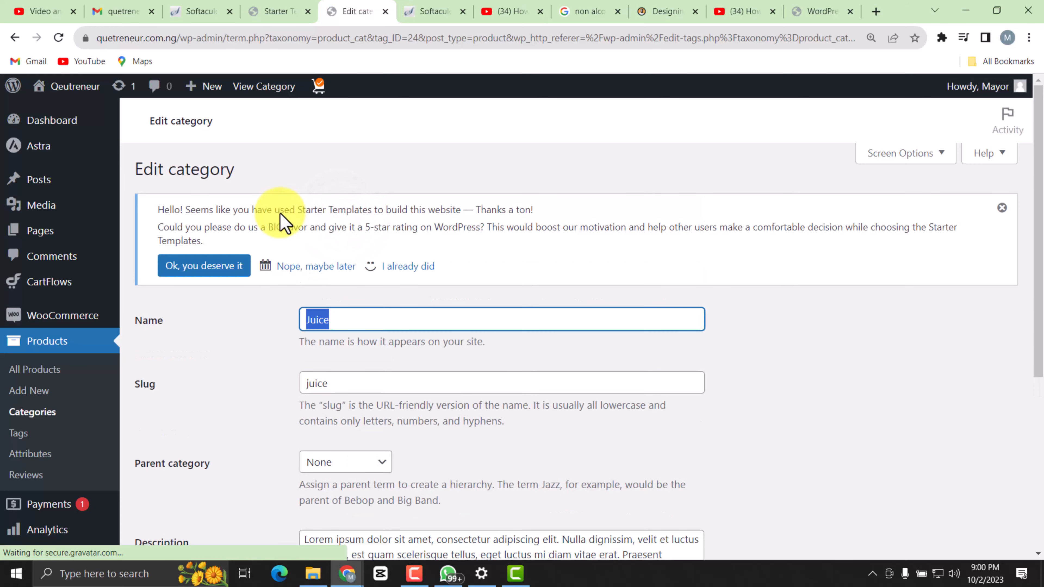
text(Water)
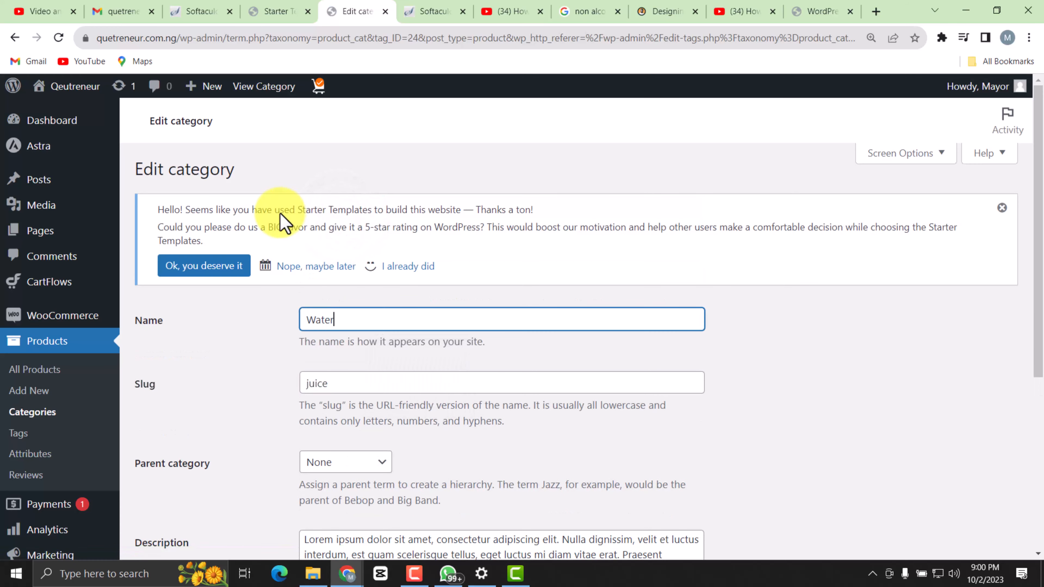
Replace the Water category's slug with water.
click(337, 382)
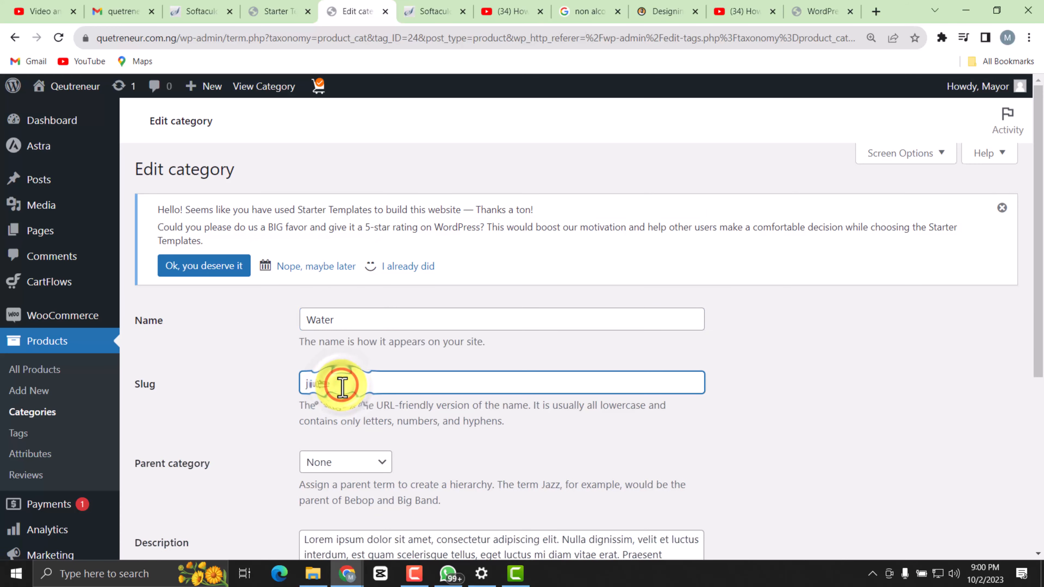
key(BackSpace)
text(wa)
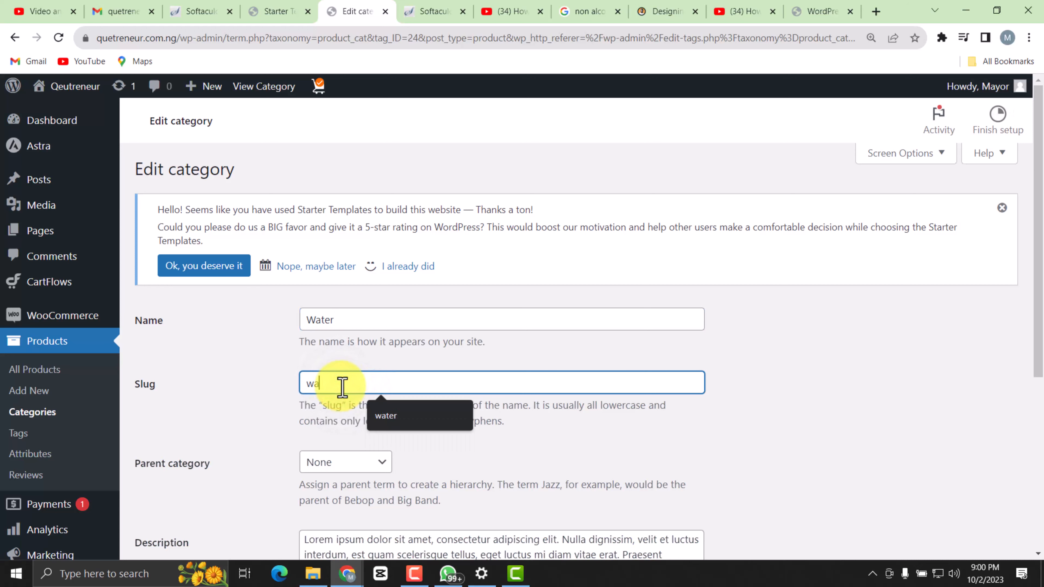
text(ter)
Upload the bottled water picture named 1 from the Qeutreneur folder as the category's thumbnail and save the category.
scroll(492, 415, down, 5)
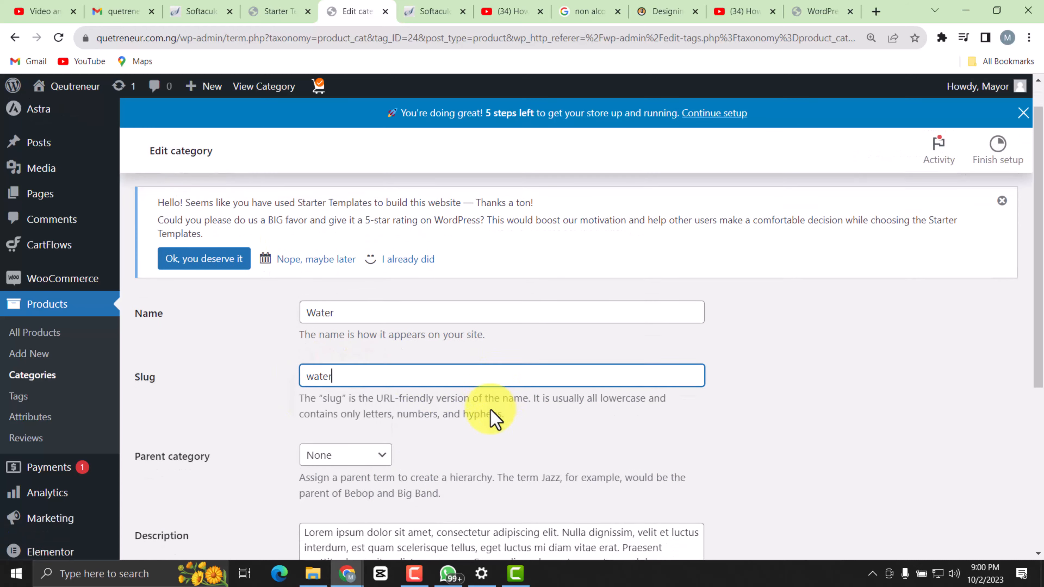
scroll(425, 357, down, 1)
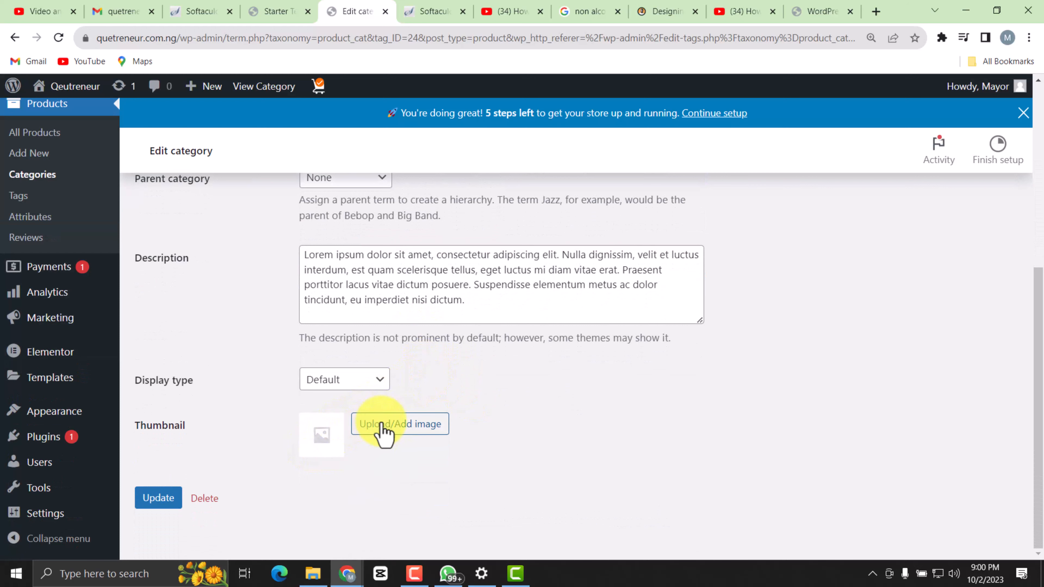
click(372, 424)
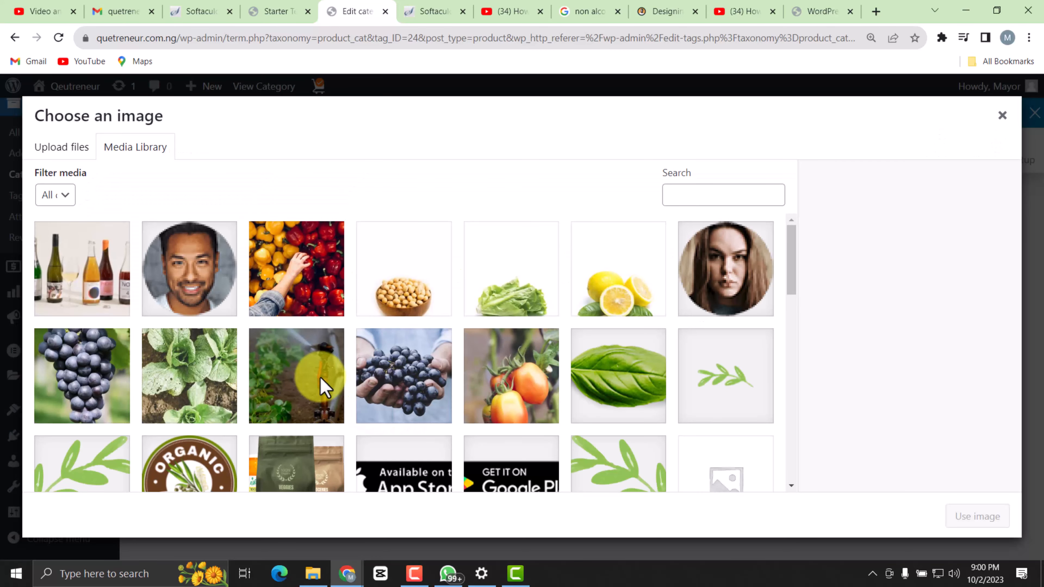
click(66, 147)
click(523, 347)
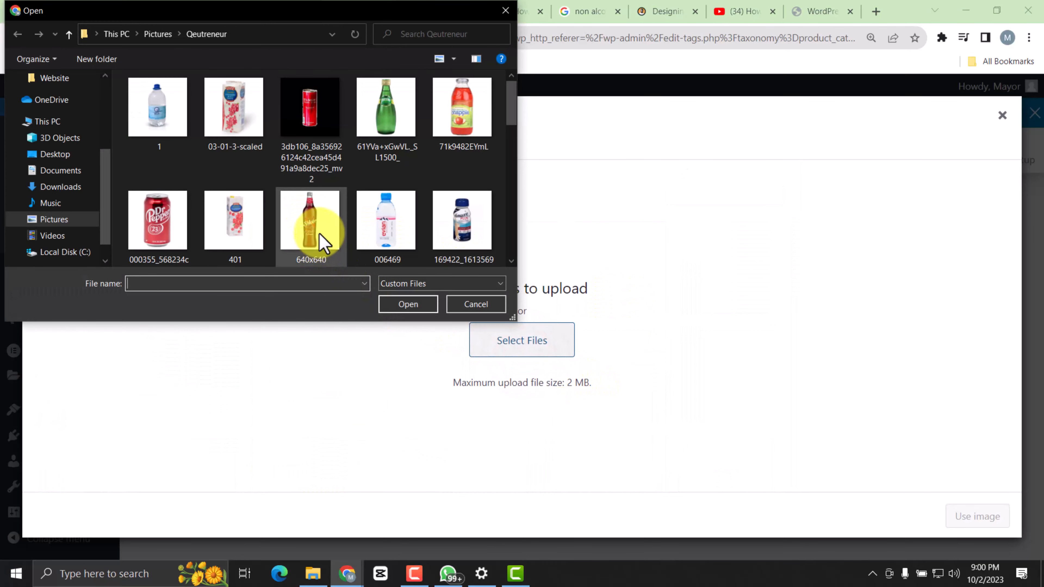
scroll(318, 224, down, 1)
scroll(318, 223, up, 1)
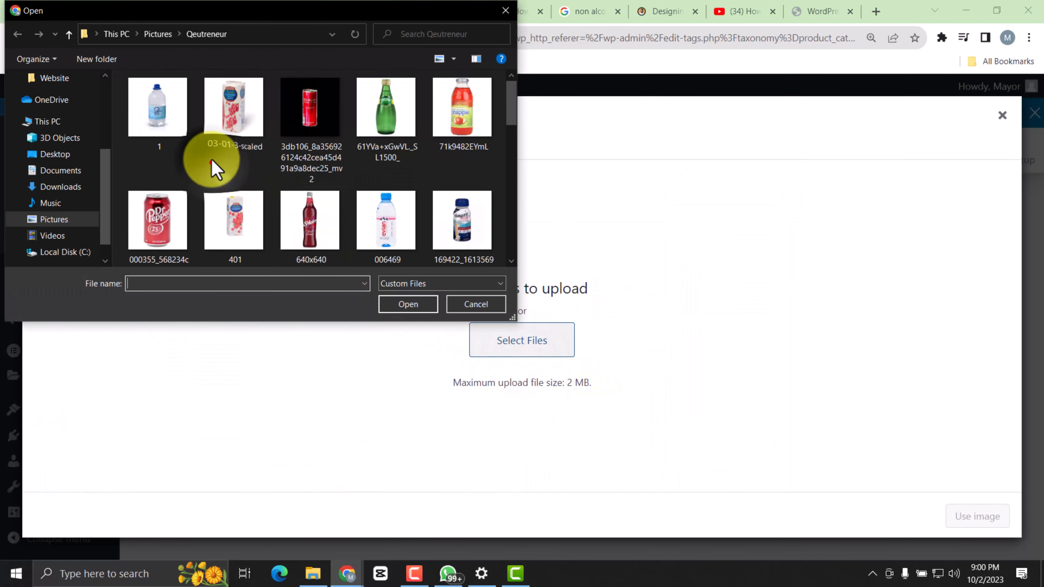
double_click(164, 108)
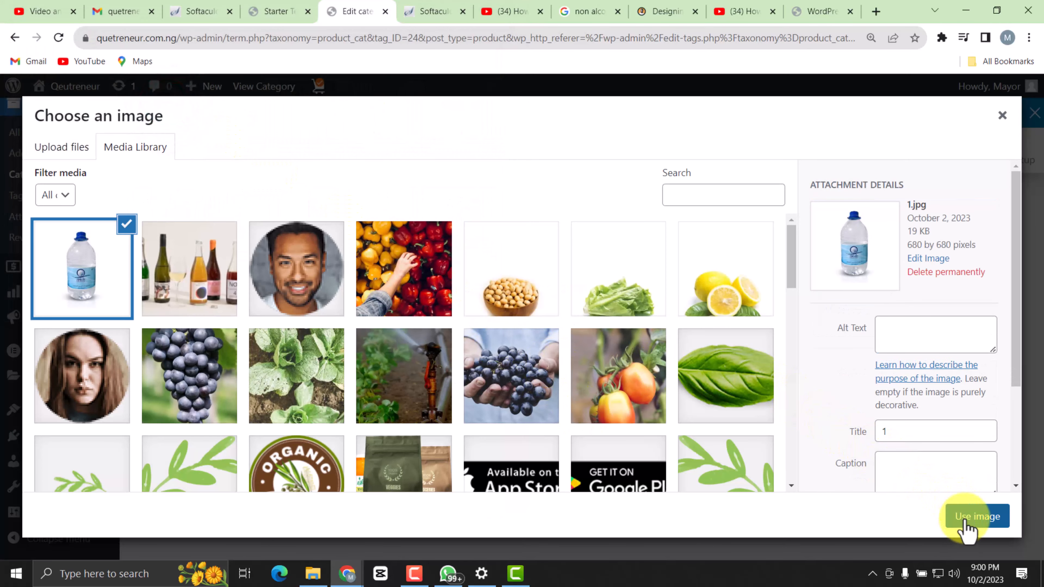
click(966, 519)
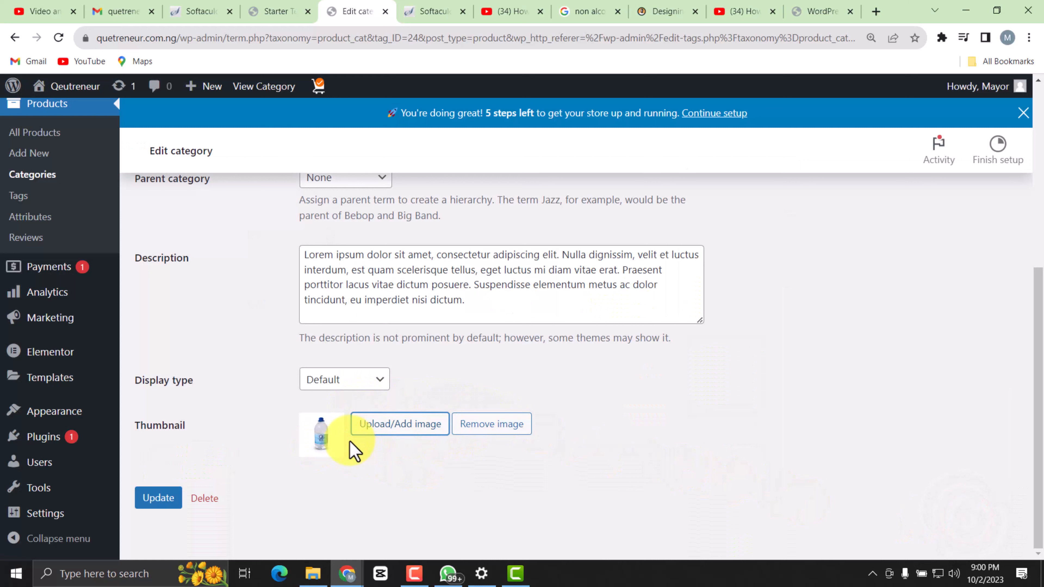
click(173, 496)
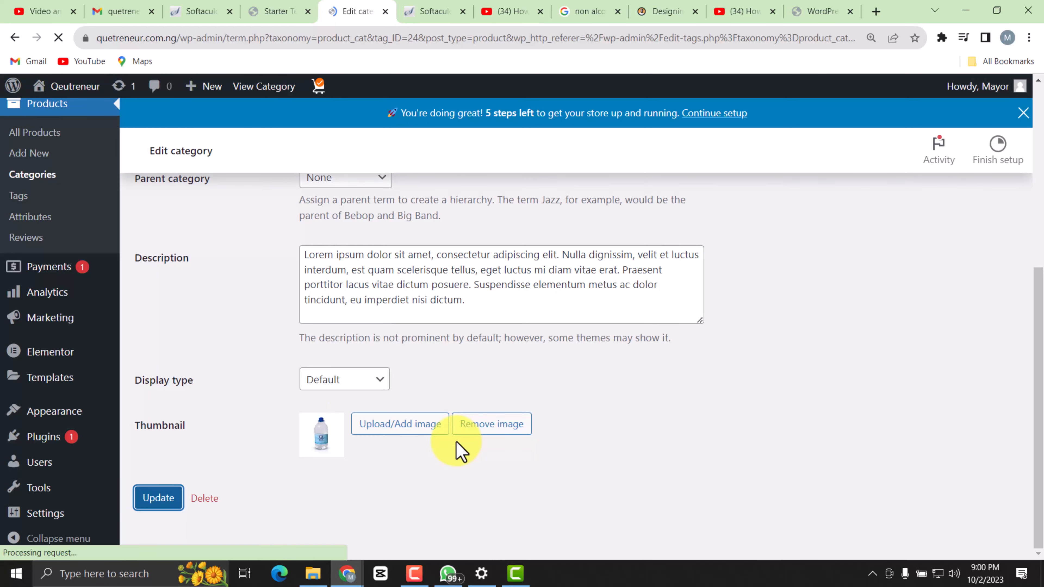
Clear the placeholder lorem ipsum text from the Water category's description and update the category.
scroll(312, 346, down, 5)
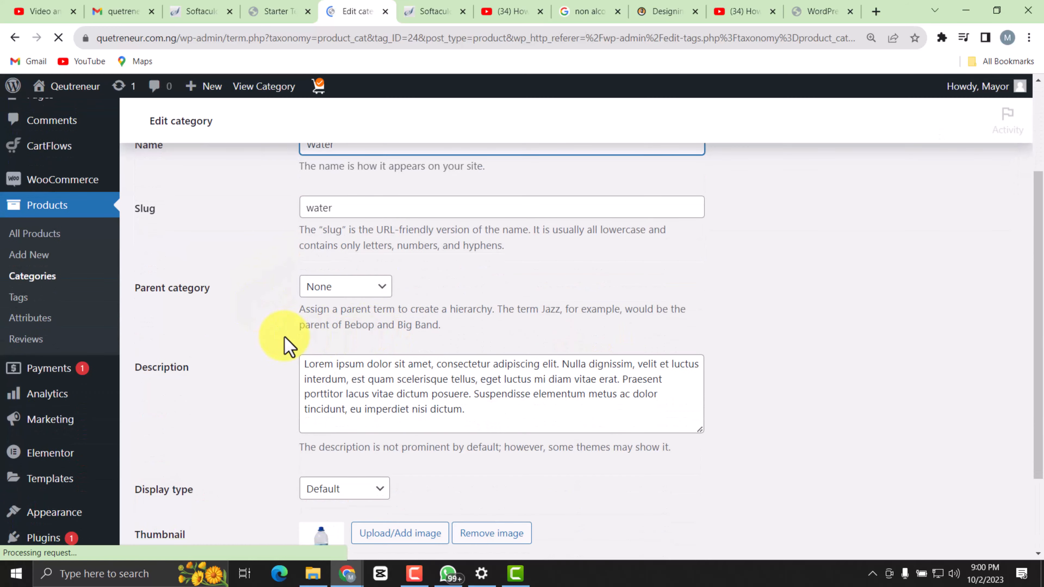
scroll(375, 346, up, 3)
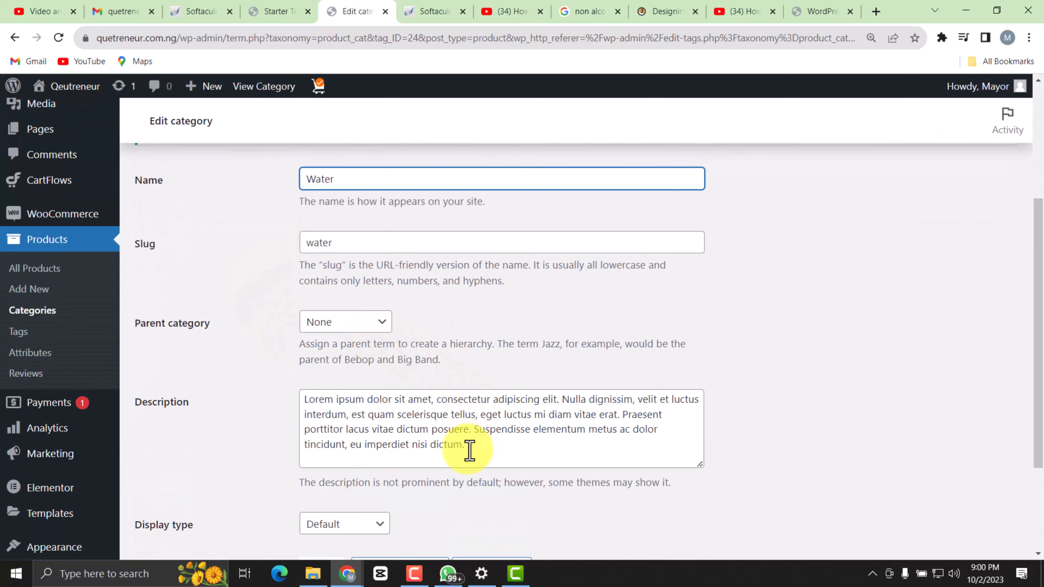
drag(466, 449, 289, 408)
key(BackSpace)
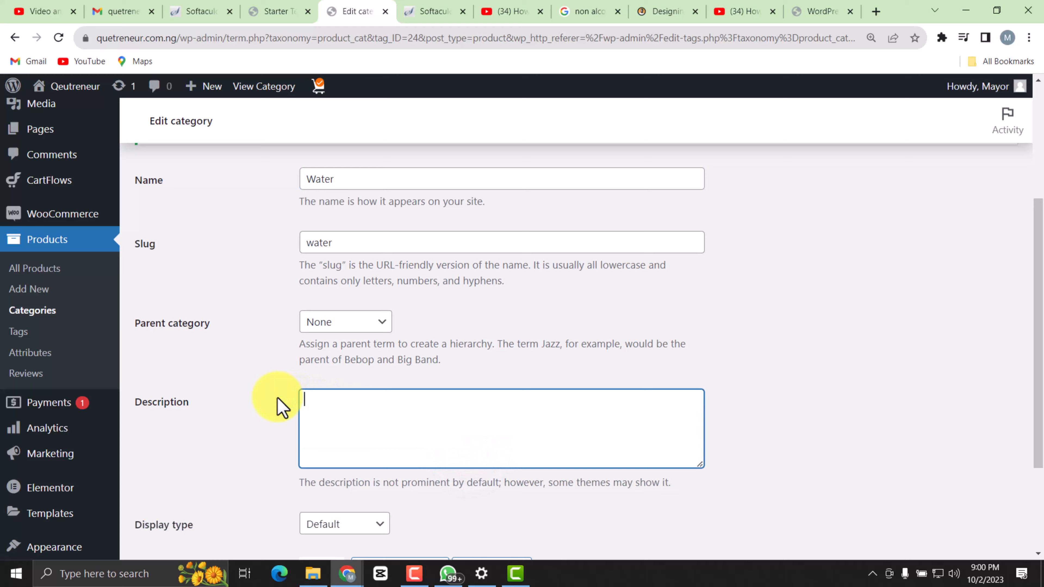
scroll(359, 446, down, 3)
click(161, 499)
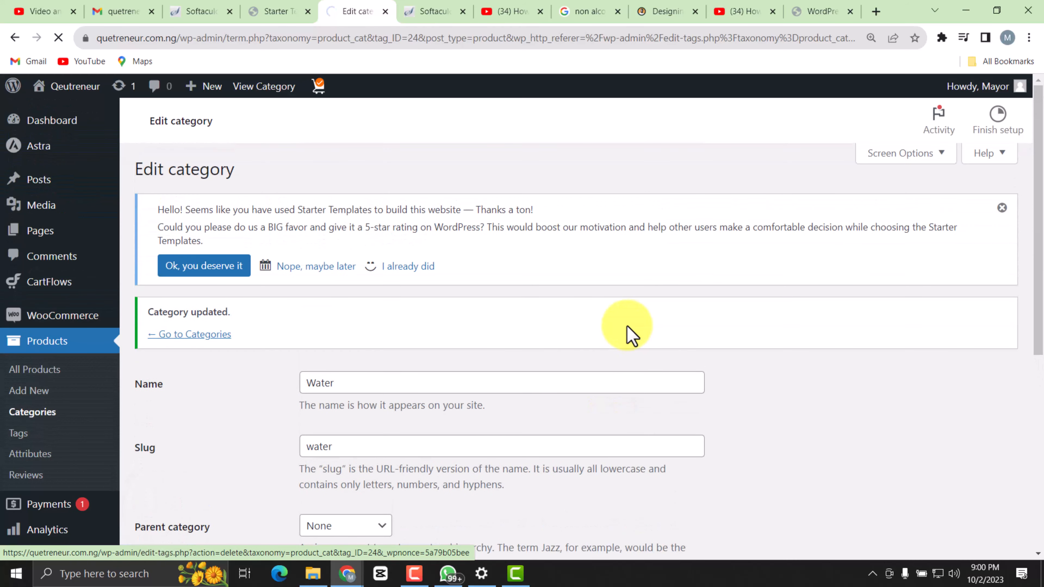
Go back from the Water category to the list of product categories.
scroll(296, 365, down, 6)
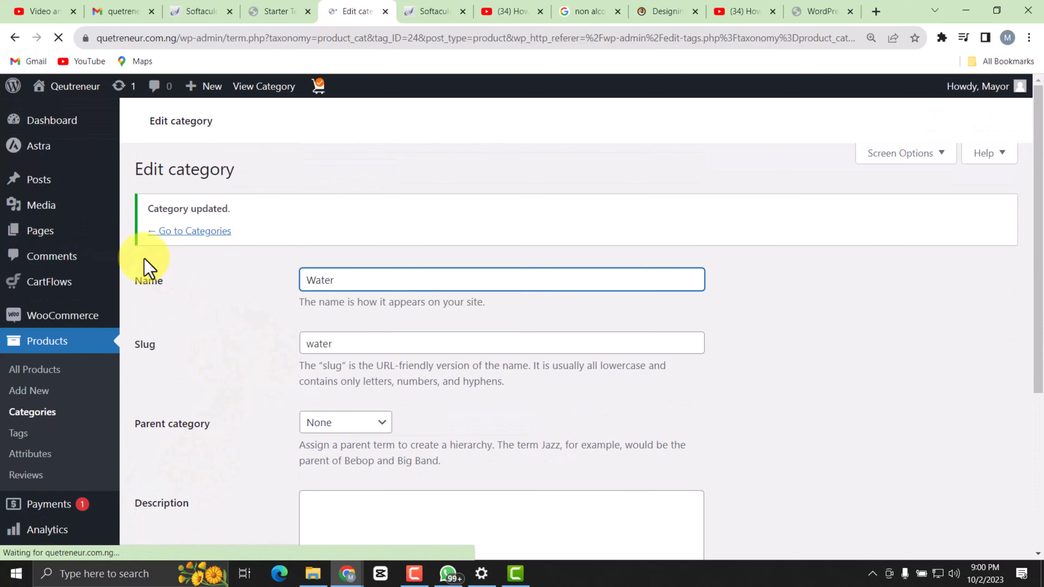
click(202, 231)
click(195, 341)
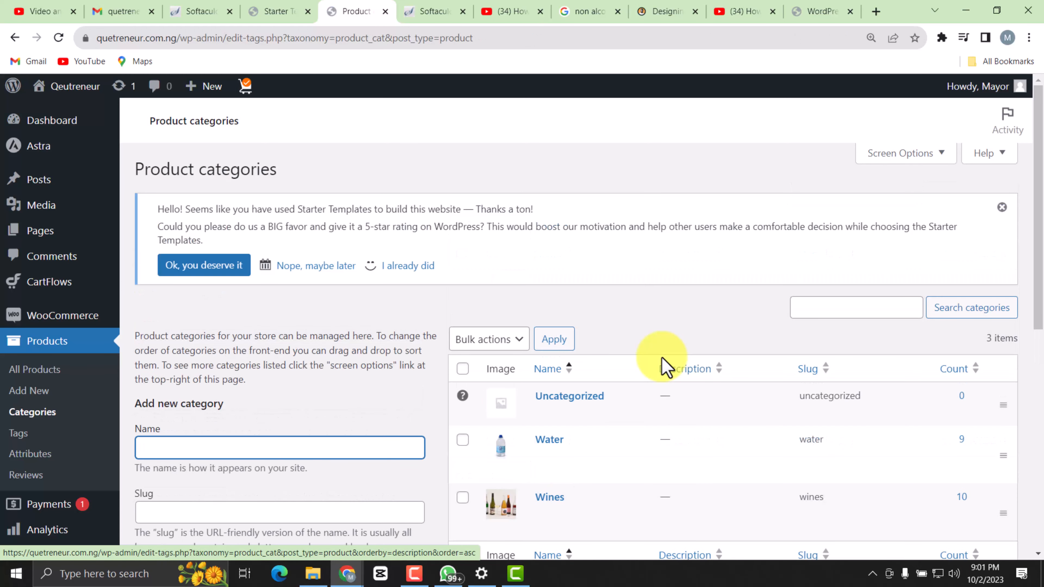
scroll(599, 427, down, 3)
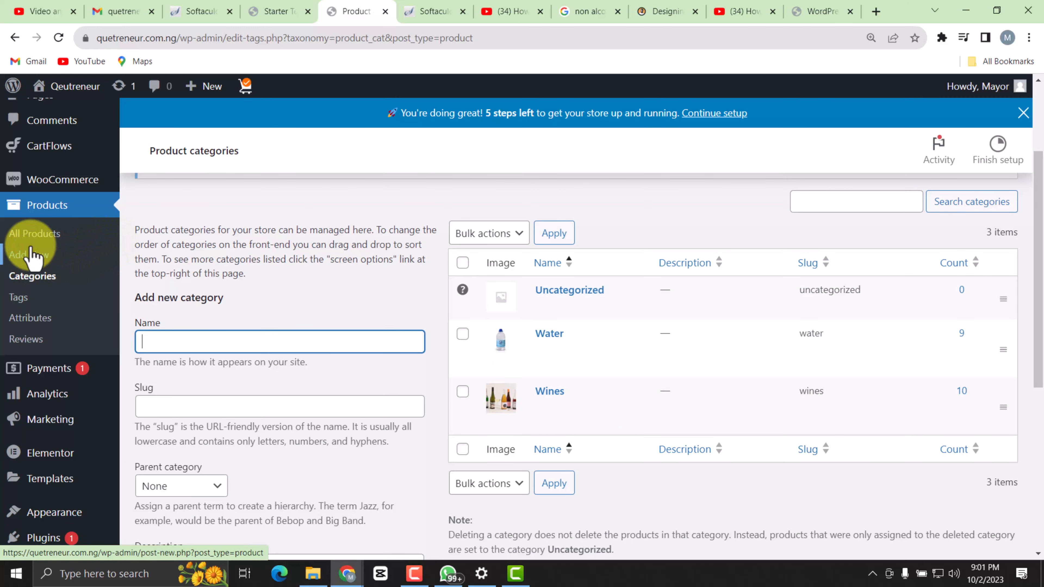
Open the full product list and examine the demo products' prices, categories, featured stars and dates.
click(44, 234)
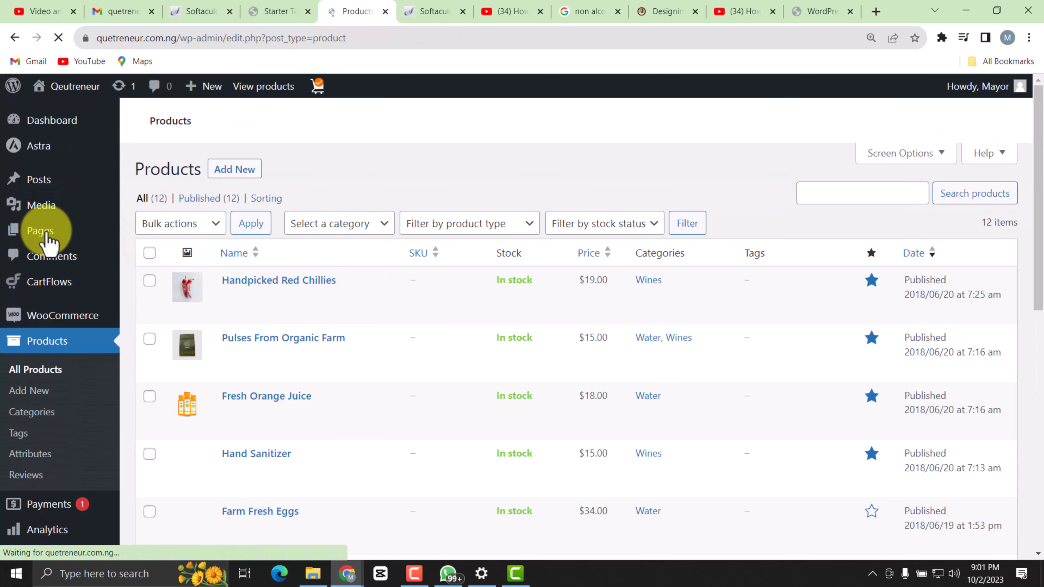
scroll(513, 325, down, 5)
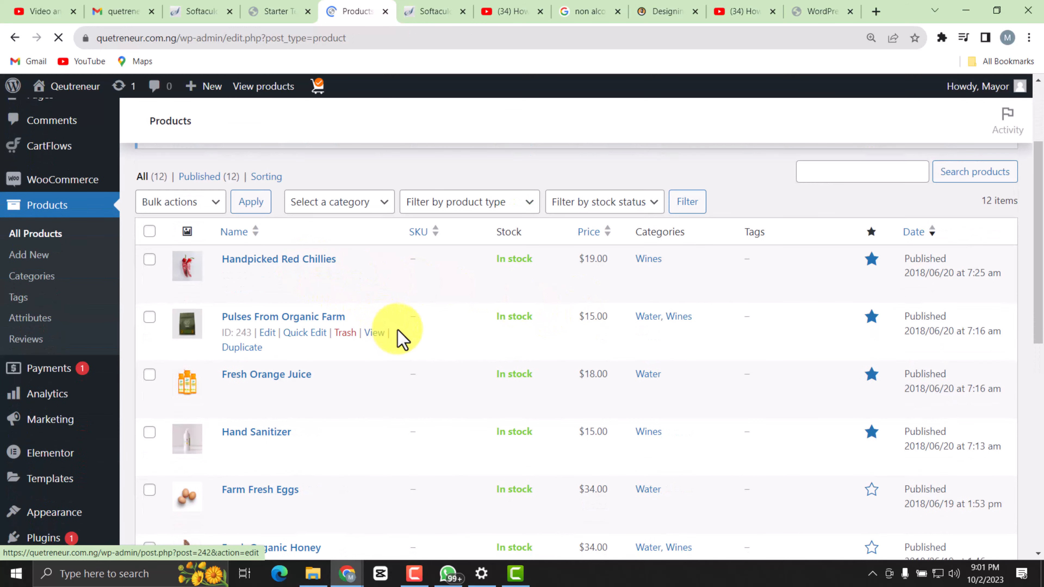
scroll(624, 370, up, 4)
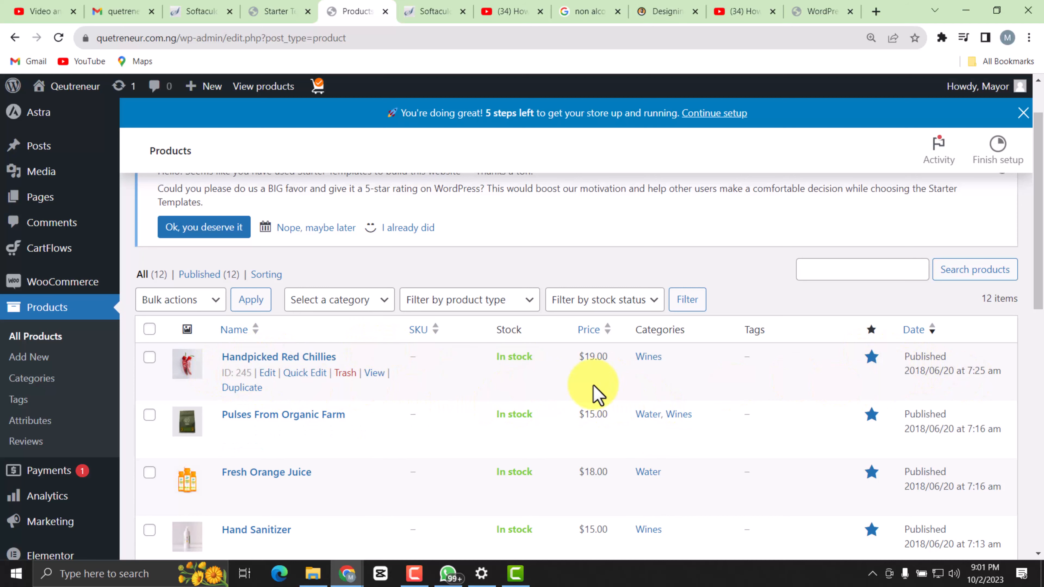
scroll(328, 255, down, 3)
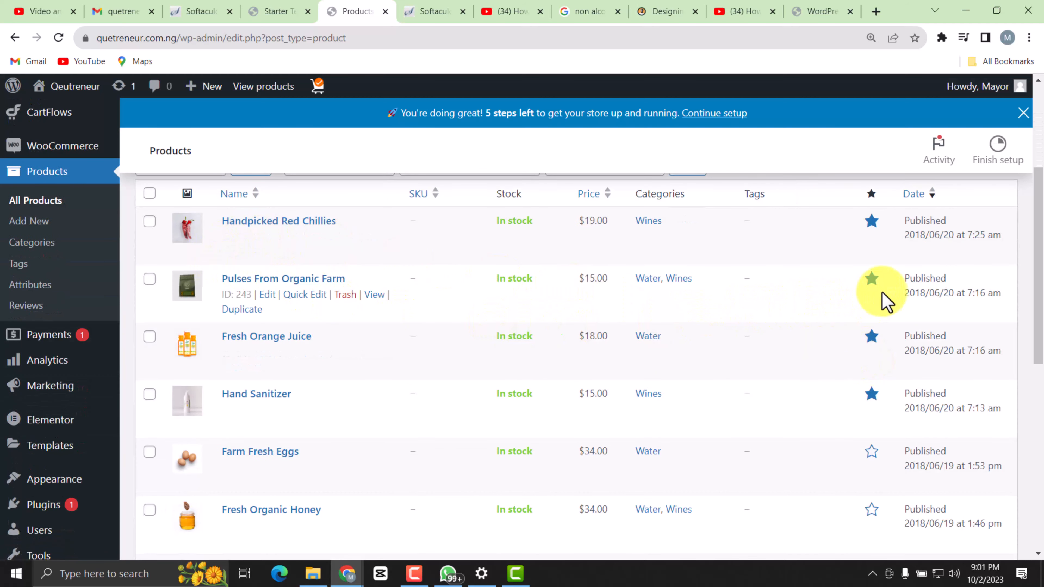
scroll(884, 336, down, 3)
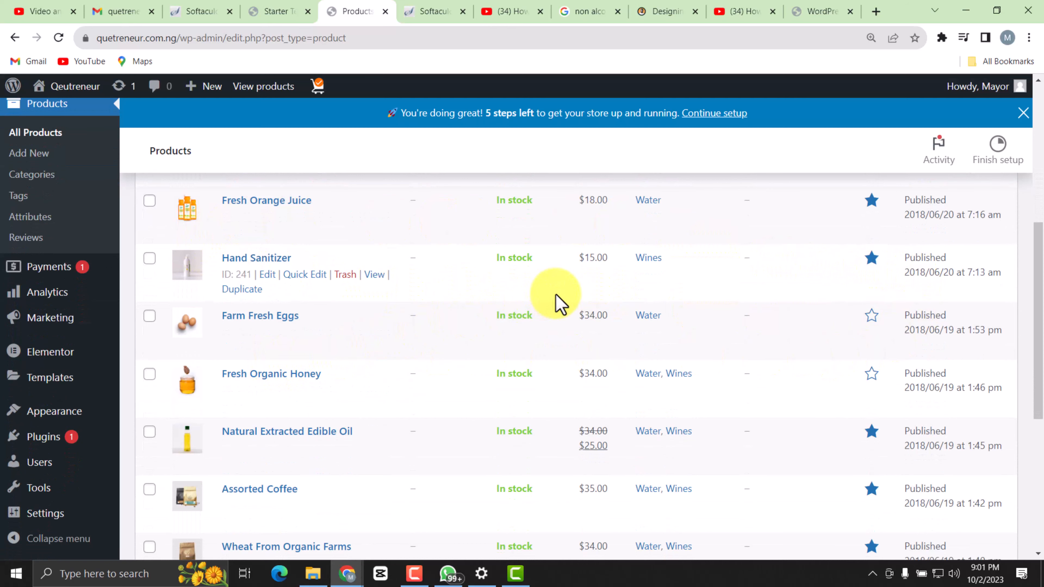
scroll(559, 304, down, 3)
scroll(863, 279, up, 2)
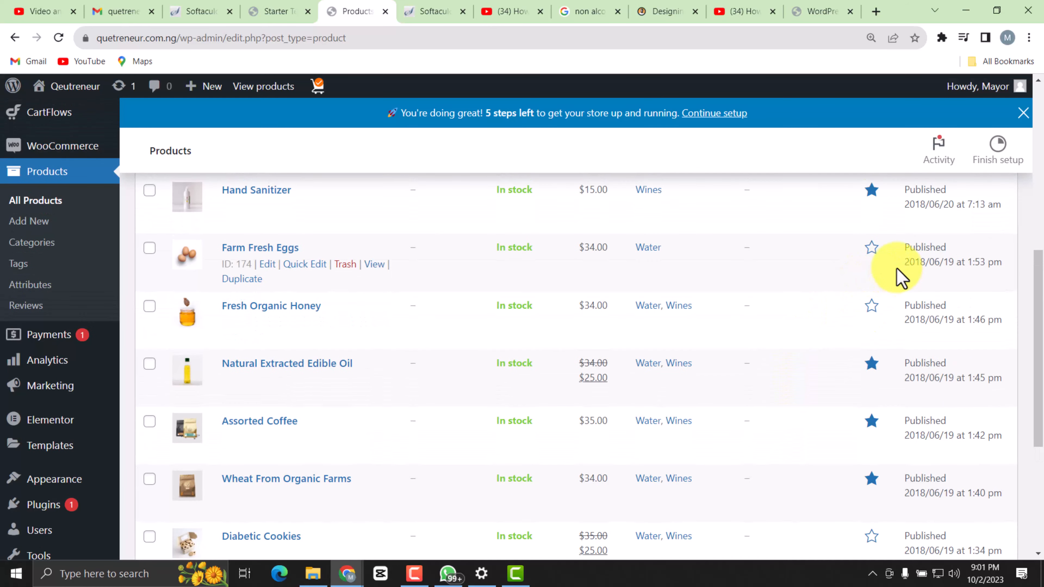
scroll(771, 390, up, 5)
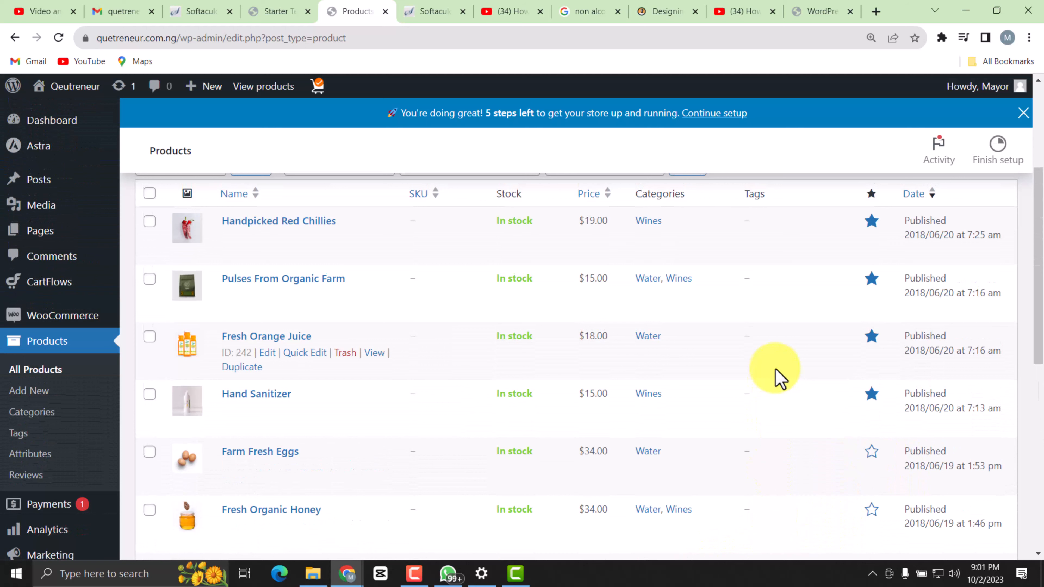
Open the Handpicked Red Chillies product for editing and change its title to Chamdor.
scroll(764, 361, up, 2)
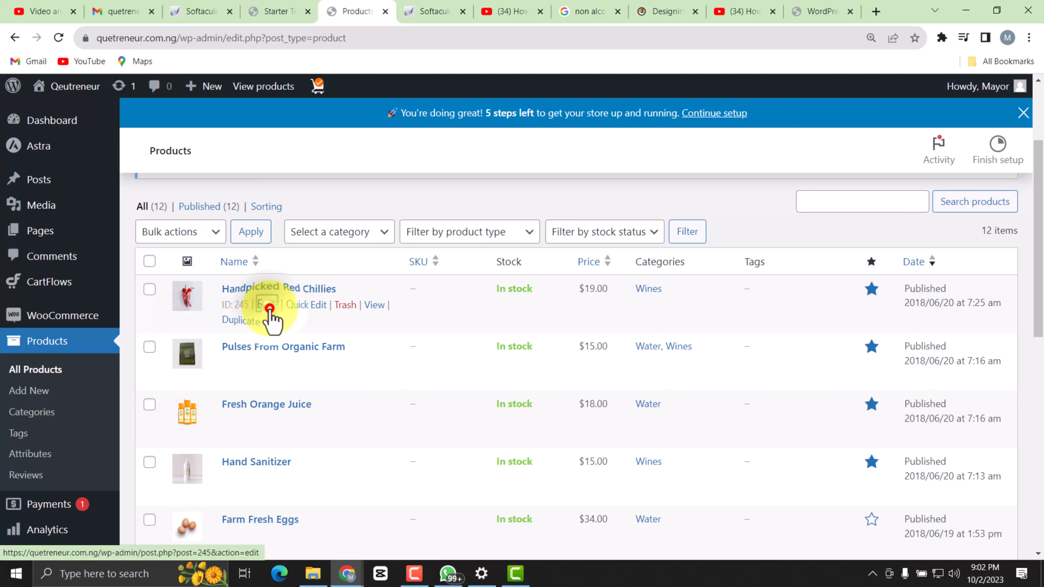
click(267, 305)
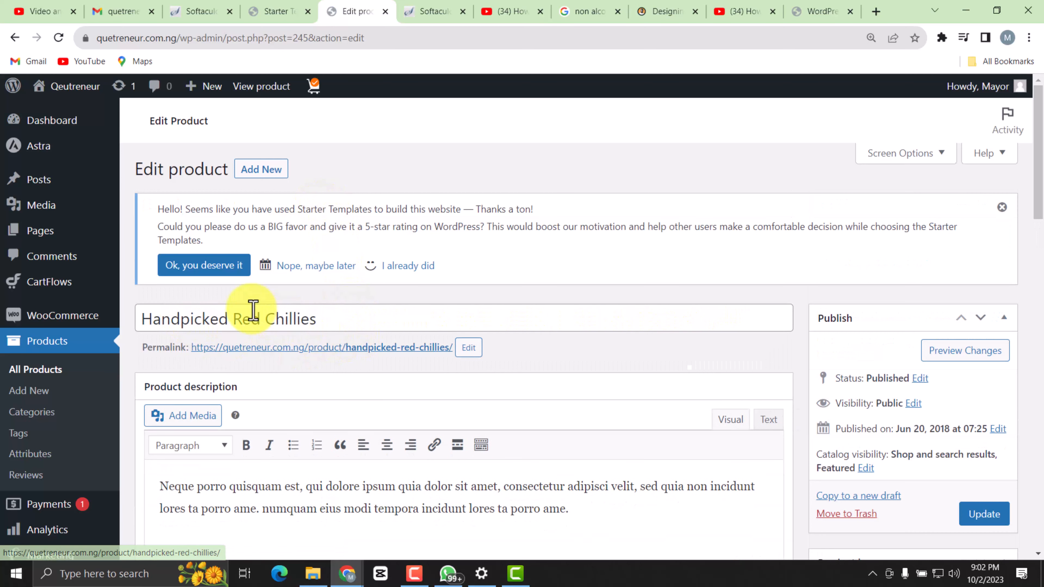
drag(316, 319, 143, 319)
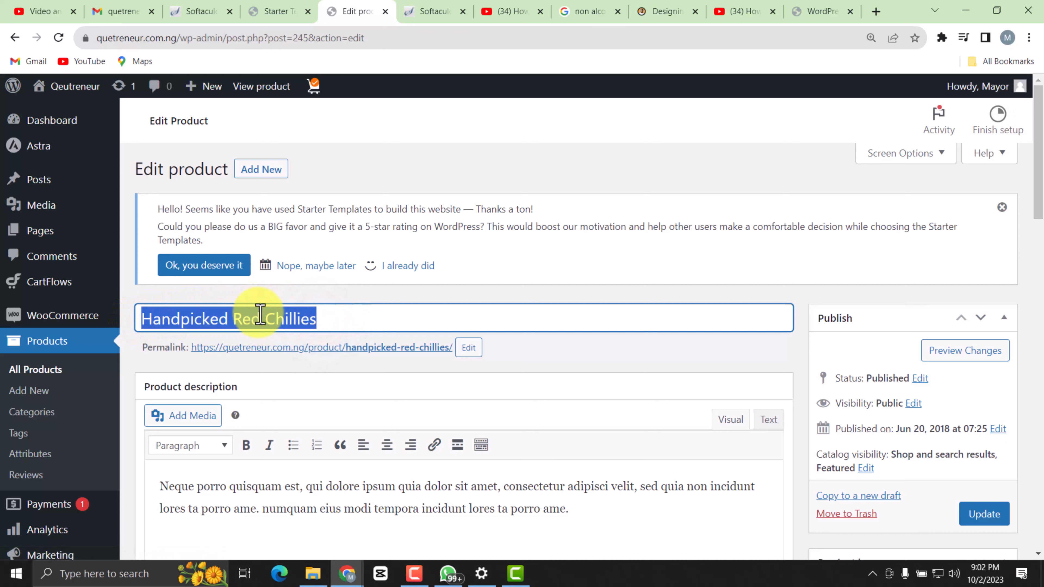
text(Chamdor)
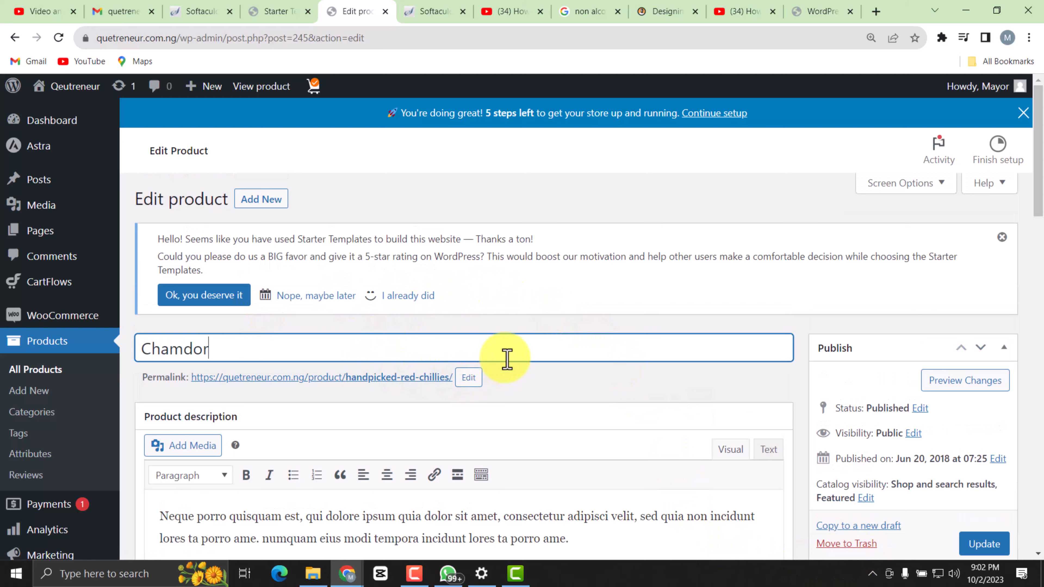
scroll(437, 333, down, 2)
scroll(427, 337, down, 4)
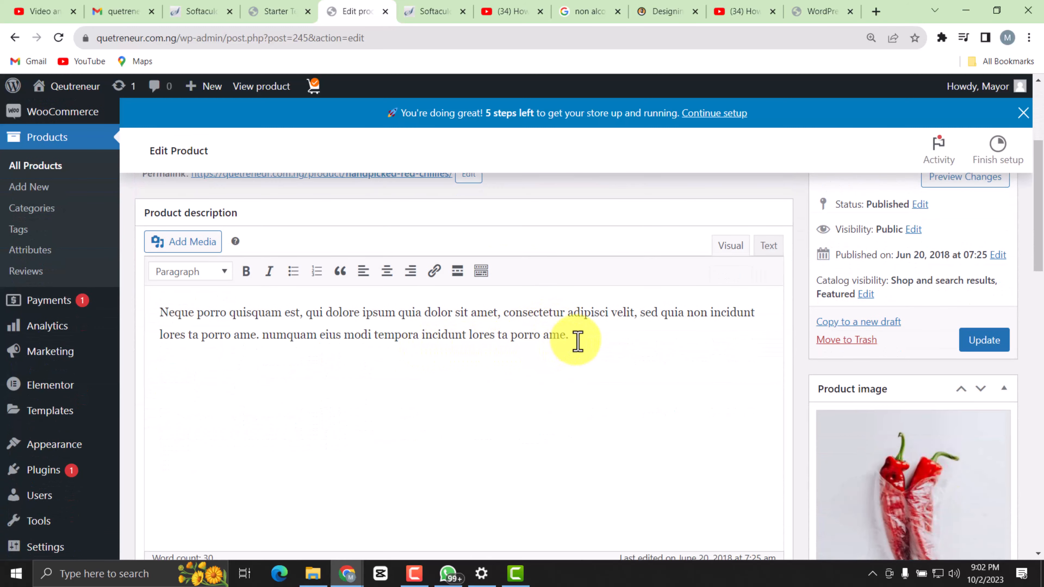
Delete the placeholder lorem ipsum text from the Chamdor product's main description.
drag(575, 337, 154, 315)
key(BackSpace)
scroll(303, 373, down, 10)
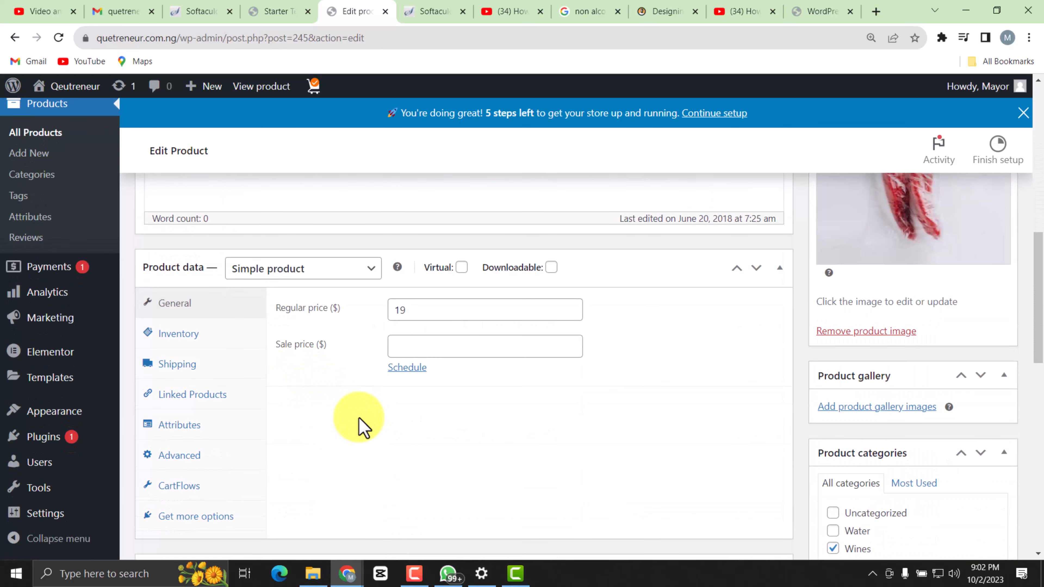
scroll(439, 311, up, 6)
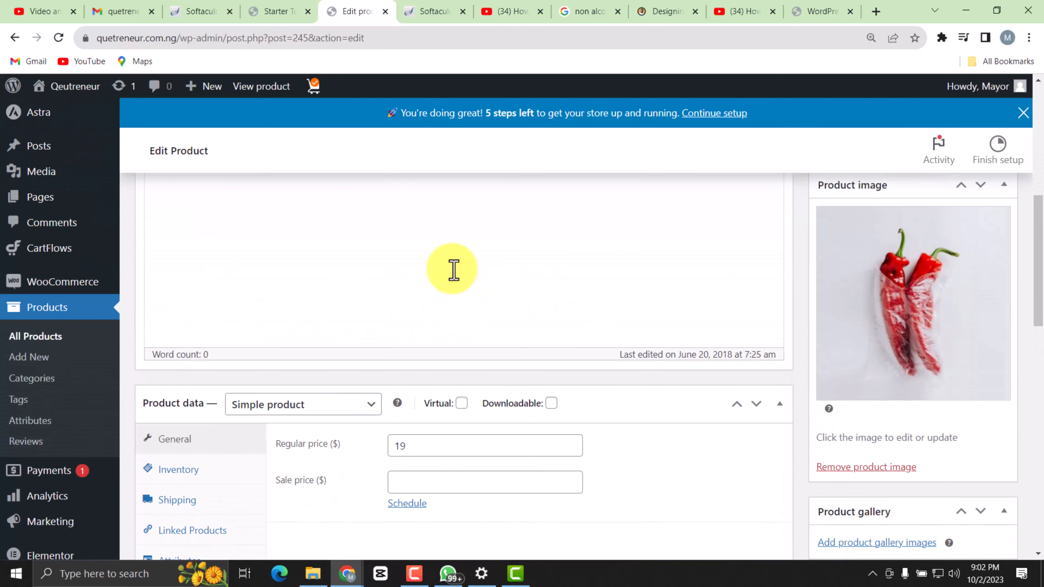
Delete the placeholder lorem ipsum text from the Chamdor product's short description.
scroll(454, 269, down, 4)
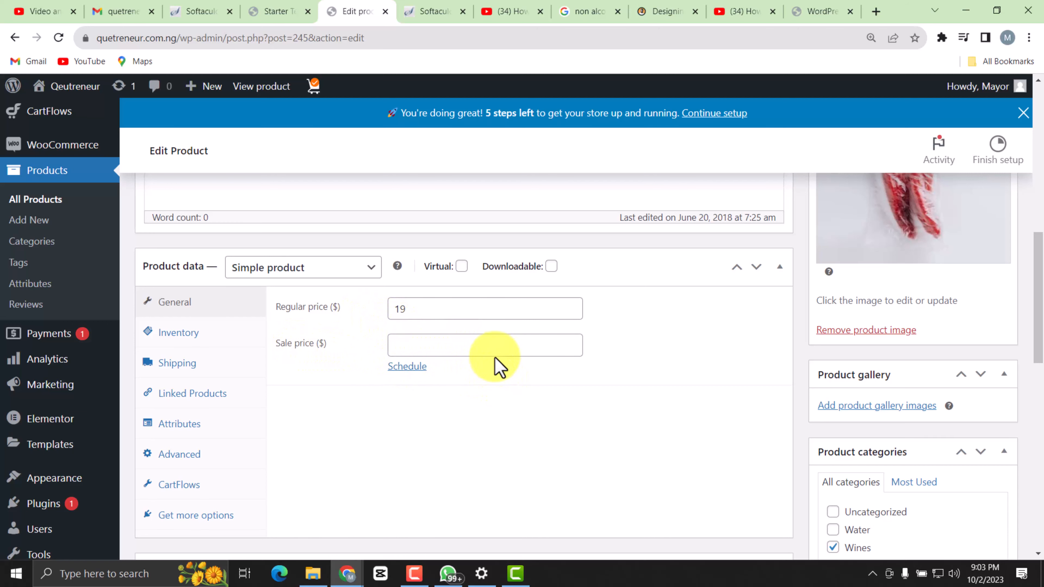
scroll(385, 350, down, 7)
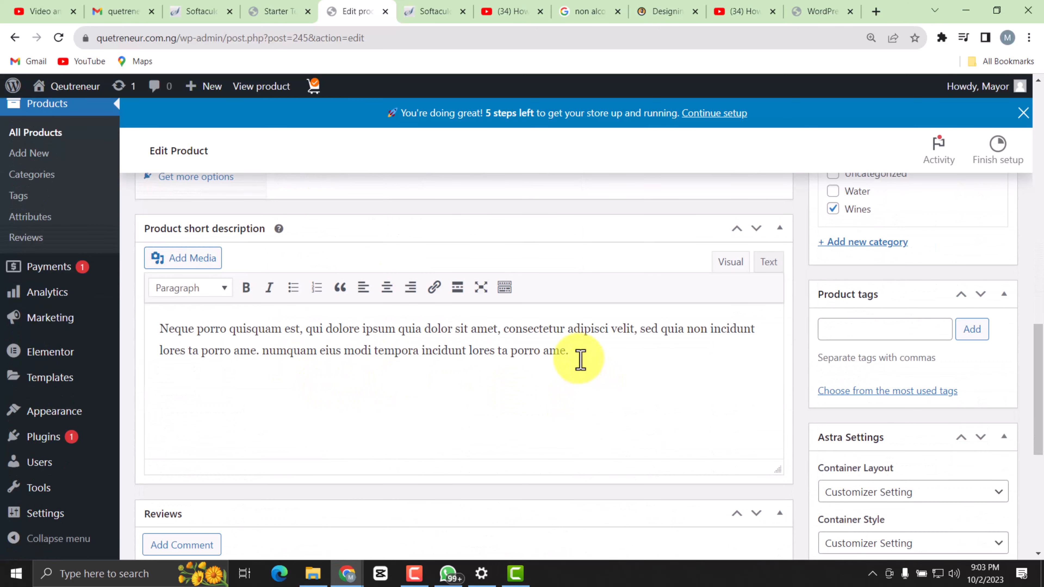
drag(578, 356, 109, 338)
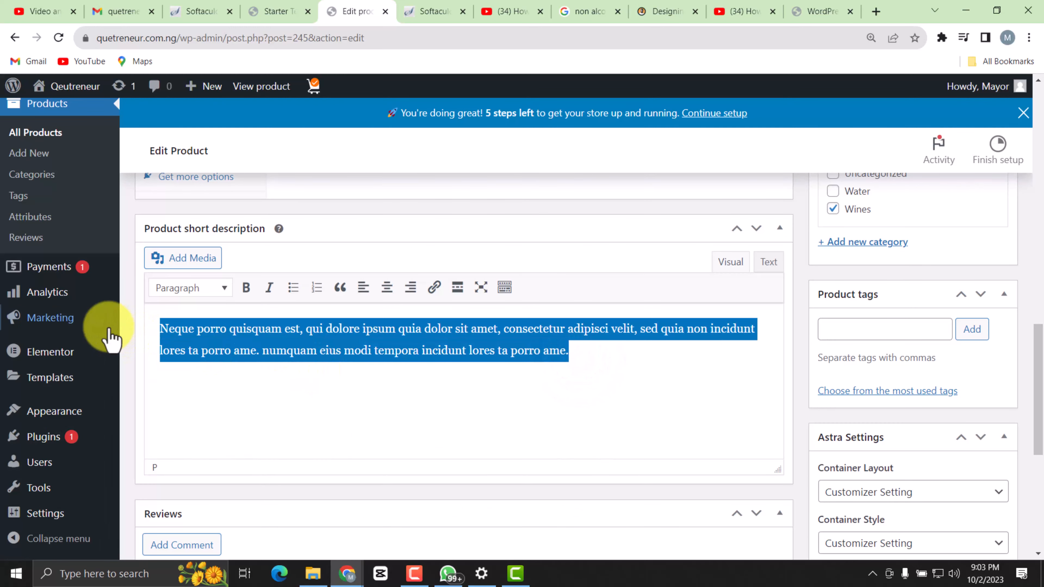
mouse_move(109, 337)
key(Delete)
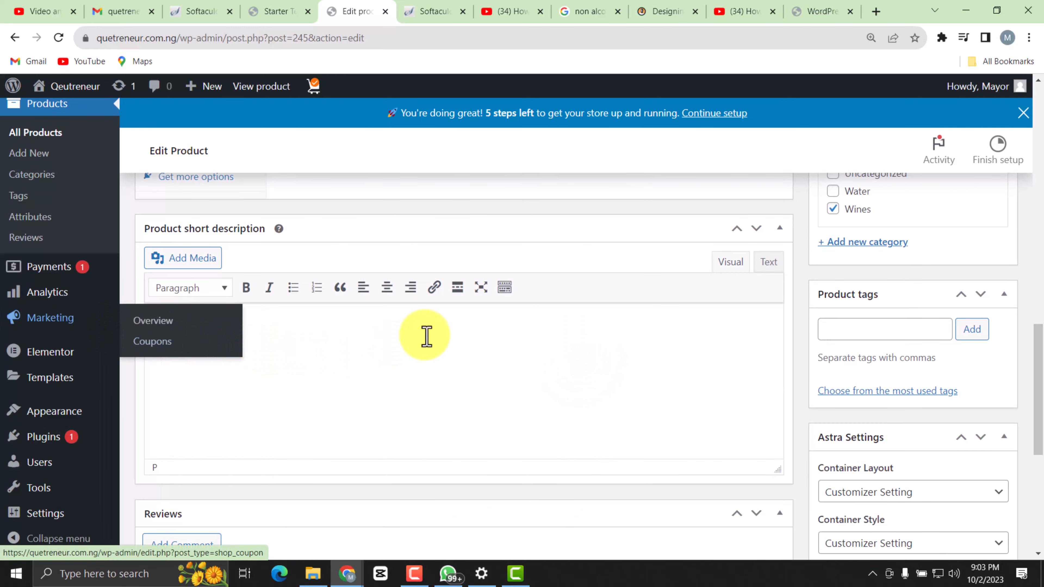
scroll(301, 379, down, 5)
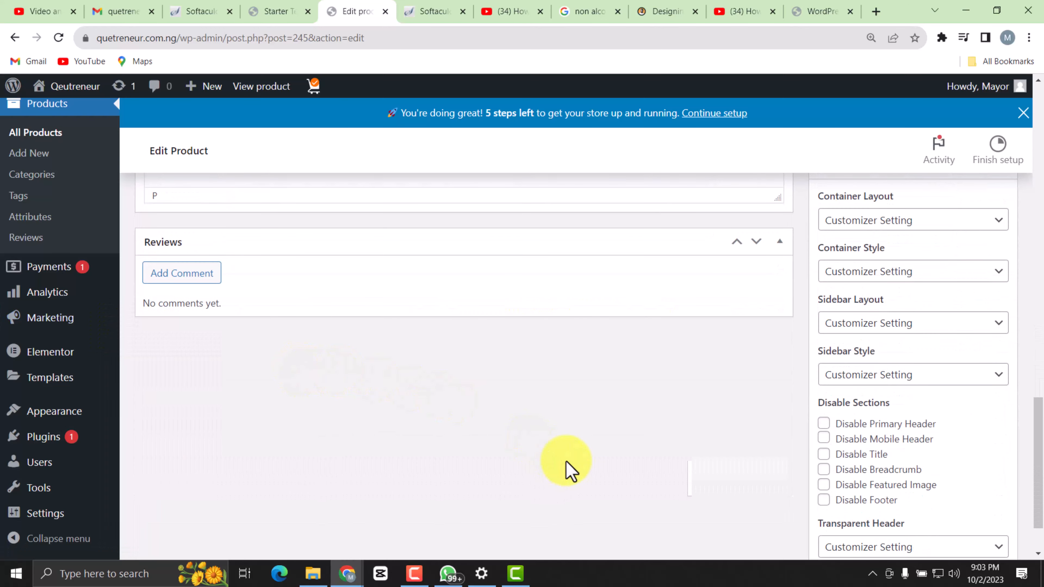
Review the Chamdor product's title, emptied descriptions, price fields and categories on the edit page.
scroll(443, 251, up, 10)
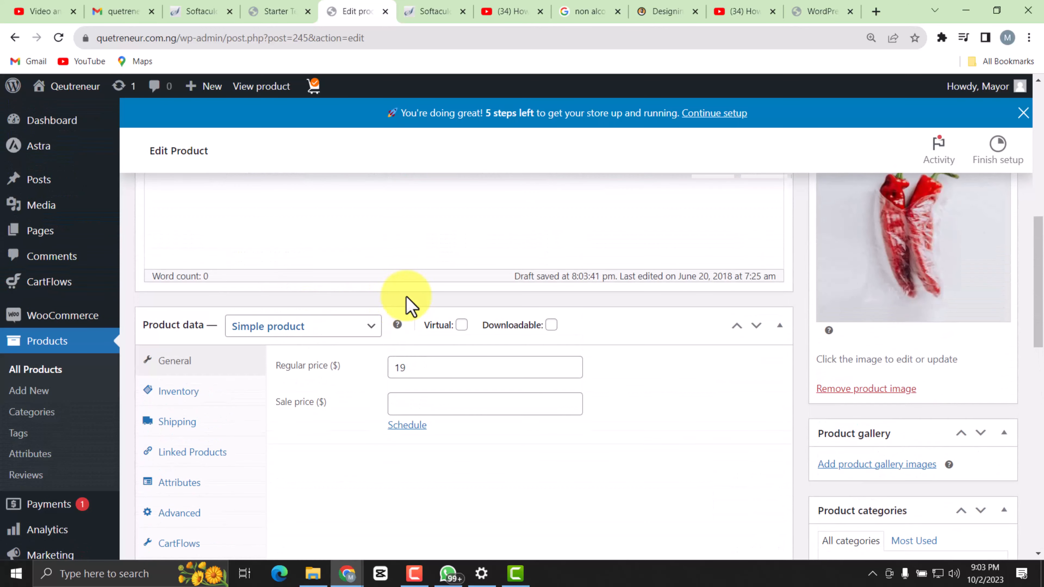
scroll(449, 401, up, 1)
scroll(309, 321, down, 4)
scroll(195, 221, up, 4)
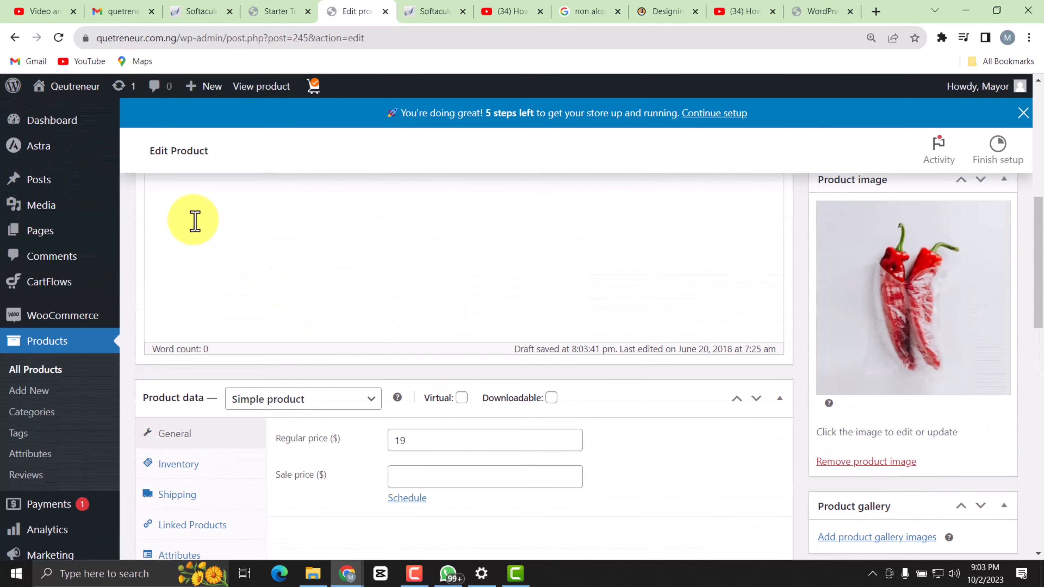
scroll(216, 233, up, 5)
scroll(567, 442, down, 4)
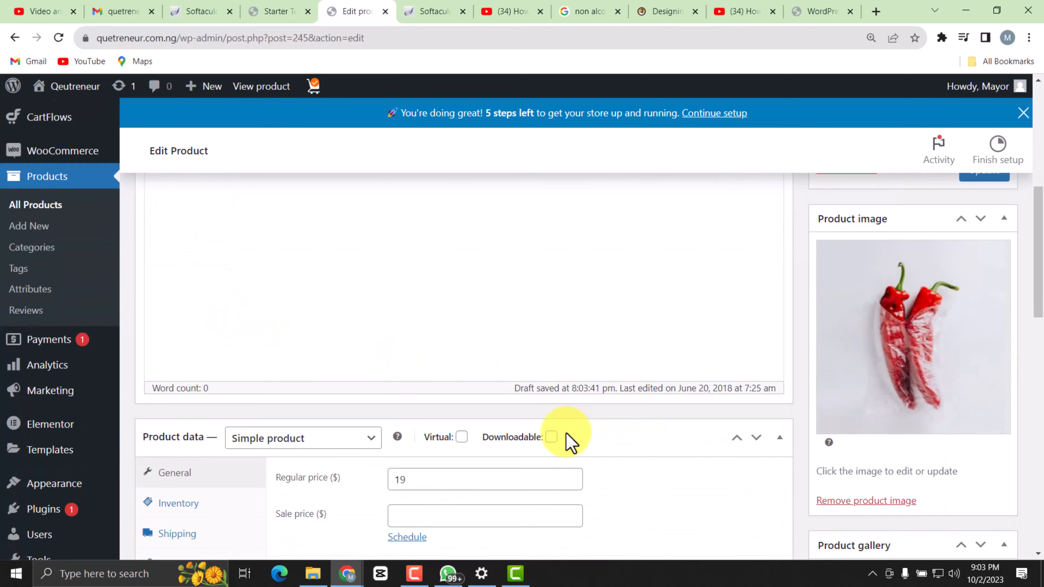
scroll(326, 401, down, 15)
click(205, 354)
scroll(303, 310, up, 3)
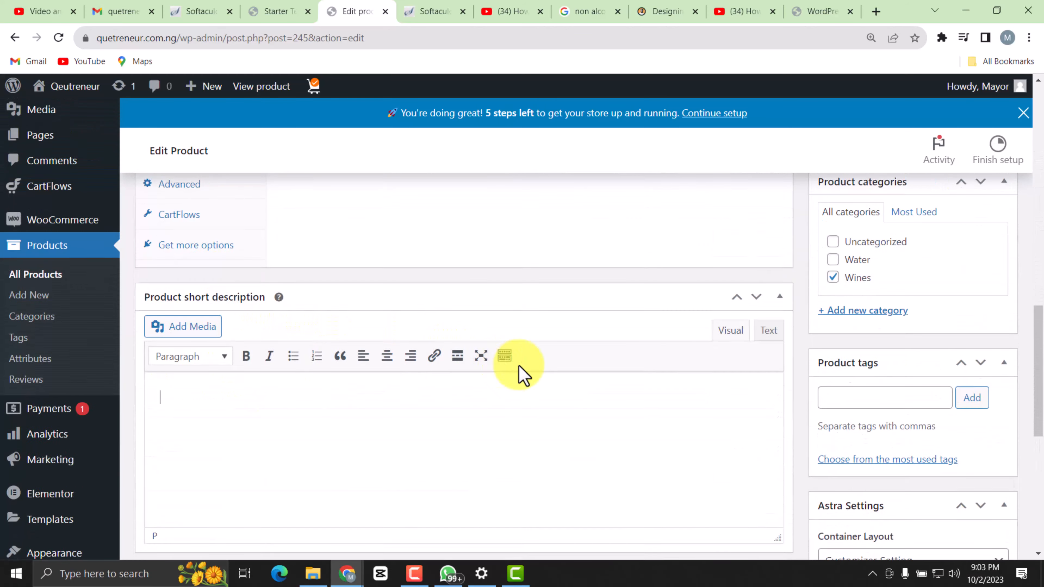
scroll(519, 373, up, 12)
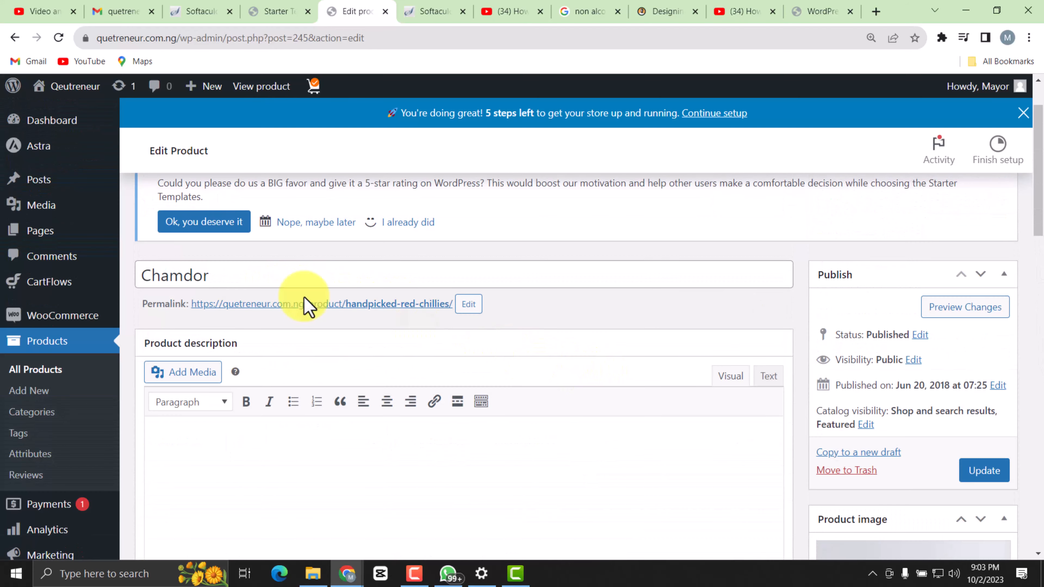
Open the product image picker and upload the green bottle image ending in Liquor_208126_01 from the Qeutreneur pictures folder.
scroll(909, 436, down, 5)
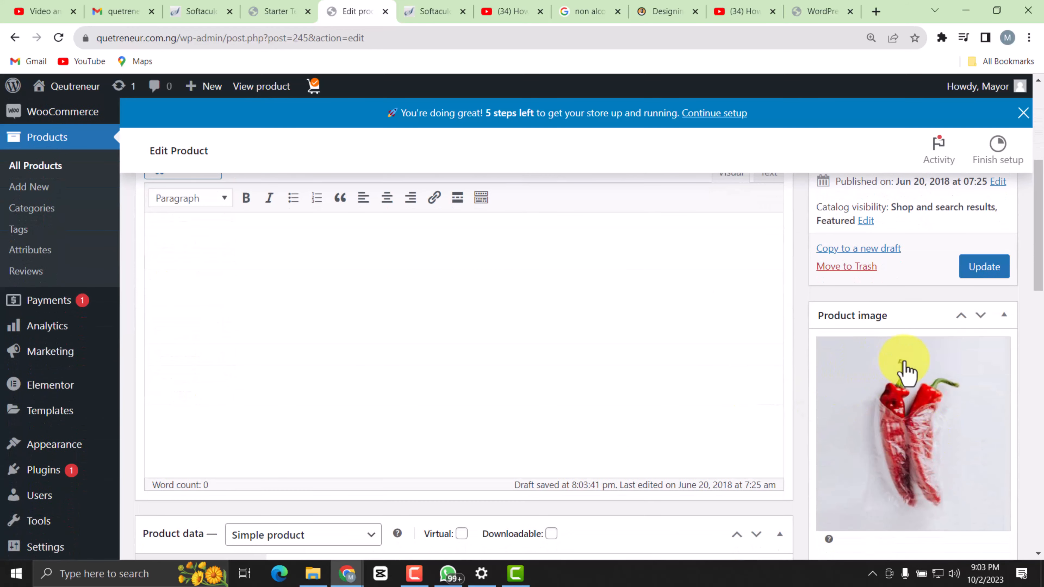
scroll(867, 426, down, 3)
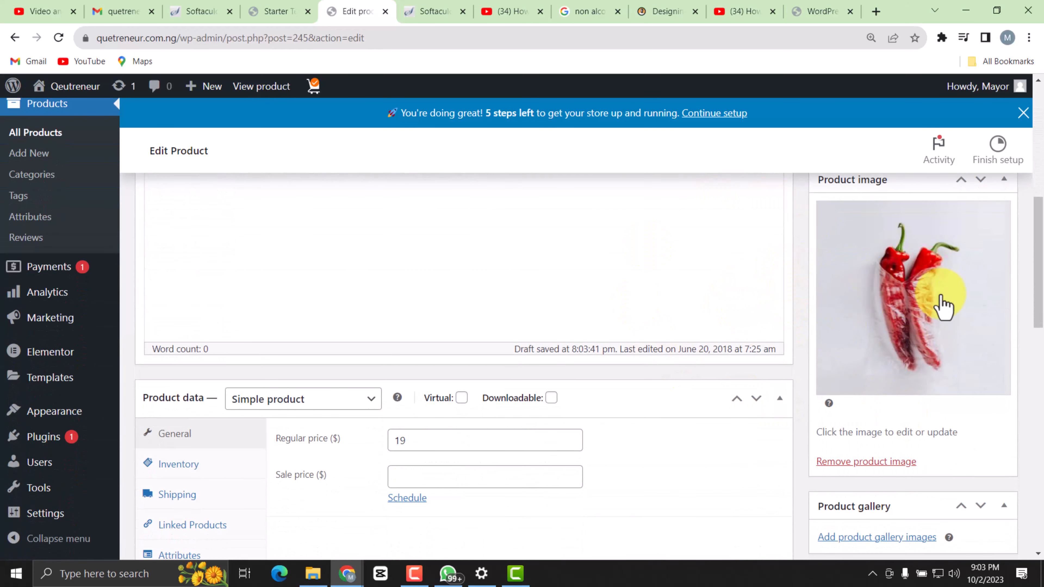
click(908, 295)
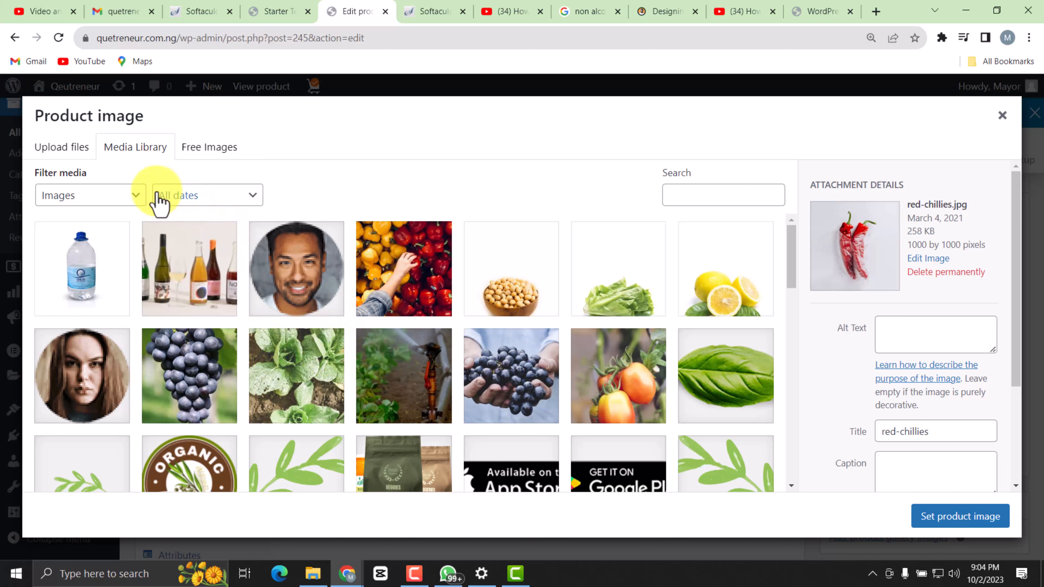
click(123, 149)
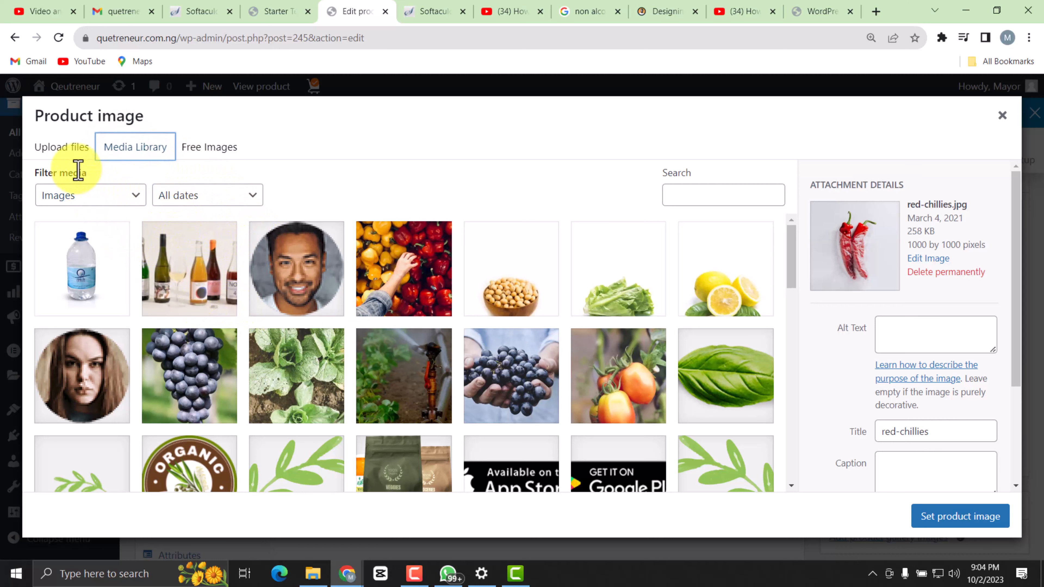
click(63, 146)
click(514, 348)
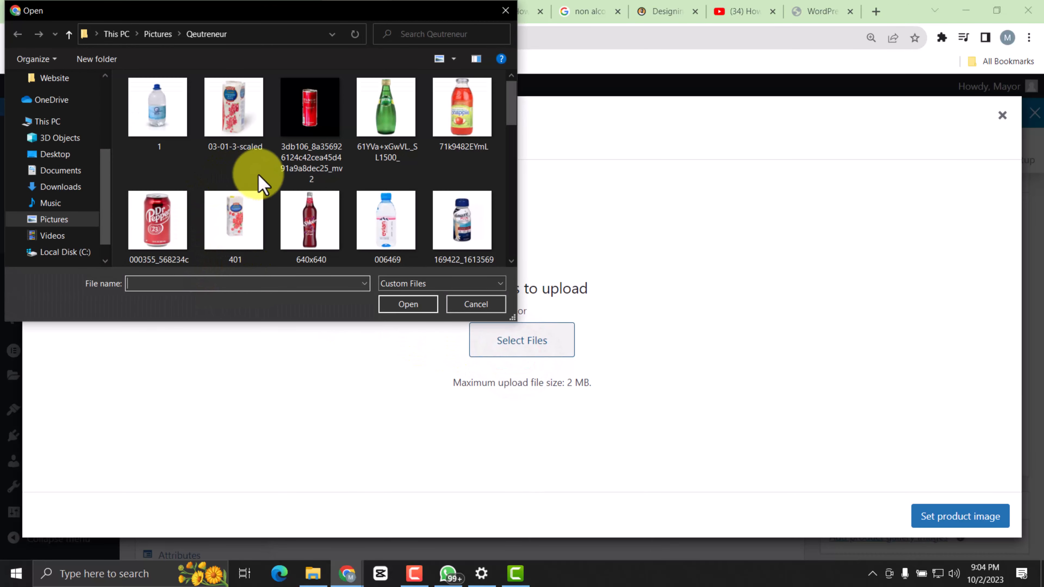
scroll(350, 161, down, 6)
scroll(321, 178, down, 5)
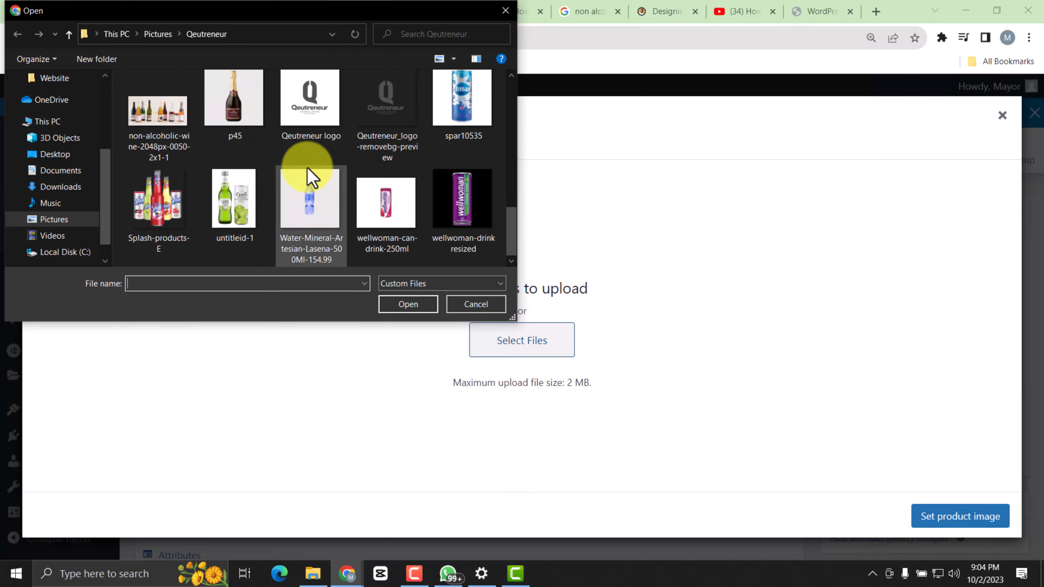
scroll(327, 193, up, 5)
scroll(370, 203, up, 2)
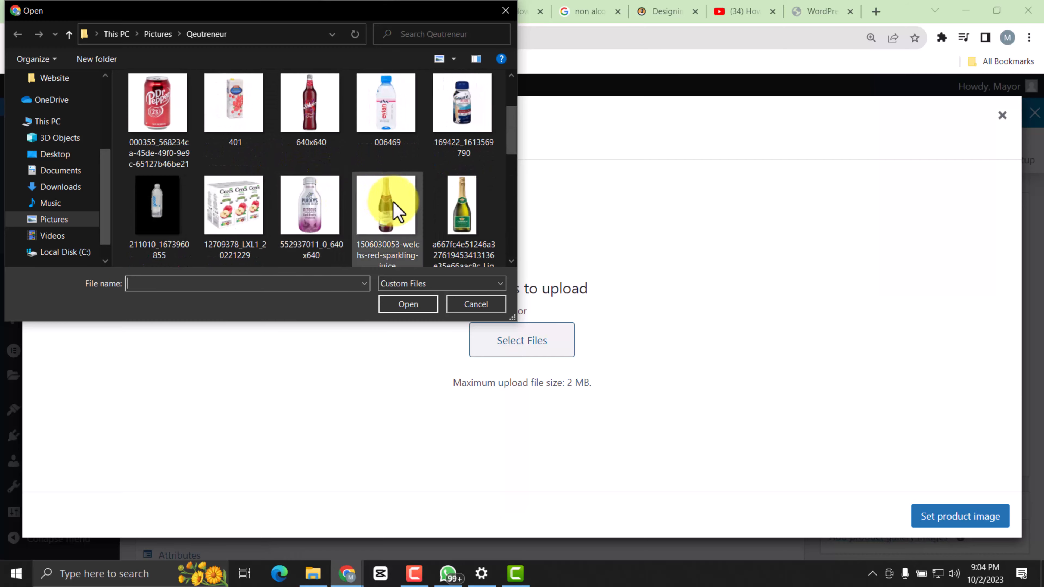
double_click(466, 226)
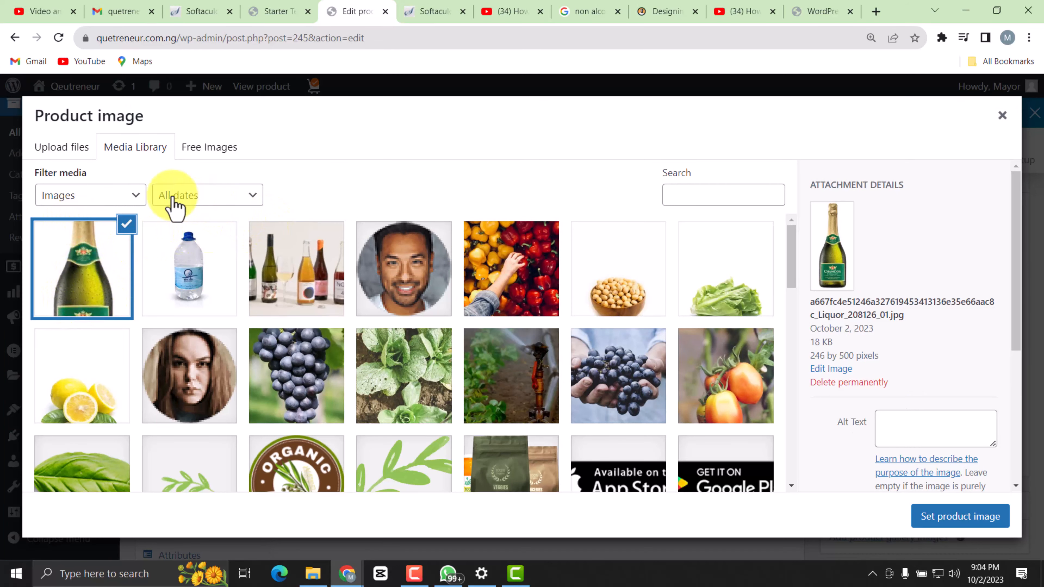
Upload the p45 bottle picture from the Qeutreneur folder and set it as the Chamdor product image.
click(57, 144)
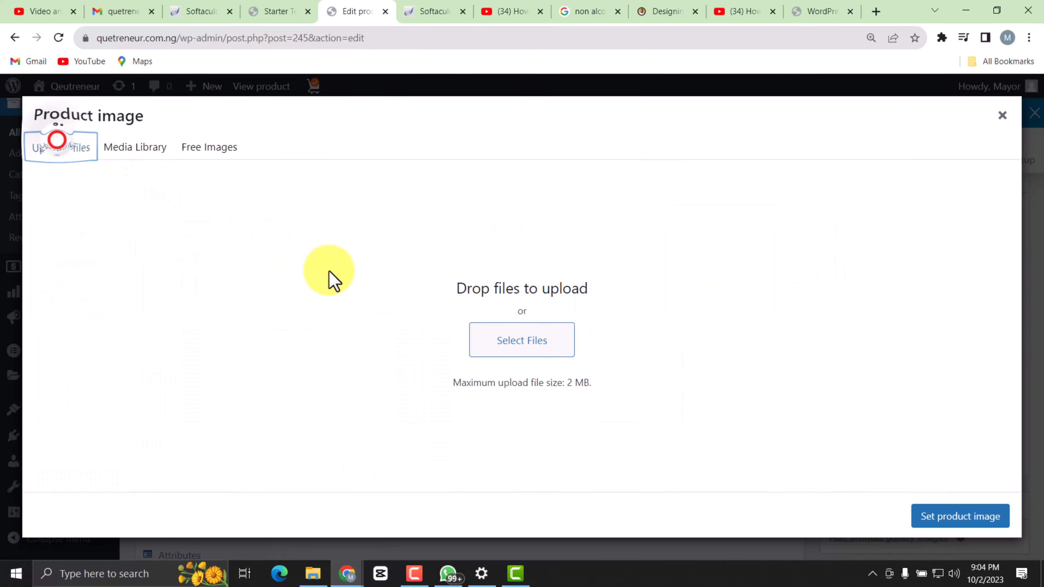
click(477, 340)
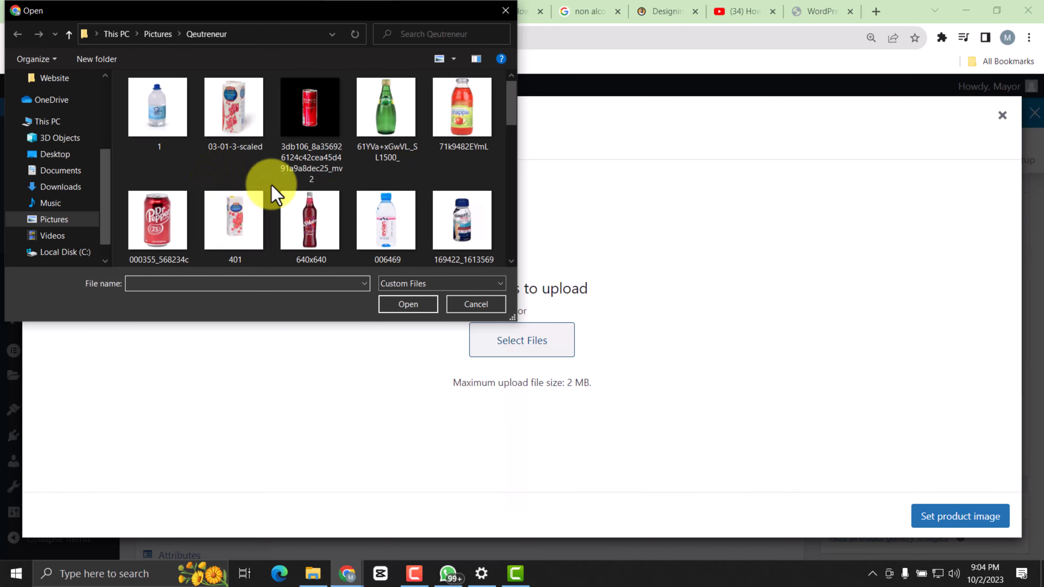
scroll(274, 189, down, 2)
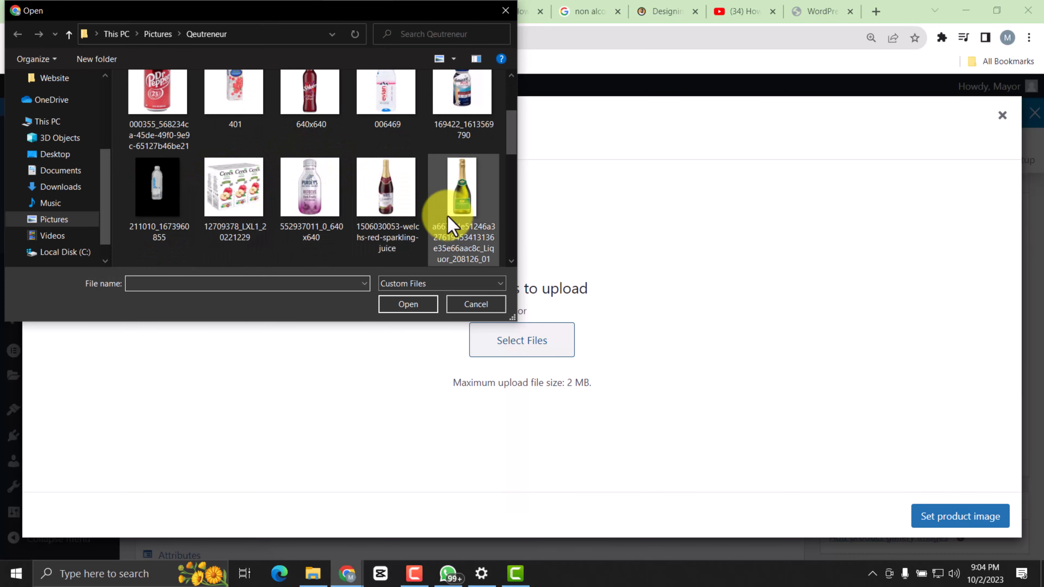
scroll(169, 119, up, 2)
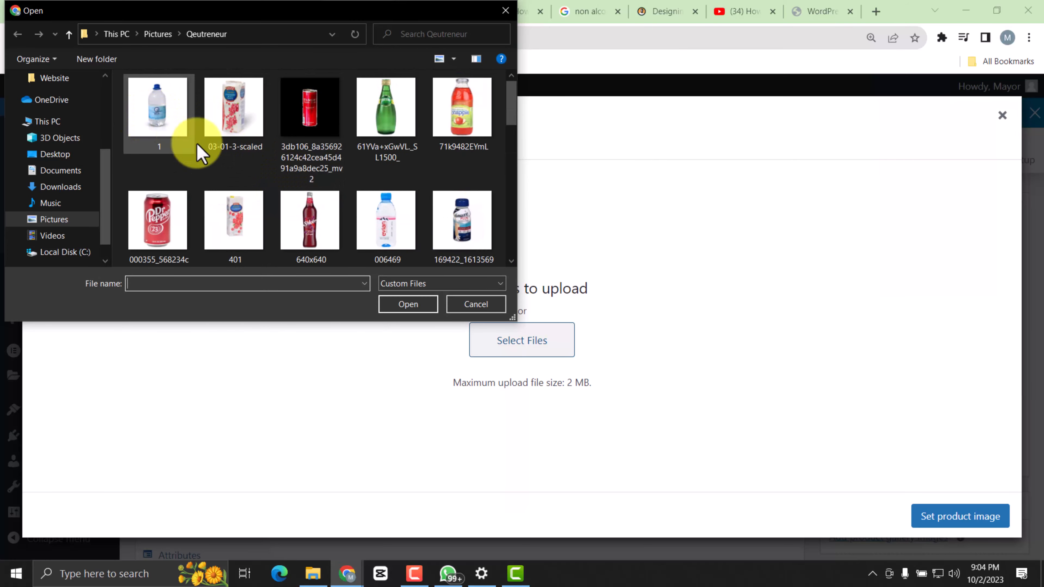
scroll(197, 144, down, 6)
double_click(235, 196)
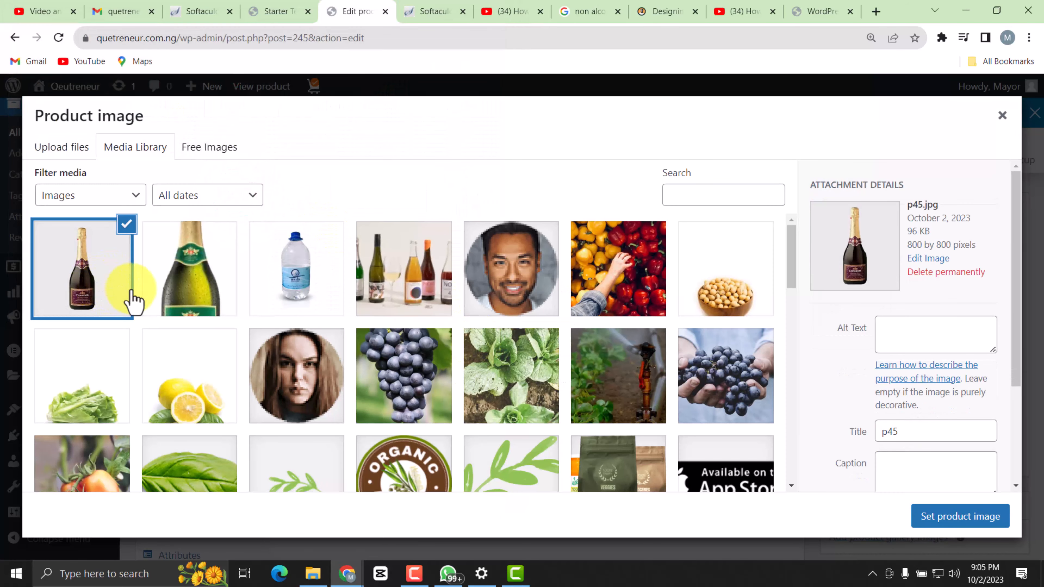
click(939, 519)
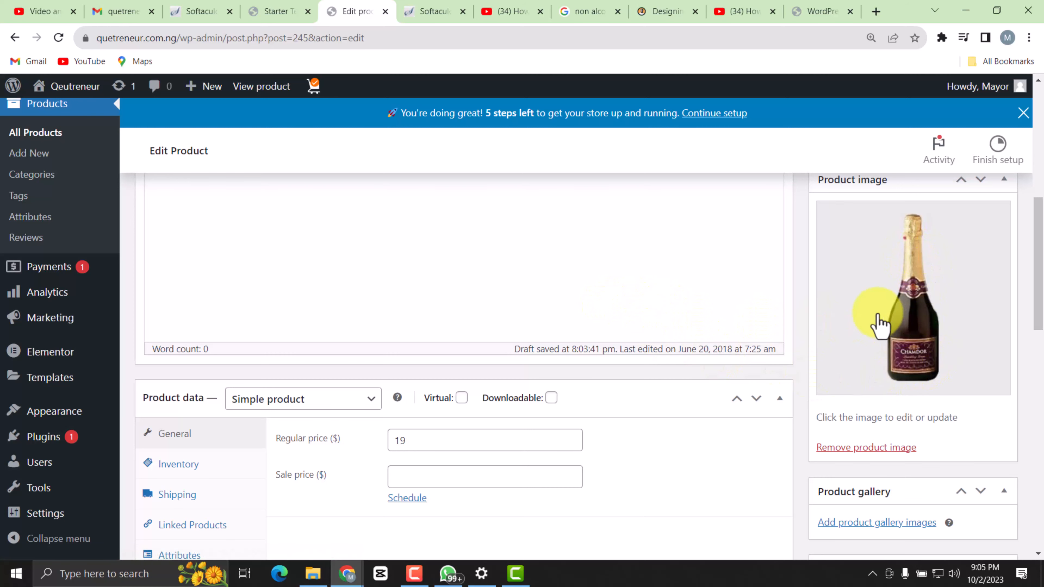
scroll(880, 321, up, 3)
scroll(799, 352, down, 3)
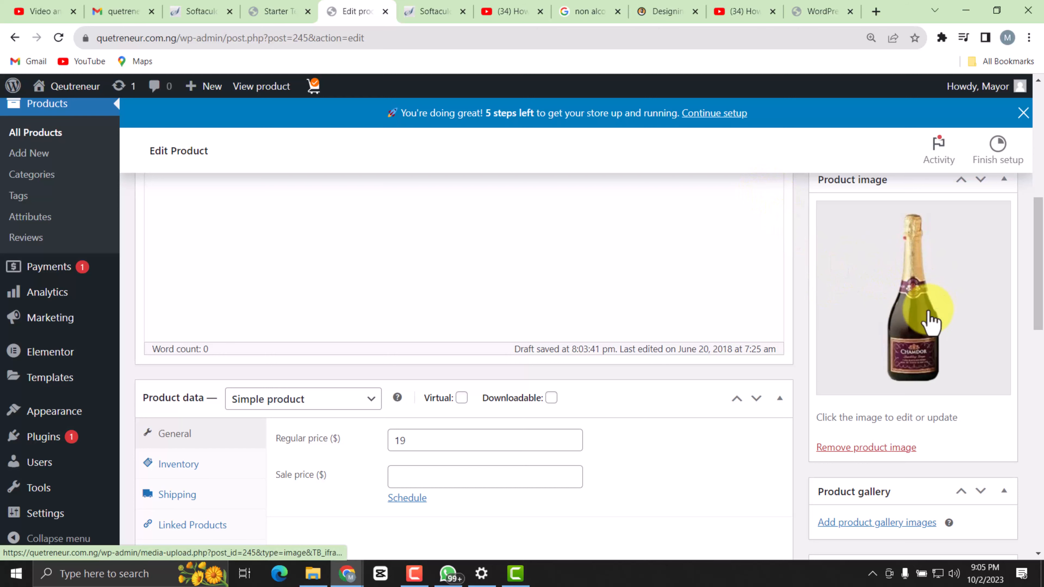
Search the web for "bg remover" in a new browser tab and open the remove.bg site.
click(872, 11)
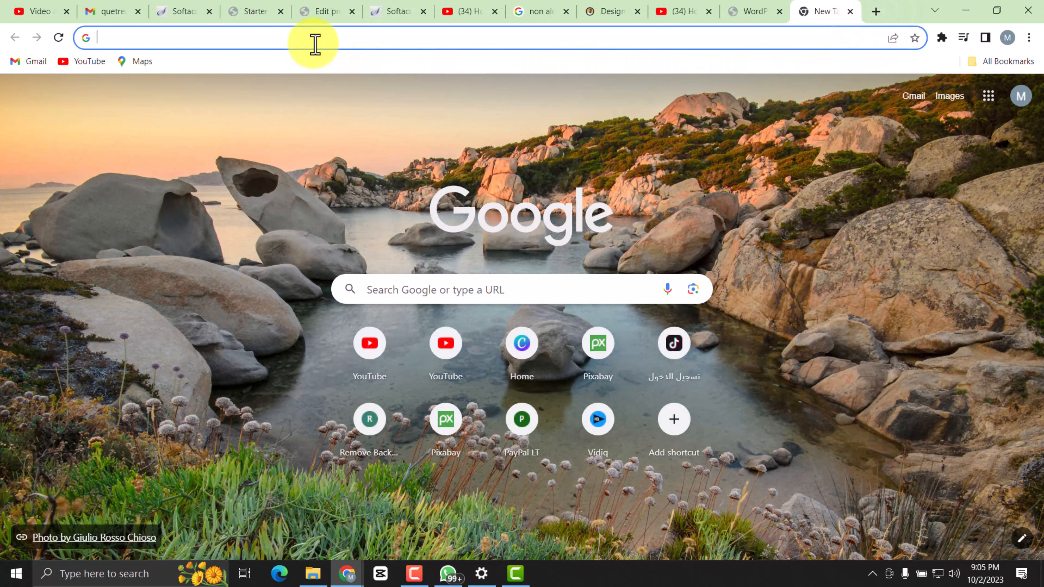
text(bg)
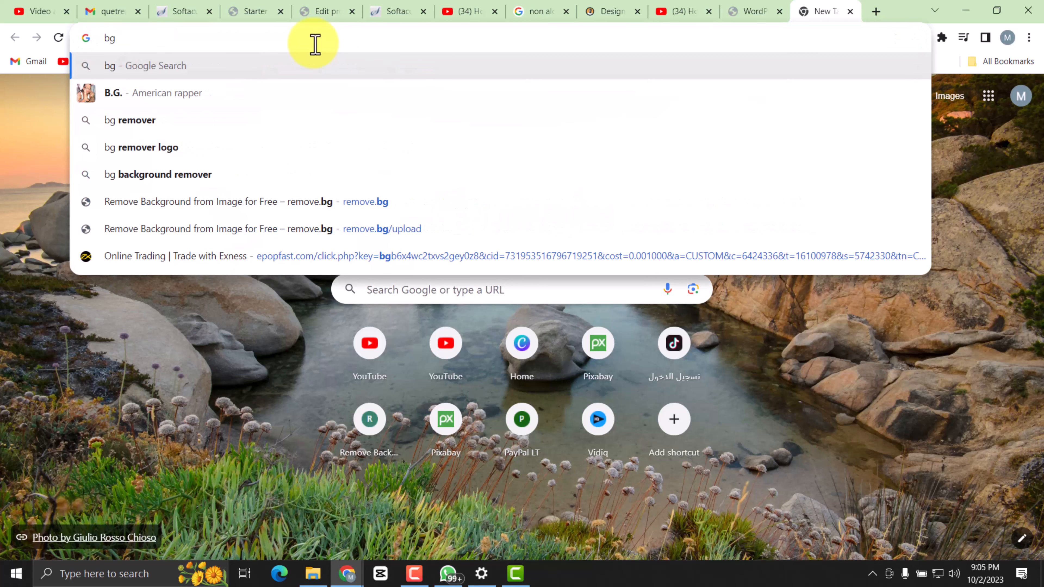
click(268, 120)
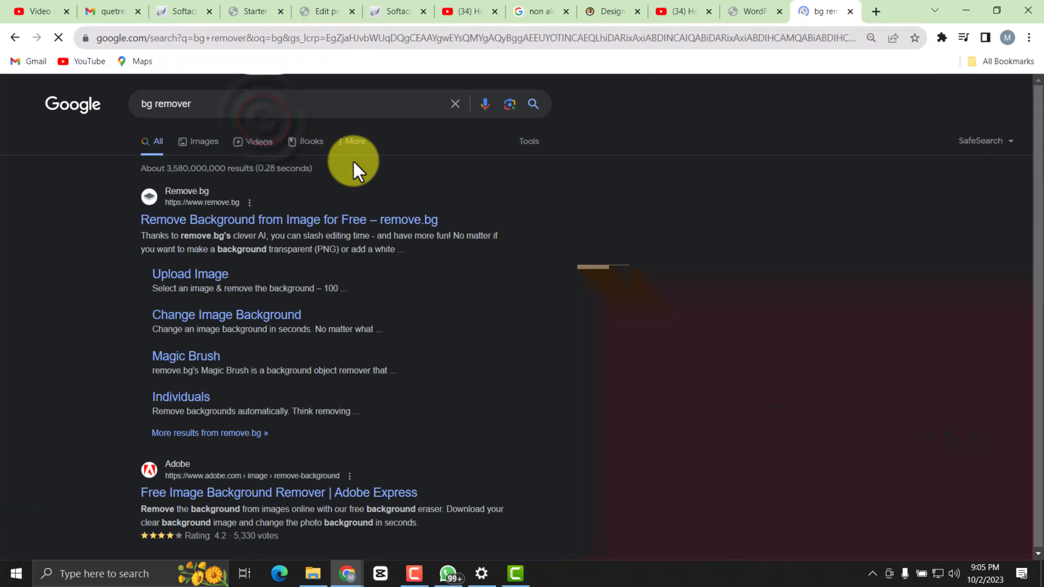
click(272, 220)
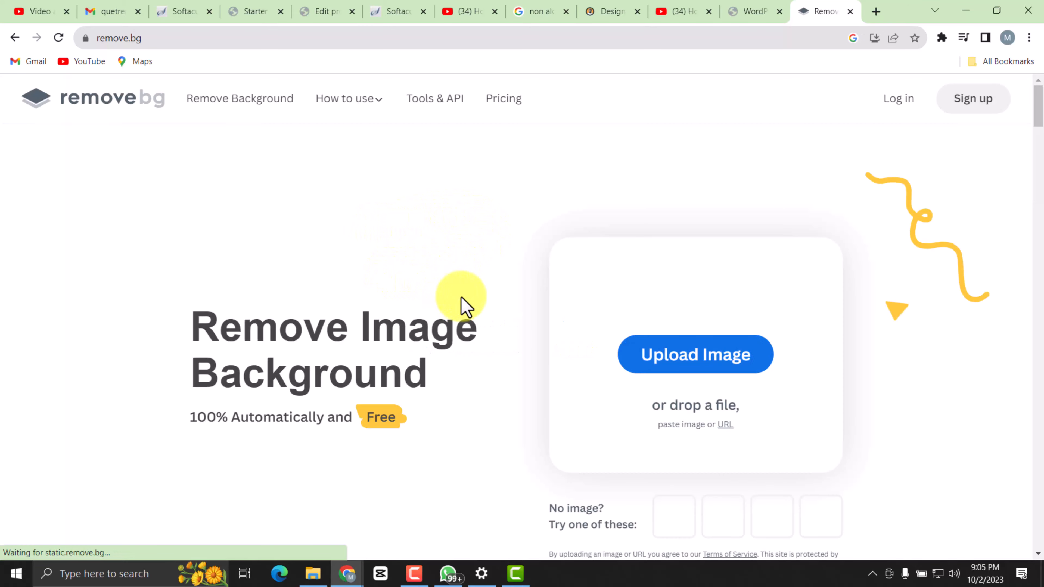
Upload the p45 picture from the Qeutreneur folder to remove.bg to strip its background.
click(697, 362)
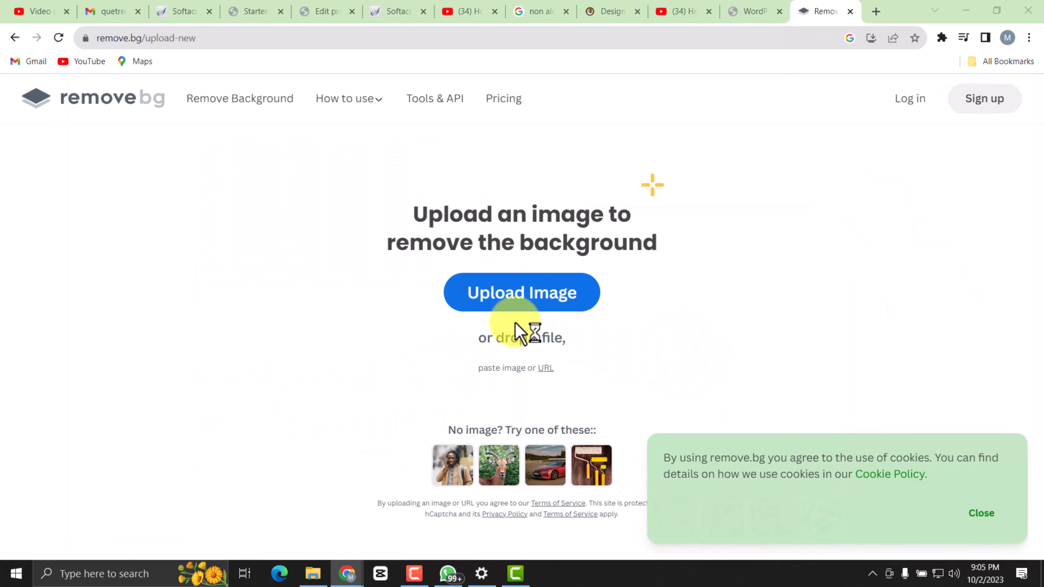
click(516, 306)
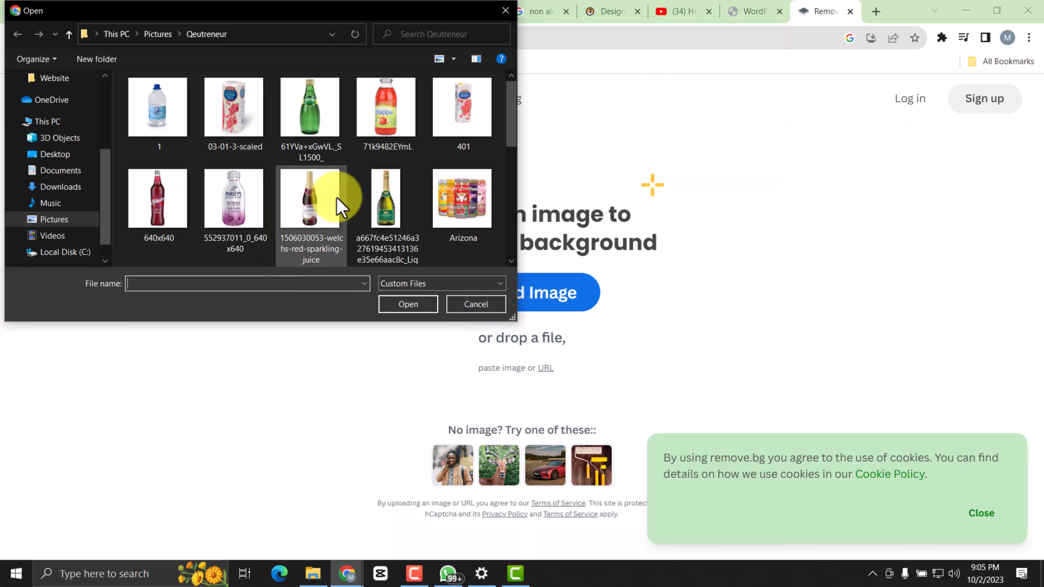
scroll(336, 211, down, 5)
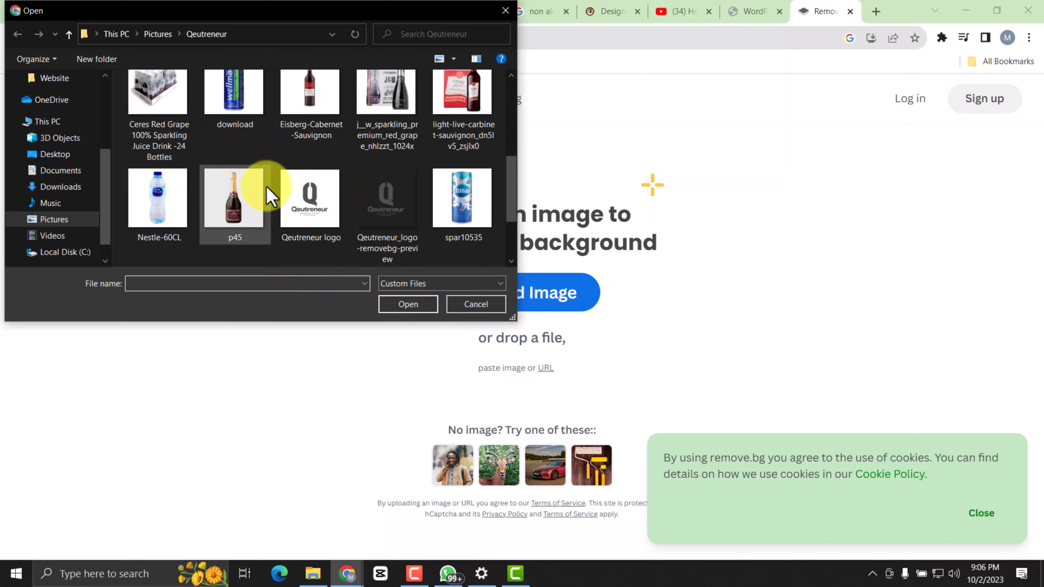
double_click(239, 204)
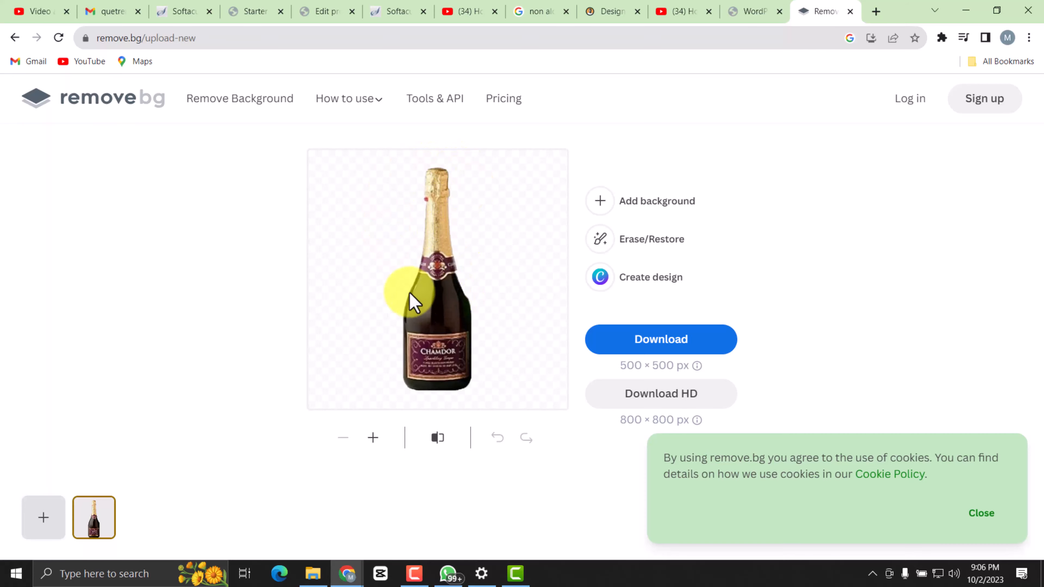
Download the background-free bottle image from remove.bg and return to the Chamdor product's edit page.
click(623, 349)
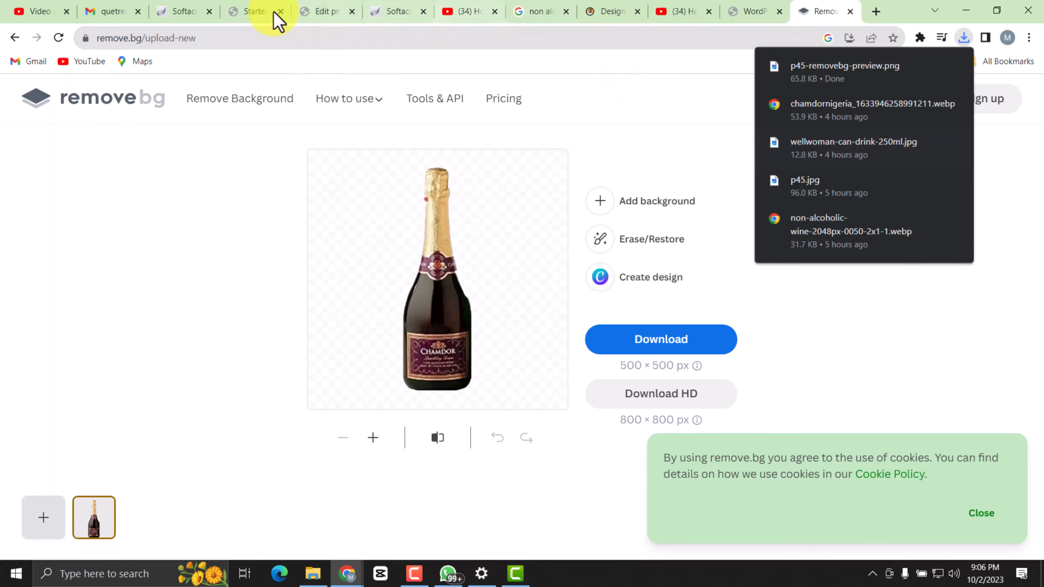
click(381, 14)
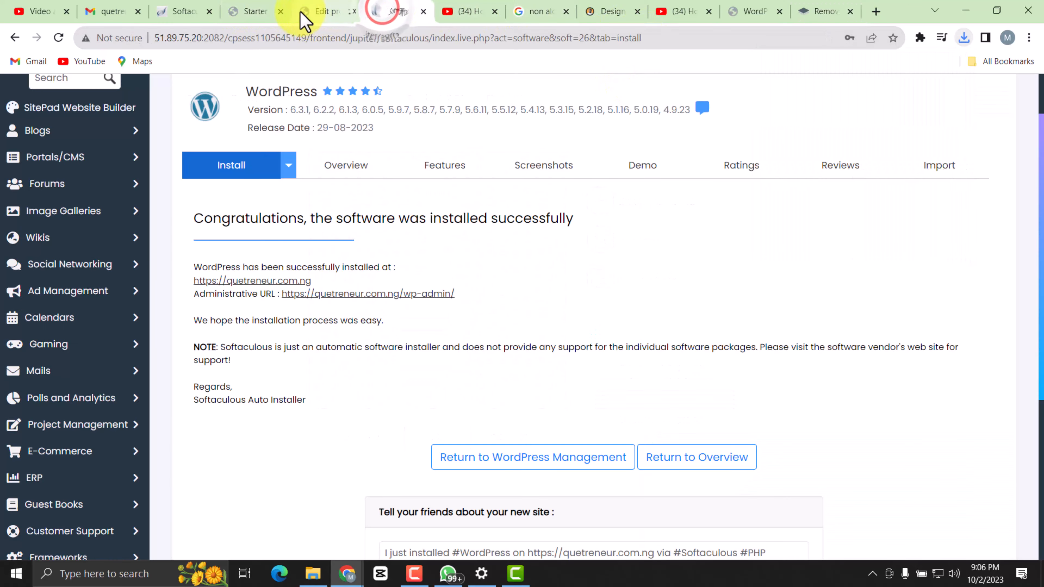
click(319, 19)
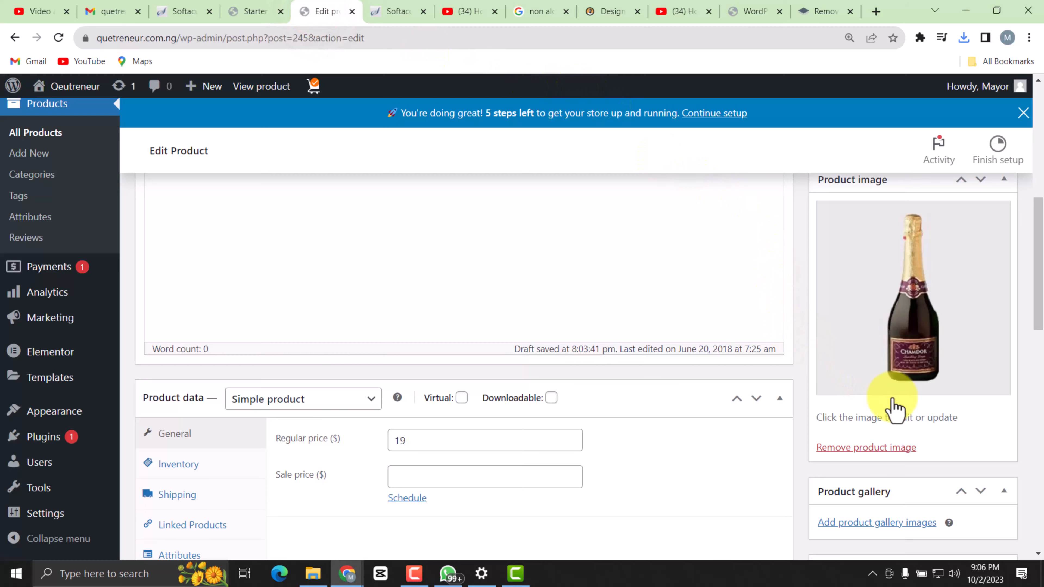
Upload p45-removebg-preview.png from the Downloads folder and set it as the product image in place of p45.jpg.
click(863, 377)
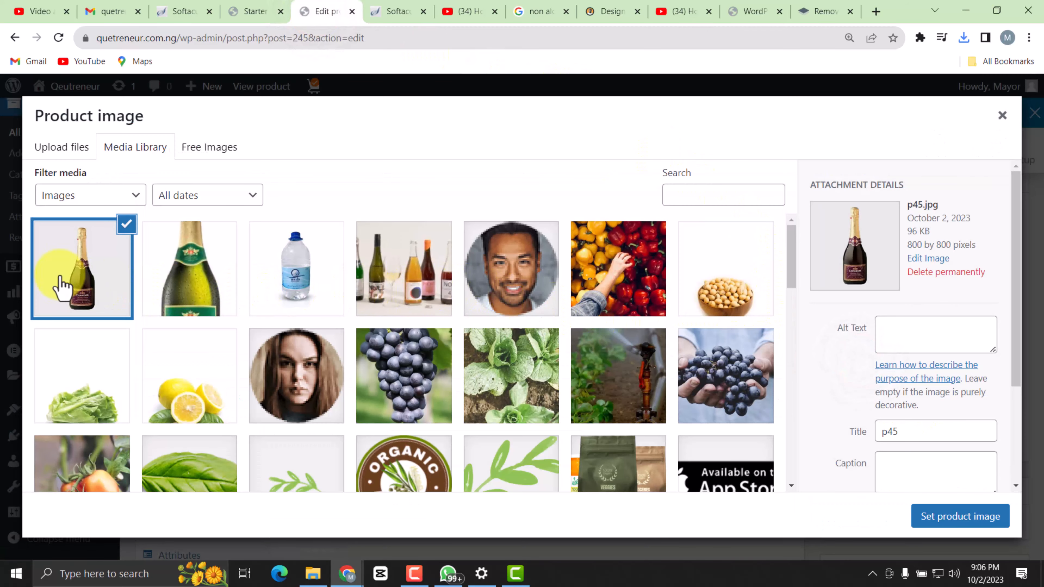
click(53, 146)
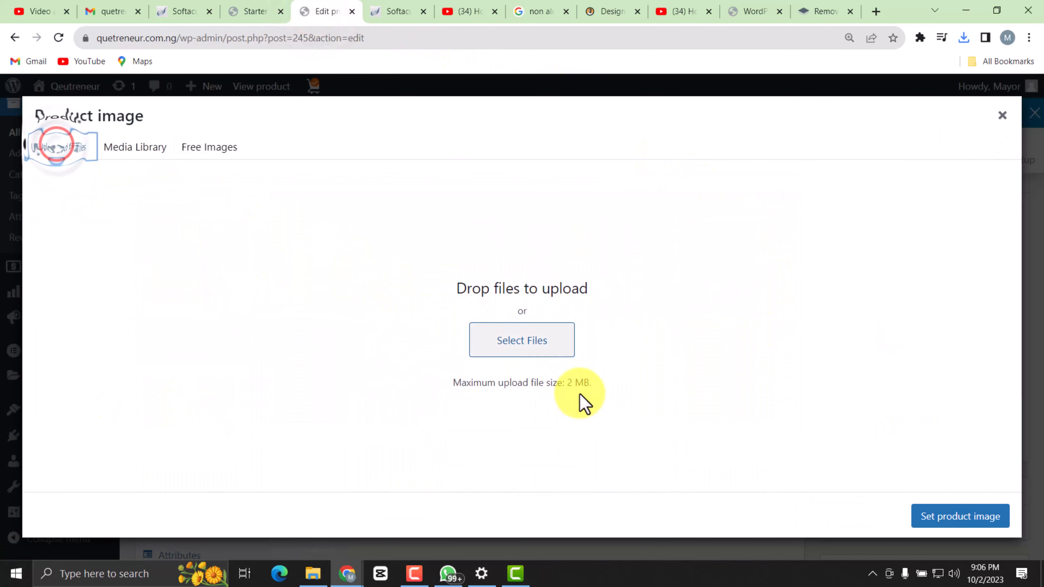
click(537, 340)
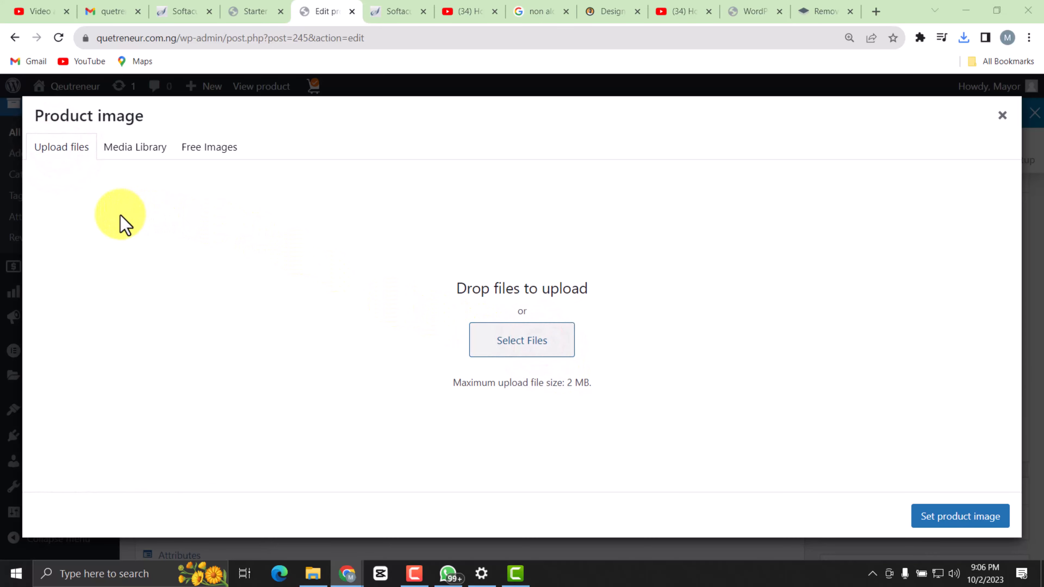
click(76, 183)
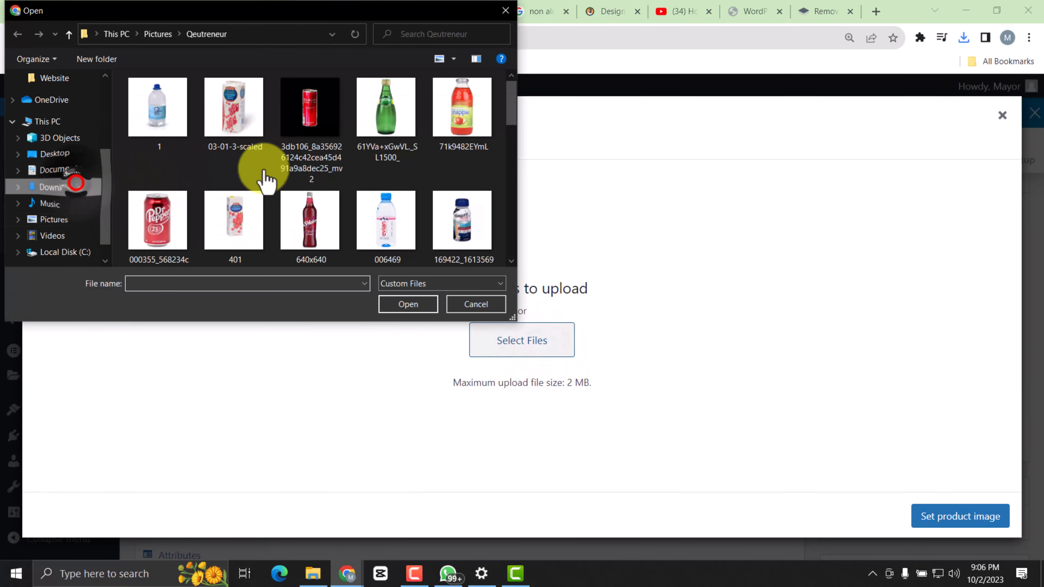
double_click(224, 119)
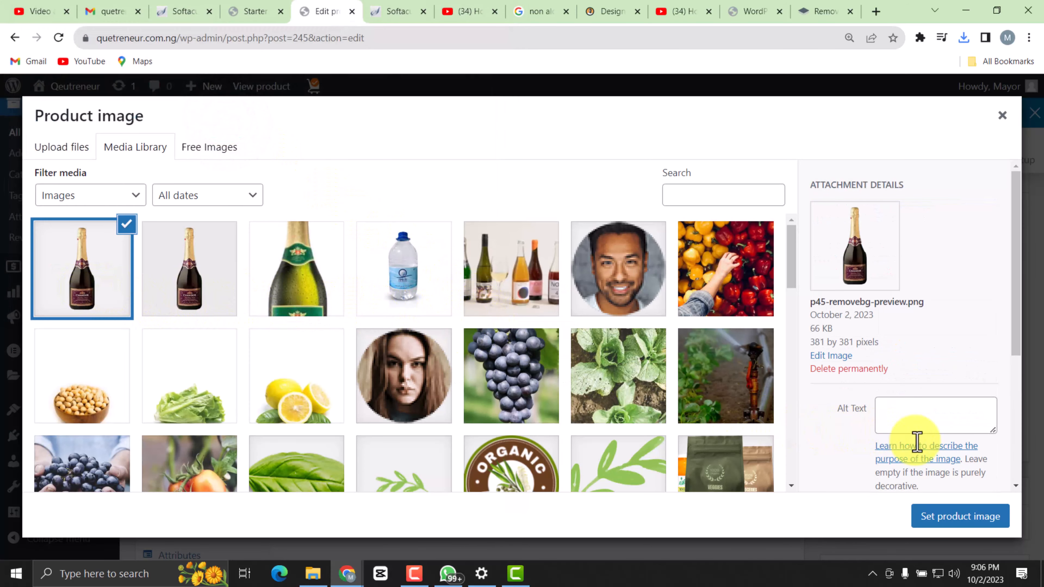
click(945, 516)
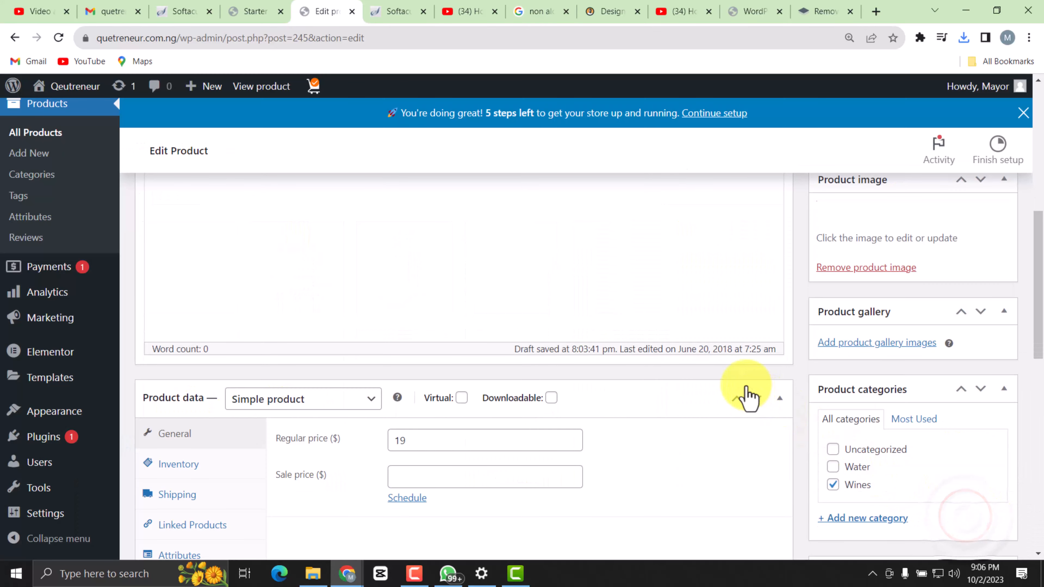
Review the product's new image, price data, gallery, categories, tags, short description and Astra settings.
scroll(897, 316, up, 2)
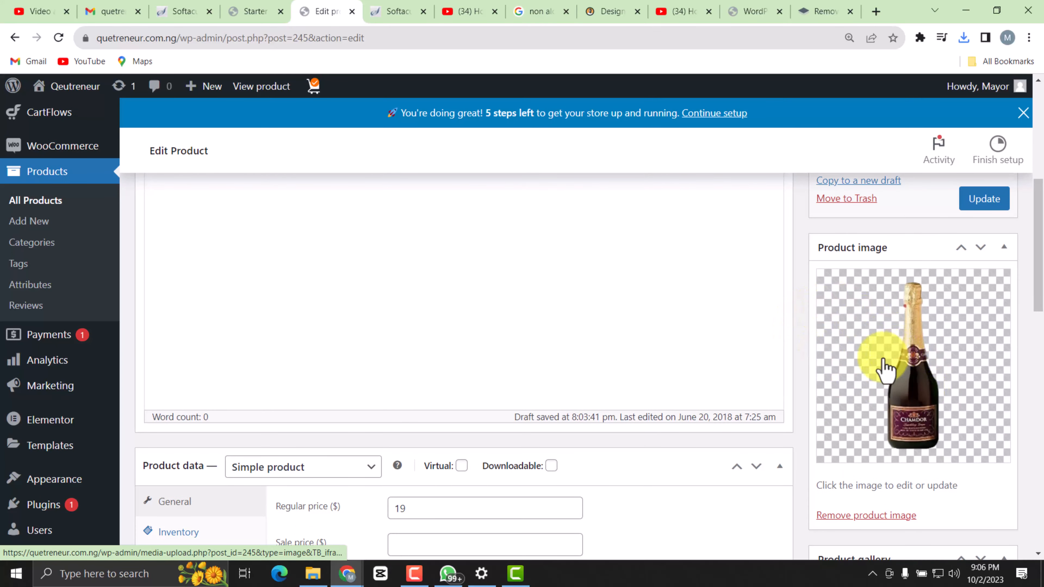
scroll(834, 343, up, 5)
scroll(834, 343, down, 5)
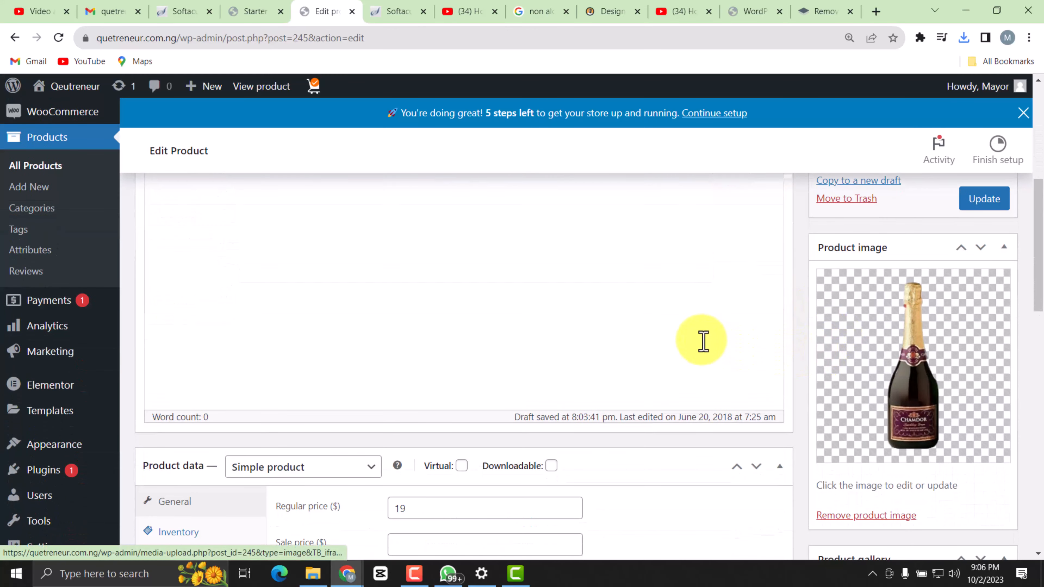
scroll(900, 411, down, 10)
scroll(898, 496, down, 7)
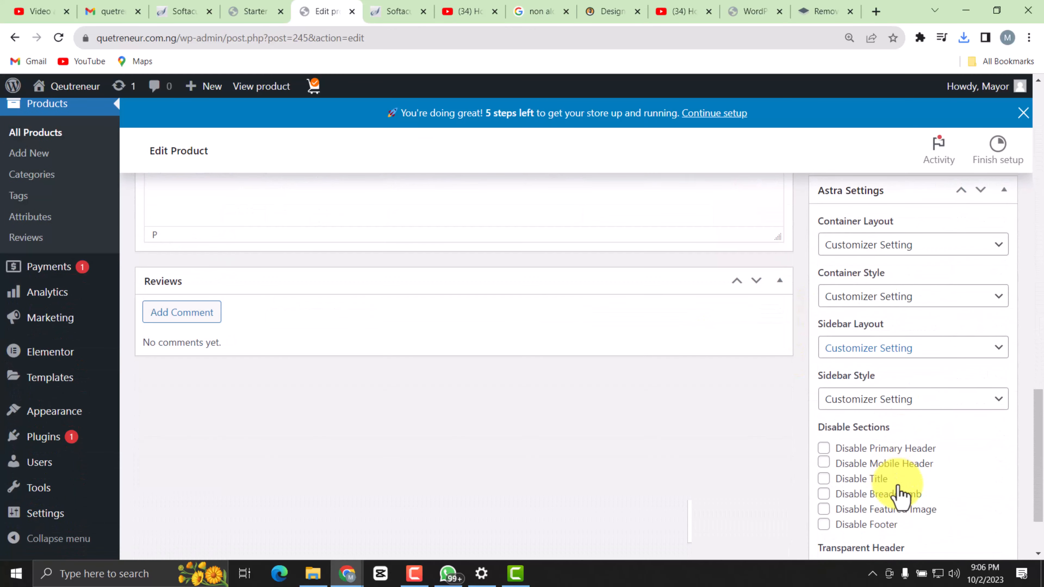
scroll(915, 296, up, 7)
scroll(916, 296, up, 7)
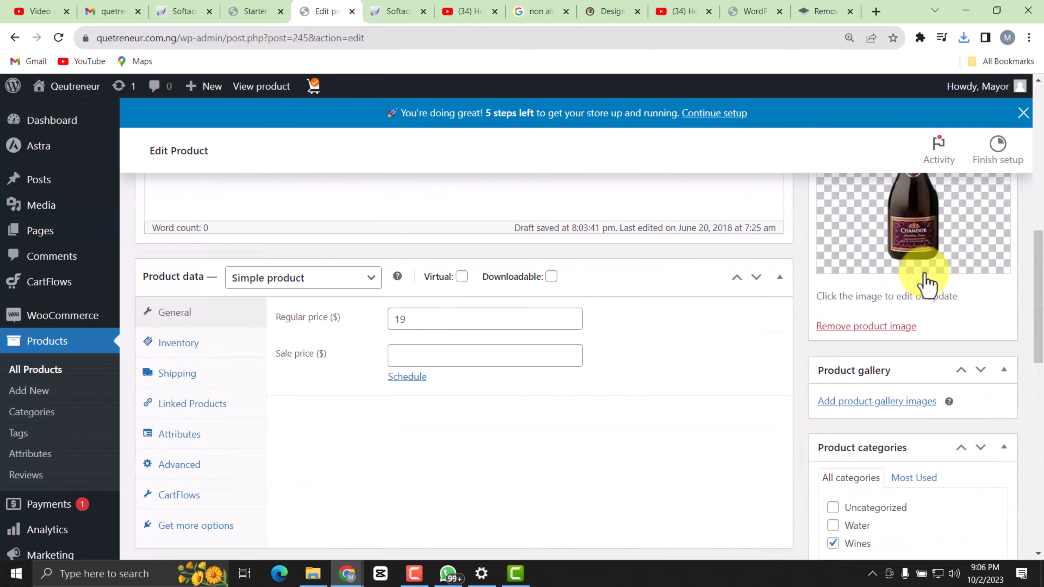
scroll(897, 429, down, 2)
scroll(890, 439, down, 1)
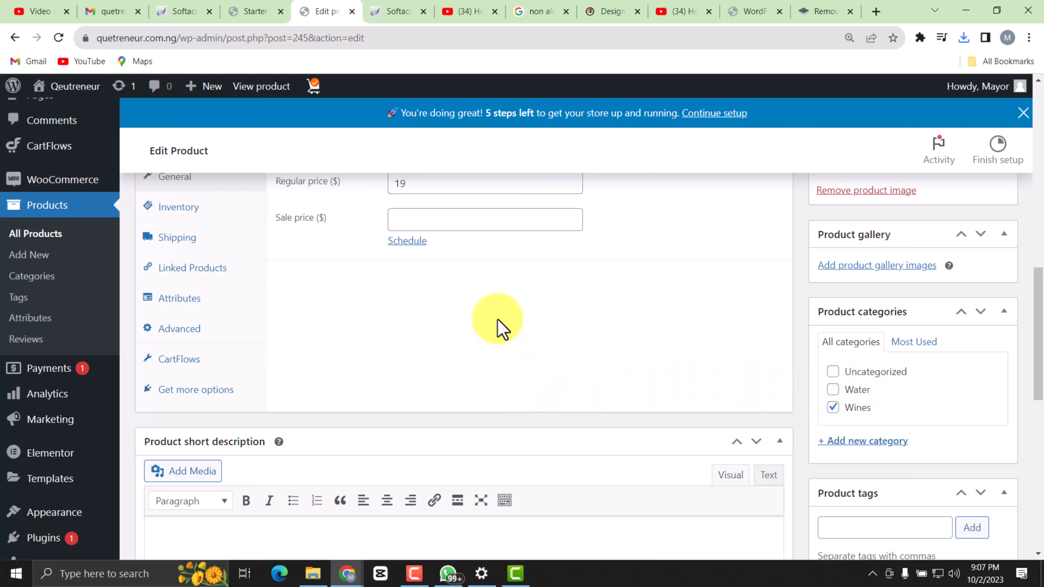
scroll(431, 280, up, 5)
scroll(843, 331, down, 7)
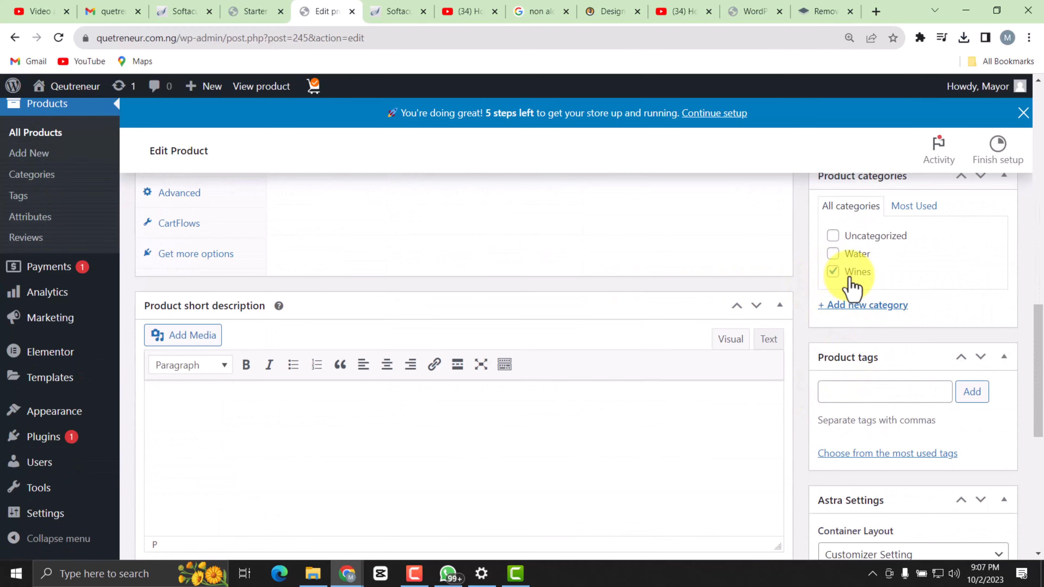
scroll(647, 280, up, 3)
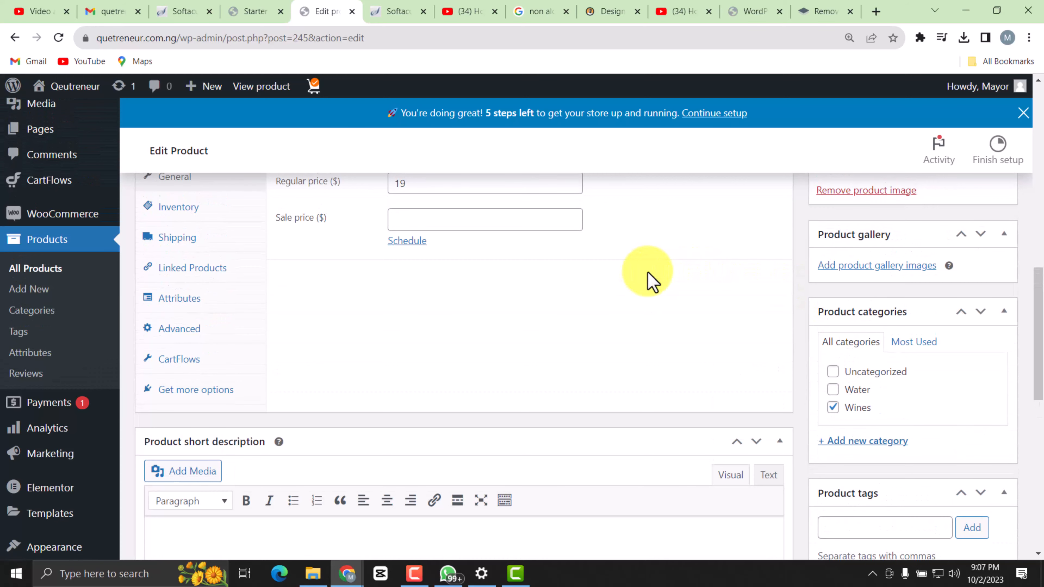
Keep only the Wines category assigned to the product and update the published product.
click(833, 391)
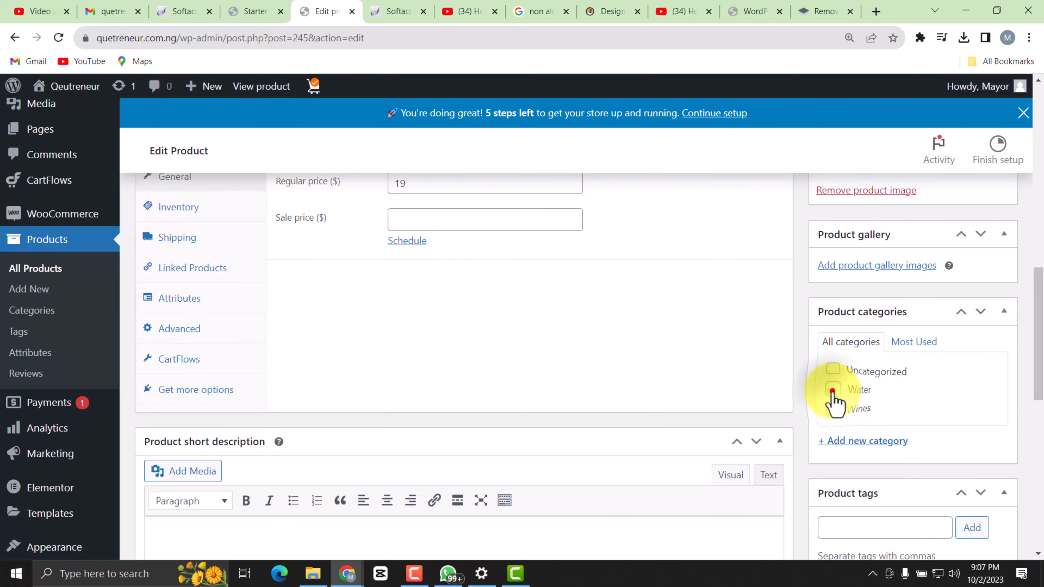
click(835, 372)
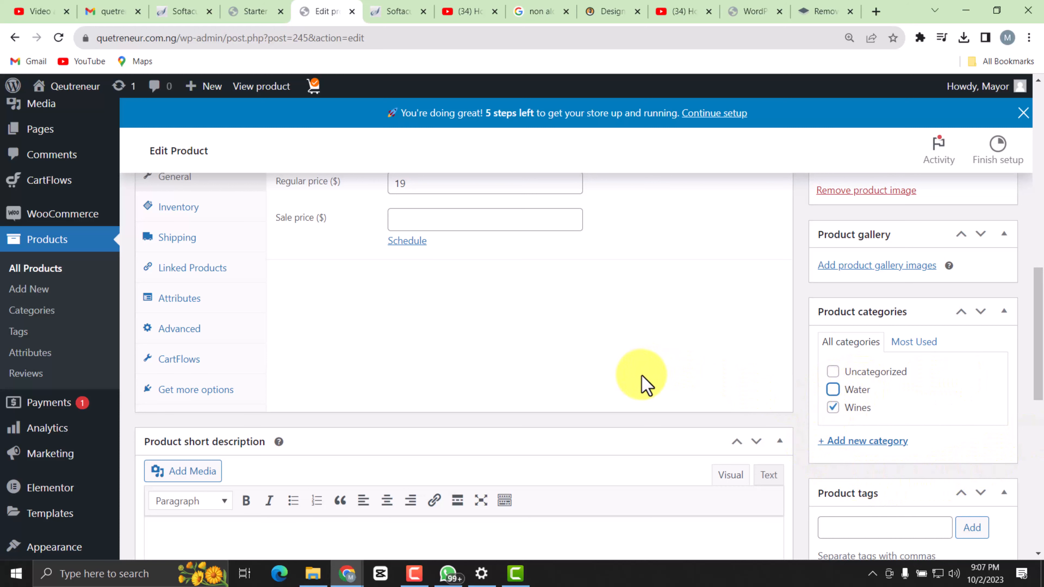
scroll(675, 396, down, 8)
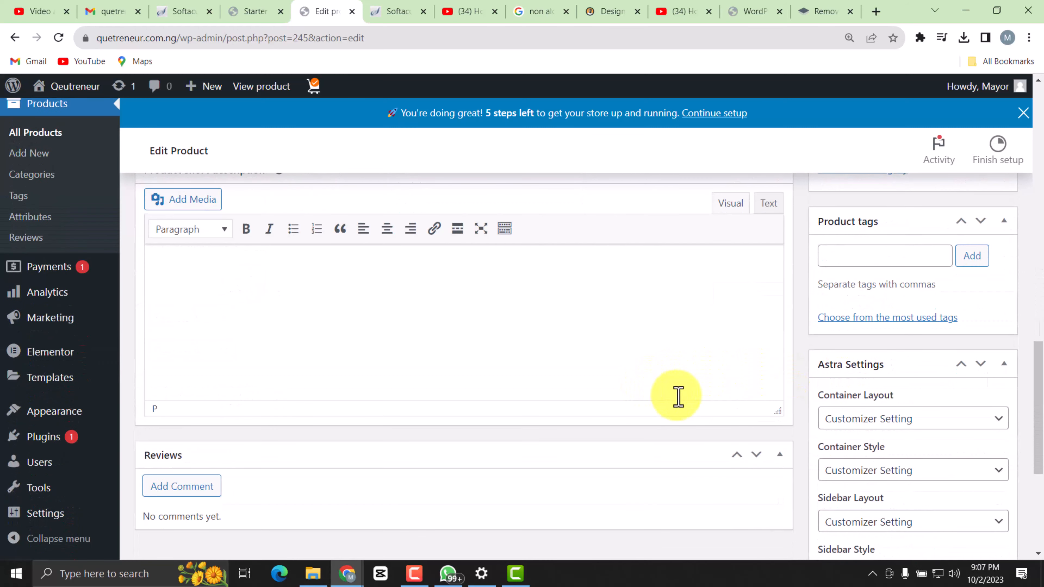
scroll(857, 335, up, 10)
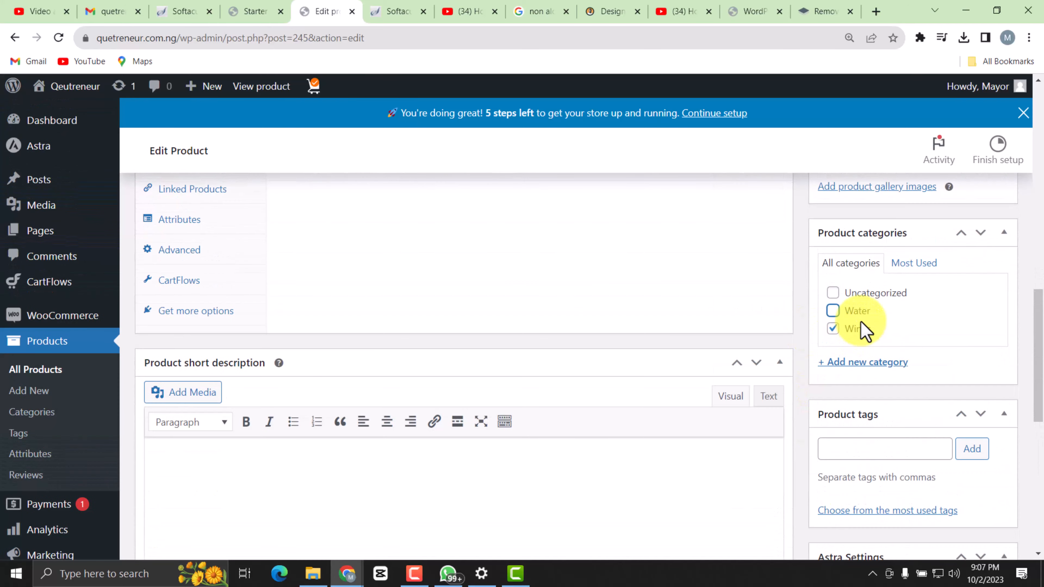
scroll(877, 325, up, 4)
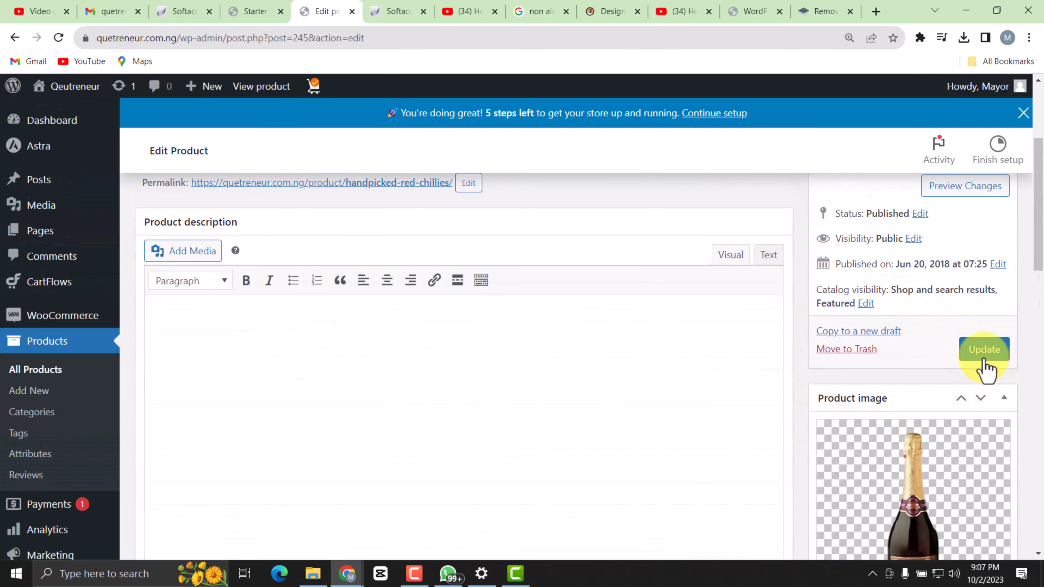
click(980, 350)
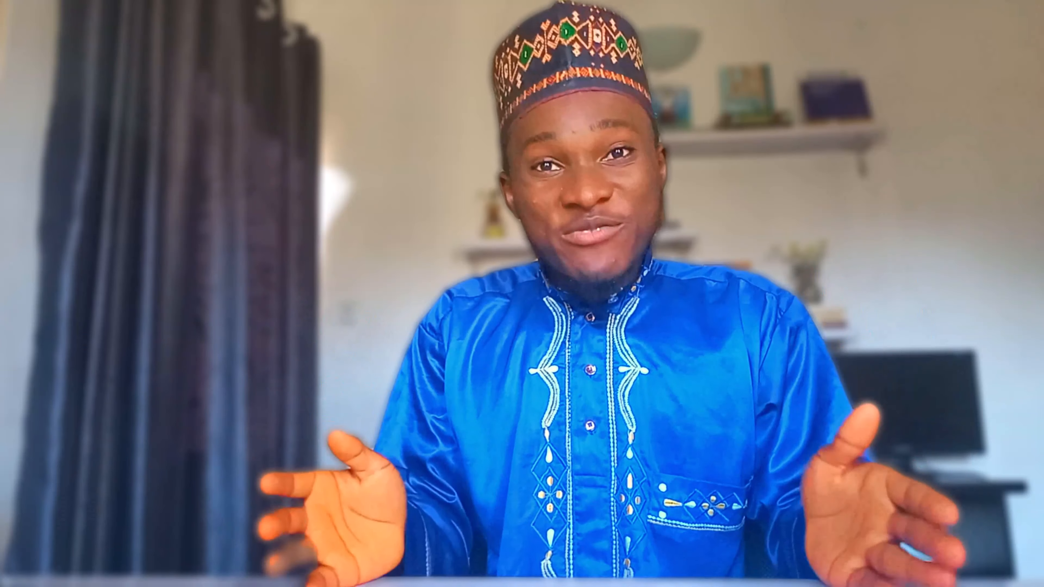
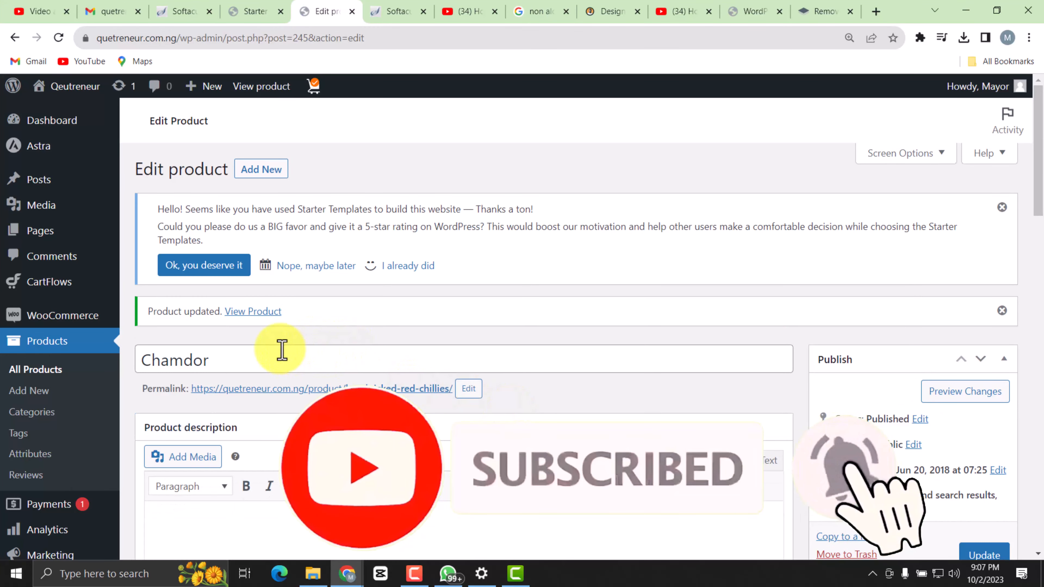
Open the form for adding a new product and review its publish, image, gallery, category, tag and price sections.
scroll(493, 341, down, 3)
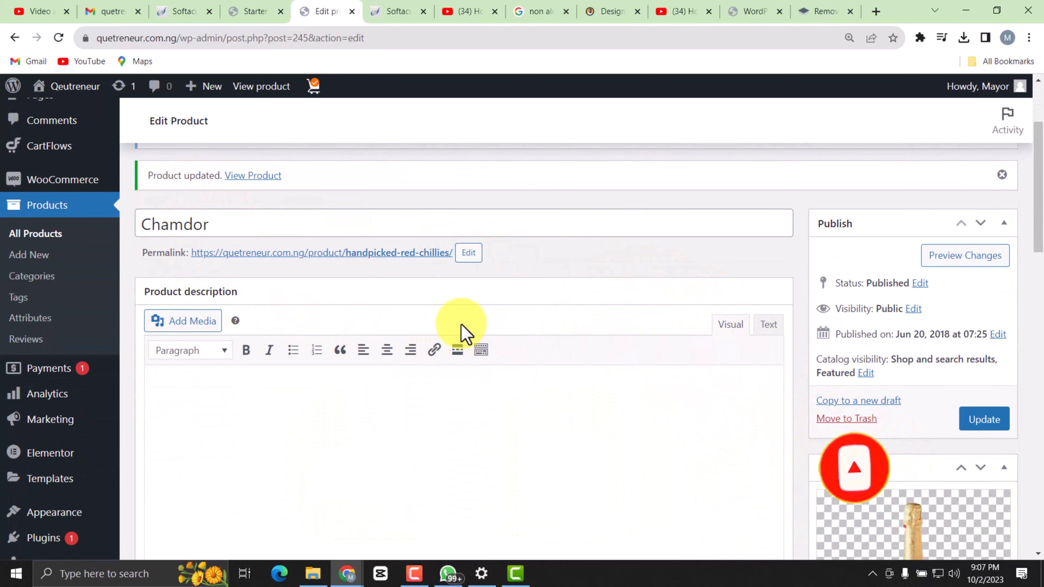
scroll(345, 304, up, 3)
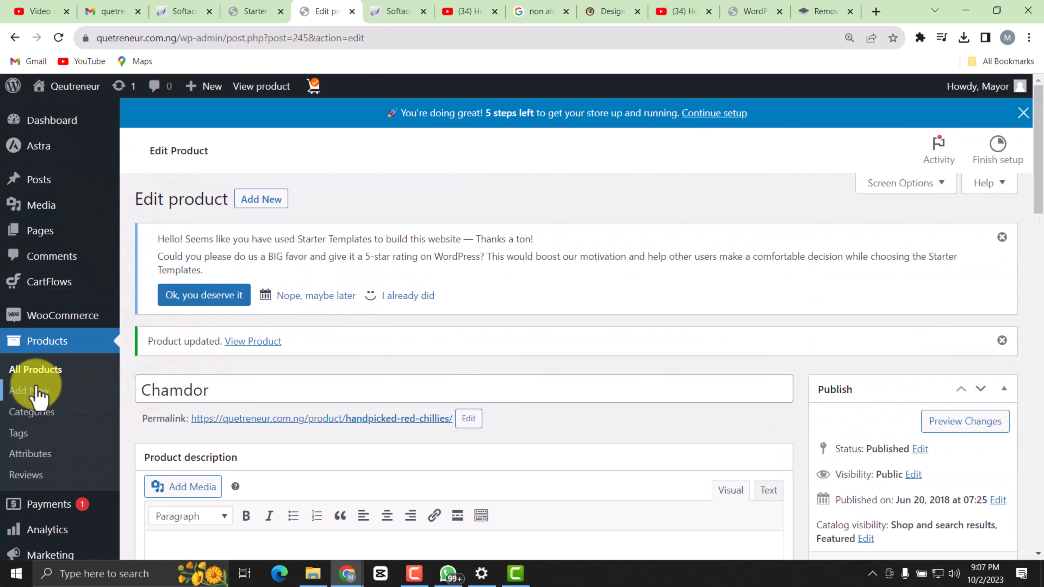
scroll(511, 372, down, 2)
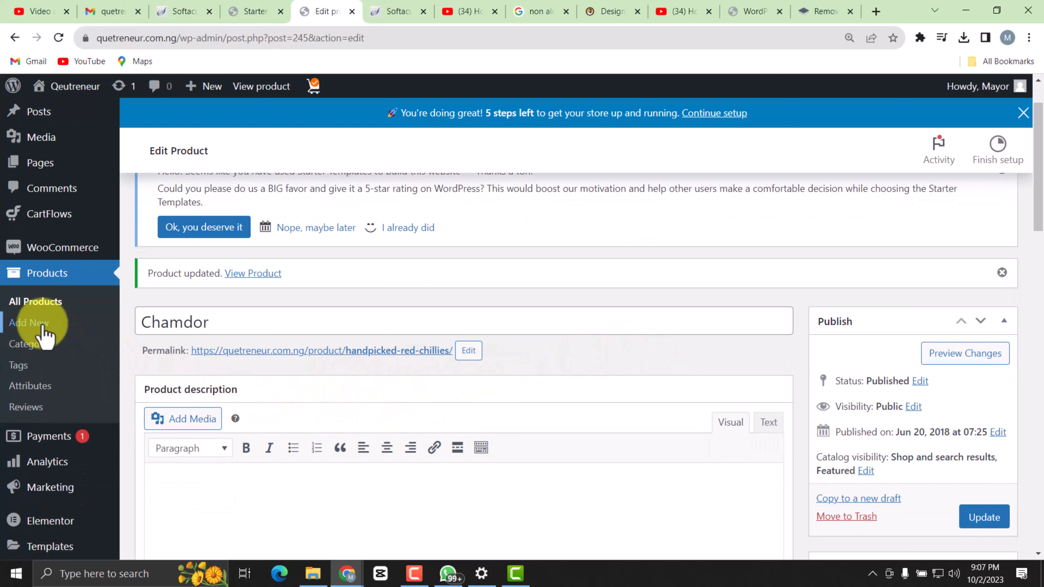
click(27, 323)
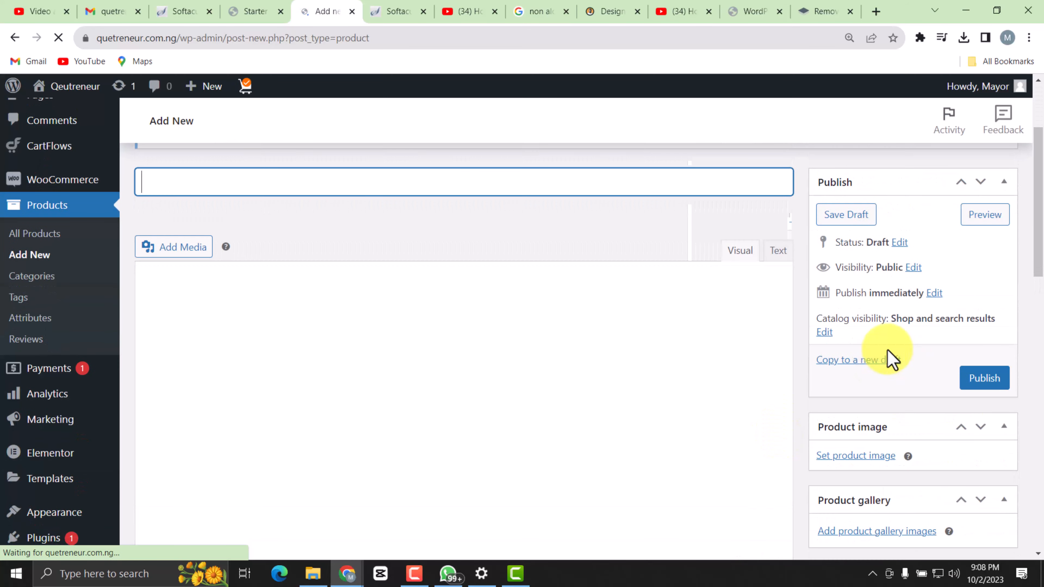
scroll(988, 459, down, 10)
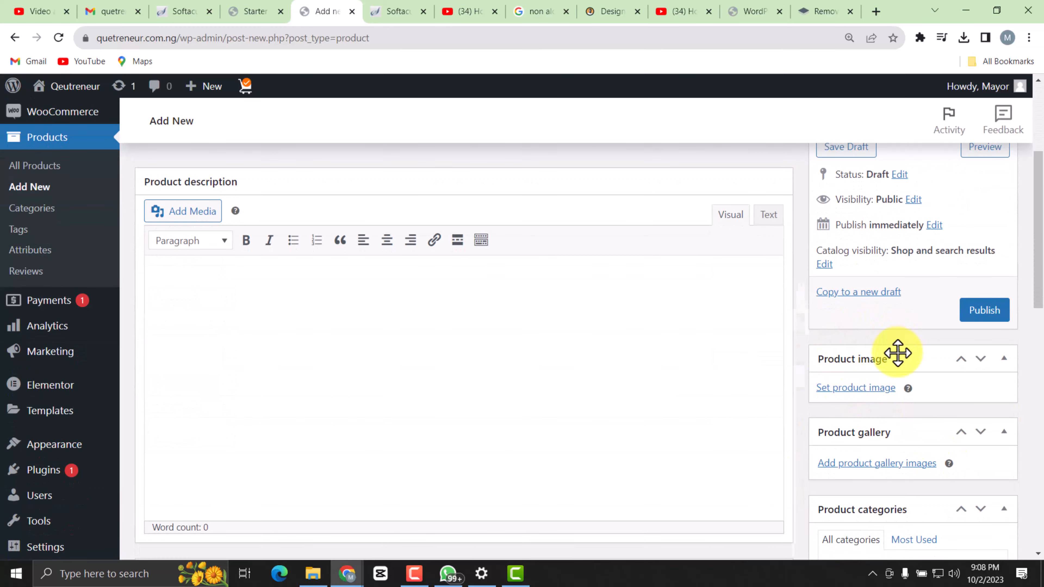
scroll(859, 416, down, 3)
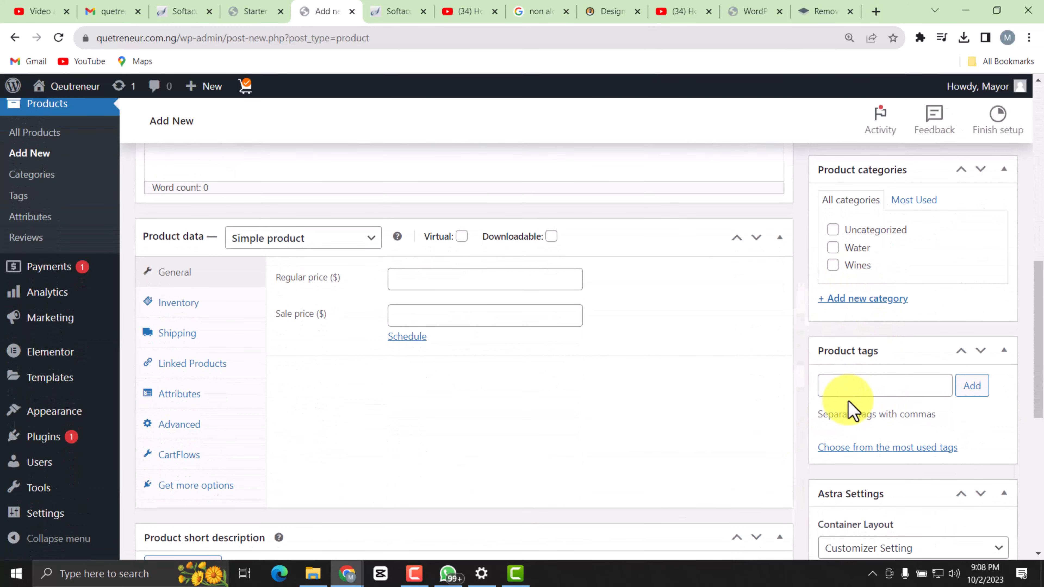
scroll(822, 424, down, 5)
scroll(698, 419, up, 10)
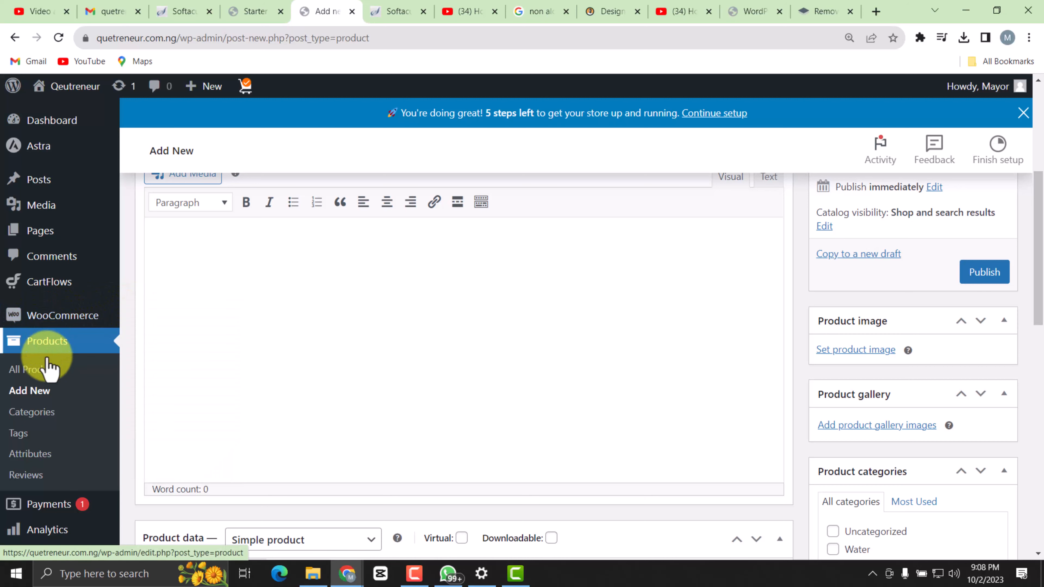
Return to the full product list and look over the Chamdor entry and the remaining demo products.
click(45, 369)
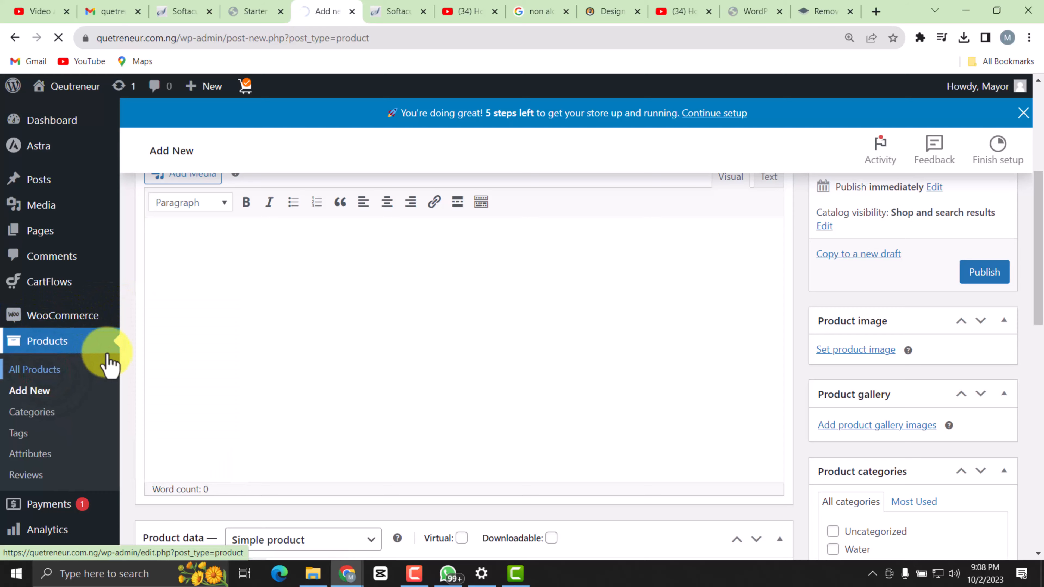
scroll(243, 368, down, 3)
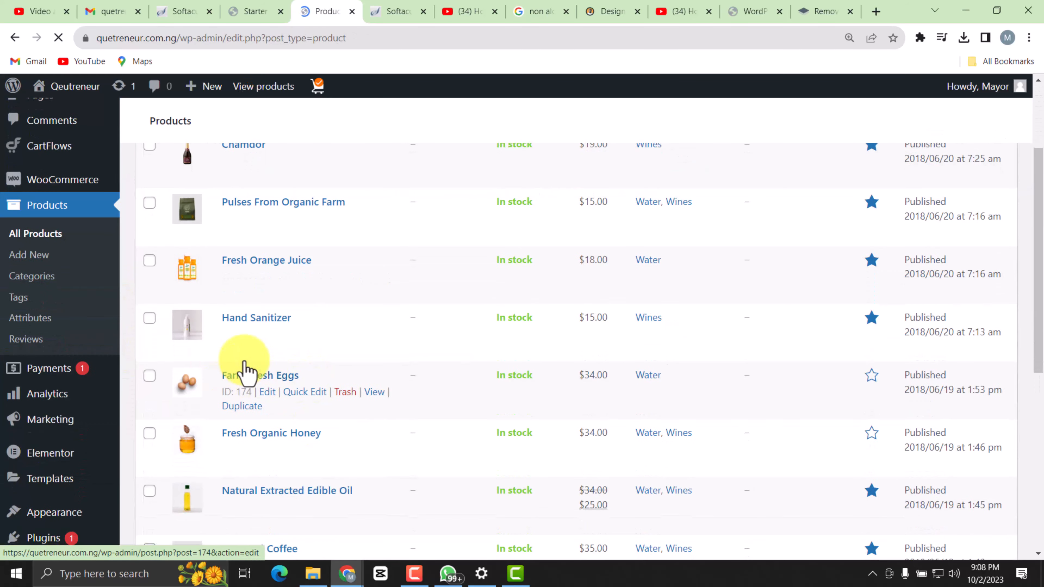
scroll(413, 405, up, 3)
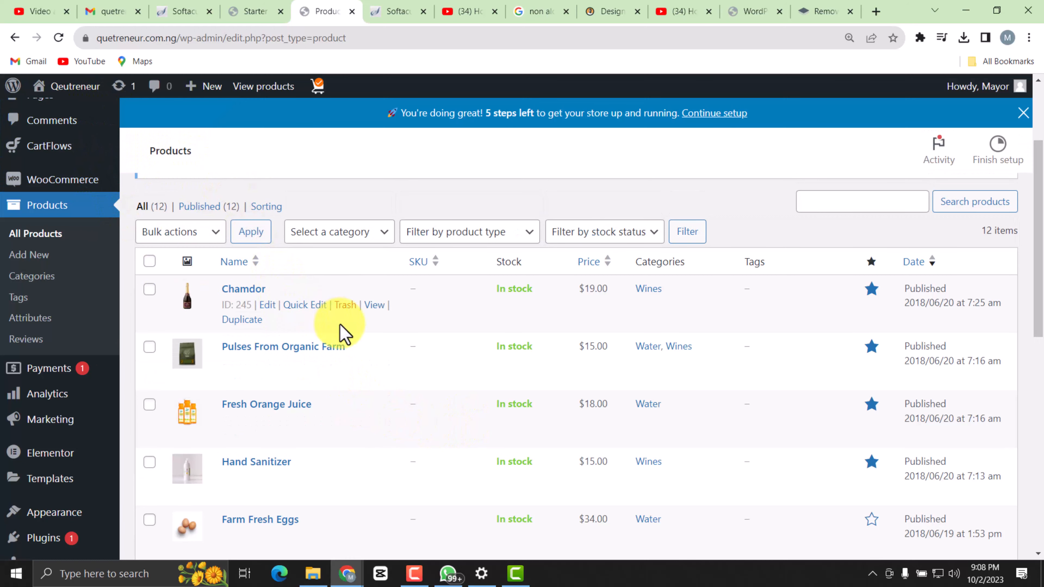
Visit the live site's home page and examine its hero banner, feature boxes, Best Selling and Trending Products sections, and footer.
mouse_move(84, 96)
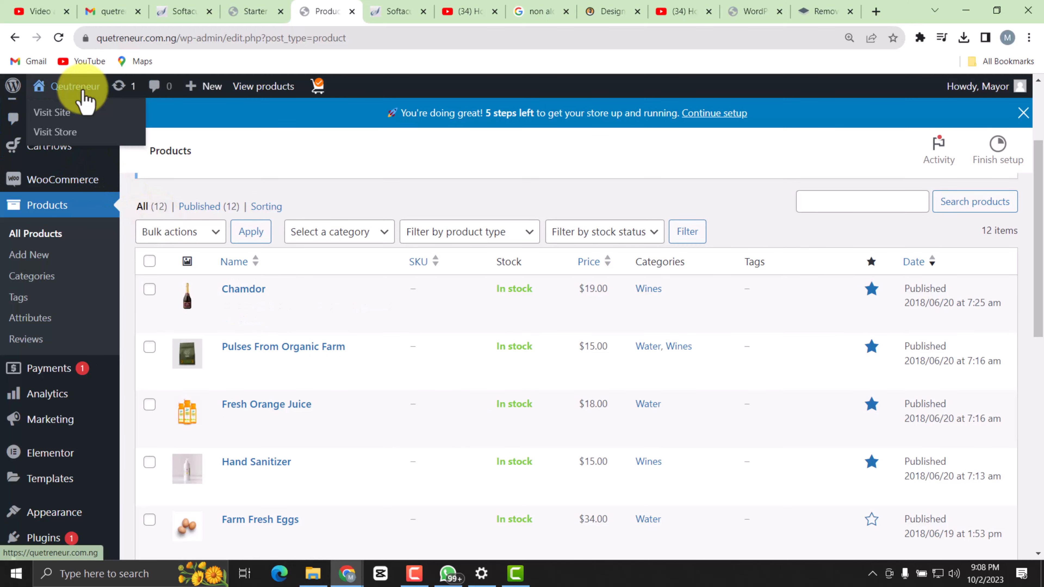
click(60, 110)
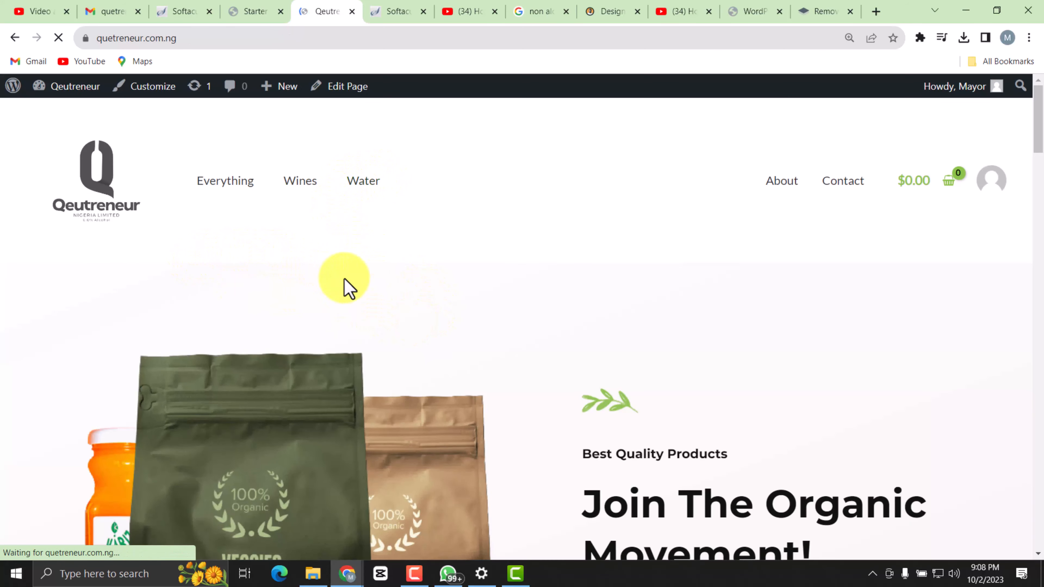
scroll(429, 312, down, 12)
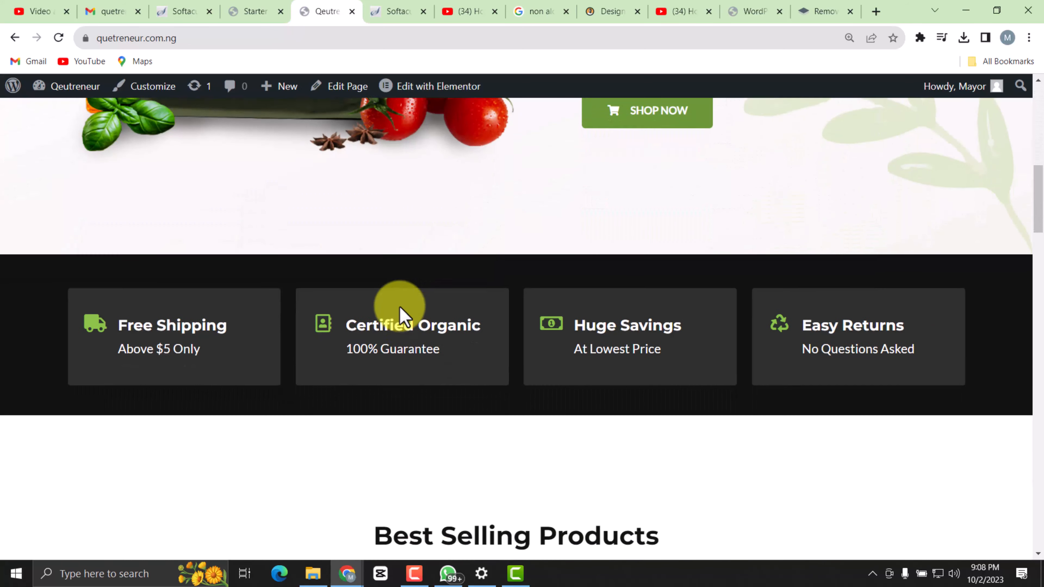
scroll(388, 317, down, 15)
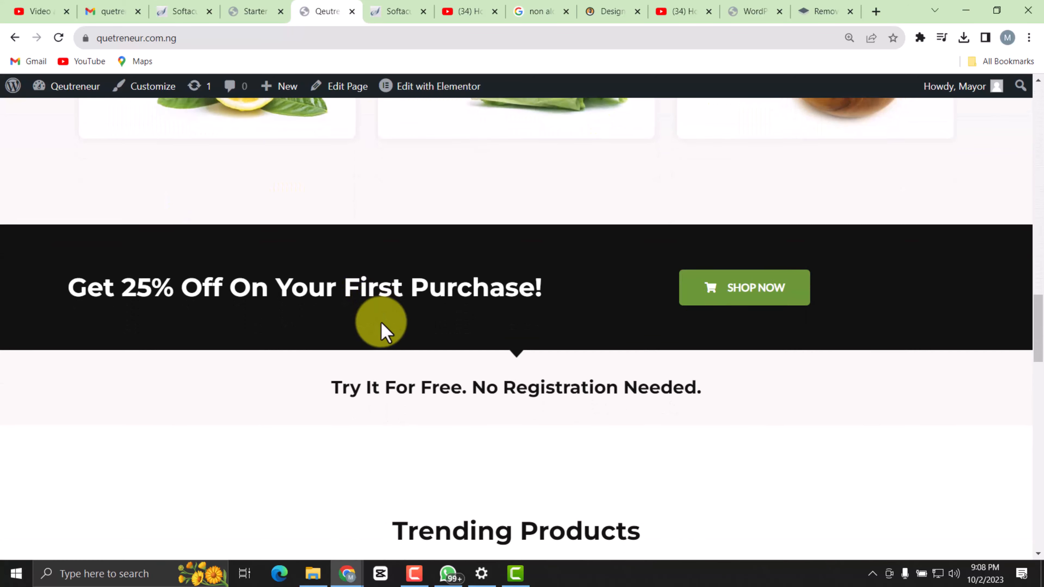
scroll(417, 342, down, 15)
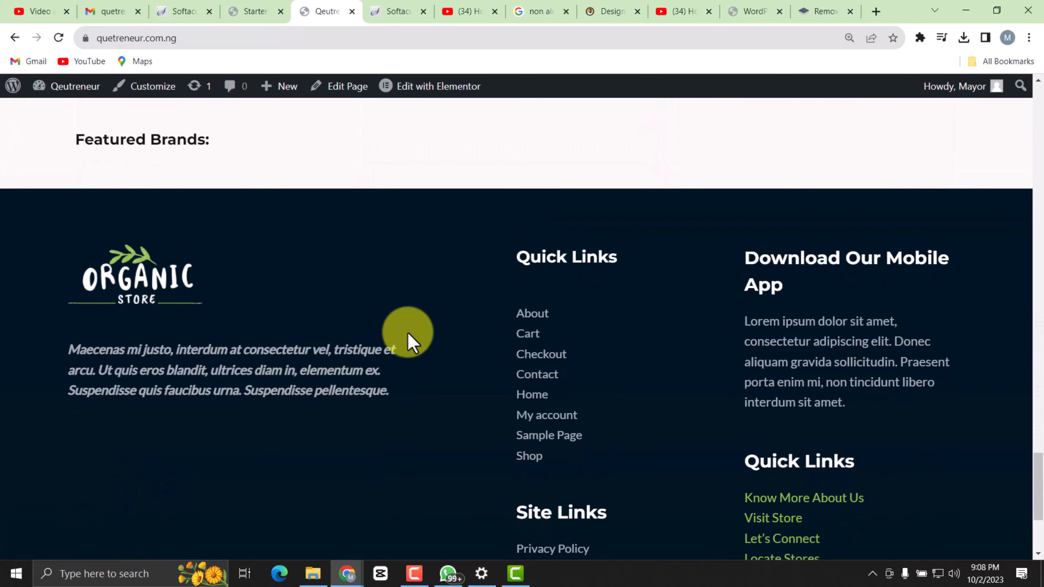
scroll(407, 329, up, 20)
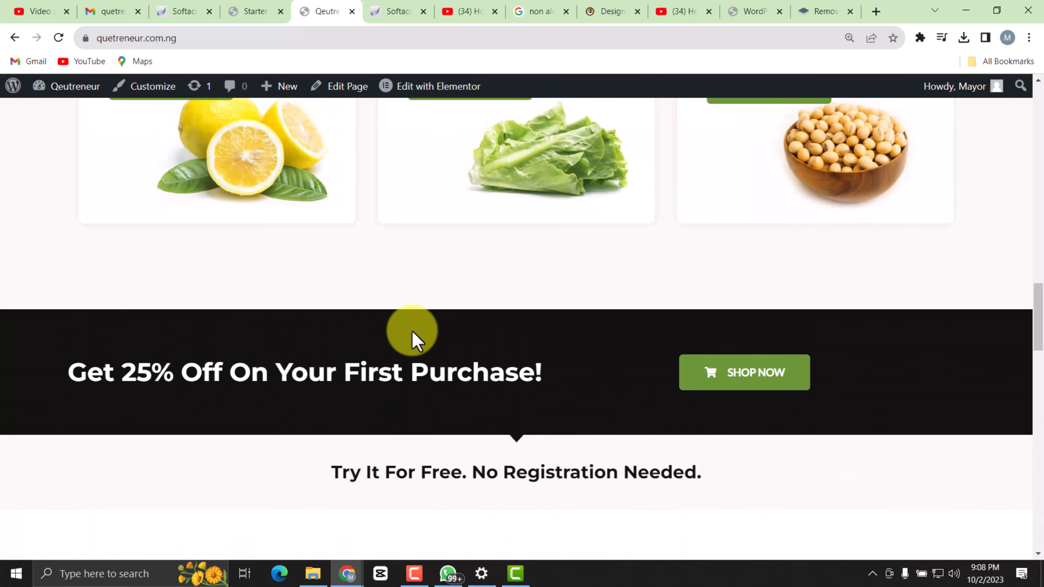
scroll(413, 399, up, 10)
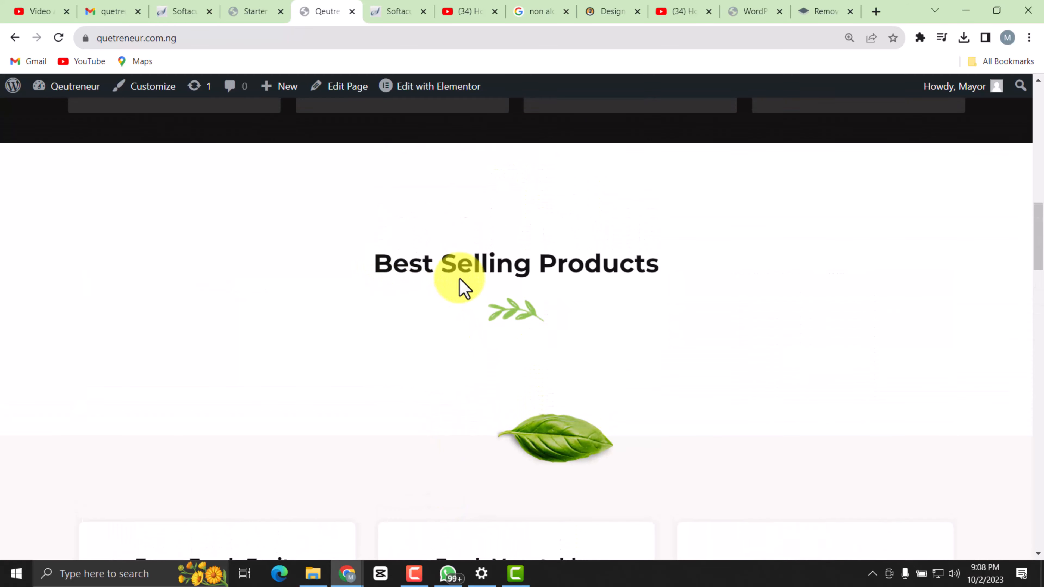
scroll(497, 372, down, 5)
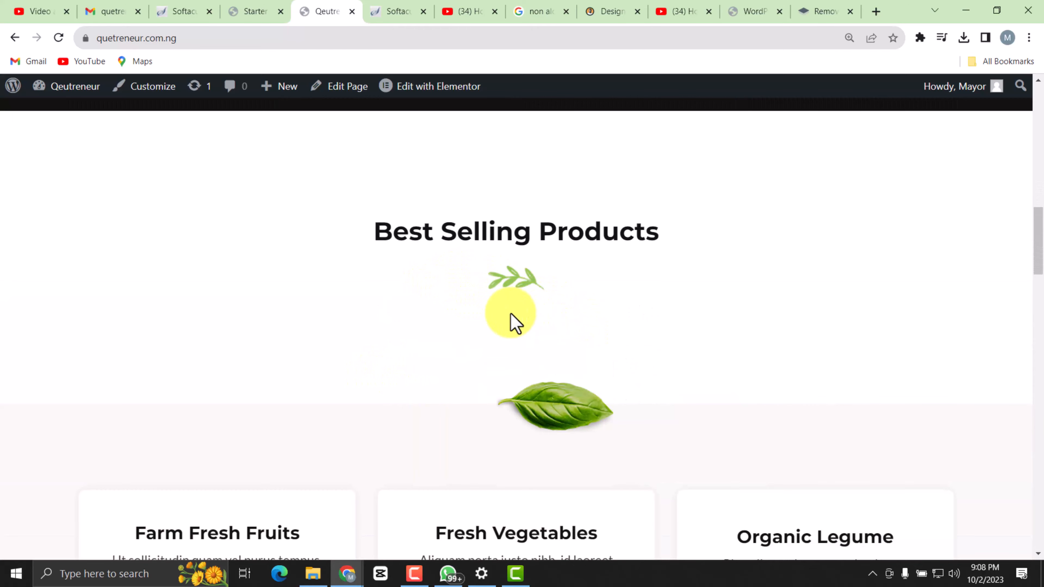
scroll(523, 339, down, 16)
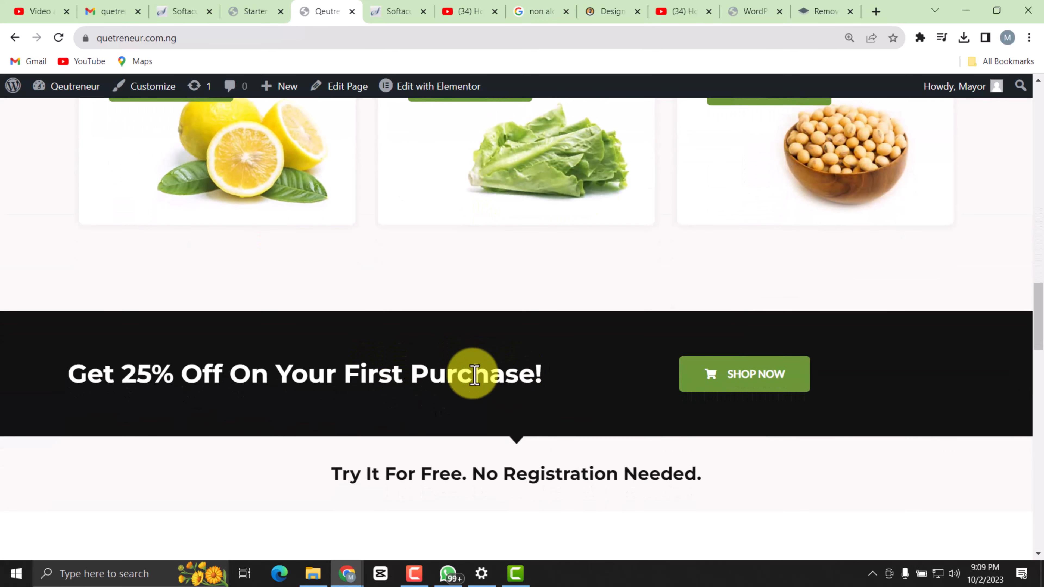
scroll(493, 385, up, 17)
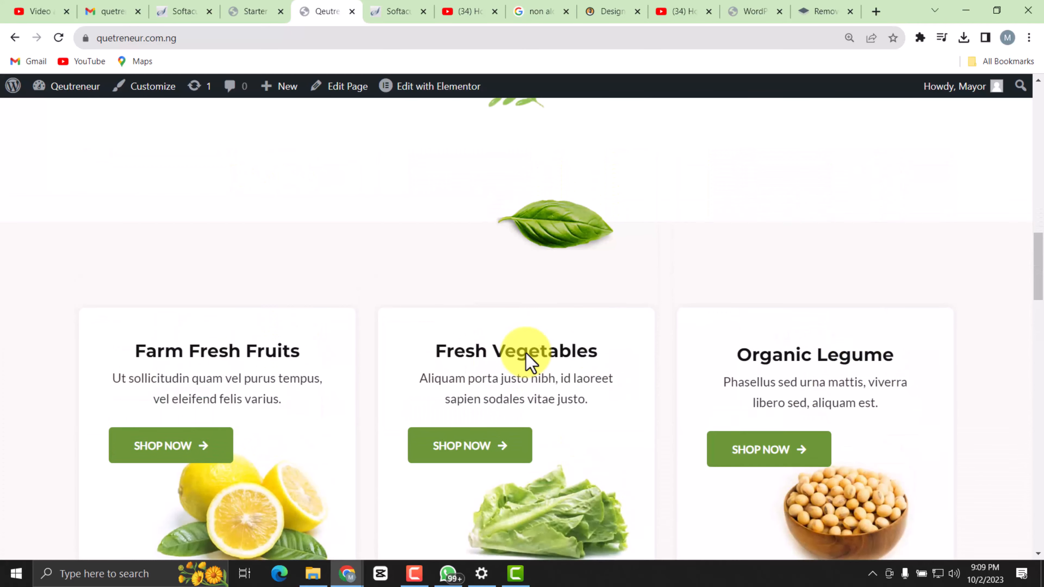
scroll(463, 282, up, 5)
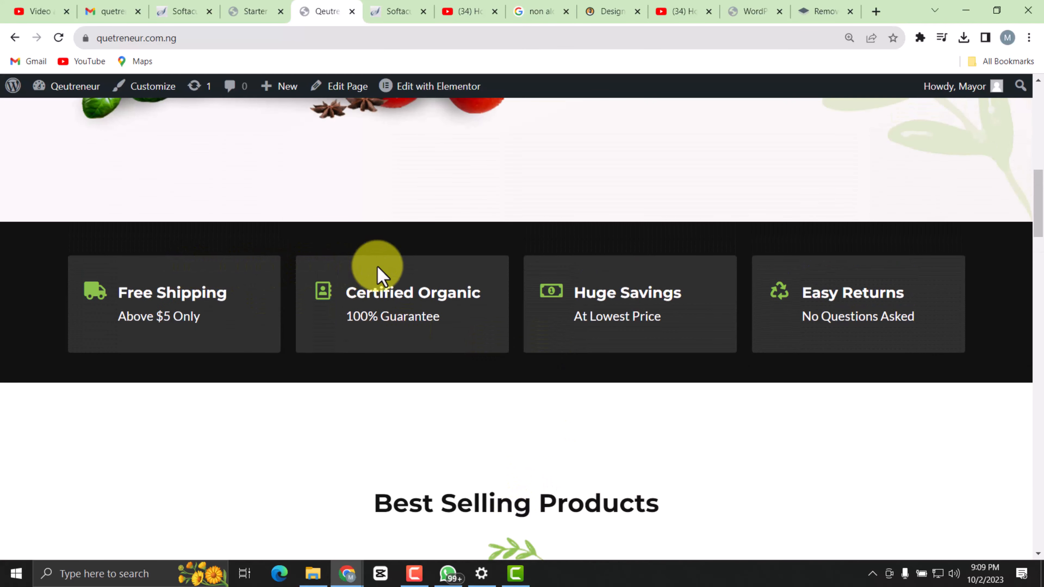
scroll(467, 265, up, 5)
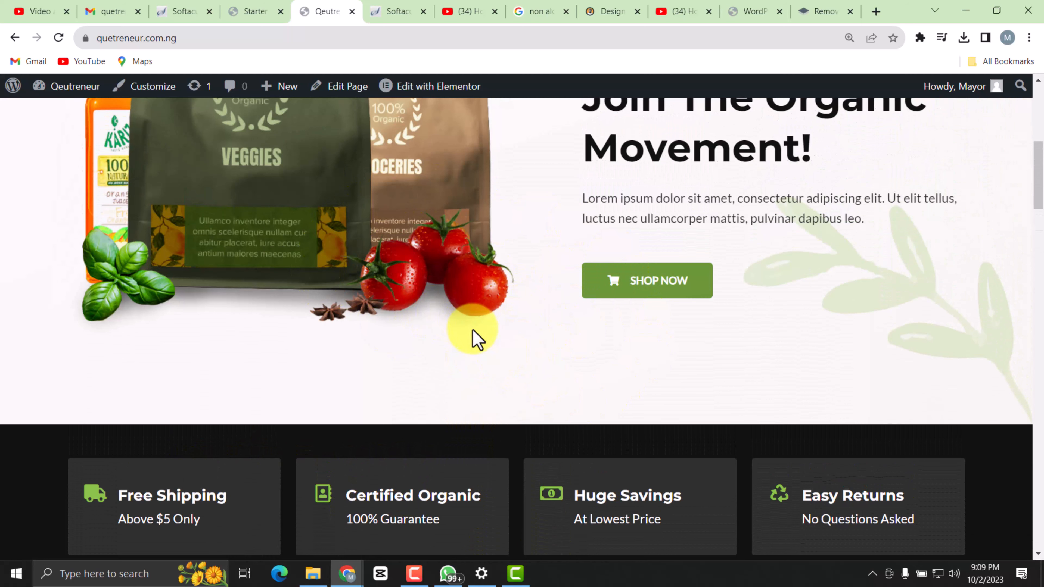
scroll(314, 238, down, 3)
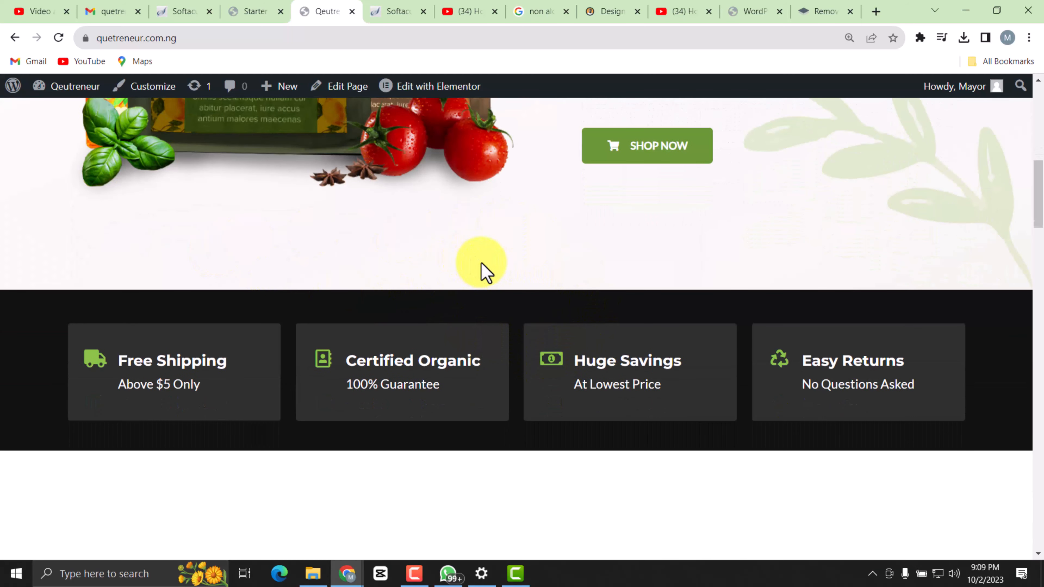
scroll(542, 266, down, 6)
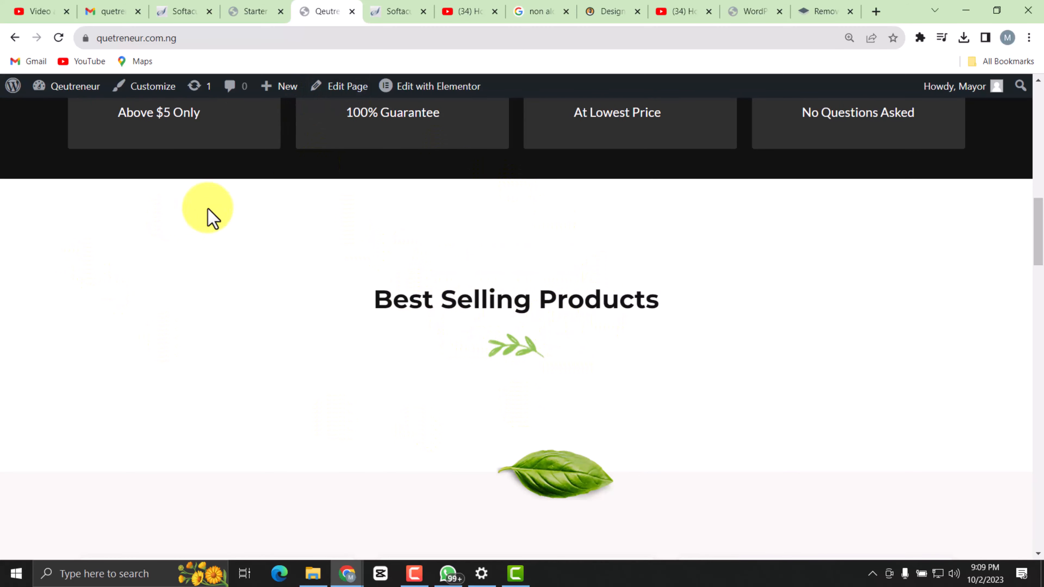
scroll(530, 329, up, 12)
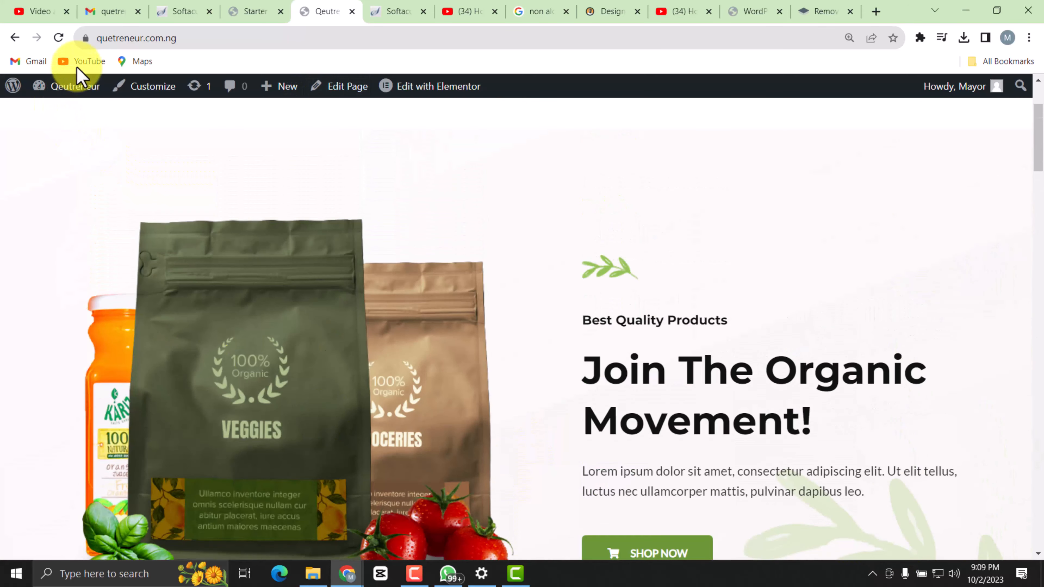
scroll(594, 222, up, 3)
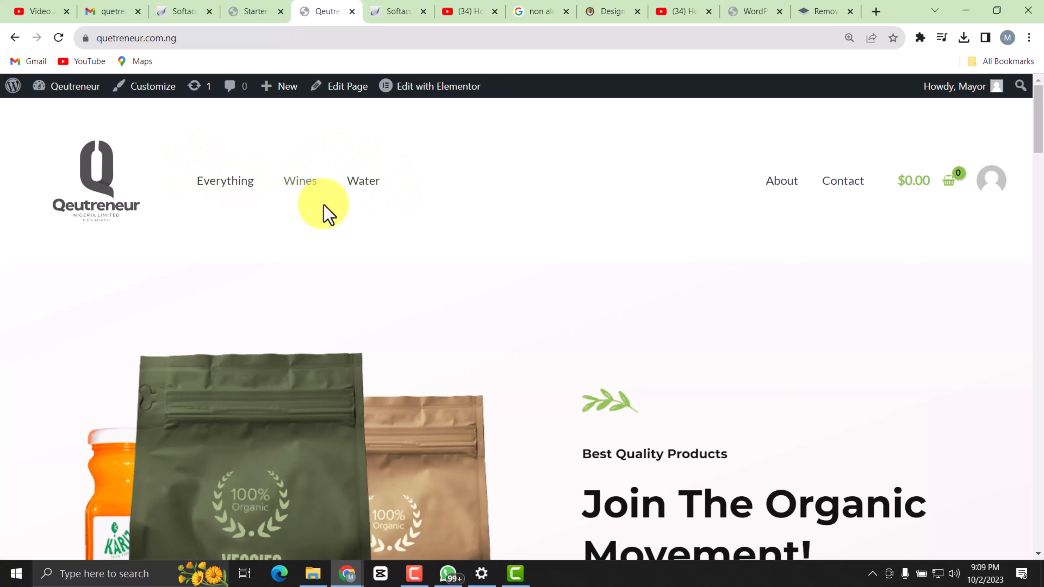
Open the store's Wines category page and check how Chamdor's image, category and price are displayed.
click(300, 182)
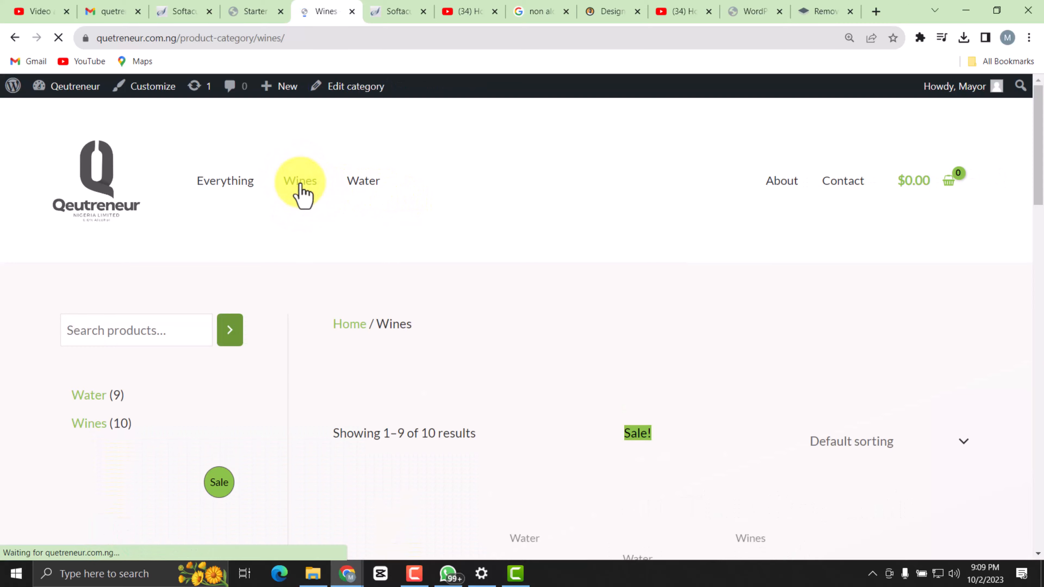
scroll(518, 328, down, 4)
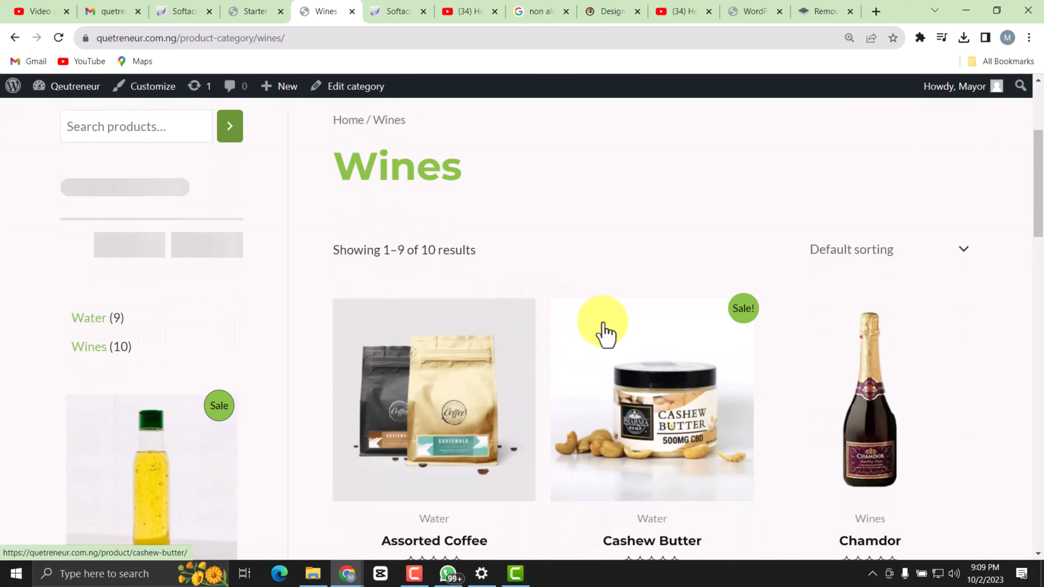
scroll(698, 362, down, 2)
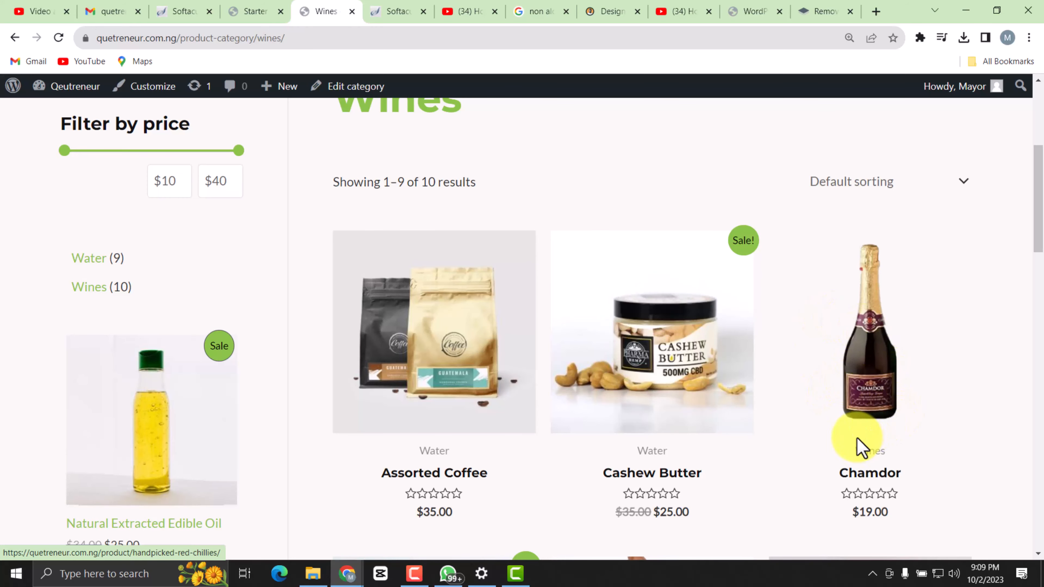
scroll(871, 438, down, 3)
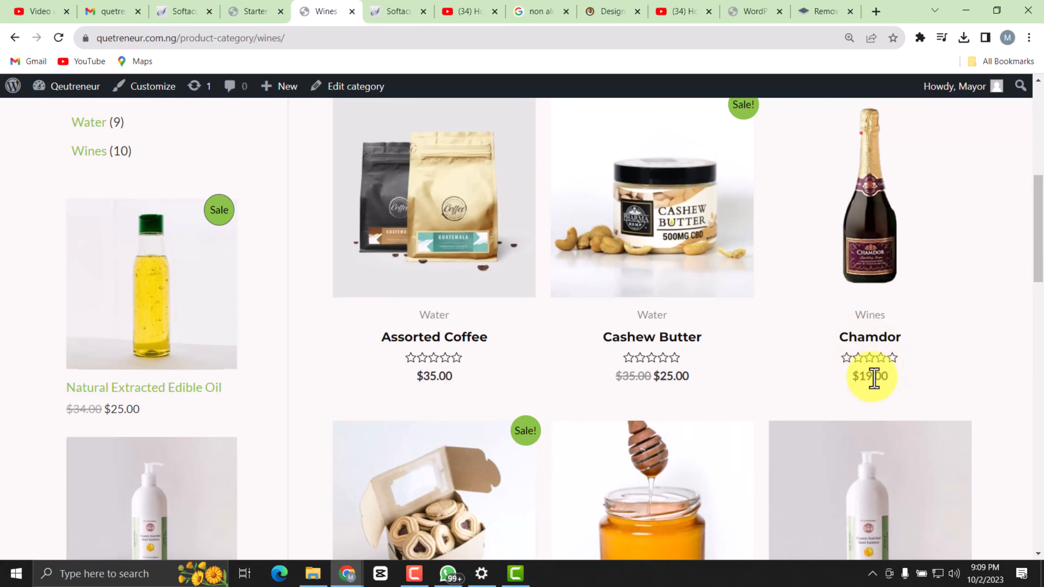
scroll(885, 366, up, 6)
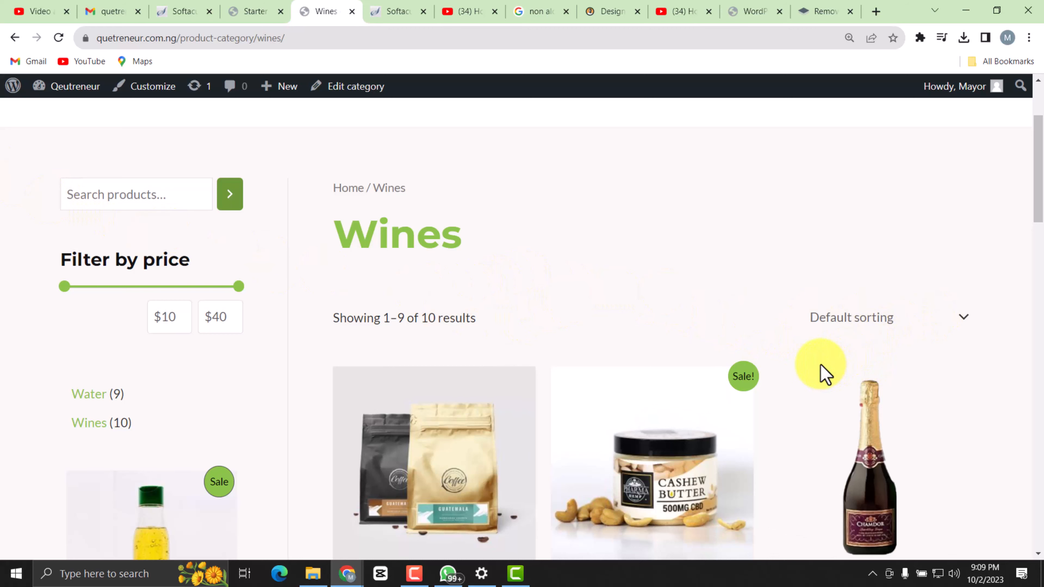
scroll(718, 288, up, 2)
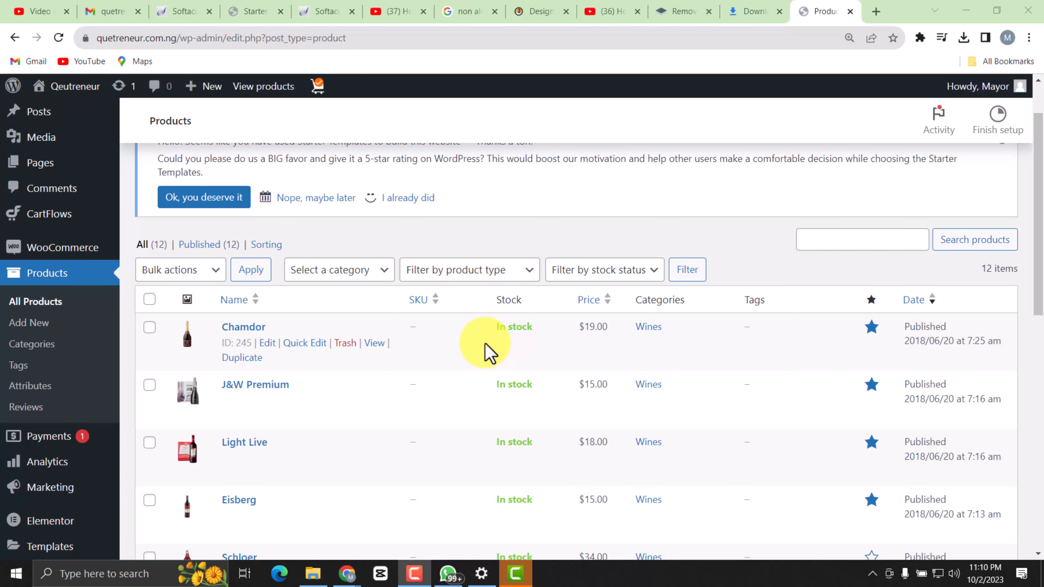
Review the replaced wine and water products in the admin product list, from Chamdor down to Zamzam.
scroll(489, 351, down, 3)
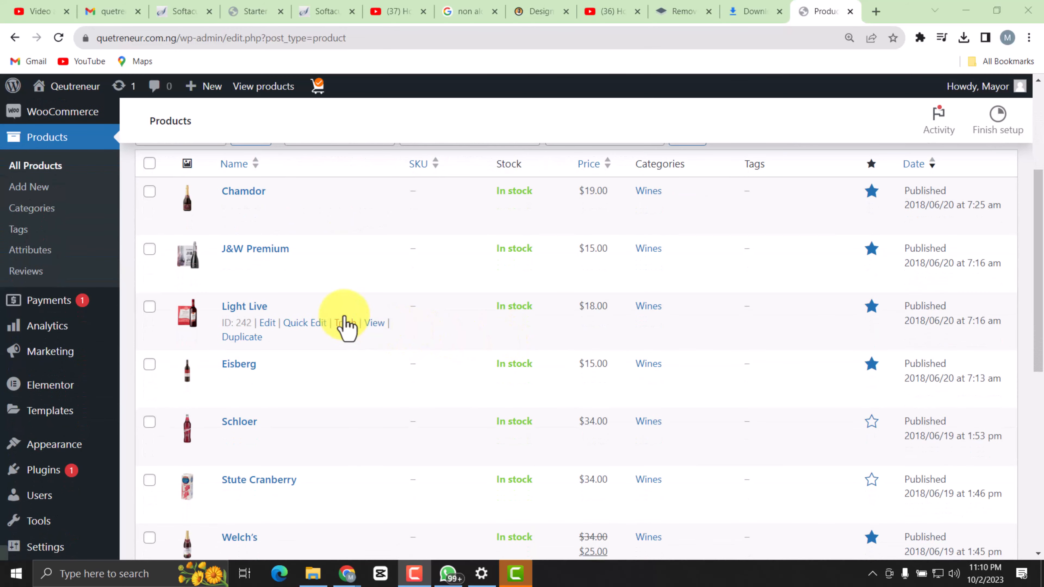
scroll(489, 319, down, 8)
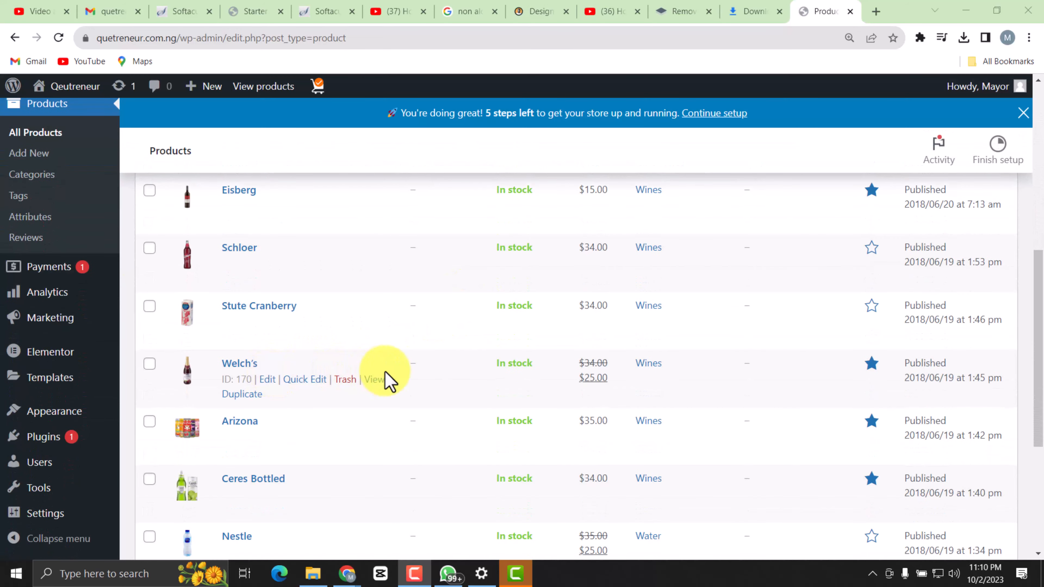
scroll(354, 416, down, 1)
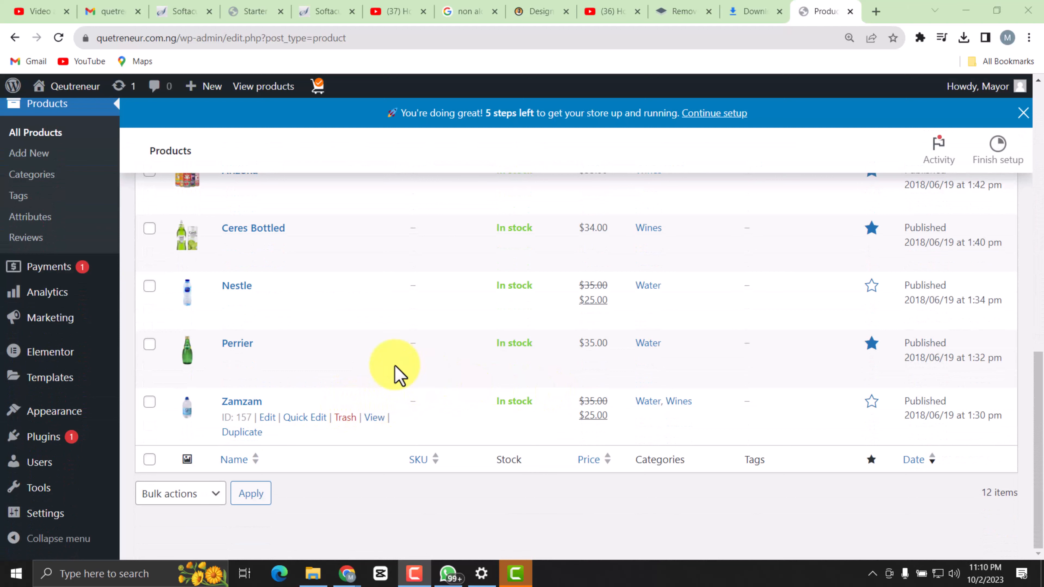
Remove the Zamzam product from the Wines category, keeping only Water, and update the product.
click(267, 418)
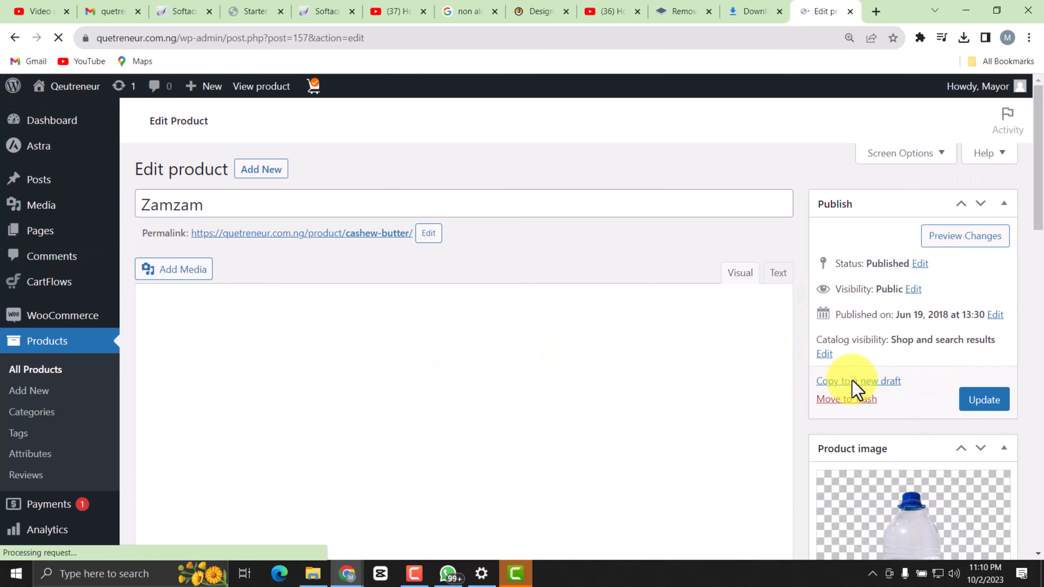
scroll(863, 390, down, 6)
scroll(880, 424, down, 2)
scroll(873, 436, up, 5)
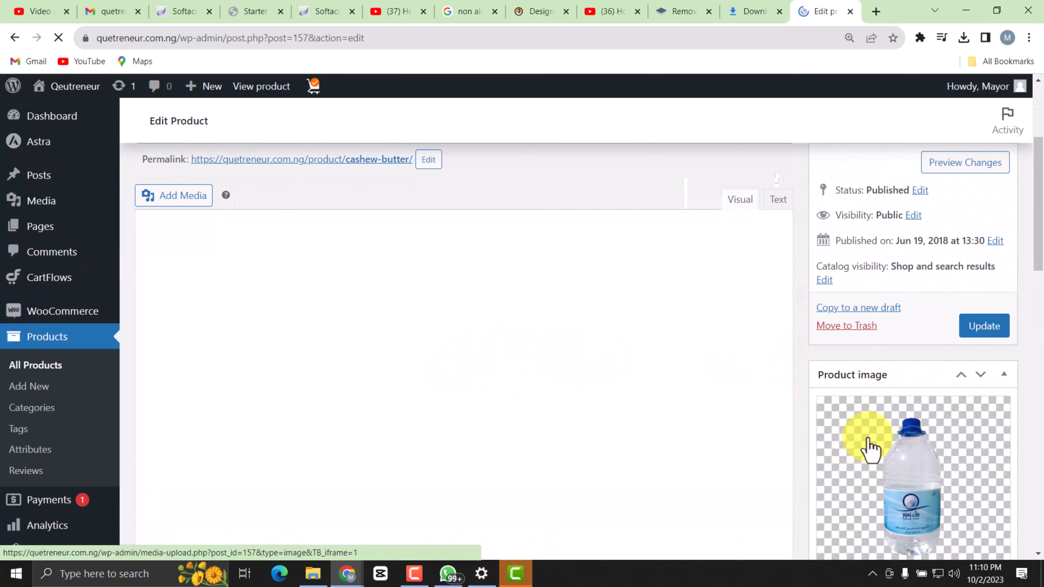
scroll(868, 432, down, 4)
scroll(896, 461, down, 3)
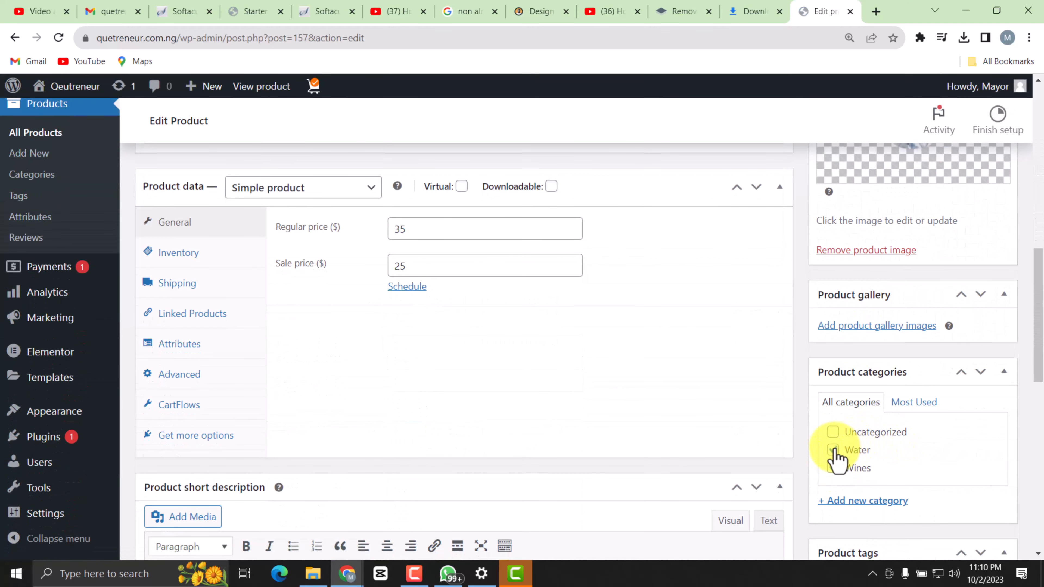
click(832, 469)
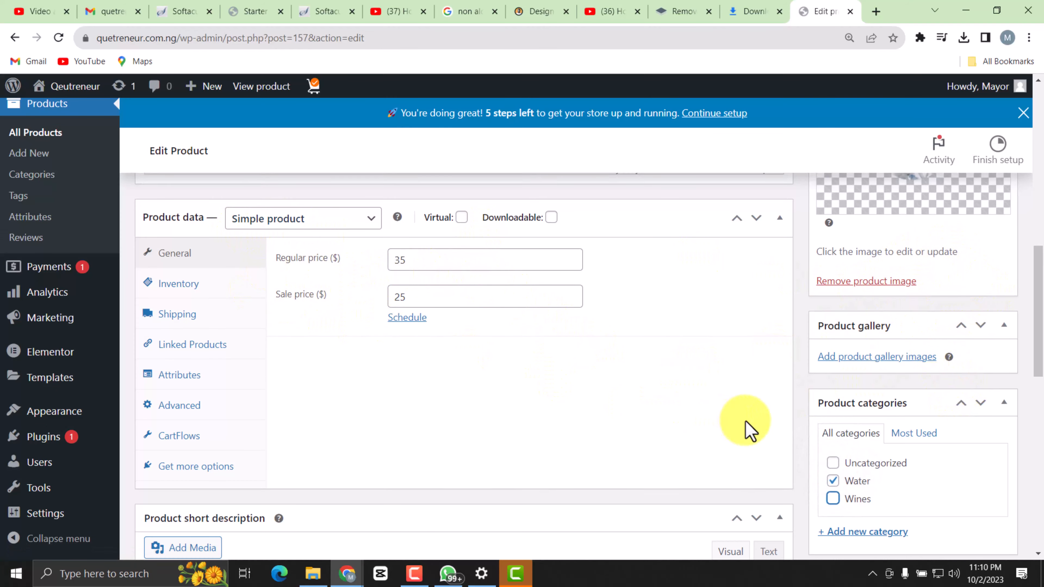
scroll(899, 401, up, 10)
click(982, 356)
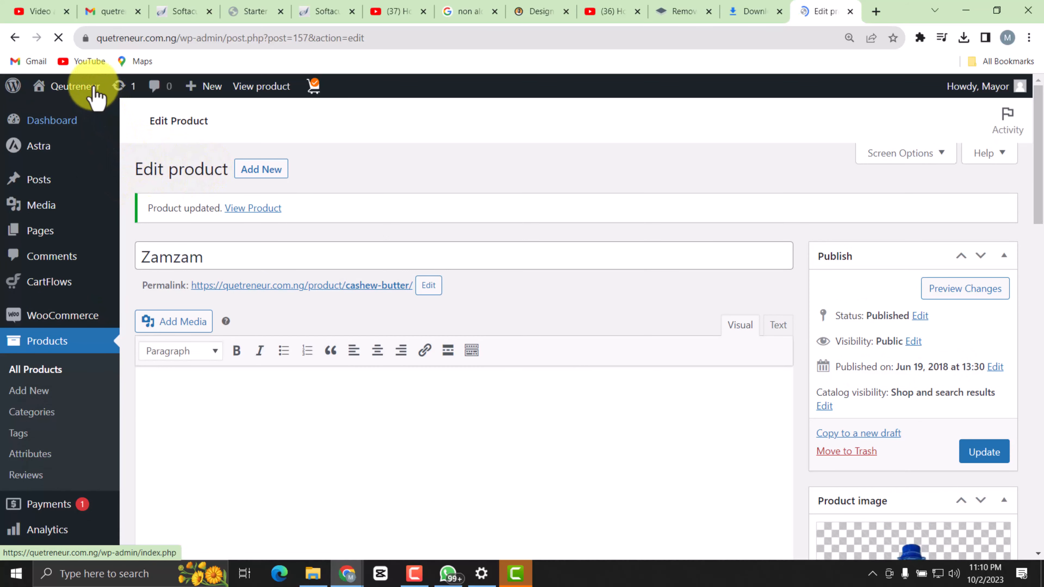
Open the live site in a new tab and examine the home page from the hero banner to the testimonials and Featured Brands.
mouse_move(94, 97)
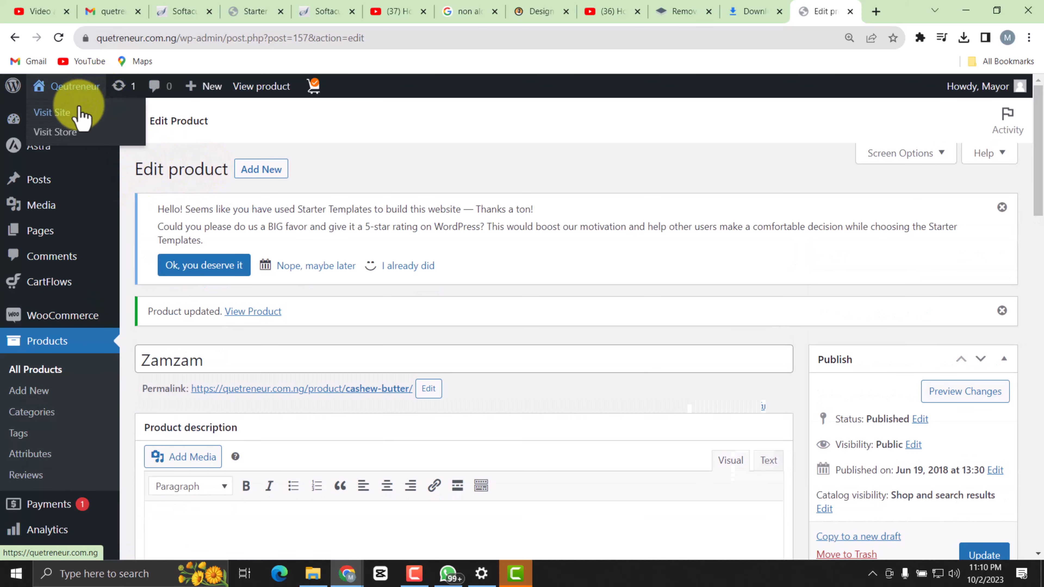
right_click(75, 118)
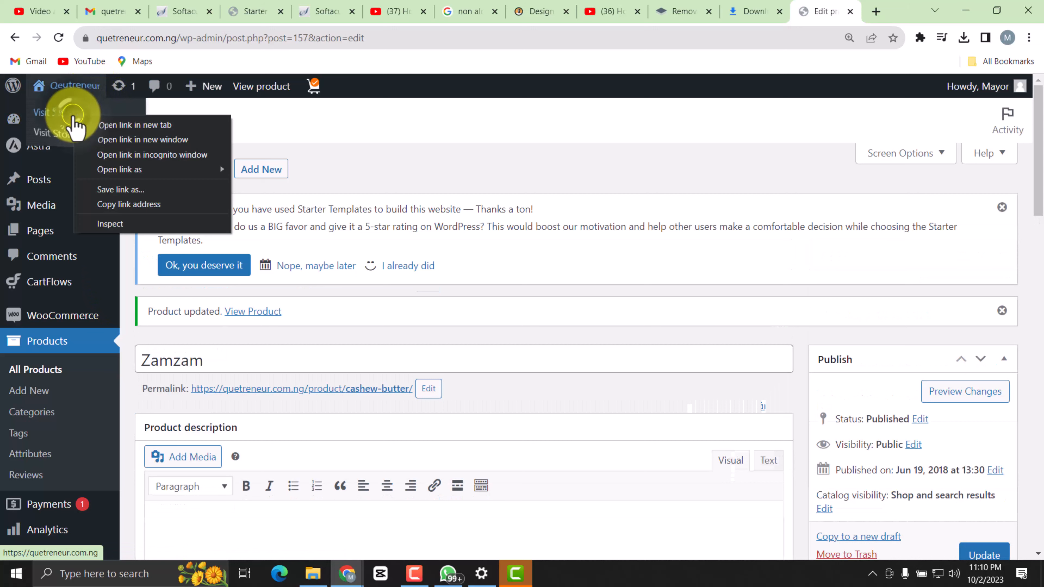
click(136, 128)
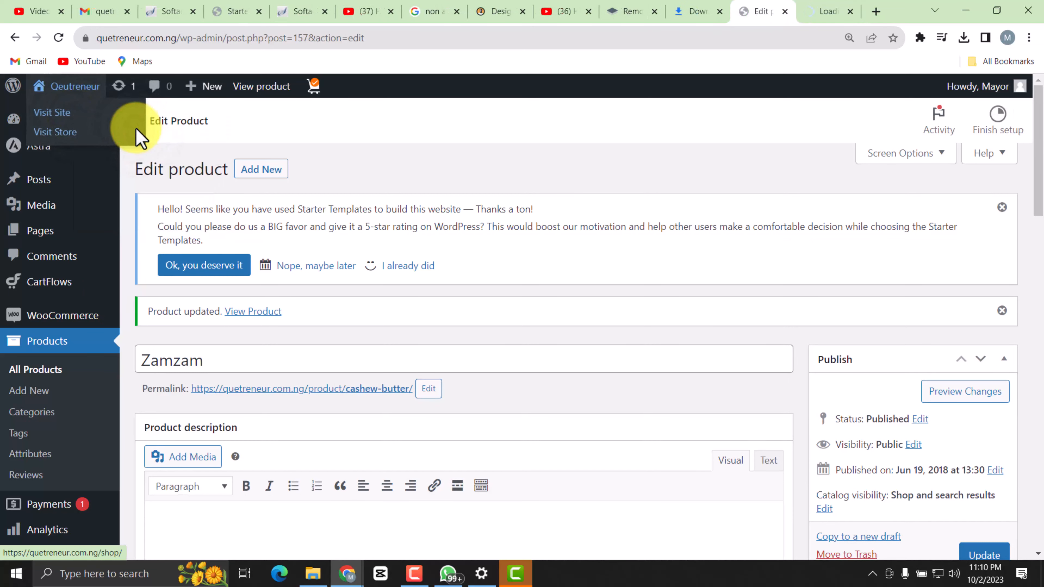
click(817, 16)
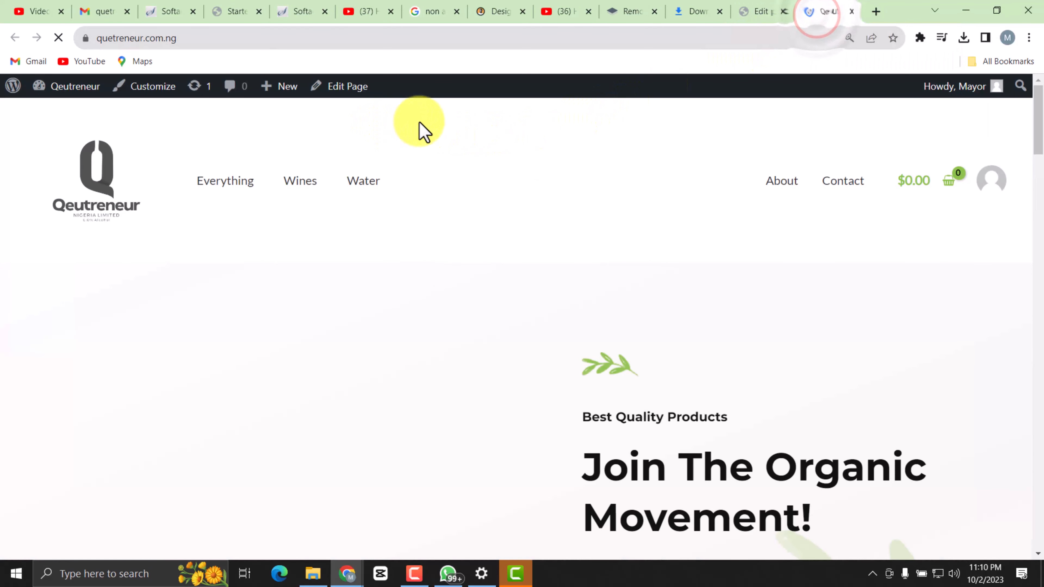
scroll(380, 362, down, 3)
scroll(380, 362, down, 15)
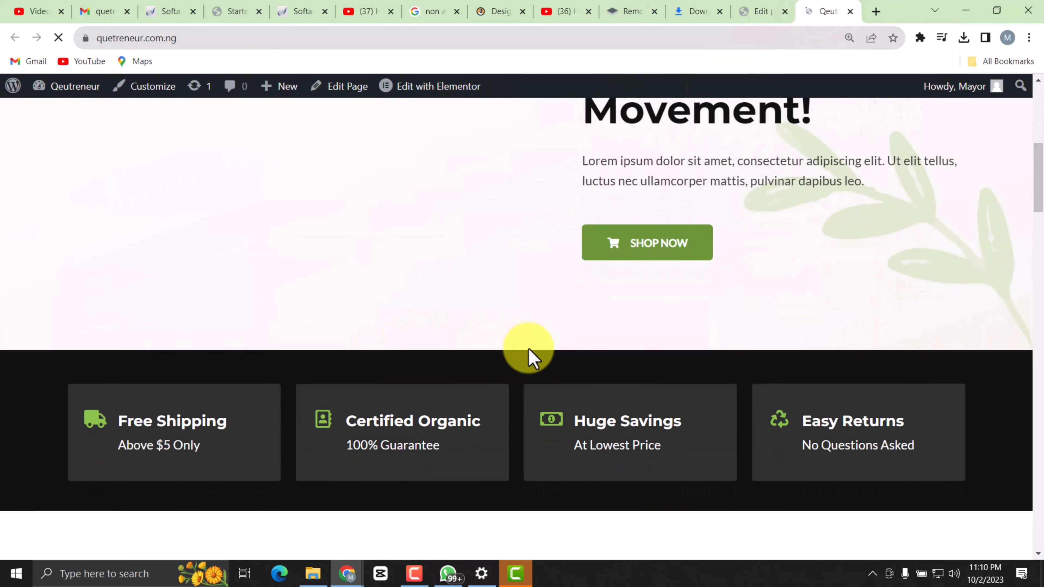
scroll(456, 431, down, 15)
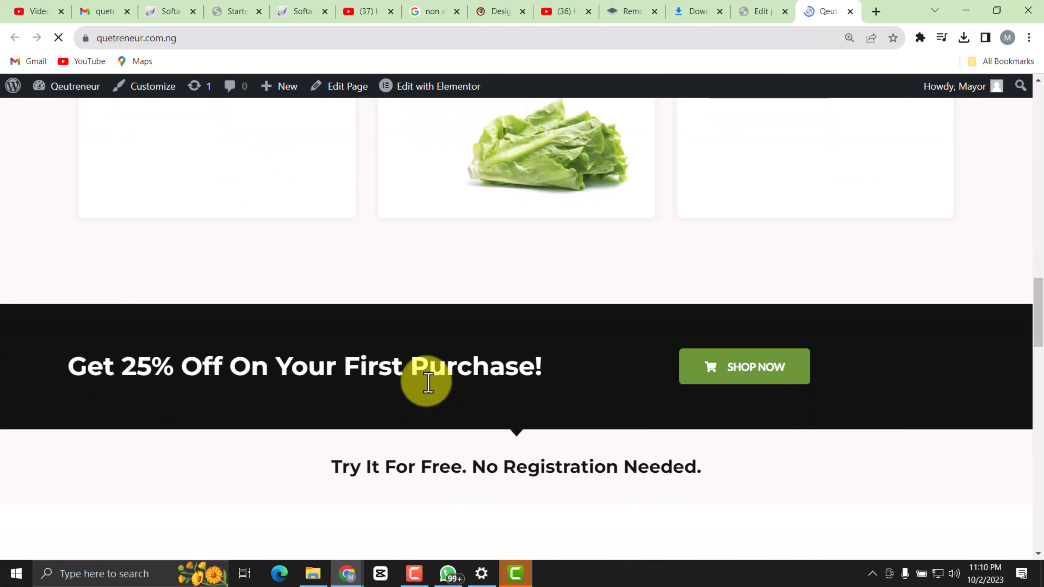
scroll(428, 378, down, 6)
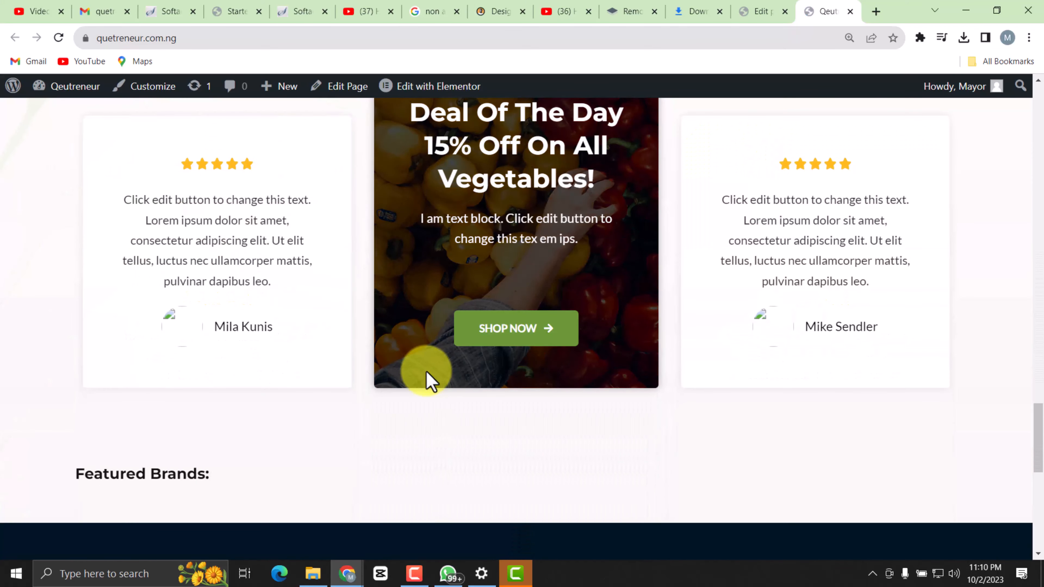
scroll(426, 377, down, 6)
scroll(426, 378, up, 9)
scroll(435, 370, up, 12)
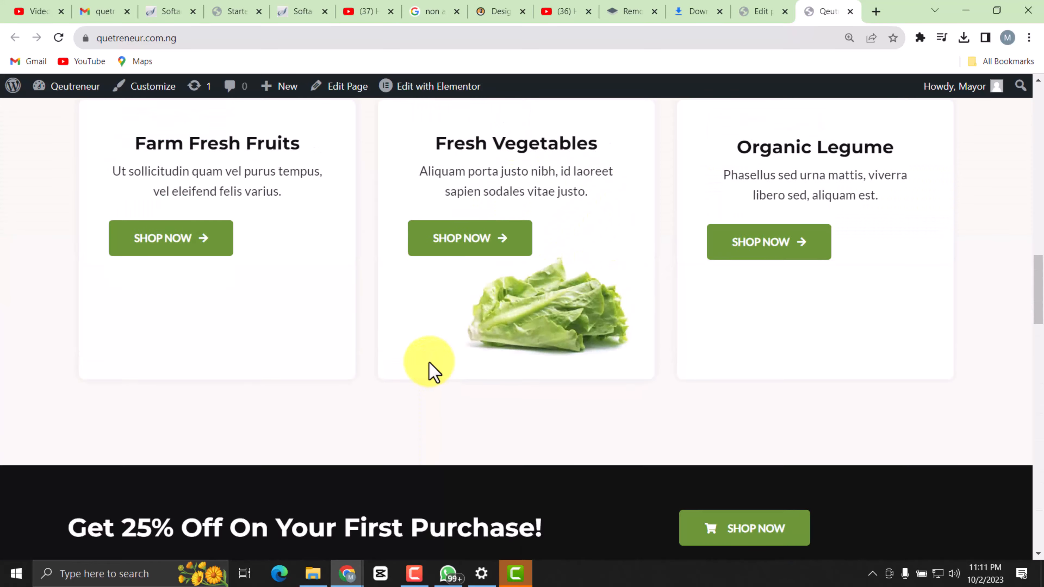
scroll(362, 232, up, 10)
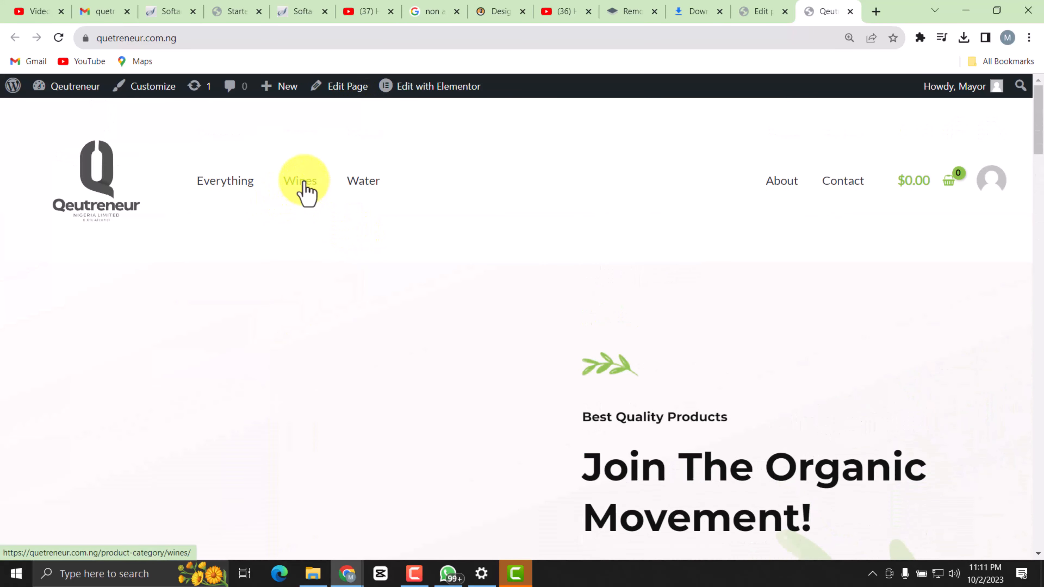
Open the store's Everything page and examine the images, categories and prices of the products on its first page.
click(244, 180)
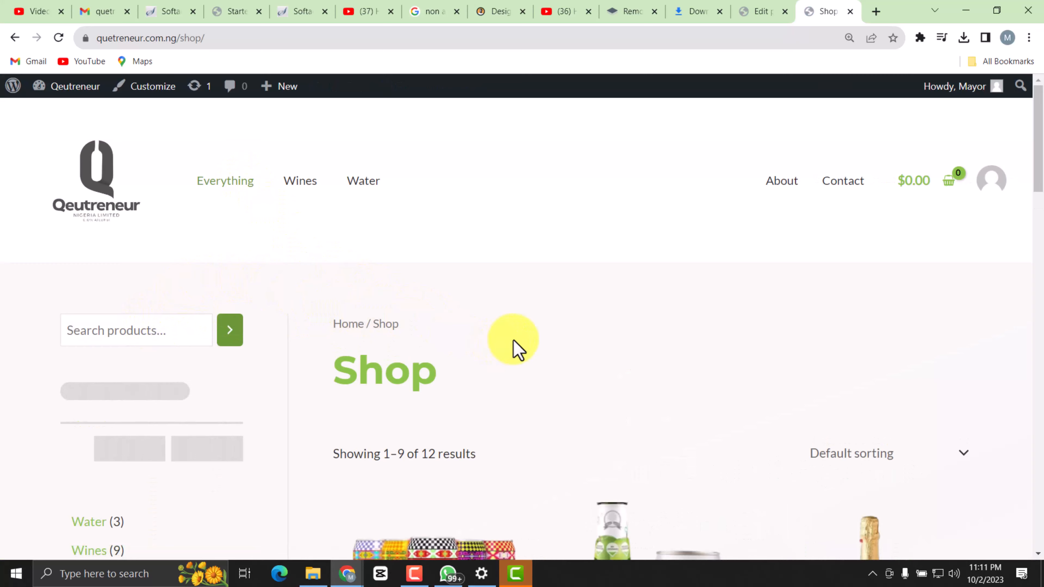
scroll(513, 341, down, 5)
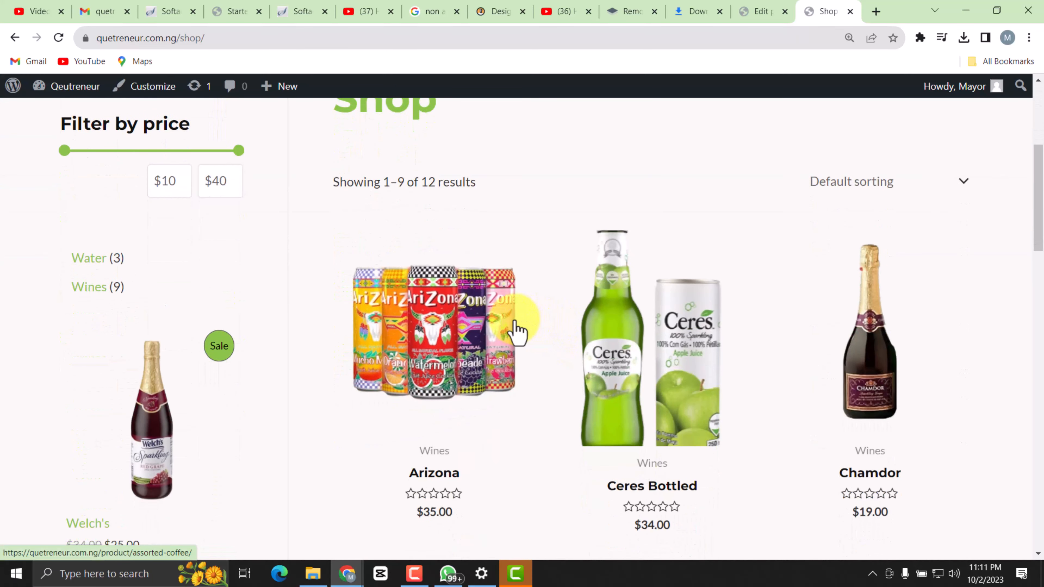
scroll(514, 332, down, 1)
scroll(533, 326, down, 3)
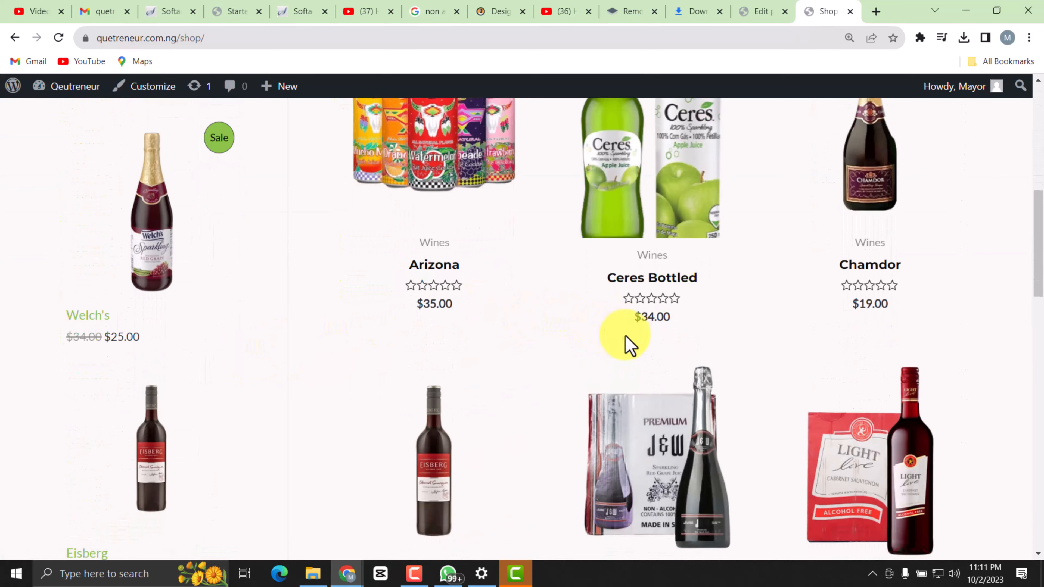
scroll(625, 336, down, 6)
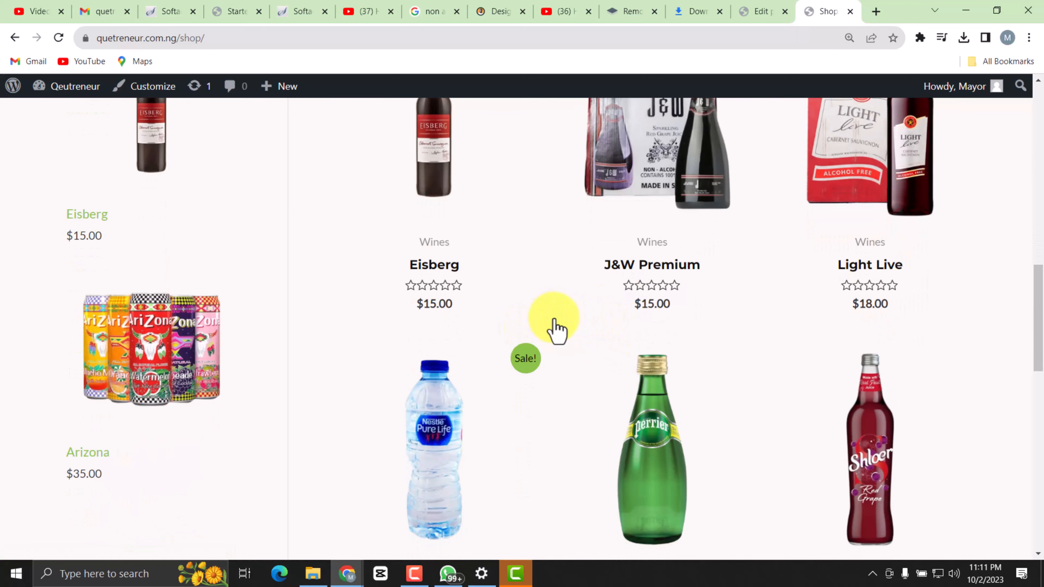
scroll(557, 331, down, 4)
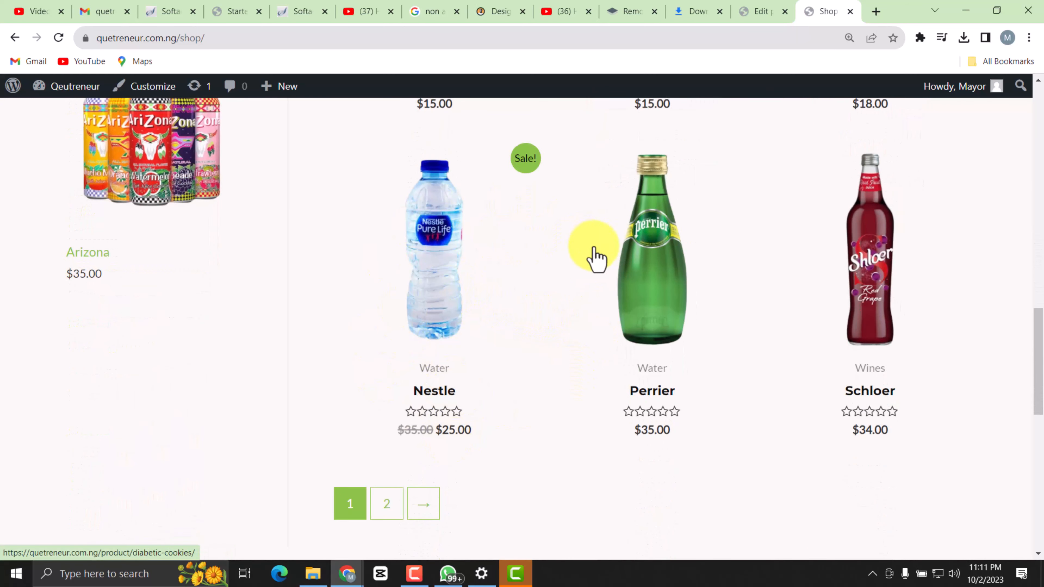
scroll(528, 302, up, 1)
scroll(648, 328, down, 4)
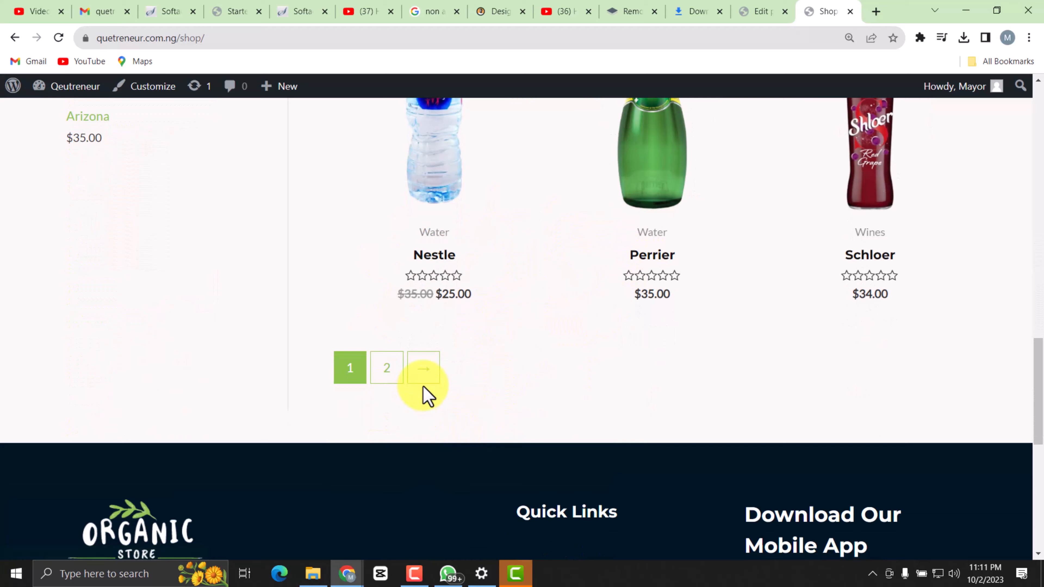
Go to page 2 of the shop and check the Stute Cranberry, Welch's and Zamzam listings.
click(385, 368)
scroll(450, 304, up, 5)
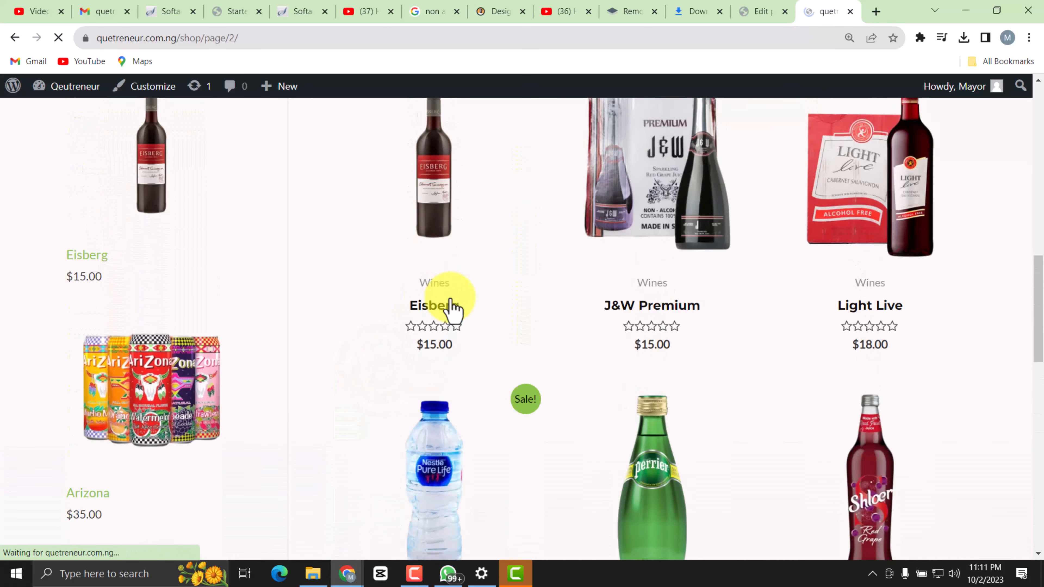
scroll(494, 347, down, 3)
scroll(495, 347, down, 5)
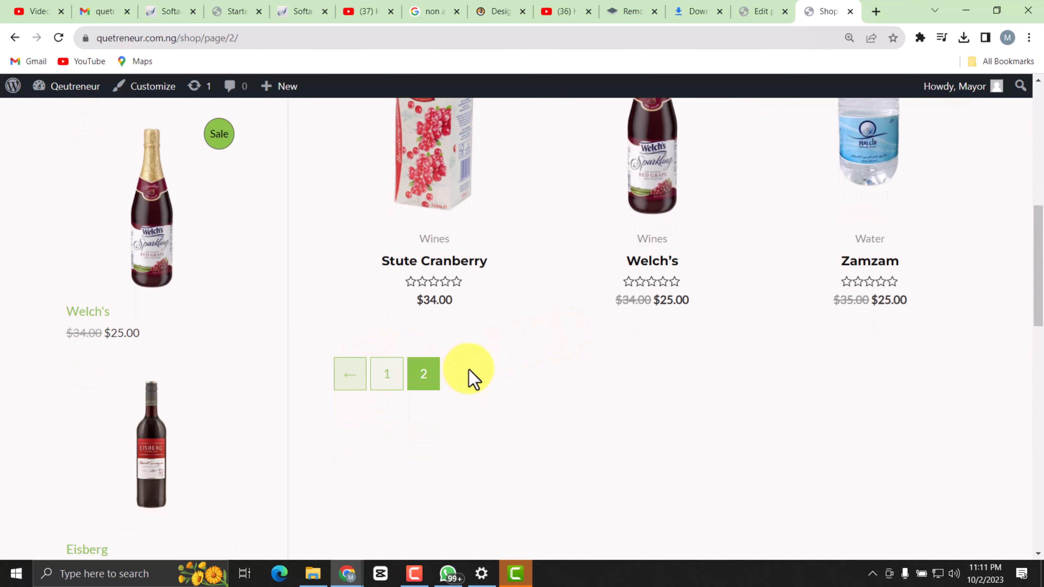
scroll(469, 378, up, 8)
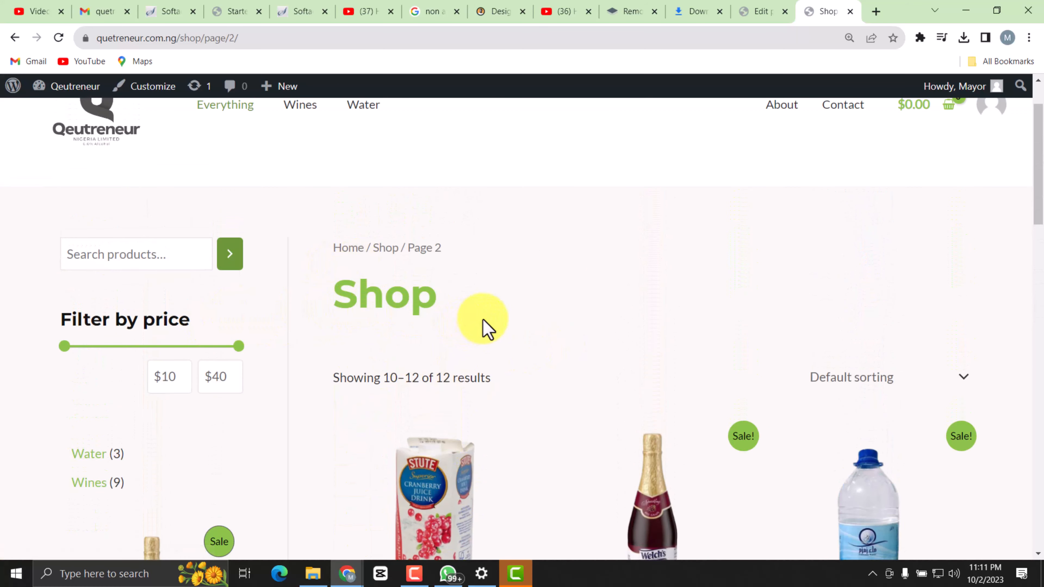
scroll(369, 244, up, 2)
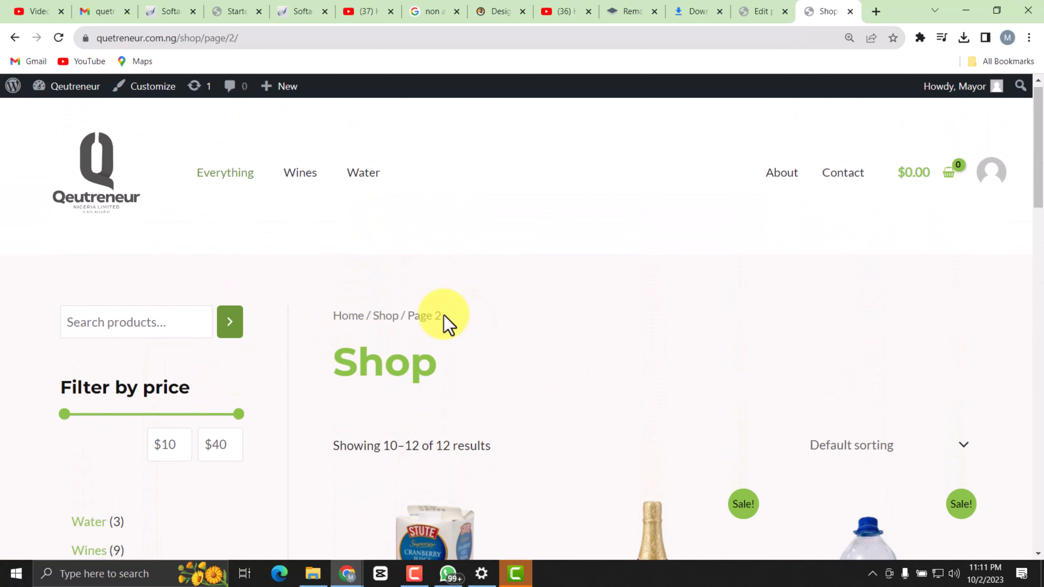
Open the store's Wines category and examine its product listings from Arizona through Welch's.
click(309, 172)
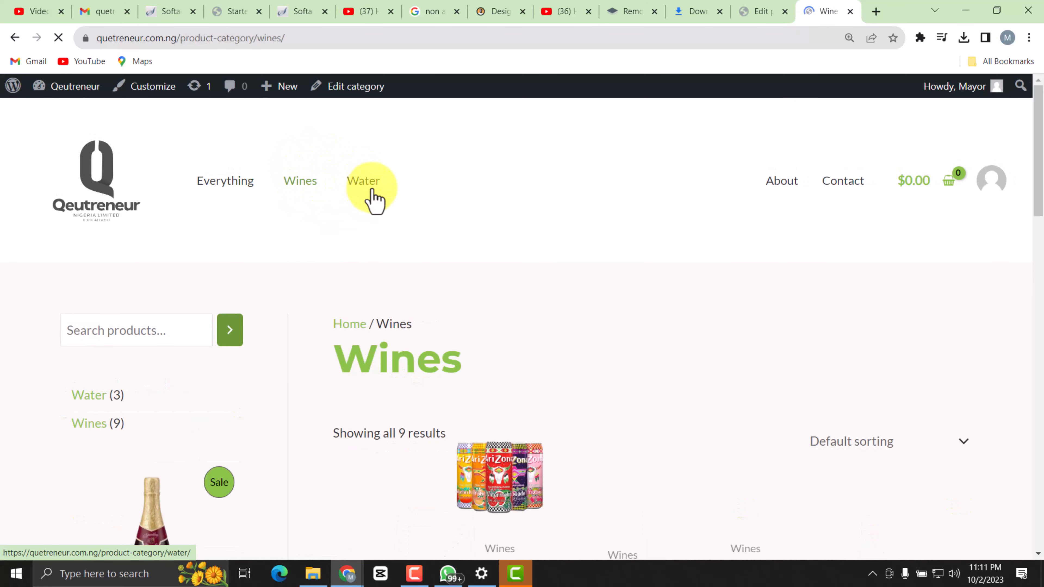
scroll(424, 303, down, 5)
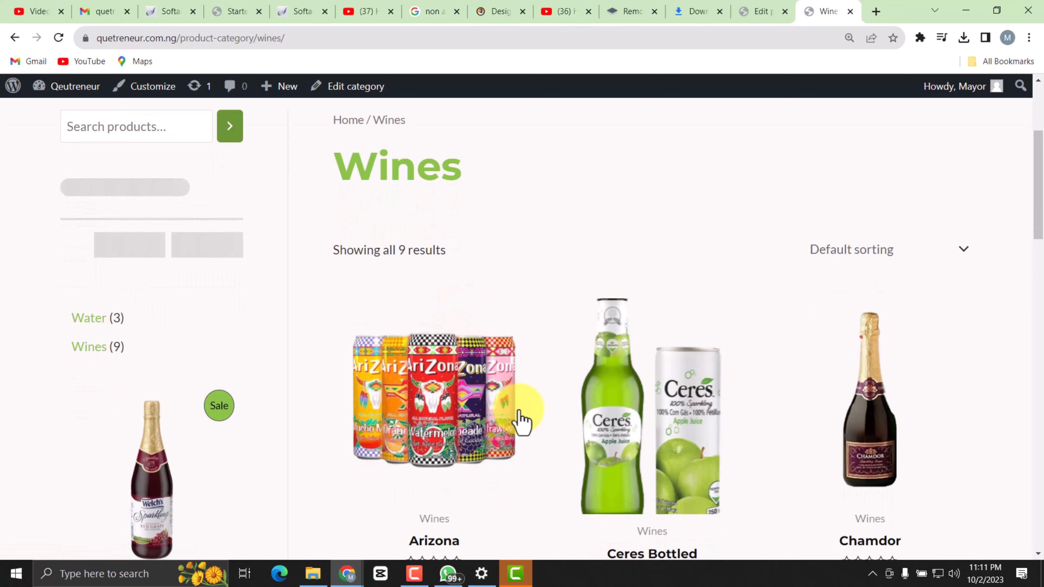
scroll(517, 419, down, 6)
scroll(573, 388, down, 8)
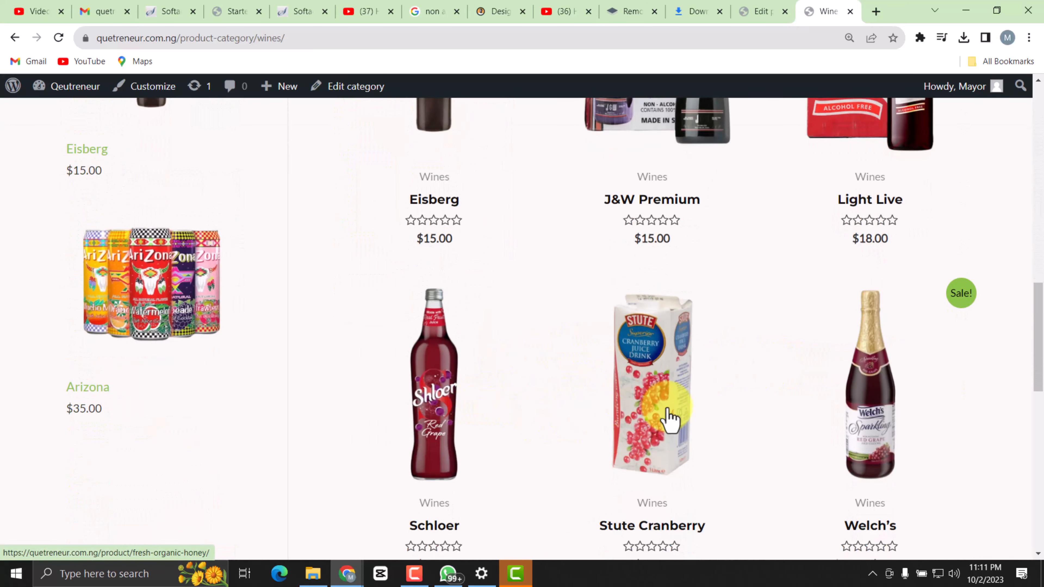
scroll(772, 407, down, 1)
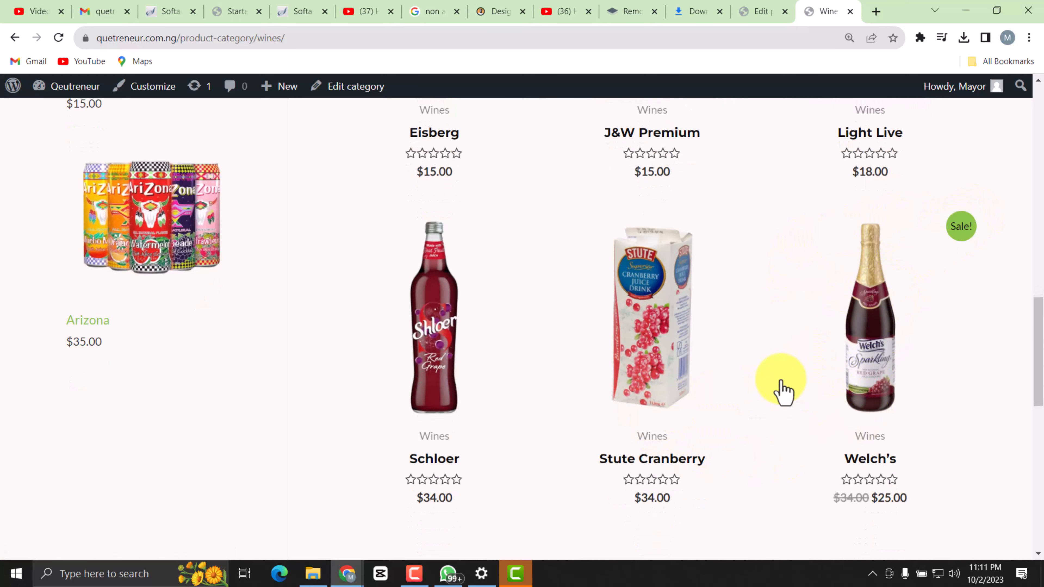
scroll(468, 436, down, 3)
scroll(452, 393, up, 4)
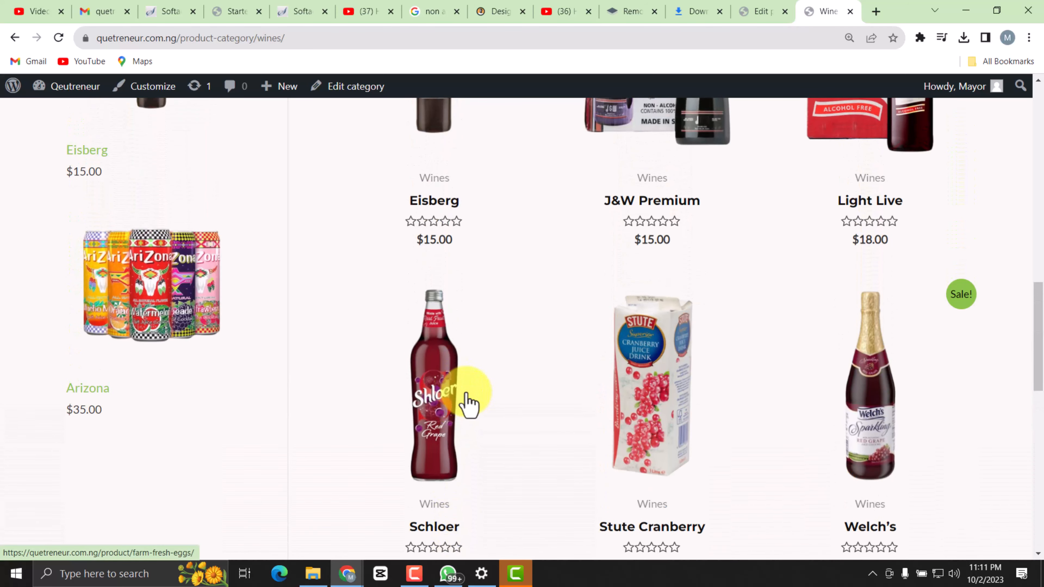
scroll(806, 411, down, 2)
scroll(442, 389, down, 2)
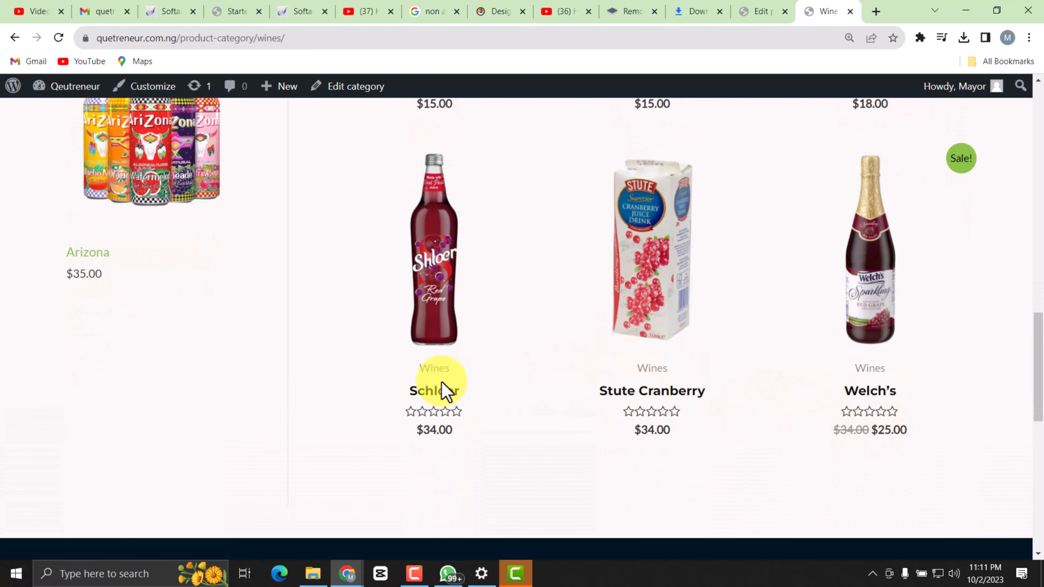
scroll(209, 345, up, 10)
scroll(493, 357, up, 10)
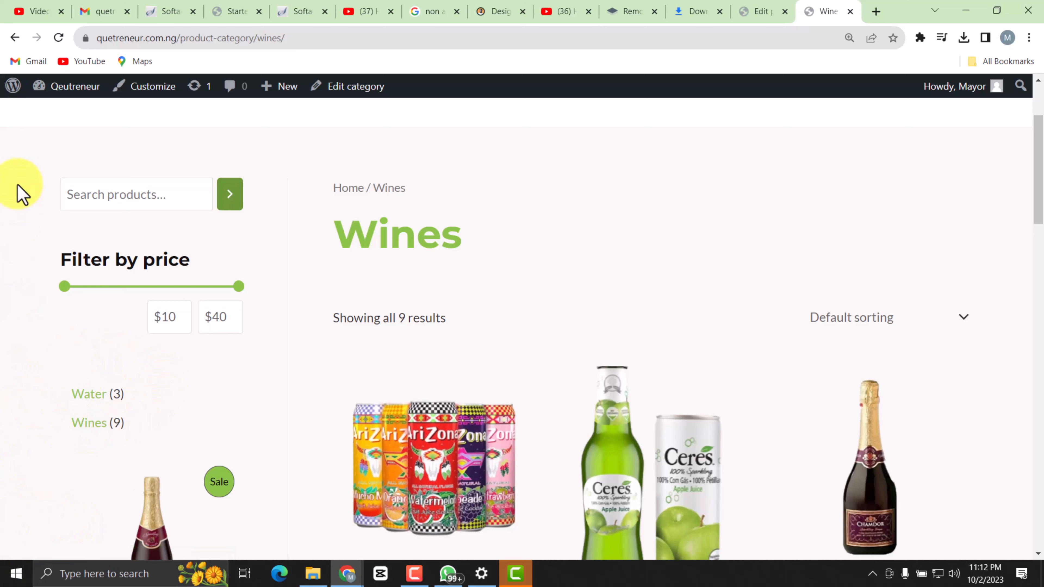
Return to the live site's home page and look over the feature boxes, Best Selling Products section and category boxes.
click(15, 38)
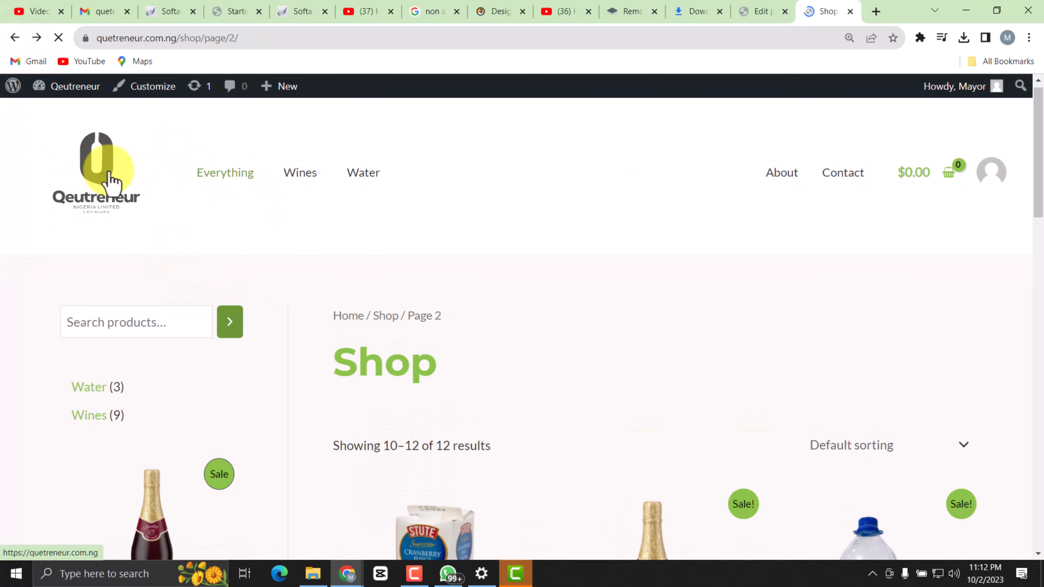
click(107, 175)
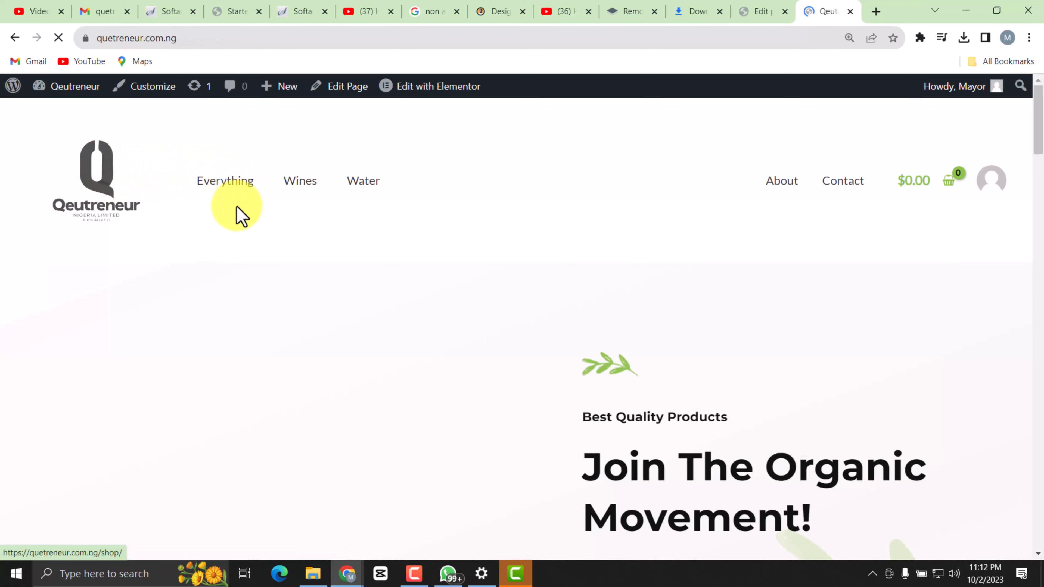
scroll(384, 373, down, 10)
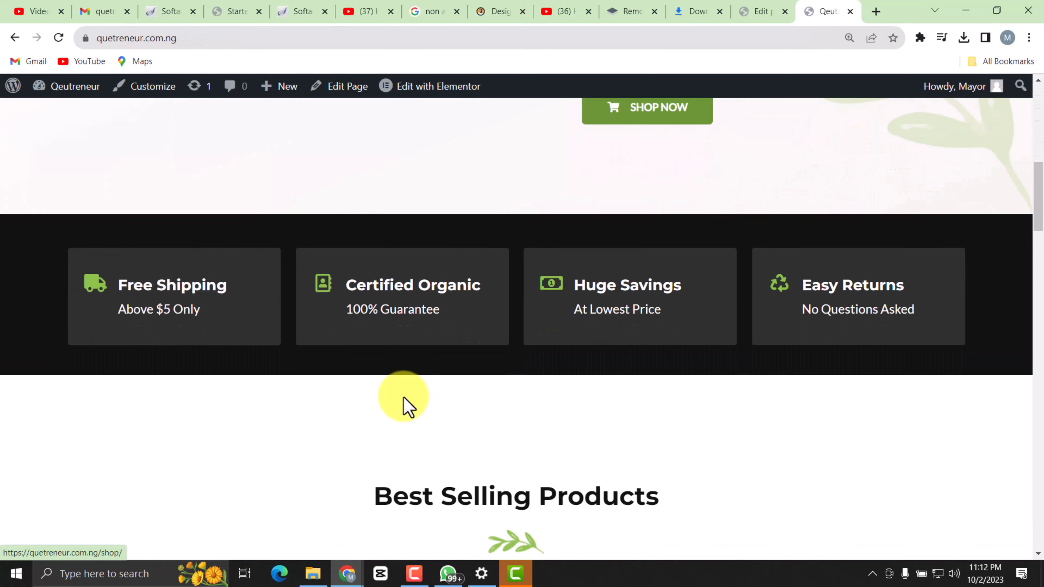
scroll(404, 398, down, 11)
scroll(403, 397, up, 5)
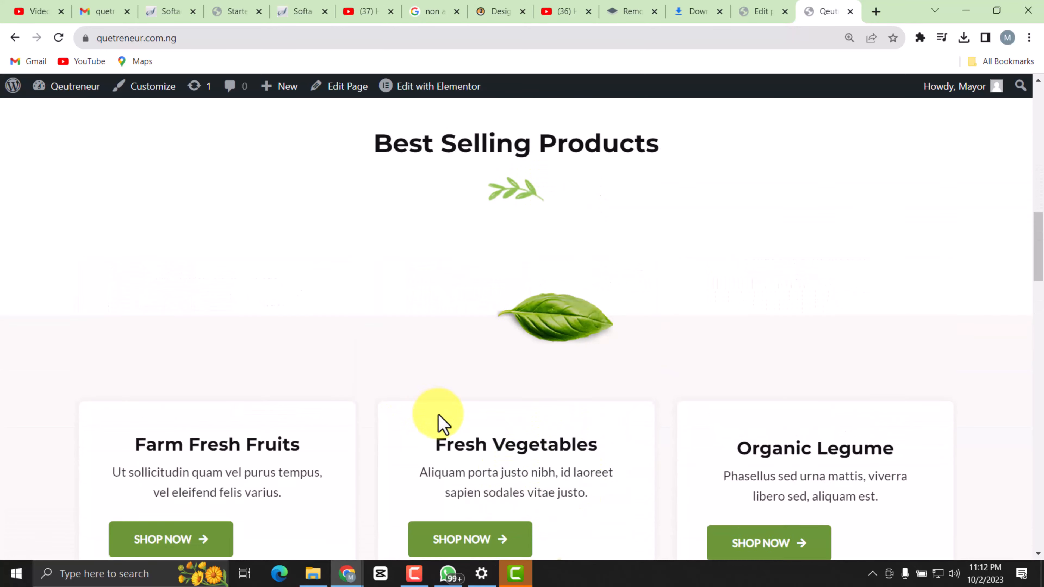
Open the home page for editing with Elementor and dismiss the AI image generator announcement.
scroll(452, 416, up, 15)
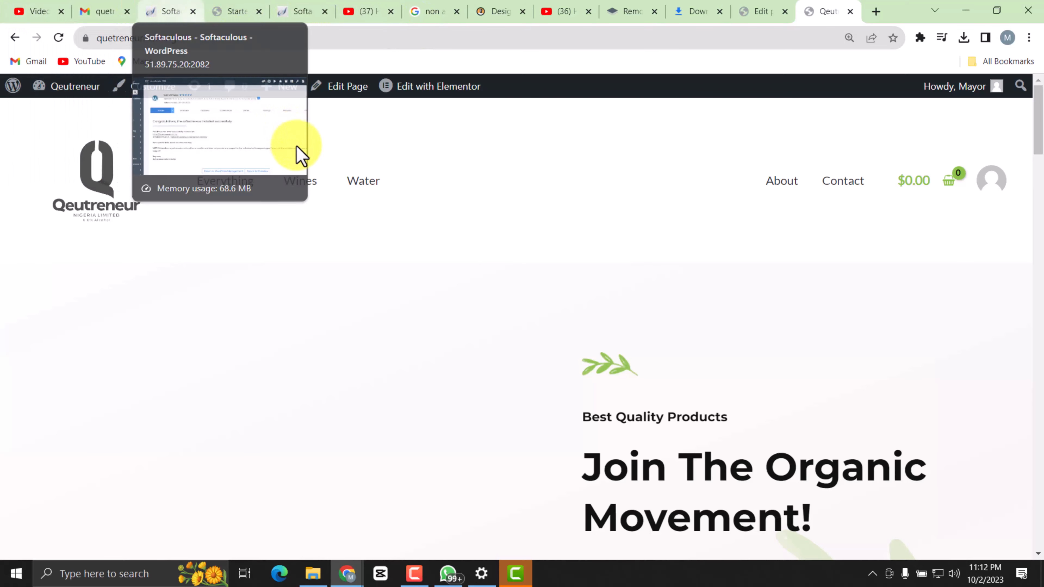
scroll(370, 267, down, 3)
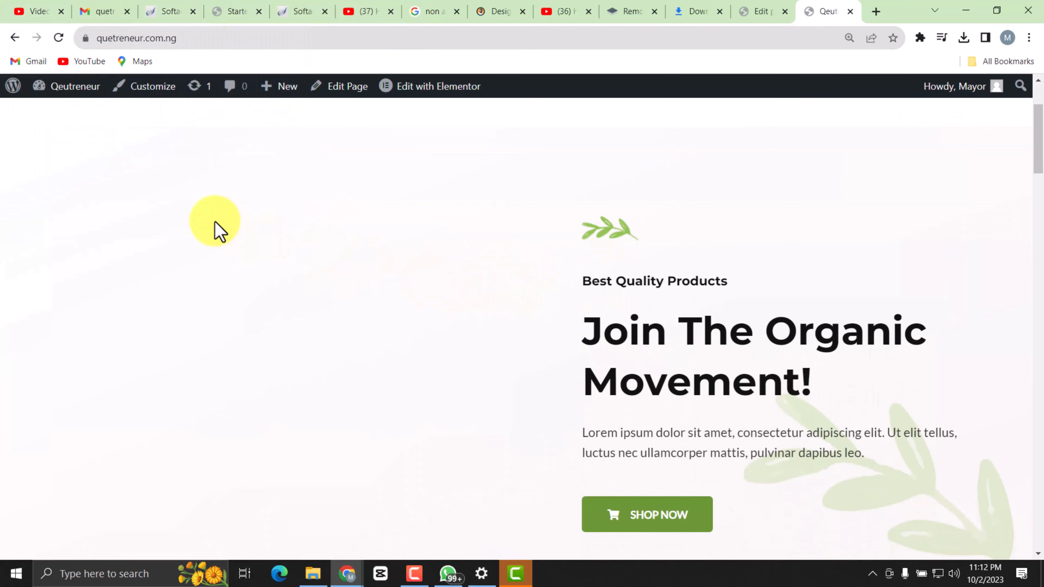
scroll(428, 172, up, 3)
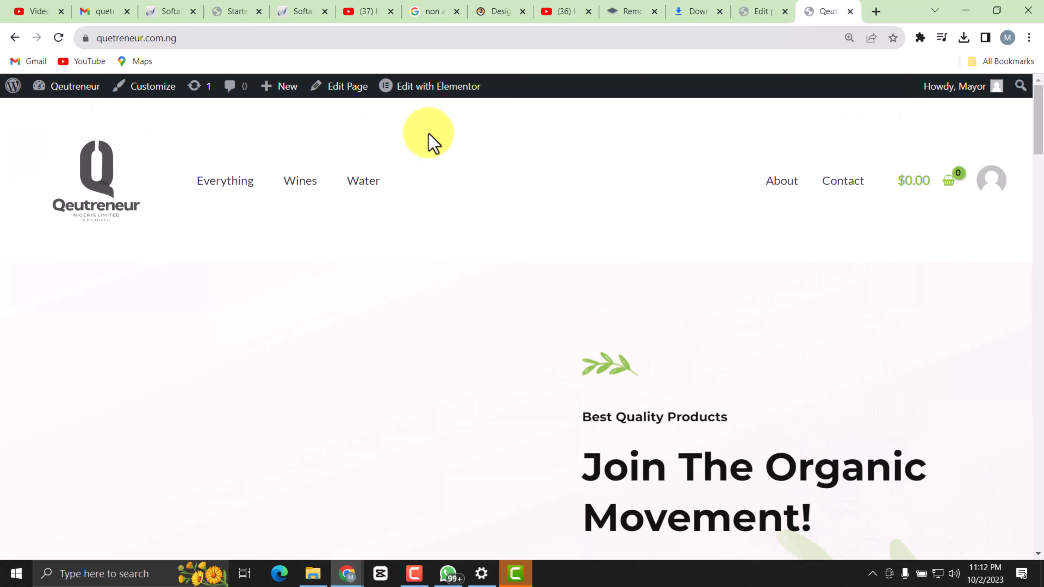
click(425, 88)
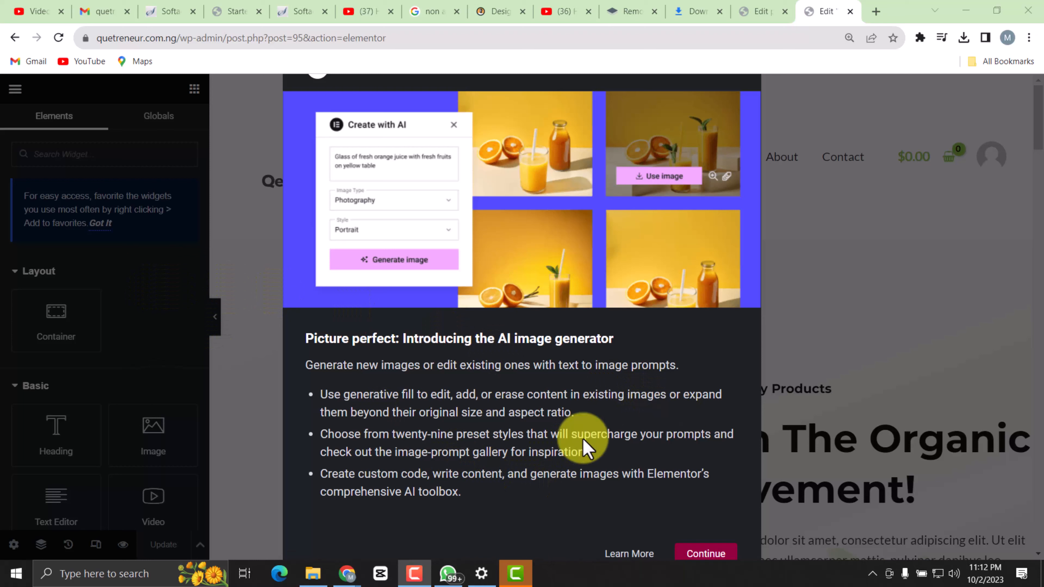
click(702, 549)
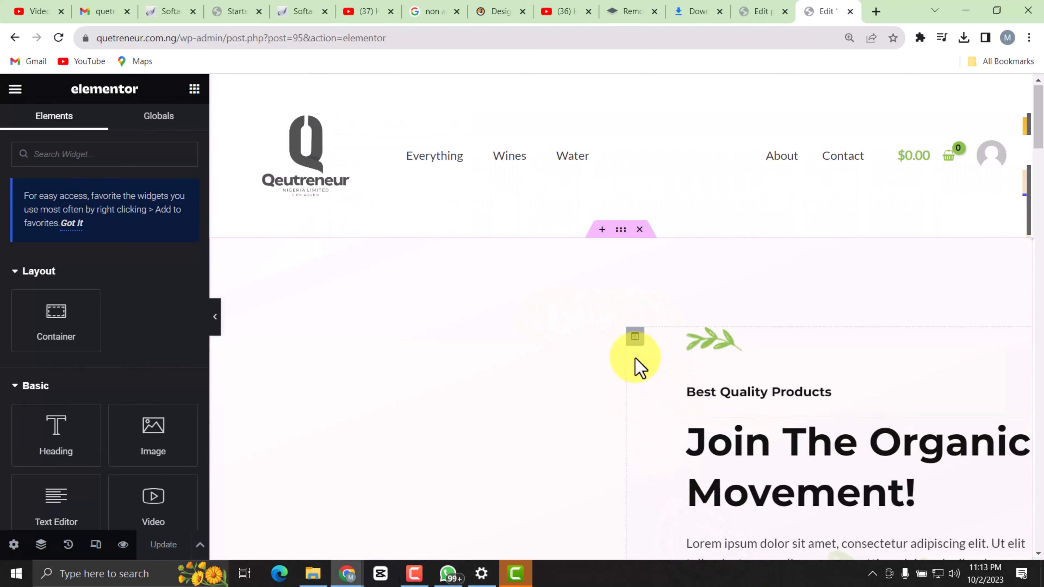
Examine the home page's hero section and feature boxes in the editor, and look through the available Basic widgets.
scroll(596, 337, down, 5)
scroll(559, 325, down, 5)
scroll(532, 357, up, 6)
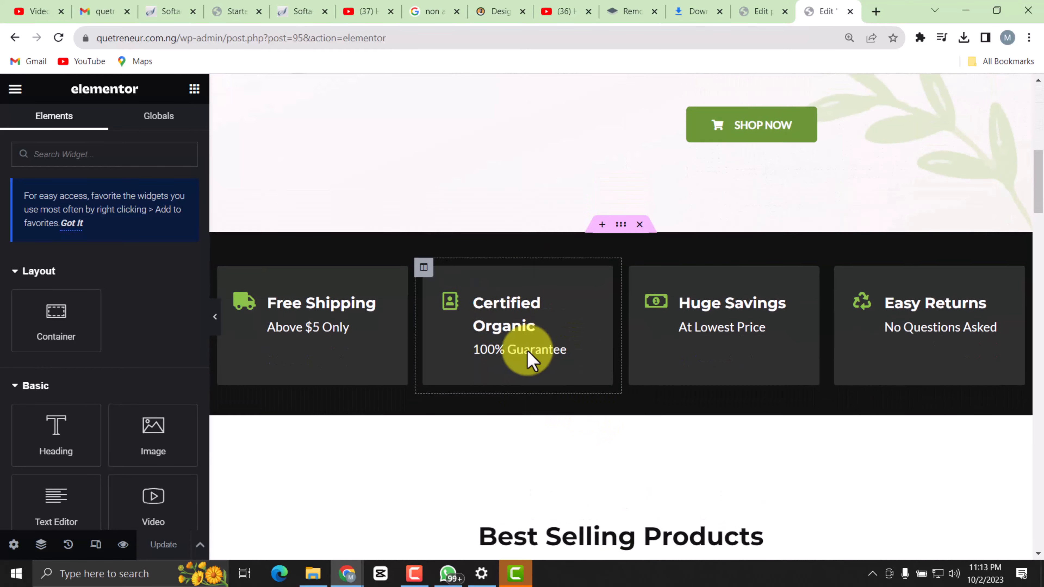
scroll(527, 359, up, 5)
scroll(587, 368, down, 3)
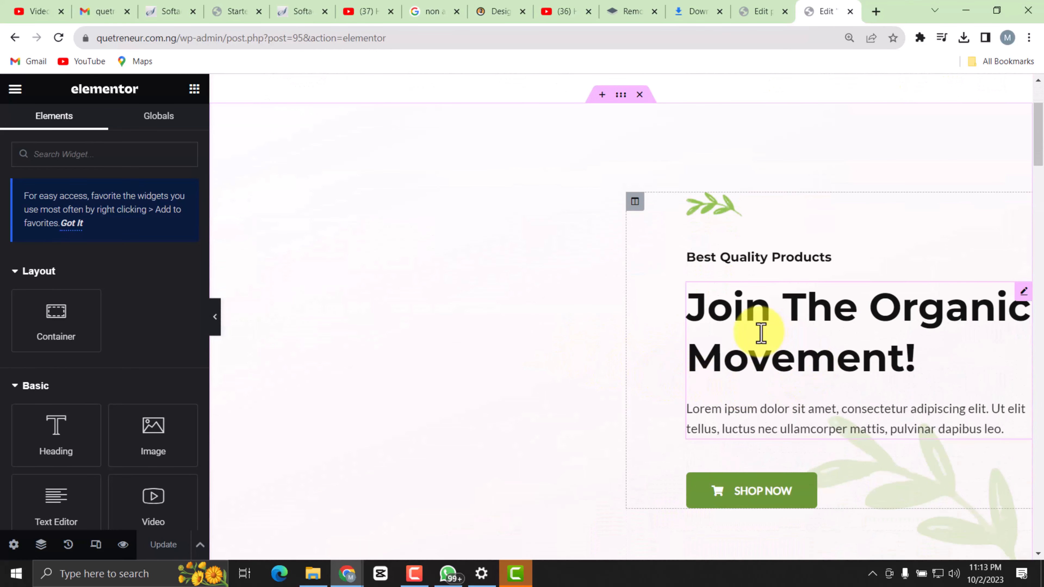
scroll(757, 334, up, 3)
scroll(462, 345, down, 3)
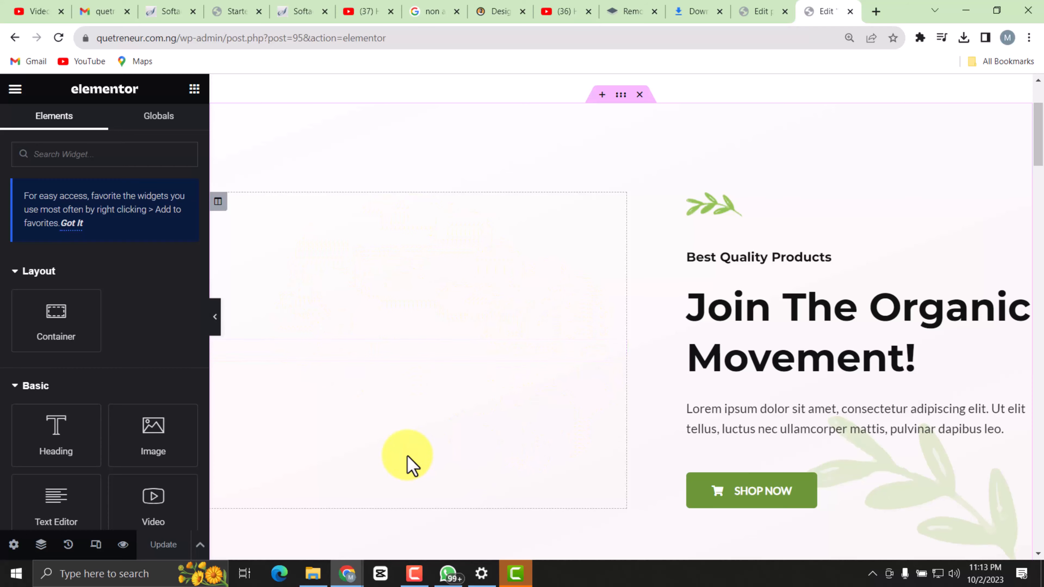
scroll(533, 388, up, 3)
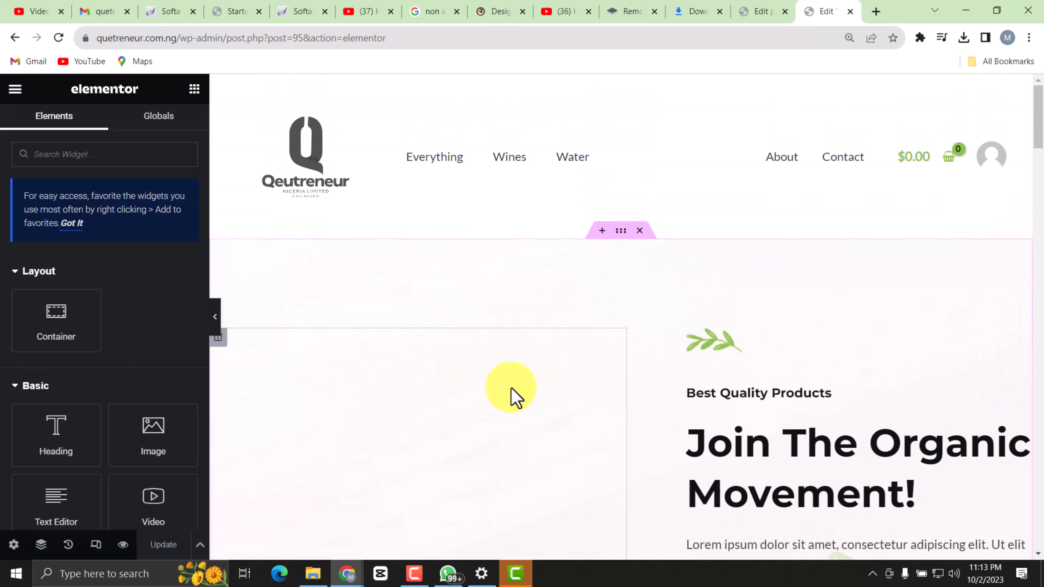
scroll(515, 397, down, 3)
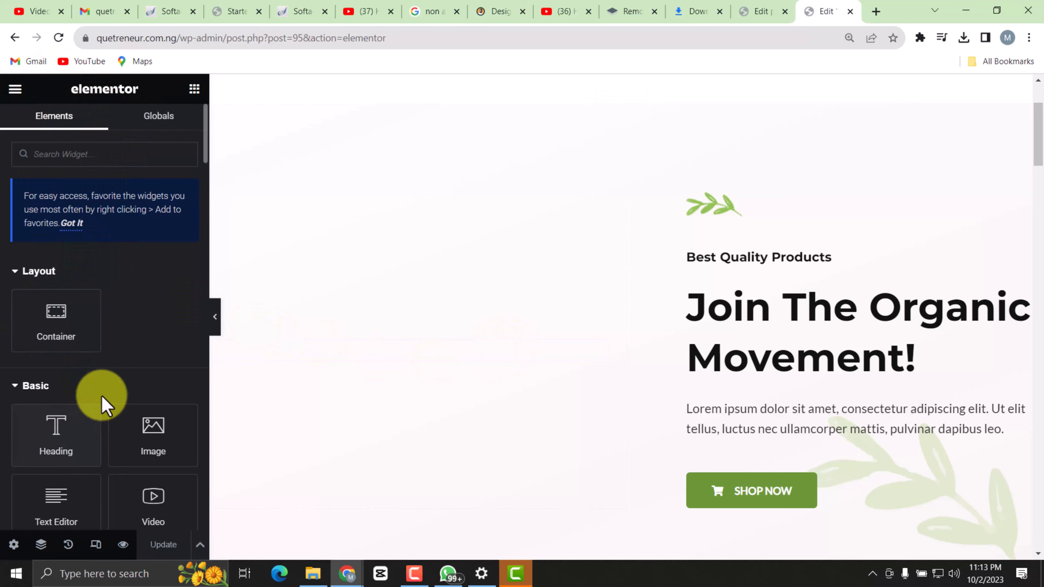
scroll(95, 329, down, 4)
scroll(130, 286, down, 2)
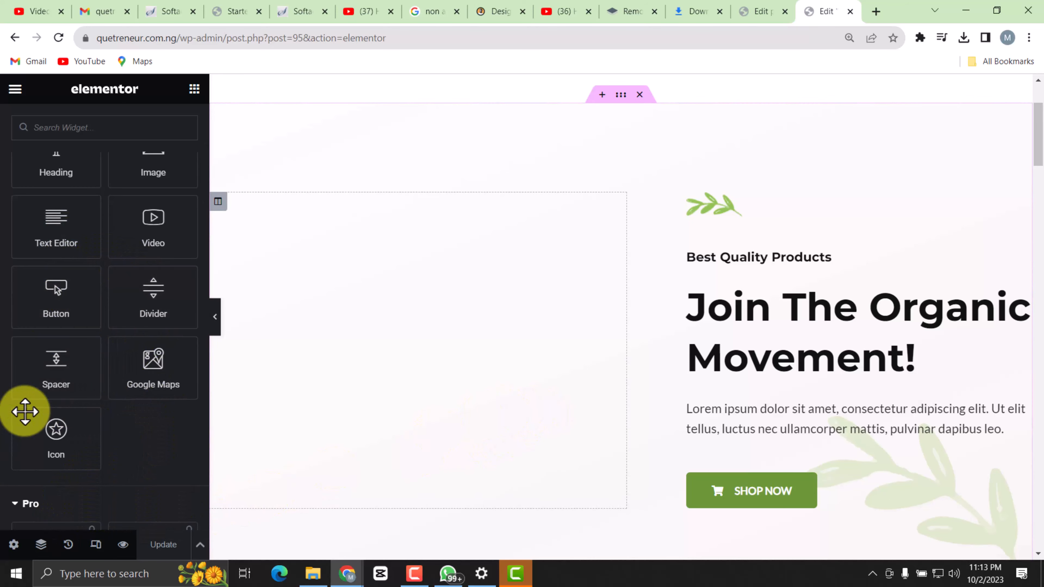
scroll(114, 324, up, 4)
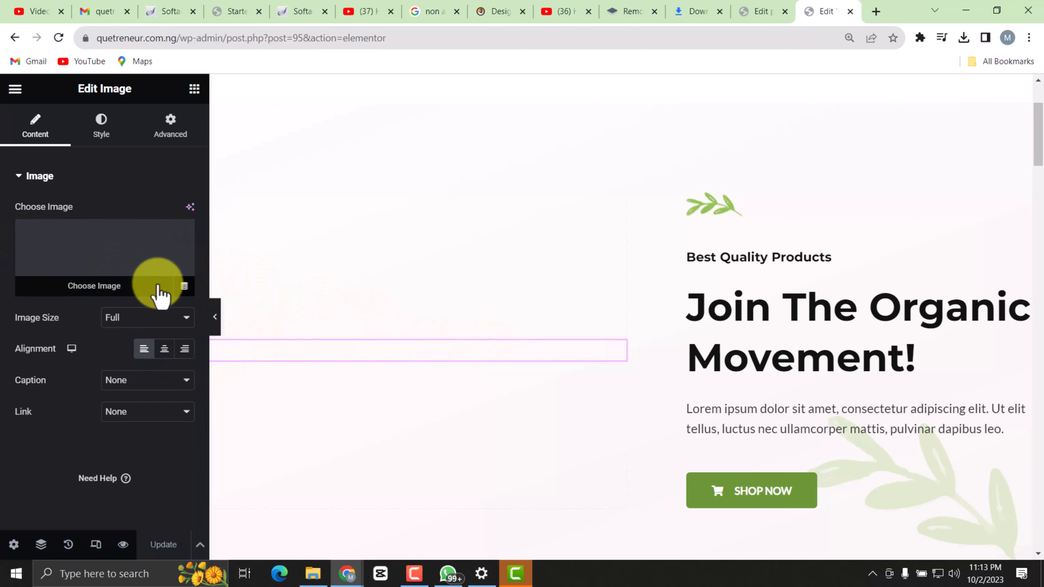
Open the media library for the hero section's empty image and check the Qeutreneur pictures folder in File Explorer for a replacement.
click(105, 256)
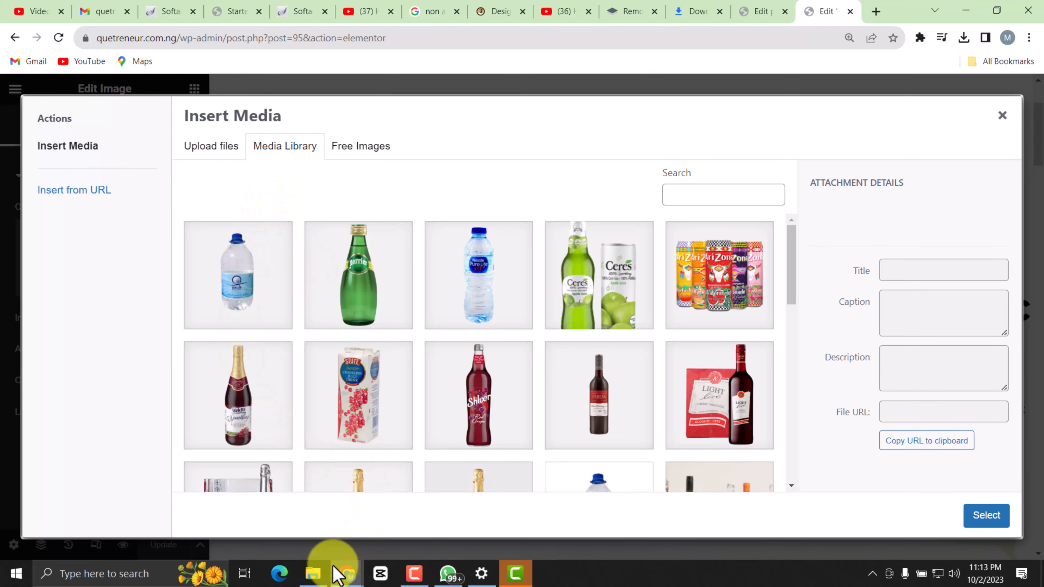
click(311, 574)
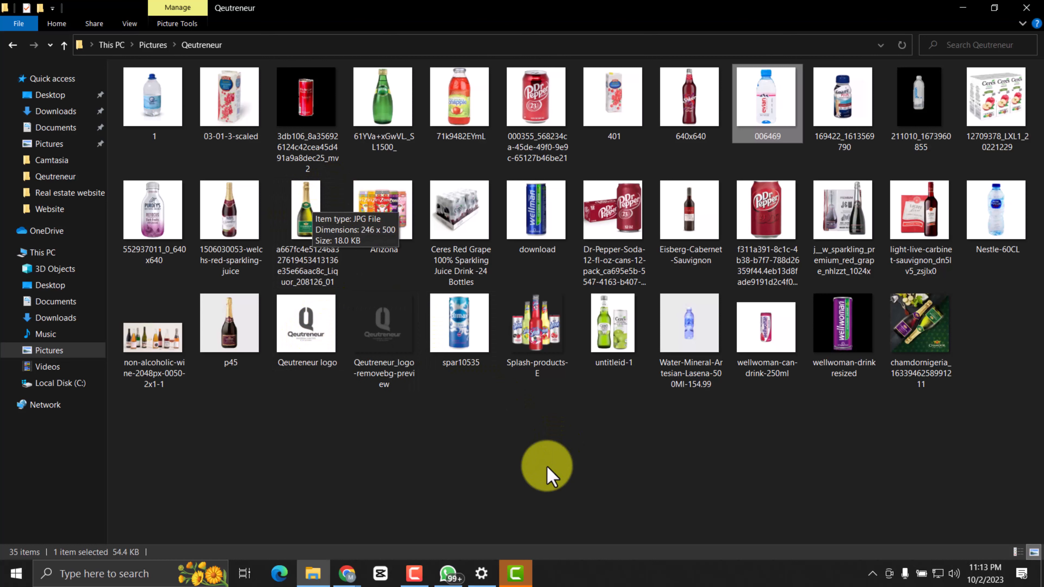
click(346, 576)
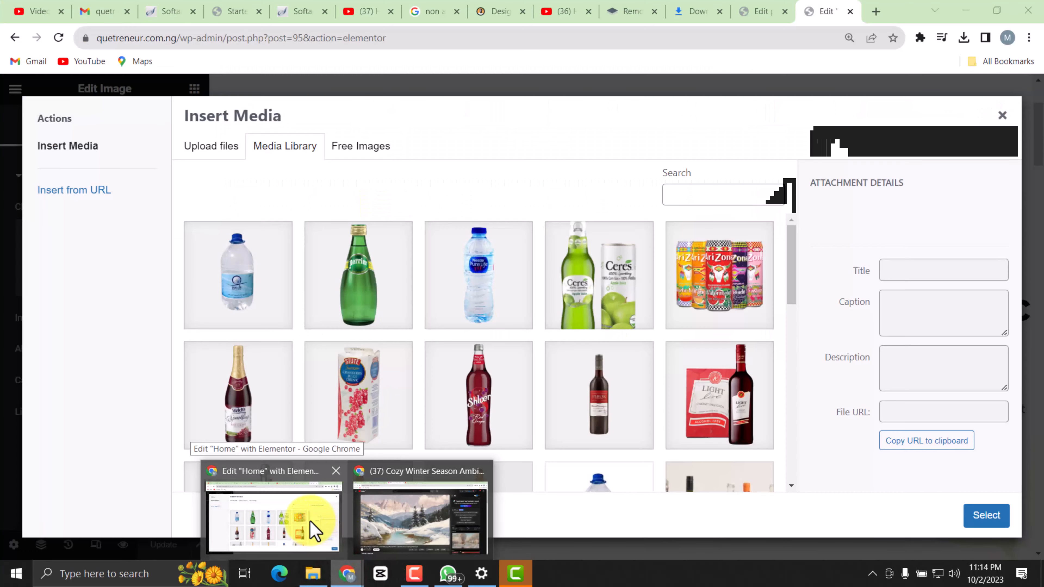
click(310, 521)
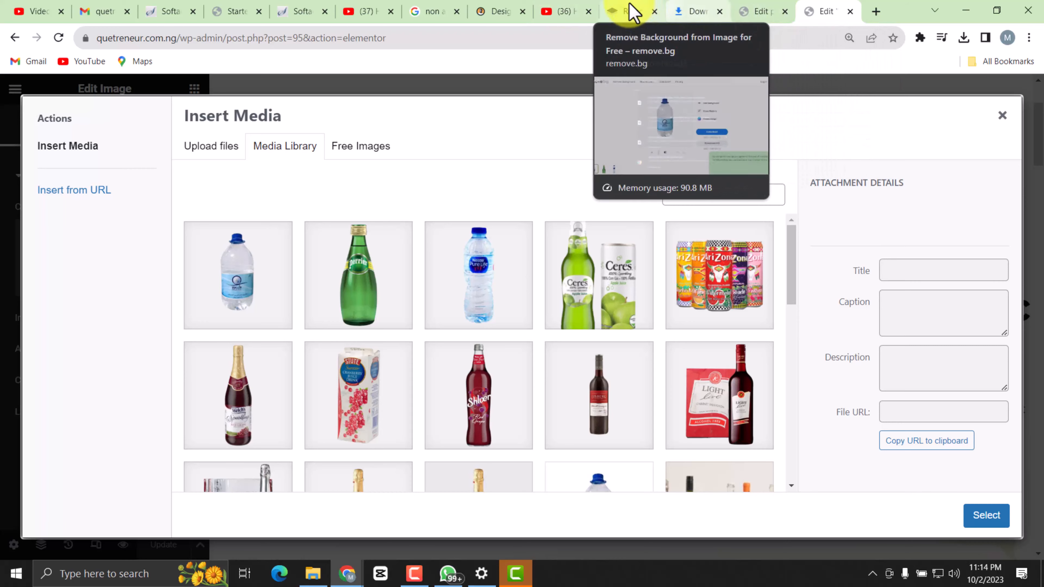
Switch to remove.bg, upload the green Chamdor bottle picture from the Qeutreneur pictures folder and download the background-free version.
click(629, 11)
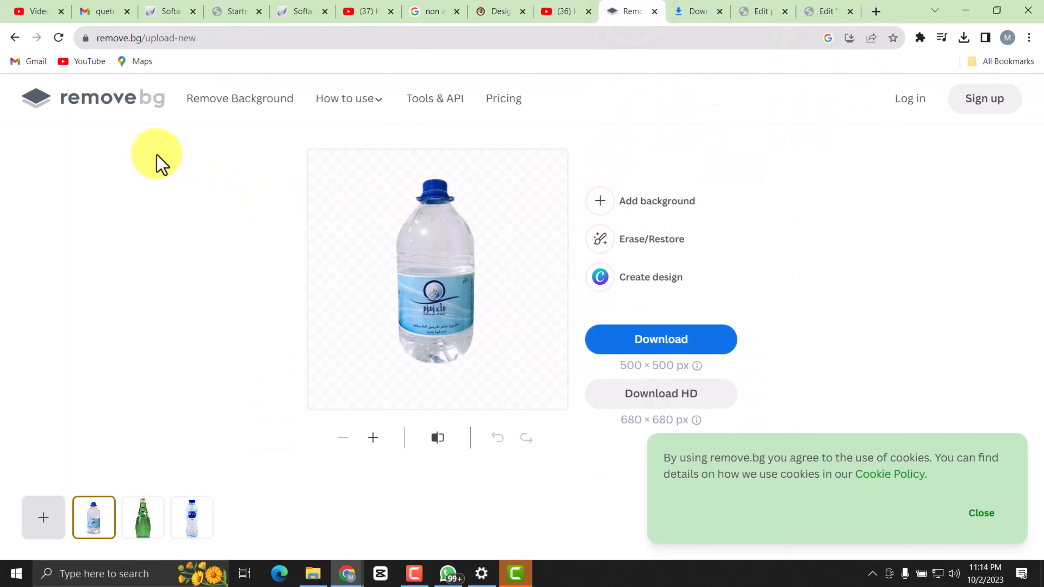
click(568, 157)
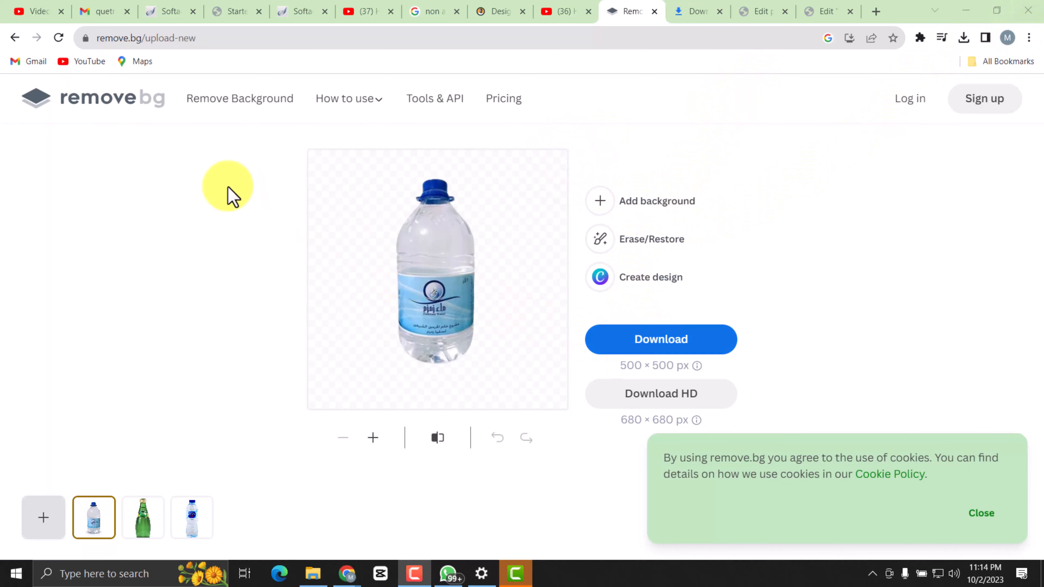
click(16, 37)
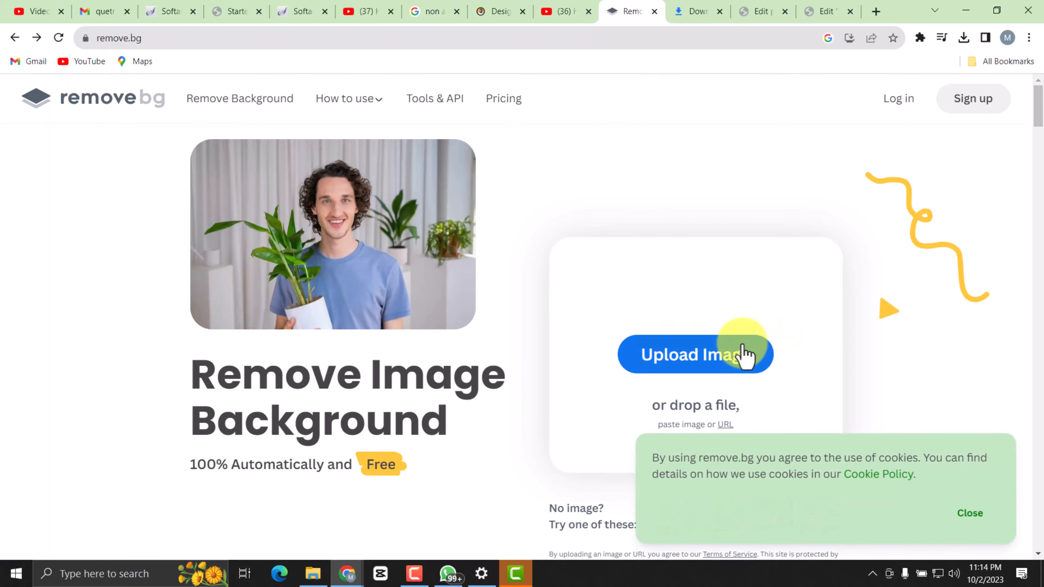
click(741, 353)
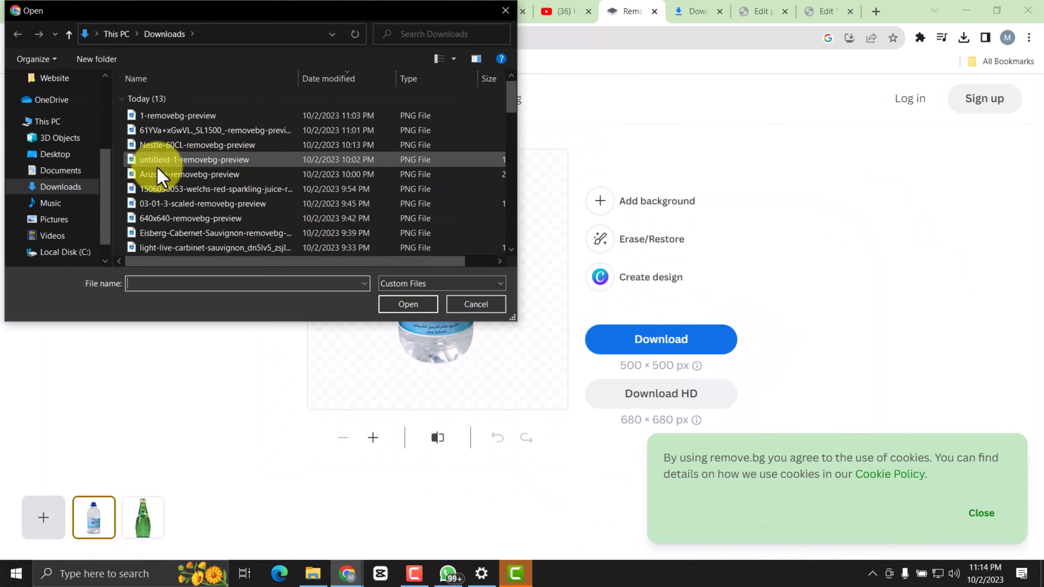
click(61, 219)
click(209, 120)
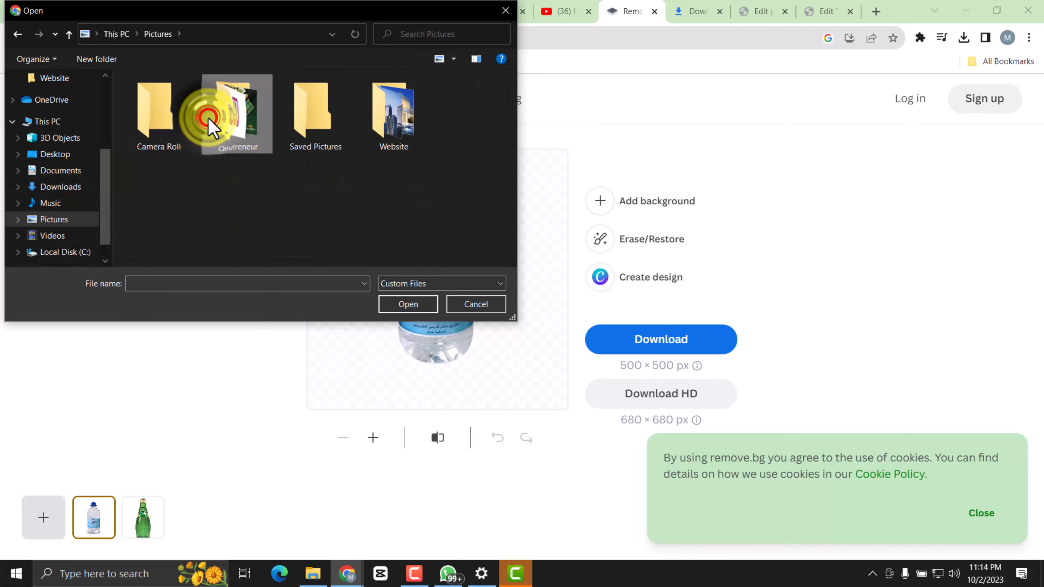
double_click(208, 120)
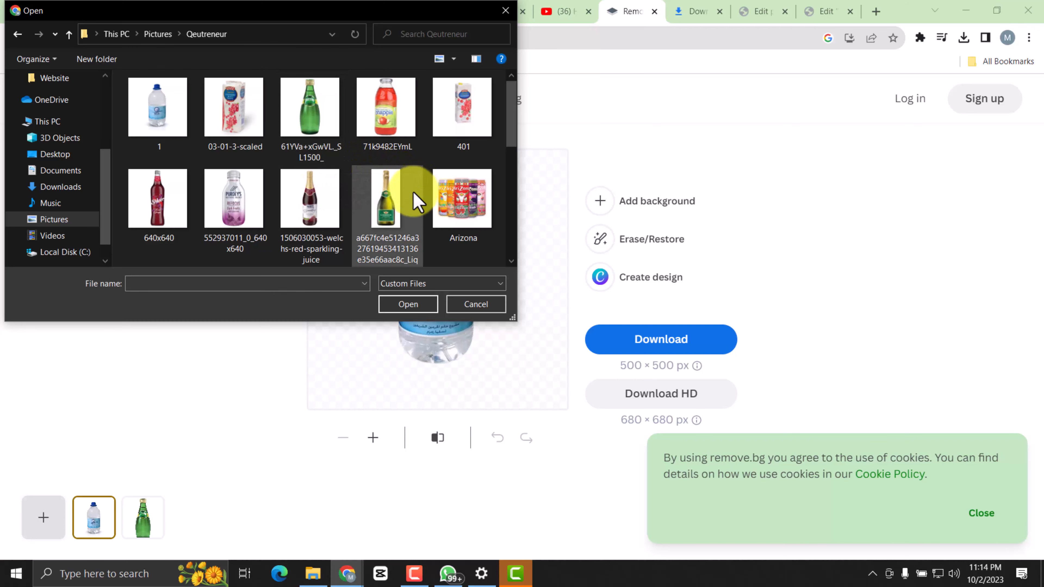
double_click(382, 188)
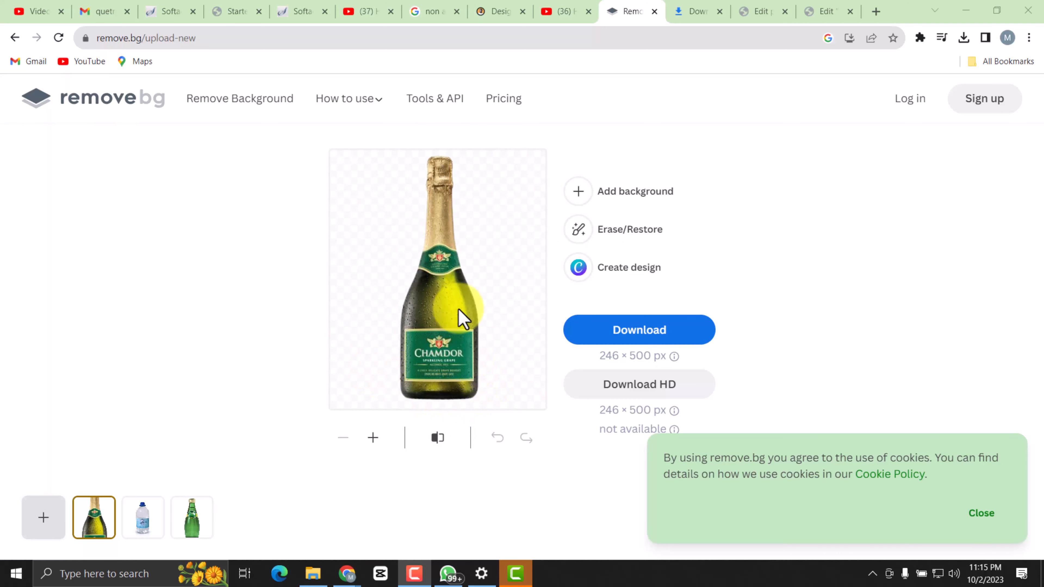
click(624, 328)
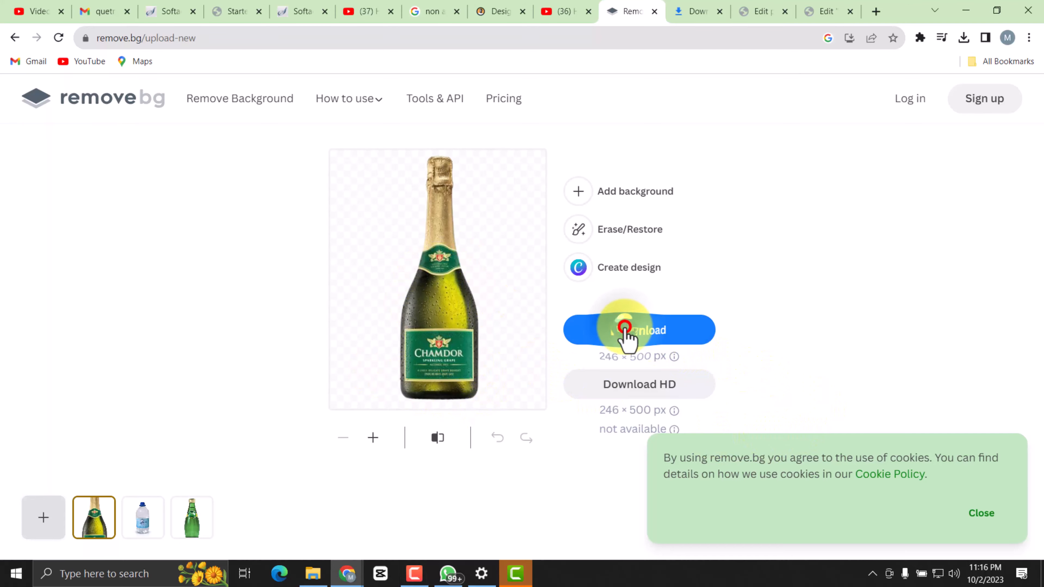
Return to the Elementor editor, upload the newest background-free Chamdor bottle file from Downloads and insert it as the hero image.
click(752, 12)
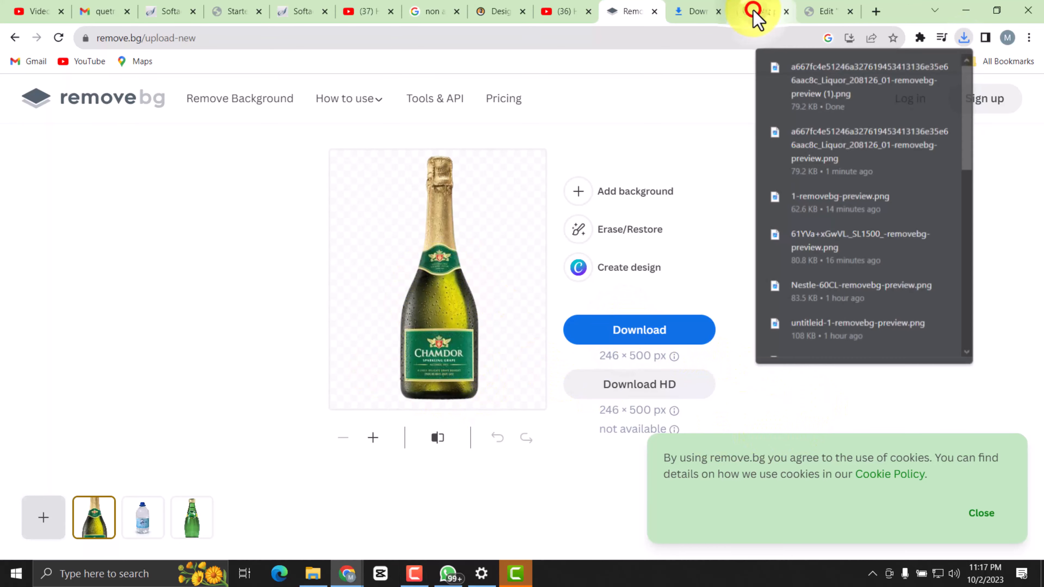
click(816, 12)
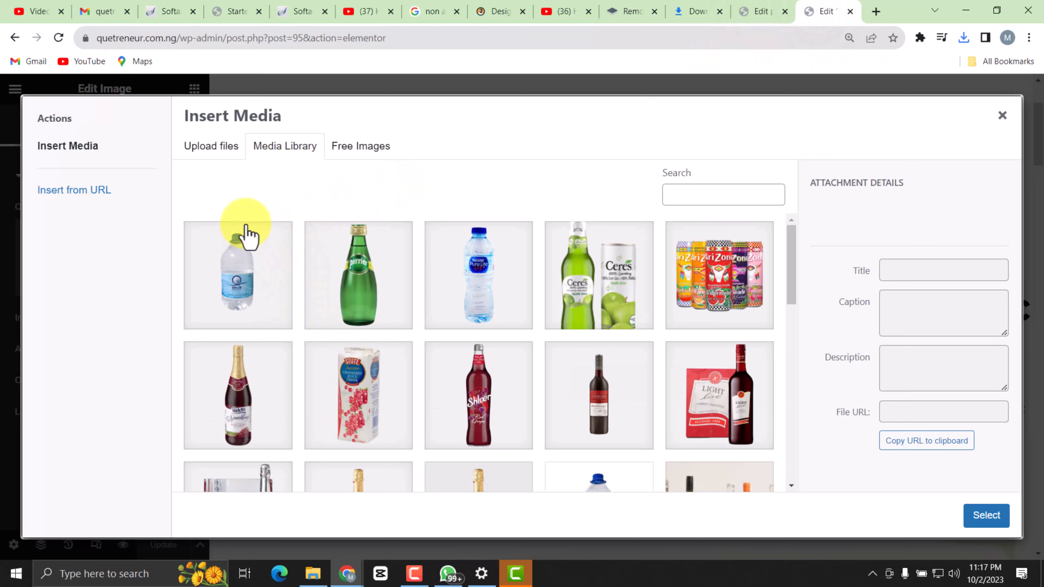
click(230, 144)
click(576, 334)
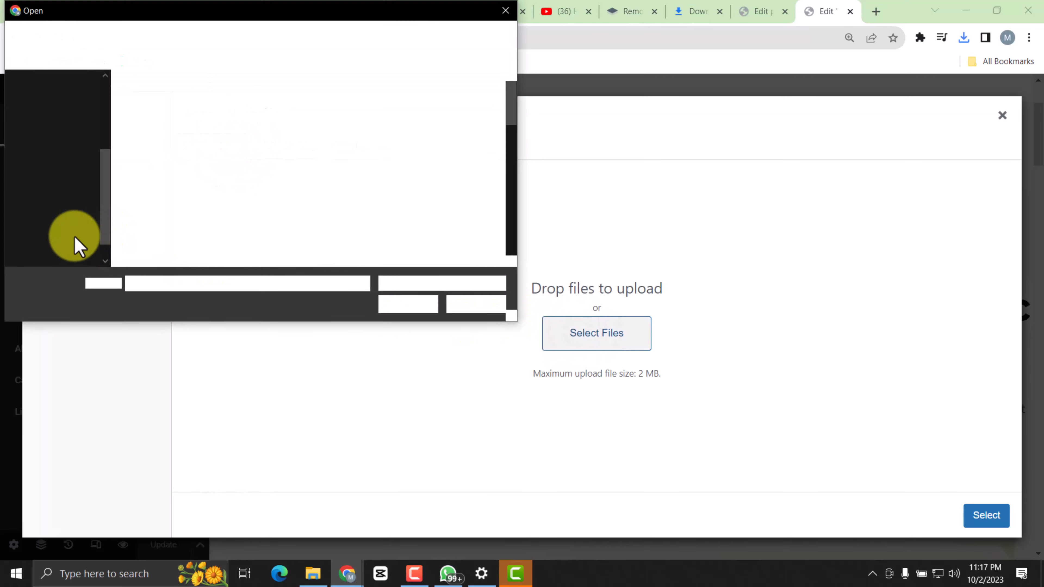
click(65, 187)
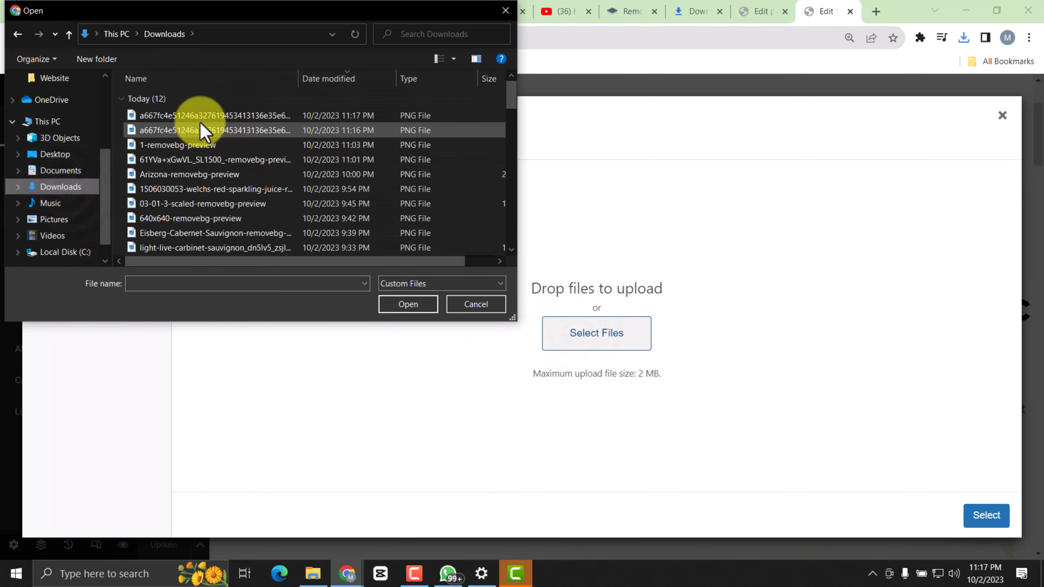
double_click(204, 116)
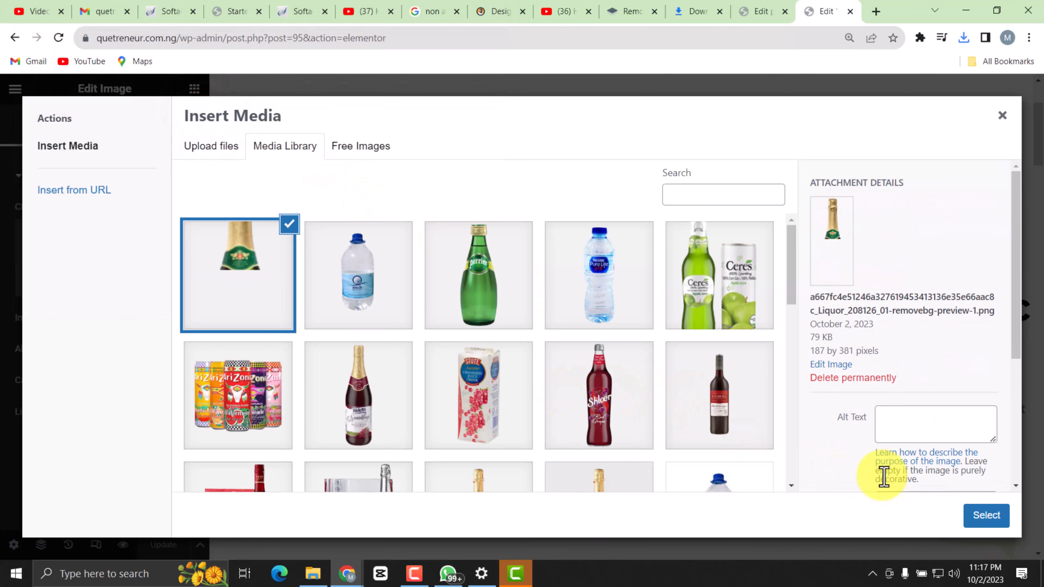
click(985, 516)
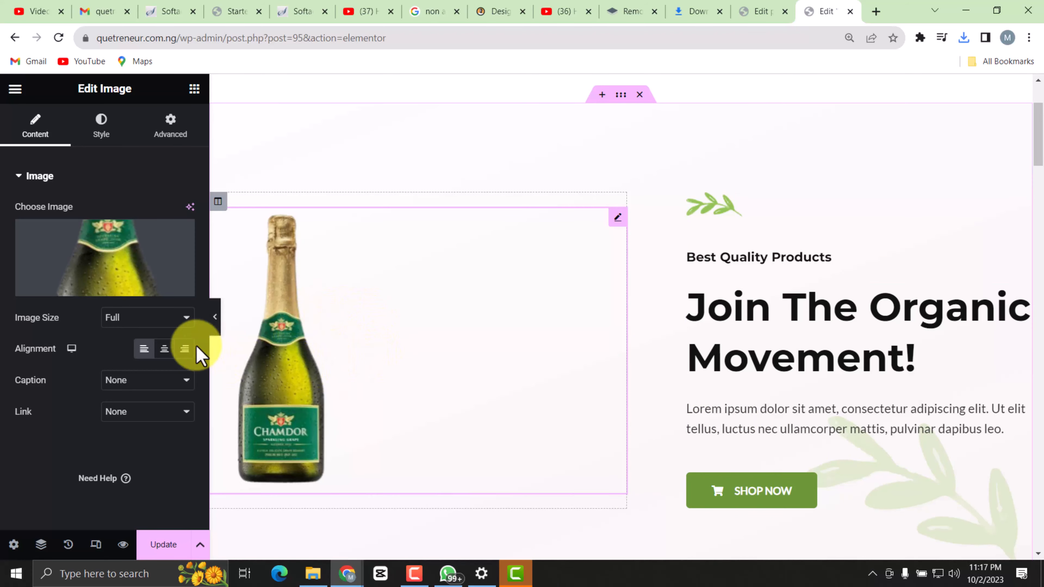
Center-align the Chamdor bottle image and check how it fits in the hero section.
click(164, 350)
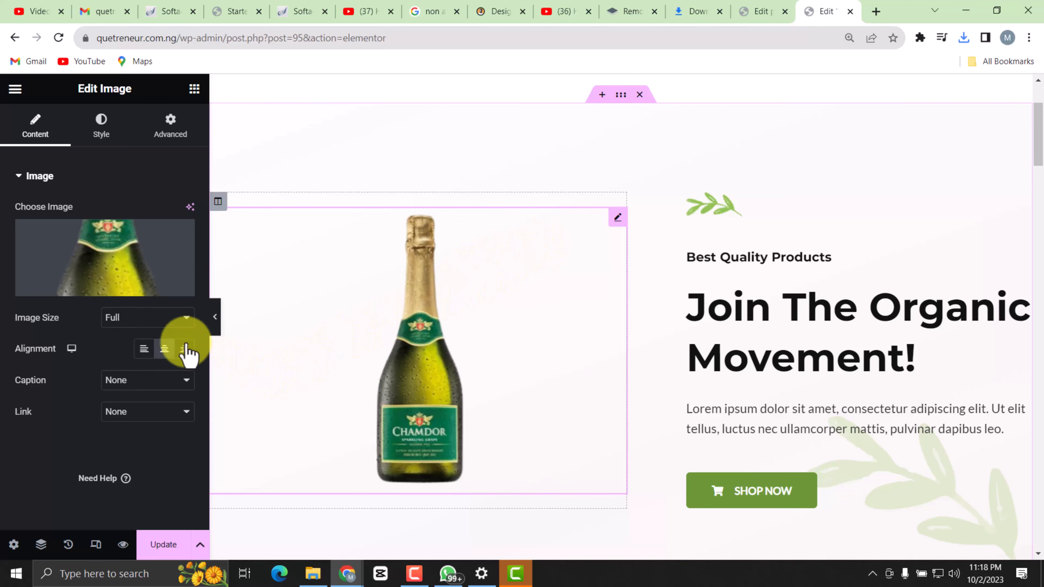
scroll(690, 337, down, 4)
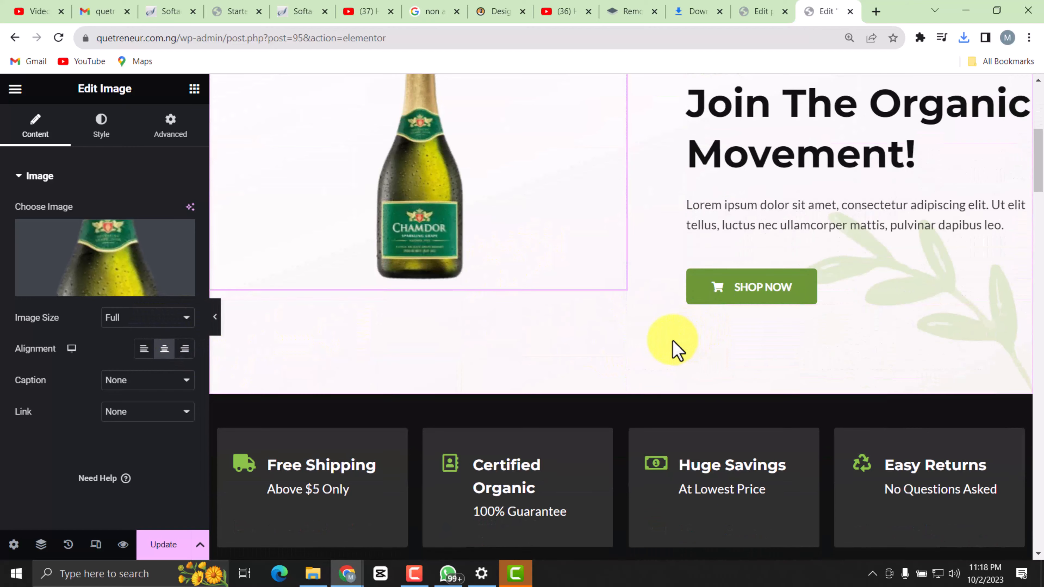
scroll(678, 345, up, 4)
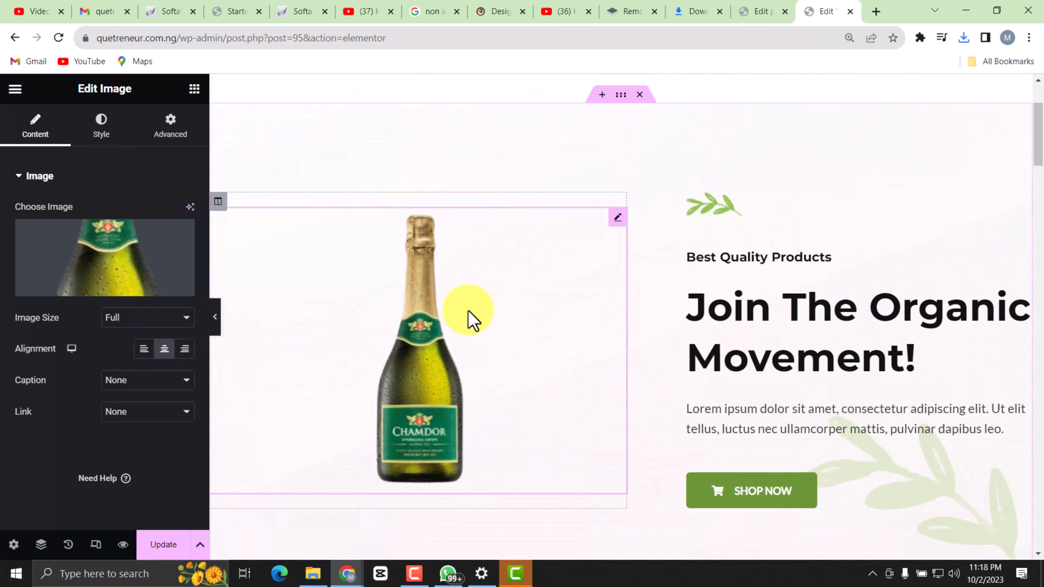
scroll(550, 264, up, 3)
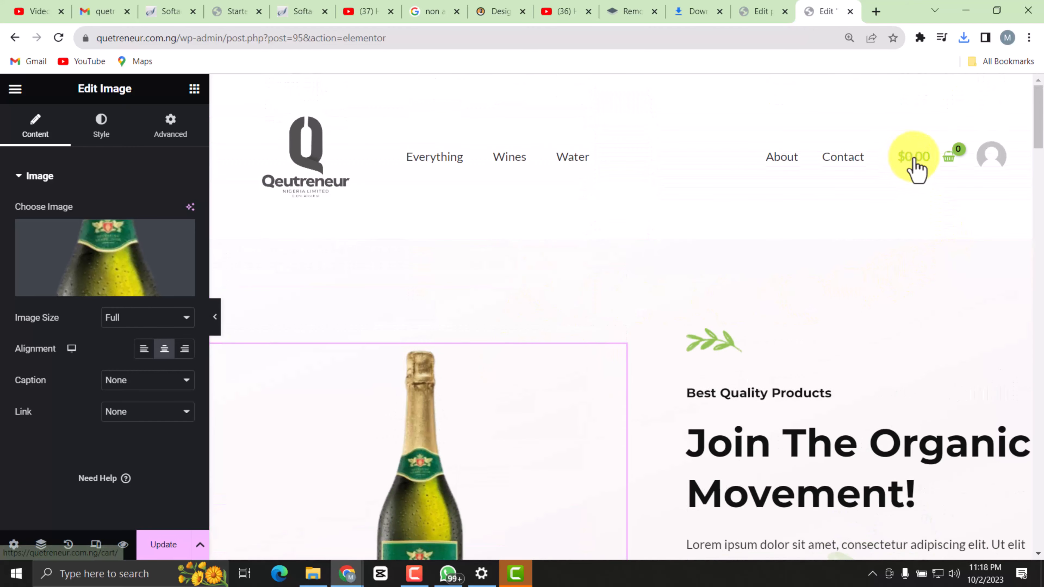
scroll(489, 341, down, 3)
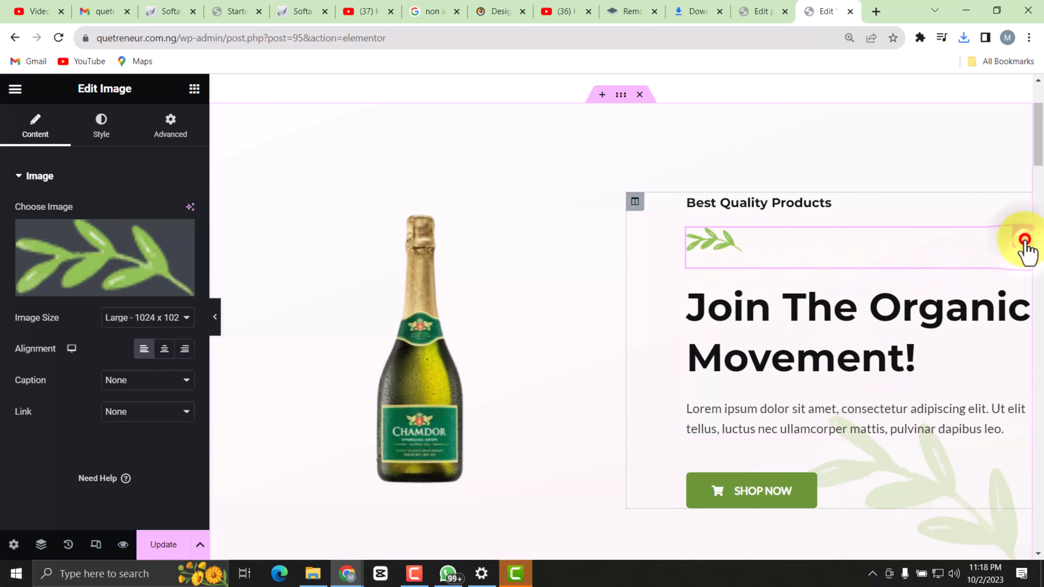
Clear the green leaf picture above the "Join The Organic Movement!" heading and delete its image widget from the hero section.
mouse_move(147, 268)
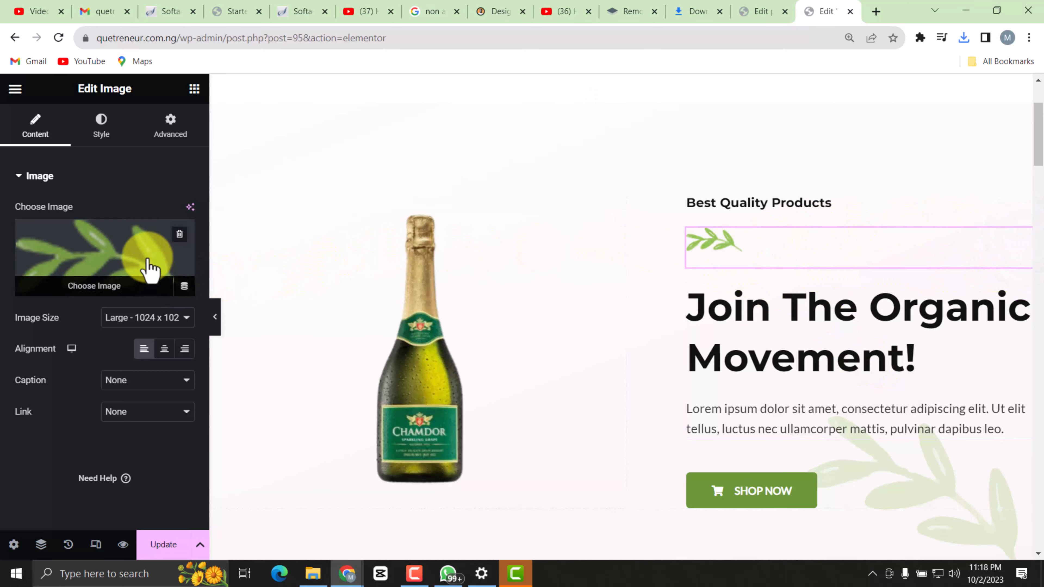
right_click(203, 254)
click(179, 233)
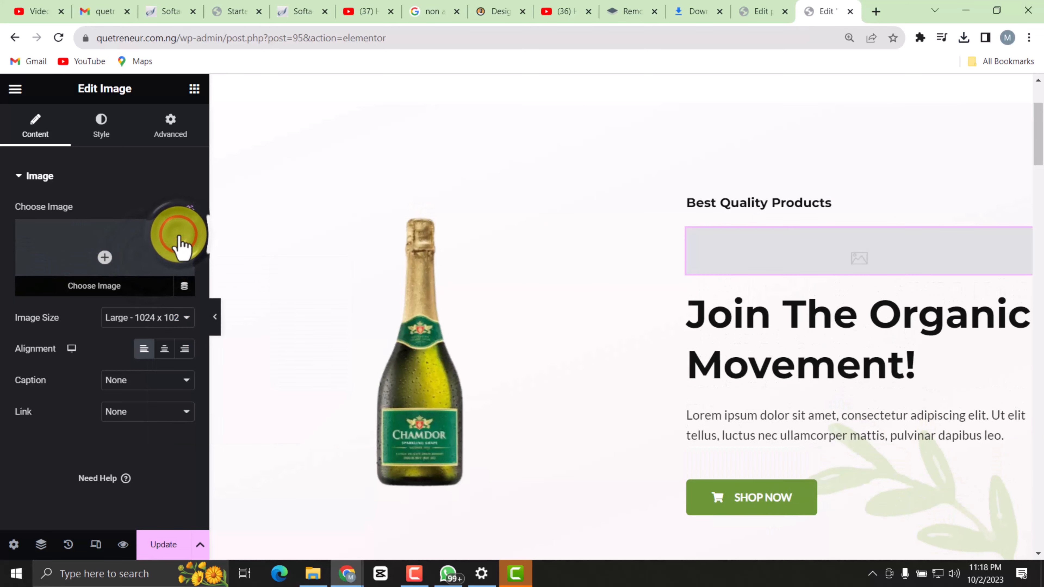
right_click(947, 243)
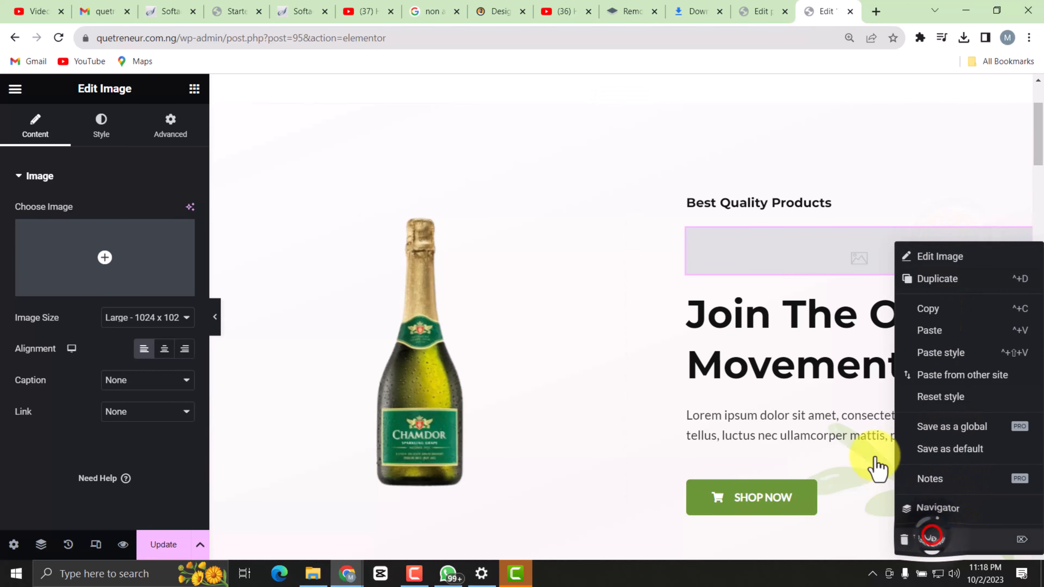
key(Delete)
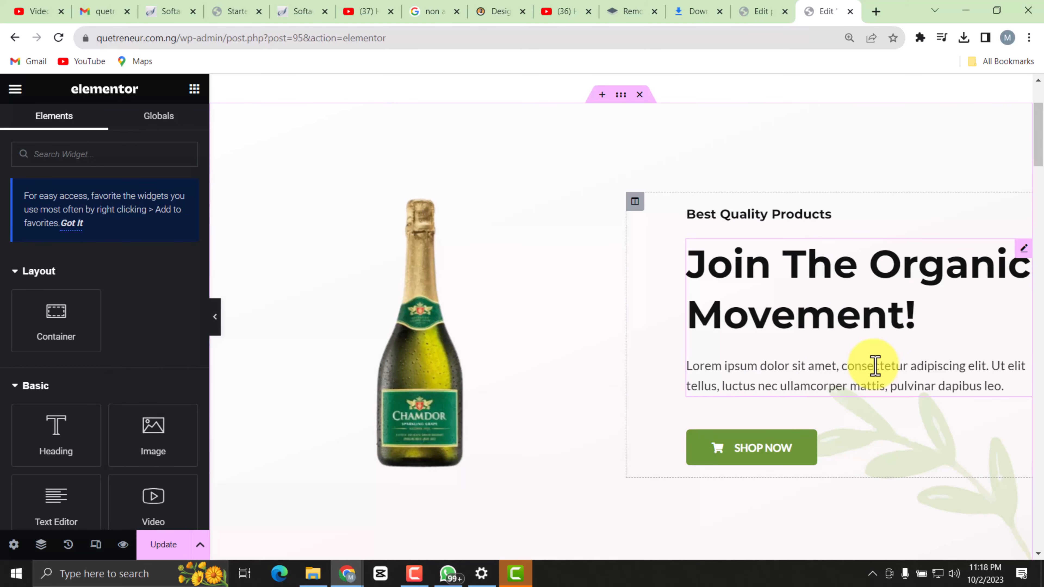
Review the hero section around the Chamdor bottle and save the home page changes.
scroll(611, 319, down, 3)
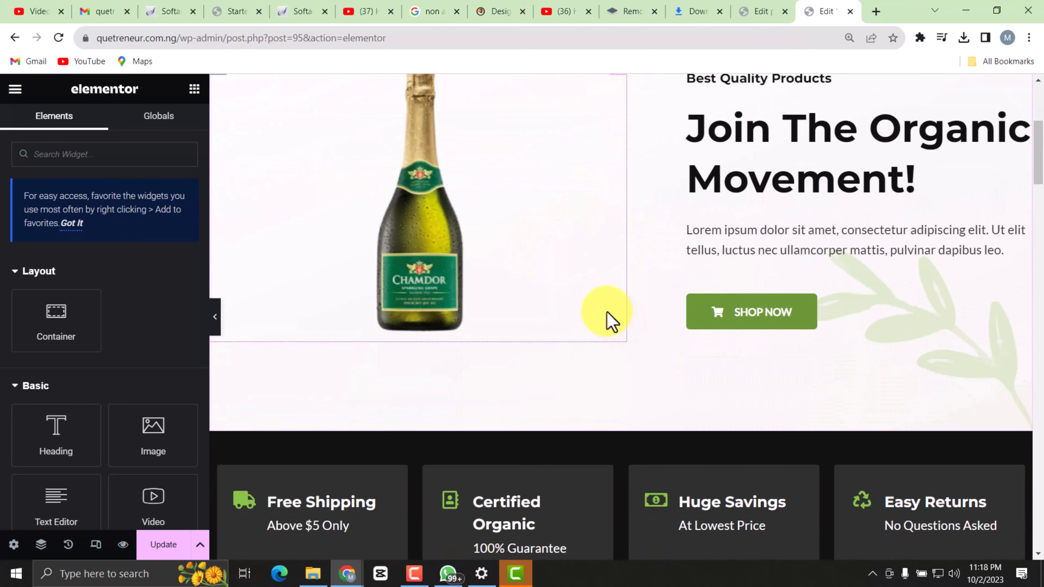
scroll(452, 344, up, 6)
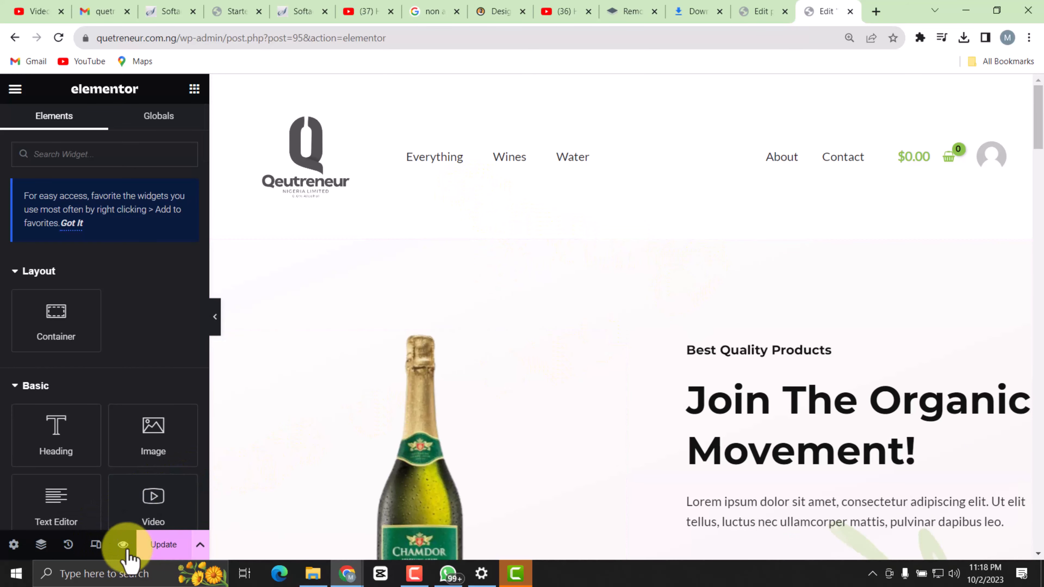
click(158, 546)
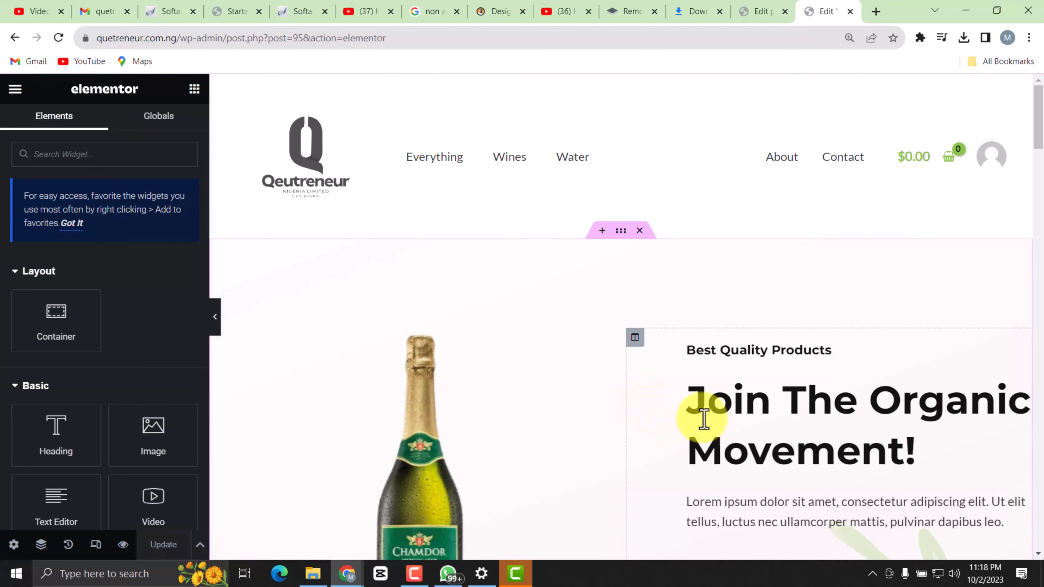
Replace the last word of the small heading above the hero title with text beginning "Drin", keeping "Best Quality" in front.
scroll(634, 338, down, 3)
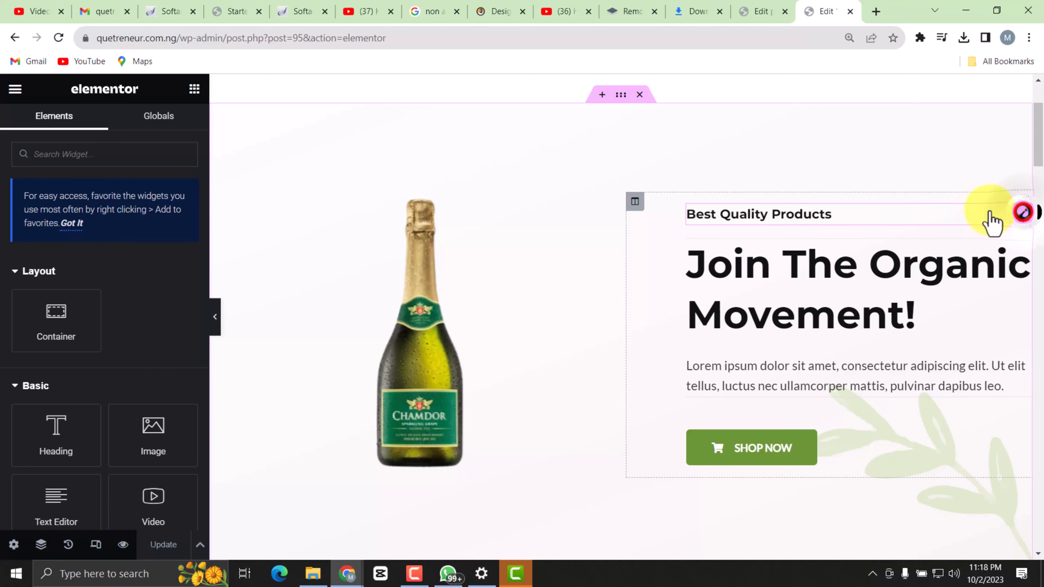
click(990, 213)
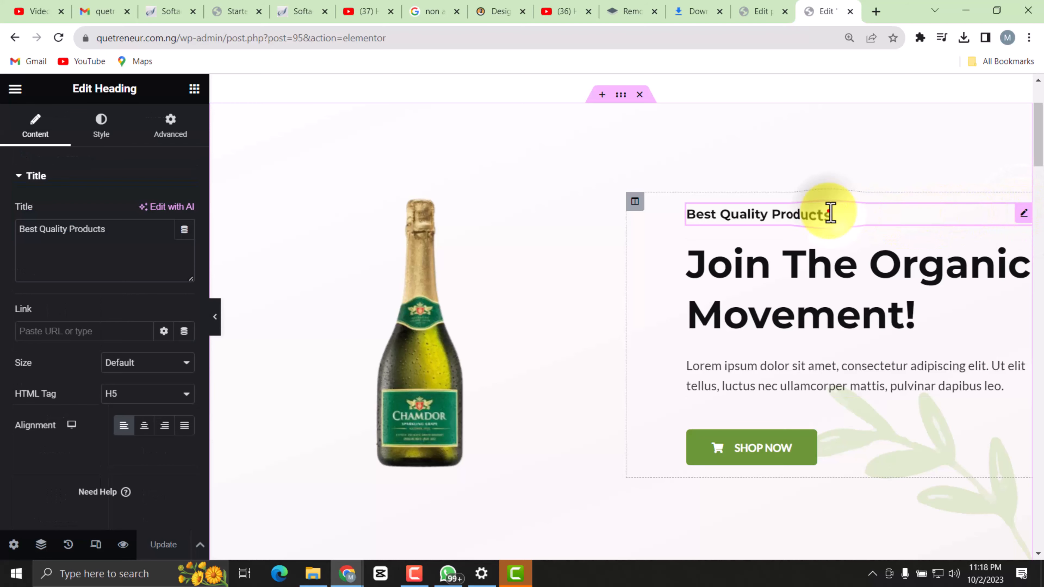
drag(830, 213, 702, 214)
click(691, 218)
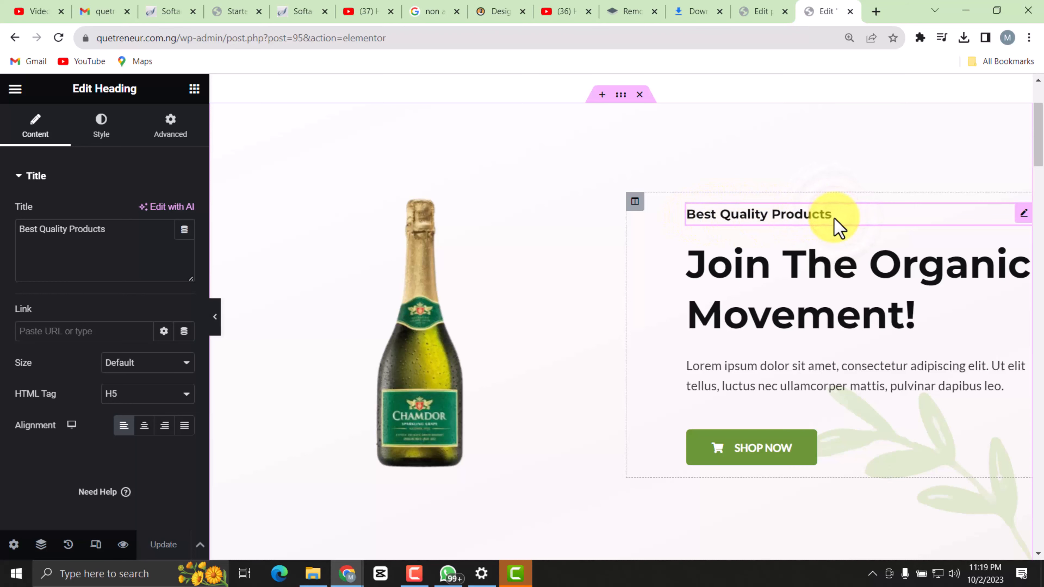
drag(831, 214, 771, 217)
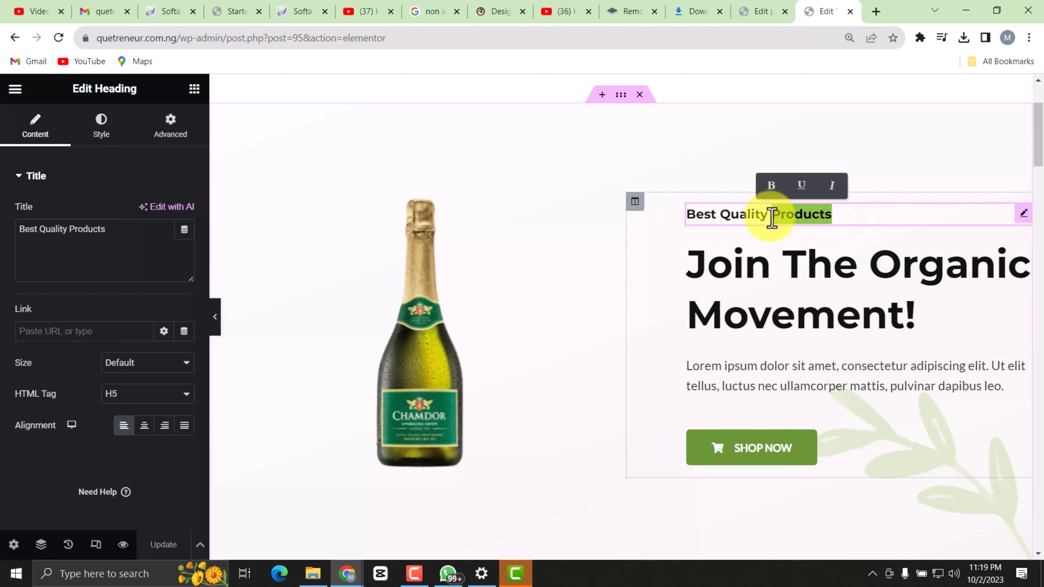
text(Drink)
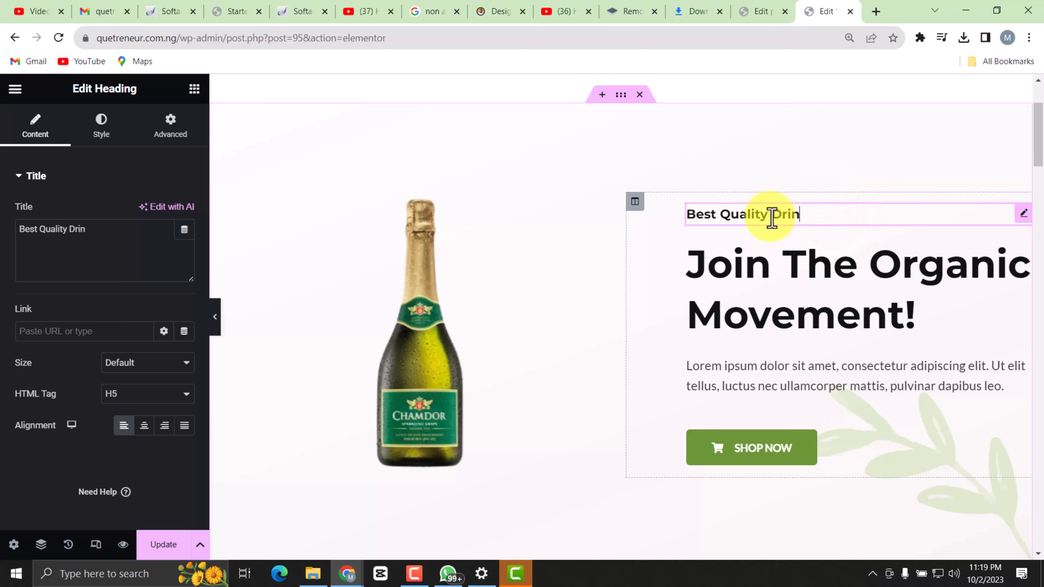
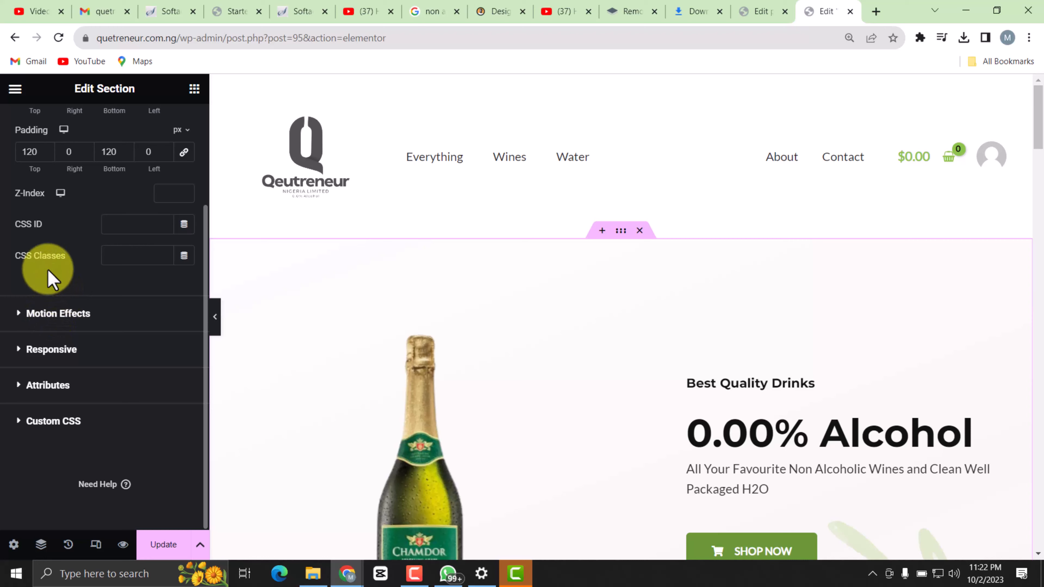
Open the hero section's background overlay settings and look through the Qeutreneur pictures folder for a drink image.
scroll(53, 272, up, 3)
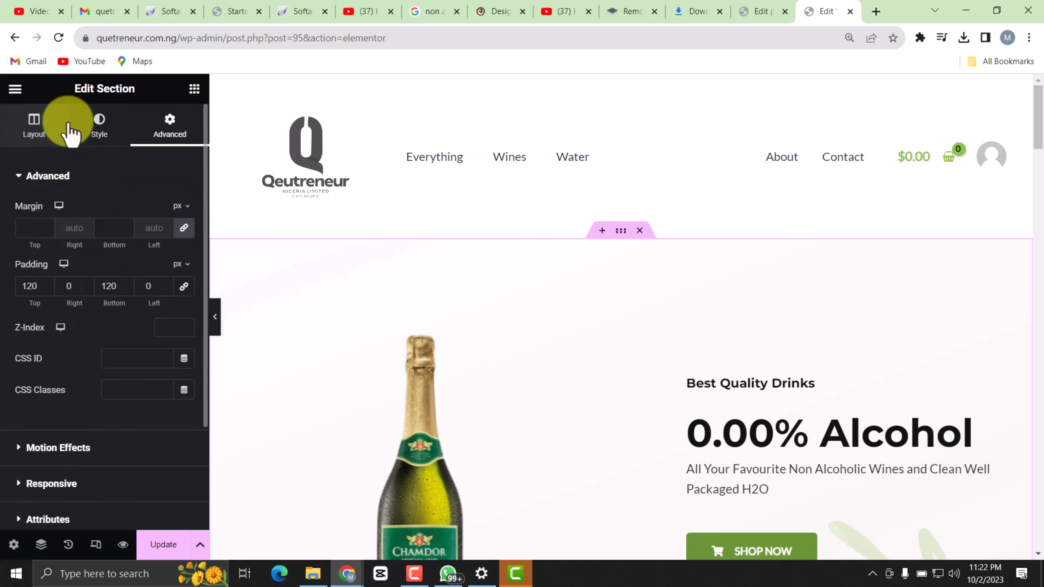
click(99, 124)
scroll(121, 256, down, 4)
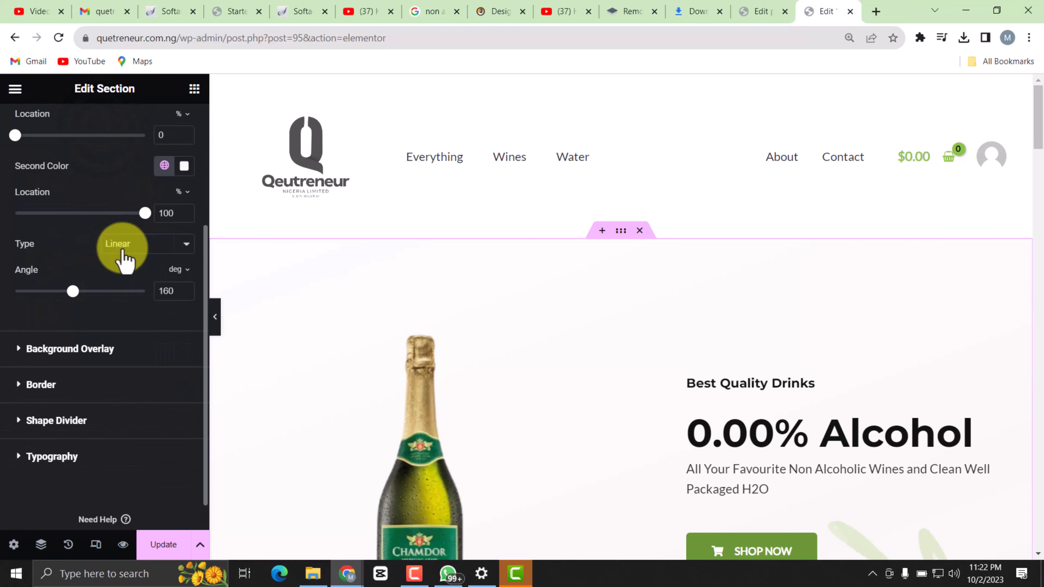
scroll(123, 259, down, 1)
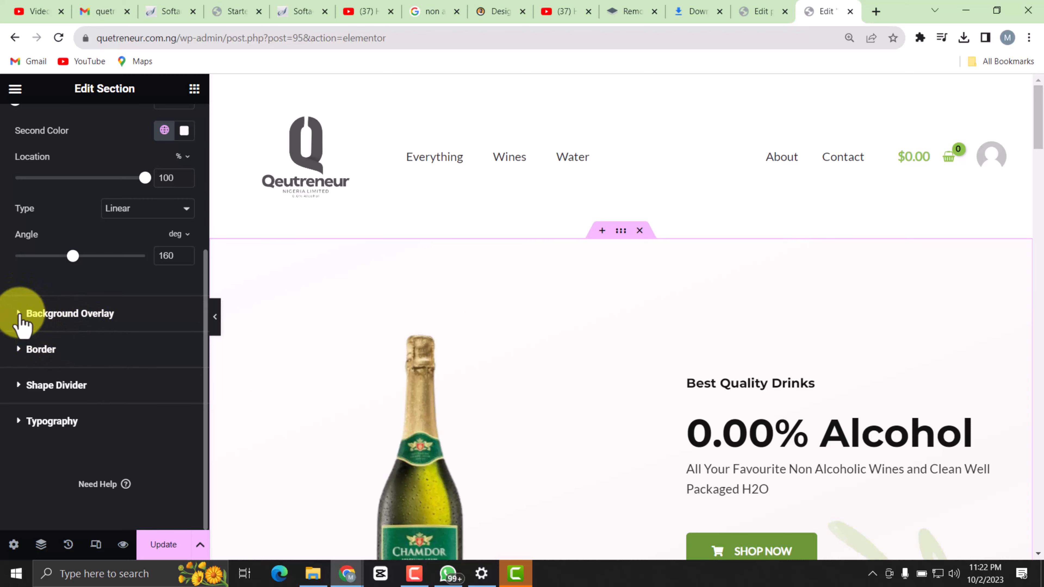
click(90, 327)
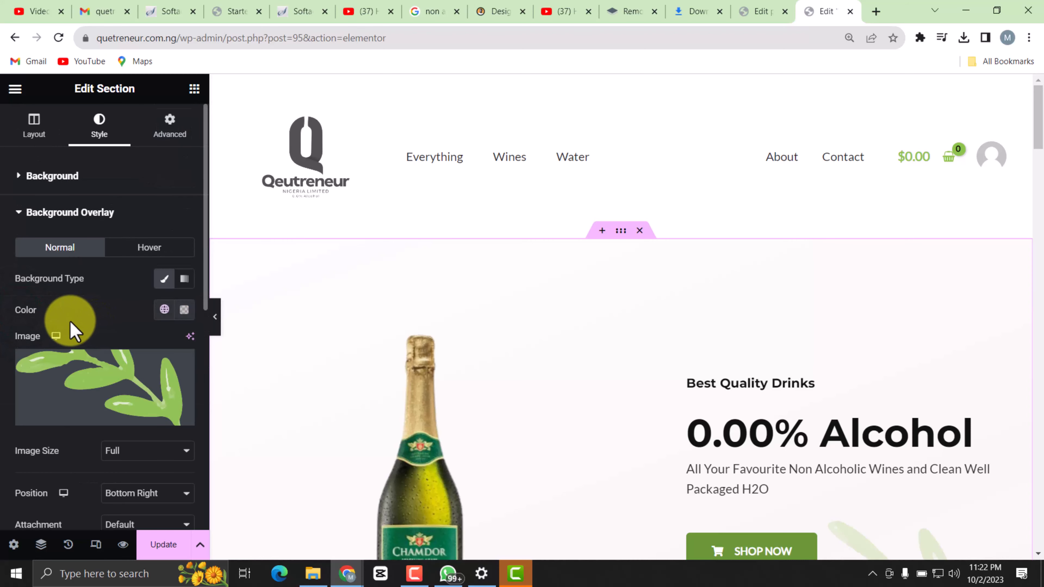
scroll(119, 345, down, 2)
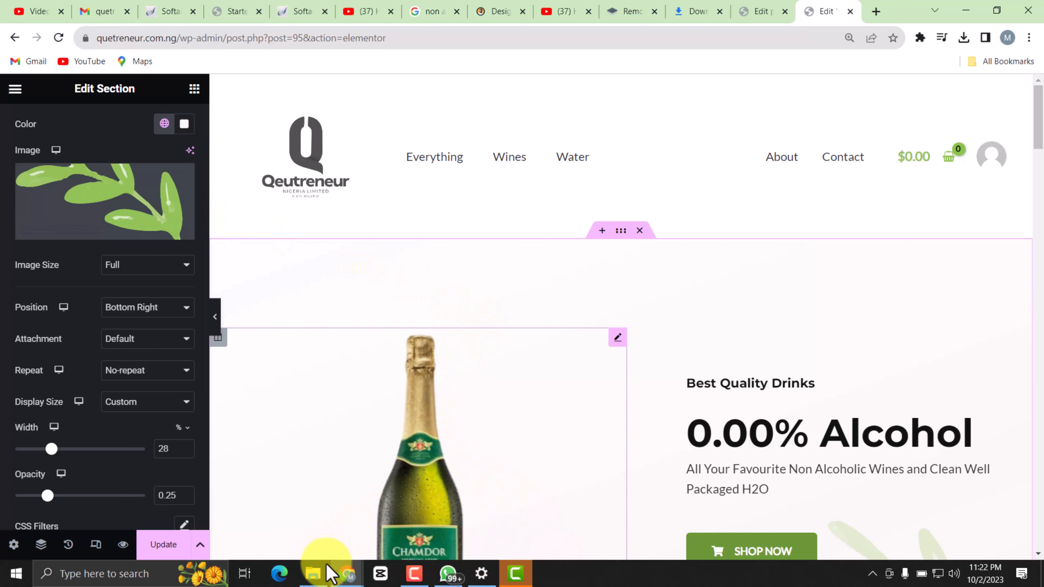
click(313, 573)
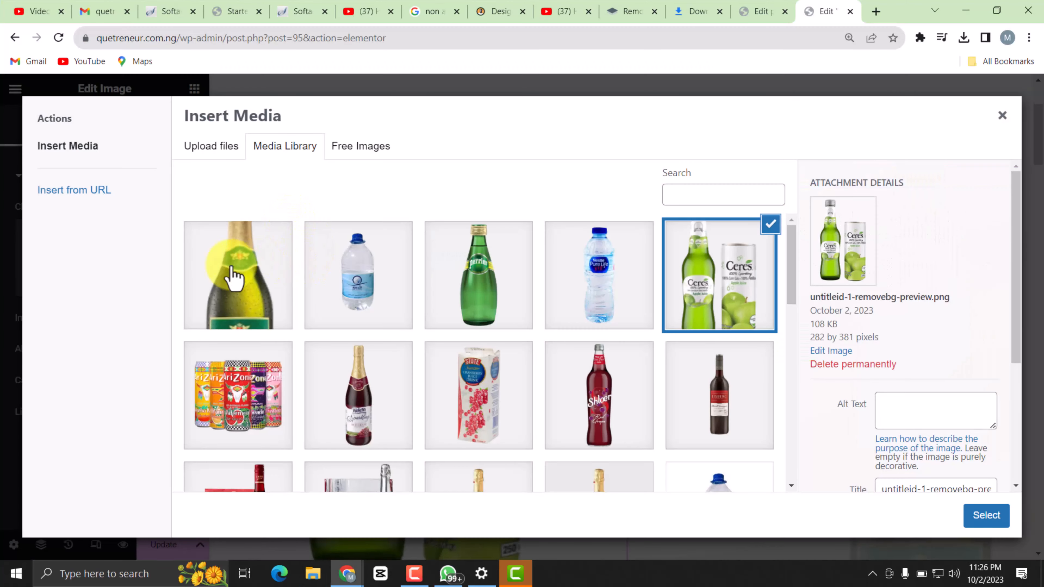
click(229, 269)
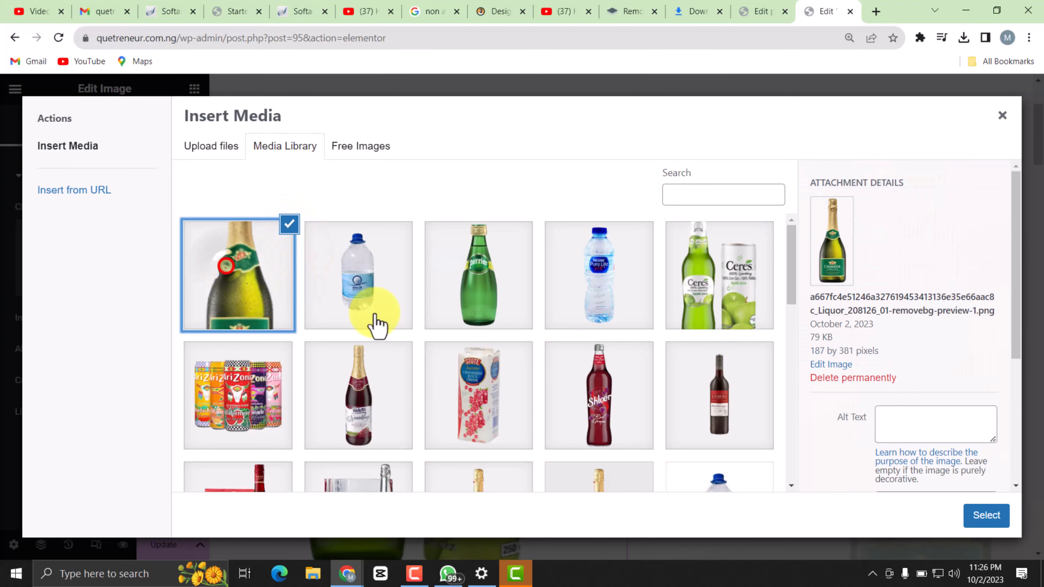
Insert the background-free Chamdor bottle picture into the hero section's image widget and check how it fits.
click(985, 514)
scroll(650, 375, up, 5)
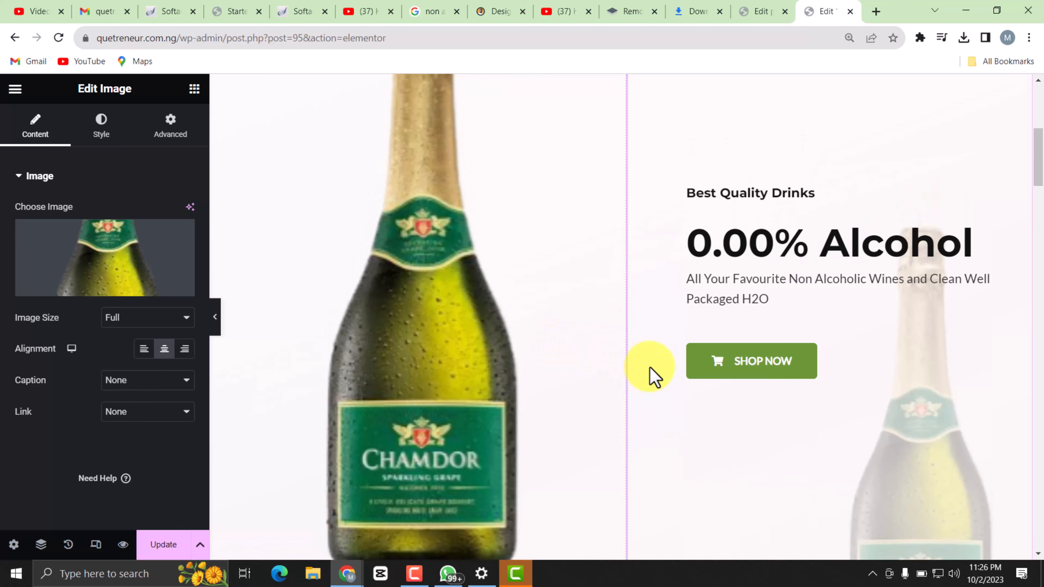
scroll(634, 365, down, 3)
scroll(530, 347, down, 4)
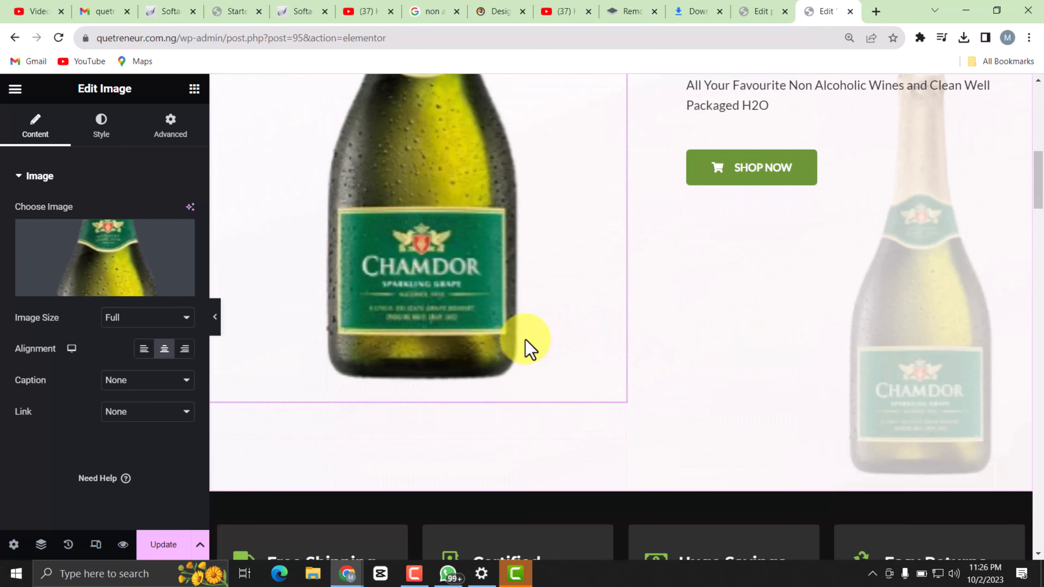
scroll(559, 303, up, 10)
scroll(602, 327, down, 3)
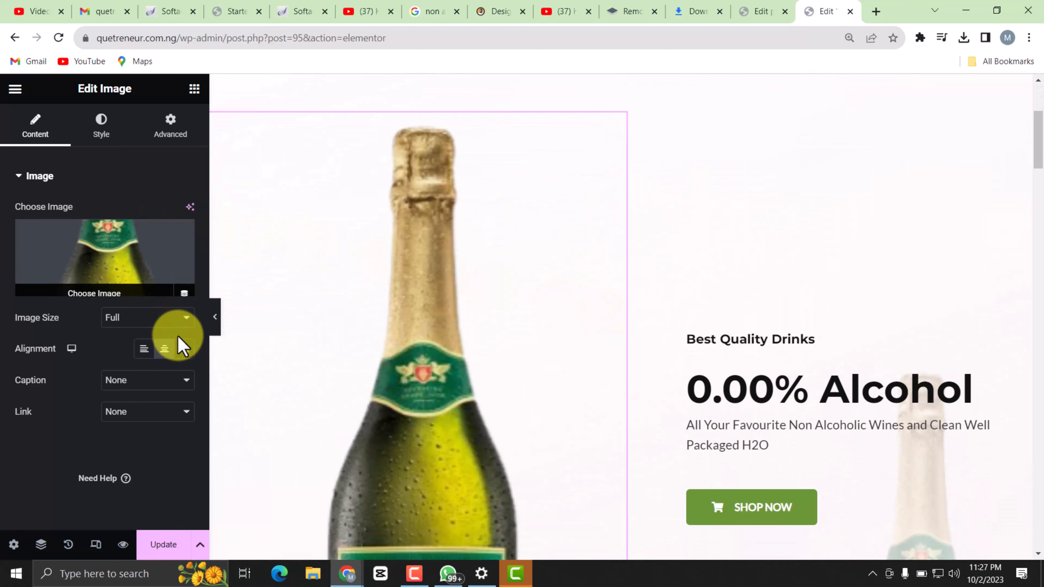
Set the width of the Chamdor bottle image in the hero section to 47%.
click(98, 123)
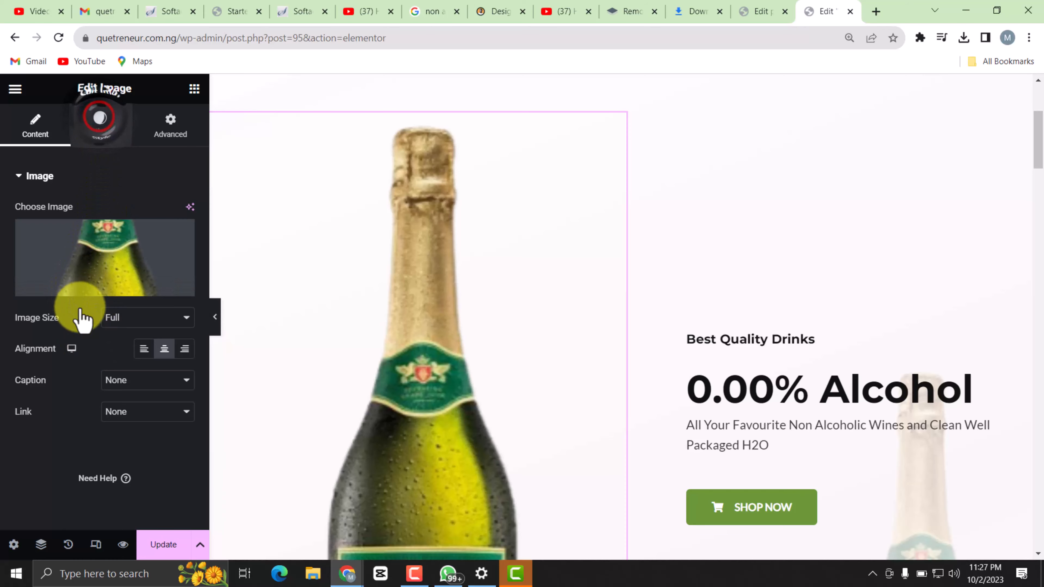
drag(111, 230, 77, 242)
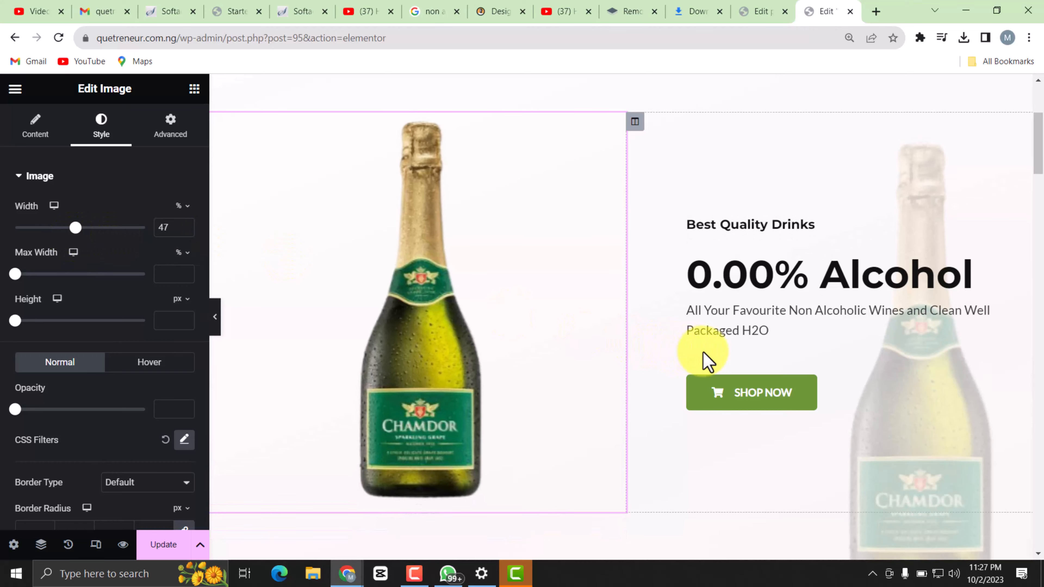
scroll(703, 357, down, 1)
click(174, 129)
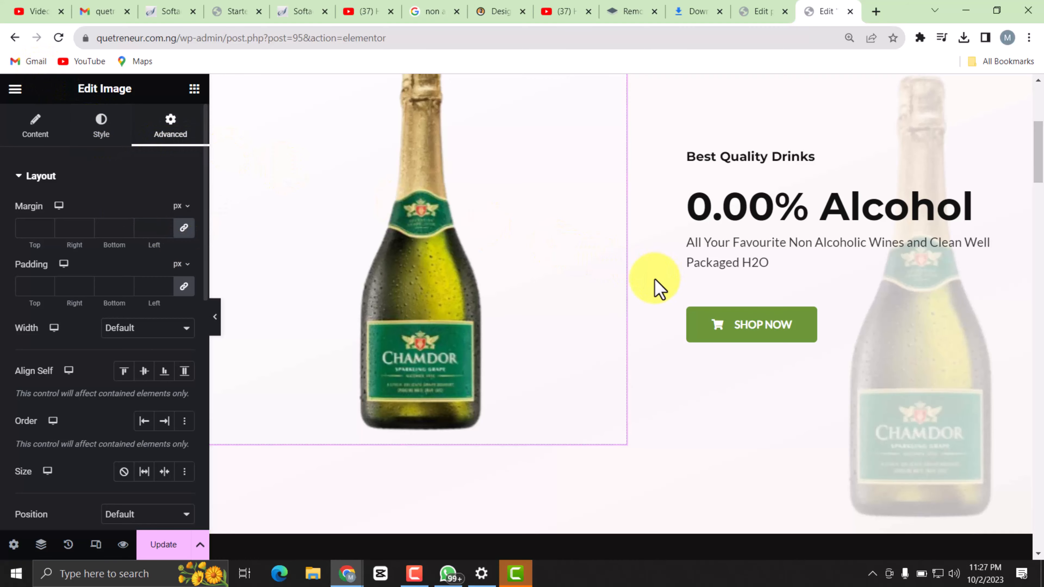
scroll(633, 252, up, 3)
Replace the hero section's background overlay image with the Ceres bottle and can picture, untitleid-1-removebg-preview.png.
click(624, 84)
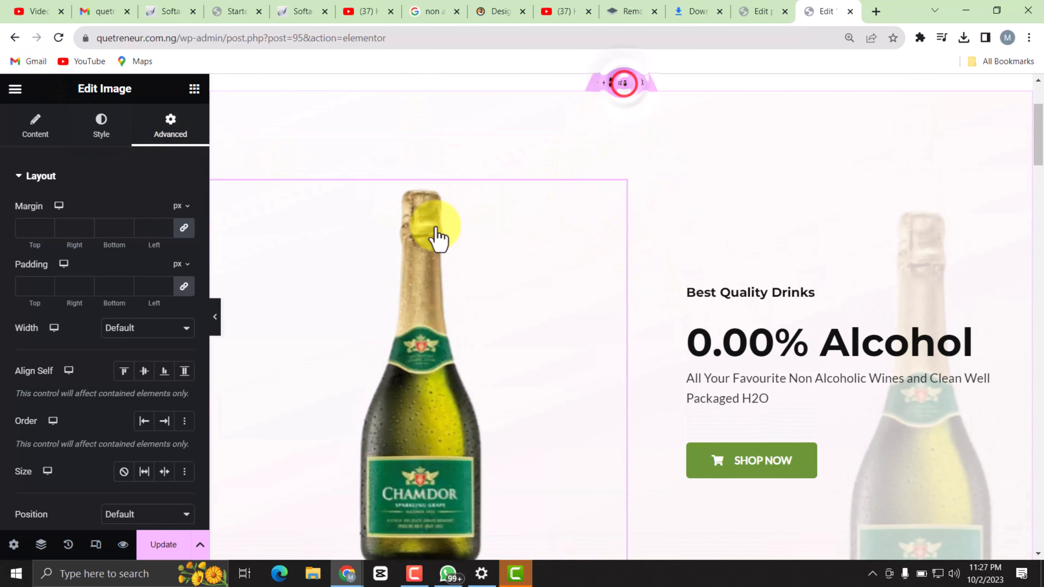
click(101, 123)
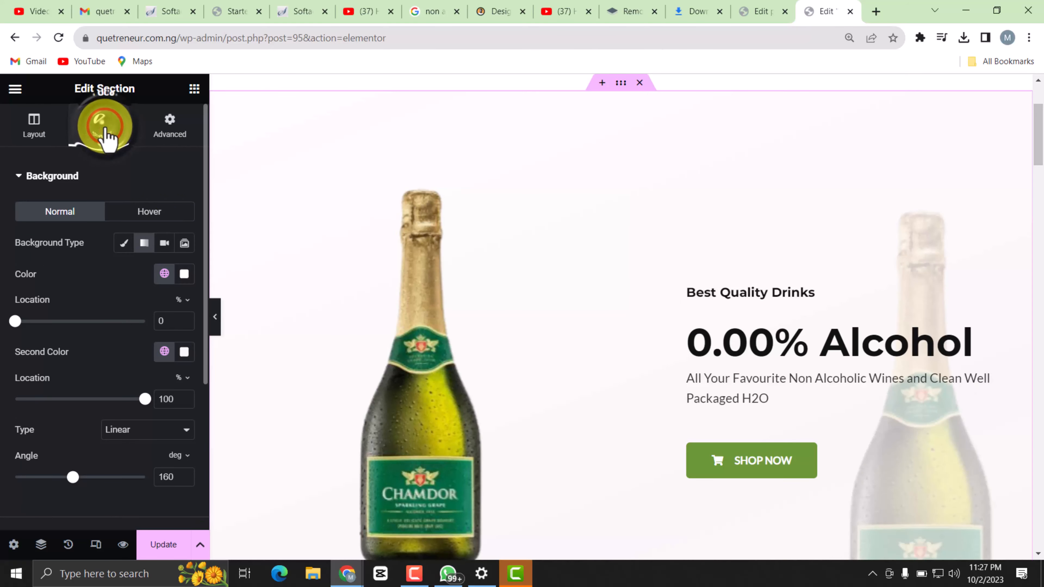
scroll(121, 290, down, 5)
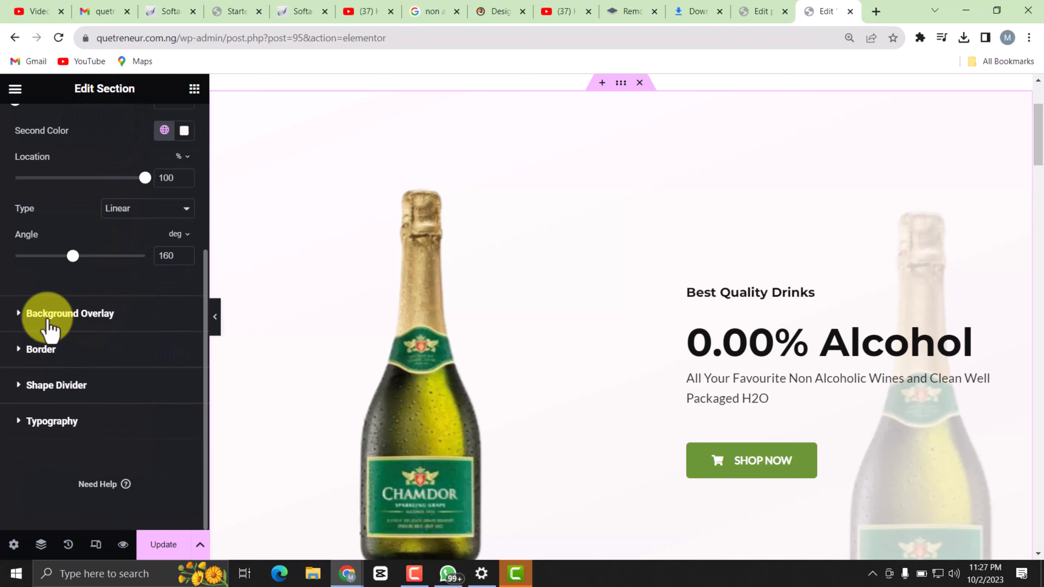
click(112, 326)
scroll(158, 420, down, 2)
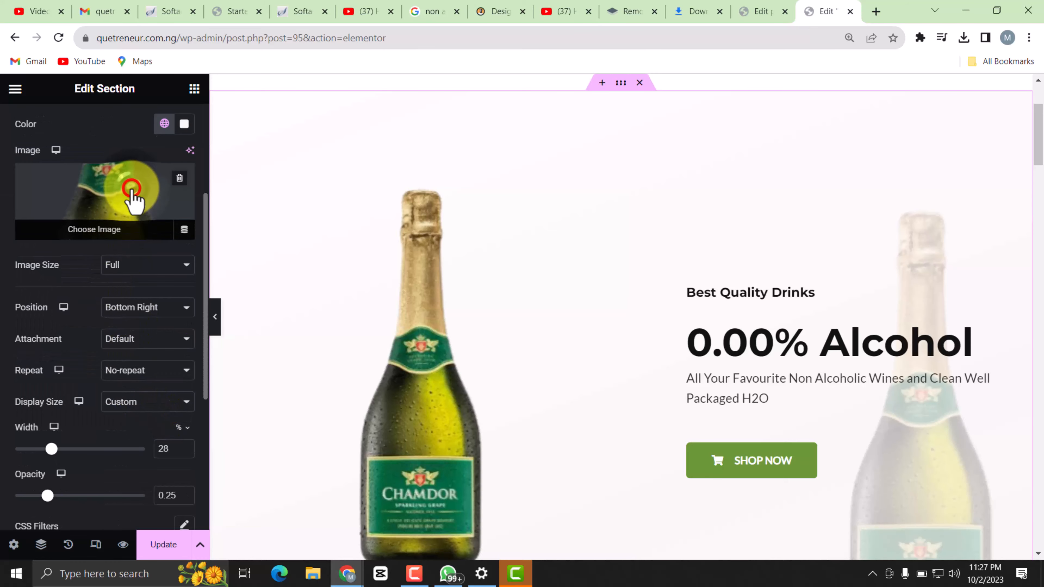
click(133, 201)
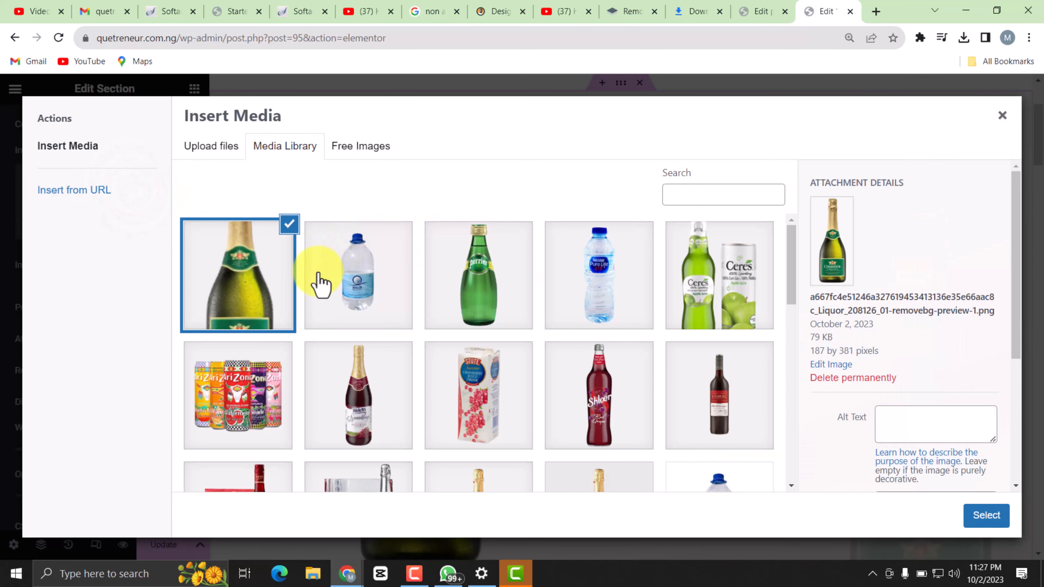
click(669, 313)
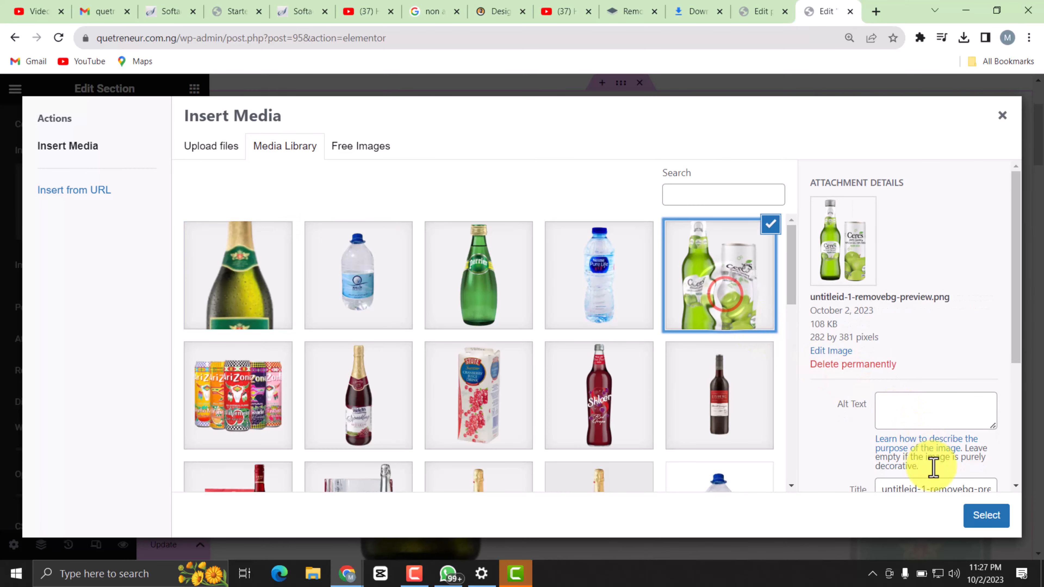
click(977, 518)
scroll(712, 448, down, 4)
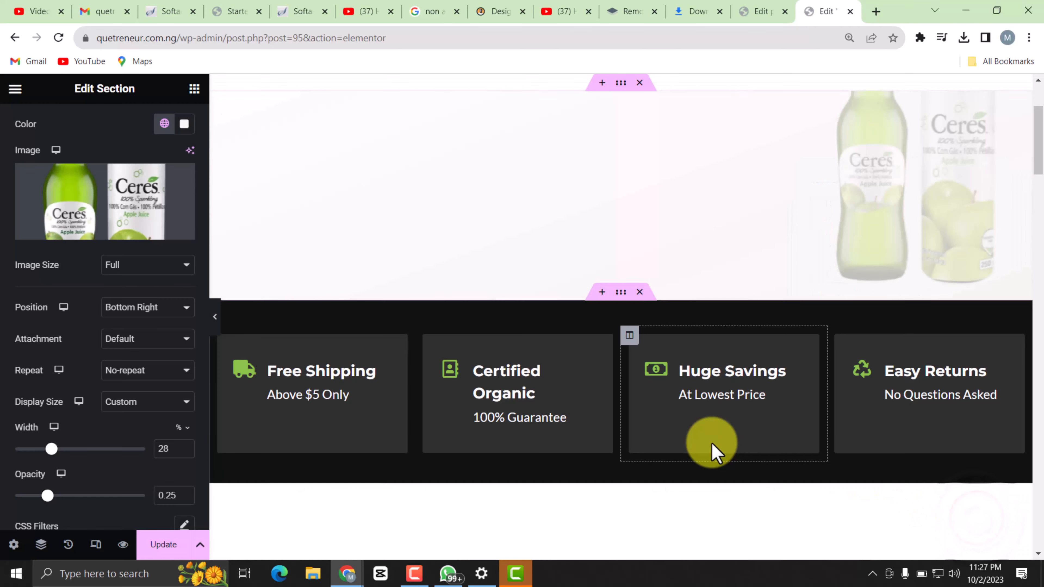
scroll(789, 355, up, 6)
scroll(818, 348, down, 10)
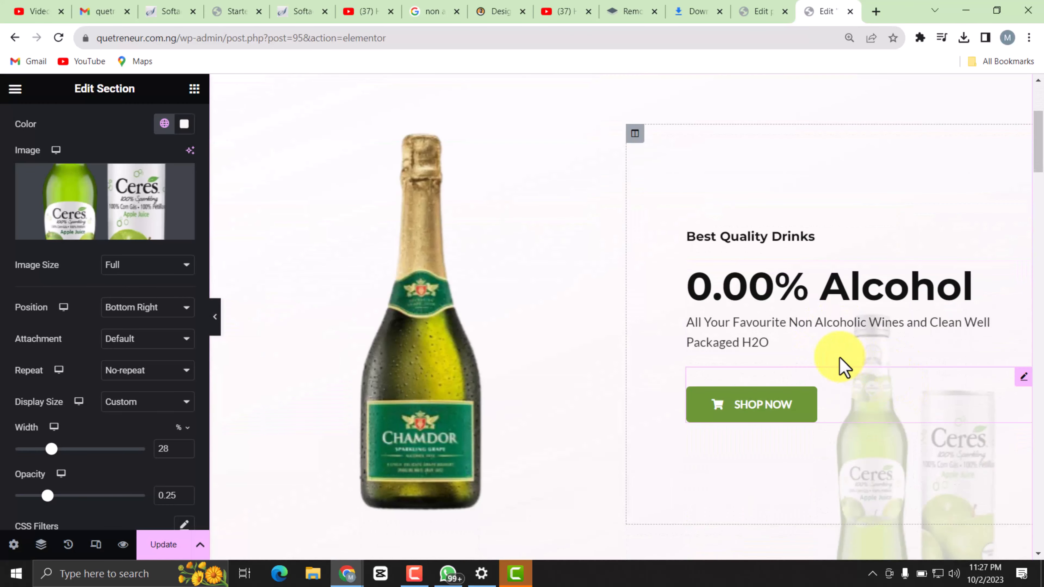
scroll(925, 390, up, 8)
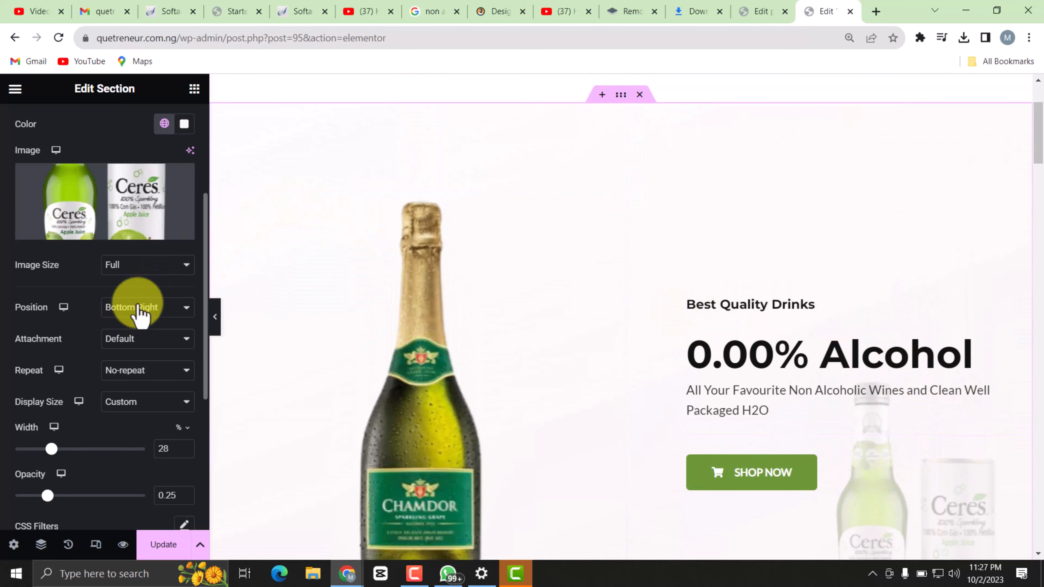
Set the Ceres overlay image's size to Medium - 300 x 300 and its display width to 17%.
click(157, 259)
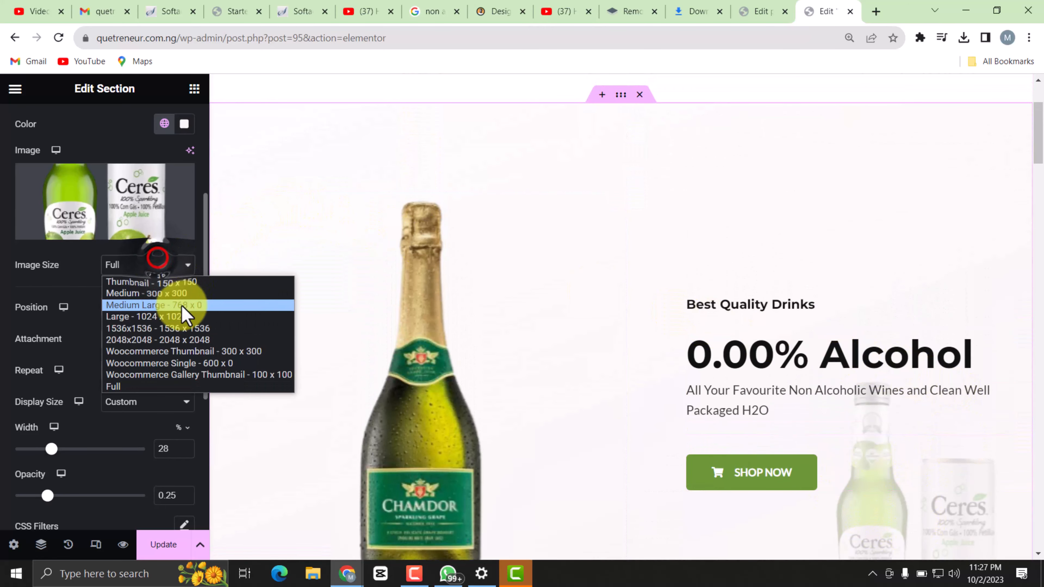
click(132, 297)
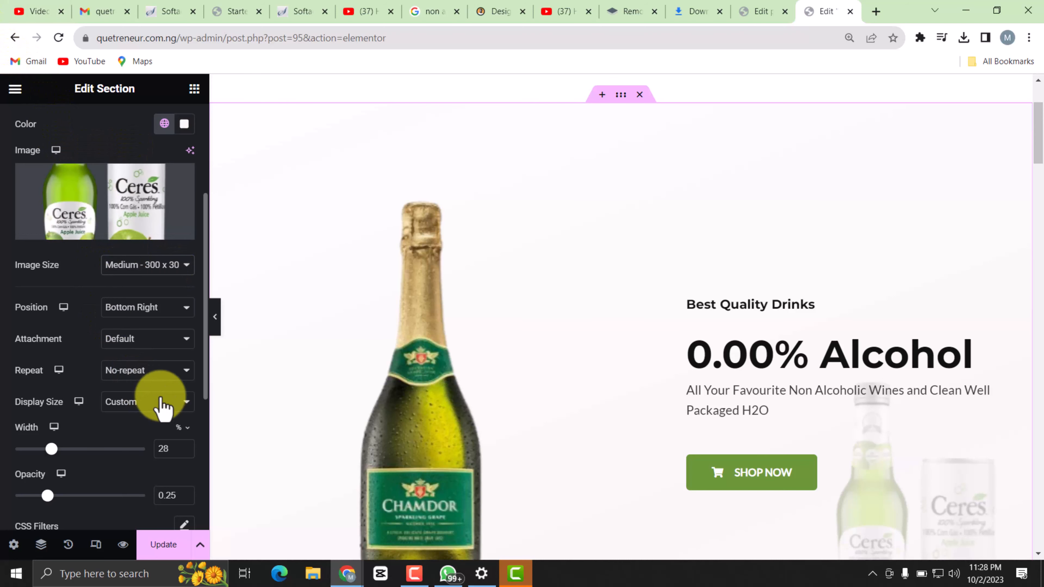
drag(49, 446, 33, 450)
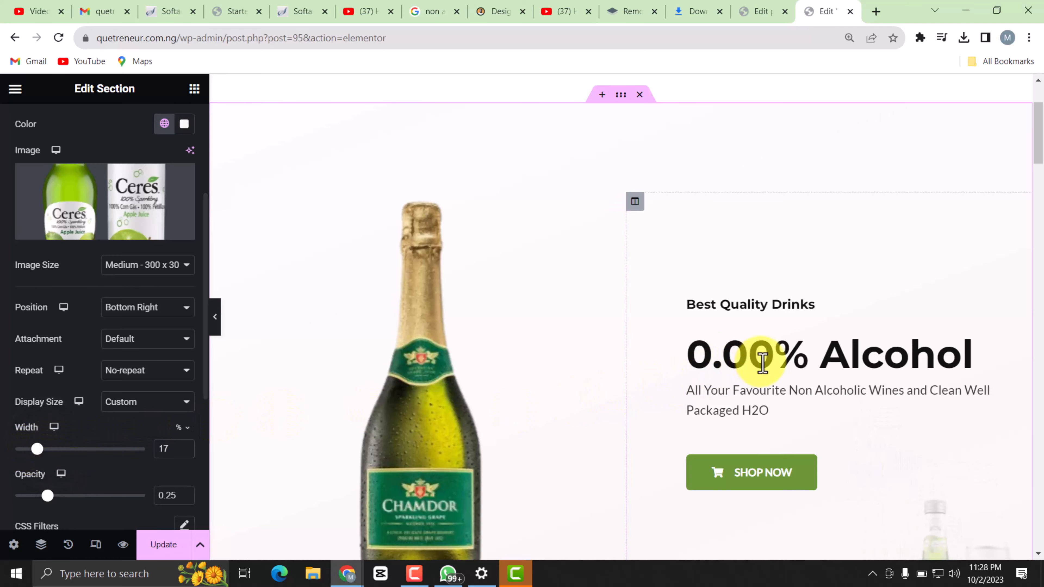
scroll(783, 338, down, 6)
scroll(788, 334, up, 3)
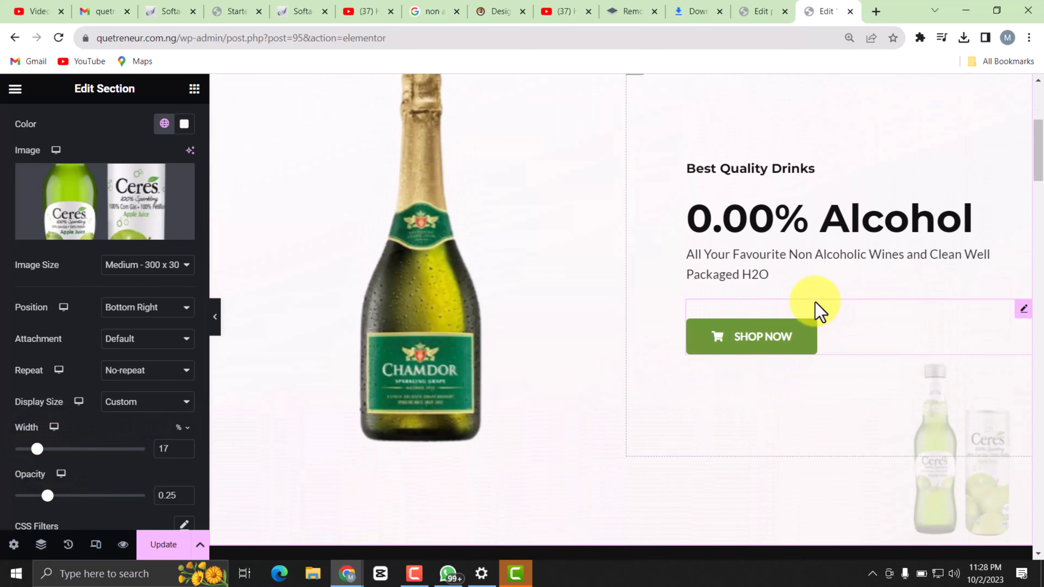
scroll(573, 252, up, 2)
scroll(731, 230, up, 3)
scroll(752, 237, down, 5)
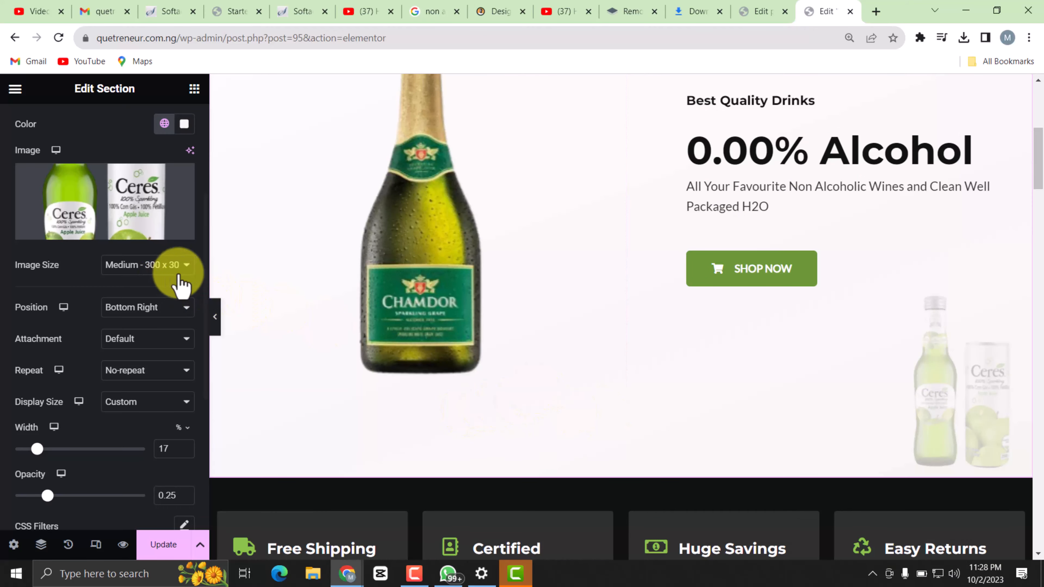
Set the background overlay's opacity to 0.76 and review the hero section with both drink images.
scroll(626, 367, down, 2)
scroll(128, 350, down, 2)
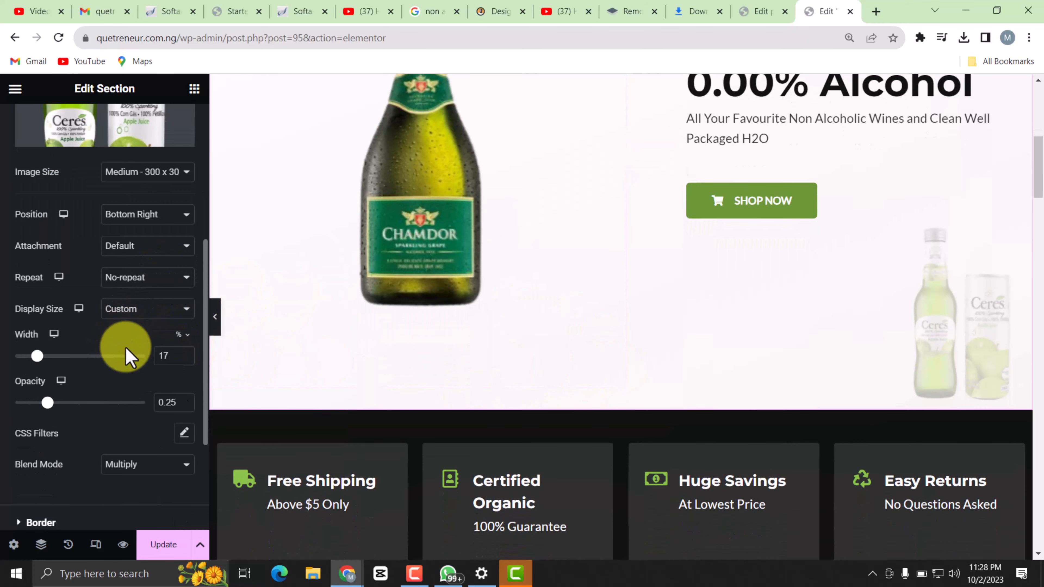
drag(30, 411, 110, 414)
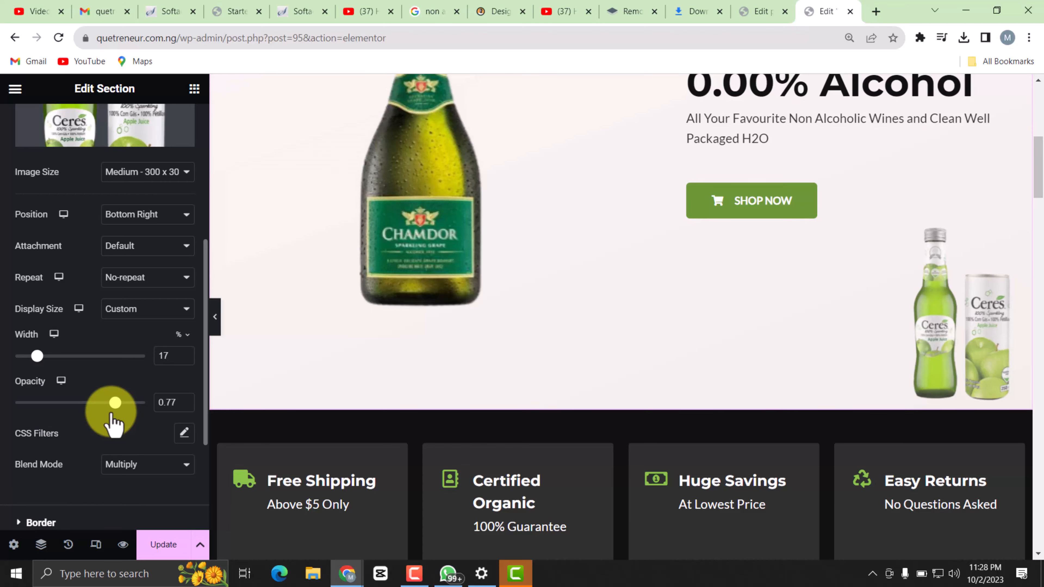
scroll(617, 294, up, 4)
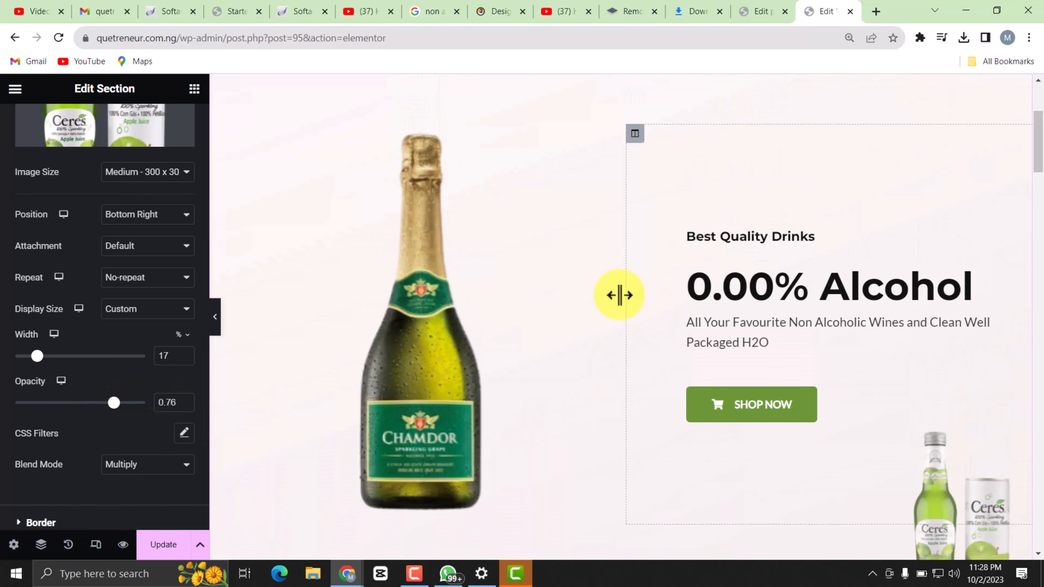
scroll(615, 291, down, 3)
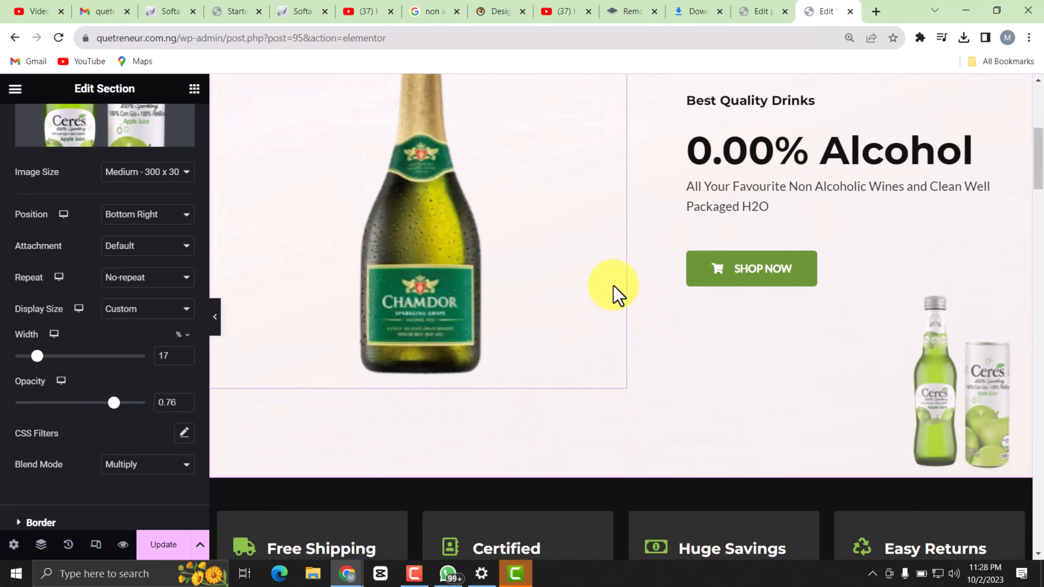
scroll(553, 308, up, 5)
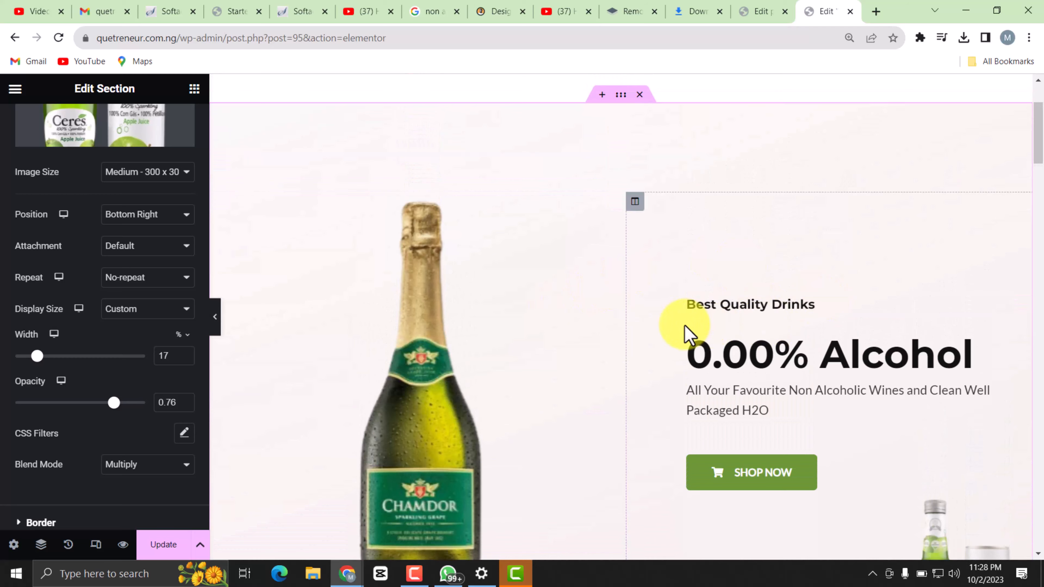
scroll(687, 334, down, 2)
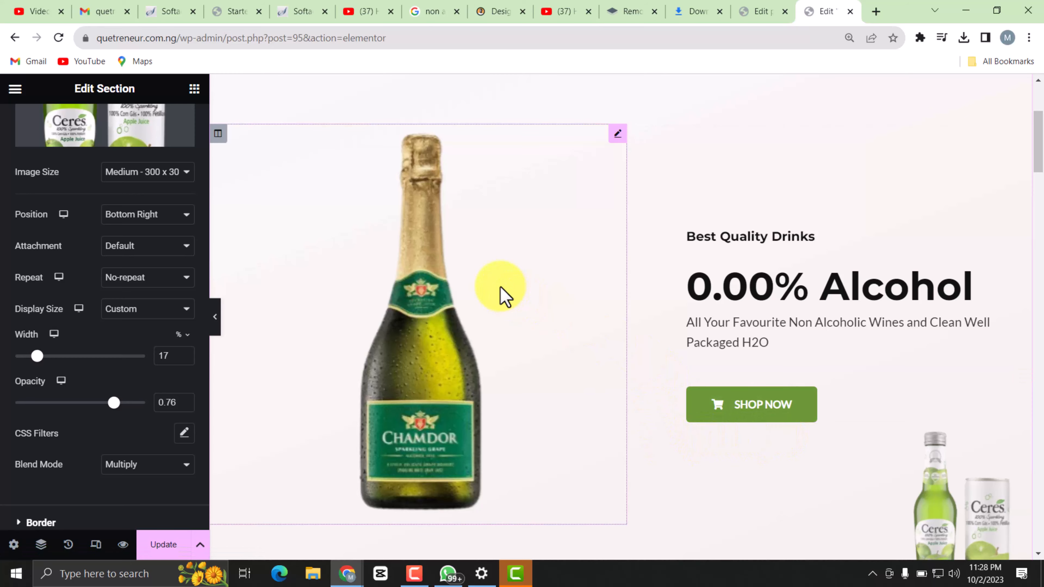
scroll(296, 154, up, 4)
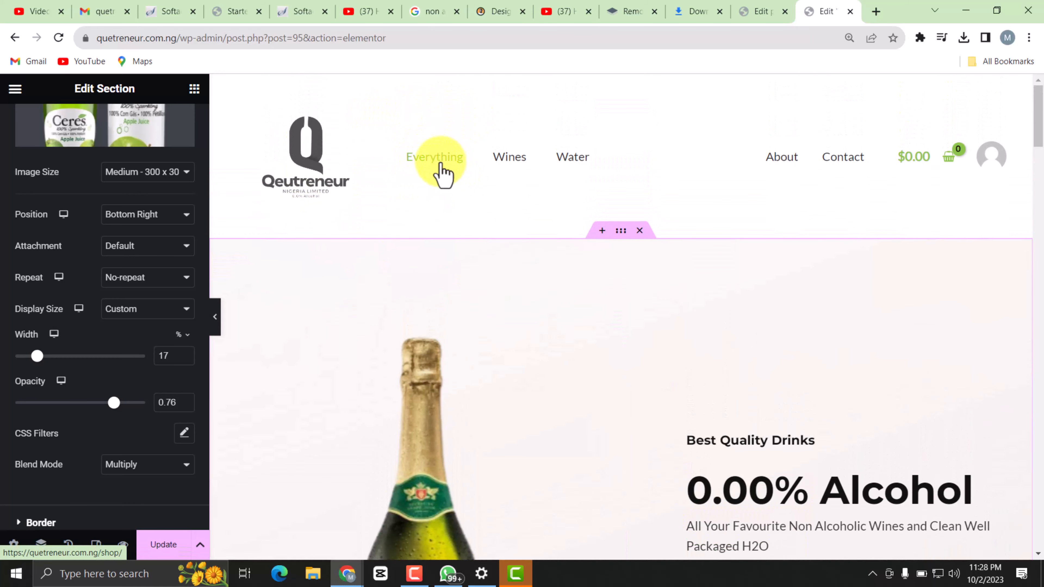
scroll(769, 466, down, 5)
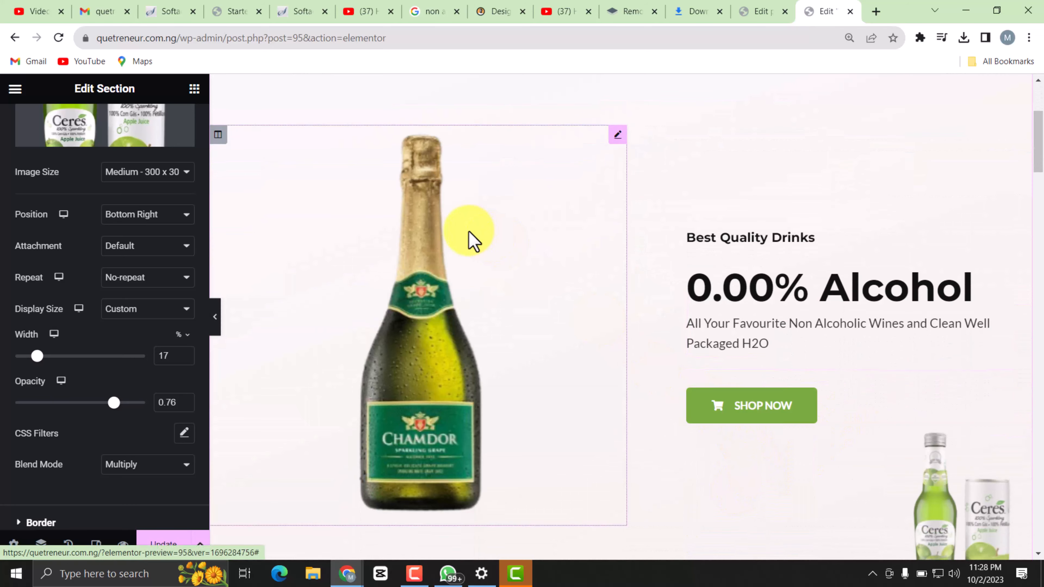
Review the header and hero section of the home page and open the hero's Shop Now button for editing.
scroll(439, 224, up, 5)
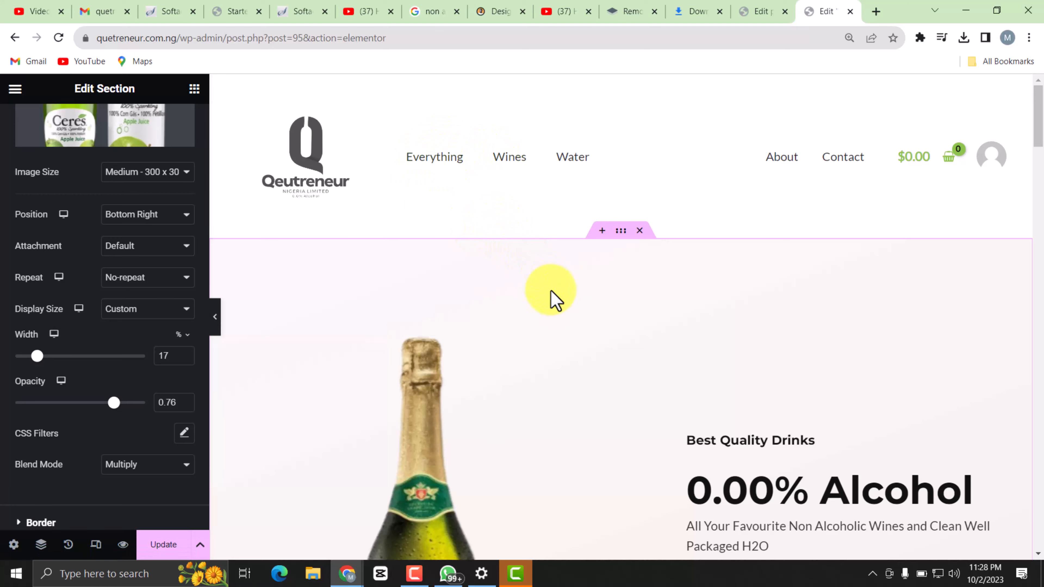
scroll(553, 298, down, 5)
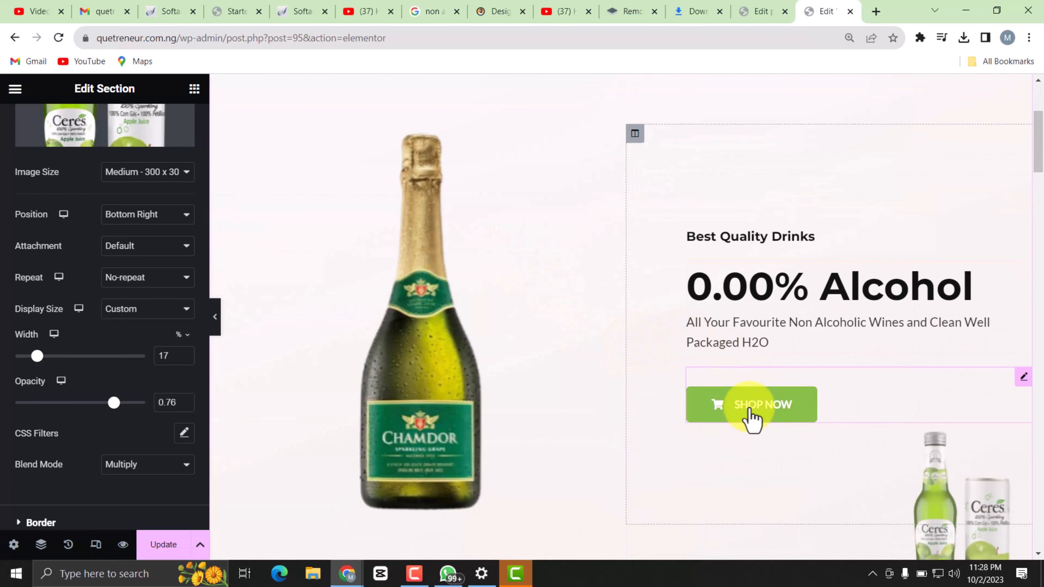
scroll(632, 340, up, 5)
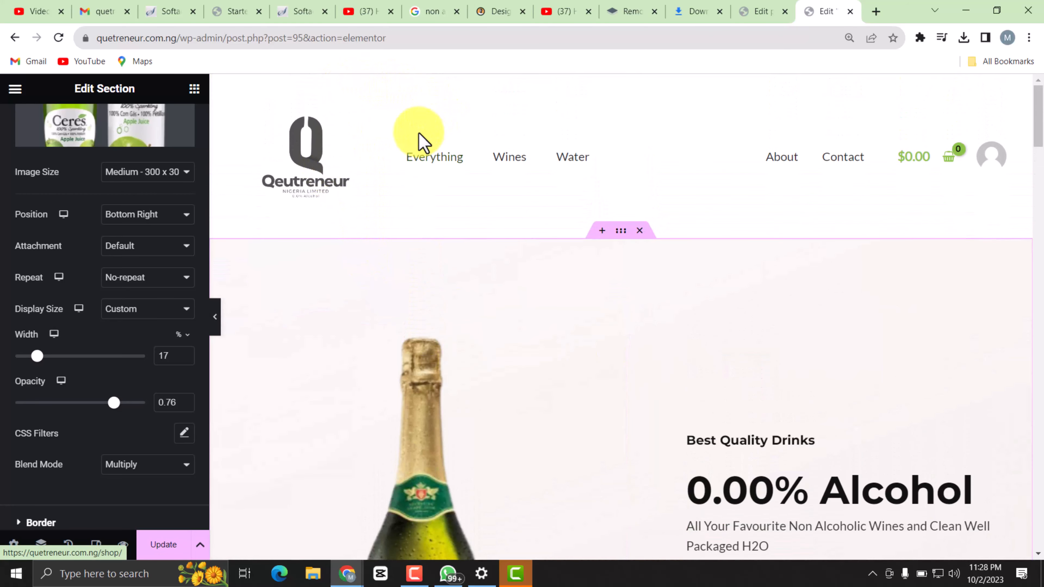
scroll(804, 380, down, 5)
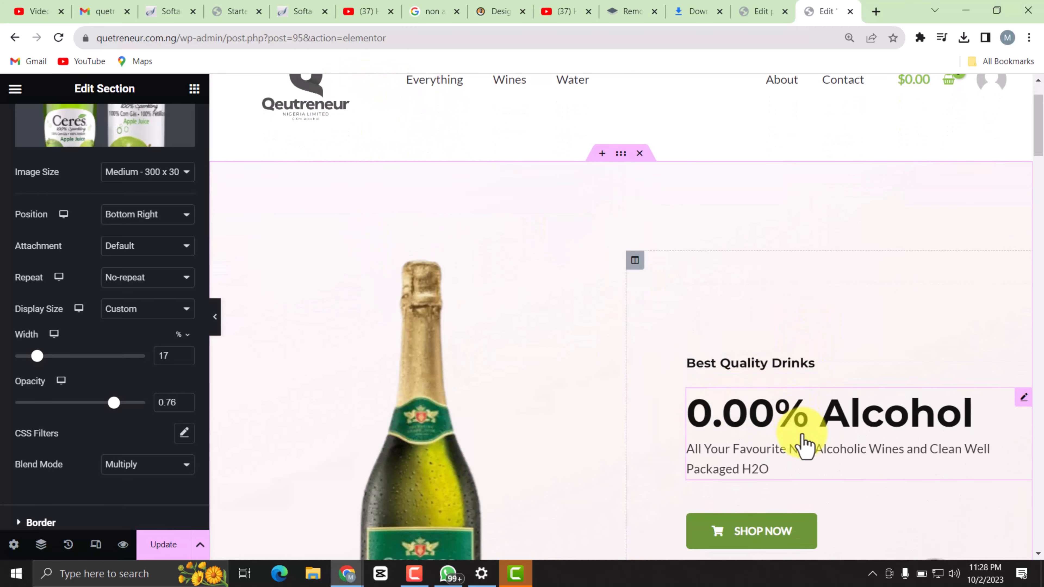
scroll(452, 210, up, 5)
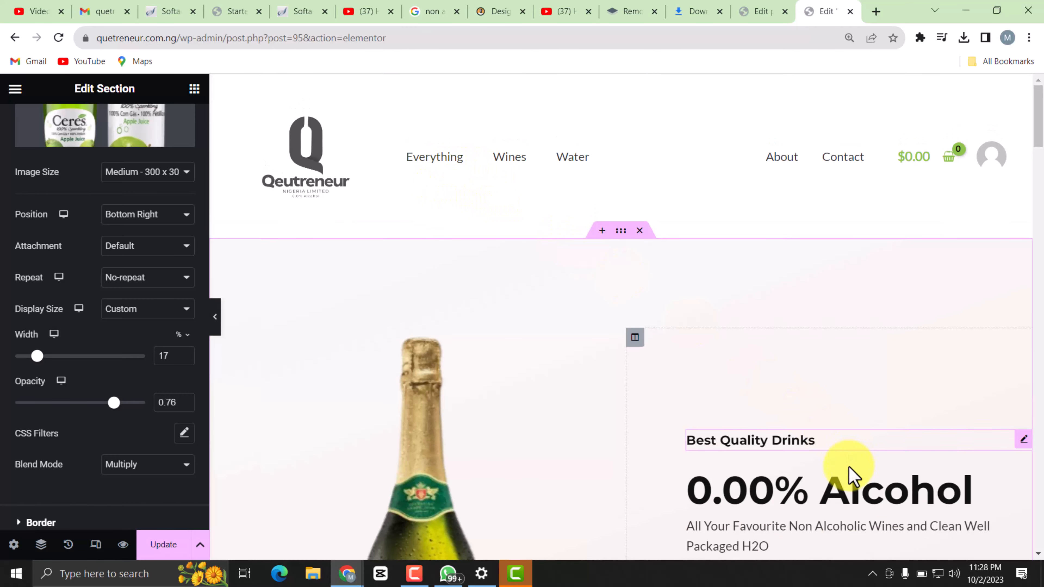
scroll(850, 477, down, 3)
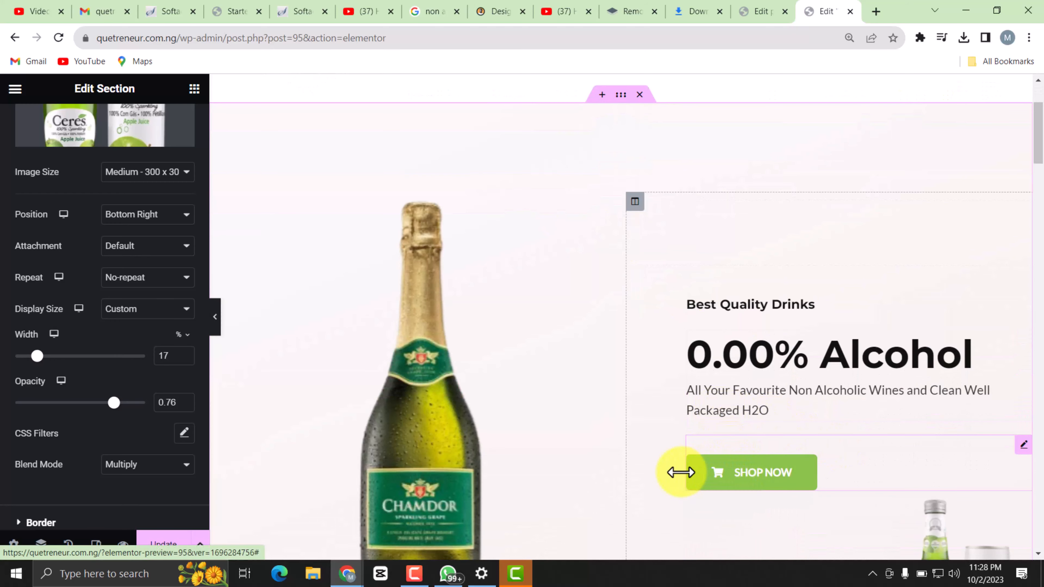
click(763, 480)
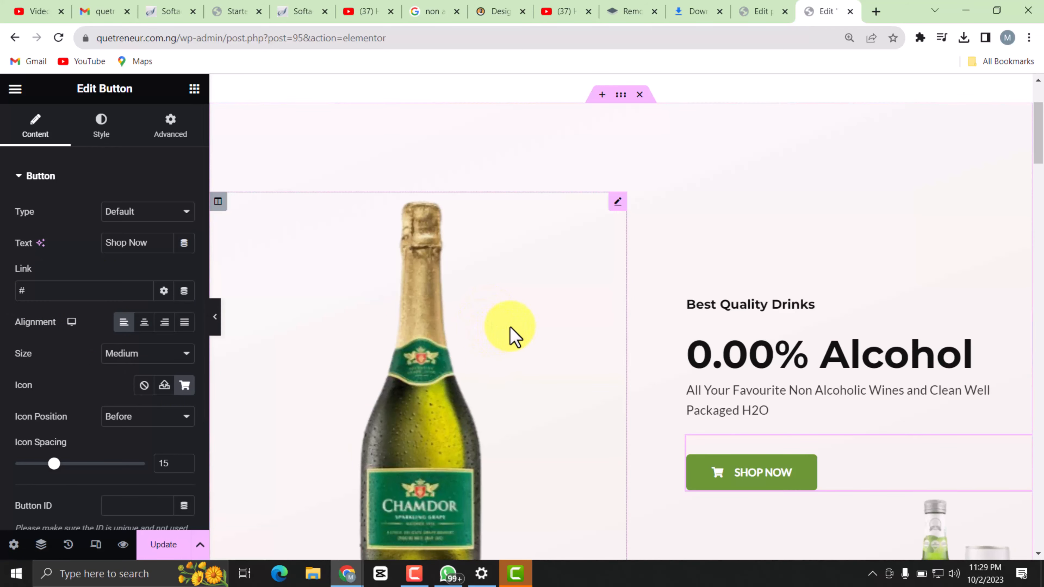
Update the home page to save the hero section changes.
scroll(510, 328, up, 3)
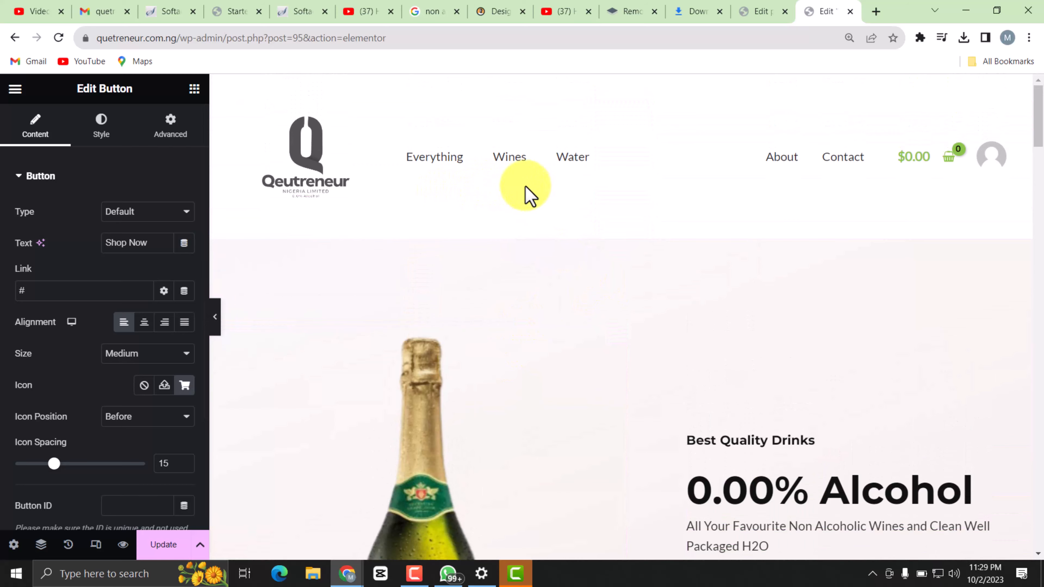
click(151, 544)
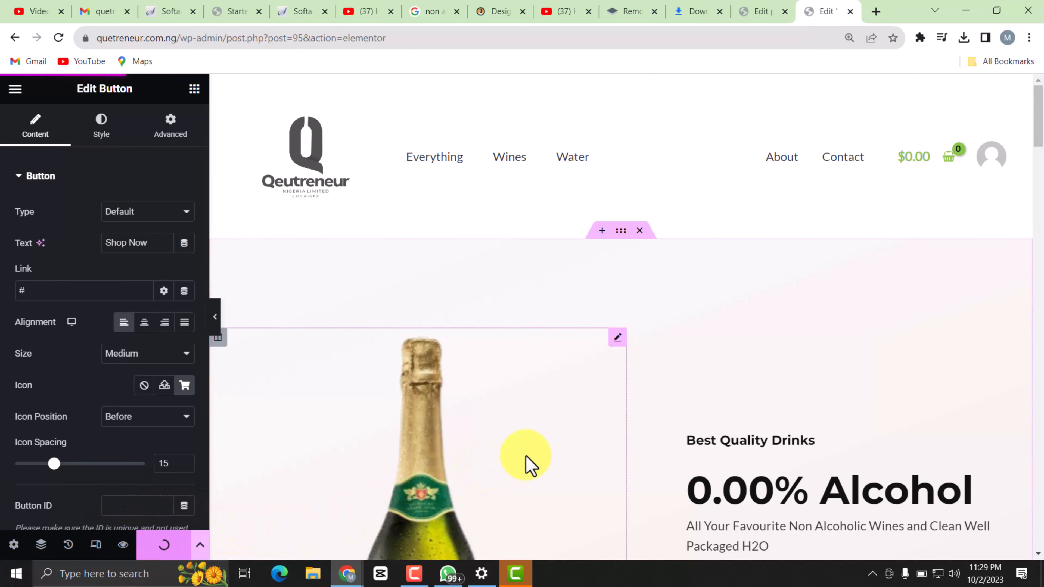
scroll(727, 352, down, 1)
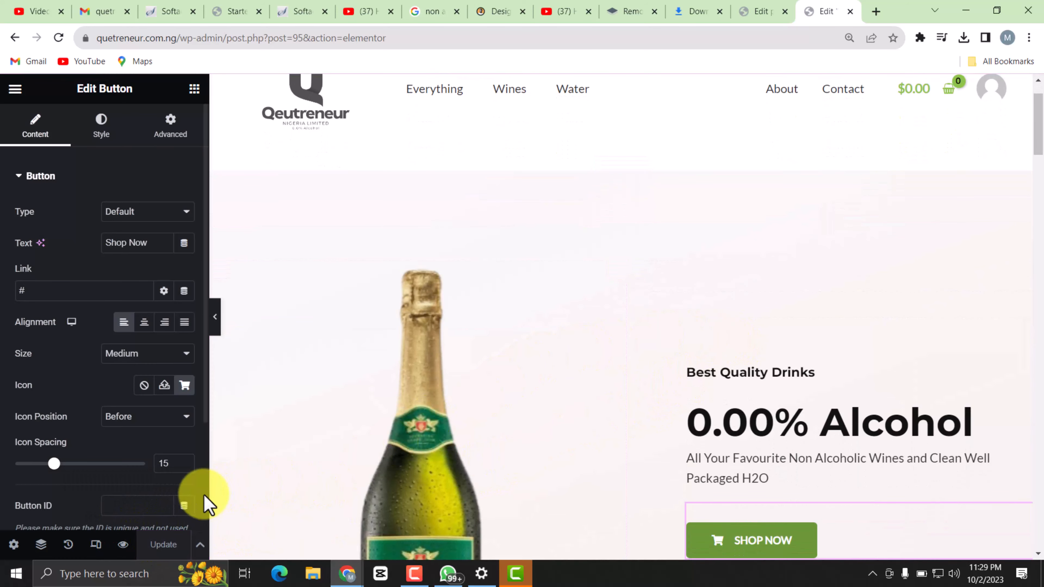
scroll(758, 368, up, 1)
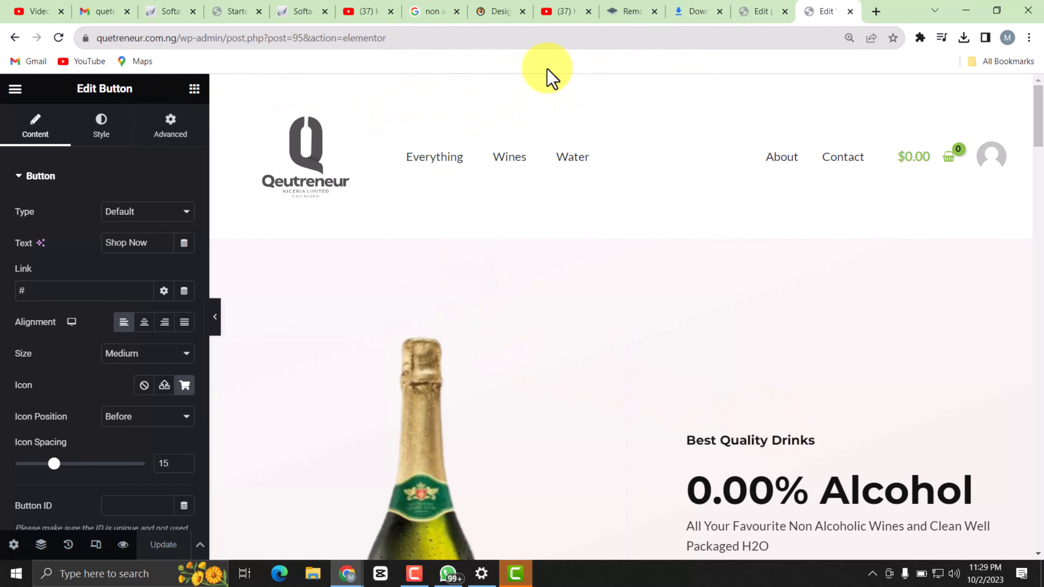
Open the live site quetreneur.com.ng in a new browser tab and review its header and hero section.
key(ctrl+t)
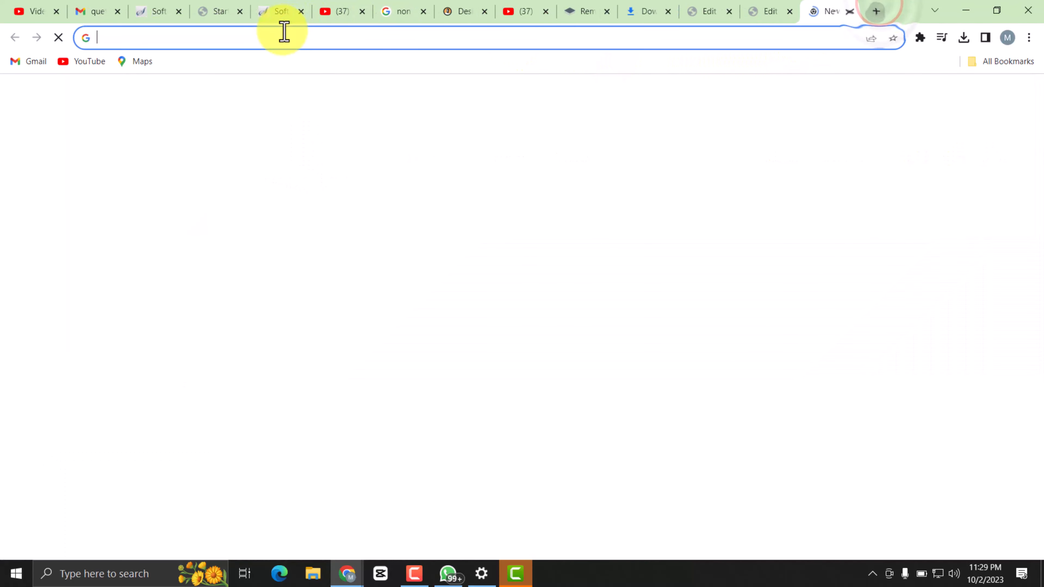
text(q)
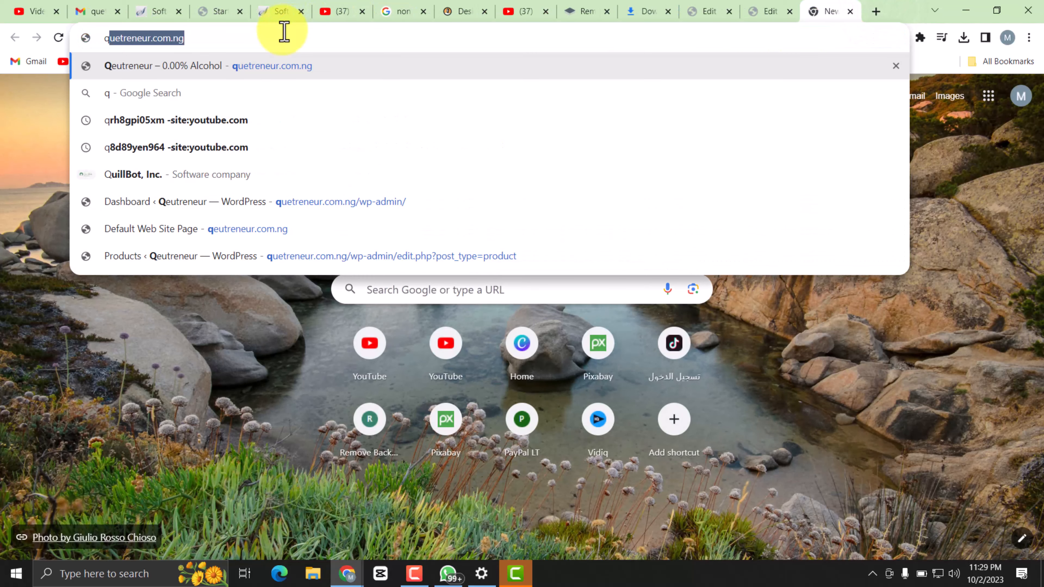
key(Return)
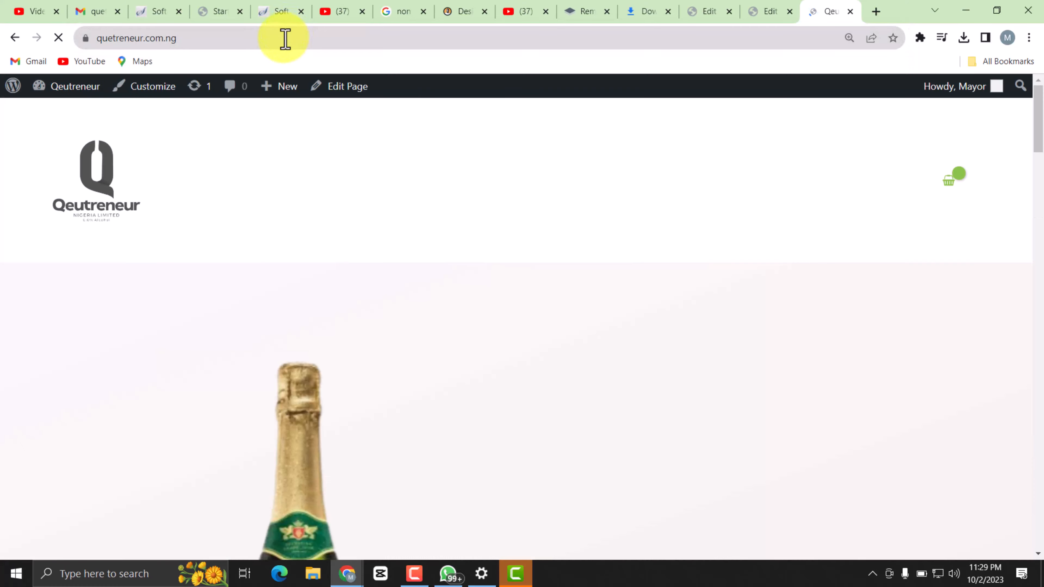
scroll(668, 401, down, 3)
scroll(678, 401, down, 4)
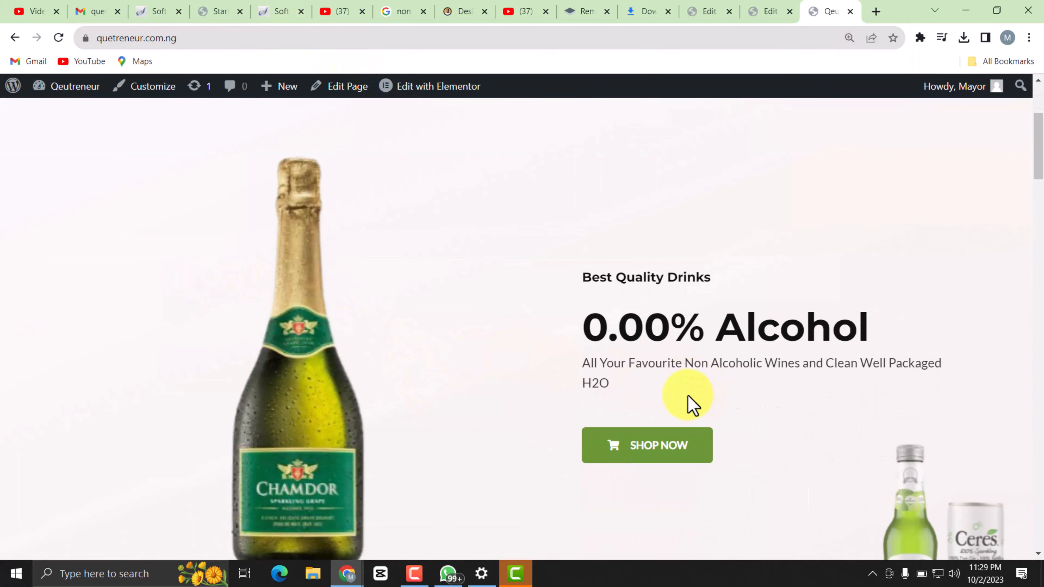
scroll(628, 358, up, 5)
scroll(561, 305, down, 5)
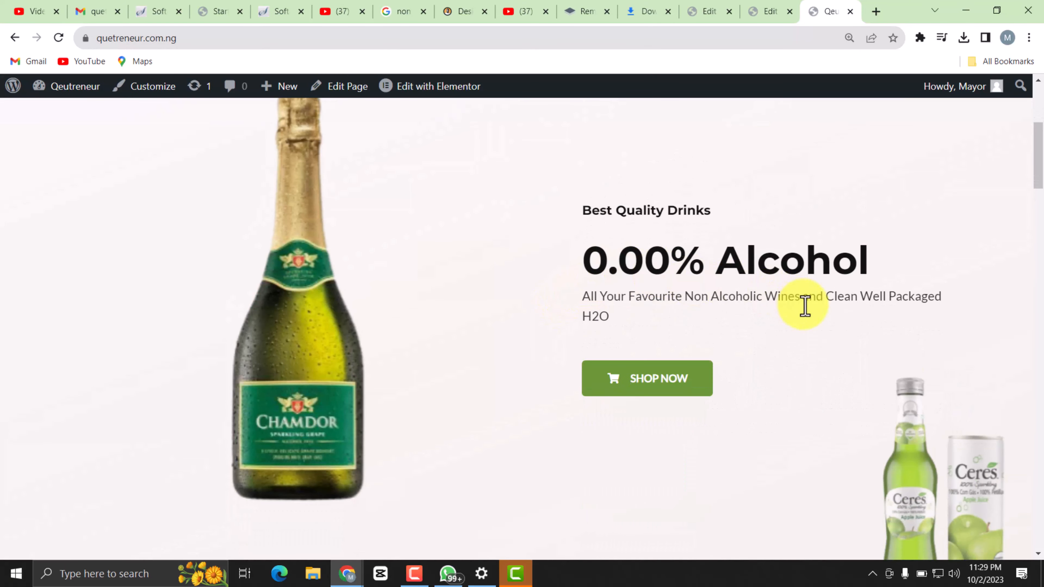
scroll(633, 276, up, 4)
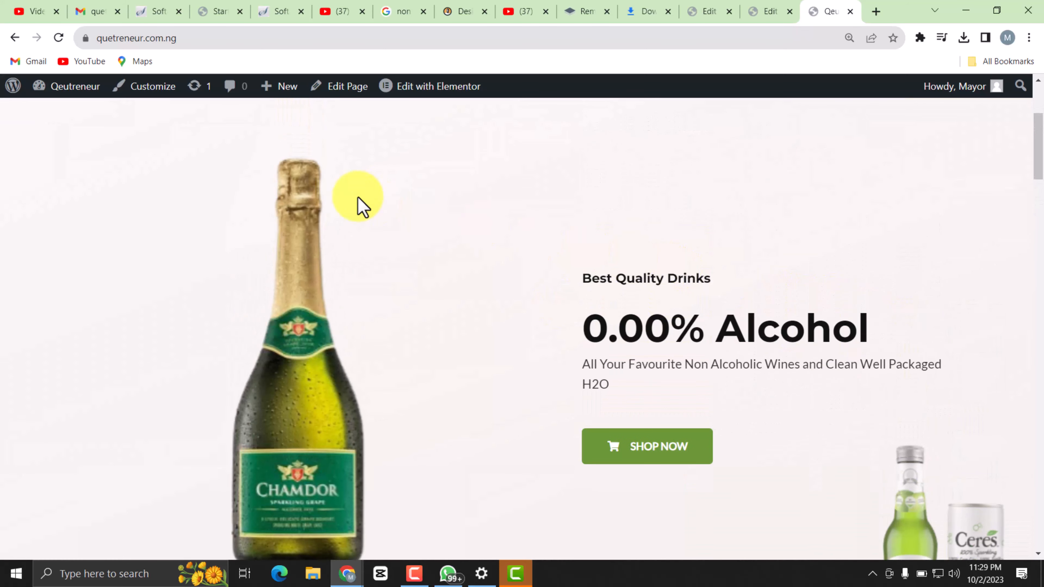
scroll(361, 206, up, 5)
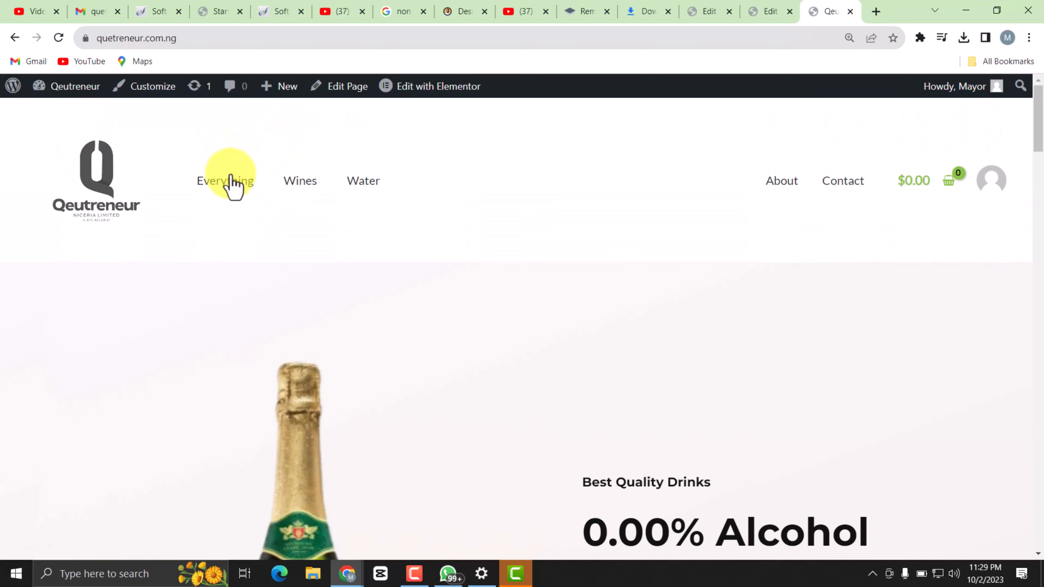
Open the Everything page of the live store and copy its address, quetreneur.com.ng/shop/.
click(236, 186)
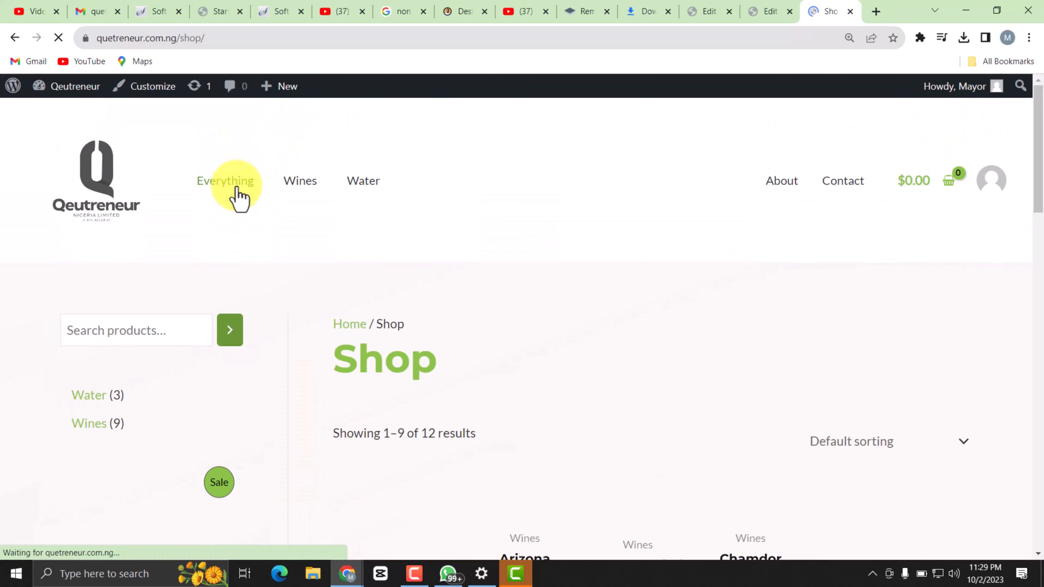
scroll(473, 300, down, 5)
scroll(439, 331, up, 5)
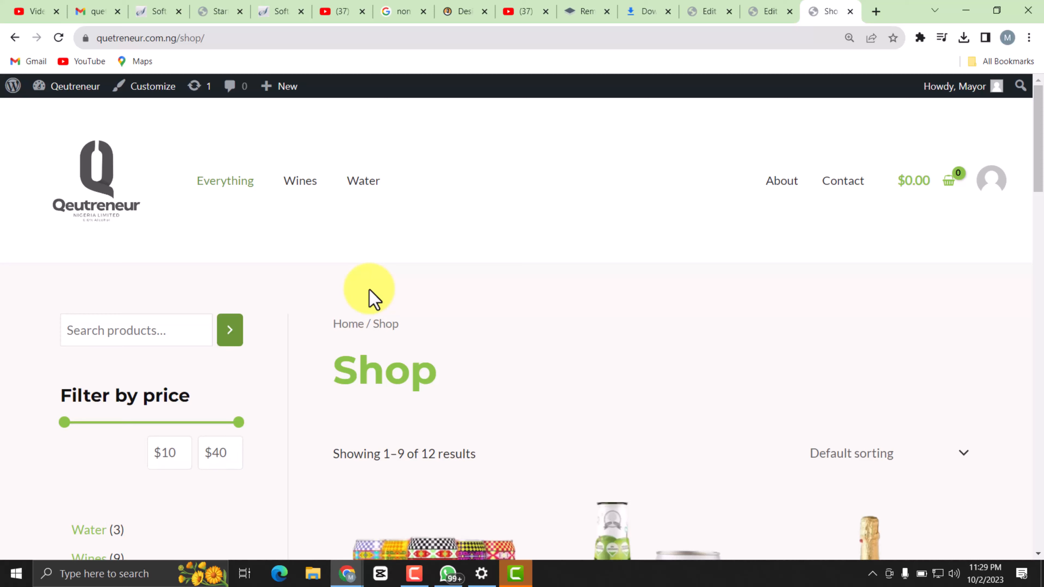
click(213, 38)
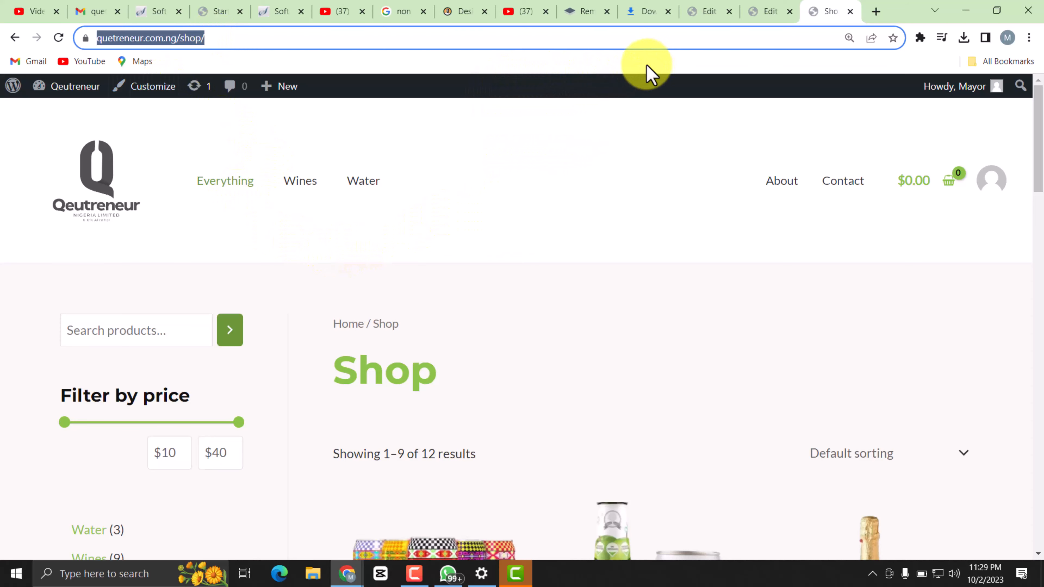
click(778, 19)
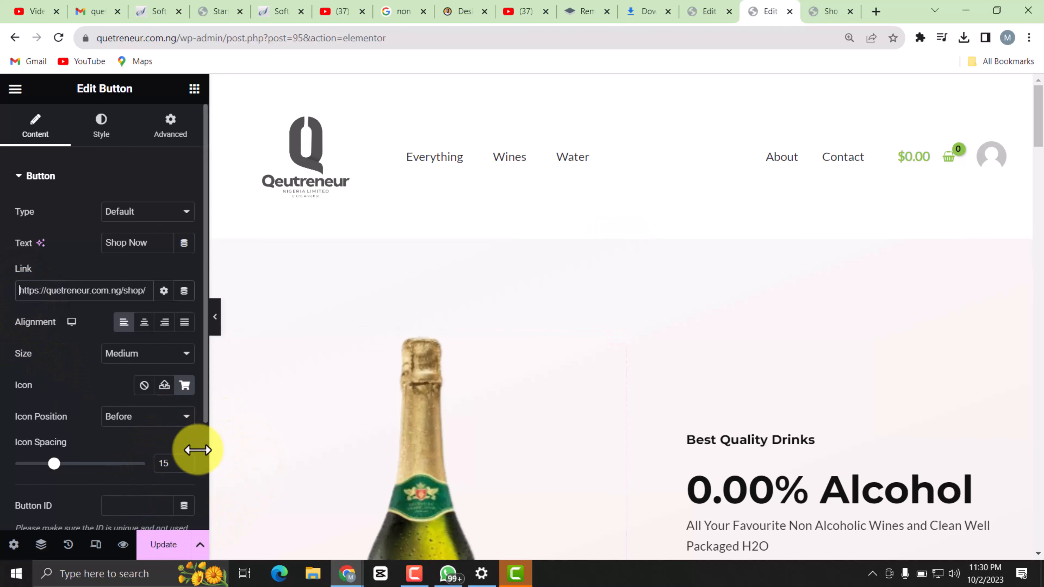
scroll(758, 357, down, 3)
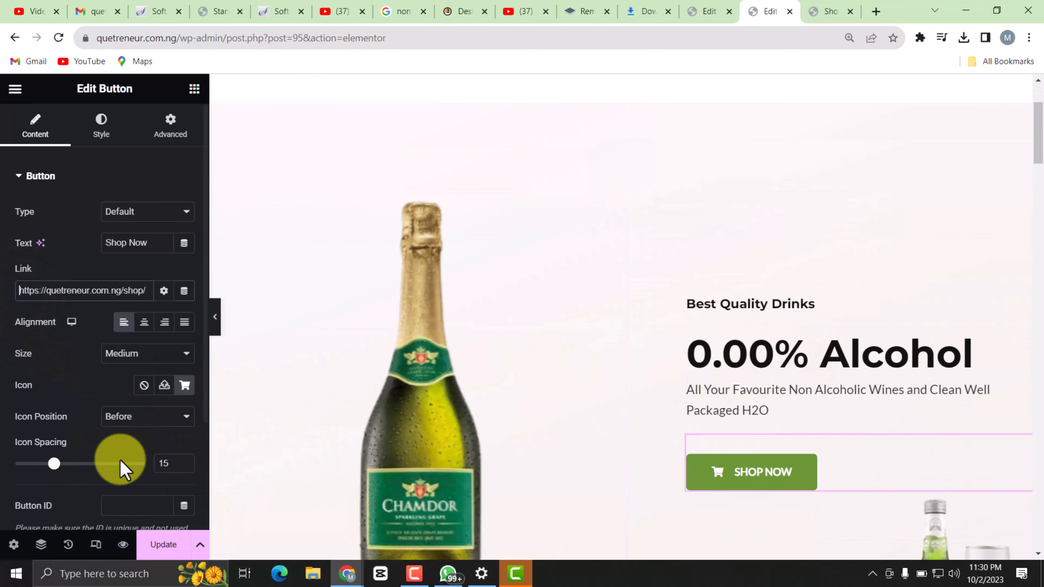
click(156, 546)
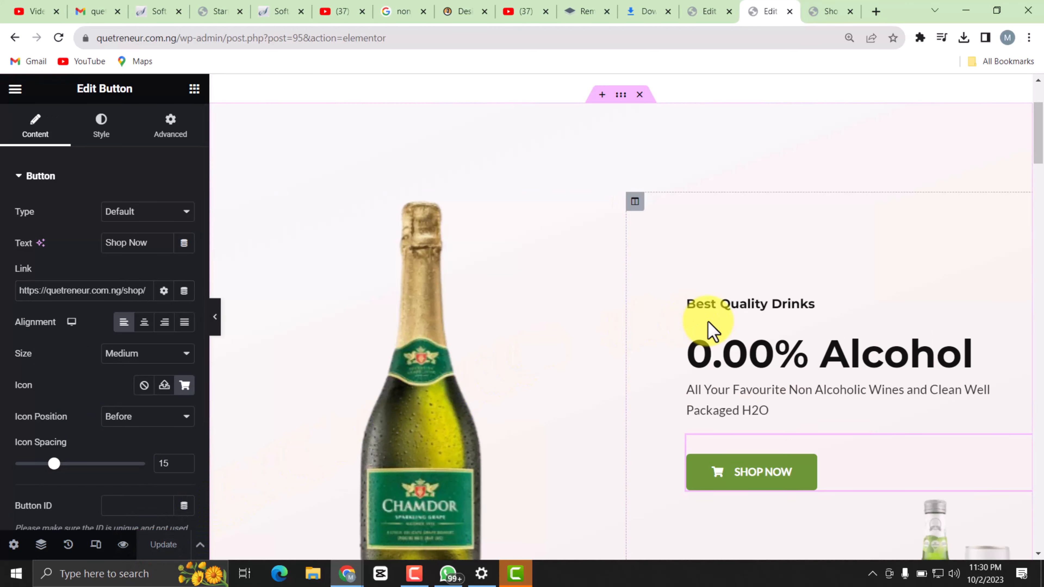
scroll(711, 333, down, 10)
scroll(658, 344, down, 12)
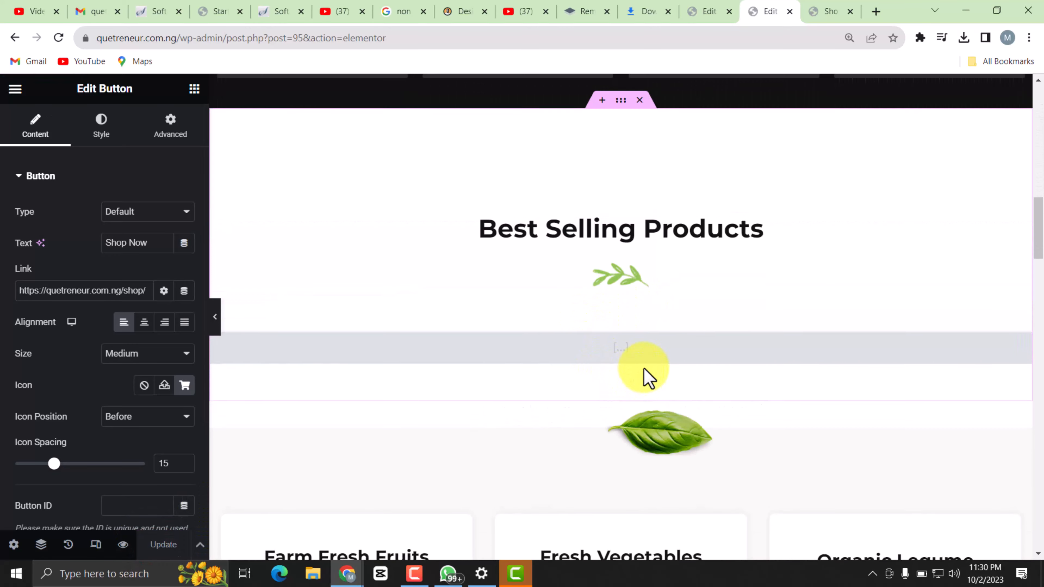
scroll(587, 393, down, 3)
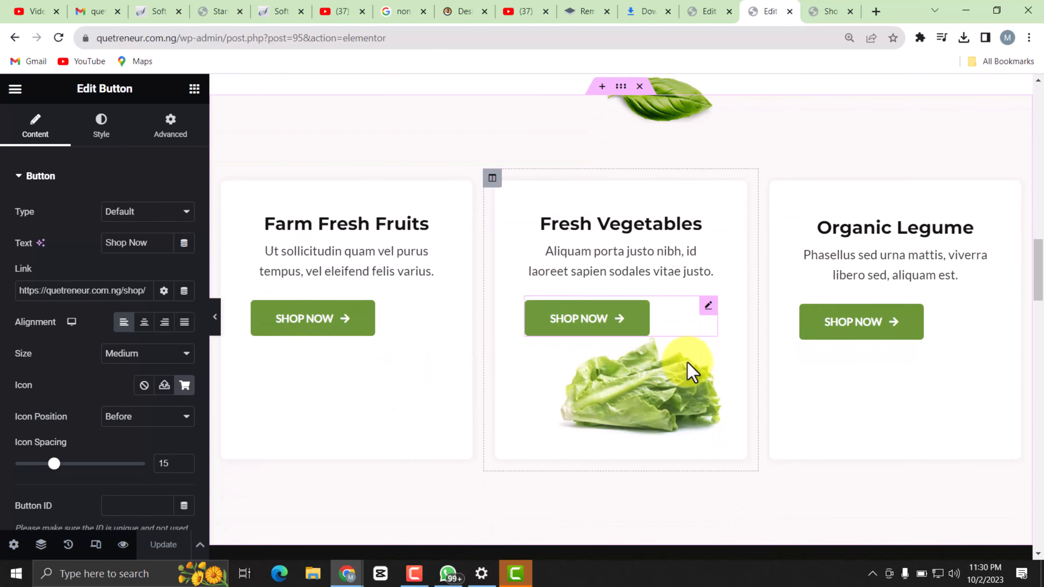
scroll(781, 247, up, 2)
scroll(796, 250, down, 6)
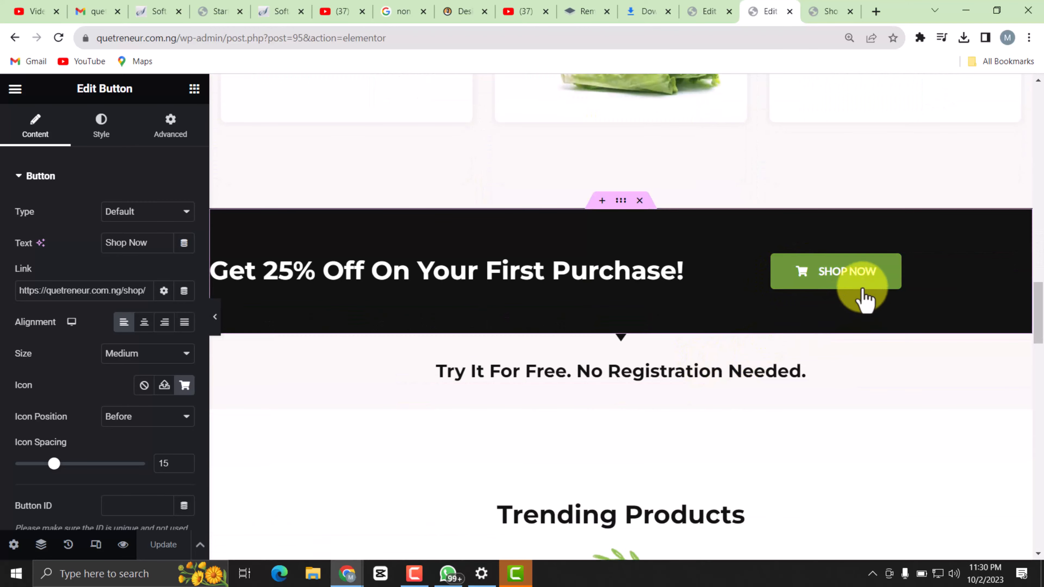
click(883, 286)
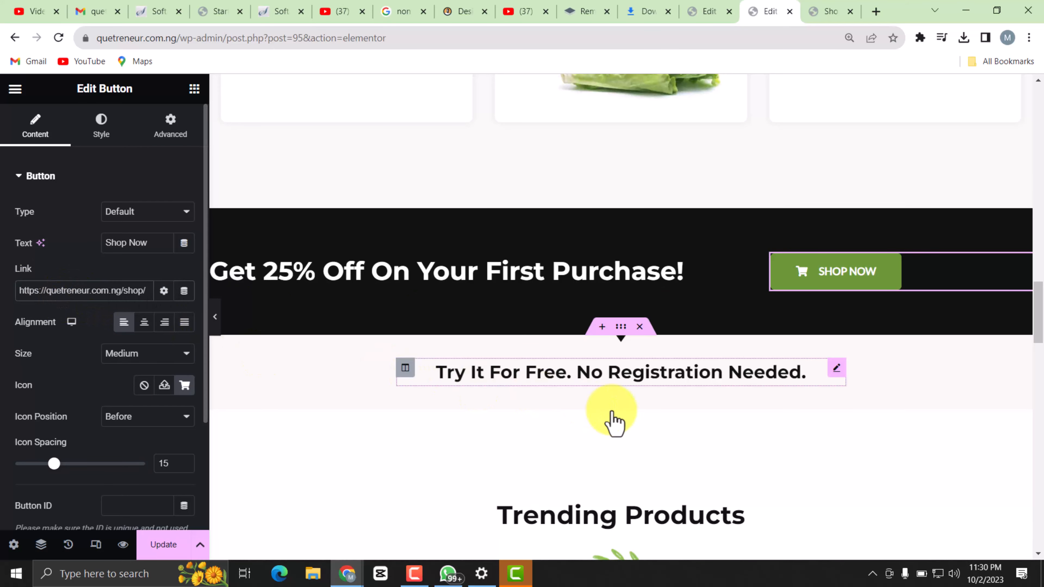
click(159, 544)
Examine the remaining home page sections, from Trending Products through Customers Reviews and Featured Brands to the footer.
scroll(528, 372, down, 15)
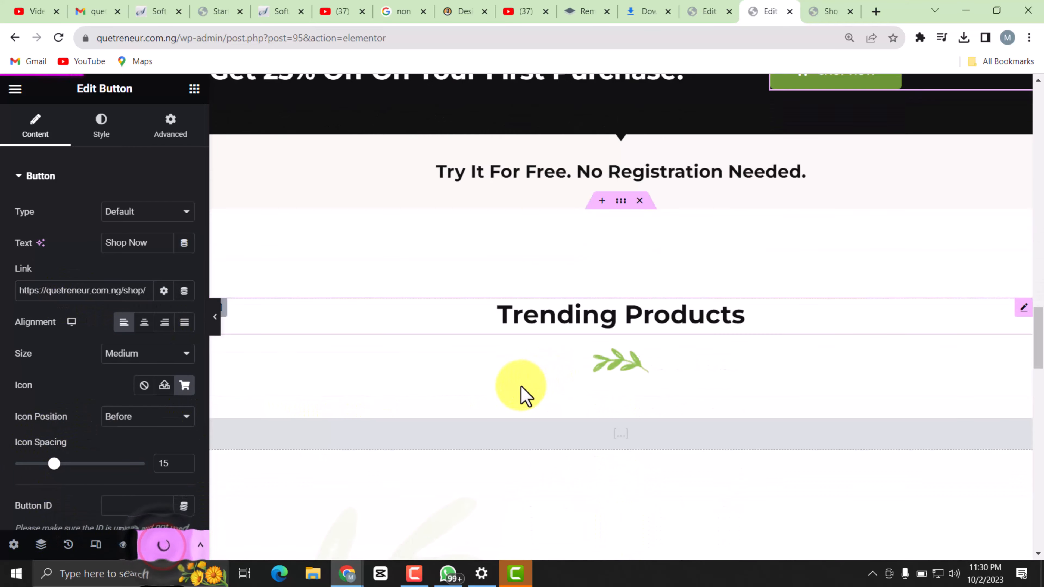
scroll(658, 419, up, 8)
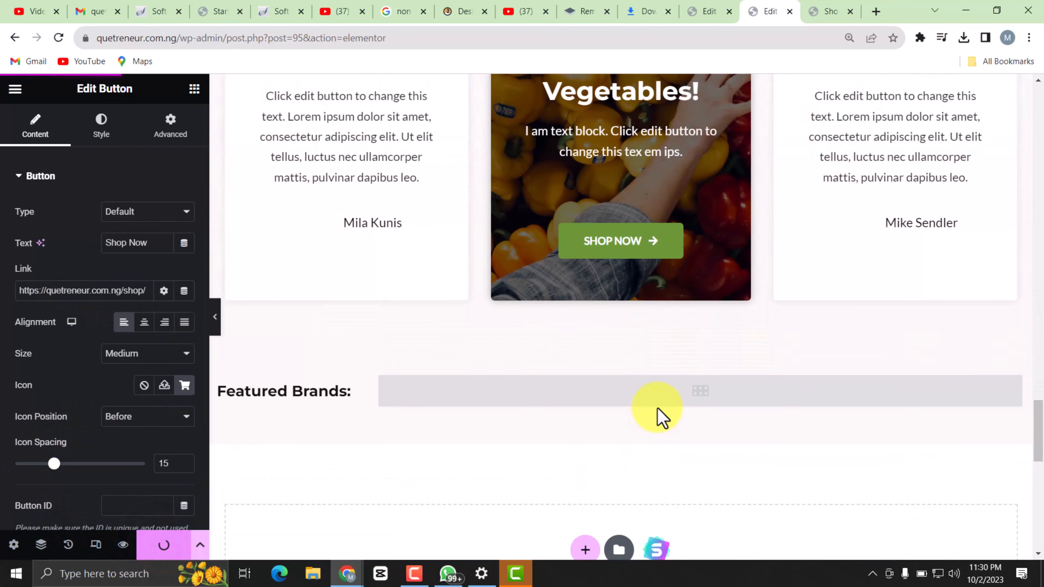
scroll(568, 284, up, 3)
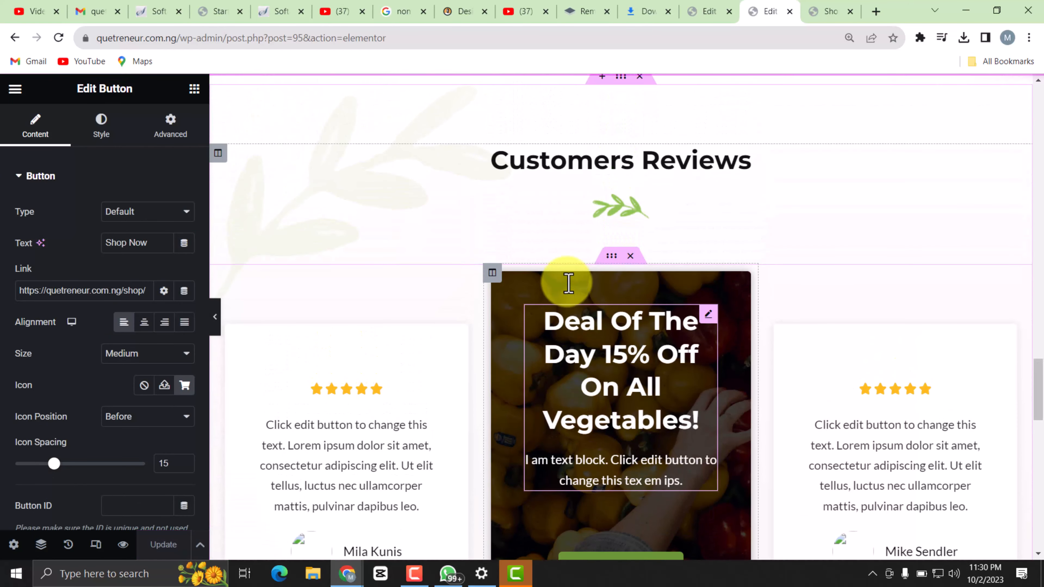
scroll(631, 300, down, 2)
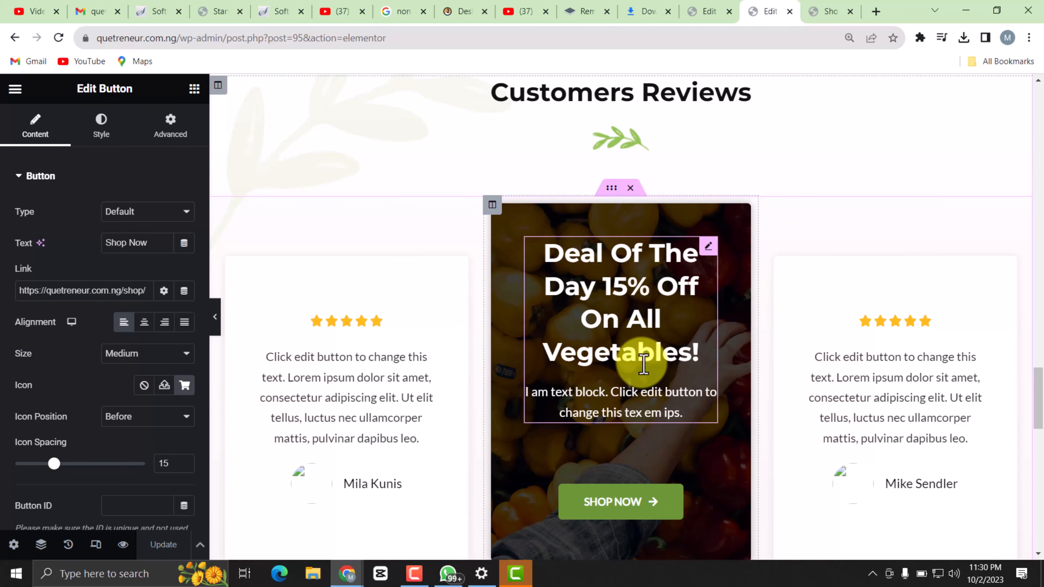
scroll(633, 354, down, 3)
scroll(624, 247, up, 2)
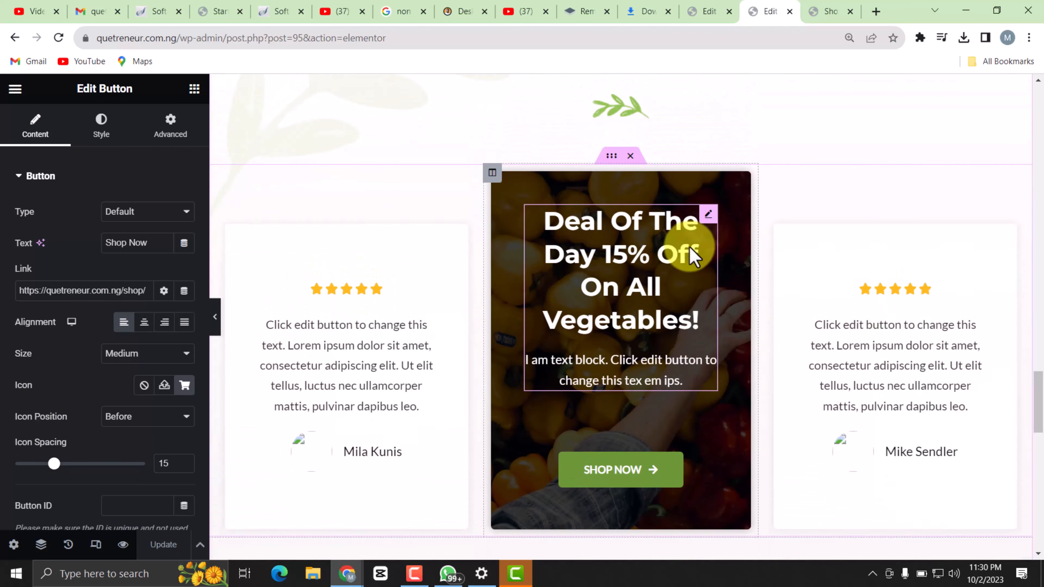
scroll(678, 287, down, 8)
scroll(641, 306, up, 2)
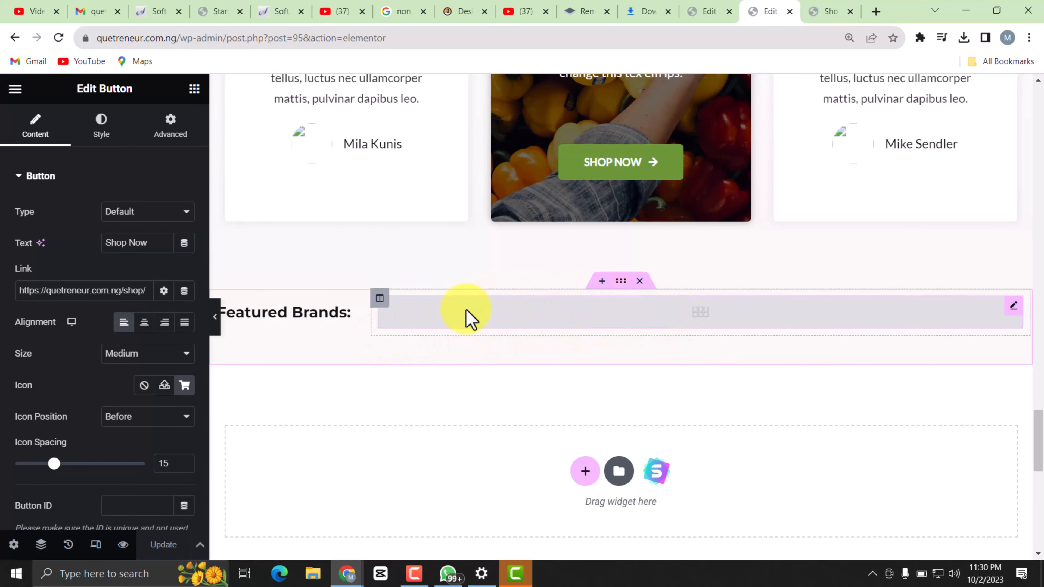
scroll(621, 345, down, 4)
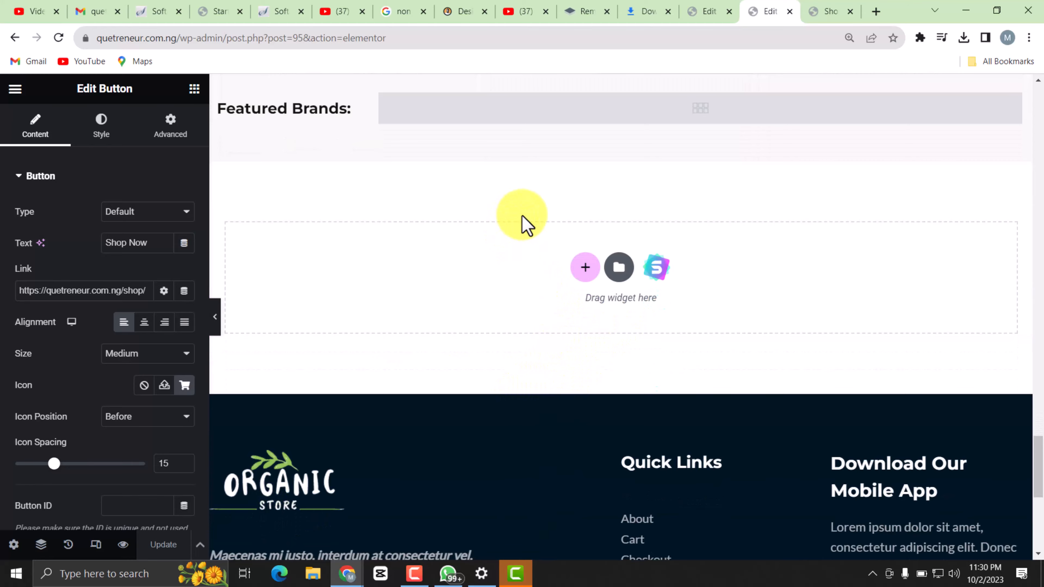
Switch to the live store, reload its shop page and go to the home page.
scroll(629, 303, up, 4)
scroll(632, 302, up, 20)
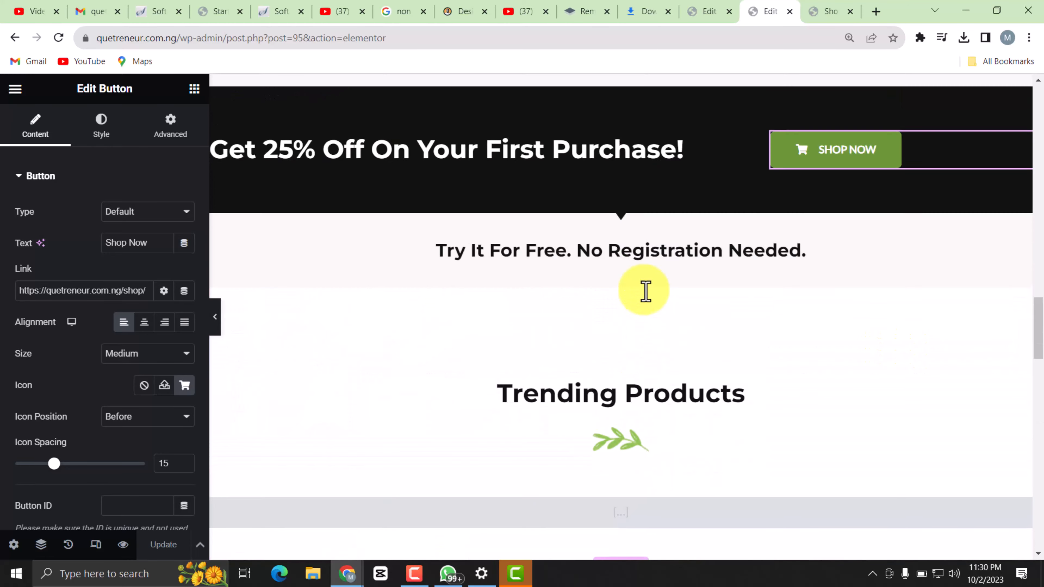
scroll(643, 314, up, 6)
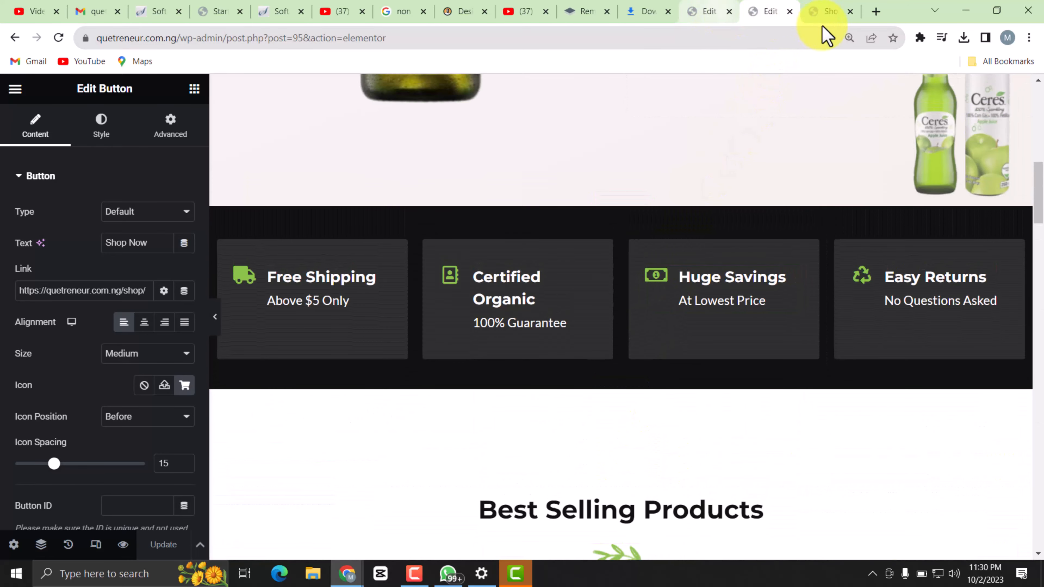
click(826, 11)
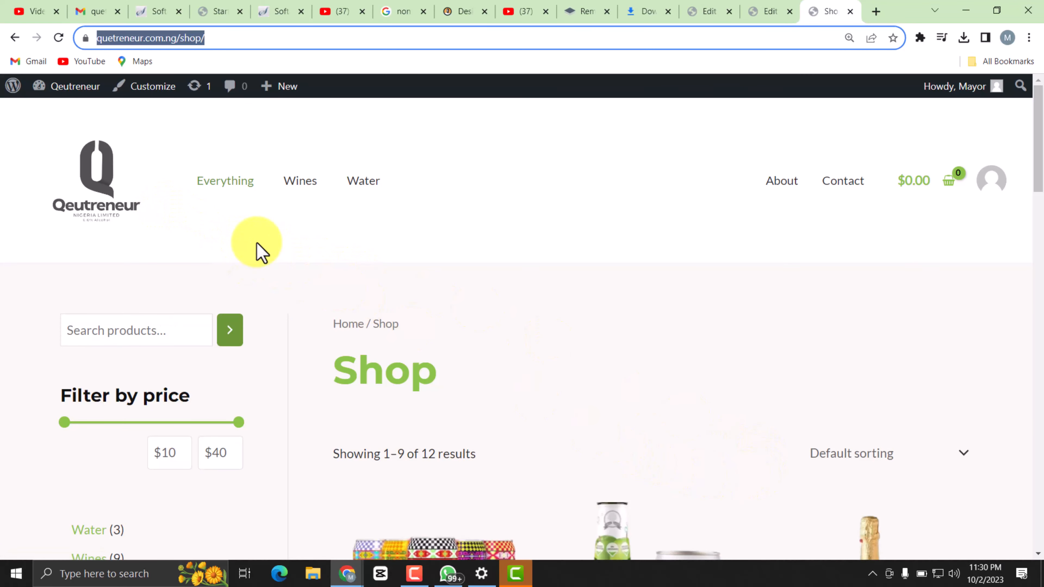
click(58, 38)
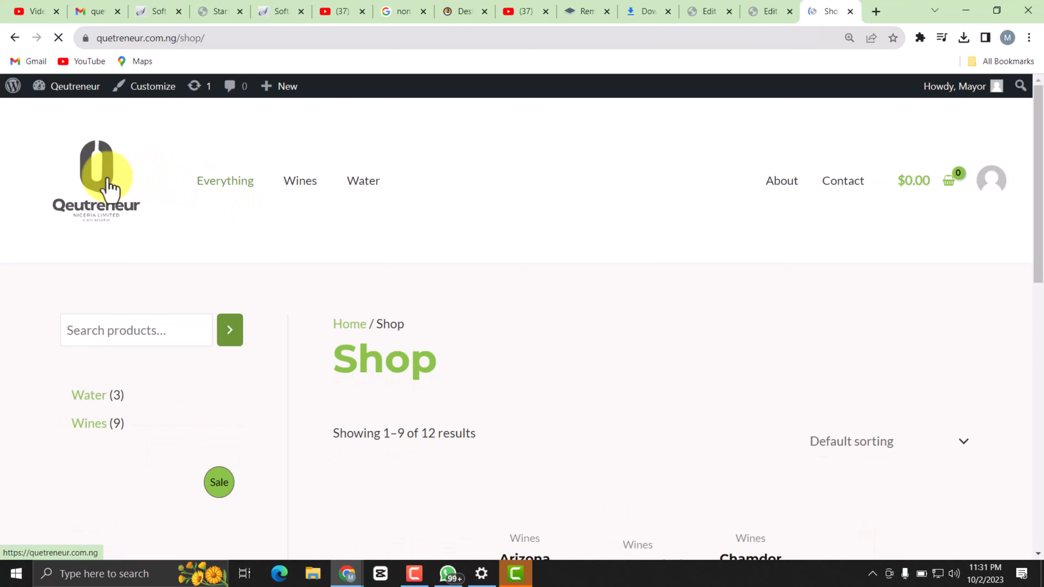
click(101, 167)
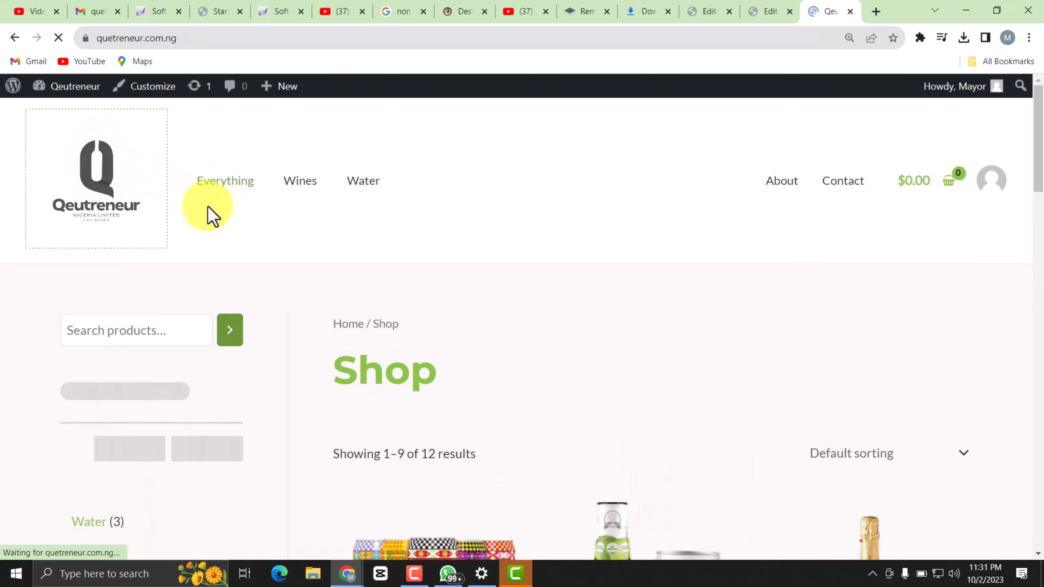
Test the hero's Shop Now button on the live home page and look through the product listing it opens.
scroll(582, 379, down, 5)
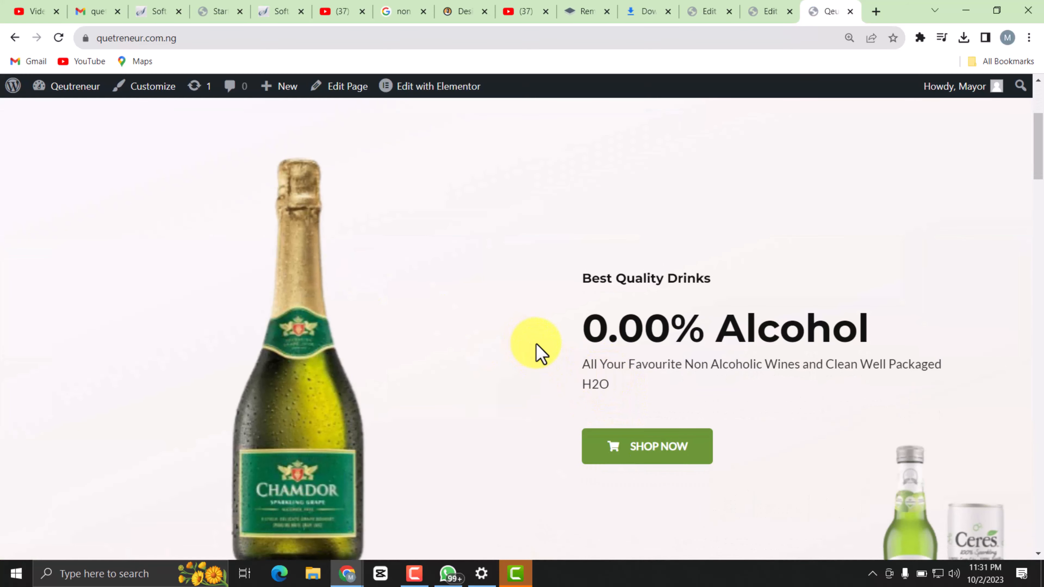
scroll(537, 344, down, 3)
click(672, 320)
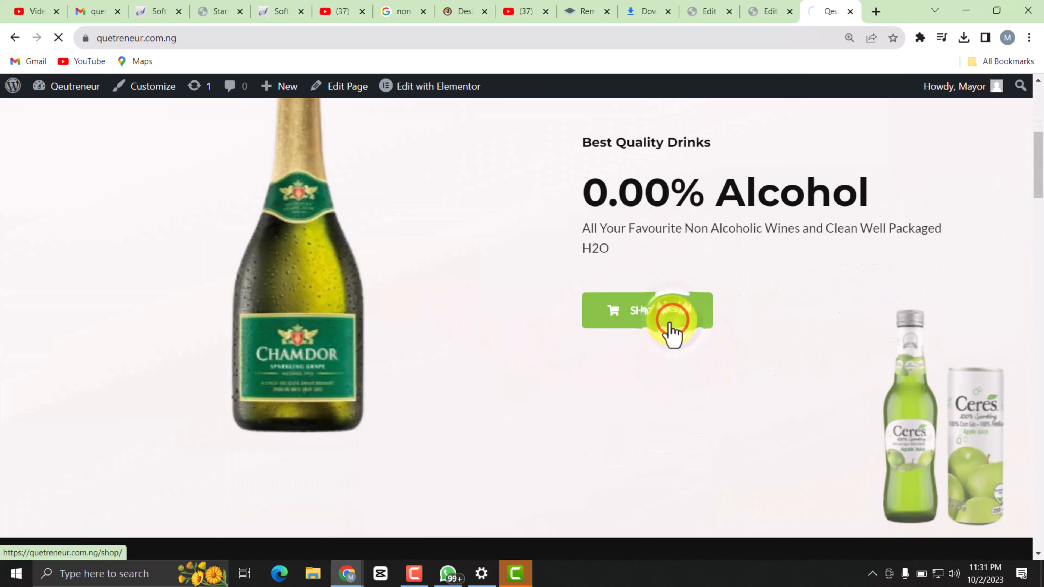
scroll(594, 362, down, 5)
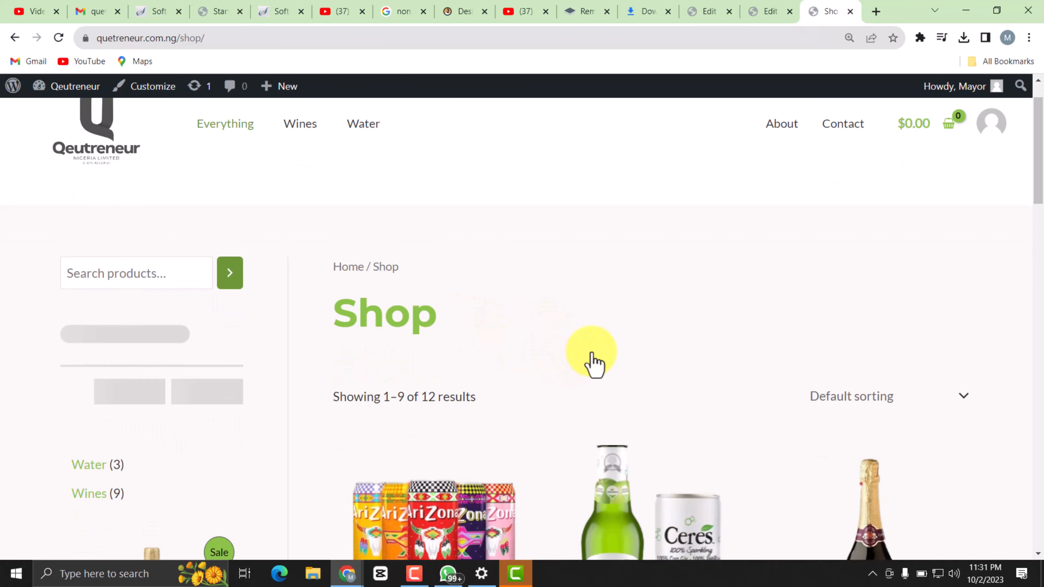
scroll(516, 281, down, 8)
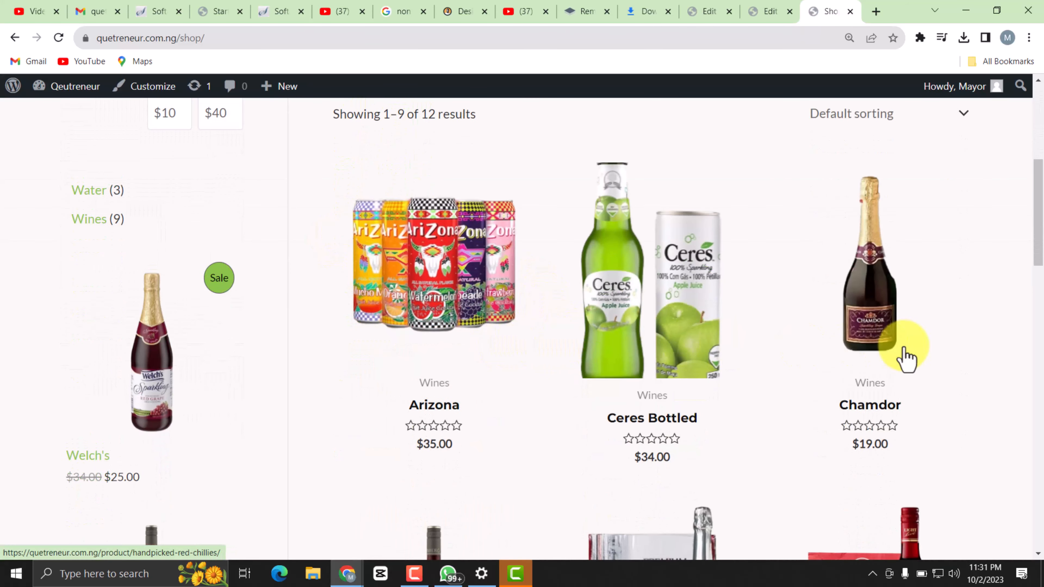
scroll(599, 432, down, 11)
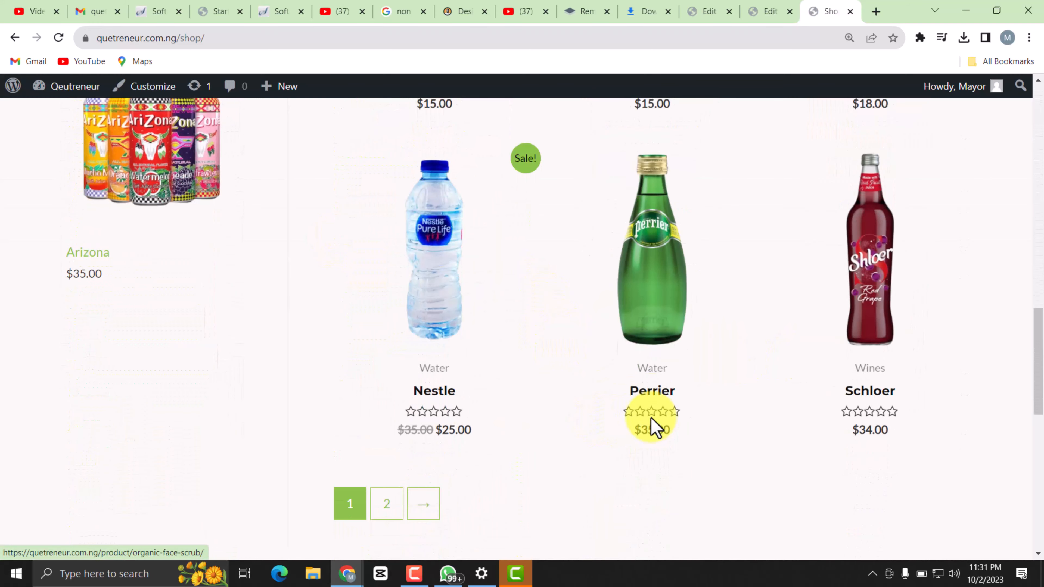
scroll(438, 385, up, 4)
scroll(443, 389, up, 18)
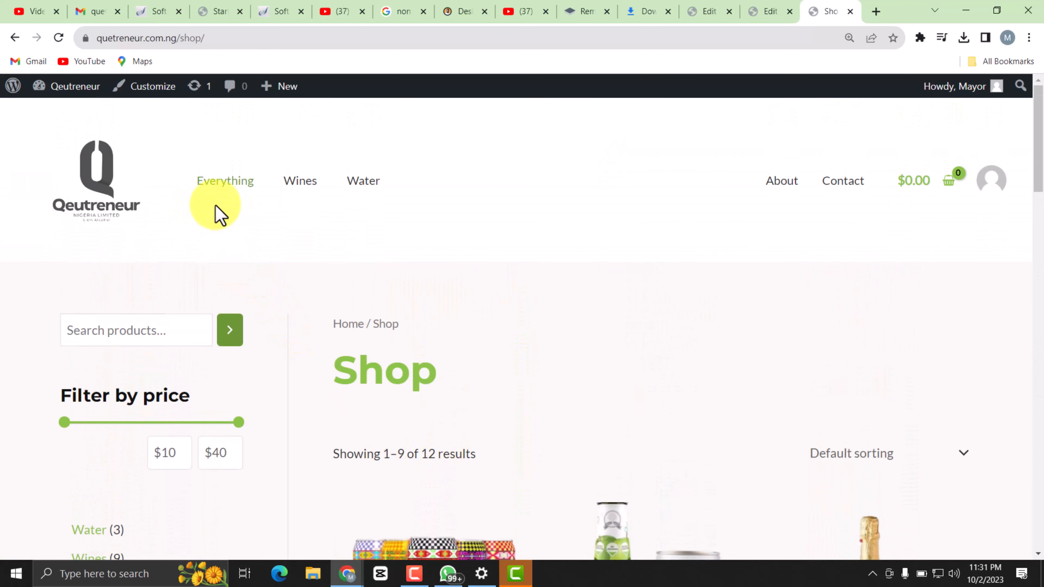
Return to the live home page, test the 25% off banner's Shop Now button and look through the page it opens.
click(107, 163)
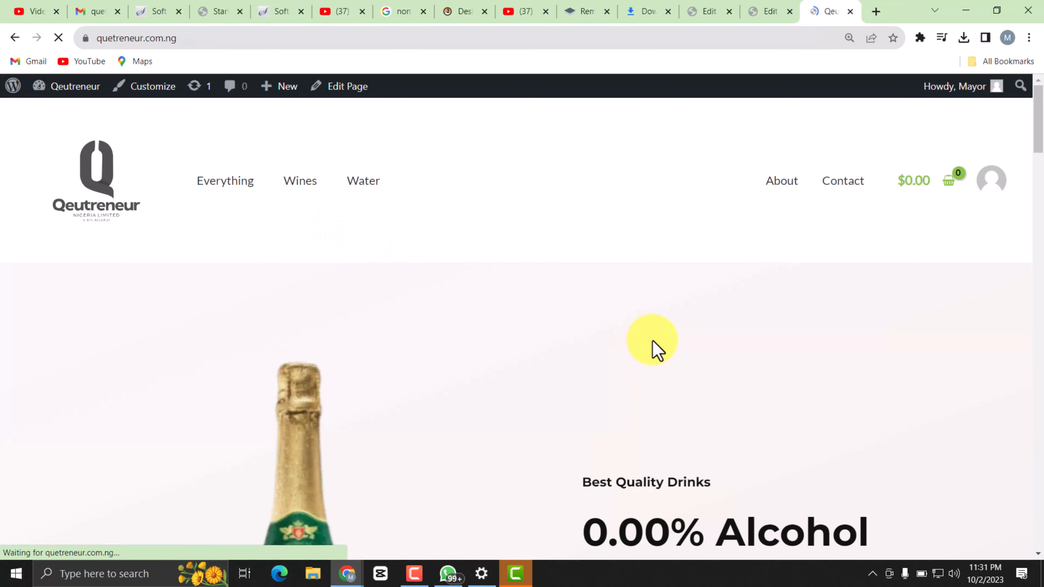
scroll(658, 362, down, 15)
scroll(694, 391, down, 5)
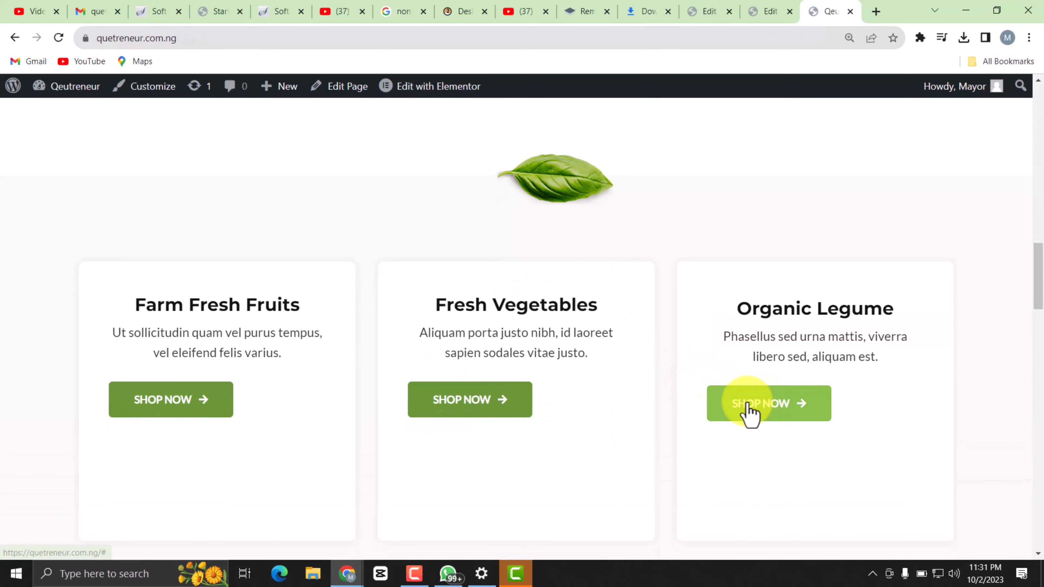
scroll(747, 415, down, 5)
click(744, 356)
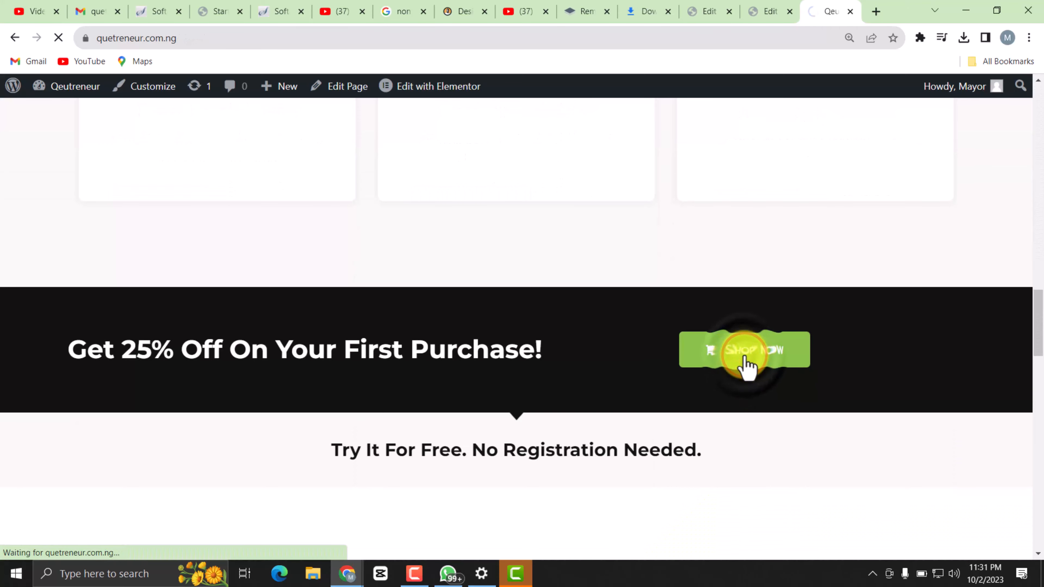
scroll(612, 328, down, 12)
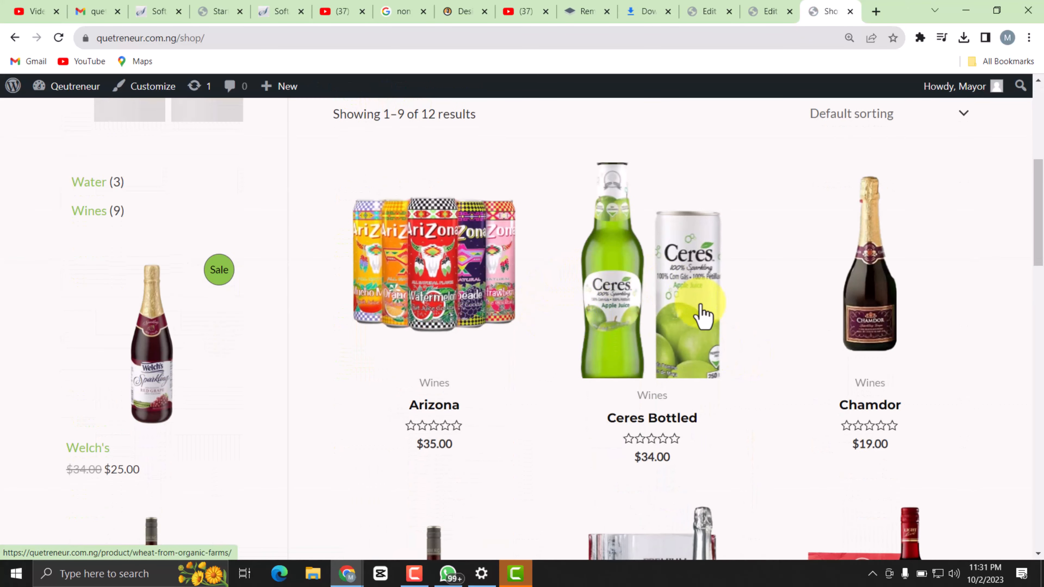
scroll(627, 313, down, 14)
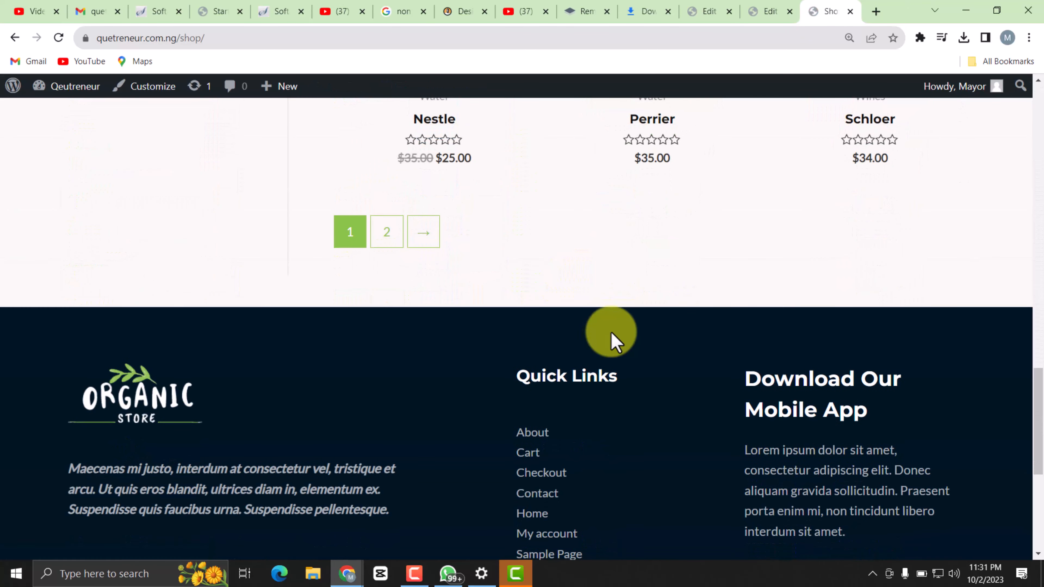
scroll(613, 341, up, 6)
scroll(638, 337, up, 12)
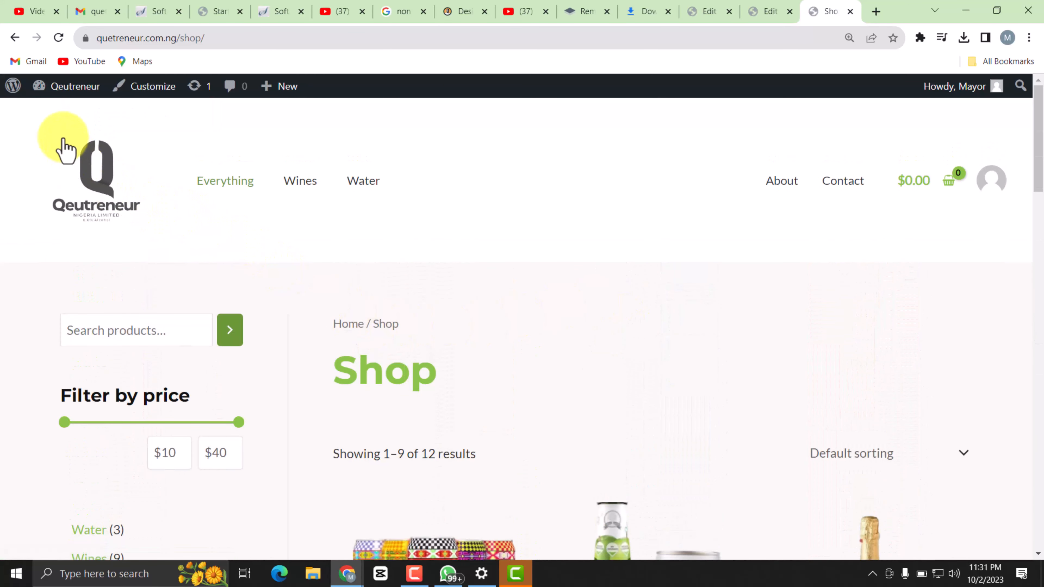
Back in the page editor, change the description of the Free Shipping icon box to "T&C Apply".
click(760, 12)
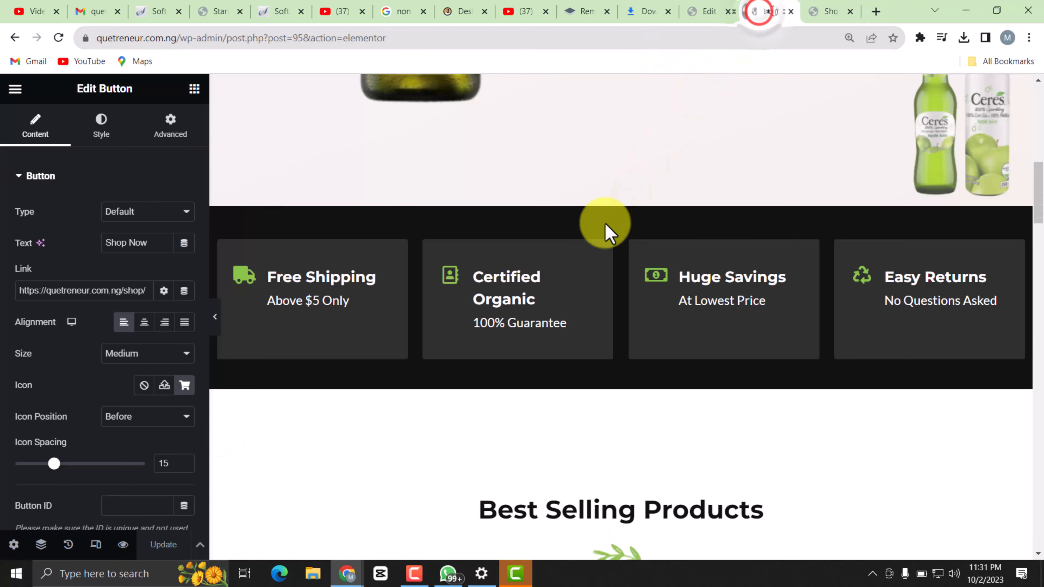
scroll(550, 303, up, 8)
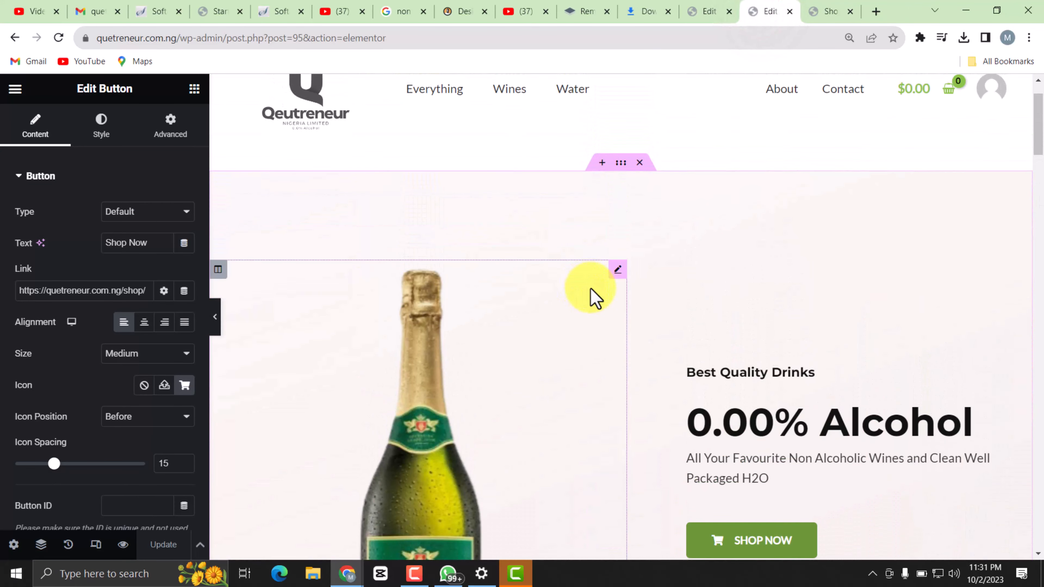
scroll(594, 296, down, 15)
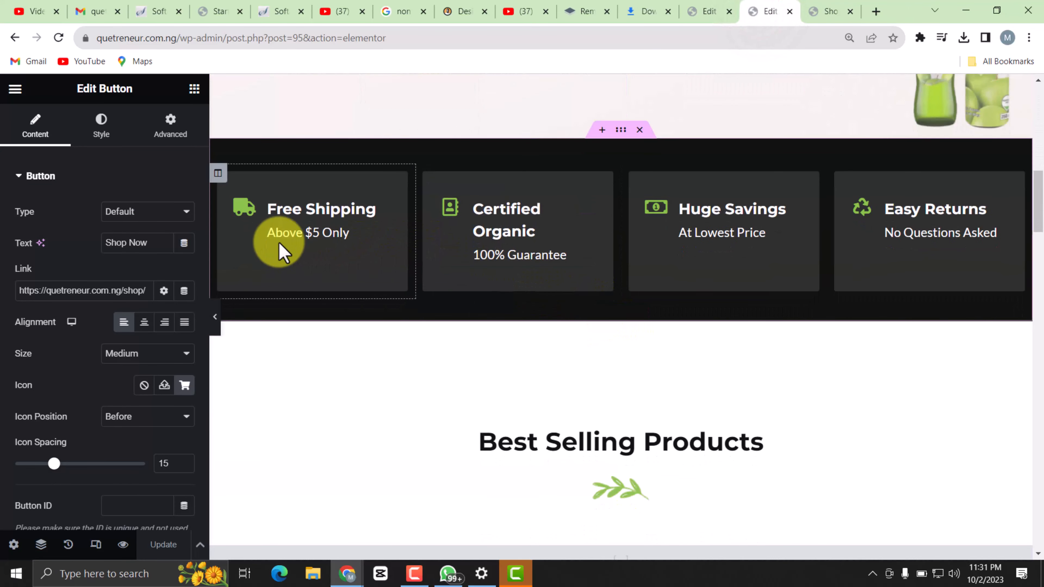
scroll(725, 319, up, 5)
scroll(457, 362, down, 2)
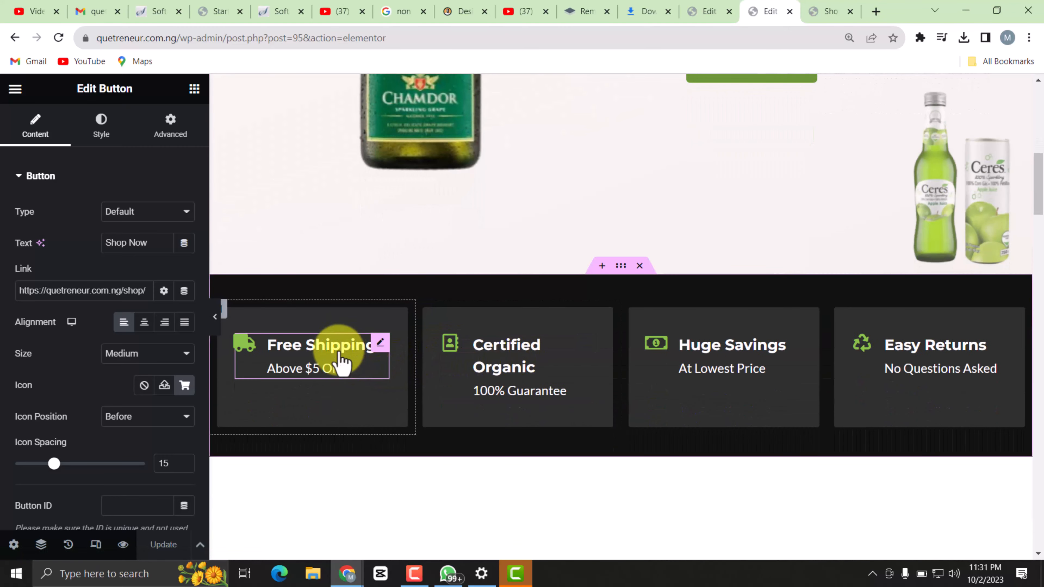
click(348, 372)
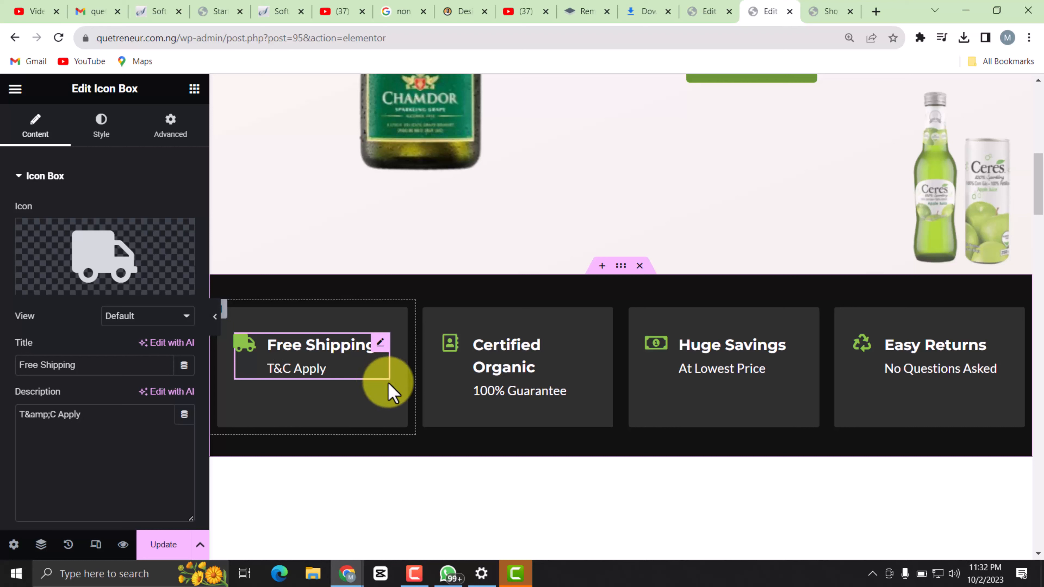
Change the title of the Certified Organic icon box to "Certified Drinks".
click(536, 374)
double_click(535, 369)
text(D)
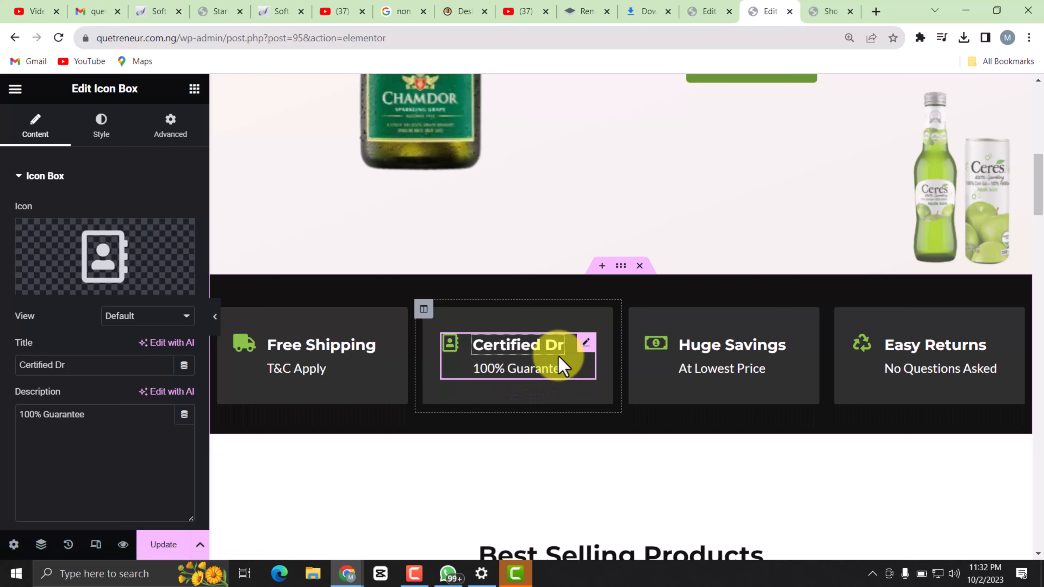
text(rinks)
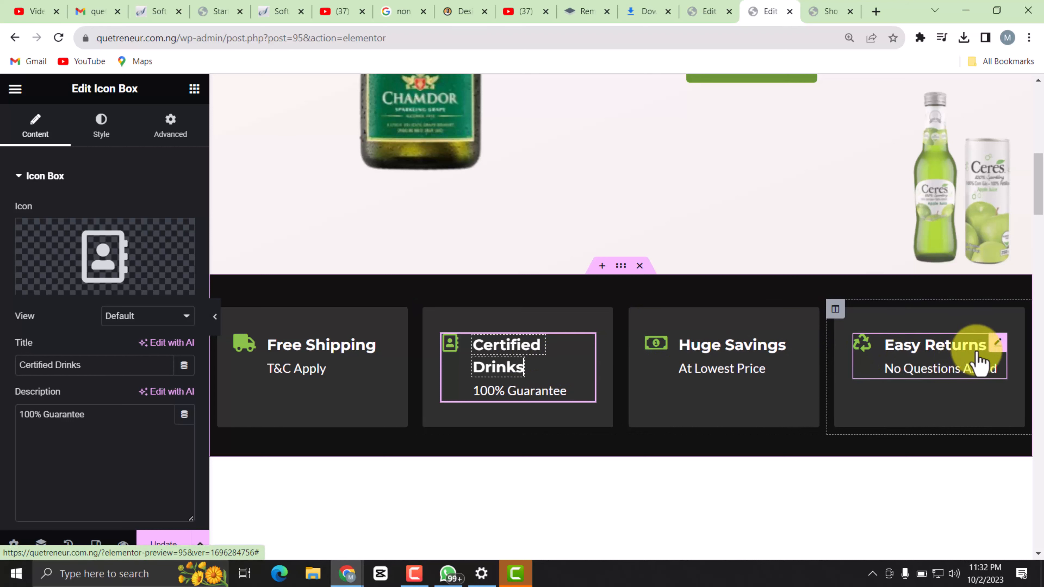
Change the title of the Easy Returns icon box to "Safe to Drink".
click(986, 348)
key(BackSpace)
key(BackSpace)
key(BackSpace)
key(BackSpace)
key(BackSpace)
key(BackSpace)
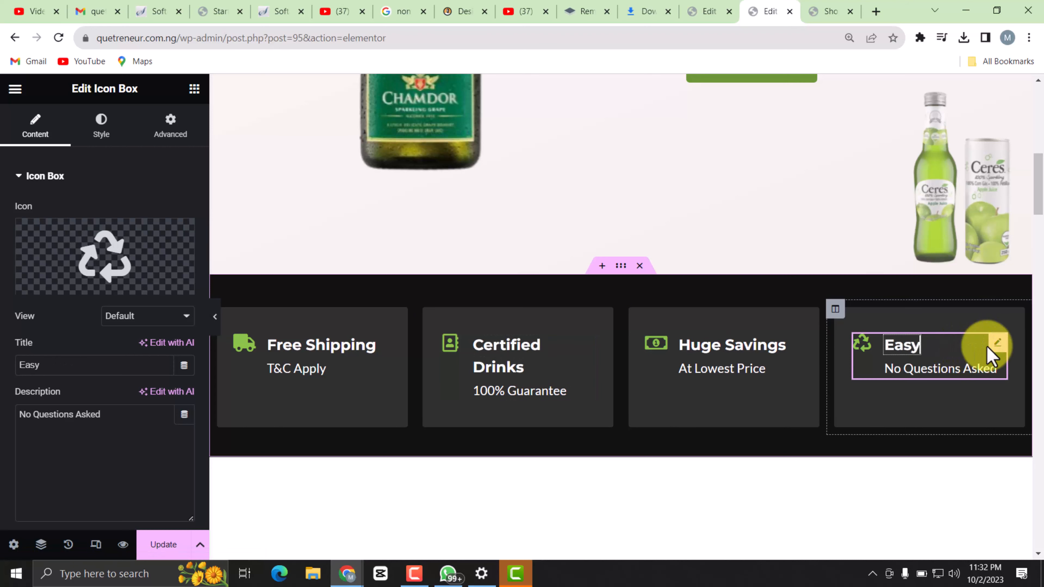
text(Safe to)
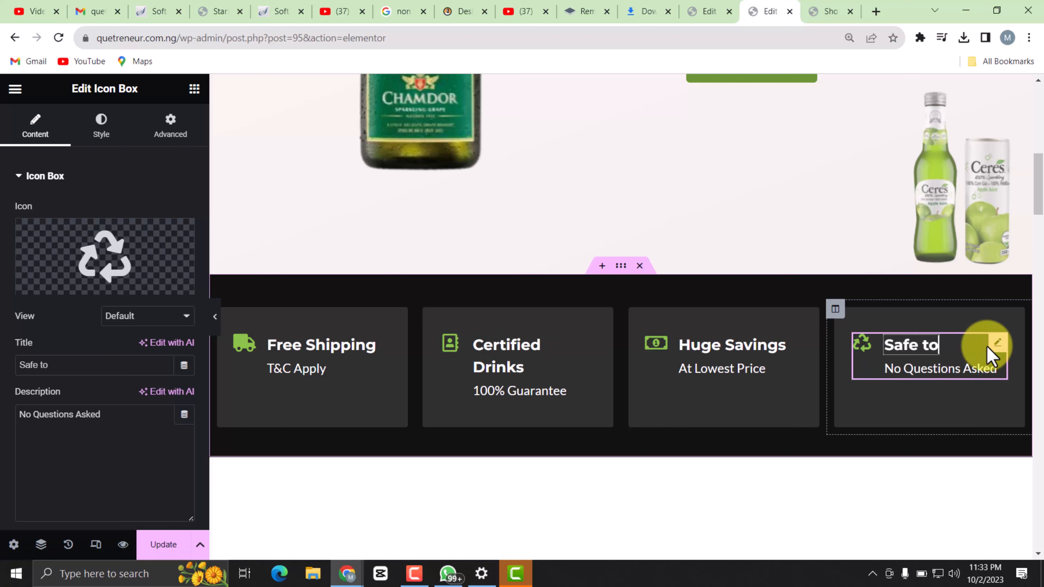
text( Drink)
Replace the recycle icon of the Safe to Drink box with the half-filled shield from the icon library.
triple_click(929, 367)
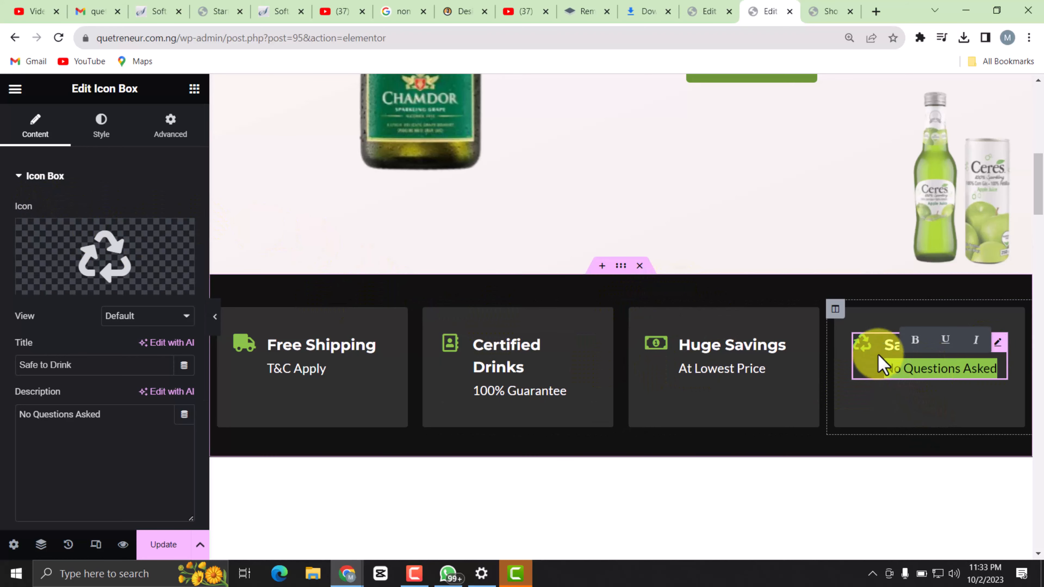
click(866, 349)
mouse_move(90, 274)
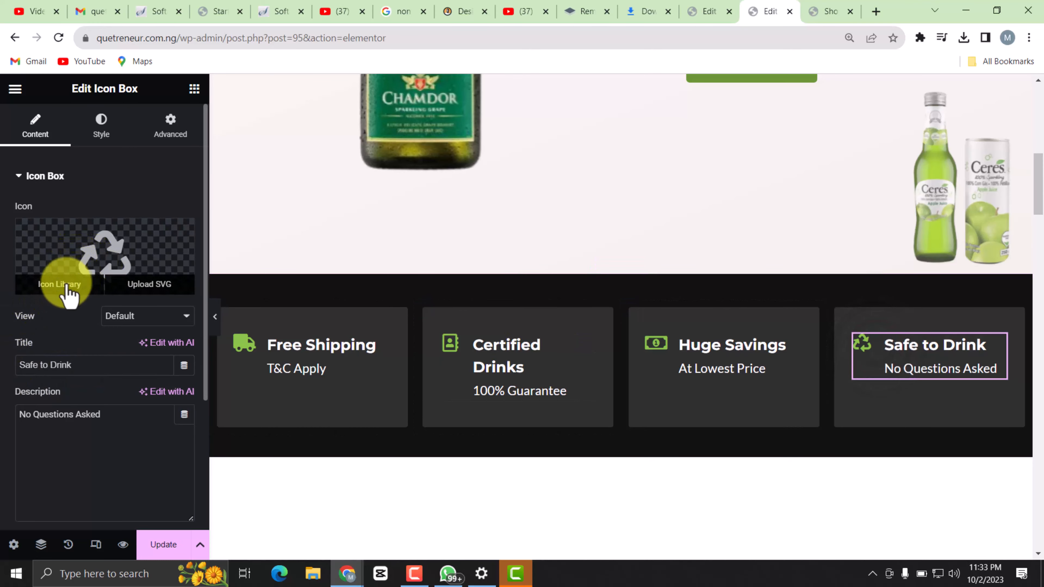
click(66, 288)
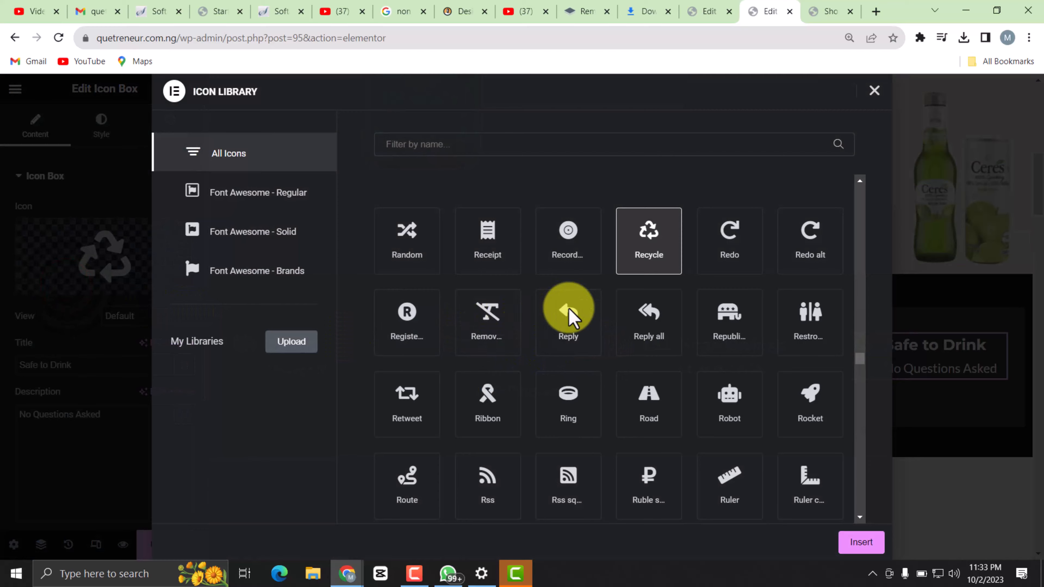
scroll(682, 345, down, 2)
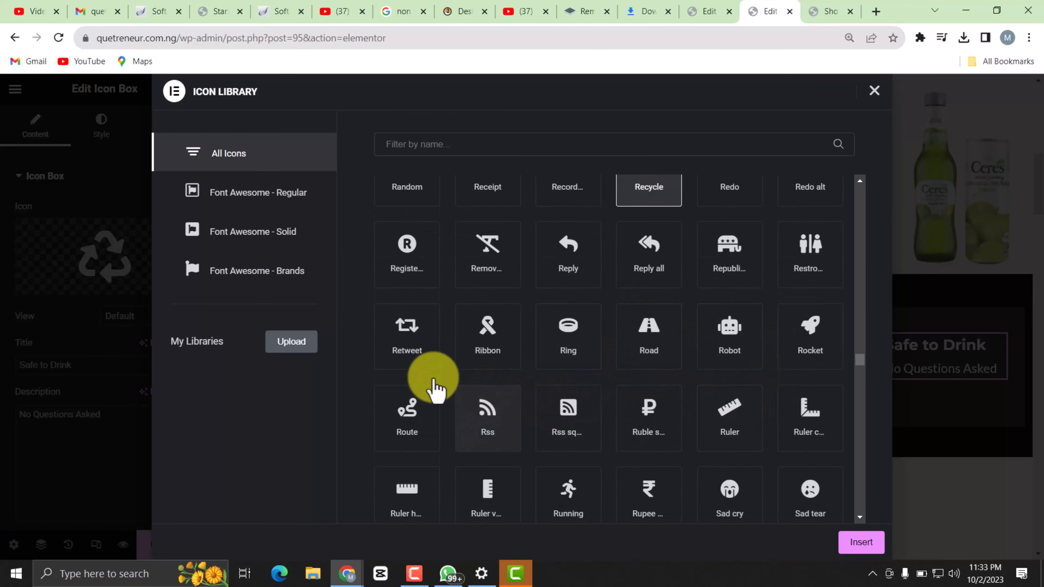
scroll(468, 361, down, 3)
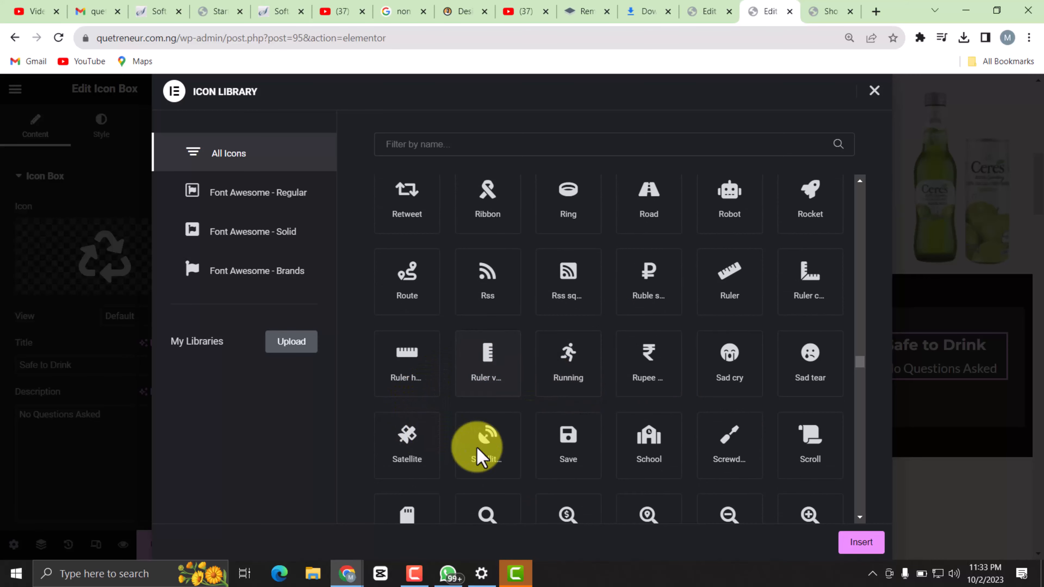
scroll(475, 440, down, 1)
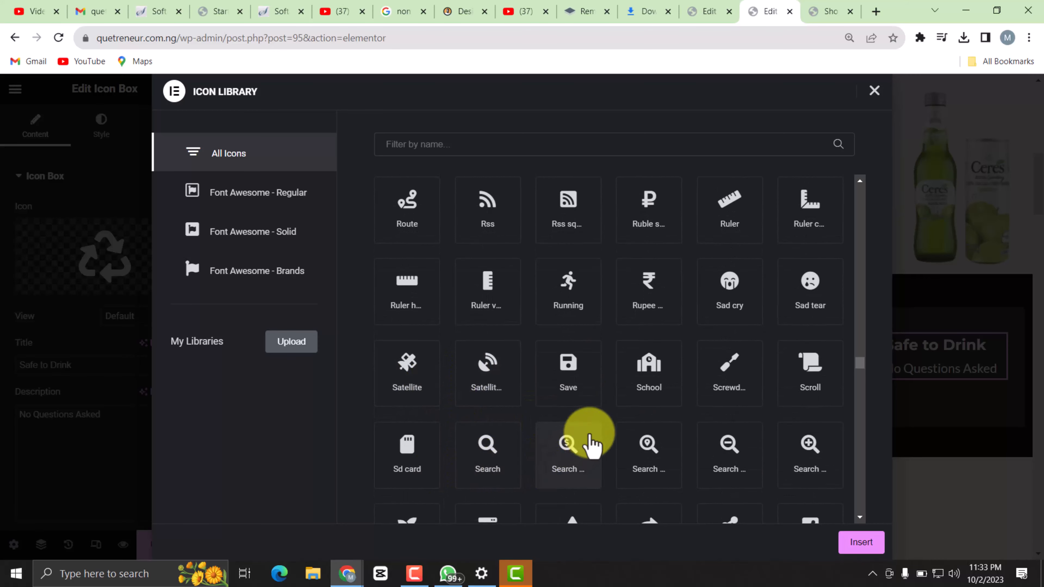
scroll(624, 424, down, 3)
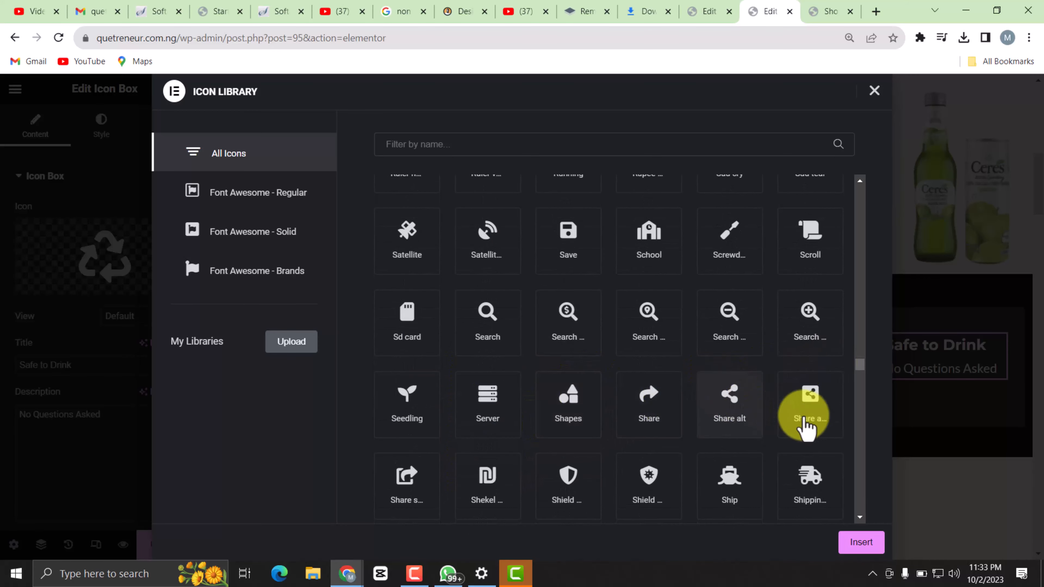
scroll(596, 423, down, 1)
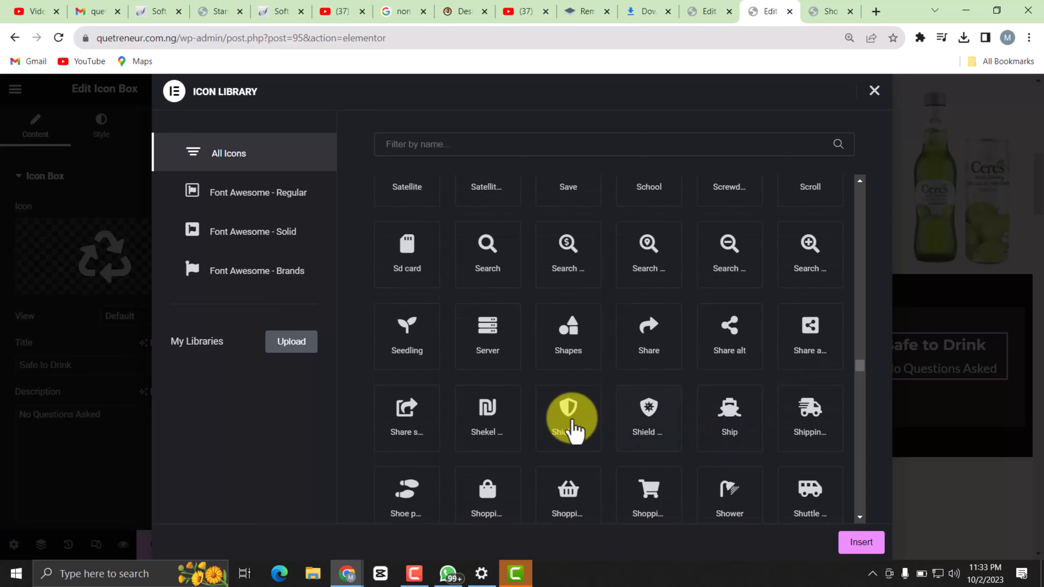
click(571, 412)
click(862, 543)
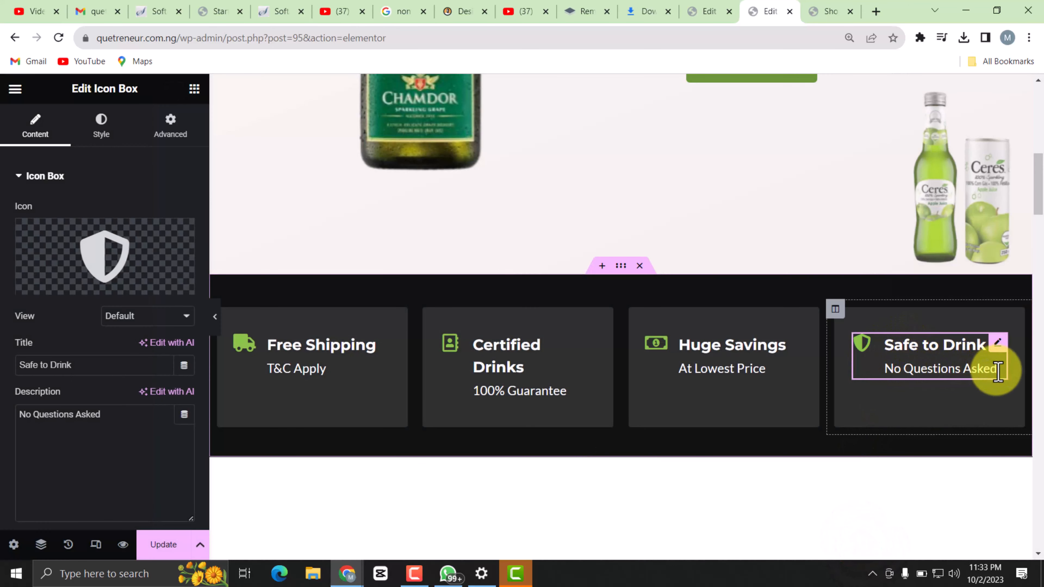
Change the description of the Safe to Drink icon box to "Nafdac Approved" and update the page.
click(998, 372)
key(BackSpace)
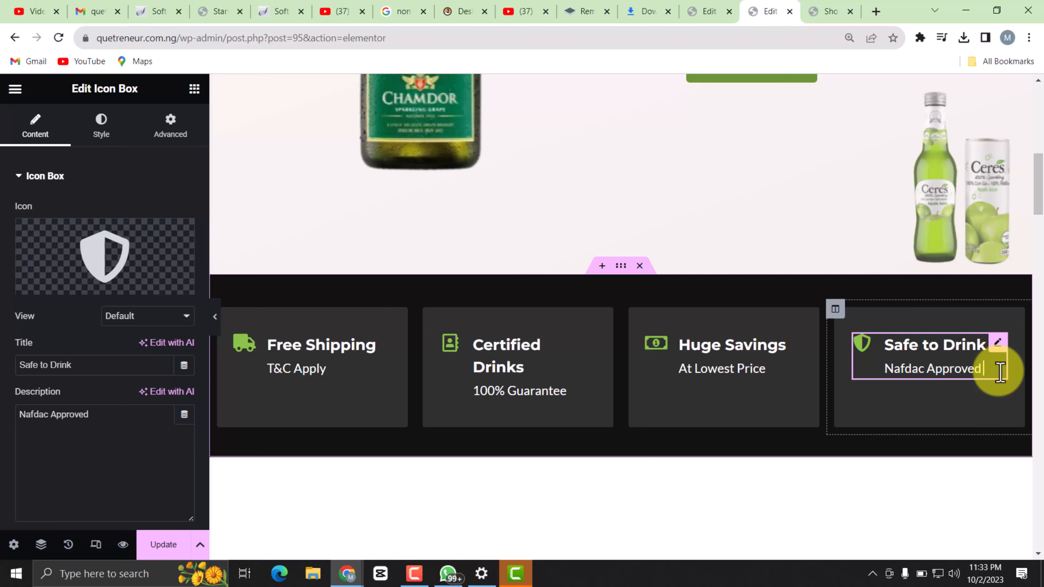
scroll(617, 362, down, 7)
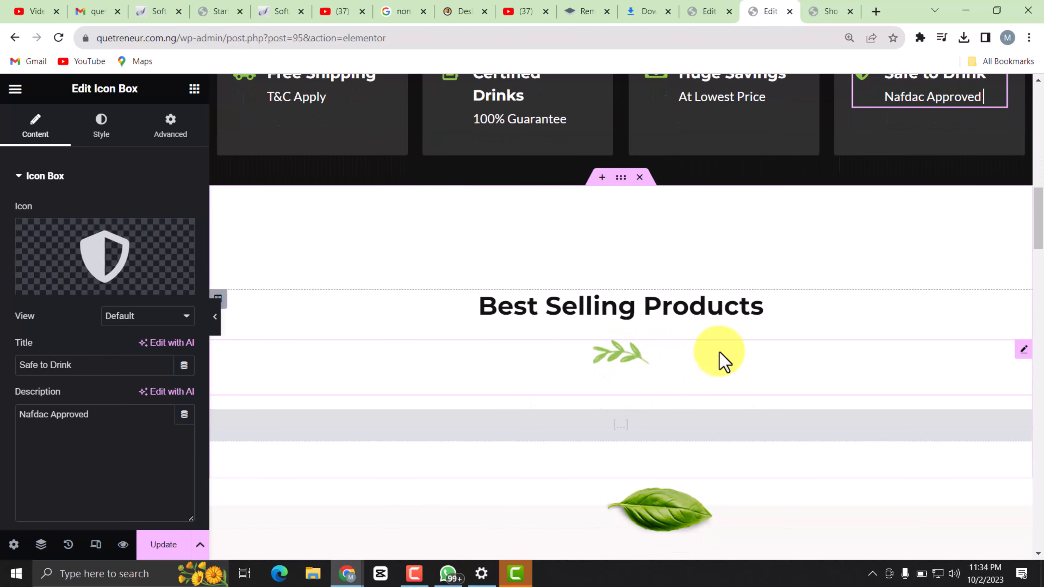
scroll(621, 379, up, 3)
click(149, 543)
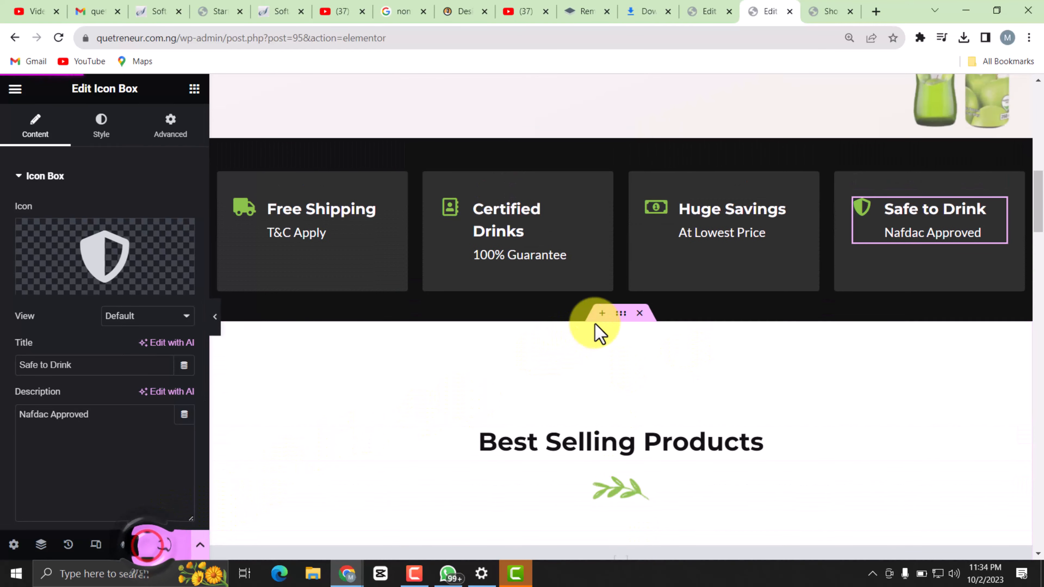
Look over the Best Selling Products section and the sections directly above it.
scroll(654, 337, down, 5)
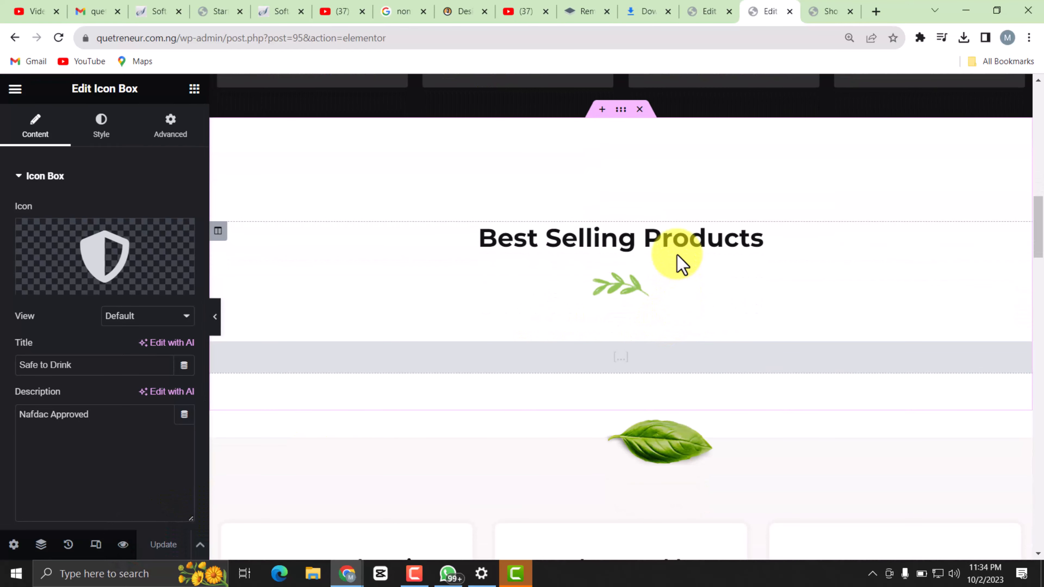
scroll(694, 263, up, 3)
scroll(699, 267, up, 4)
scroll(662, 342, down, 5)
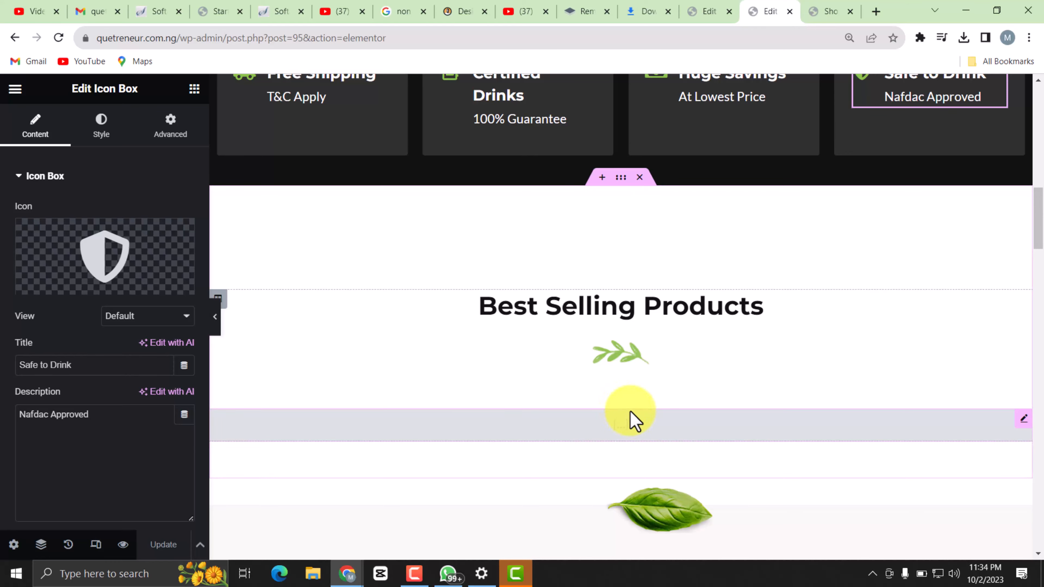
scroll(641, 415, up, 8)
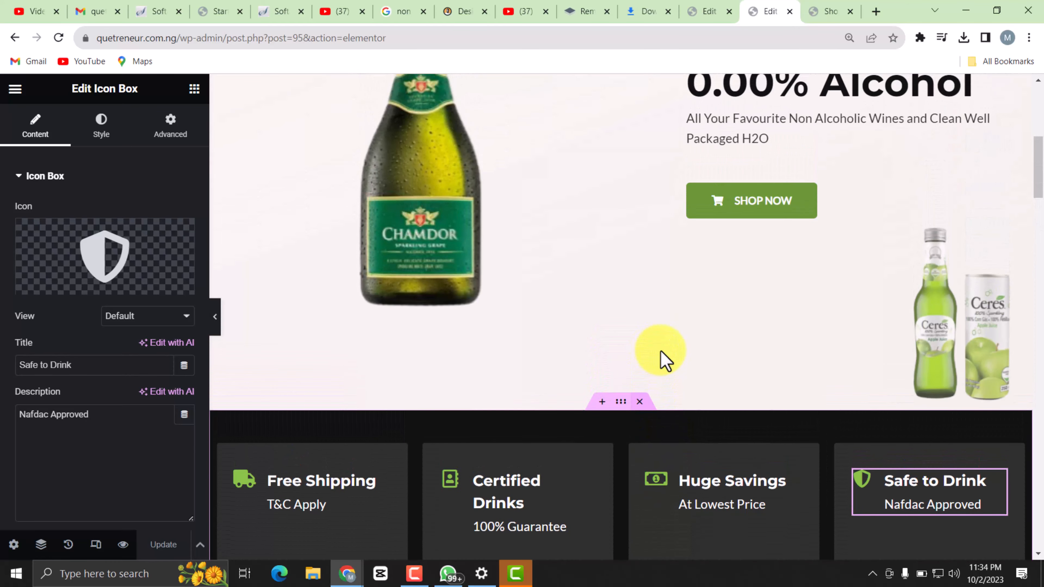
scroll(668, 359, down, 6)
scroll(662, 353, down, 1)
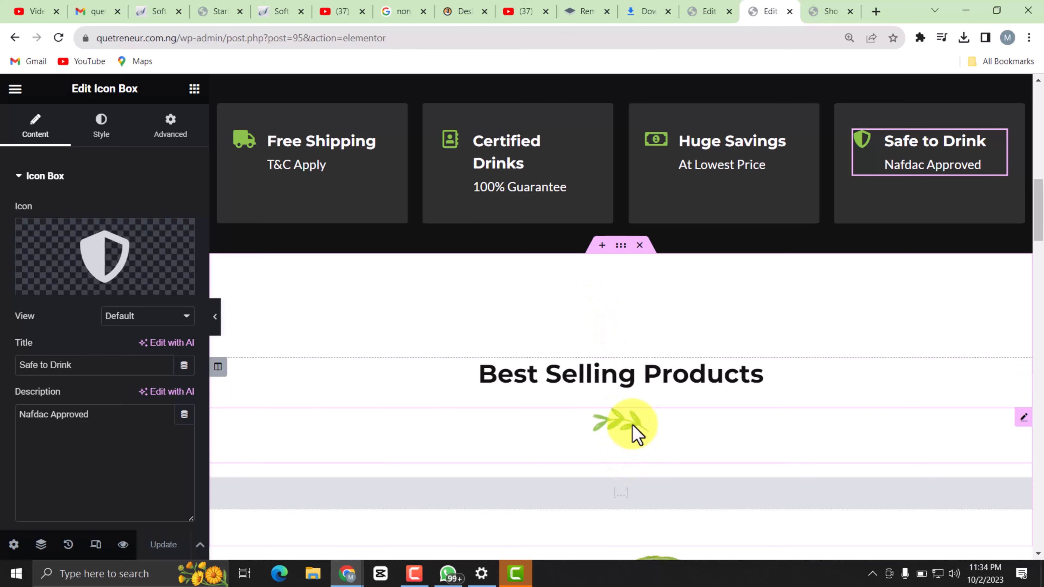
scroll(641, 412, down, 2)
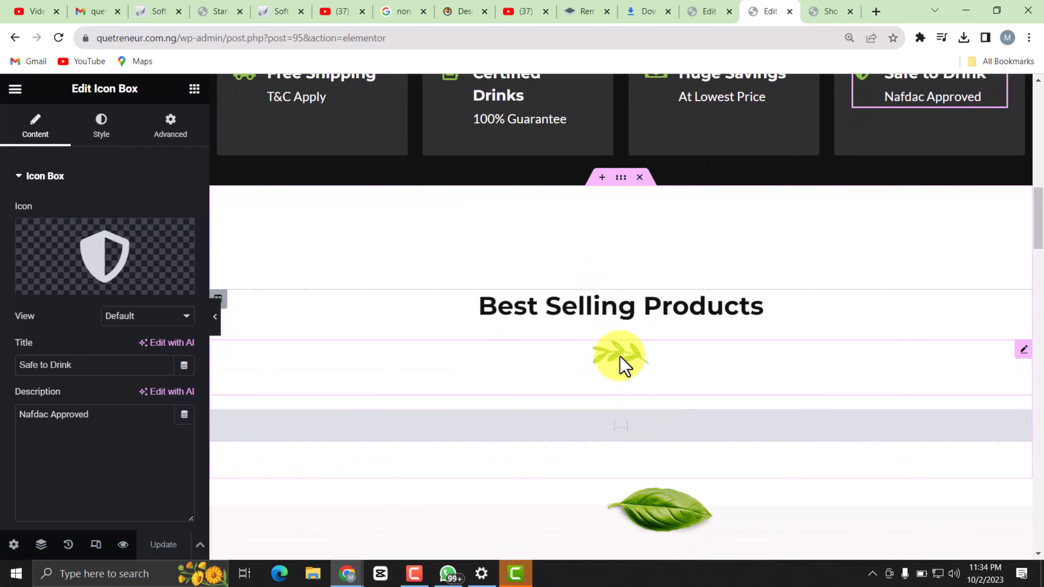
In the shortcode under Best Selling Products, replace the groceries category with "Wines, Water".
click(626, 422)
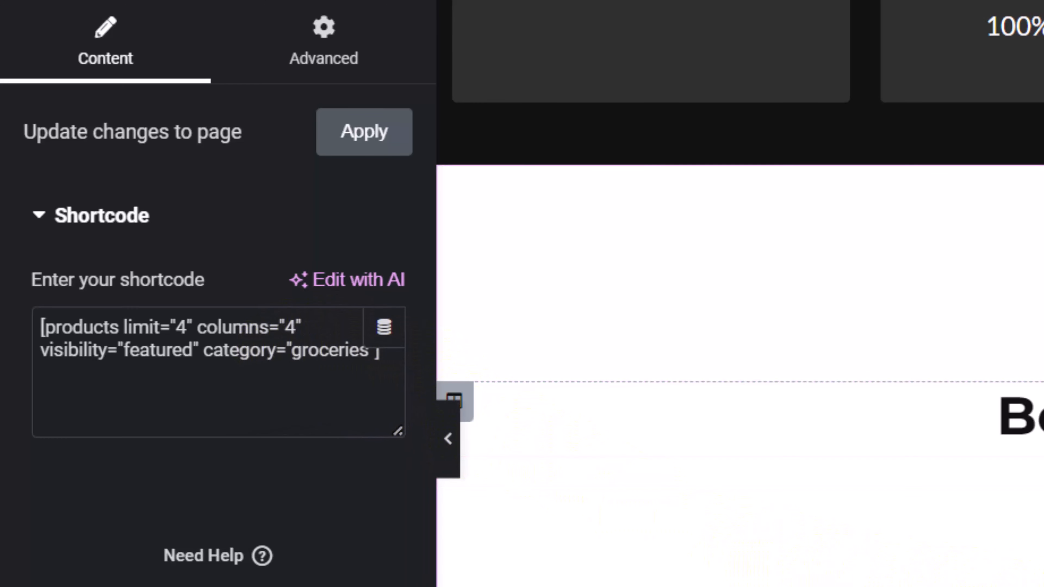
scroll(675, 310, up, 10)
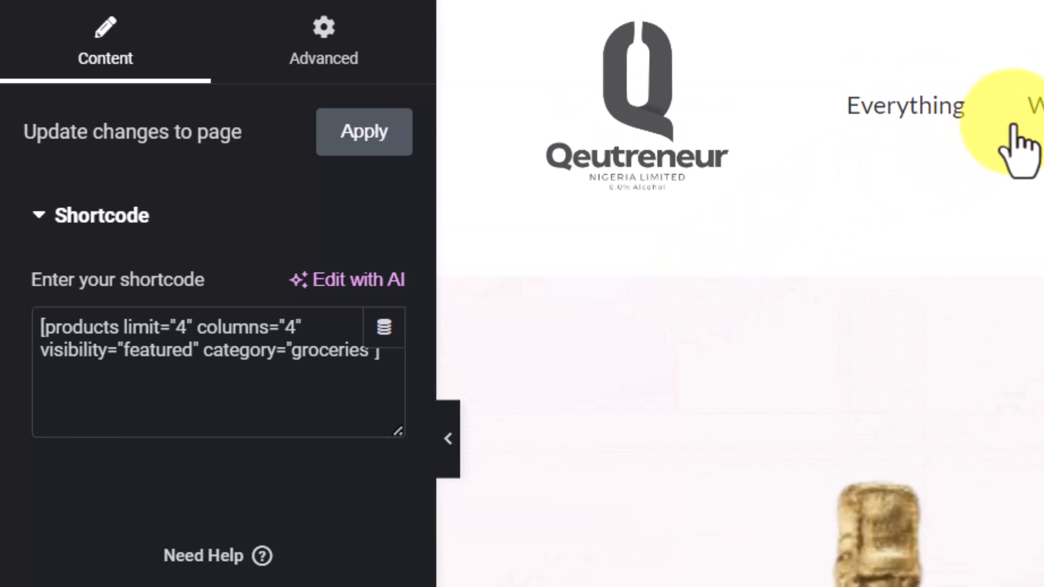
scroll(944, 466, down, 10)
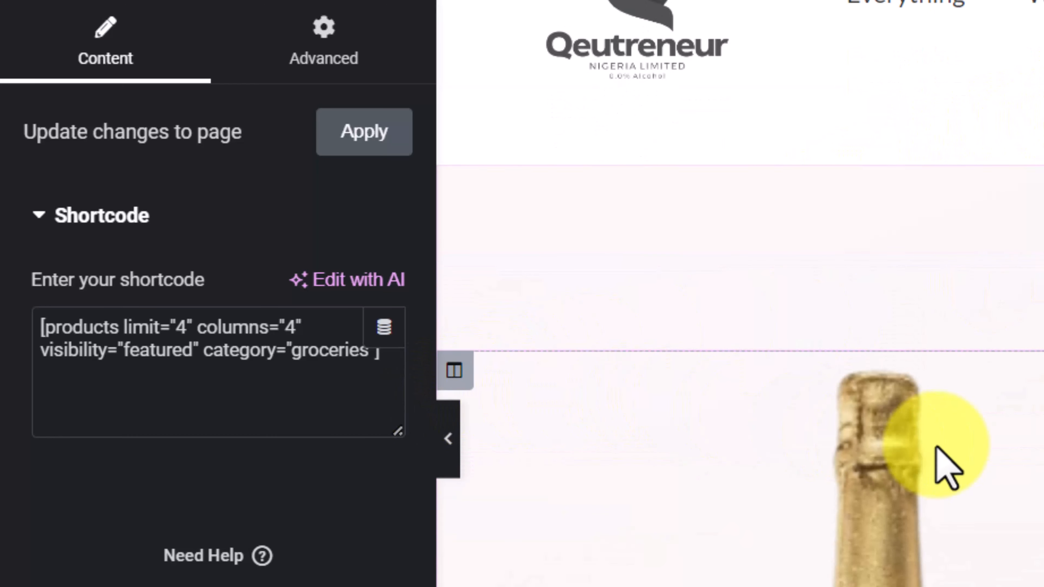
scroll(974, 558, down, 5)
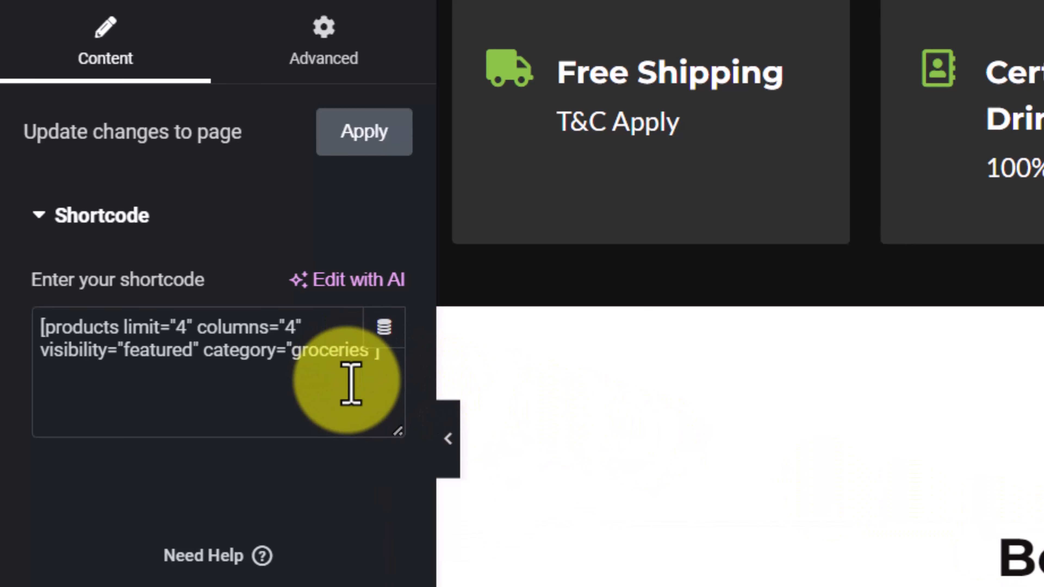
click(364, 357)
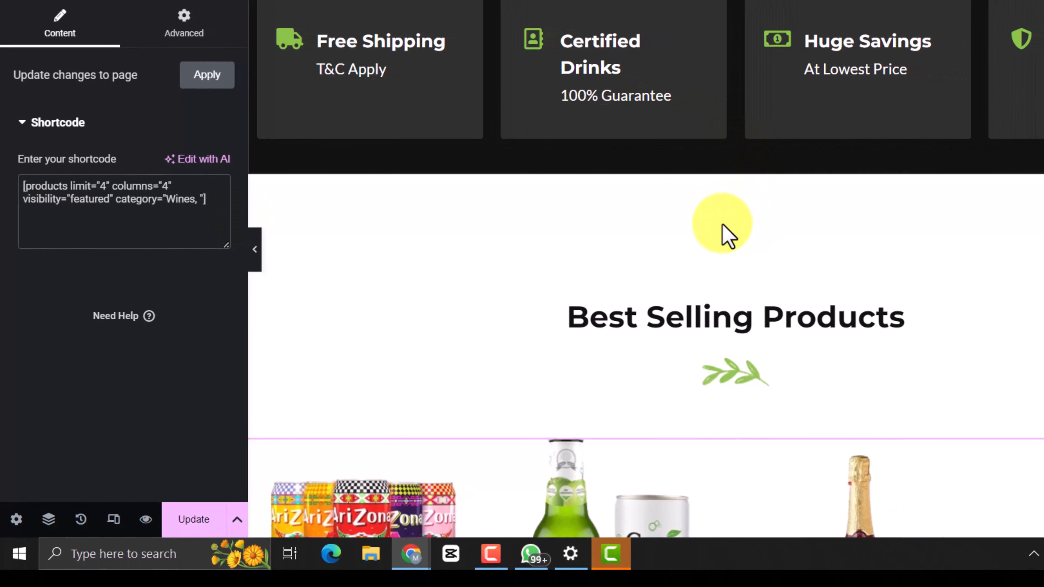
scroll(750, 389, down, 3)
scroll(803, 401, down, 3)
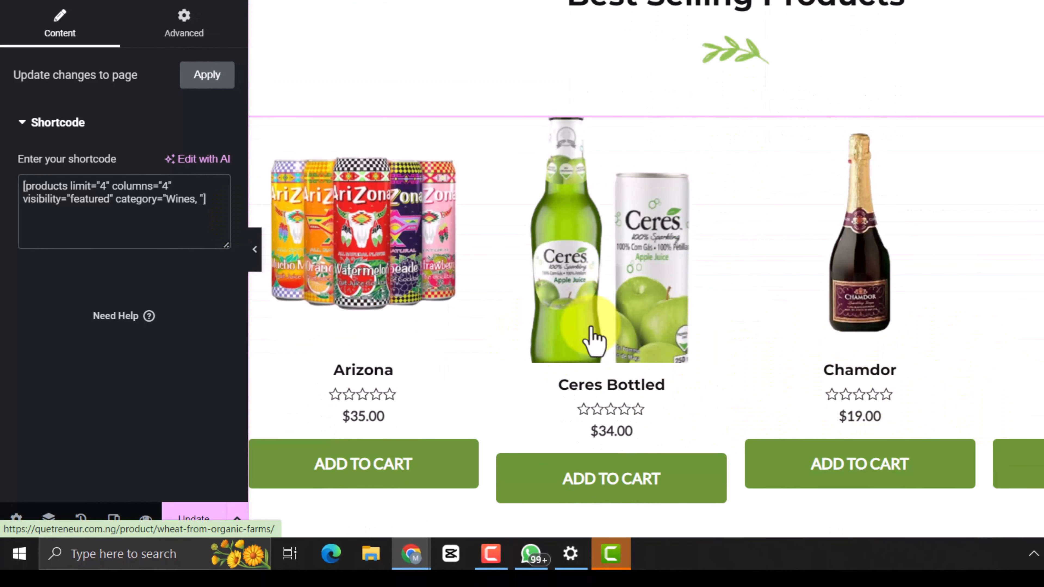
scroll(551, 193, up, 3)
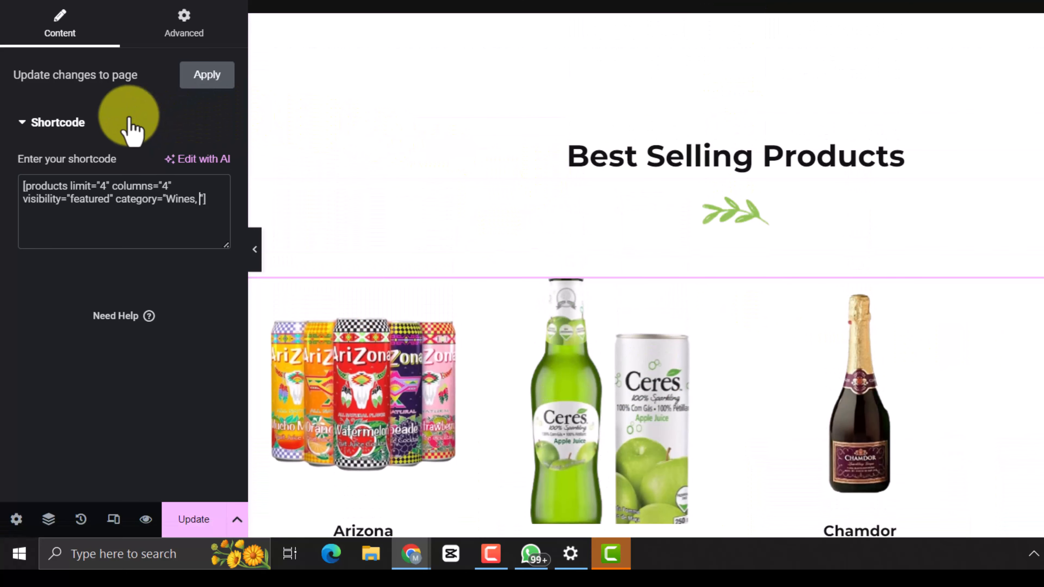
text(Water)
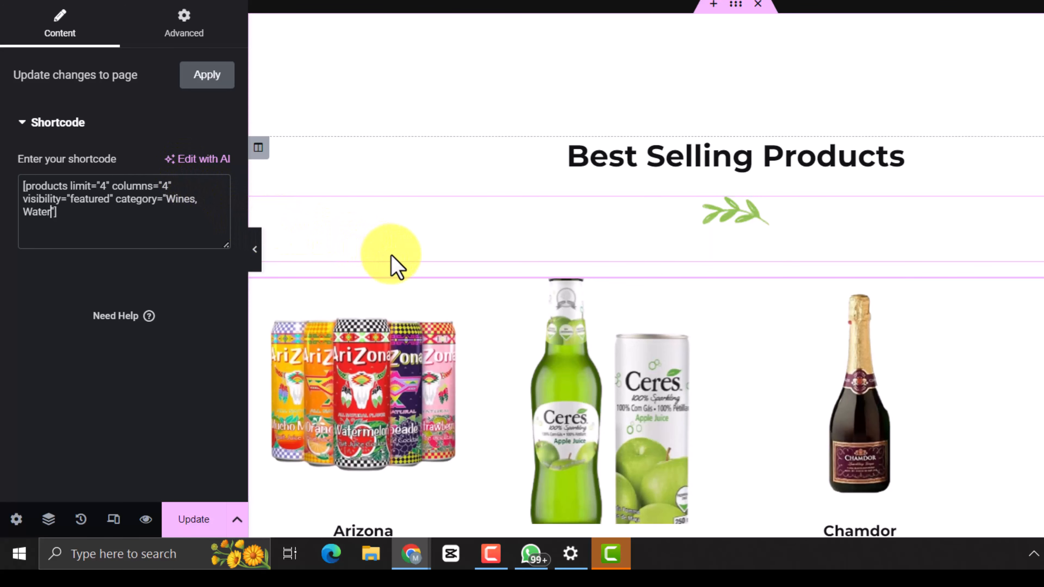
Set the product limit in the Best Selling Products shortcode to 6.
scroll(759, 333, down, 3)
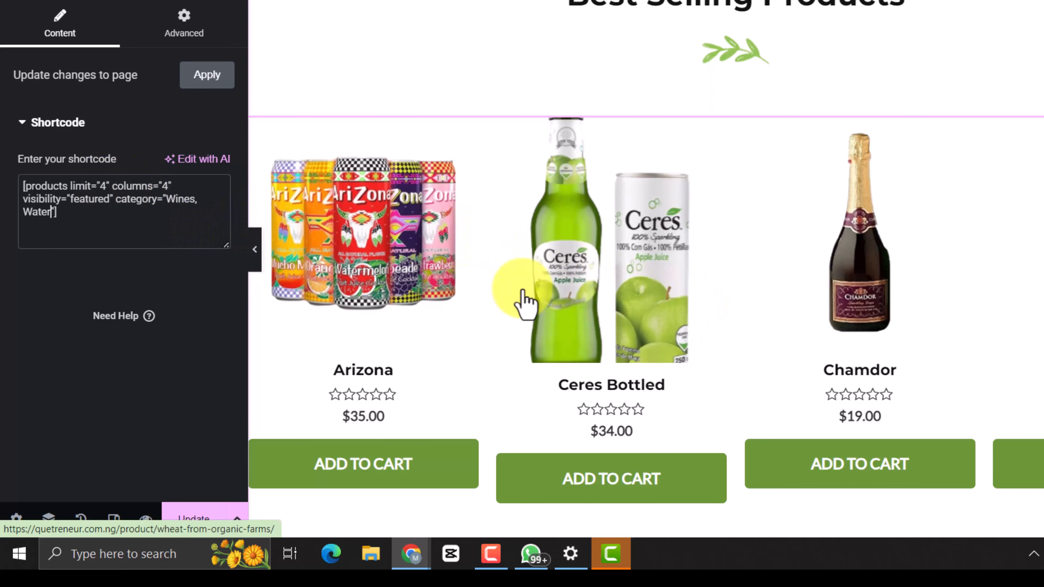
scroll(526, 303, down, 3)
scroll(453, 259, up, 3)
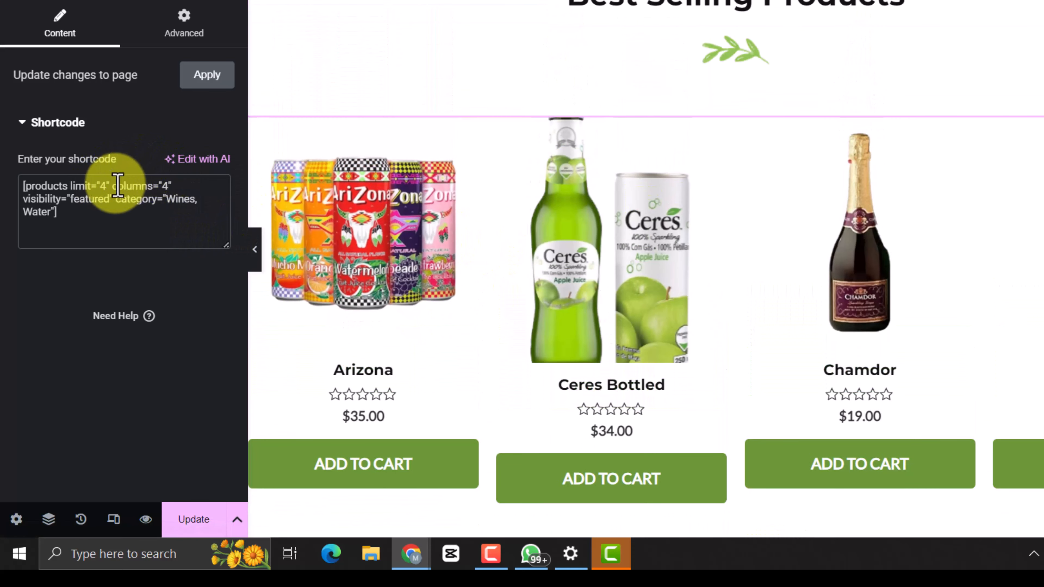
click(103, 187)
click(103, 187)
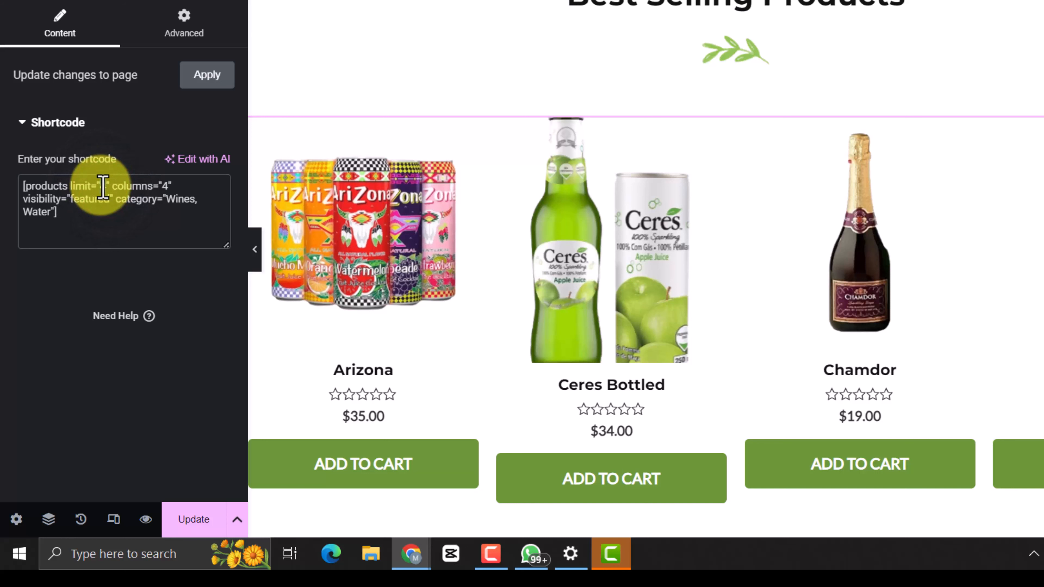
key(BackSpace)
text(6)
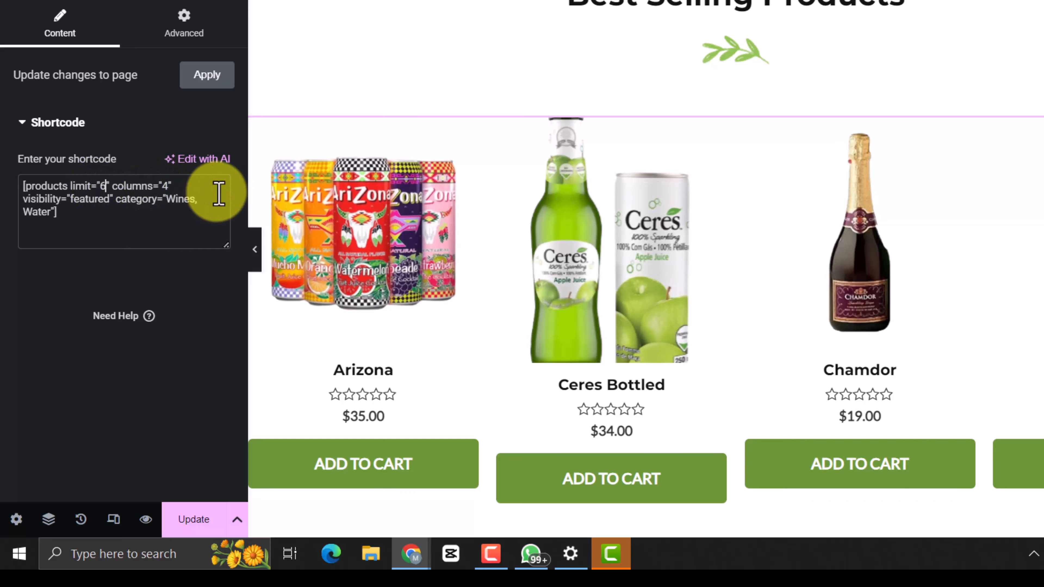
Set the number of columns in the Best Selling Products shortcode to 6.
scroll(576, 338, down, 5)
scroll(587, 366, down, 3)
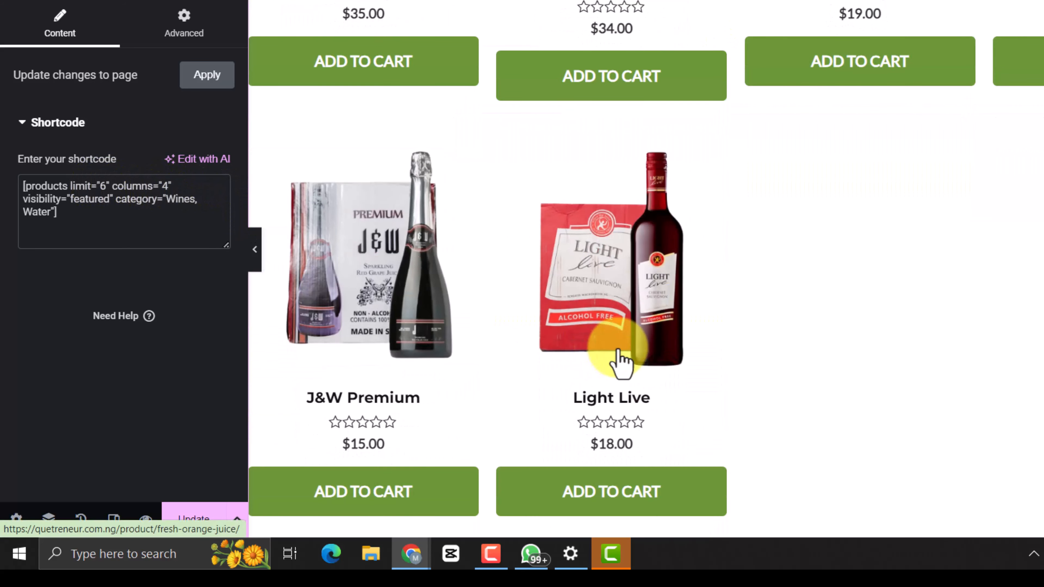
scroll(621, 362, up, 6)
scroll(723, 284, down, 2)
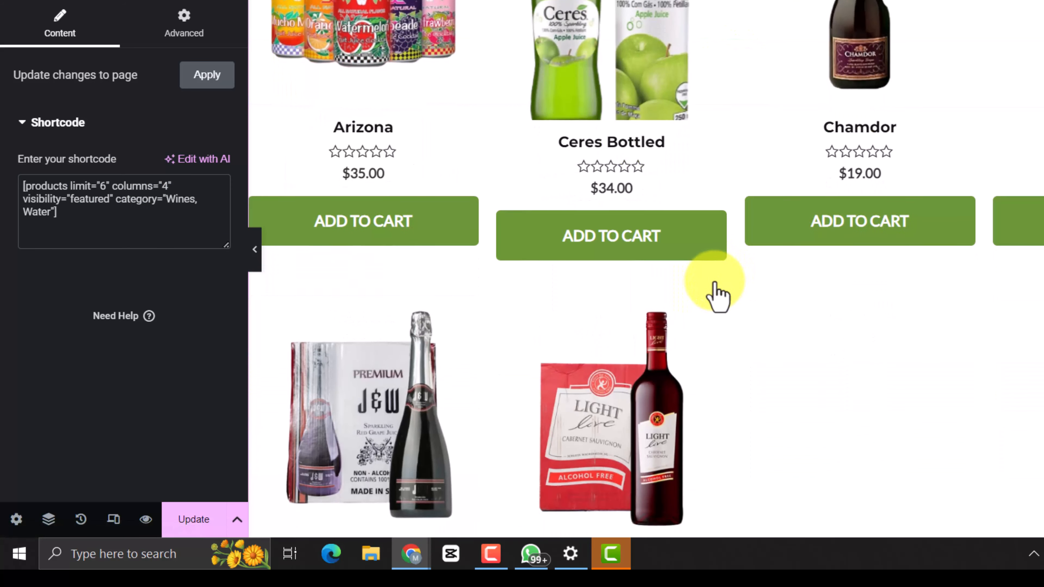
scroll(717, 296, down, 3)
scroll(368, 193, up, 2)
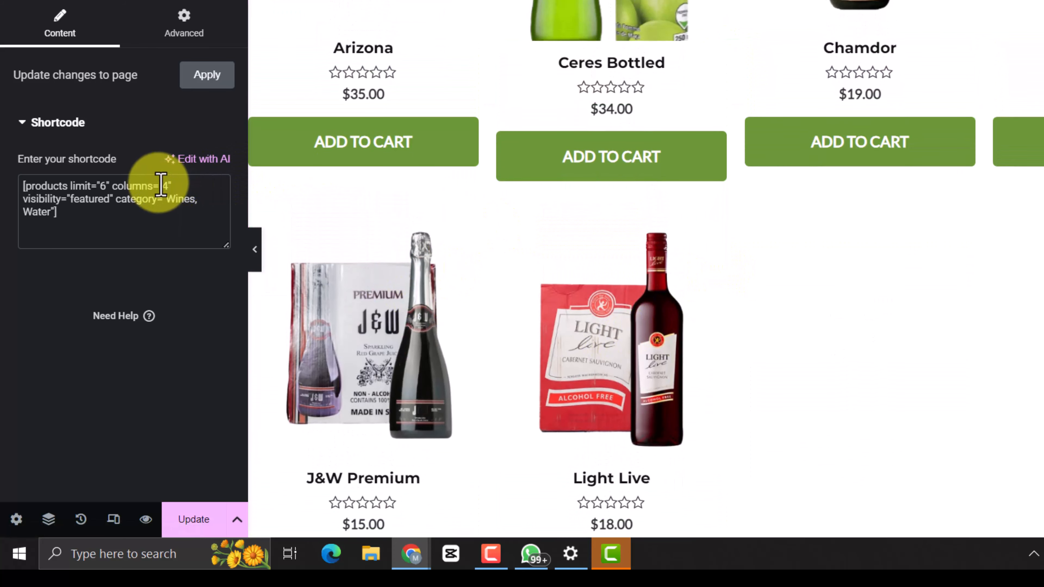
click(168, 186)
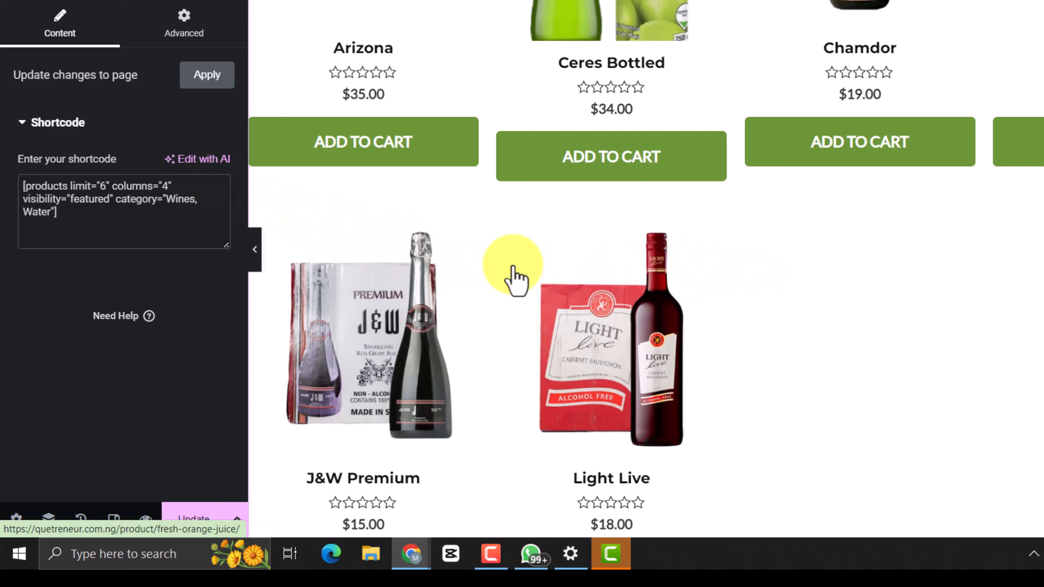
key(BackSpace)
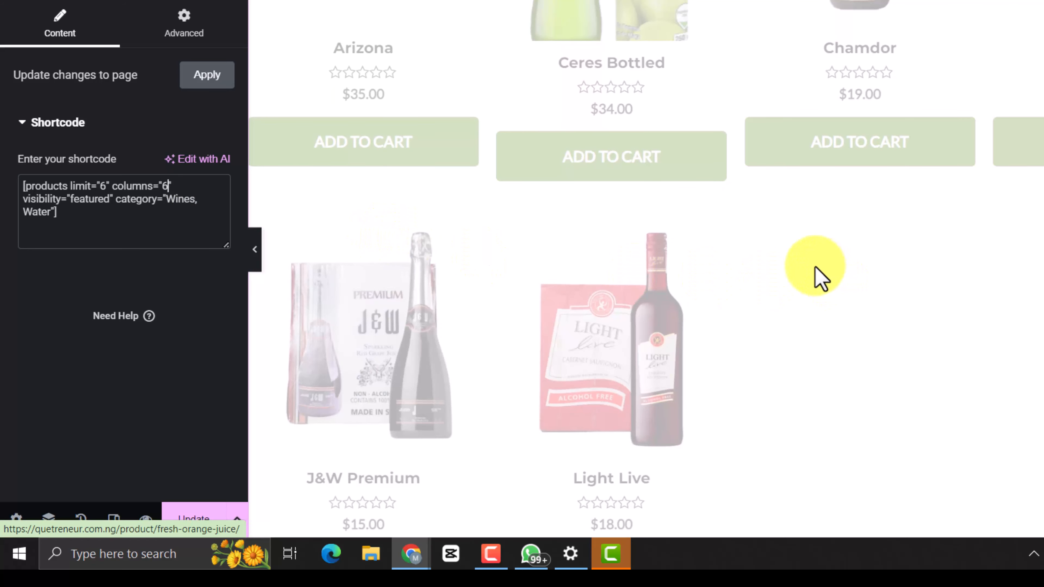
Raise the product limit in the Best Selling Products shortcode to 8.
scroll(824, 283, up, 5)
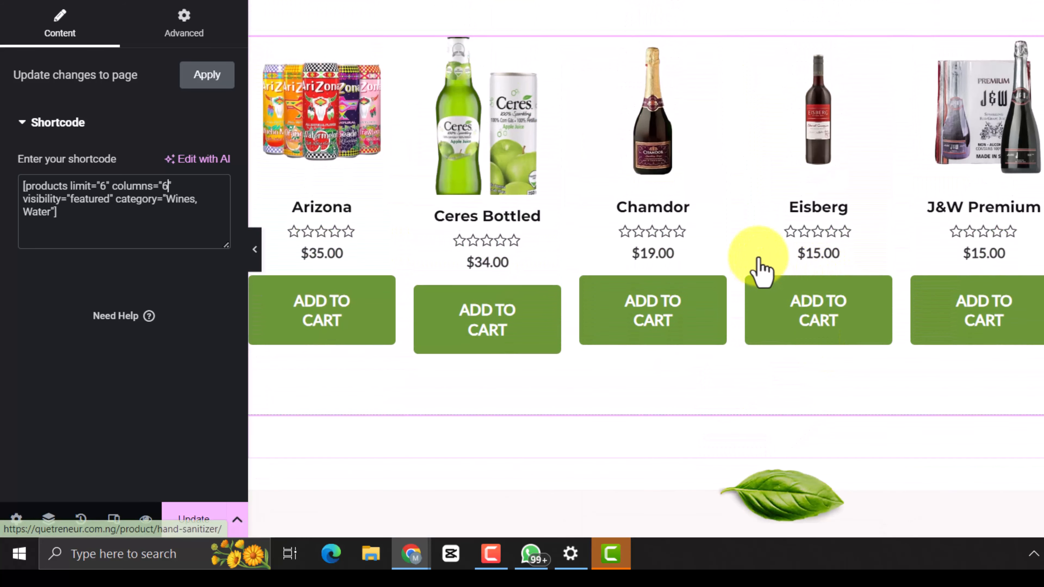
scroll(916, 259, up, 2)
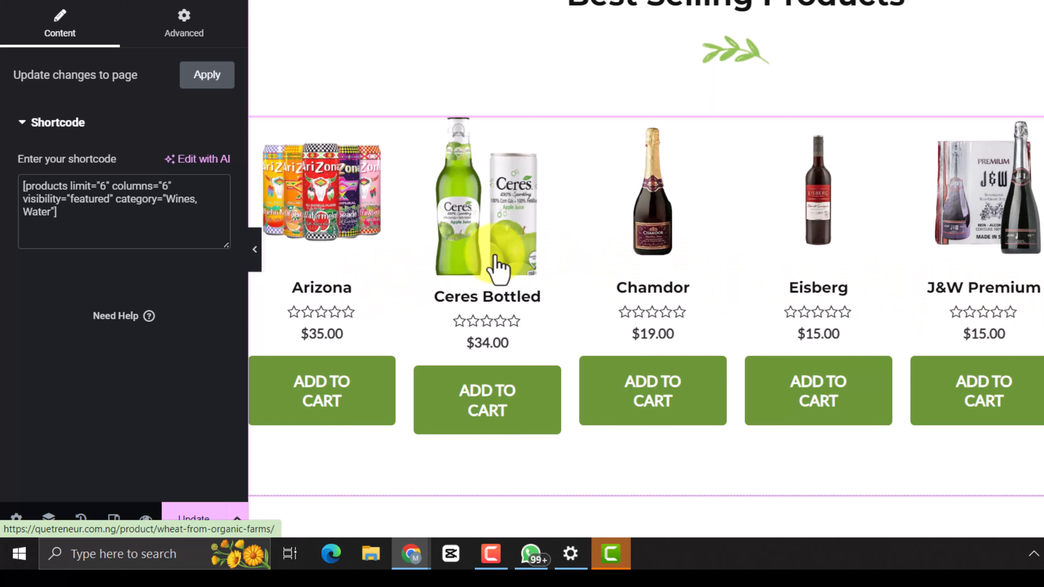
scroll(785, 286, down, 2)
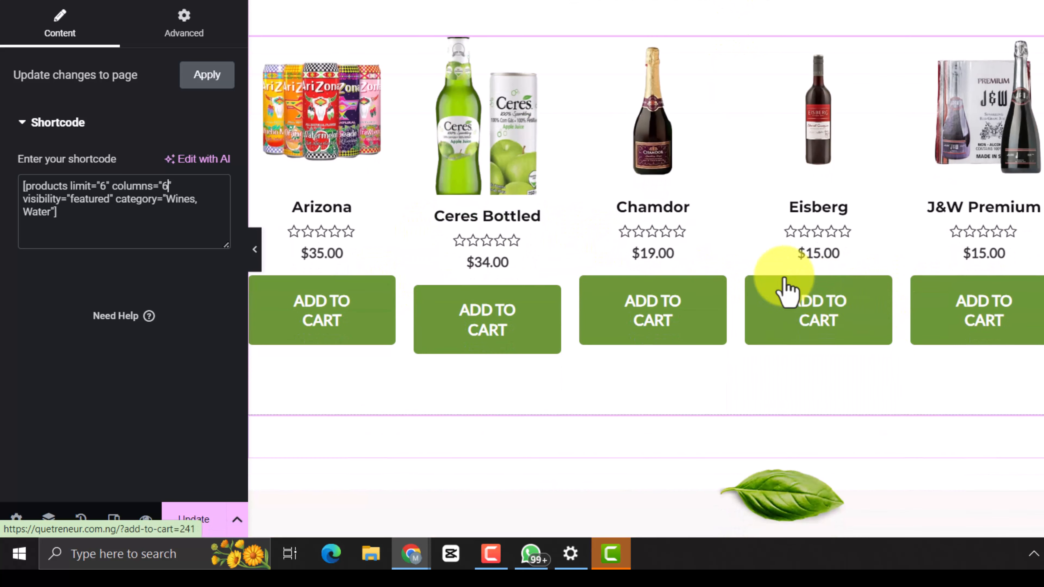
click(106, 187)
key(BackSpace)
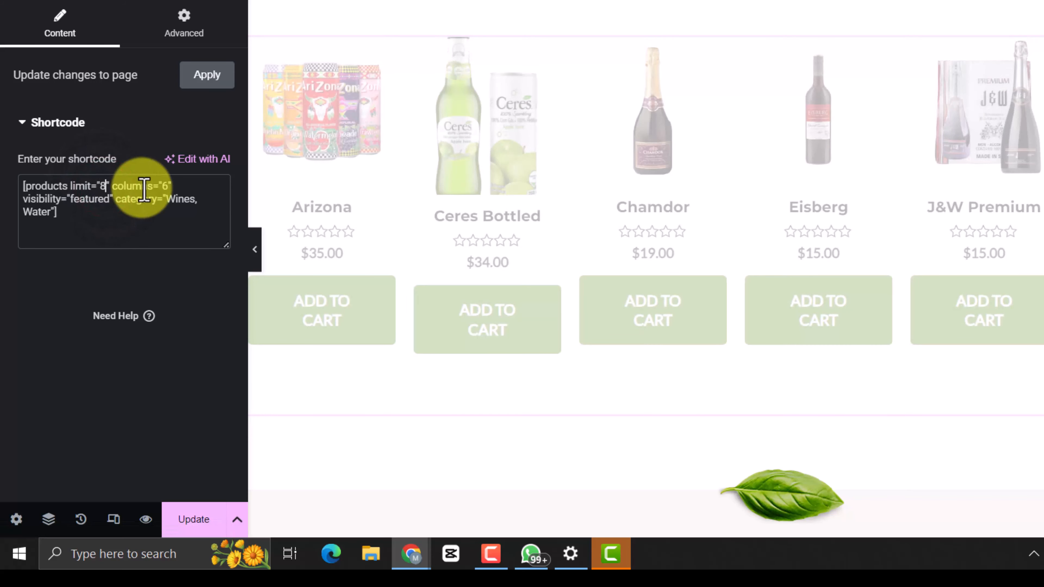
text(8)
Set the columns value in the Best Selling Products shortcode to 8 and check the resulting product grid.
scroll(460, 315, down, 4)
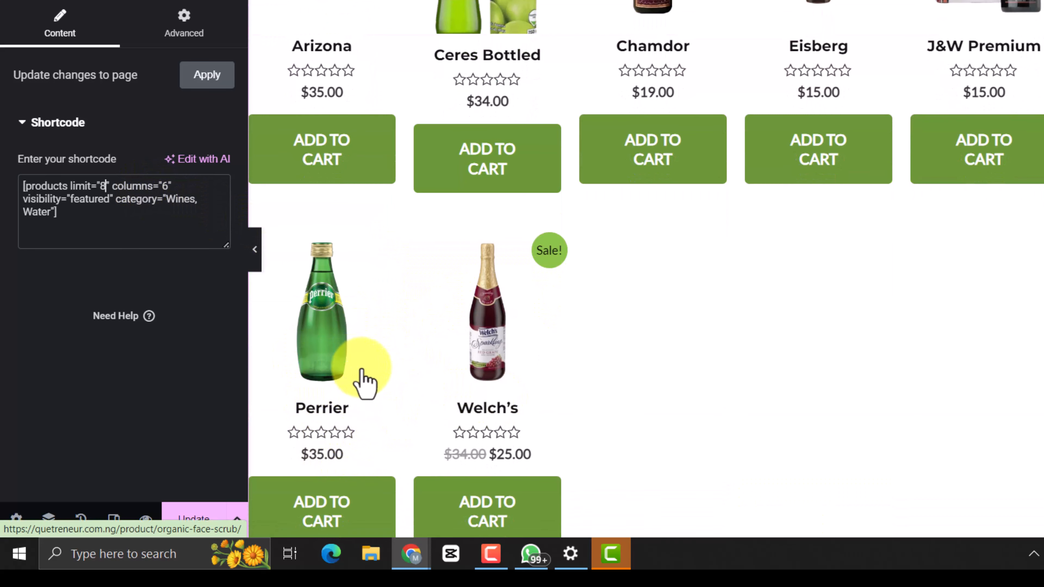
scroll(489, 344, up, 4)
scroll(370, 386, down, 2)
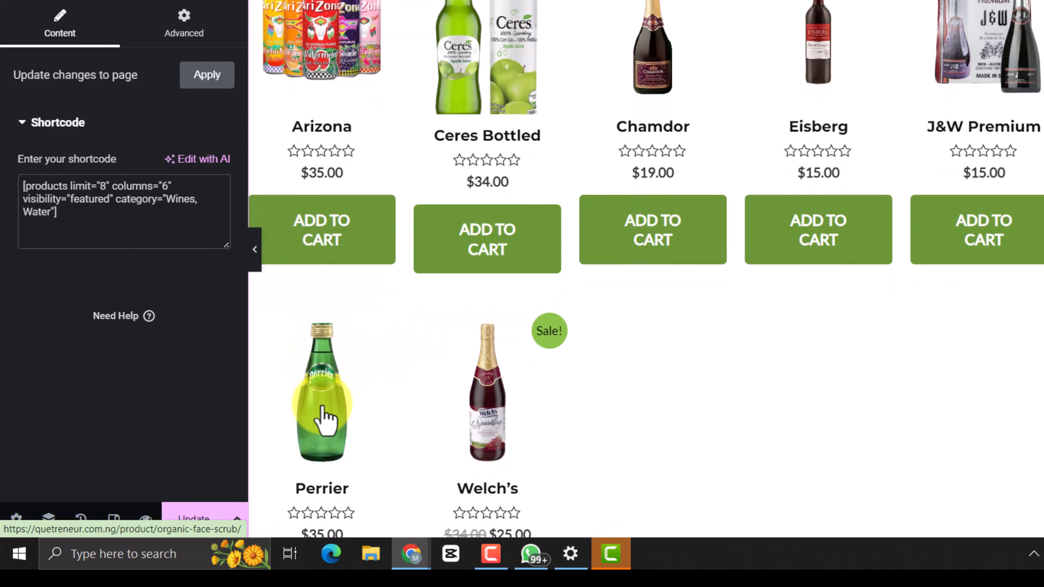
click(166, 189)
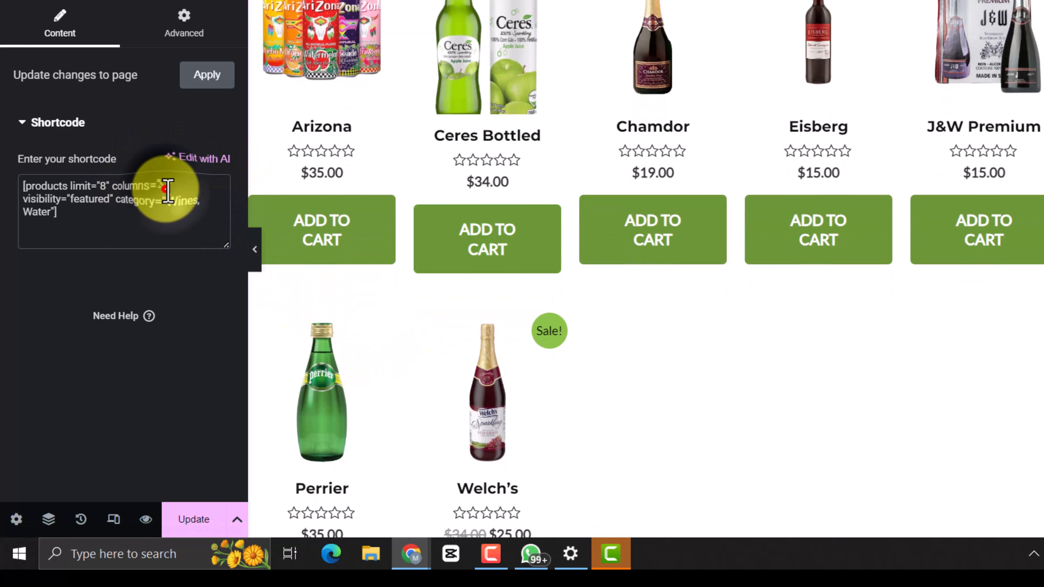
key(BackSpace)
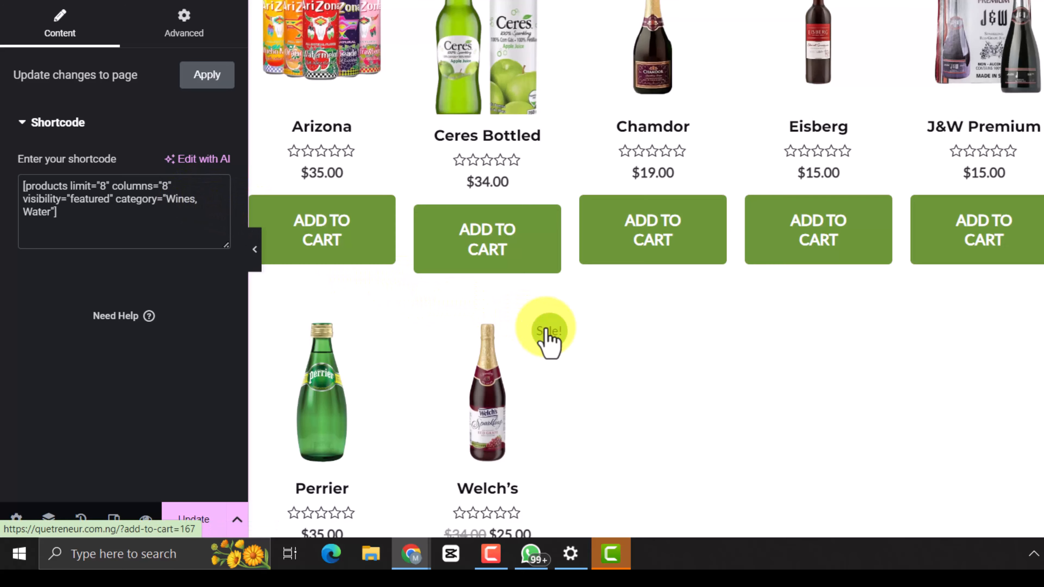
scroll(740, 312, down, 5)
scroll(802, 288, up, 5)
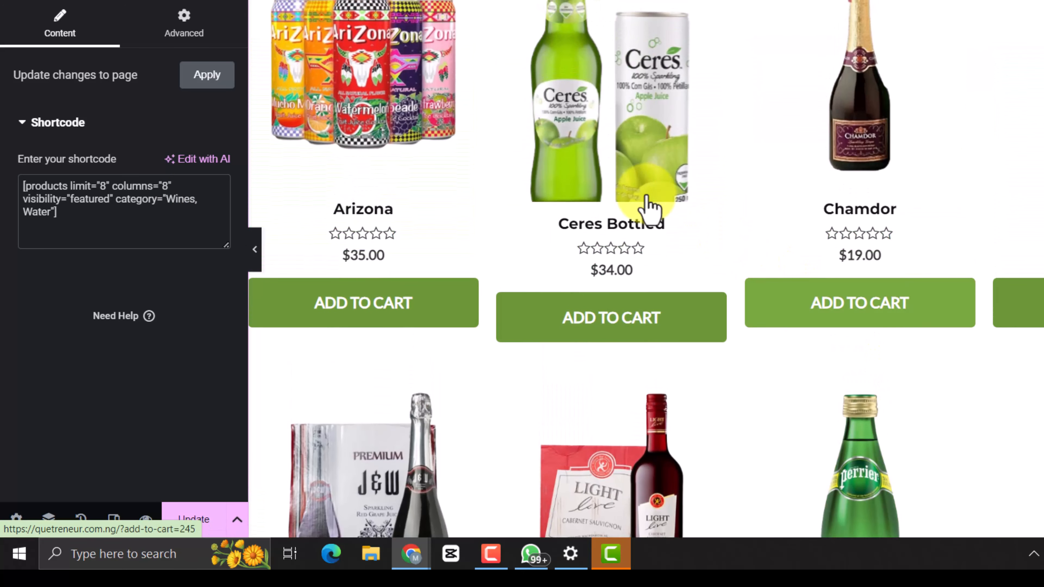
scroll(777, 193, up, 5)
scroll(715, 255, down, 6)
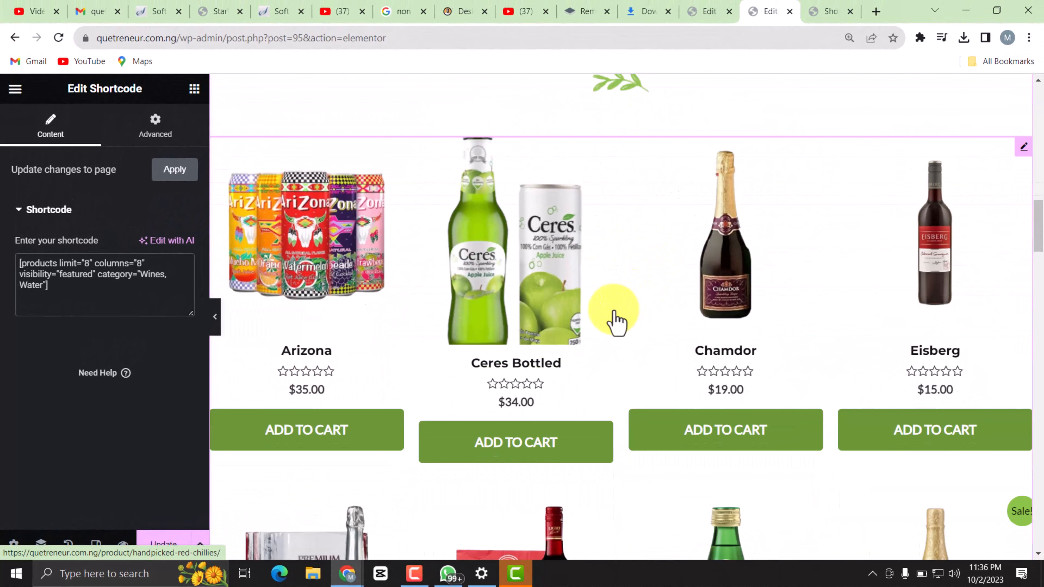
Remove the green leaf image beneath the Best Selling Products heading.
scroll(629, 342, down, 5)
scroll(668, 242, up, 6)
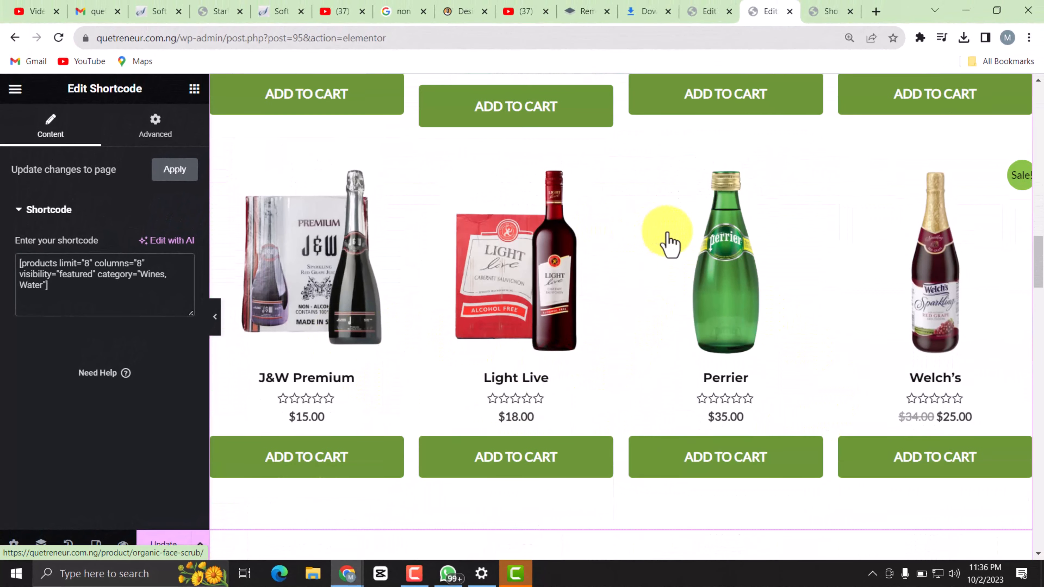
scroll(668, 243, up, 9)
scroll(581, 236, down, 5)
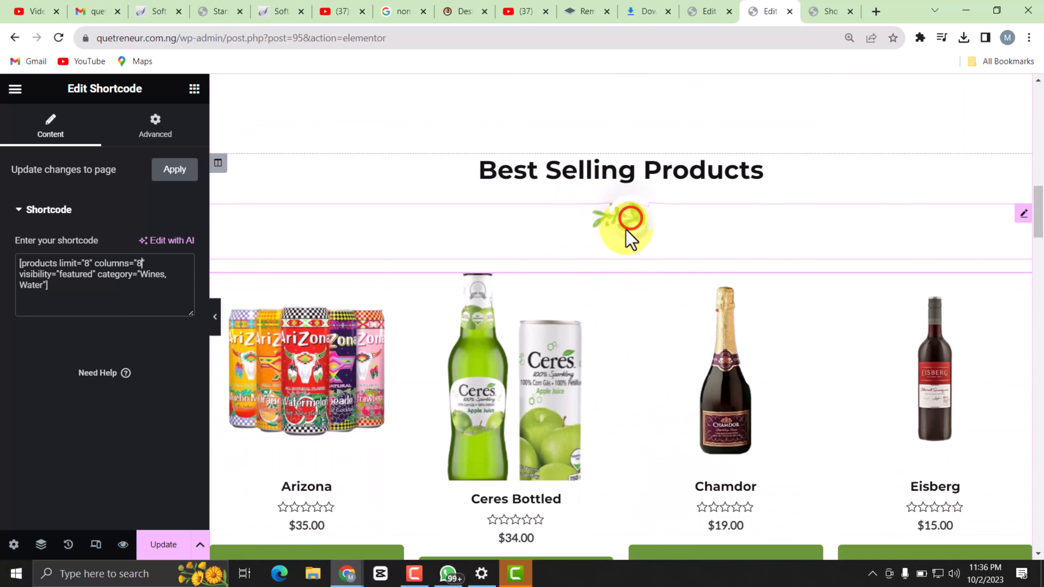
click(626, 230)
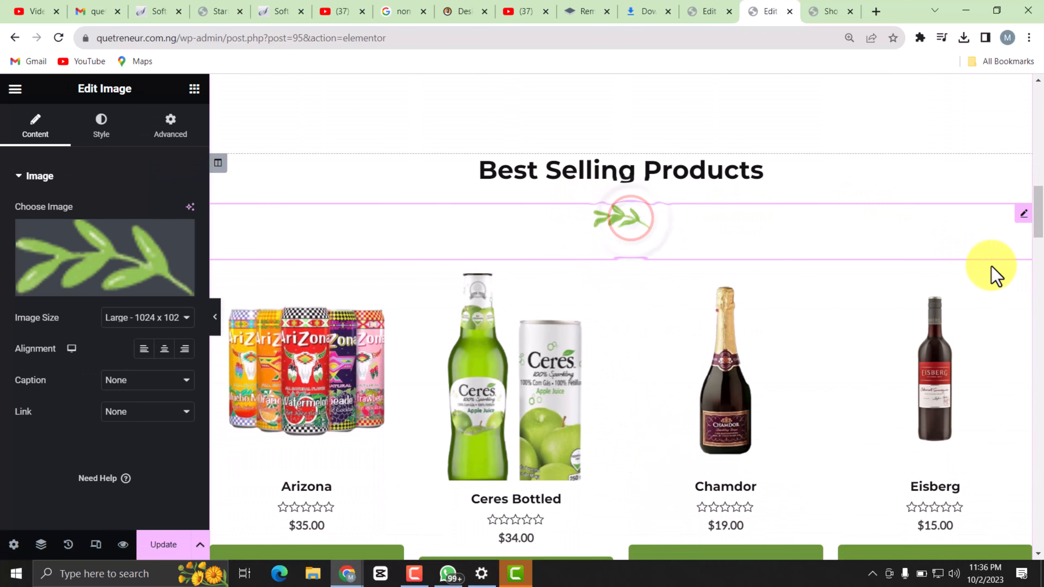
right_click(120, 243)
click(181, 238)
click(180, 235)
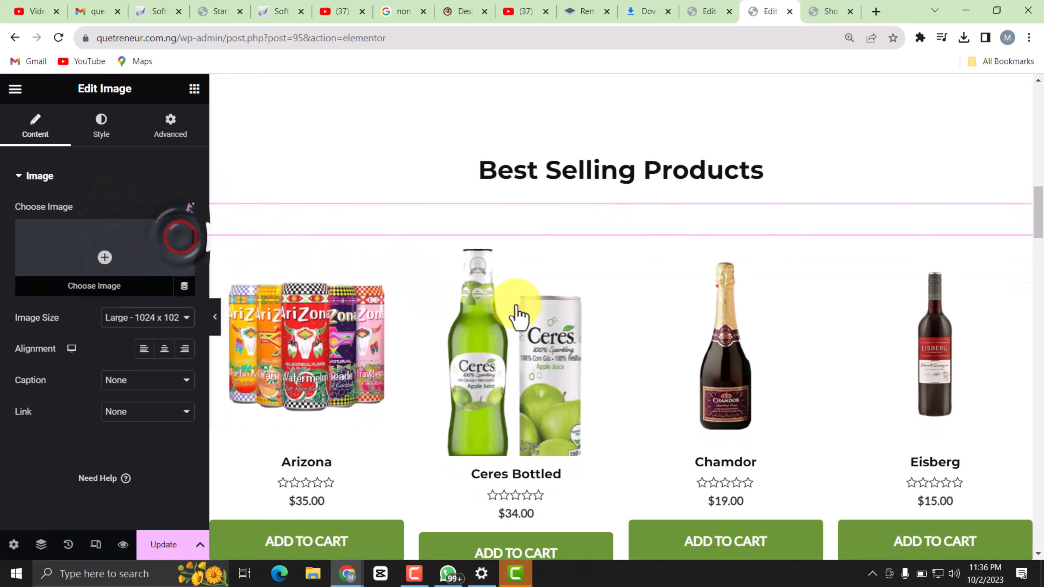
Select the leaf image above the Farm Fresh Fruits cards and open the media library to replace it.
scroll(634, 205, down, 15)
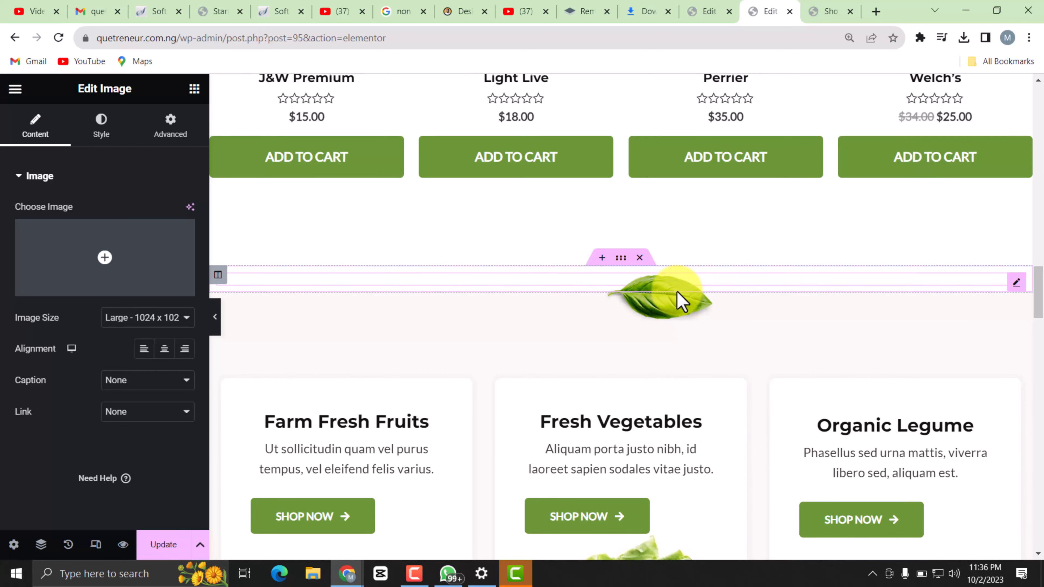
click(669, 307)
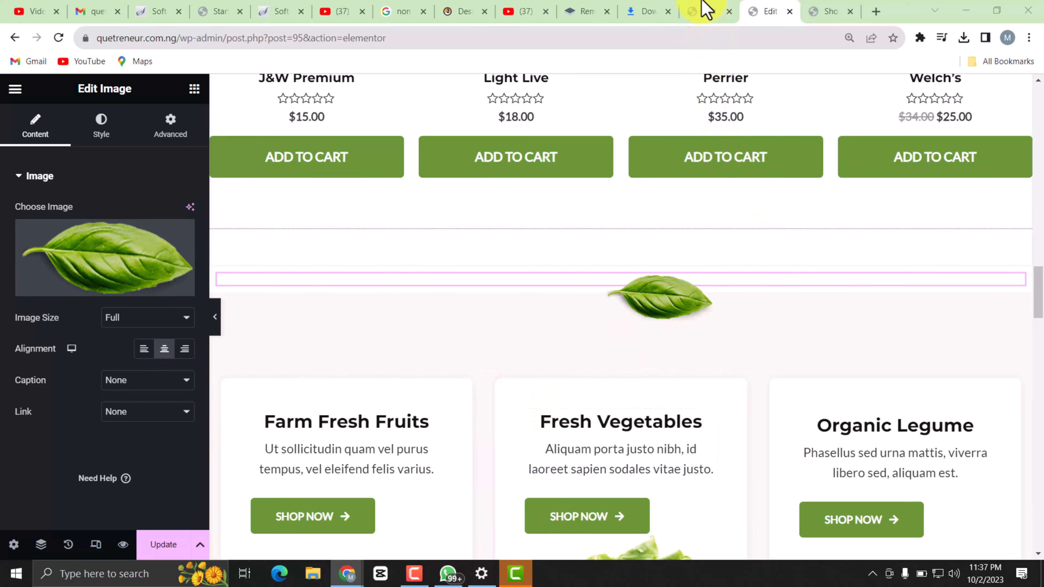
key(super+e)
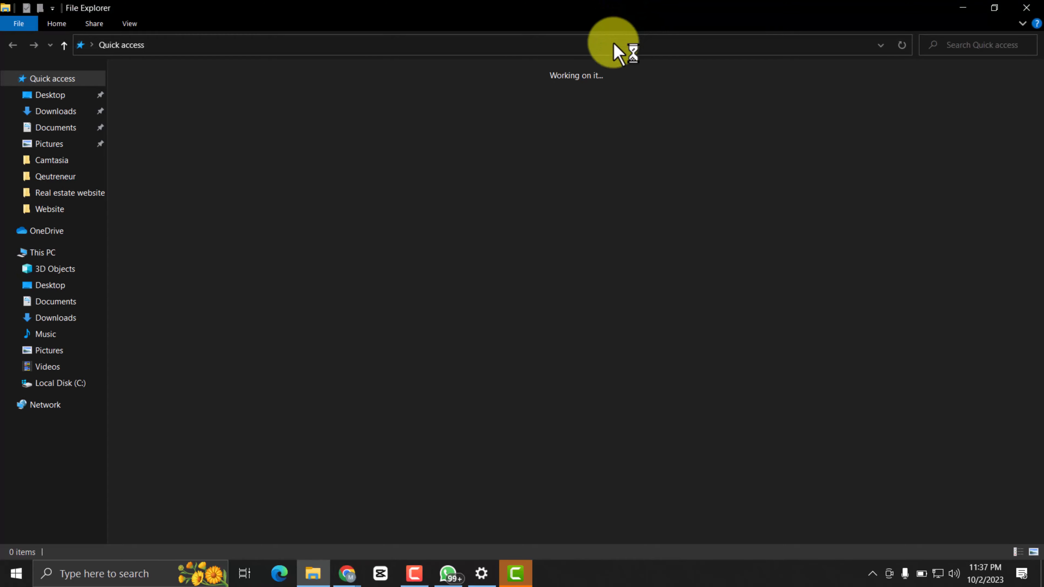
click(961, 11)
scroll(699, 95, down, 2)
click(128, 271)
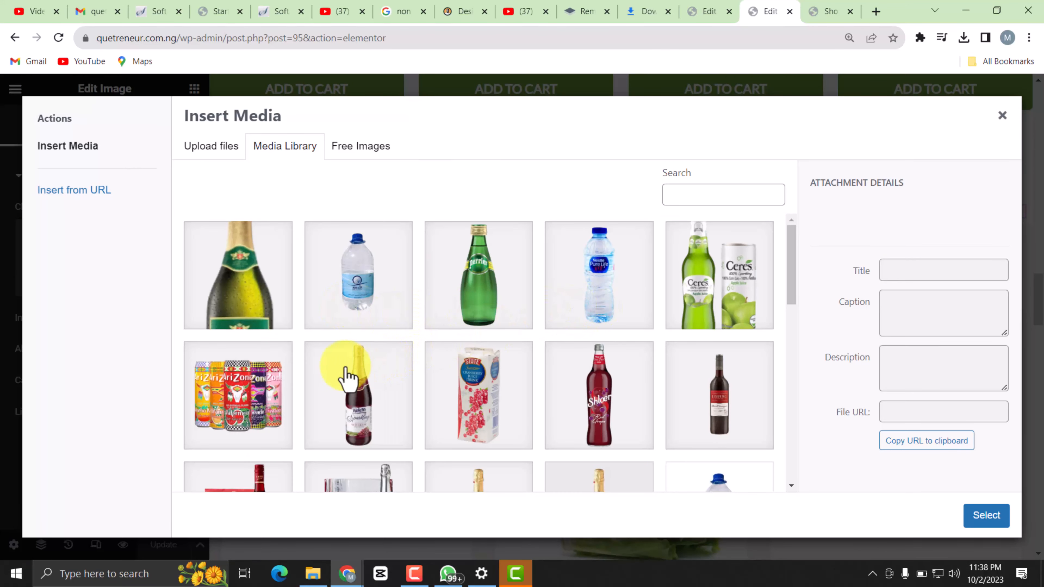
Upload Splash-products-E from the Qeutreneur folder in Pictures and insert it in place of the leaf image.
click(197, 147)
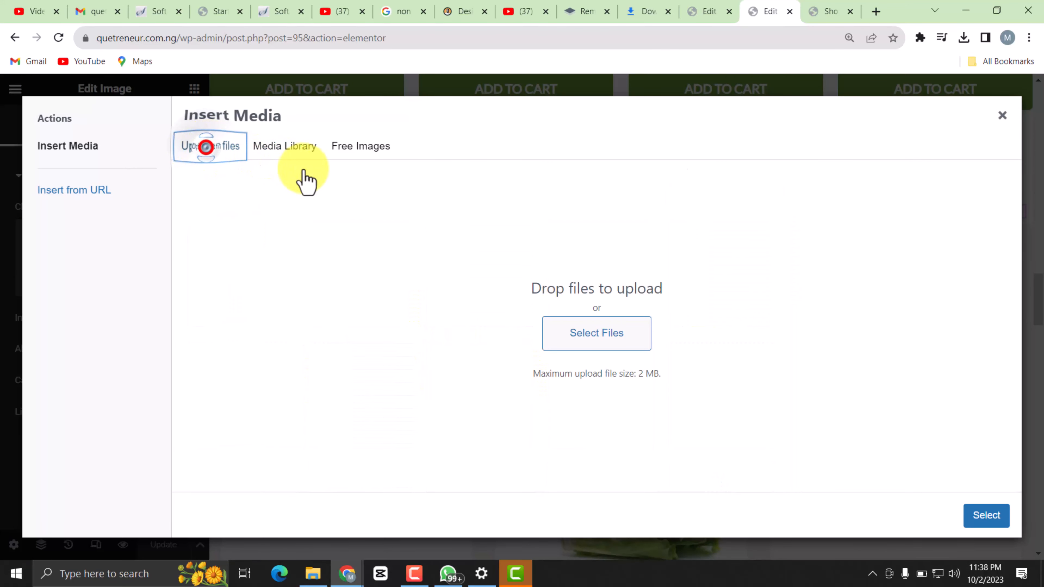
click(563, 337)
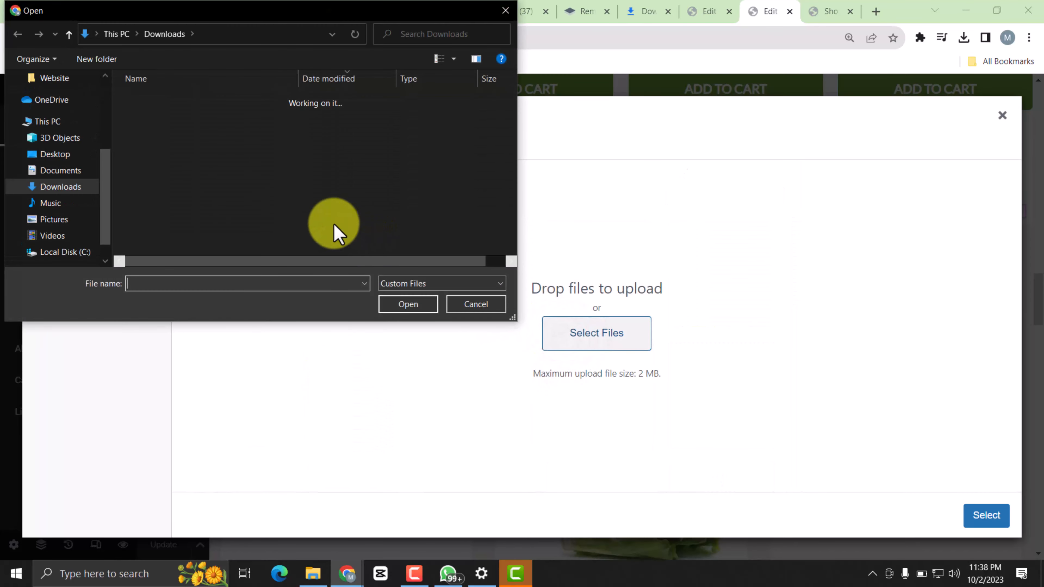
click(63, 222)
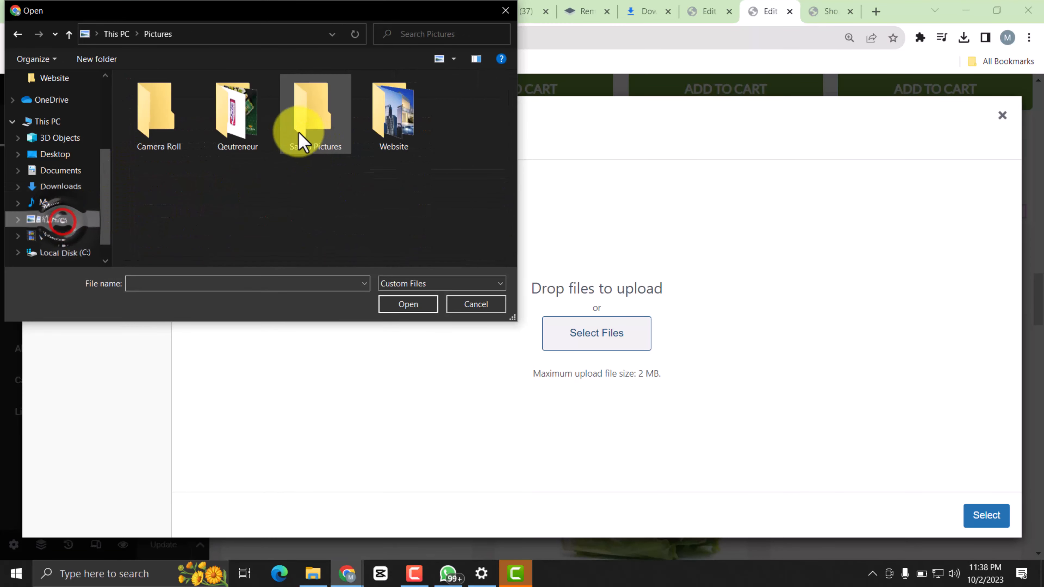
click(242, 119)
click(240, 131)
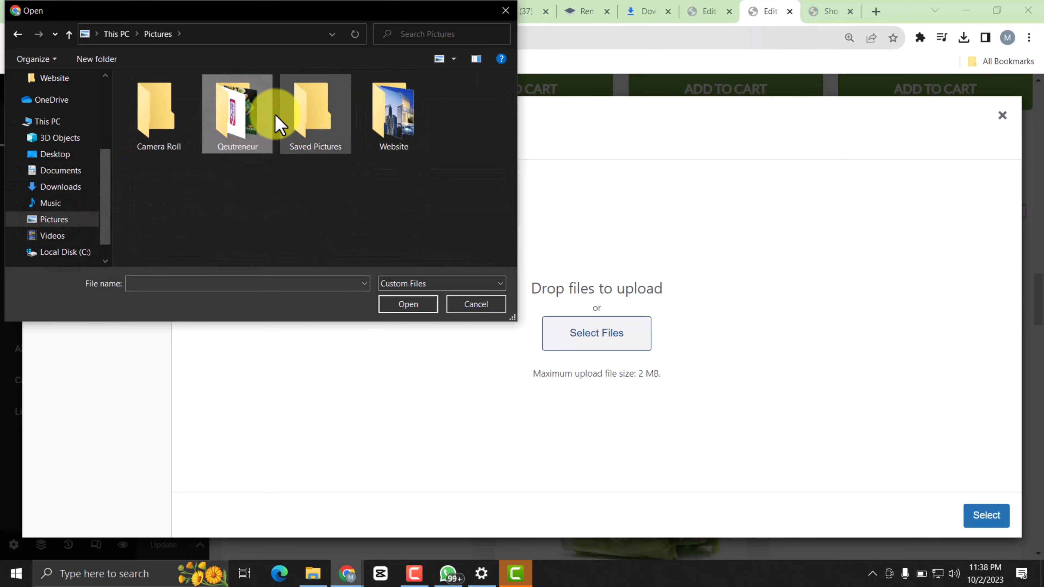
double_click(250, 119)
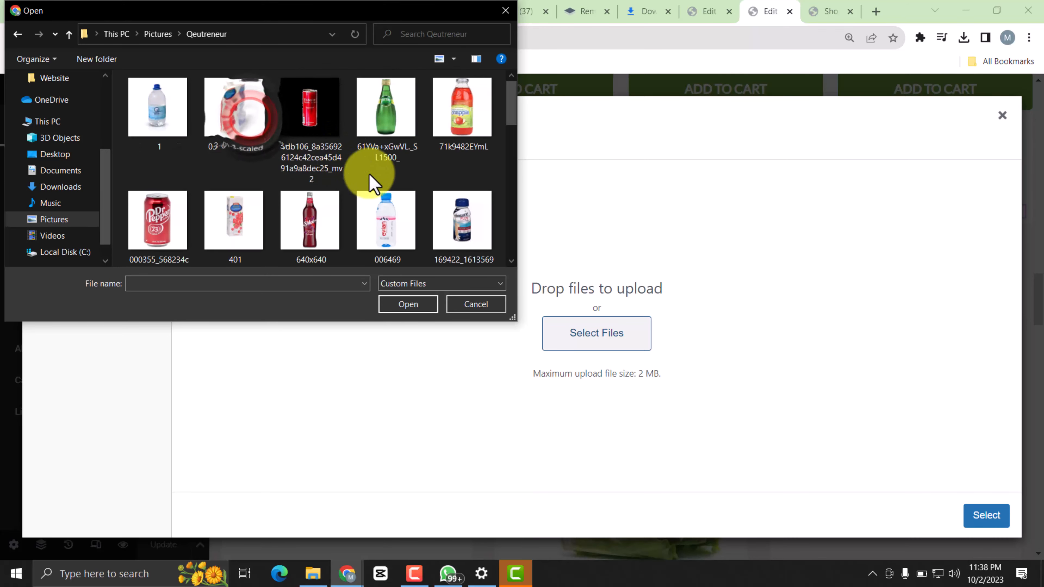
scroll(354, 175, down, 3)
scroll(325, 164, up, 2)
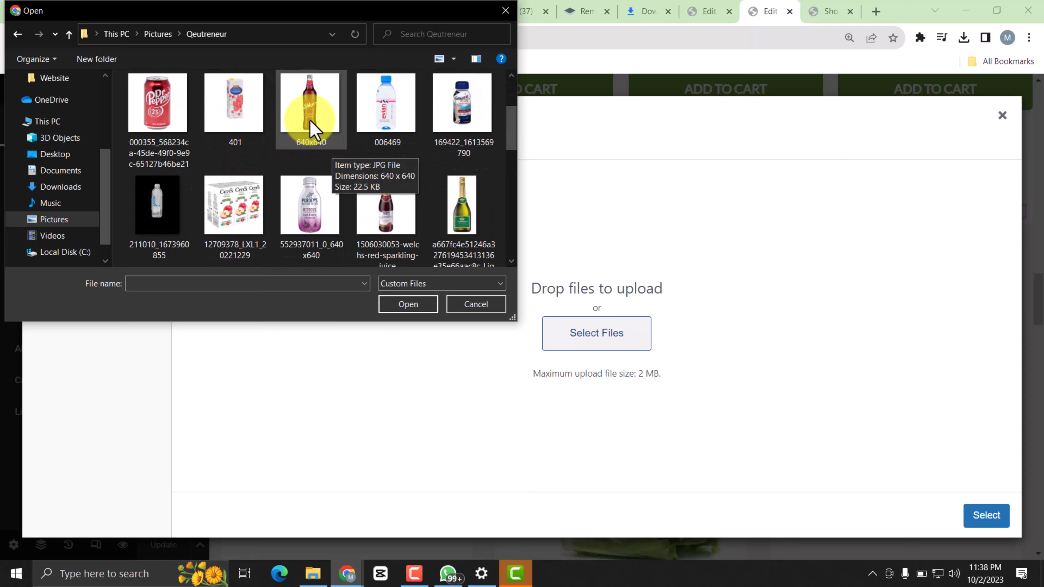
scroll(321, 173, down, 6)
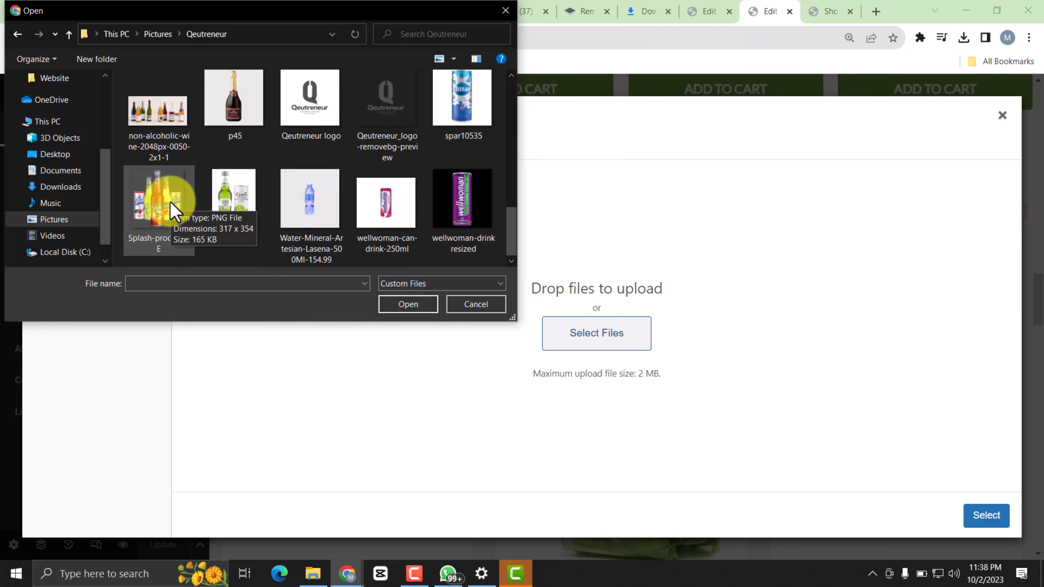
double_click(173, 208)
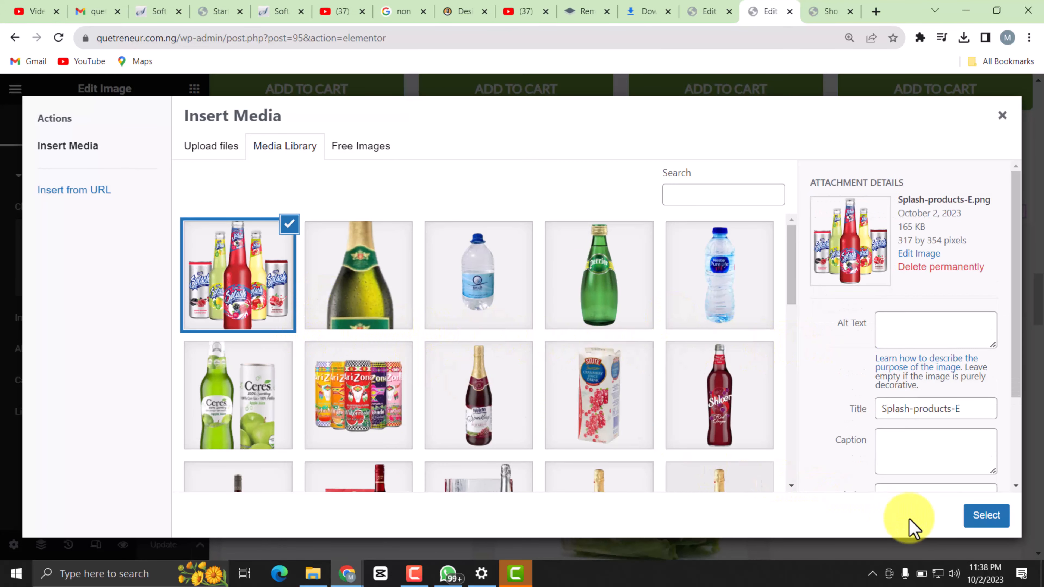
click(985, 518)
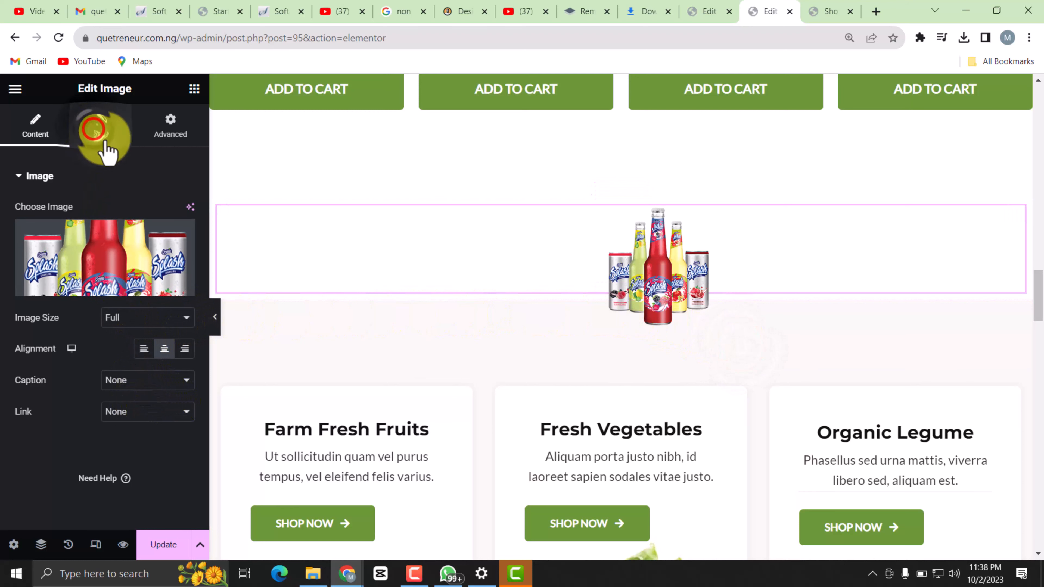
Enlarge the Splash drinks image by setting its width to 22% and max width to 21%.
click(98, 134)
scroll(90, 280, down, 2)
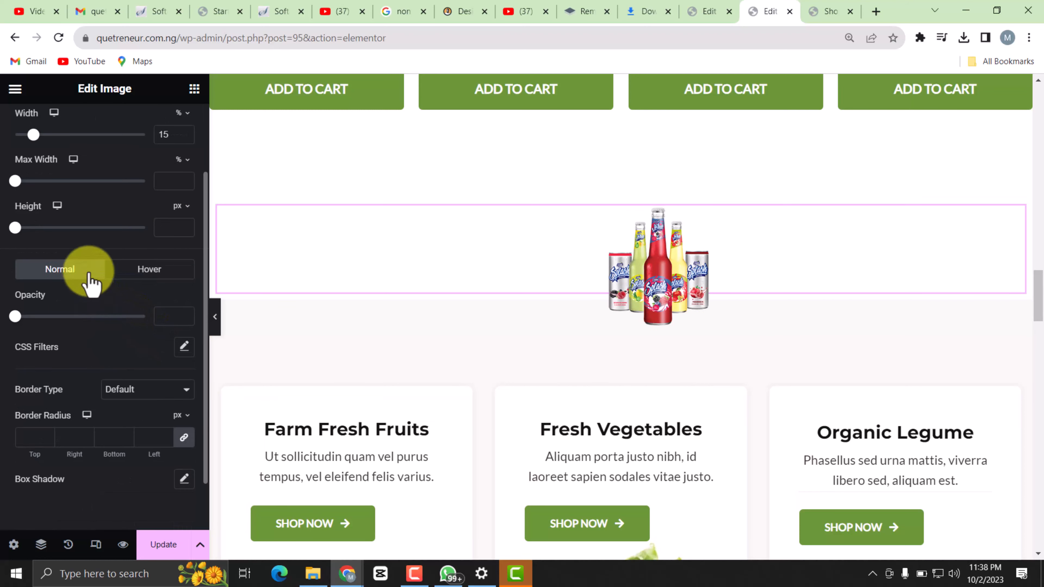
scroll(90, 280, up, 2)
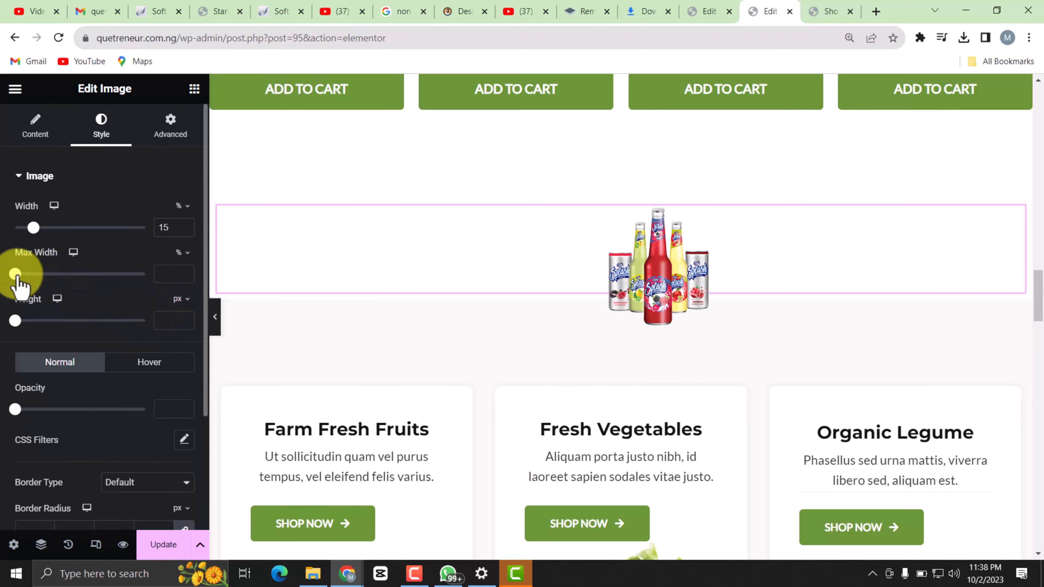
drag(15, 275, 44, 275)
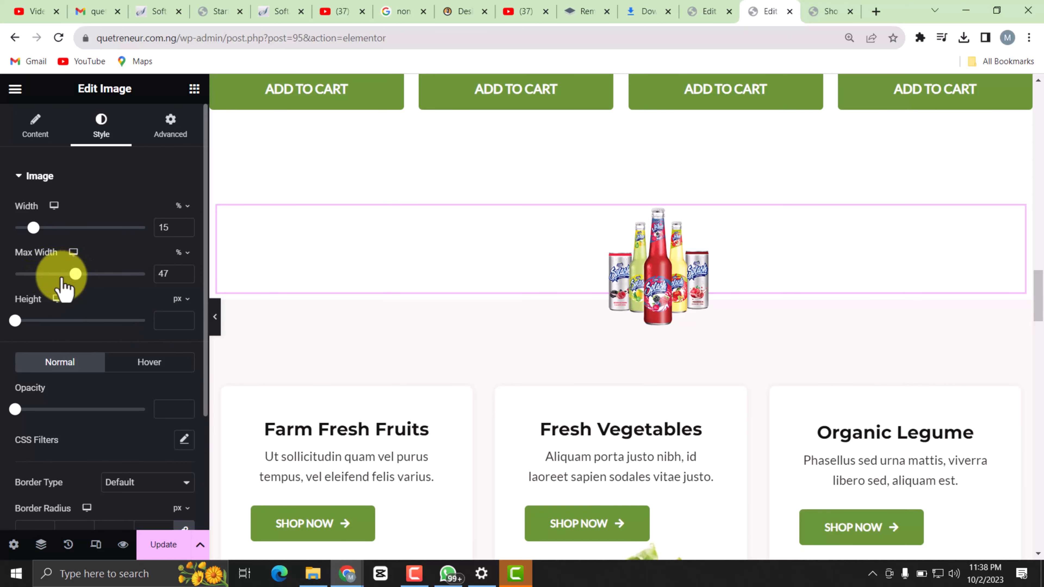
drag(35, 228, 51, 227)
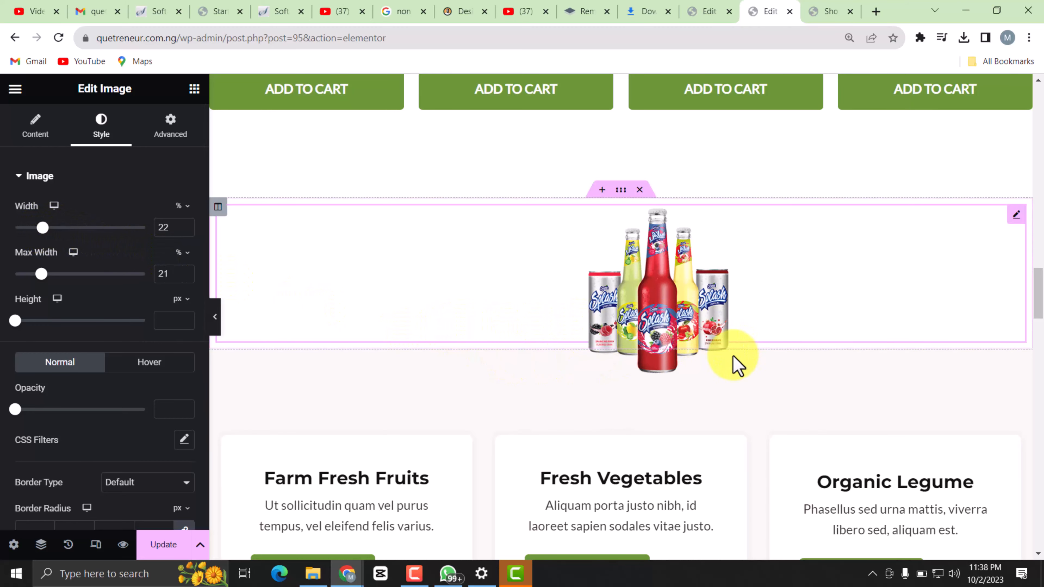
Set the Splash drinks image's normal-state opacity to 1.
scroll(698, 308, up, 8)
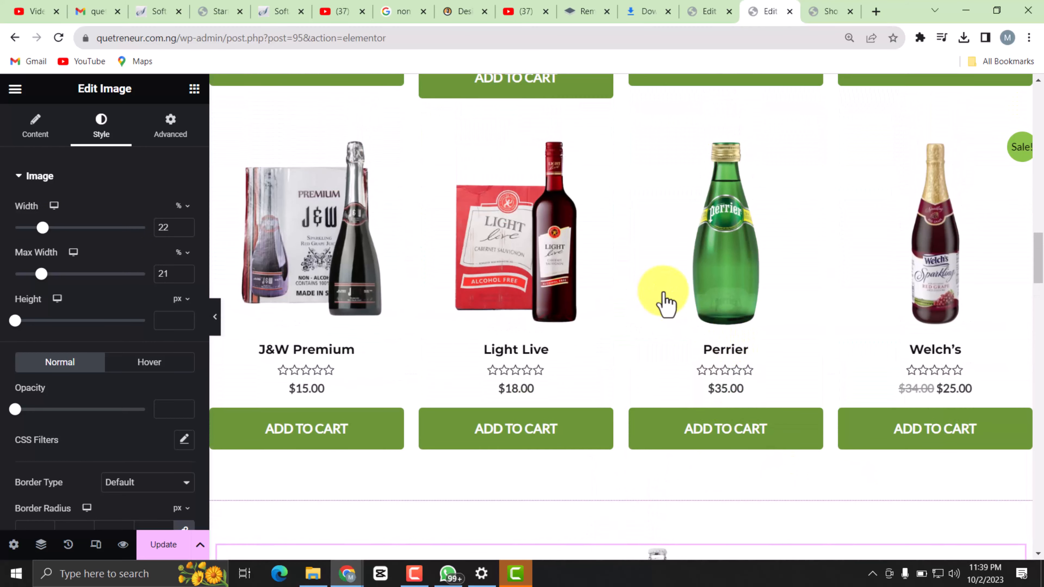
scroll(677, 369, down, 6)
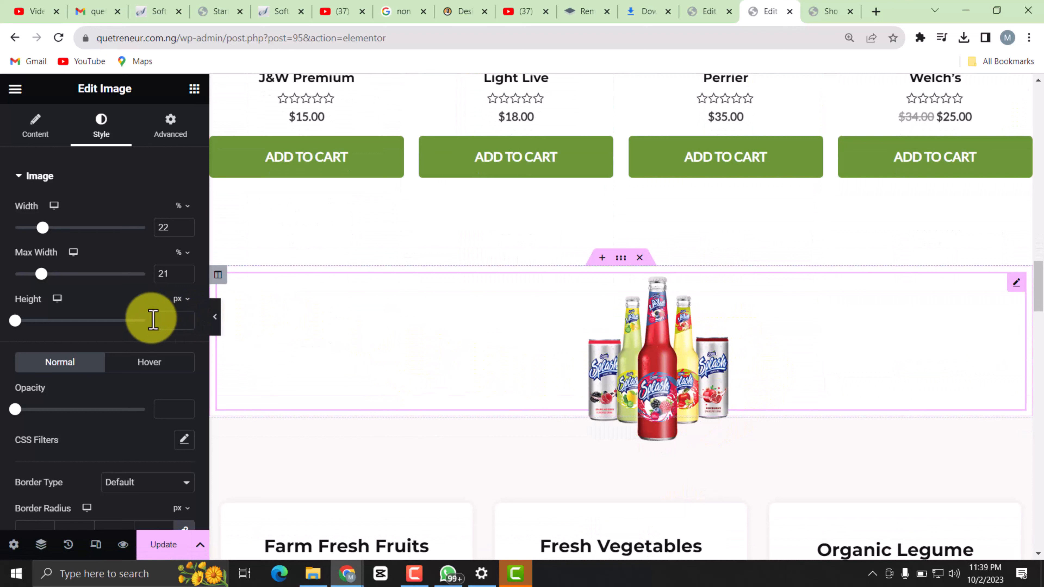
scroll(124, 337, down, 2)
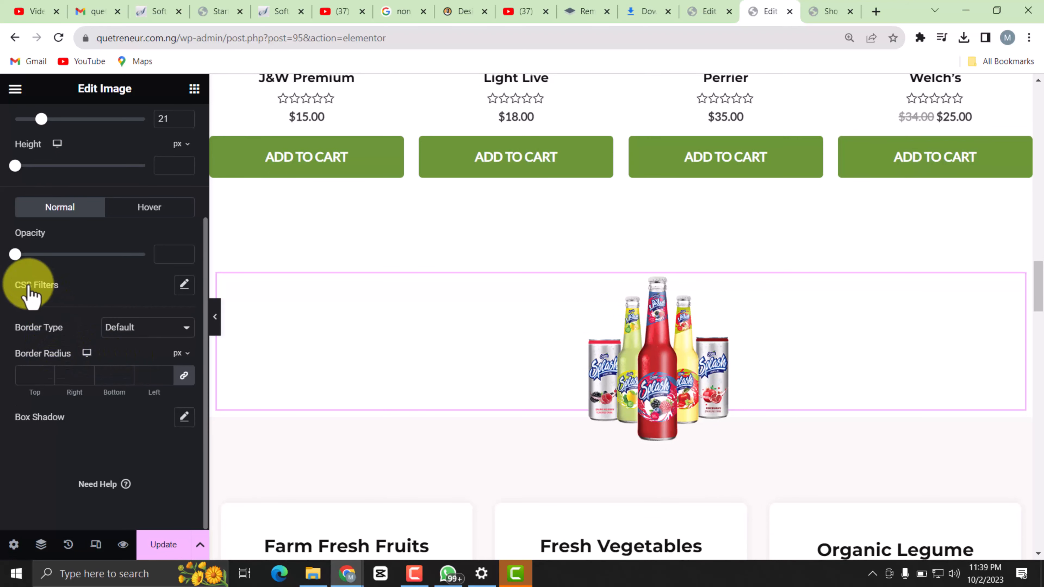
scroll(193, 329, up, 4)
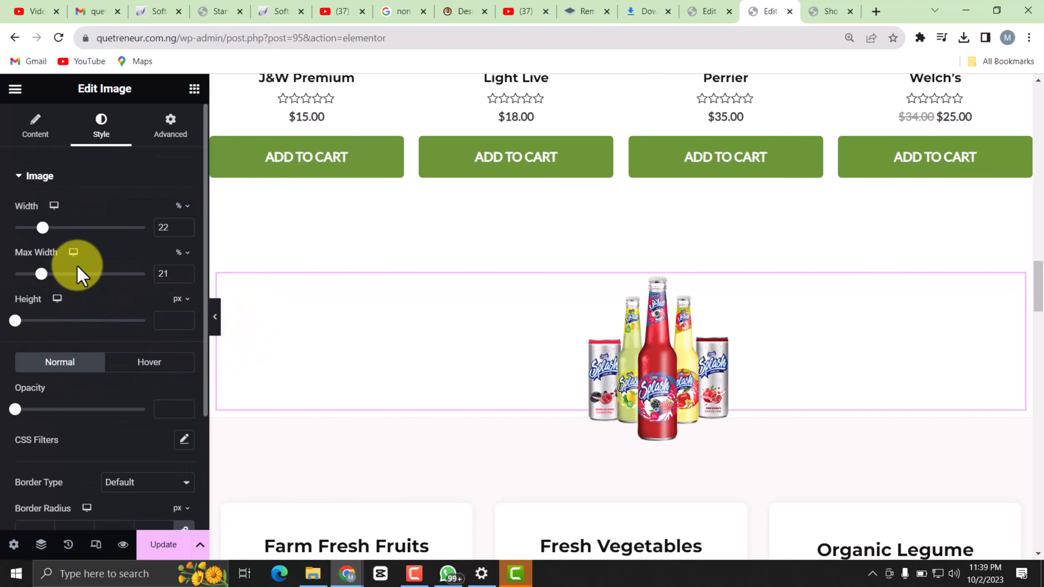
scroll(678, 395, down, 3)
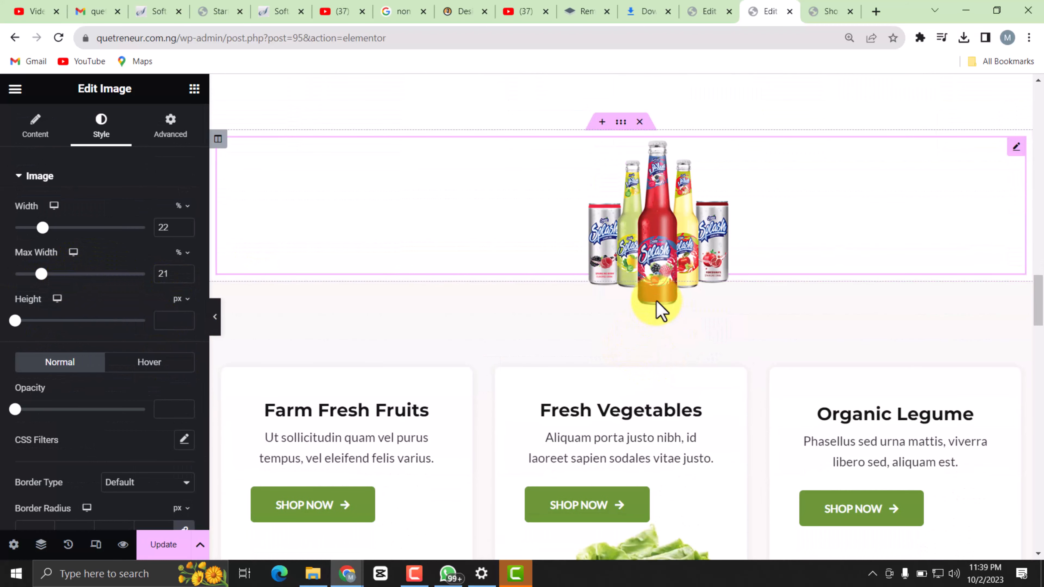
scroll(90, 358, down, 4)
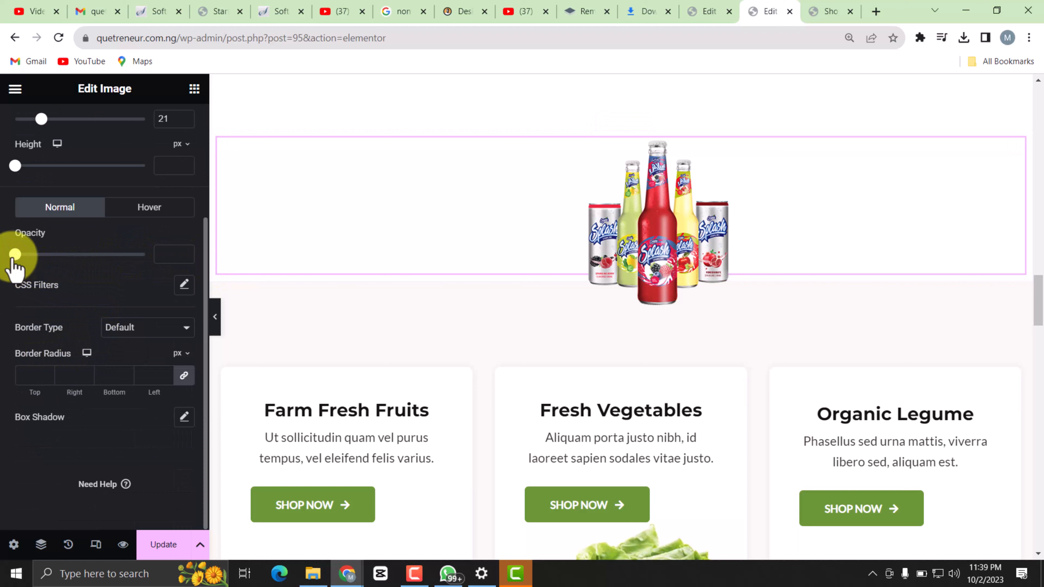
drag(14, 255, 163, 258)
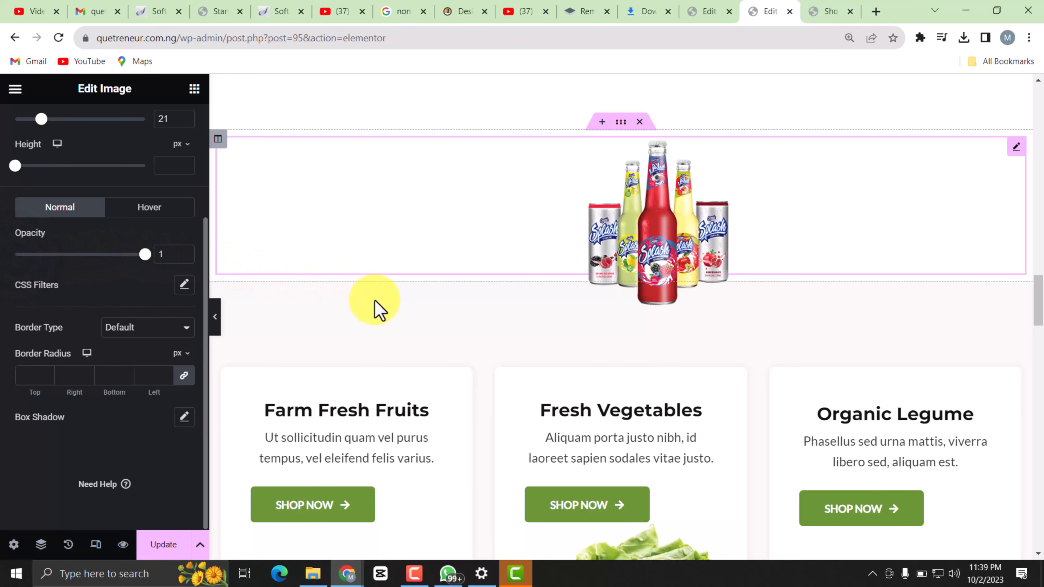
Review the sections around the Splash drinks image and save the home page changes.
scroll(546, 340, down, 3)
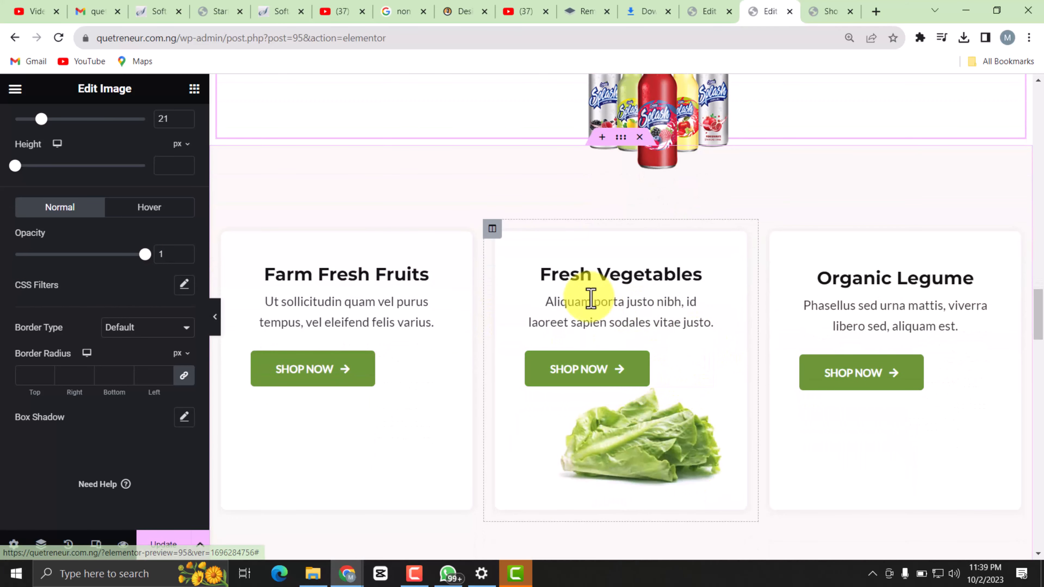
scroll(621, 405, down, 2)
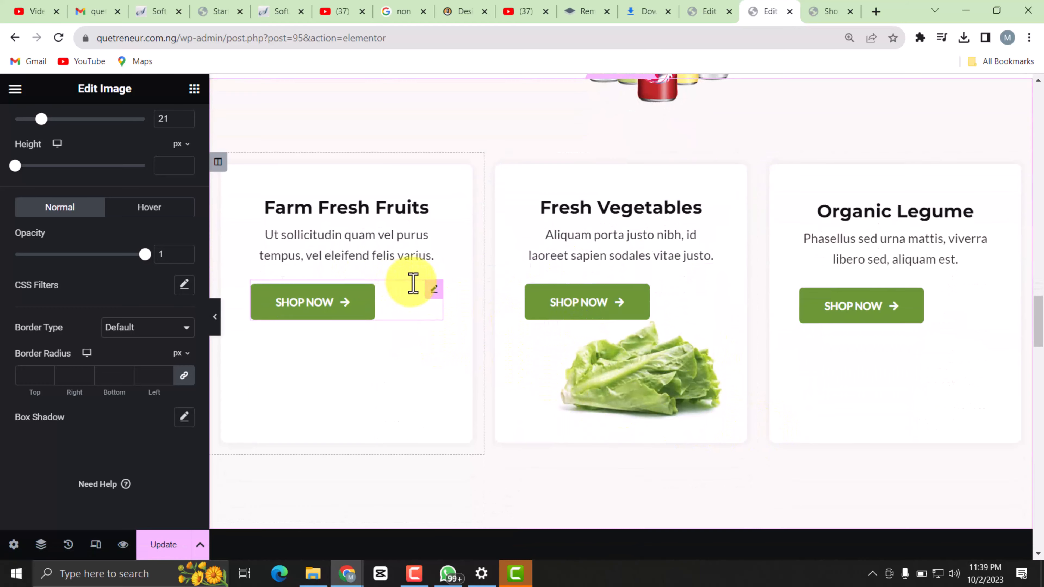
scroll(602, 273, up, 3)
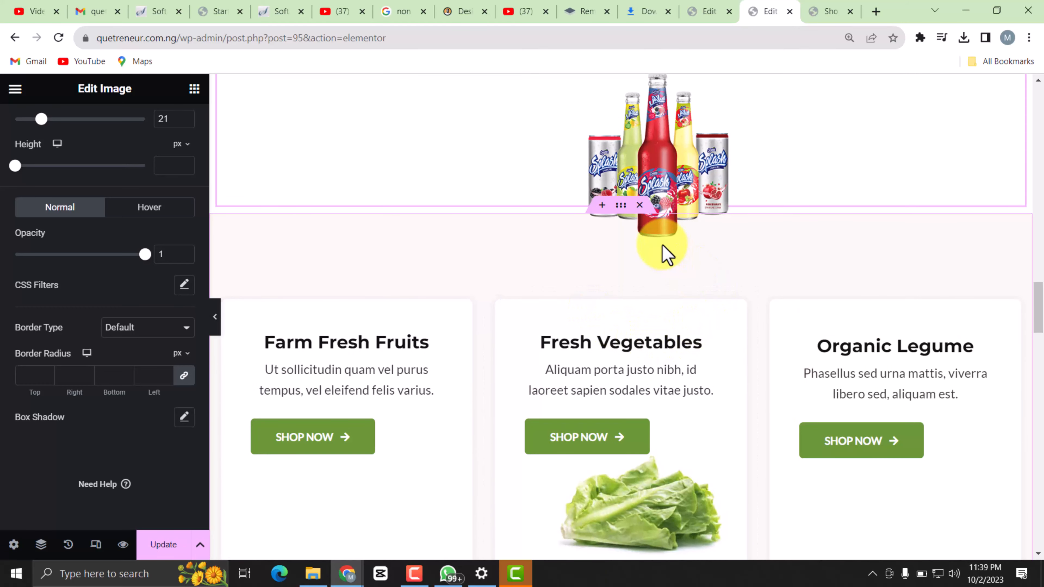
scroll(571, 227, up, 6)
scroll(566, 227, down, 7)
scroll(620, 332, down, 11)
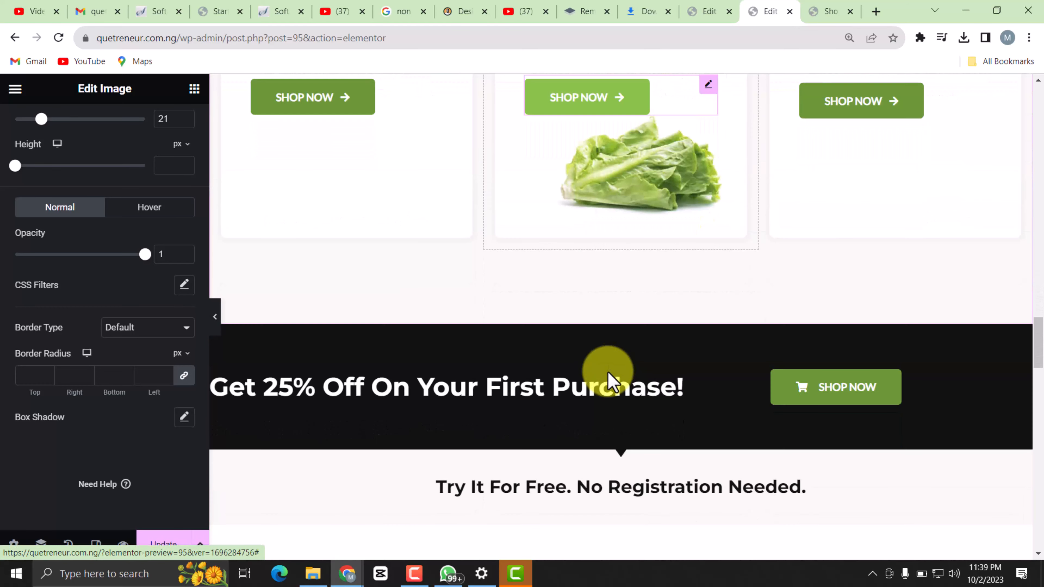
scroll(570, 357, up, 10)
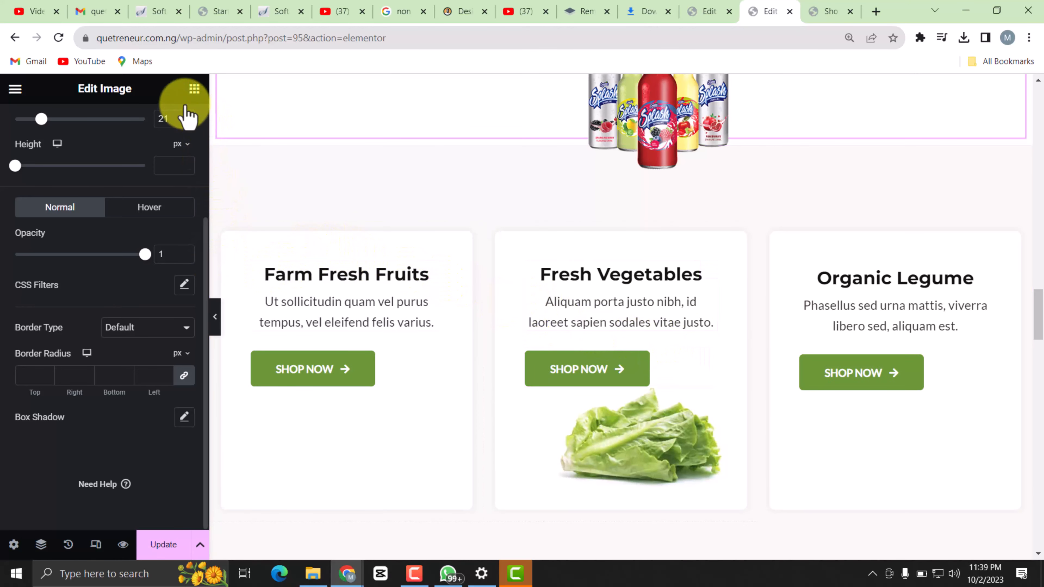
click(161, 551)
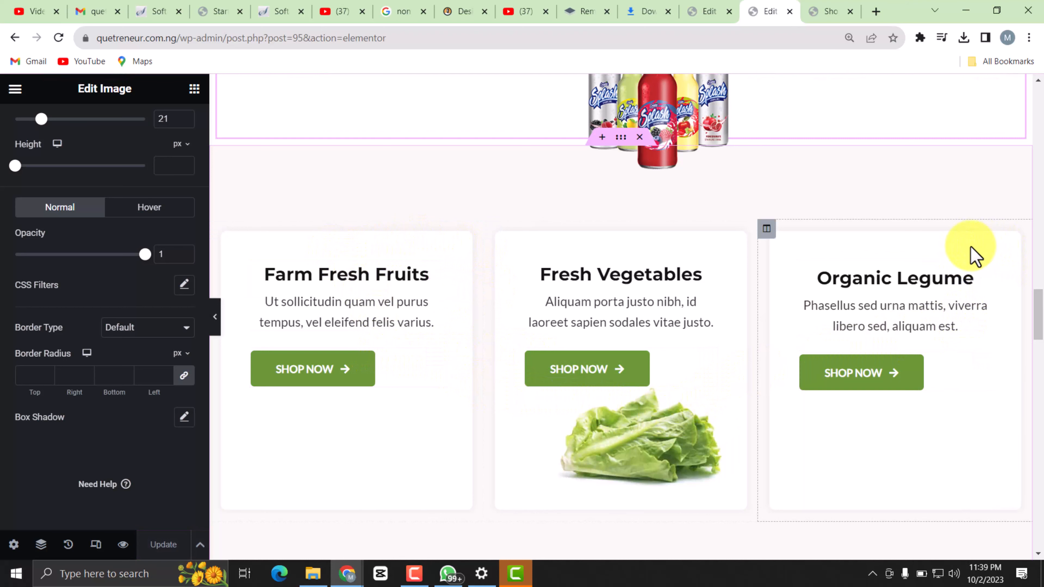
Delete the Organic Legume, Fresh Vegetables and Farm Fresh Fruits card columns below the Splash drinks image.
right_click(881, 251)
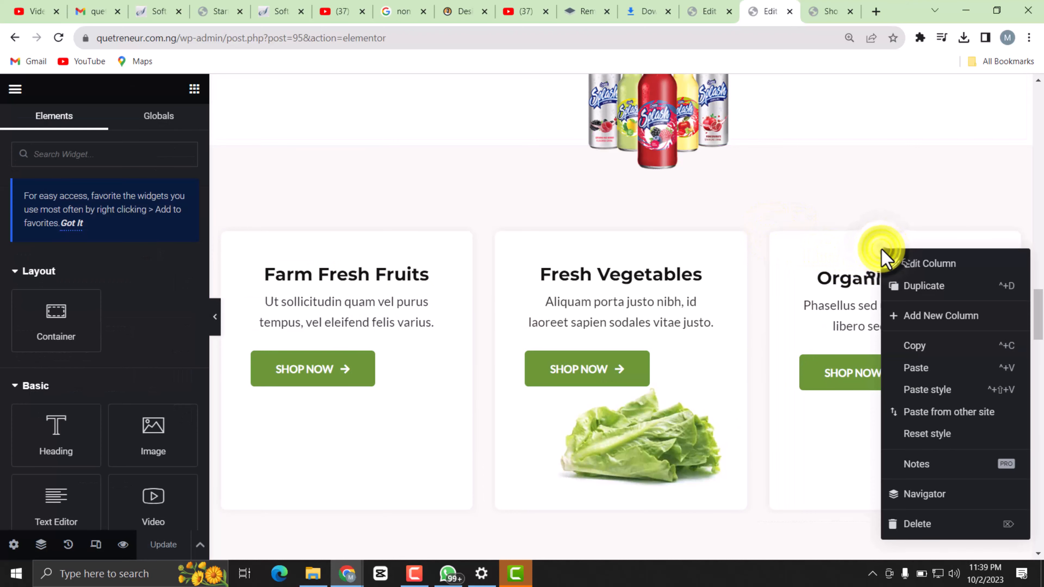
click(935, 528)
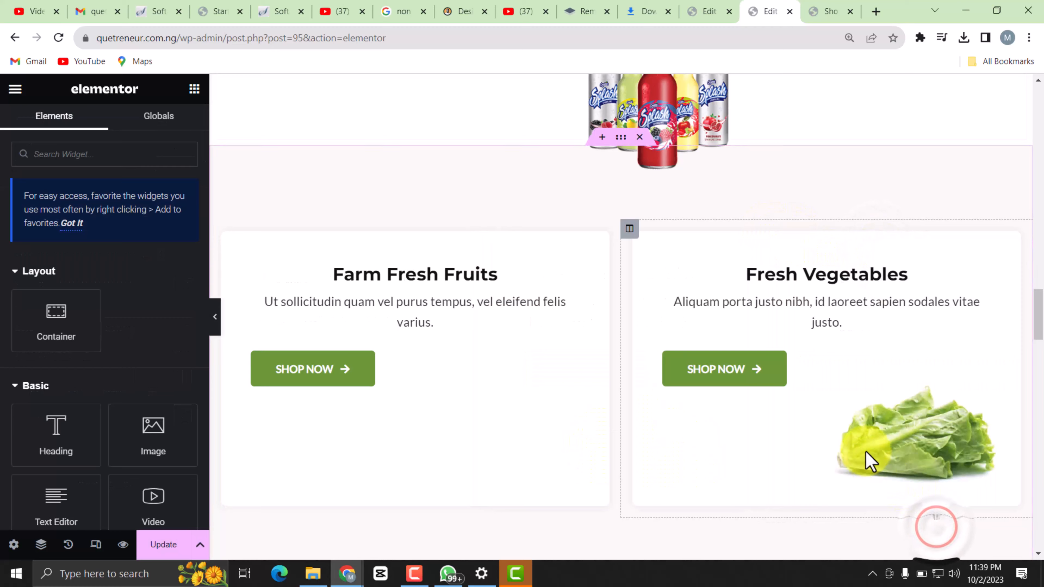
right_click(773, 253)
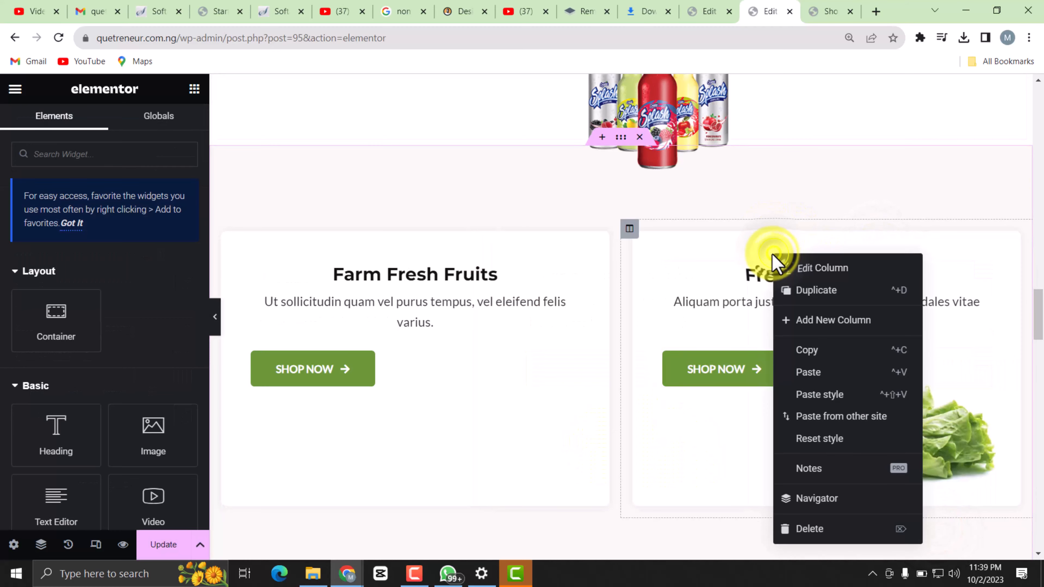
click(819, 528)
right_click(597, 241)
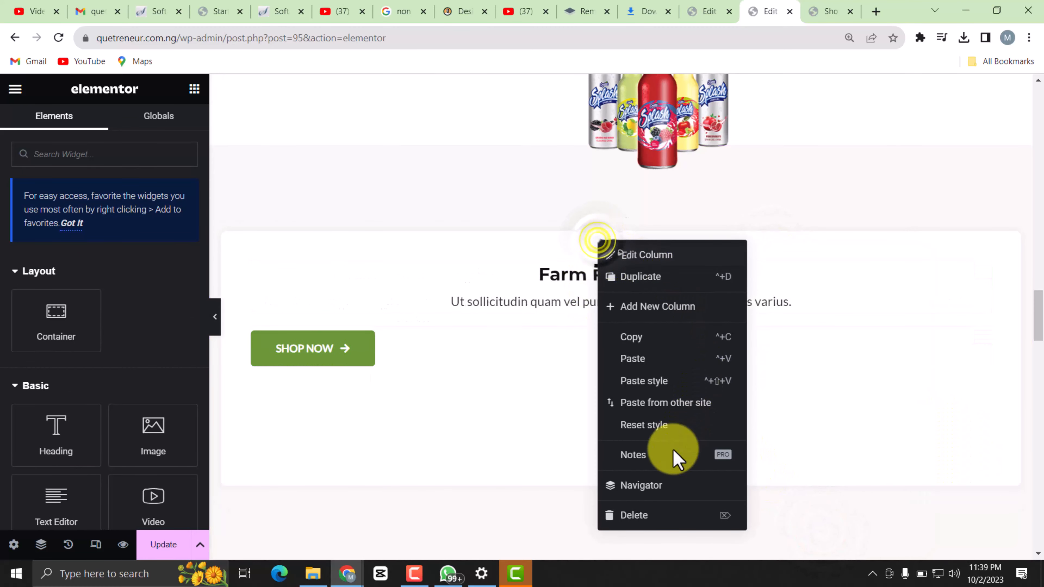
click(630, 500)
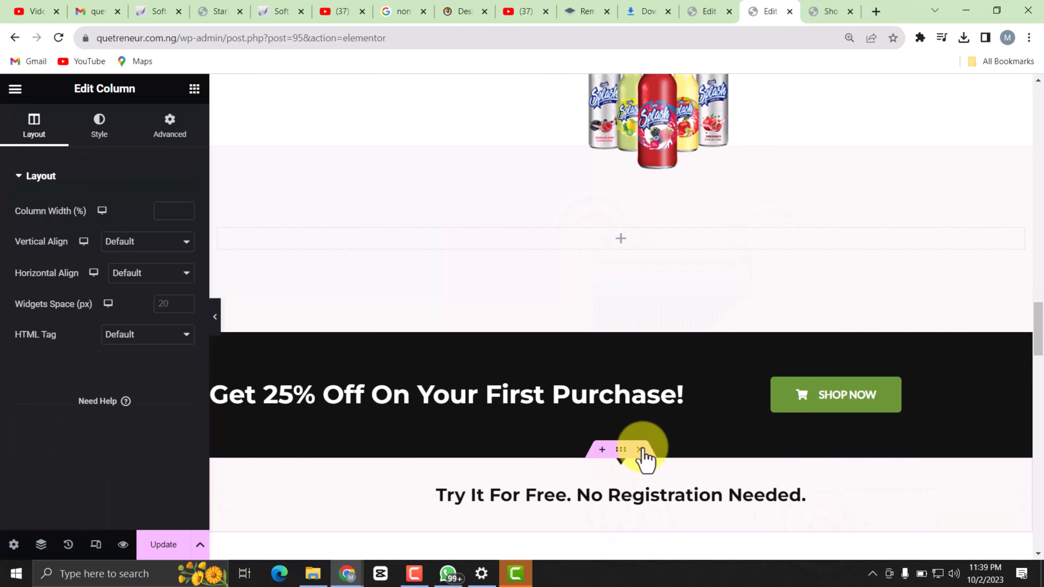
right_click(601, 245)
click(636, 515)
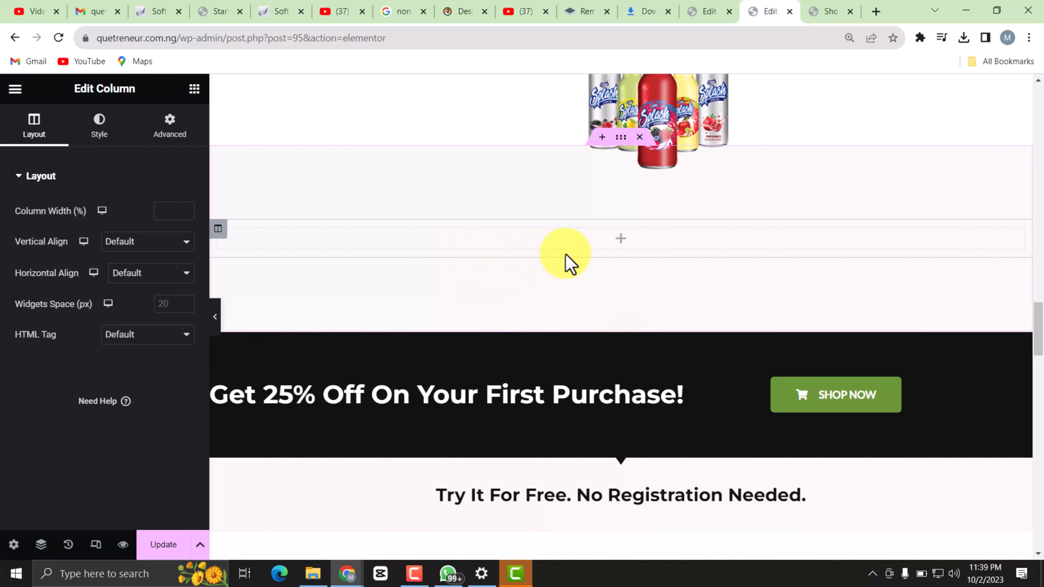
Center the black banner's heading and reword it to "Get a Discount Off On Your First Purchase!".
scroll(781, 230, up, 5)
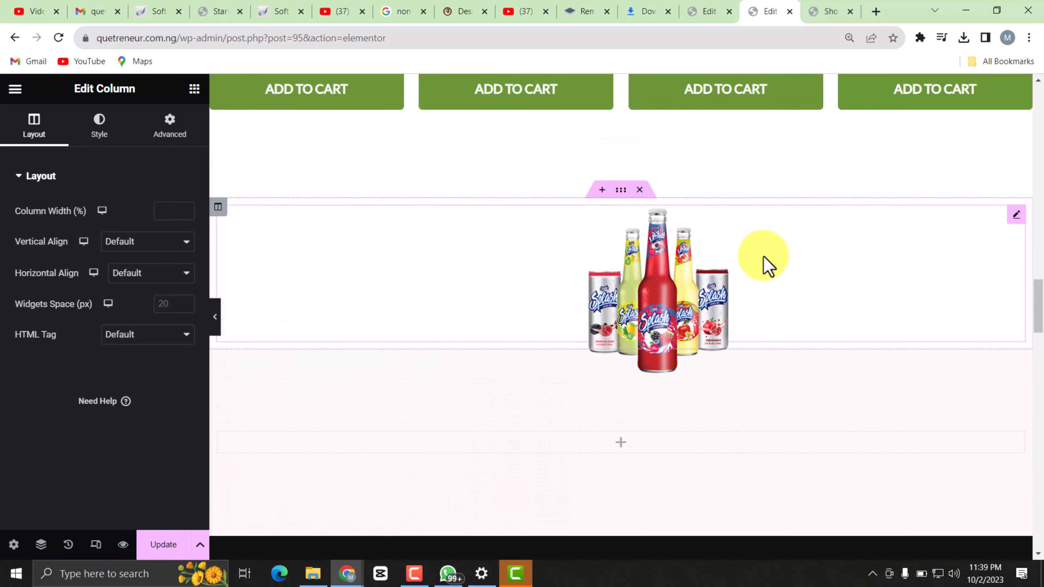
scroll(760, 263, down, 3)
scroll(617, 296, down, 3)
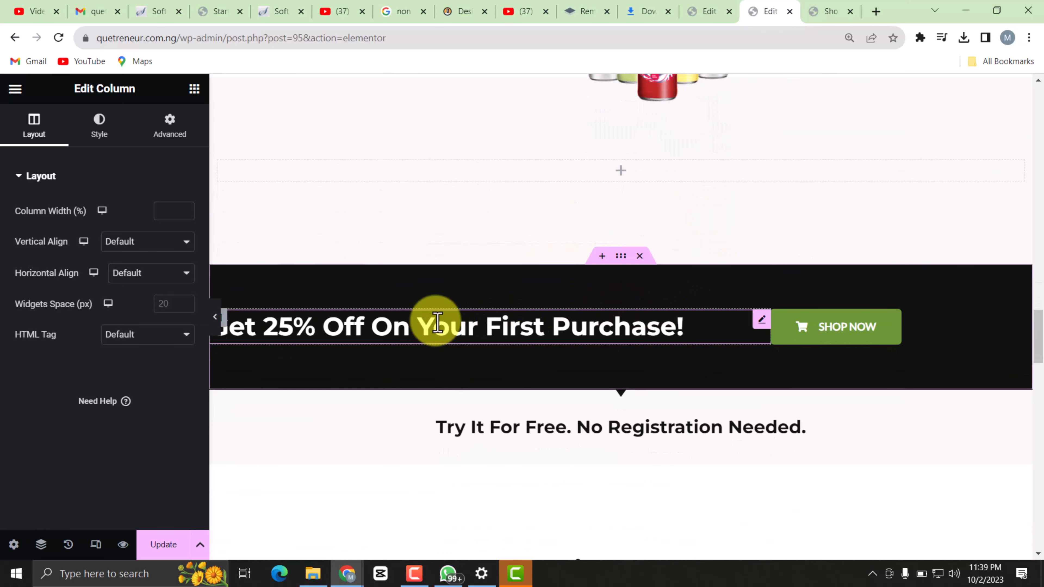
click(690, 327)
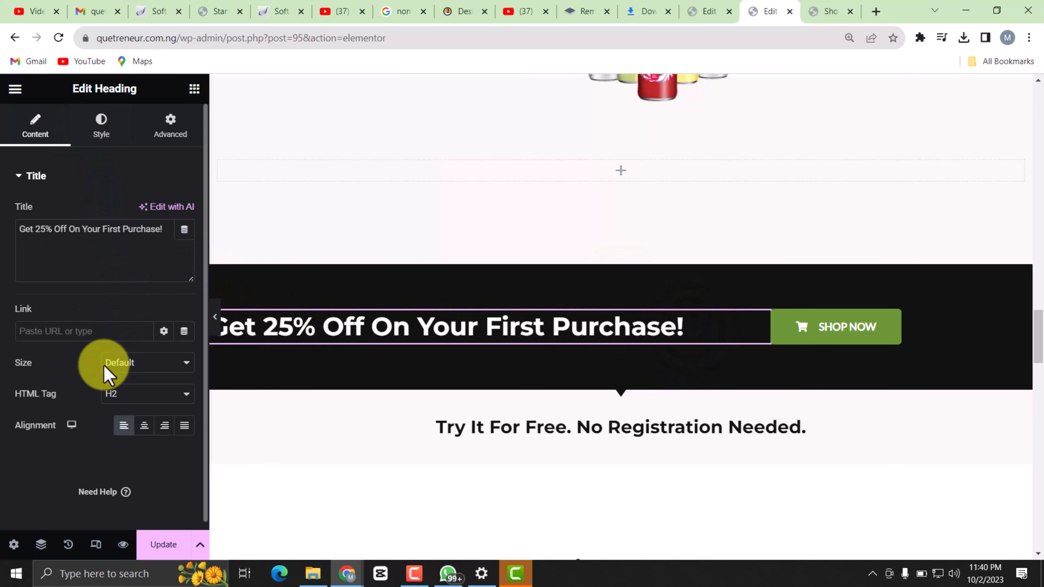
click(141, 426)
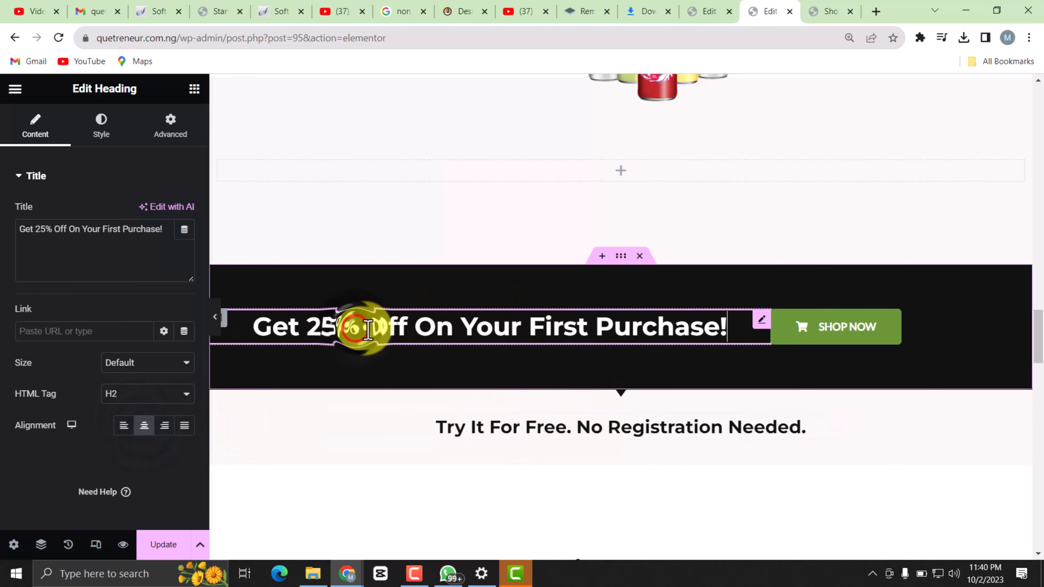
drag(353, 332, 312, 321)
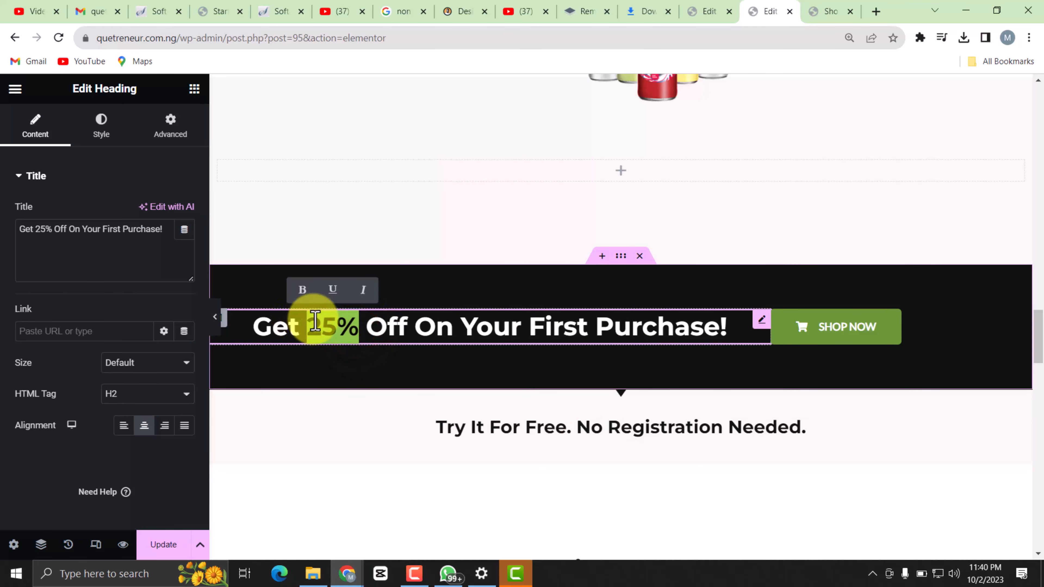
text(a)
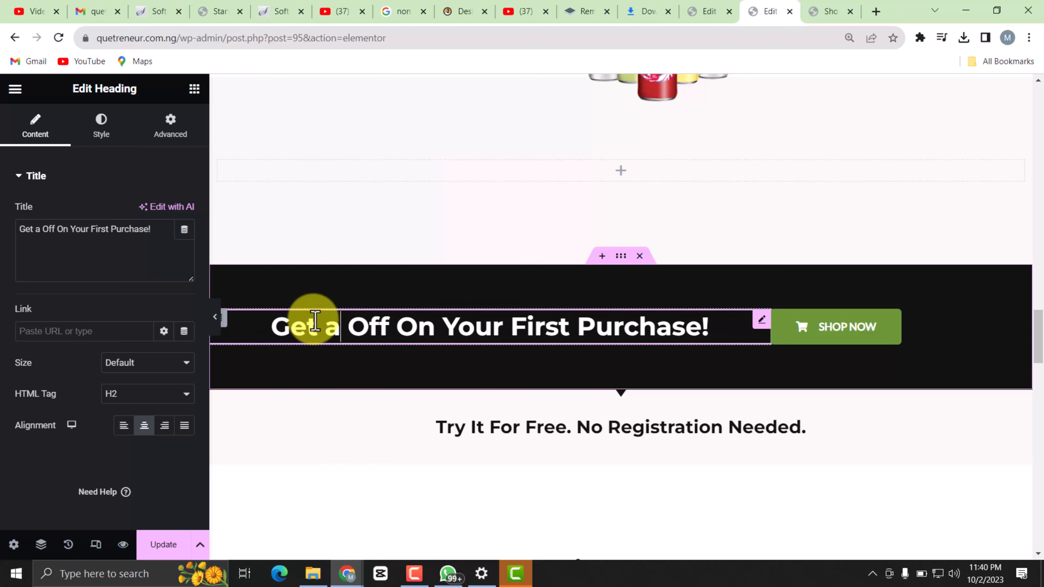
text( Discou)
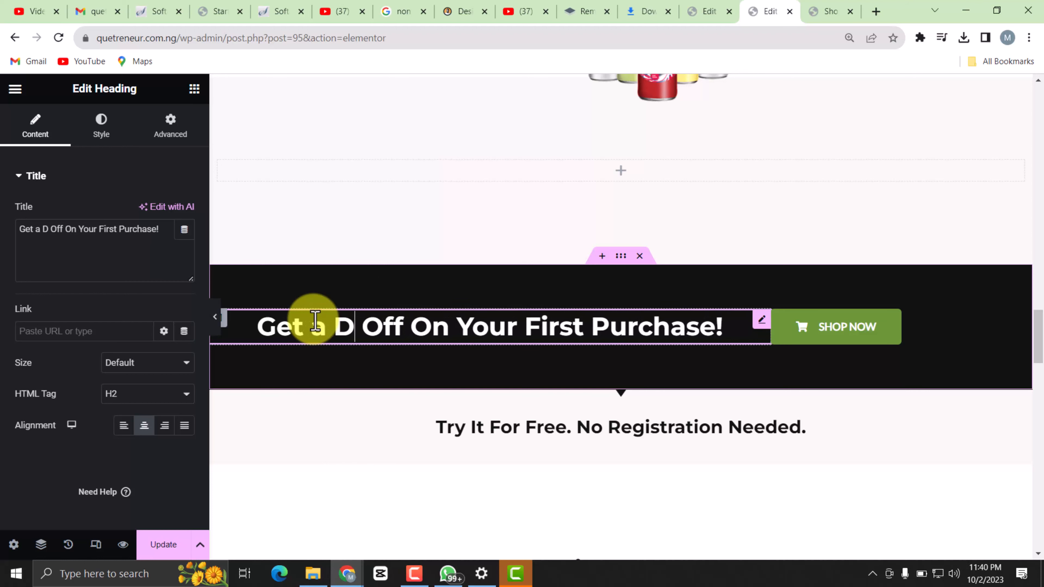
text(nt)
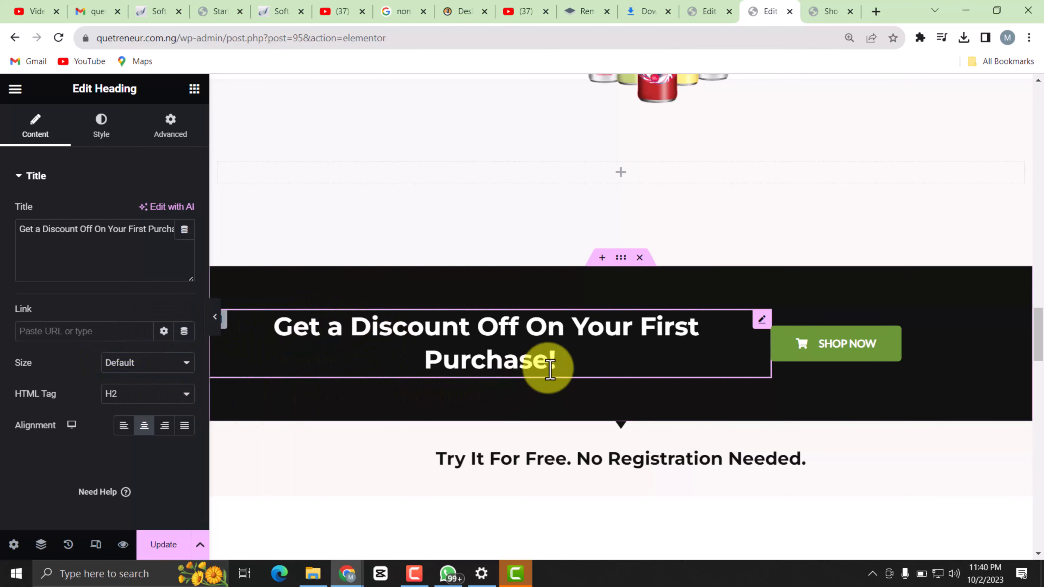
Set the discount banner heading's font size to 27 px and save the page.
drag(557, 364, 273, 312)
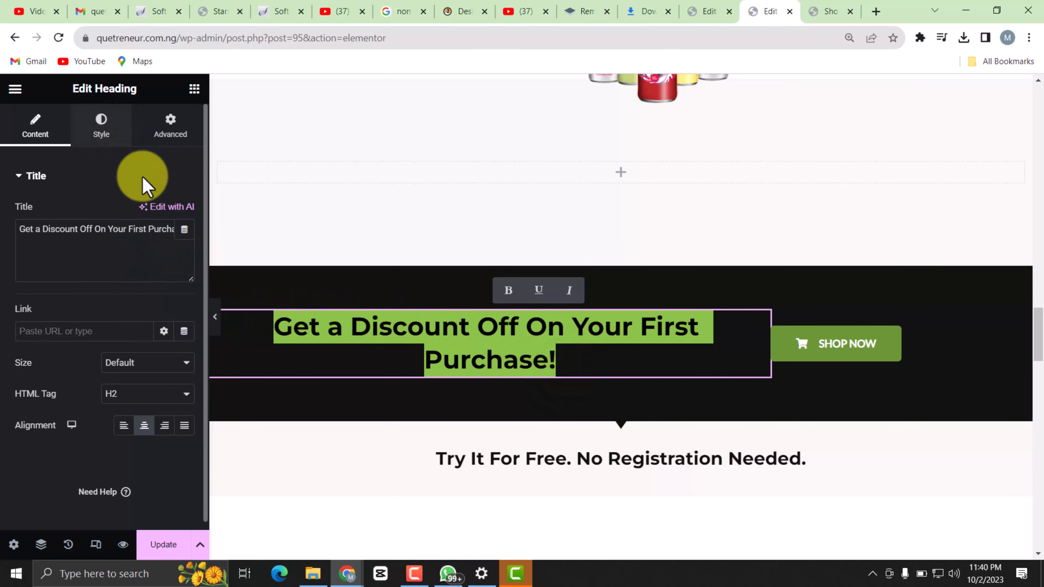
click(62, 202)
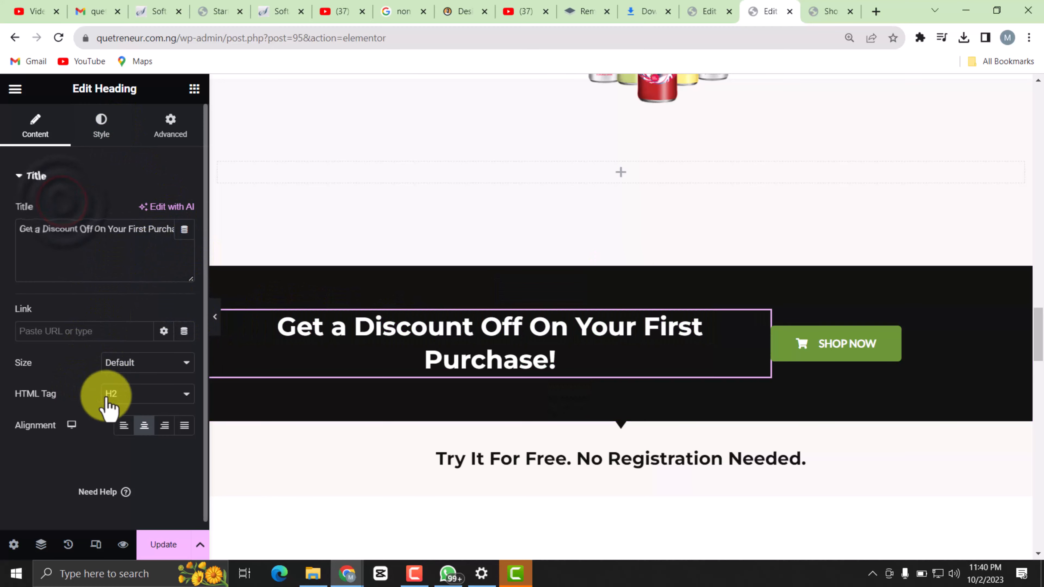
click(101, 129)
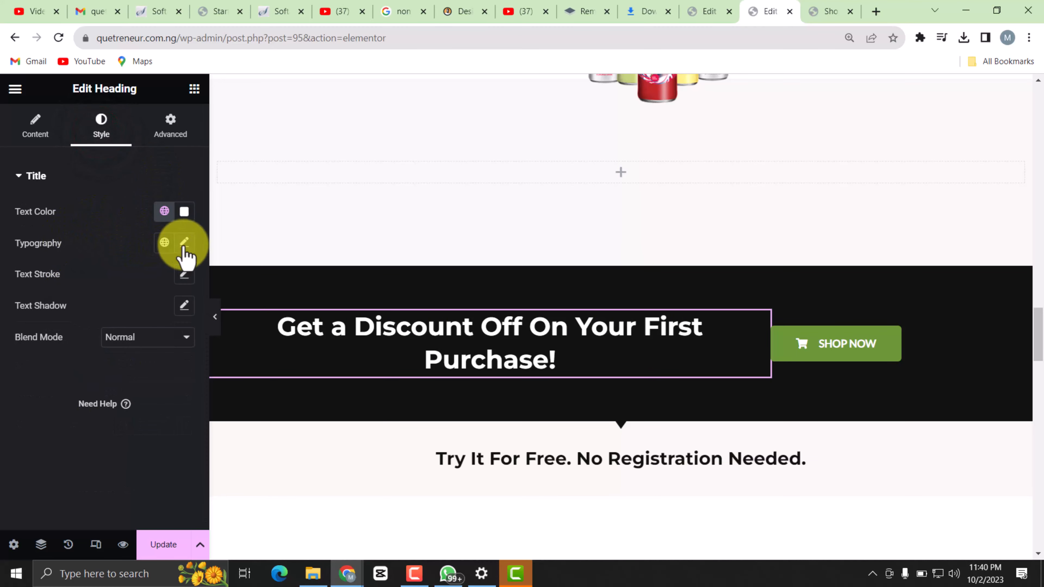
click(184, 244)
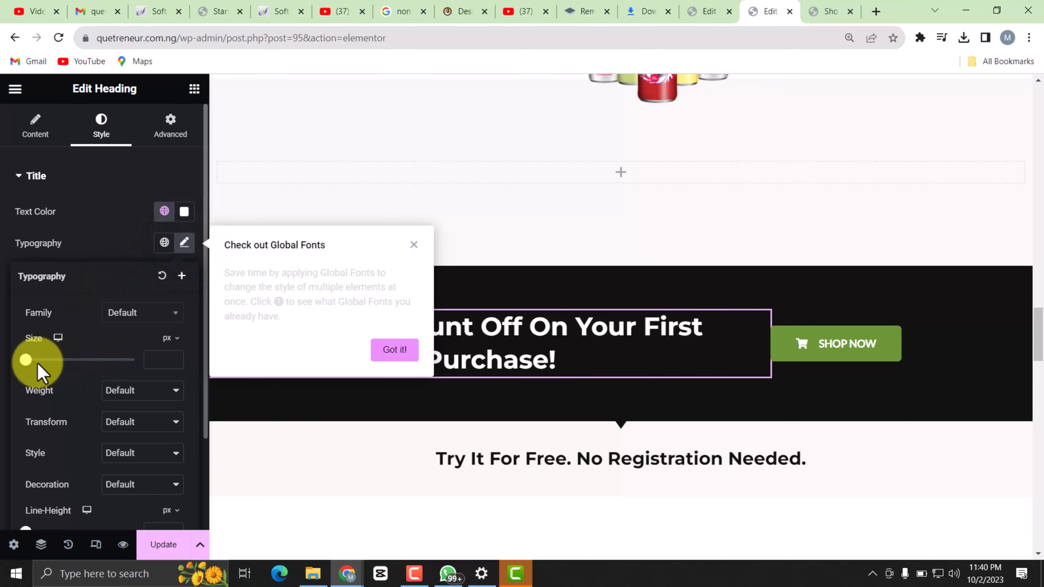
mouse_move(27, 359)
mouse_down()
mouse_move(52, 359)
mouse_move(41, 360)
mouse_up()
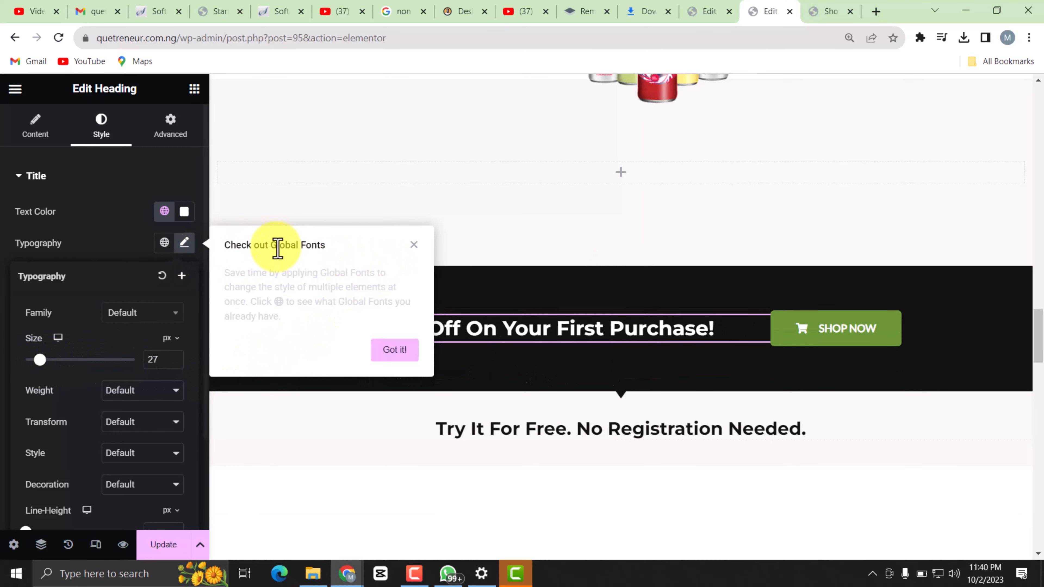
click(413, 244)
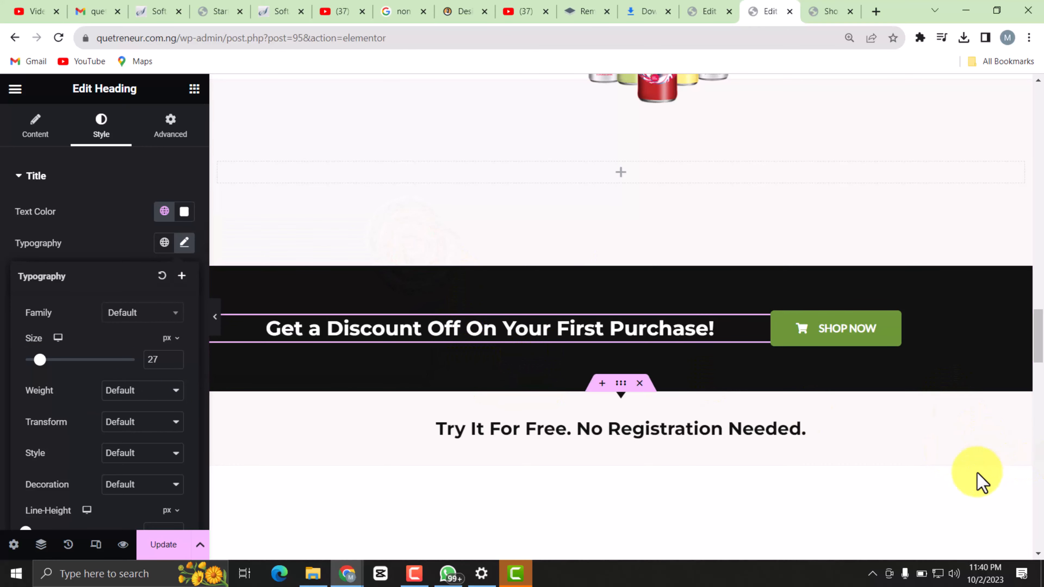
click(187, 544)
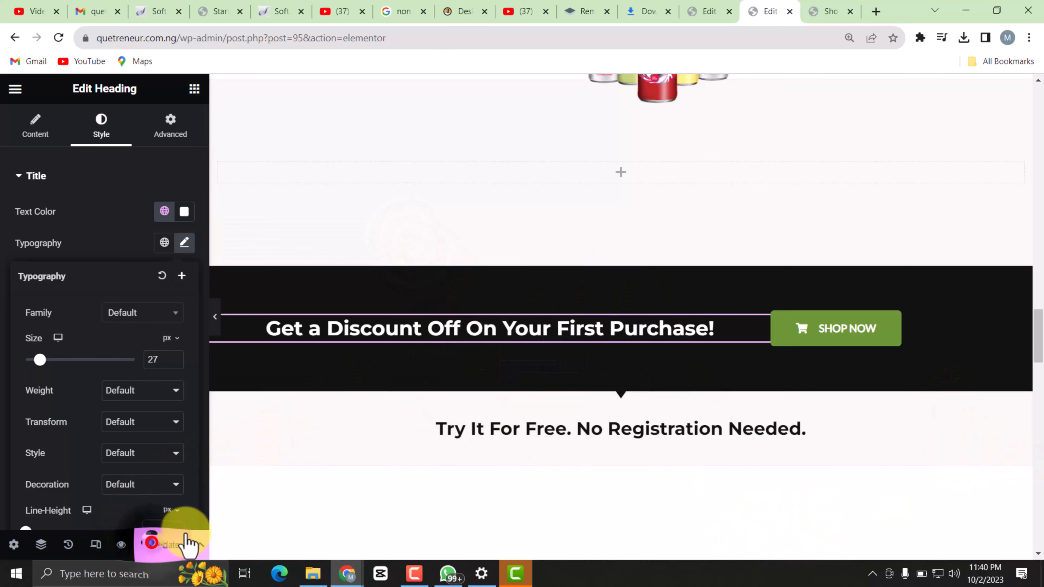
Delete the "Try It For Free. No Registration Needed." heading under the discount banner.
scroll(710, 281, down, 4)
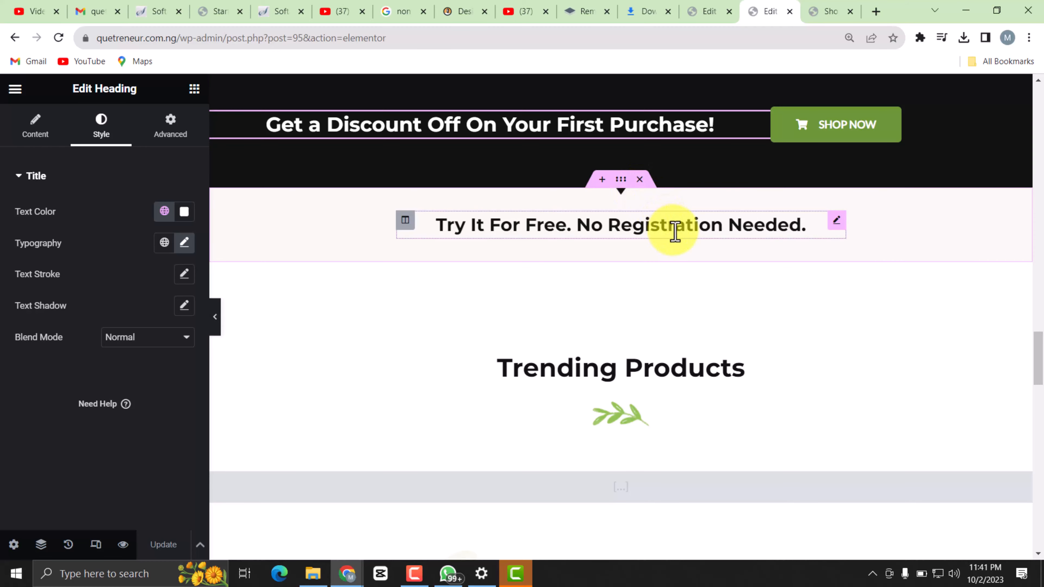
right_click(768, 230)
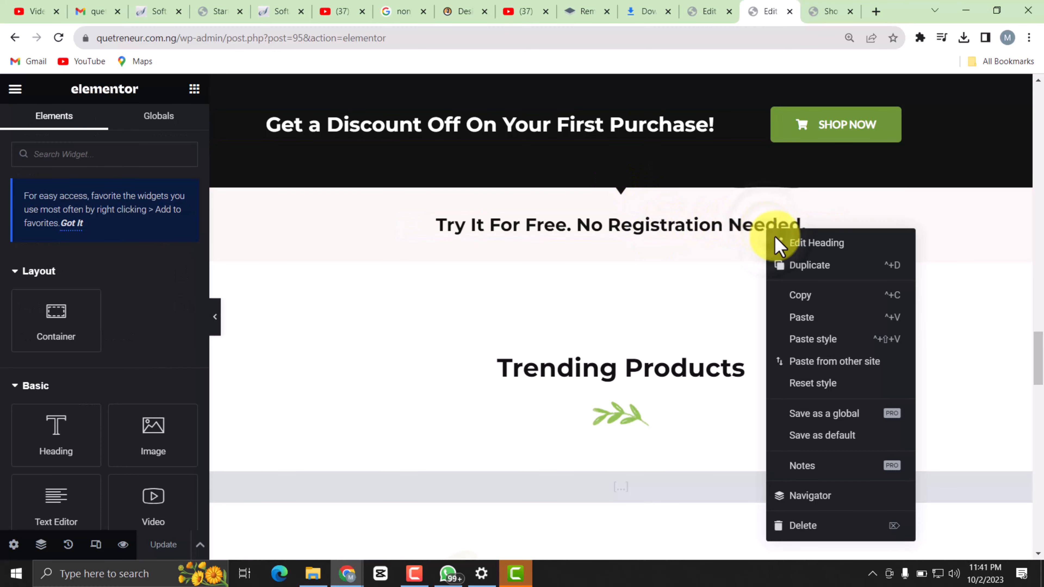
click(822, 528)
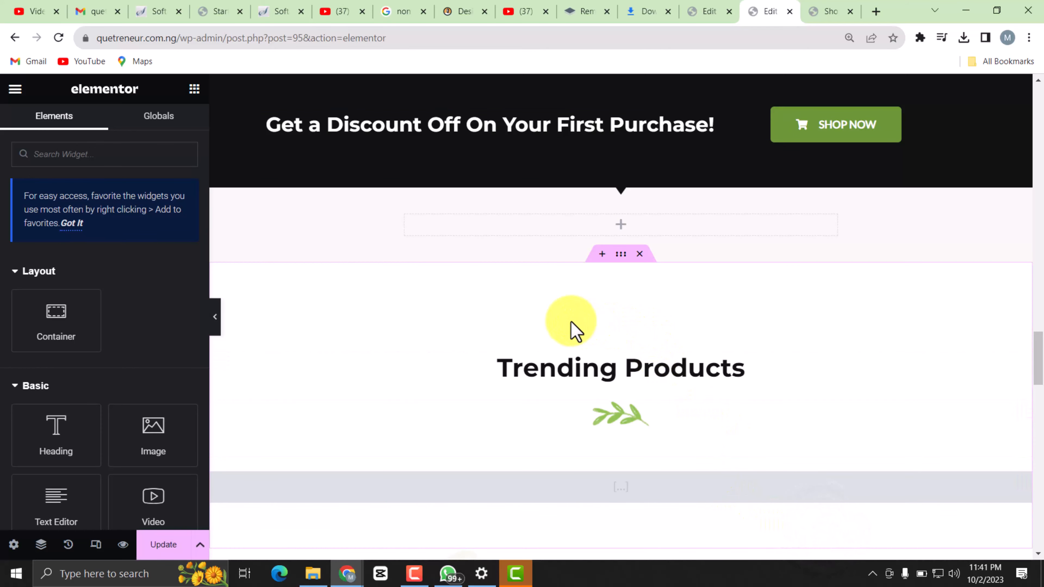
Open the product shortcode under the Trending Products heading for editing.
scroll(583, 372, down, 5)
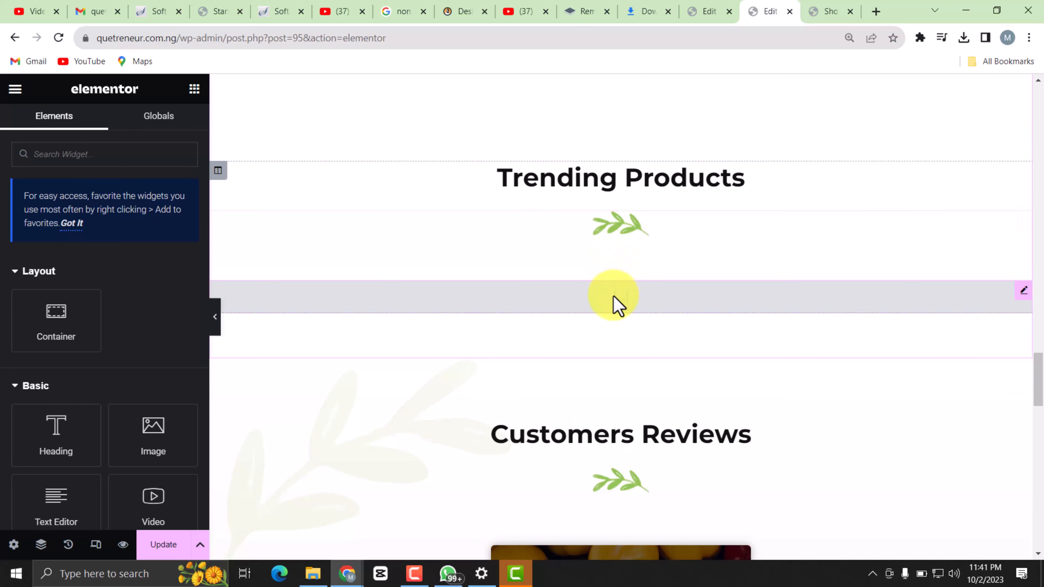
click(613, 296)
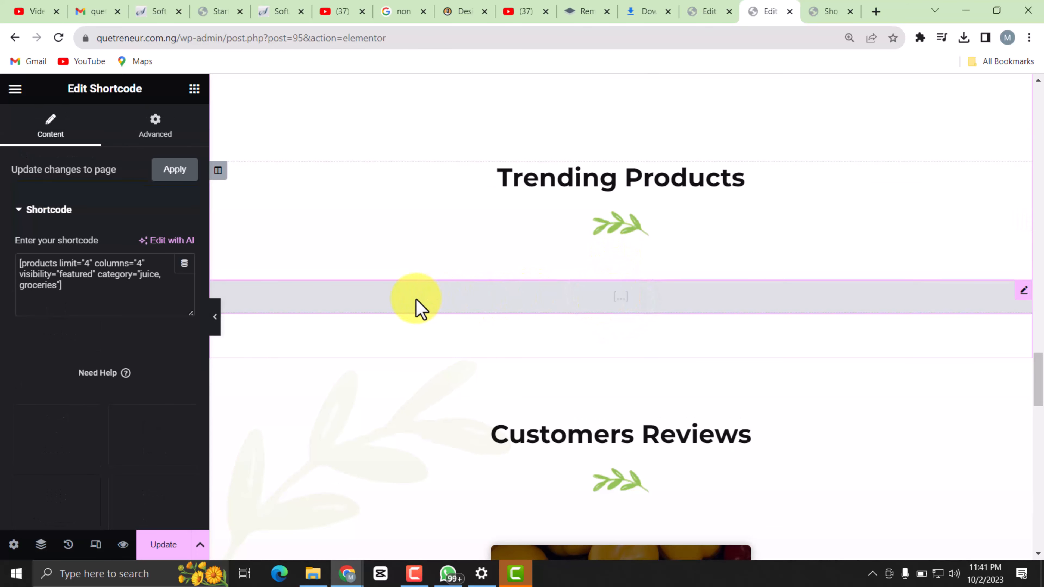
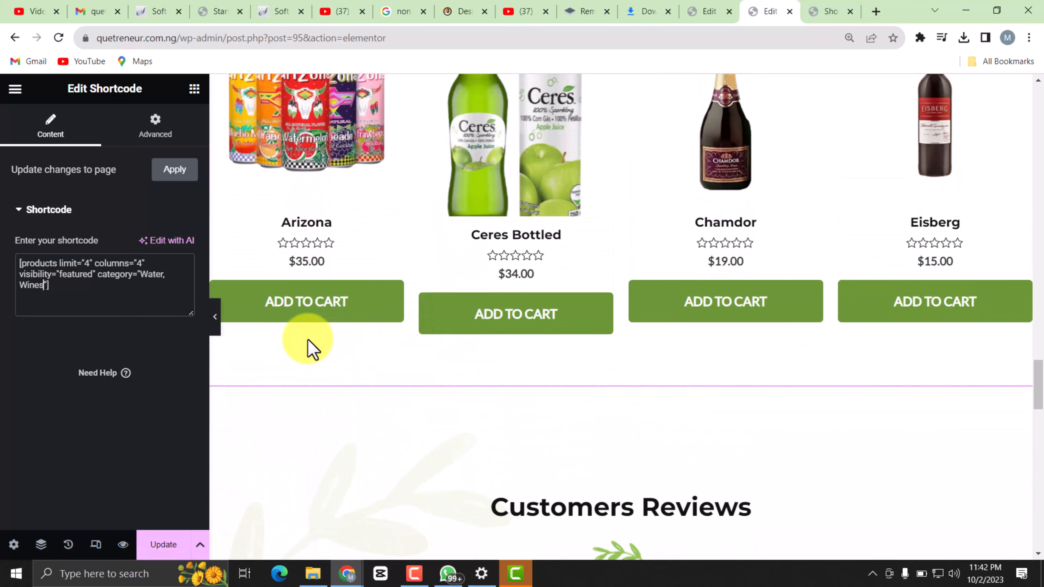
Save the page and delete the Customers Reviews and Featured Brands sections below the trending products.
scroll(534, 423, down, 2)
scroll(530, 427, down, 3)
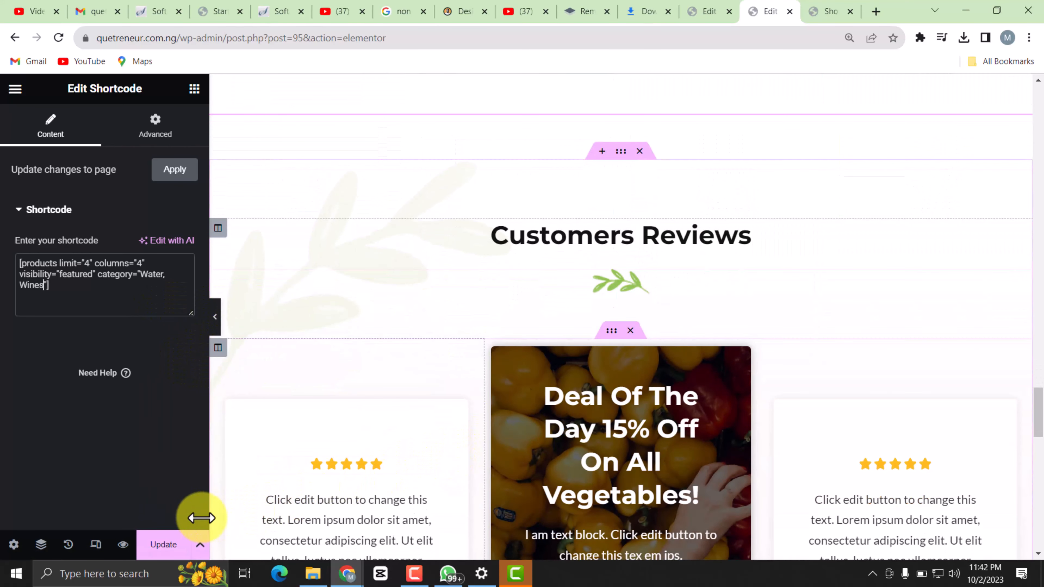
click(164, 545)
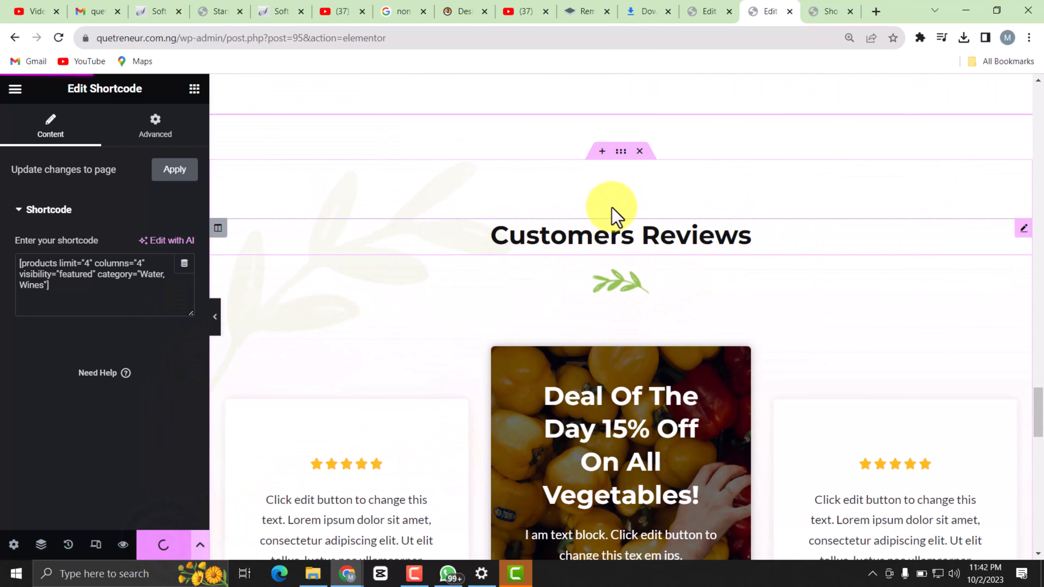
click(639, 152)
scroll(538, 247, up, 3)
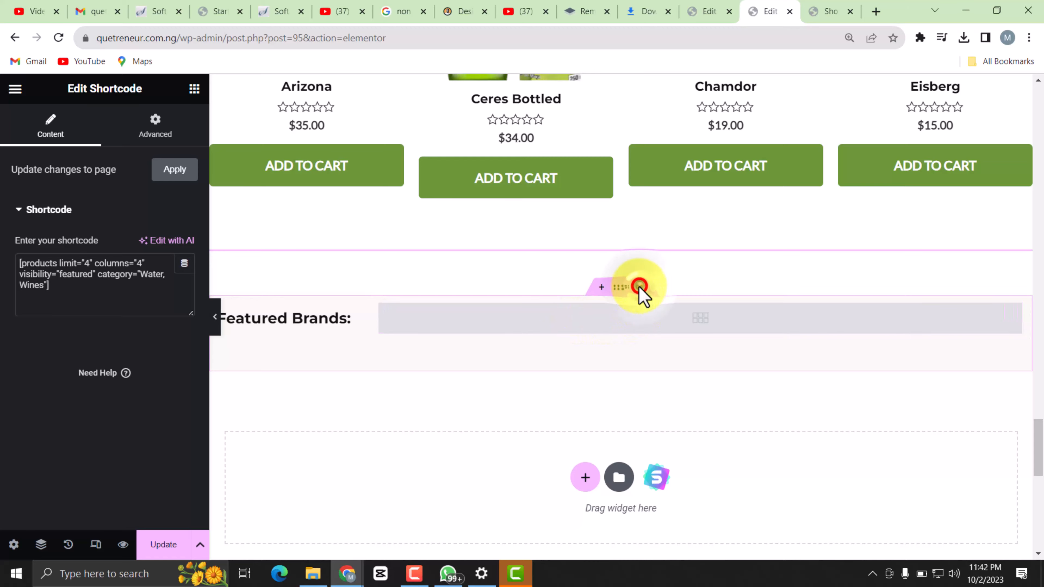
click(640, 286)
scroll(635, 360, down, 3)
scroll(658, 346, up, 3)
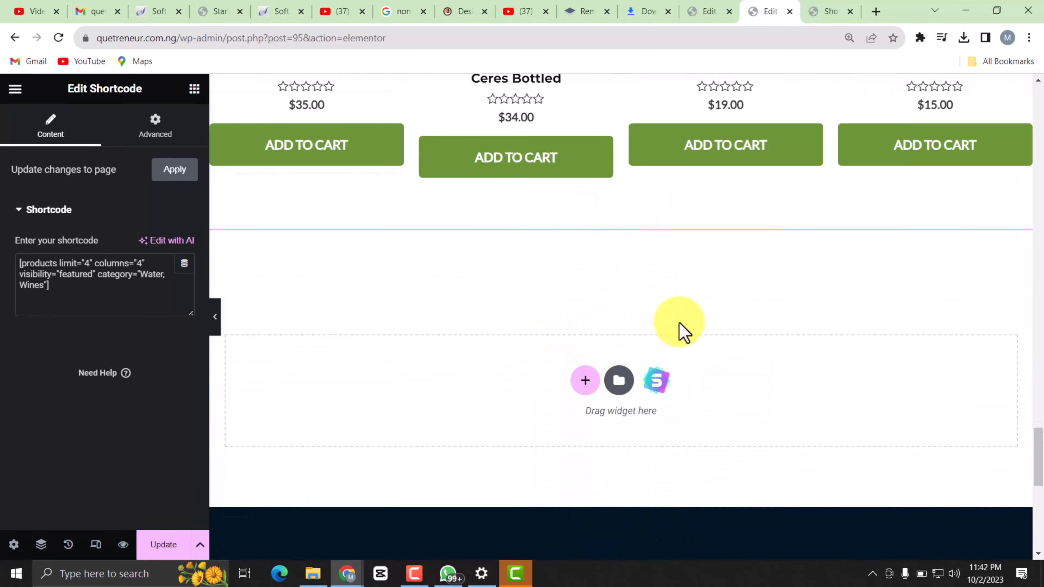
Review the remaining home page sections in the editor, from the header and hero banner down to the footer.
scroll(680, 288, up, 15)
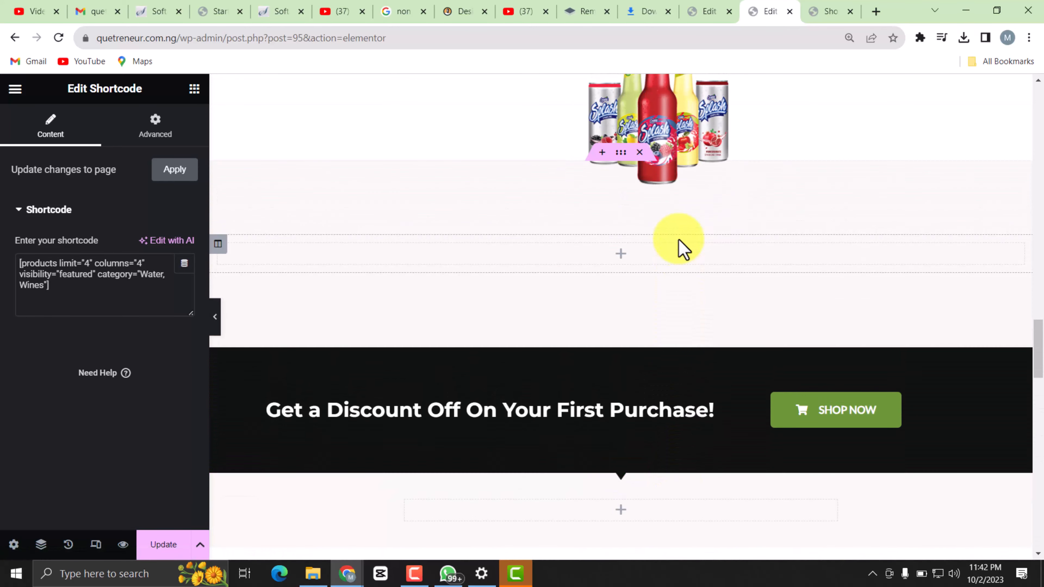
scroll(678, 240, up, 20)
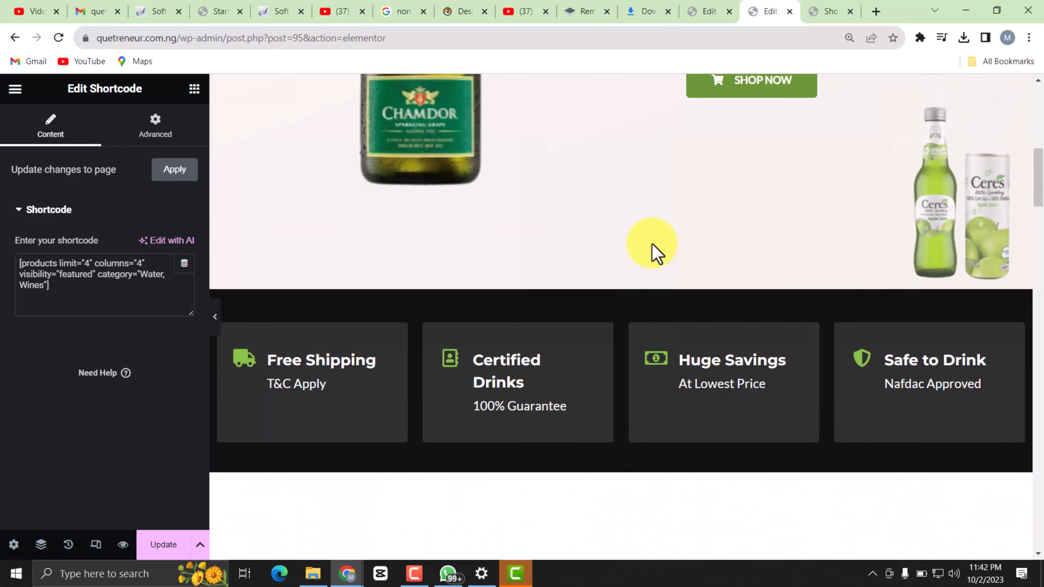
scroll(656, 253, up, 10)
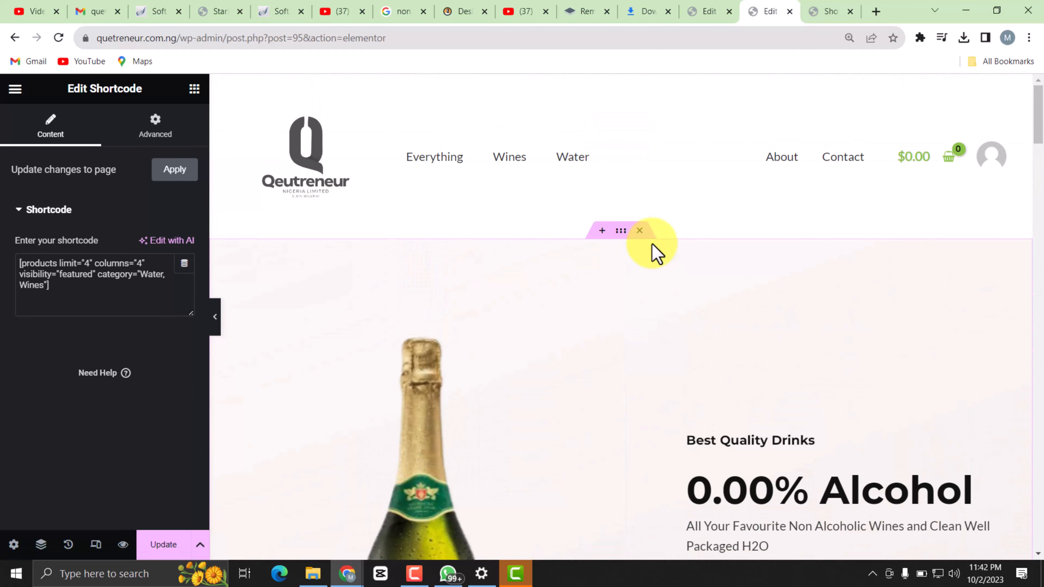
scroll(657, 253, down, 20)
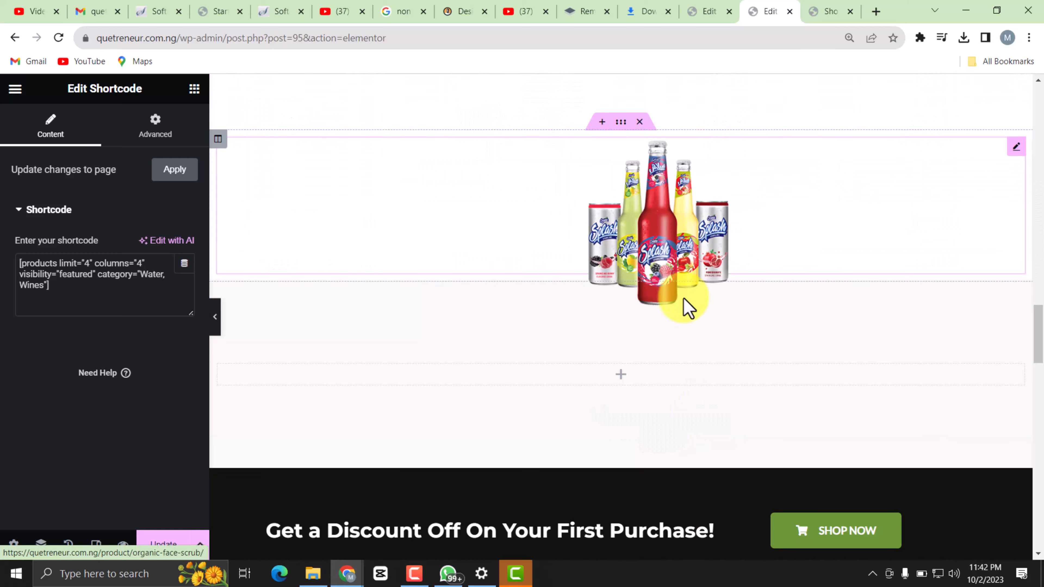
scroll(658, 328, down, 8)
scroll(588, 276, down, 6)
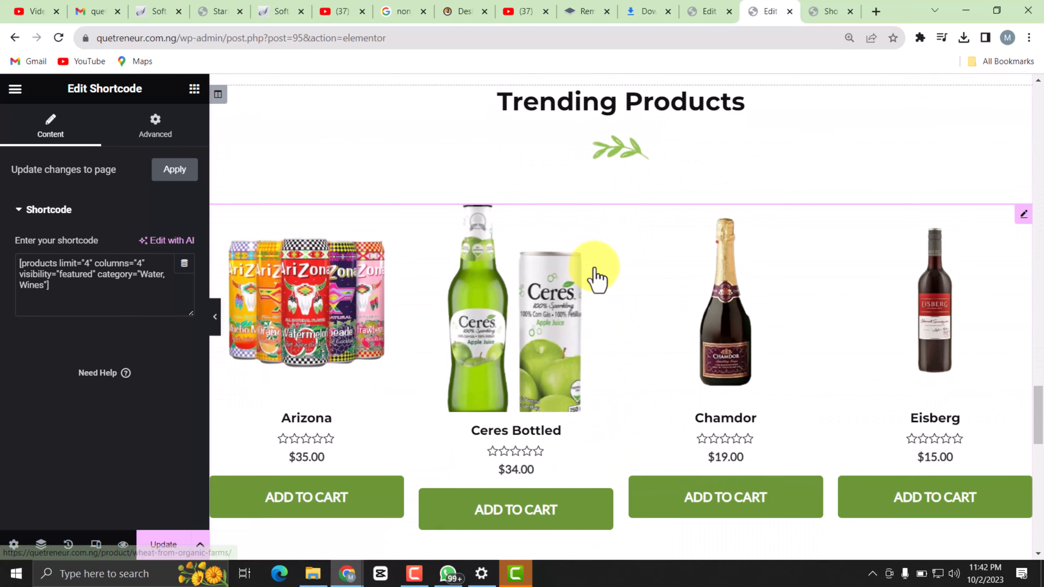
scroll(596, 280, down, 12)
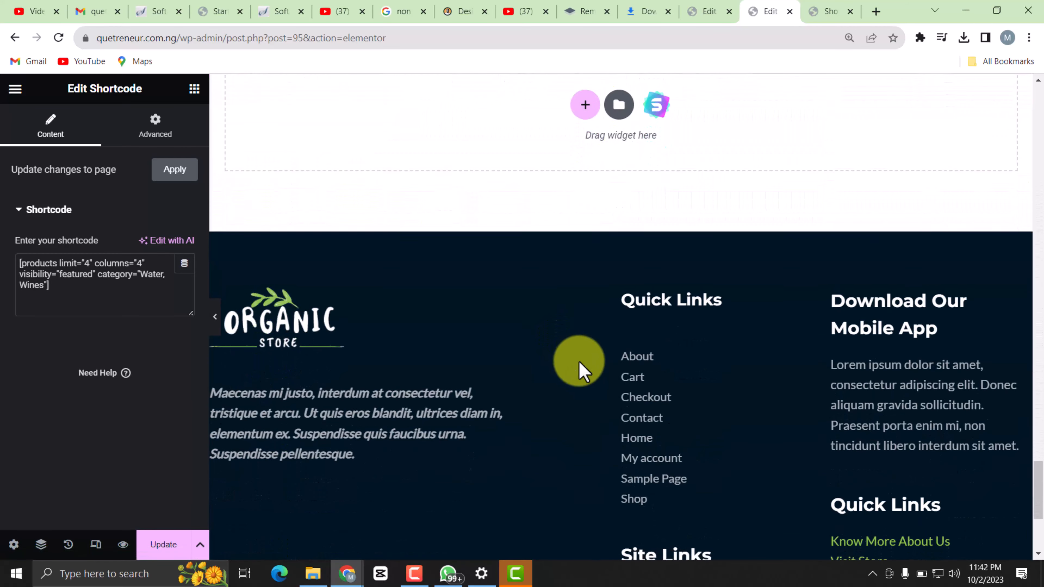
scroll(583, 370, down, 5)
scroll(571, 356, up, 10)
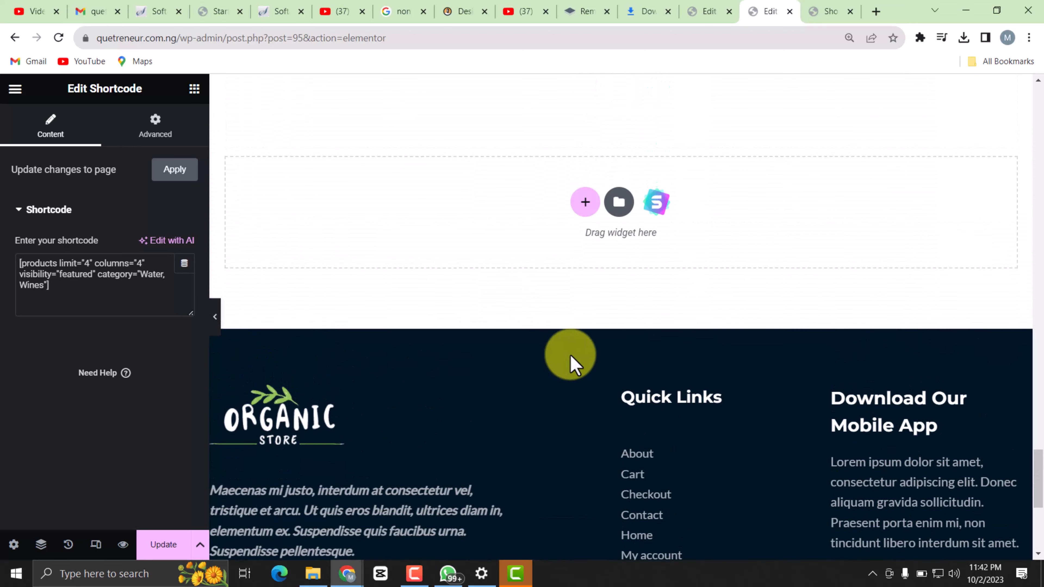
scroll(643, 345, down, 6)
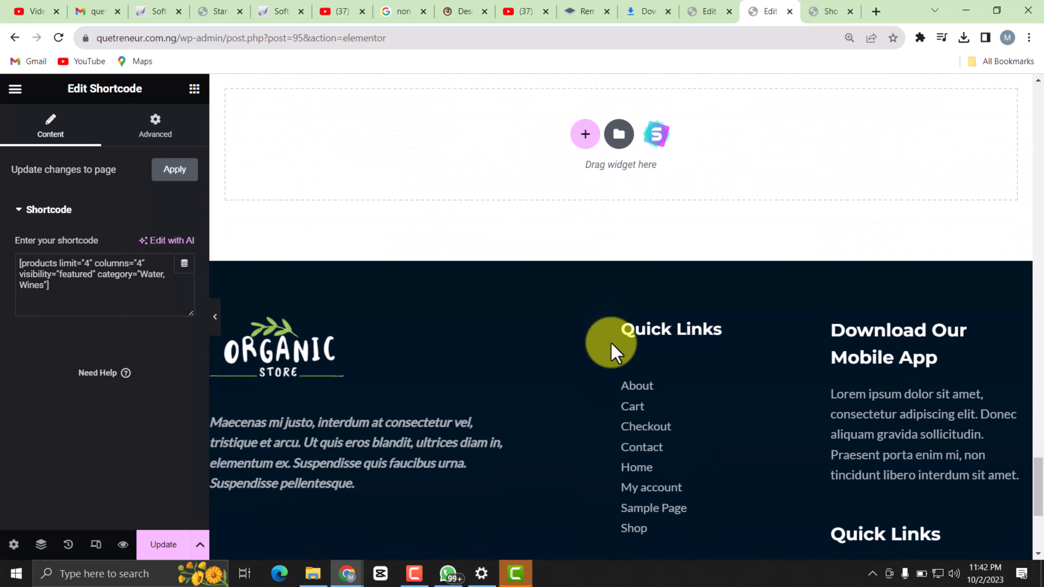
scroll(609, 358, up, 15)
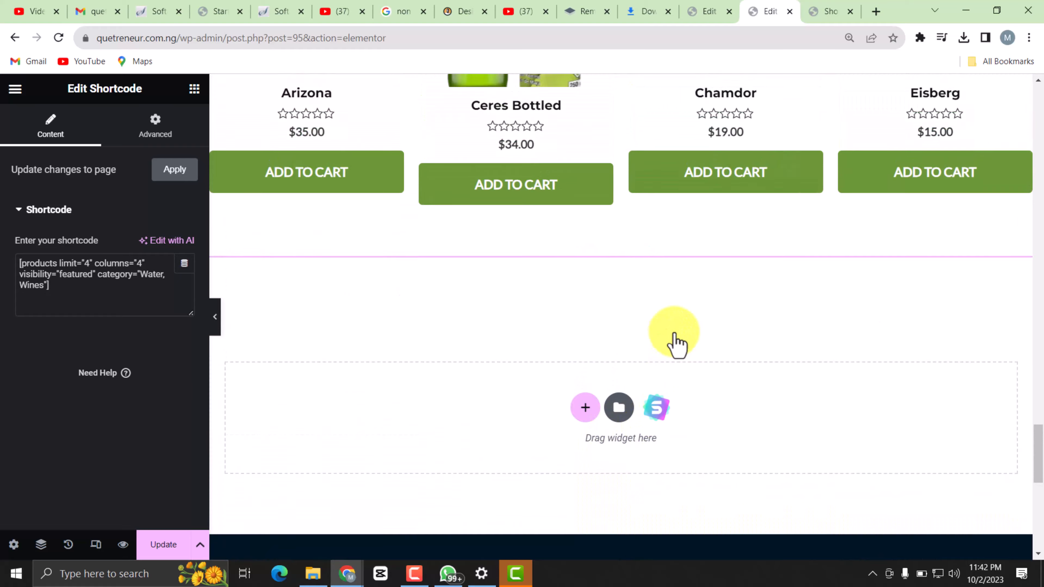
scroll(723, 296, up, 10)
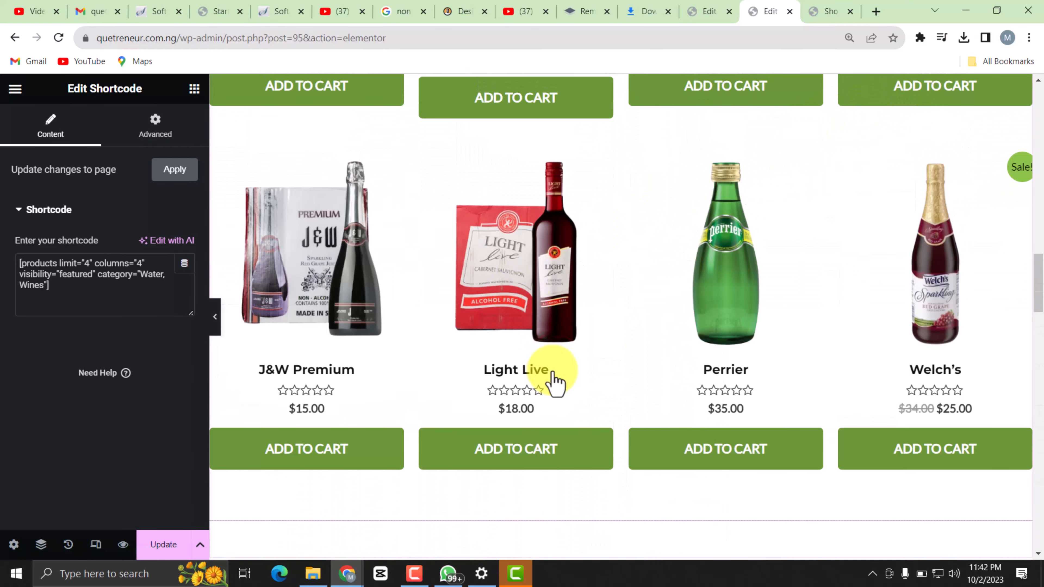
Save the page, reload the live shop page and go to the store's home page.
click(166, 545)
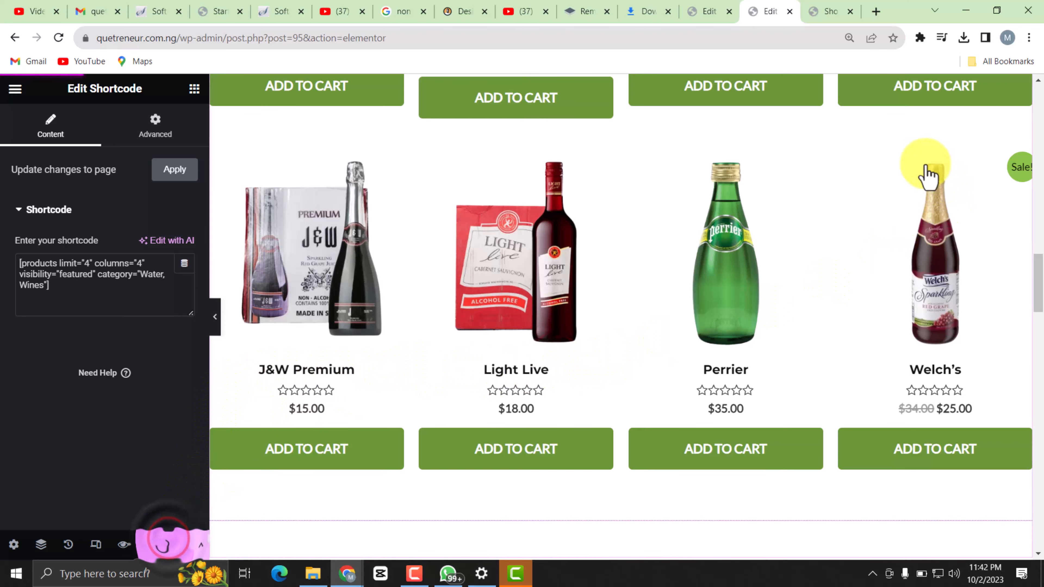
click(821, 13)
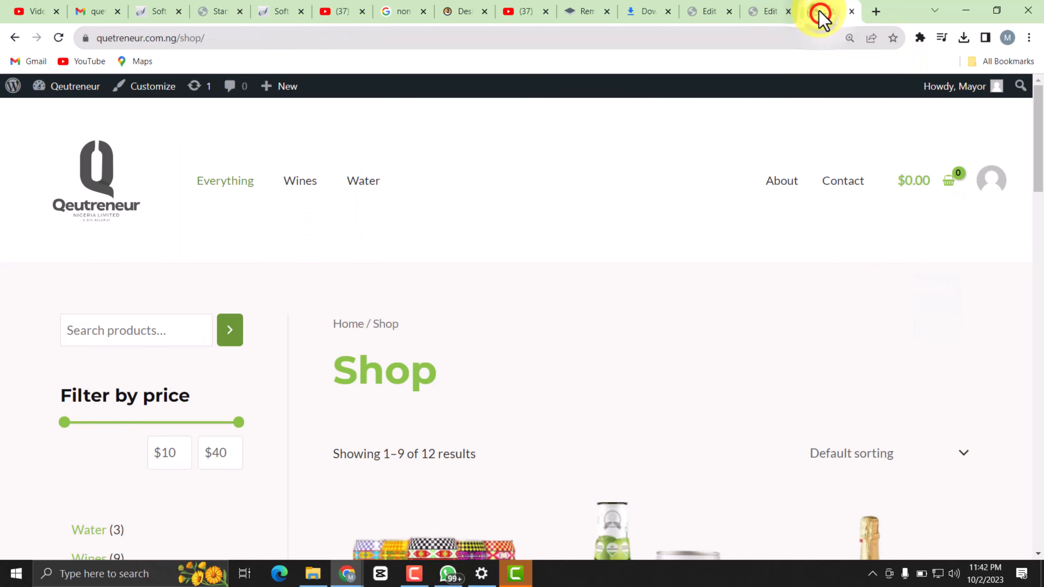
click(58, 38)
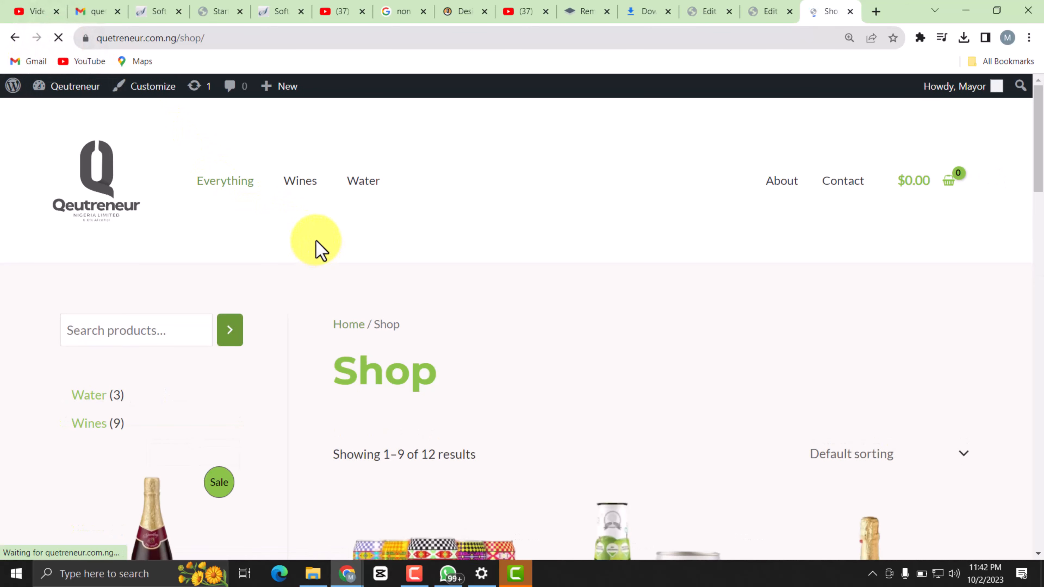
click(97, 176)
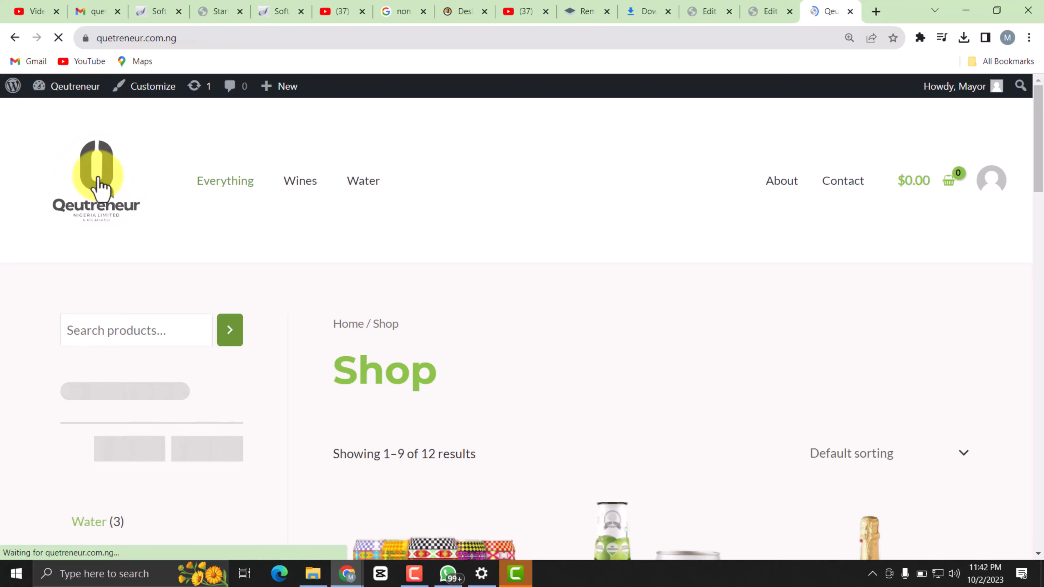
Examine the live home page's hero, feature boxes, best sellers, Splash image, discount banner, trending products and footer.
scroll(508, 356, down, 4)
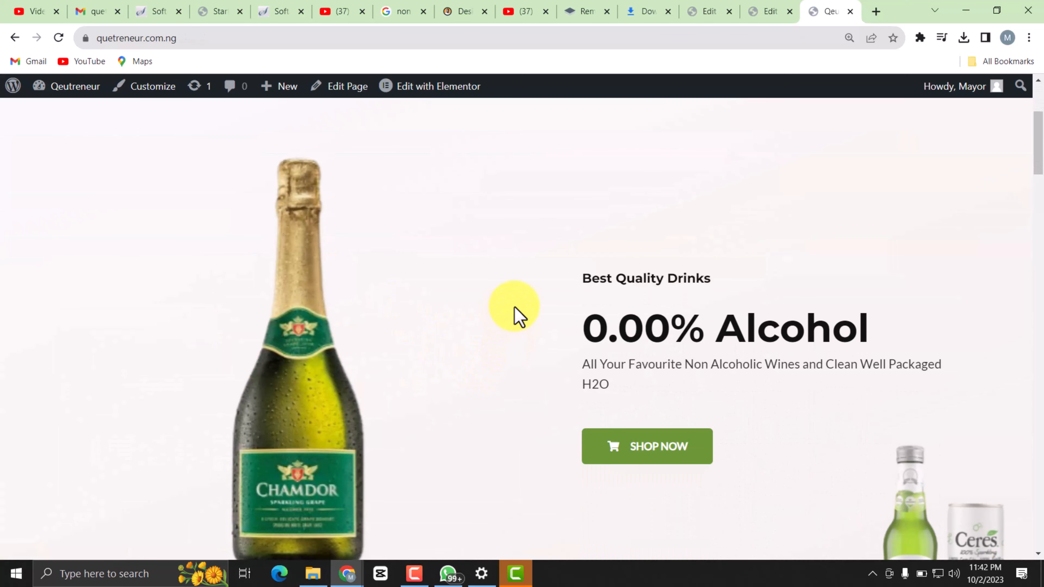
scroll(517, 316, down, 10)
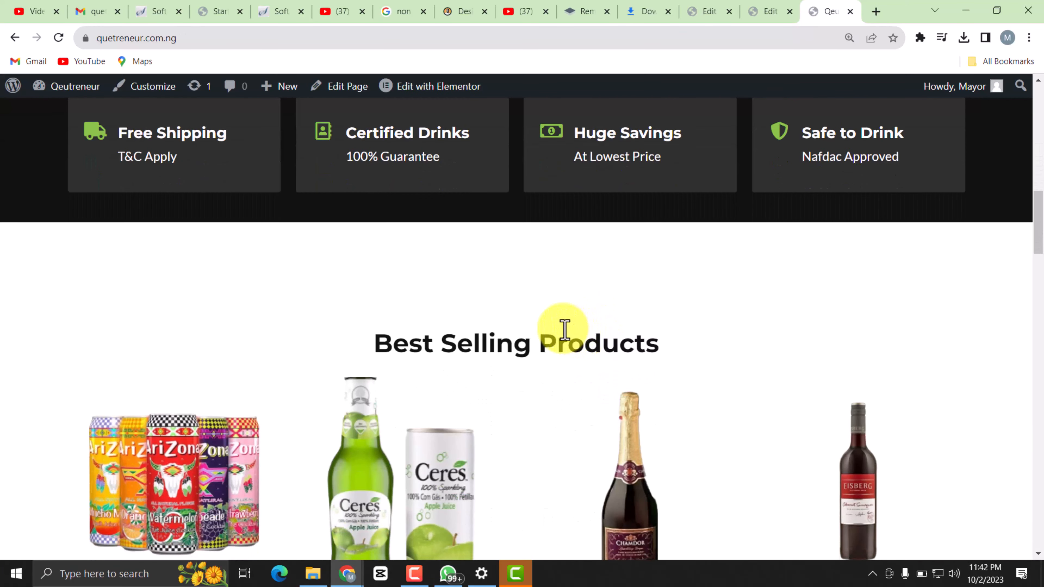
scroll(602, 342, up, 3)
scroll(629, 350, down, 3)
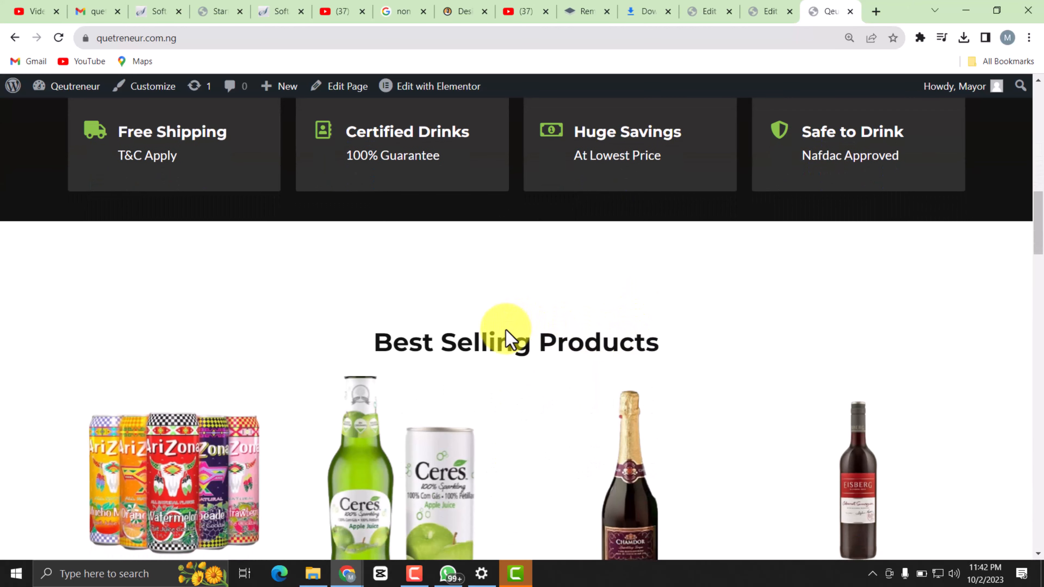
scroll(507, 331, down, 5)
scroll(529, 329, down, 6)
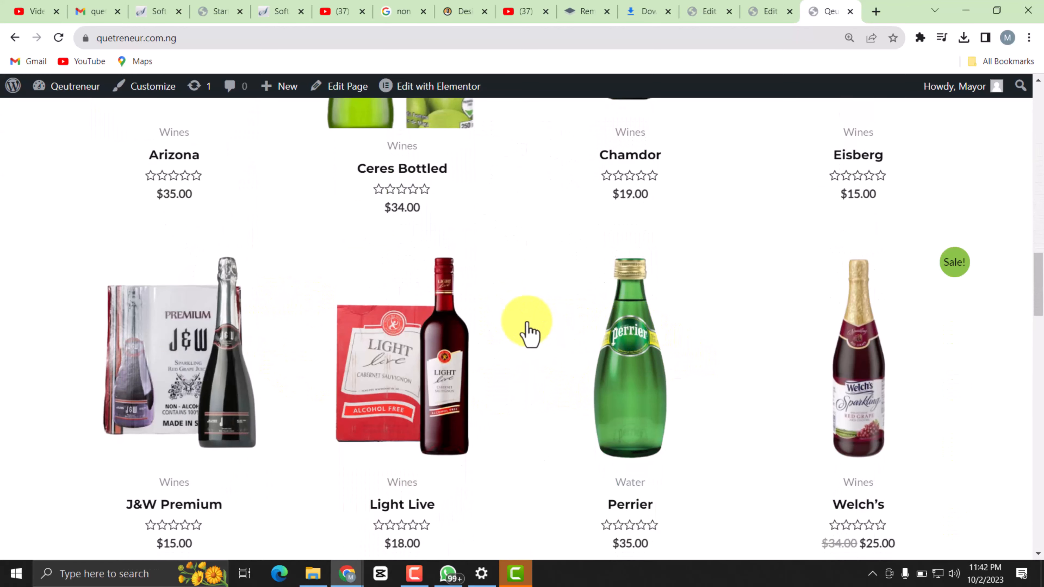
scroll(541, 350, down, 8)
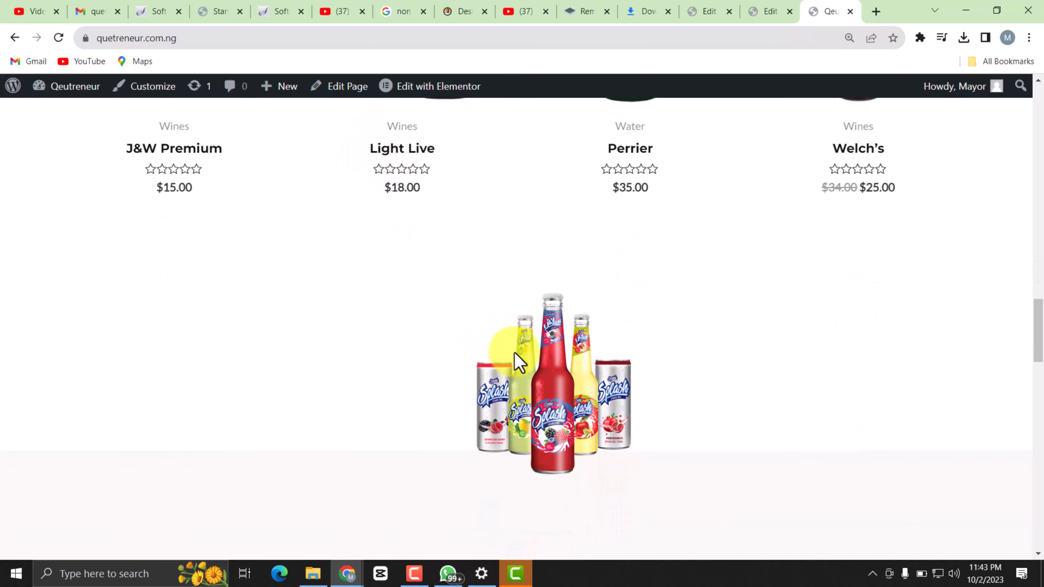
scroll(519, 362, down, 3)
scroll(547, 345, up, 5)
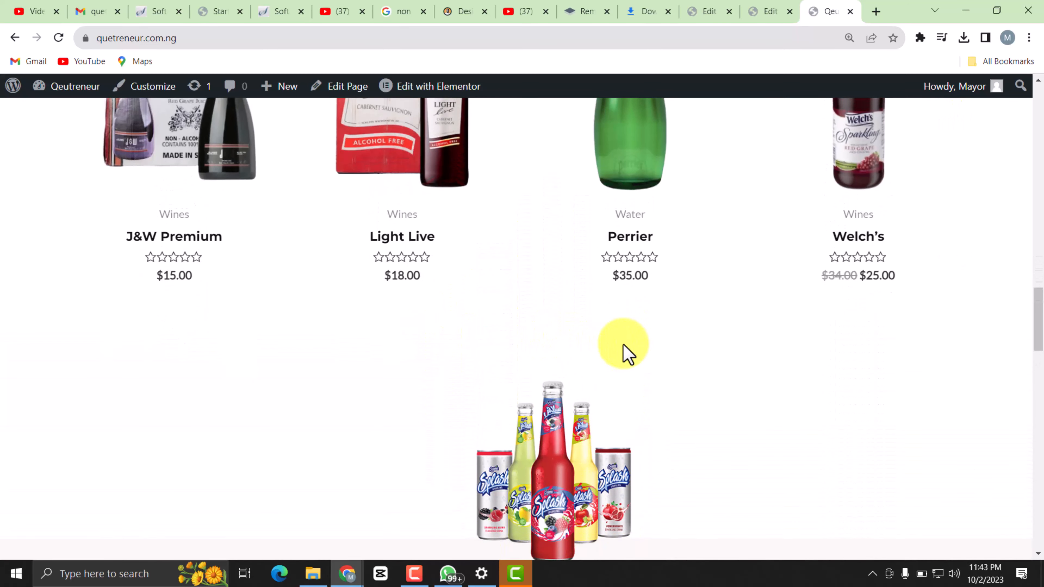
scroll(627, 347, up, 2)
scroll(571, 395, down, 6)
scroll(555, 374, up, 3)
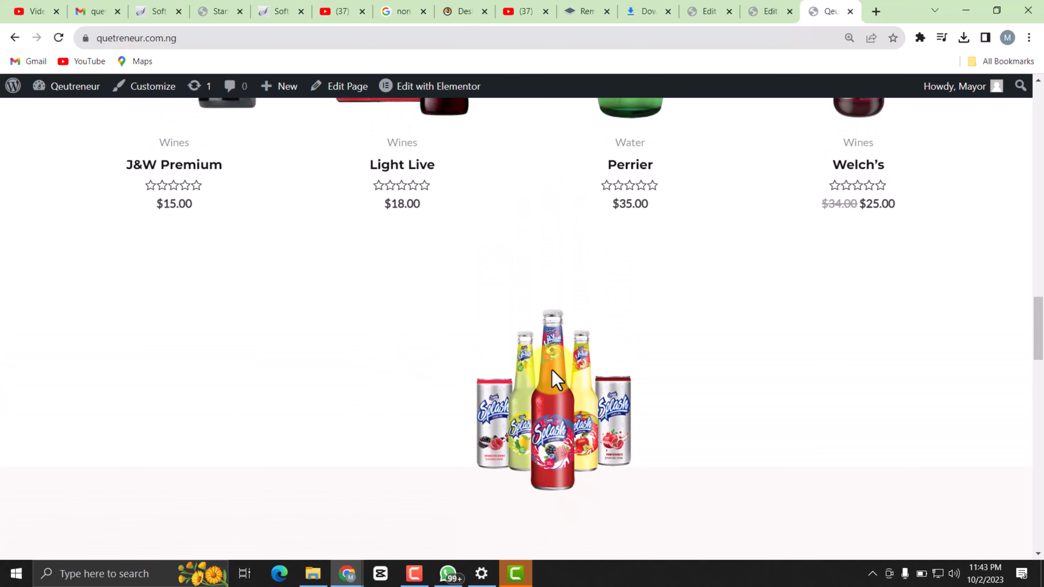
scroll(411, 267, up, 5)
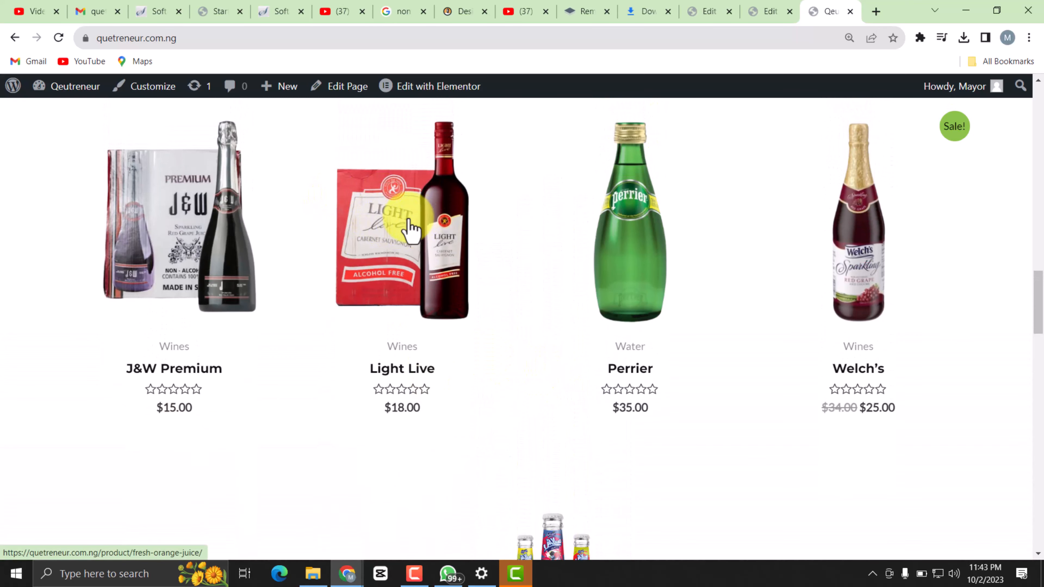
scroll(563, 321, down, 6)
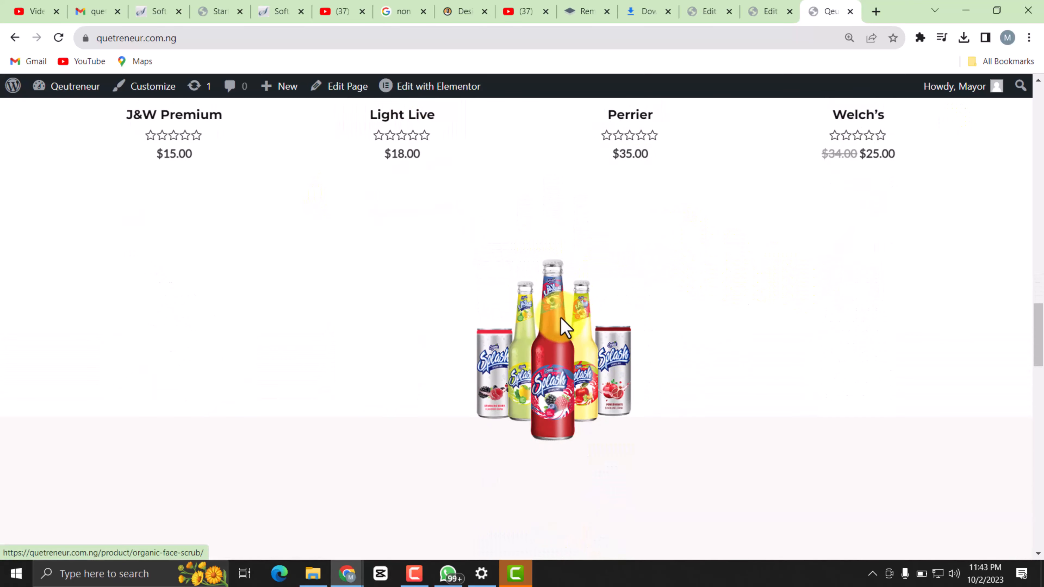
scroll(561, 318, down, 10)
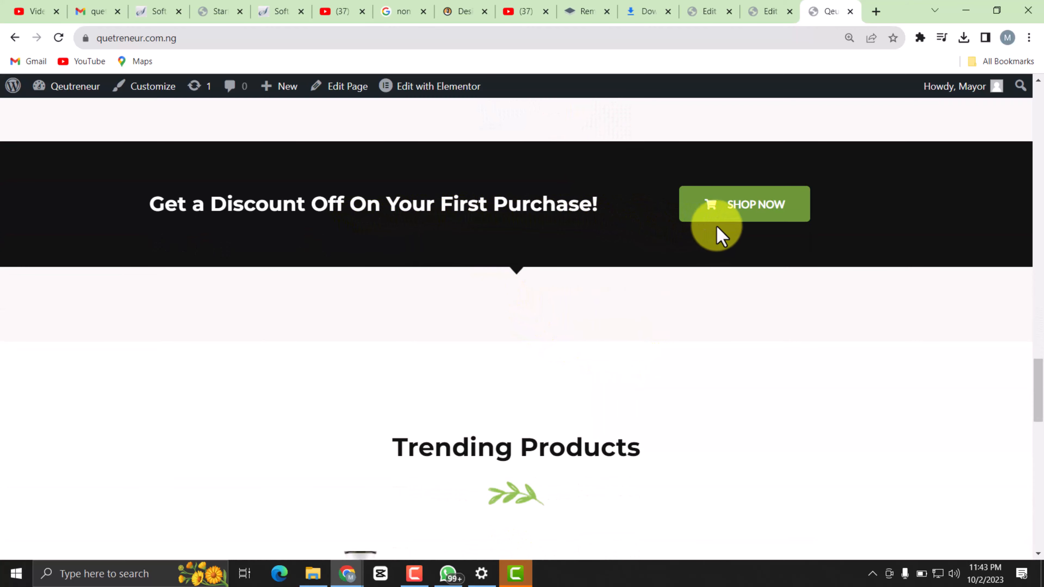
scroll(576, 380, down, 5)
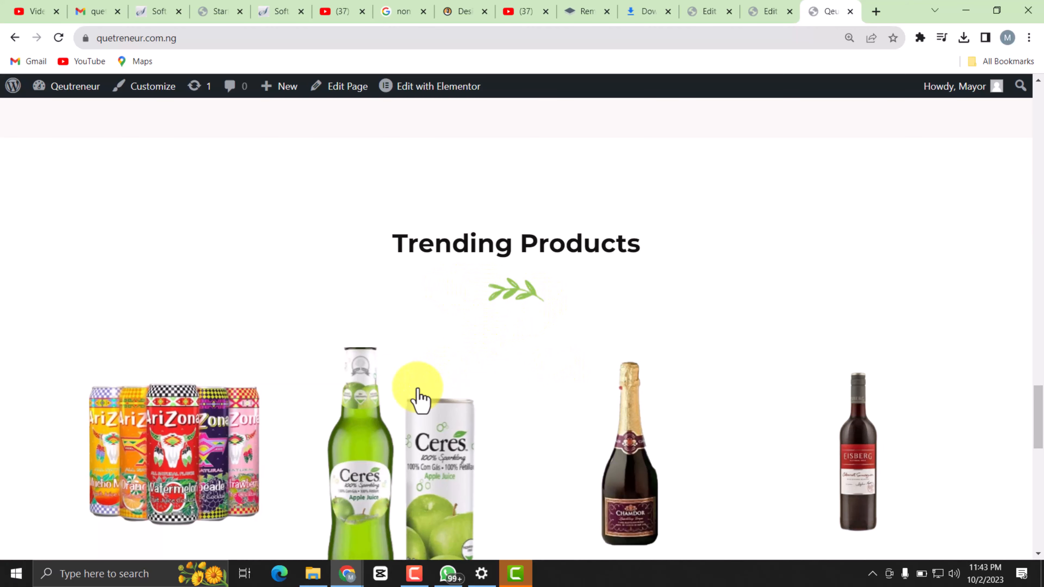
scroll(518, 329, down, 13)
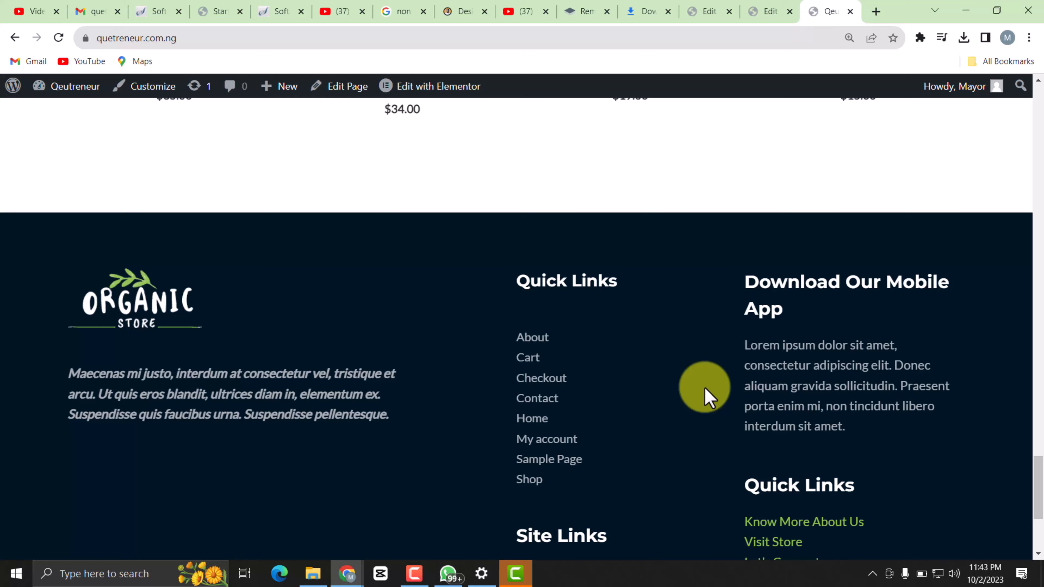
scroll(575, 376, up, 4)
scroll(762, 357, up, 20)
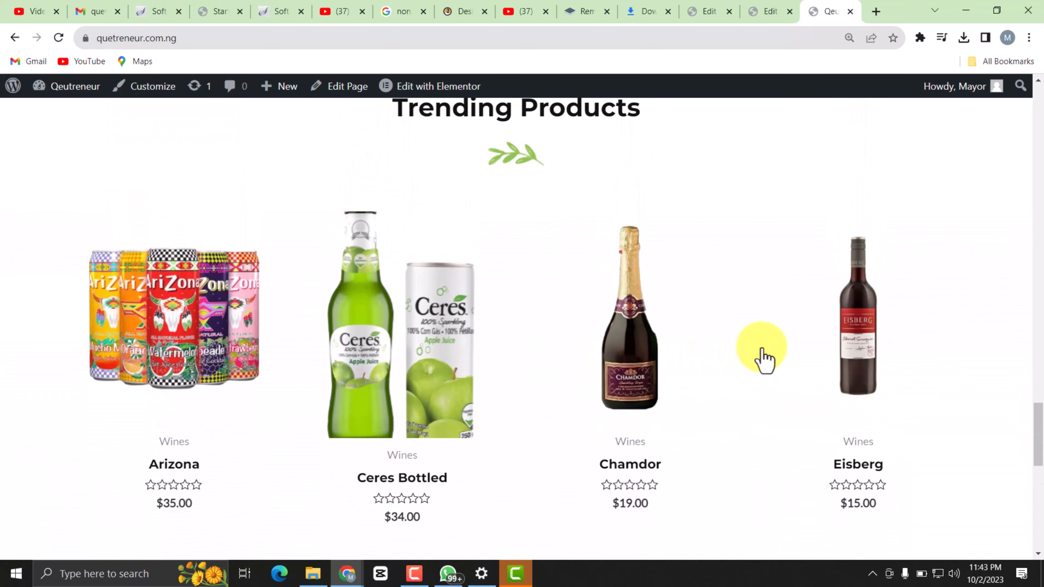
Open the Footer Builder in the site customizer and bring the footer's logo and link columns into the preview.
scroll(783, 352, up, 10)
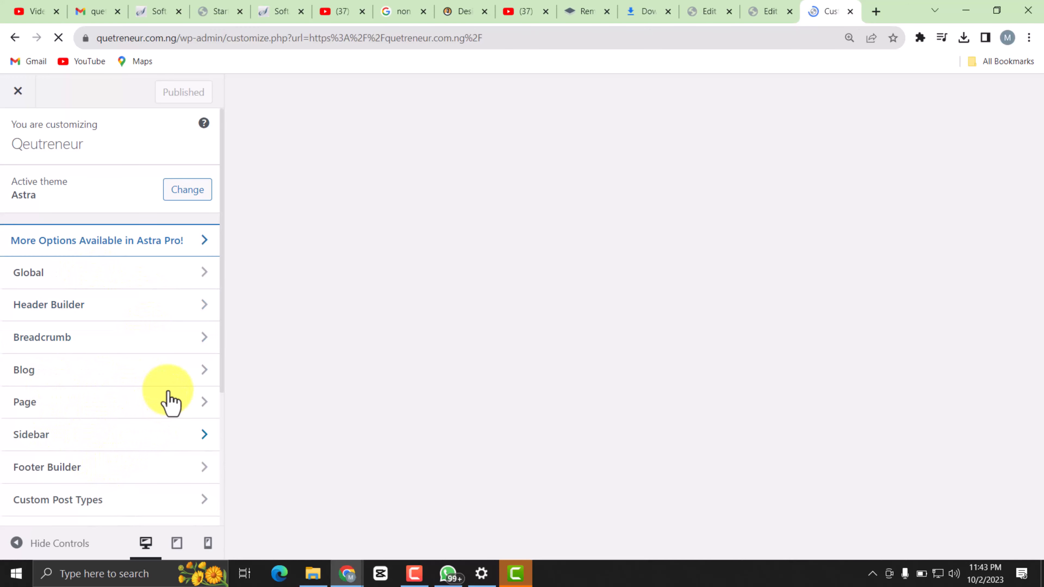
scroll(94, 481, down, 3)
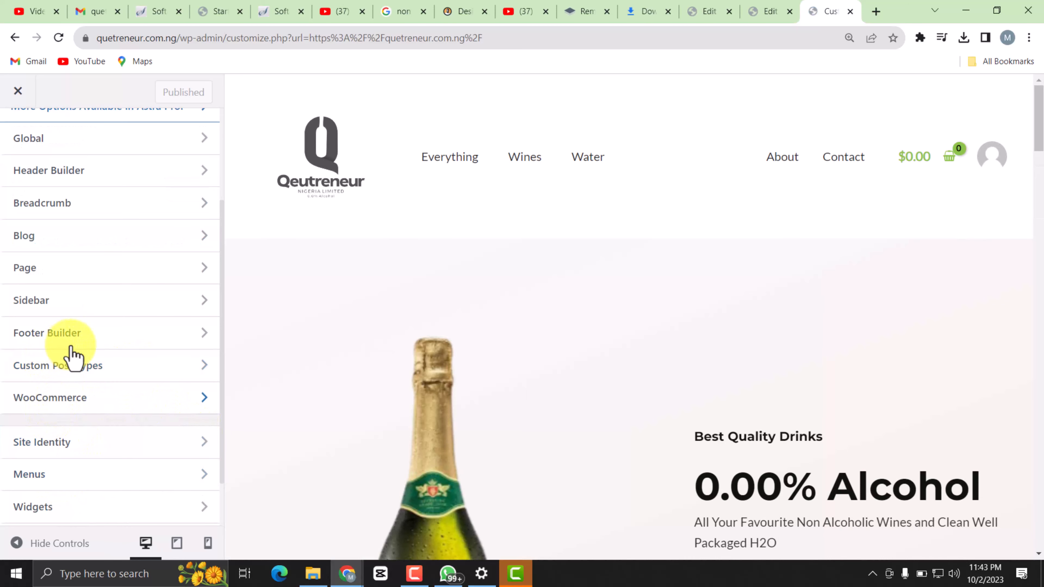
click(119, 345)
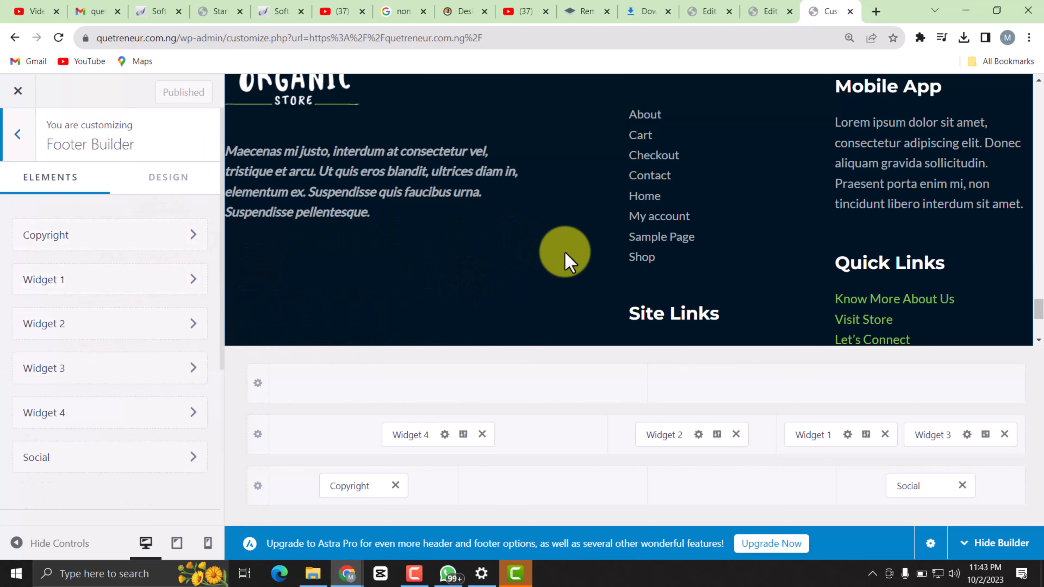
scroll(493, 259, up, 3)
scroll(537, 247, down, 2)
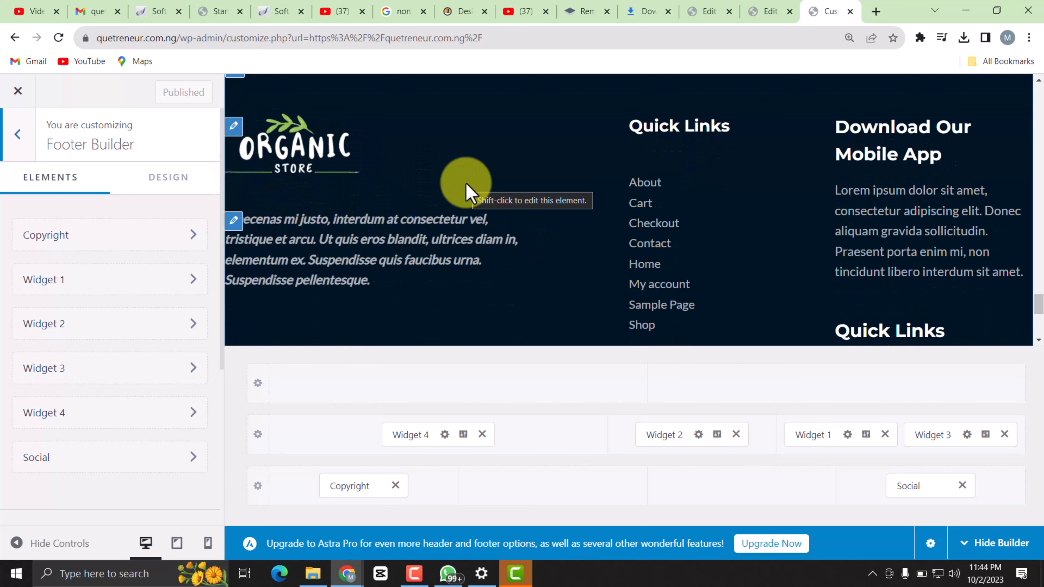
click(290, 150)
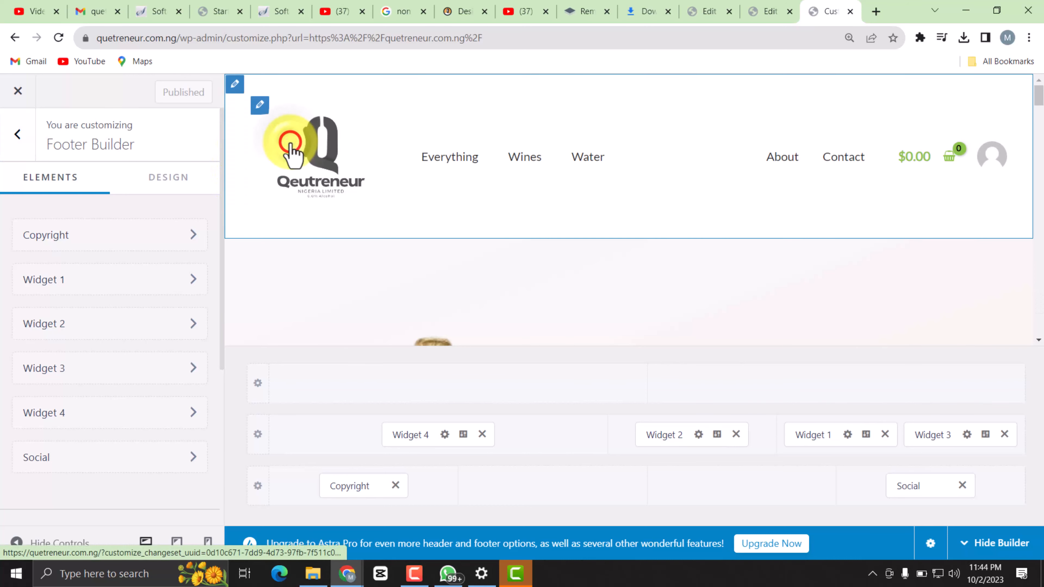
scroll(353, 263, down, 6)
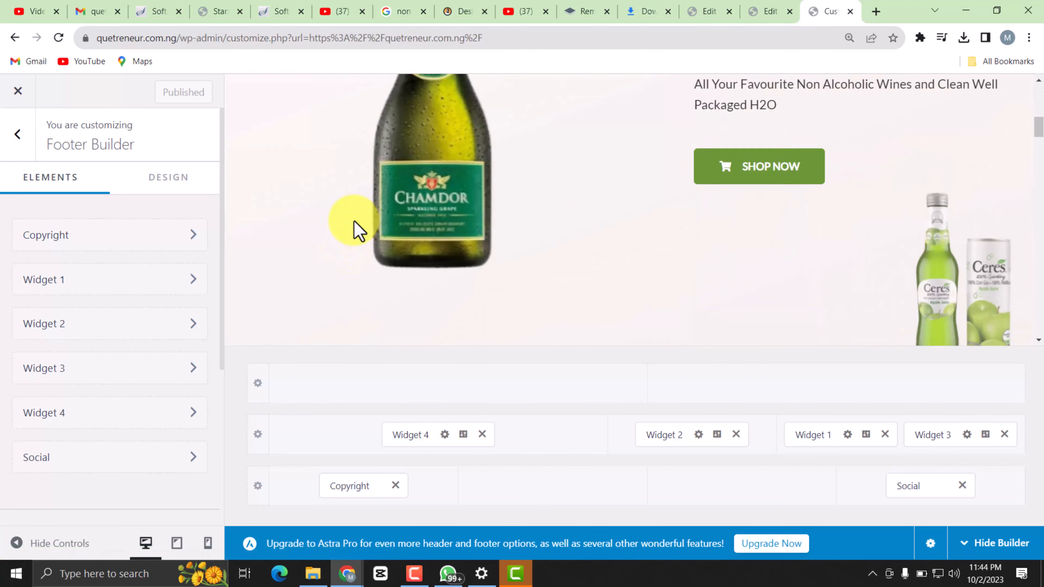
scroll(349, 233, down, 10)
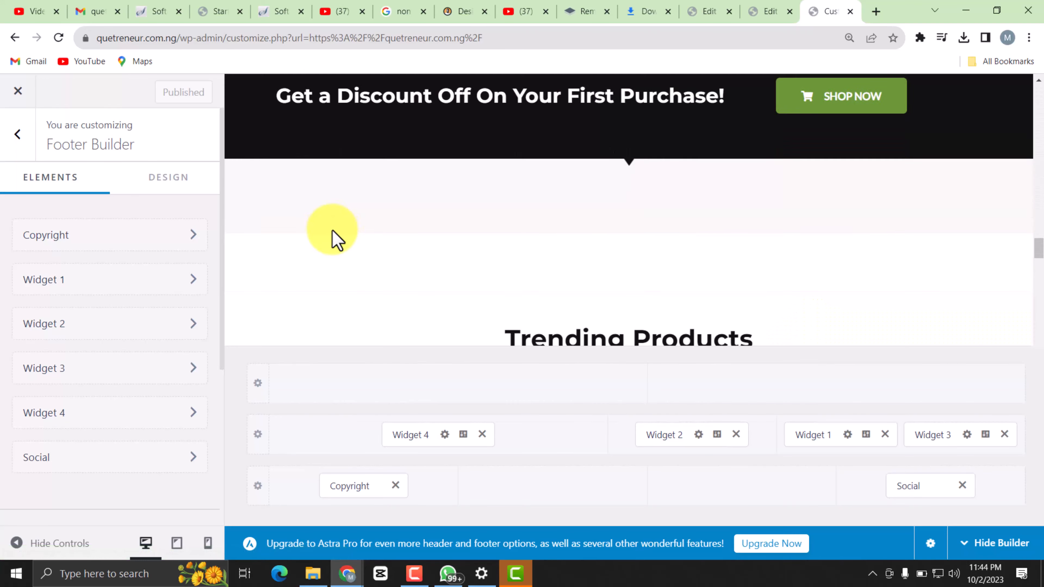
scroll(328, 230, down, 12)
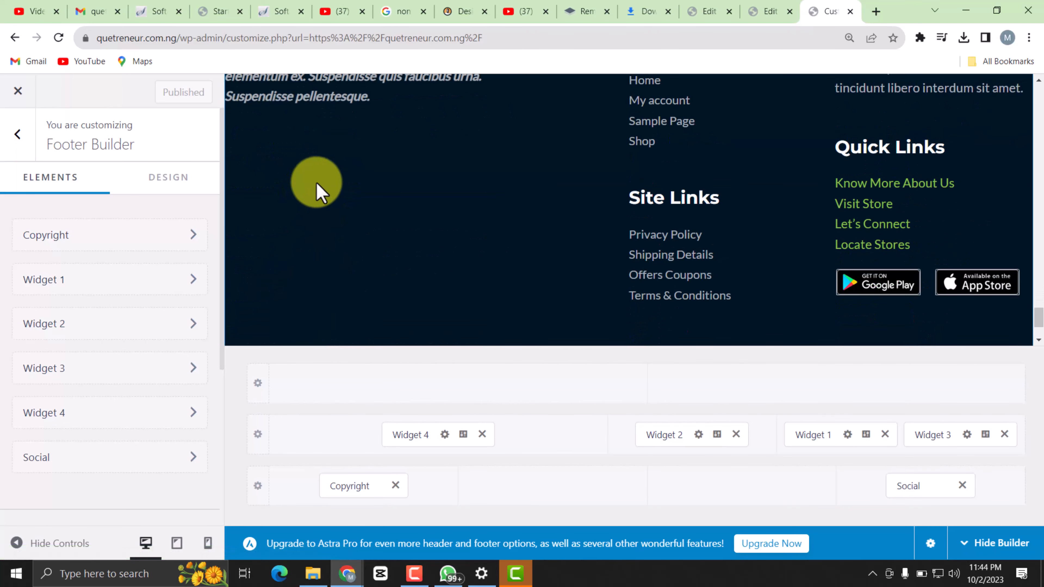
scroll(321, 194, up, 5)
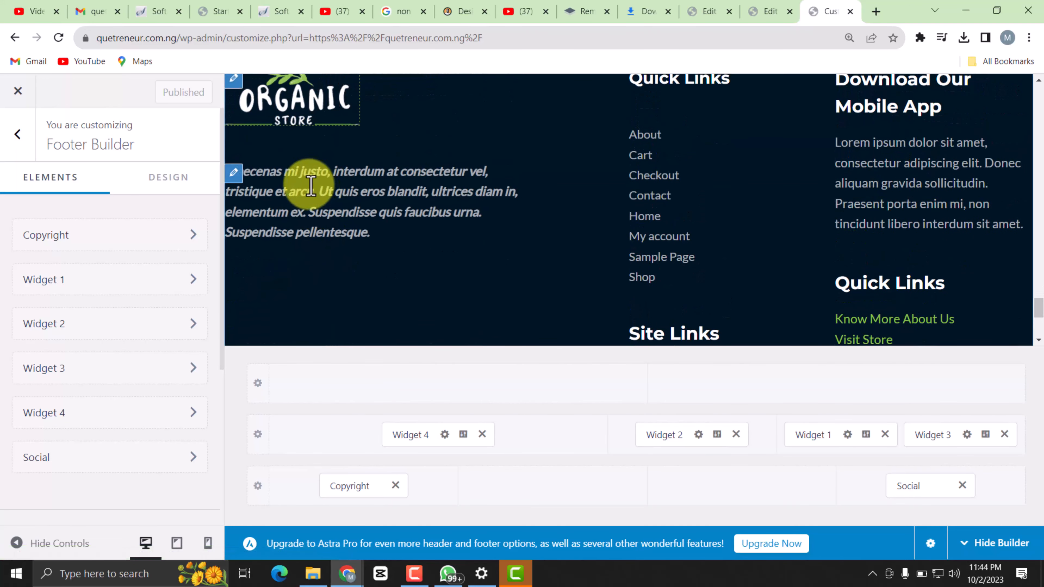
Open the footer logo's Widget 4 for editing and dismiss the block widgets introduction.
click(228, 145)
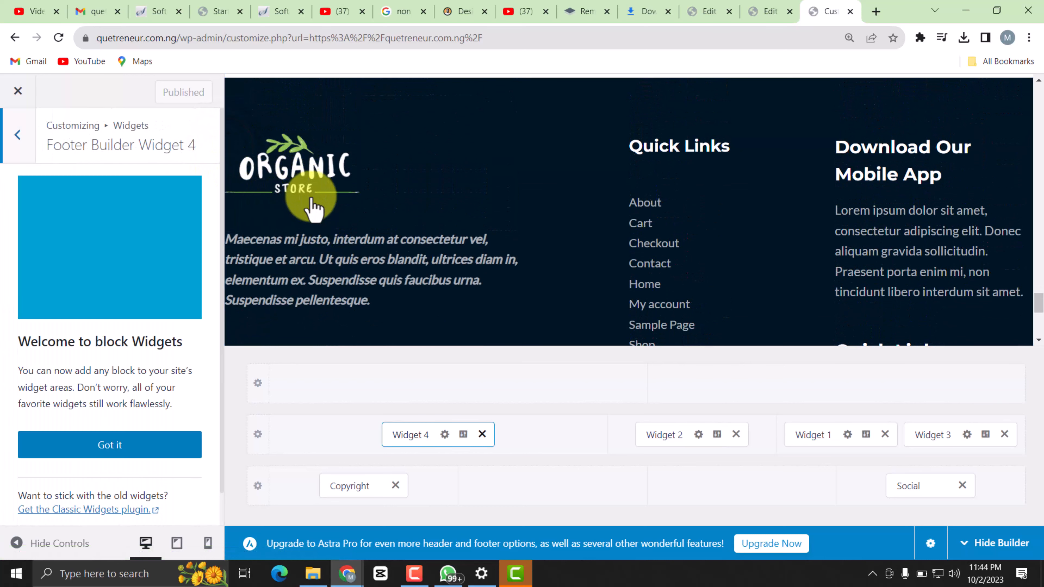
scroll(142, 304, down, 2)
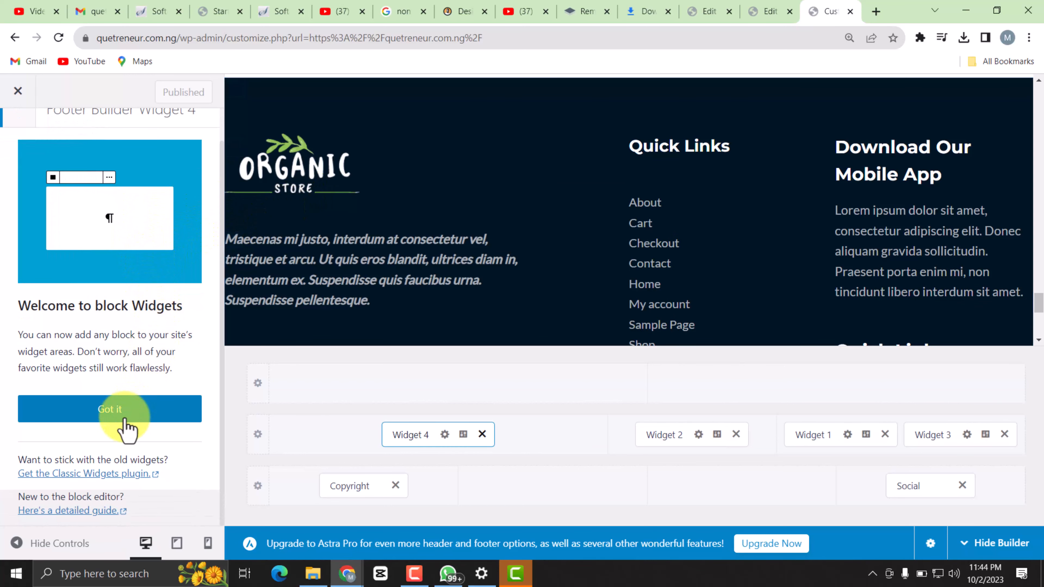
scroll(143, 296, up, 2)
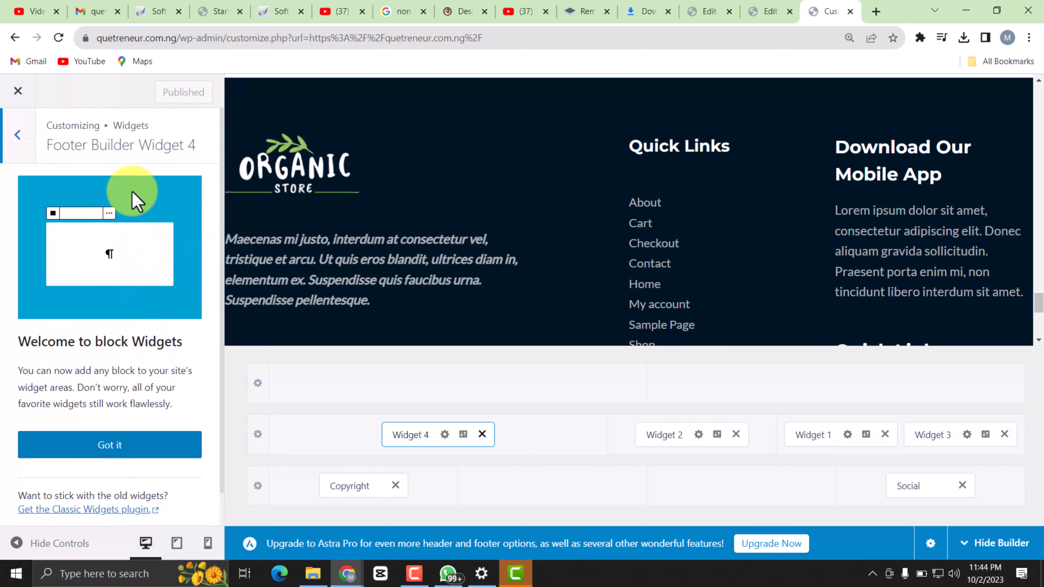
click(142, 446)
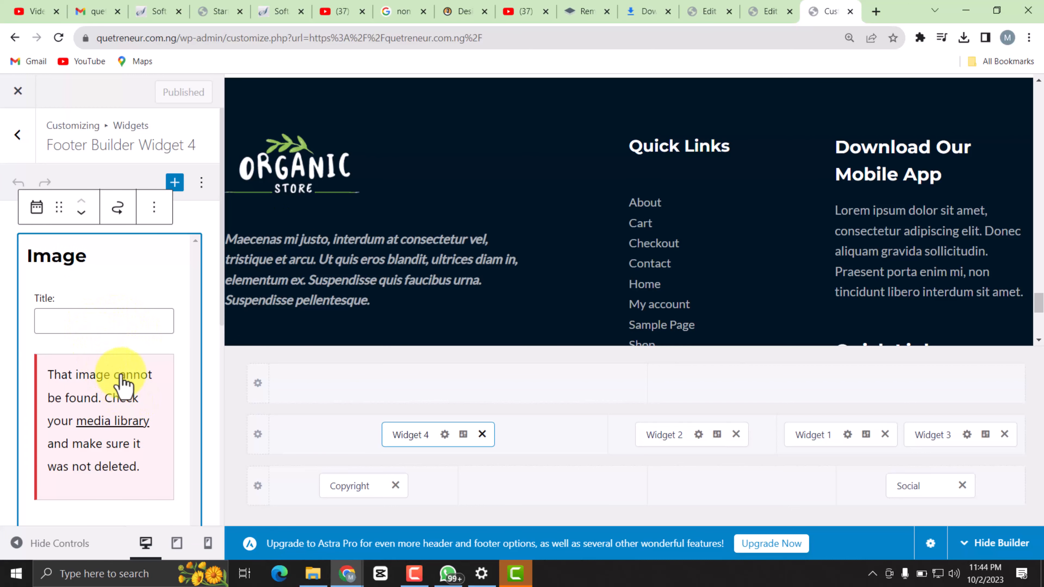
Replace the Organic Store logo in the footer's image widget with Qeutreneur_logo-removebg-preview.png from the media library.
scroll(123, 378, down, 2)
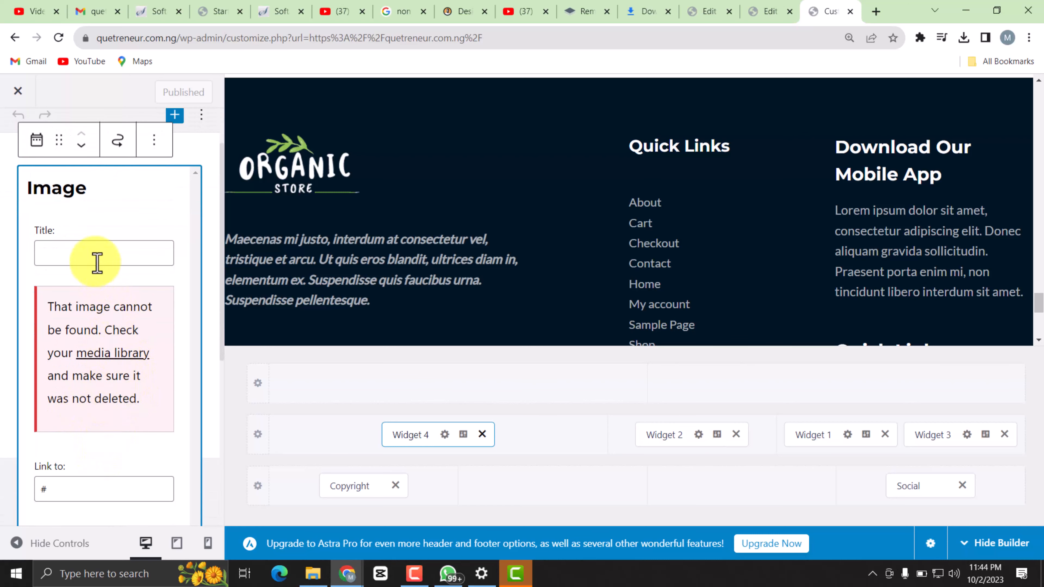
click(126, 355)
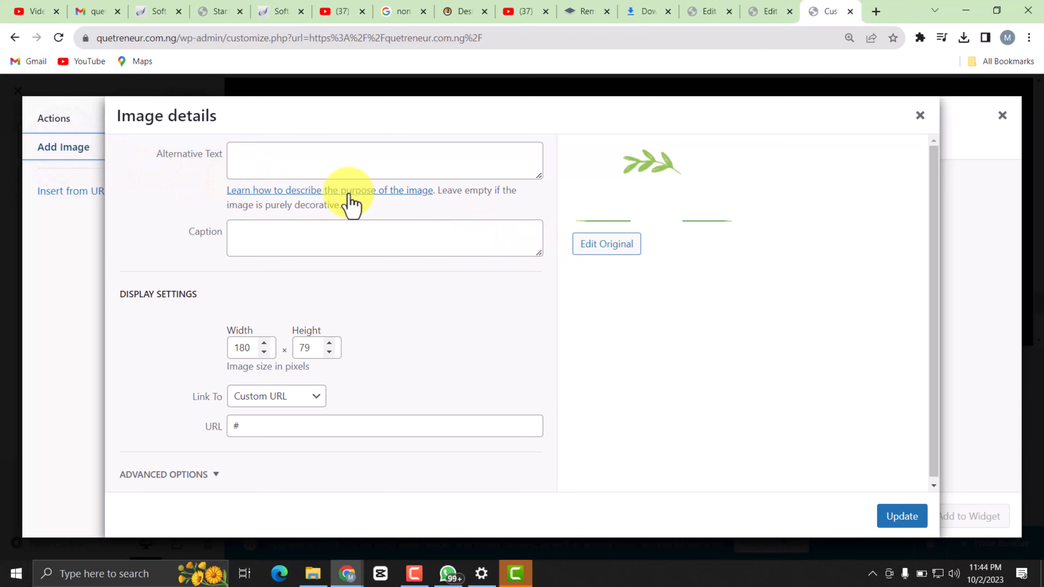
click(918, 116)
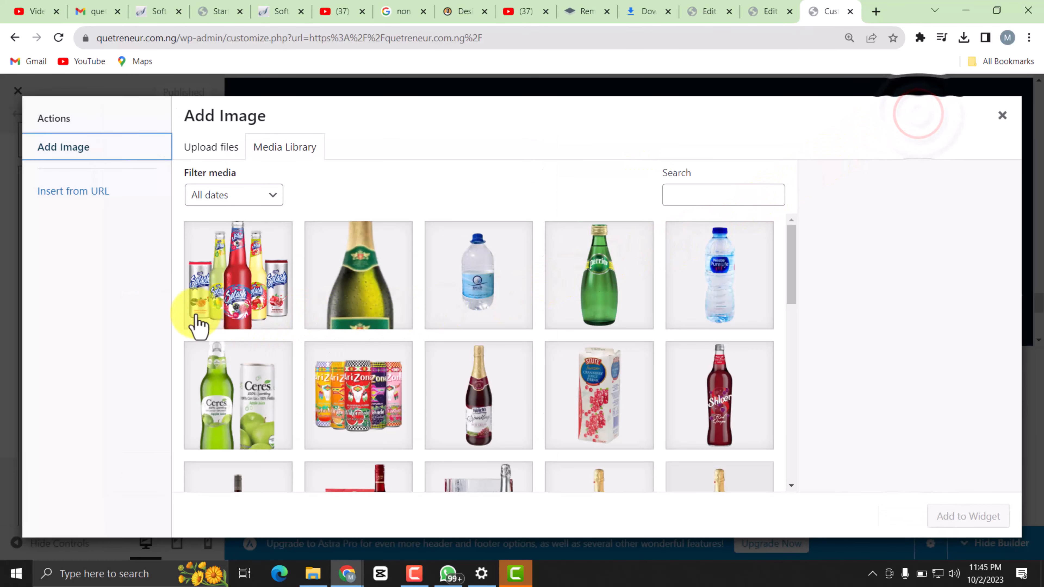
scroll(279, 370, down, 3)
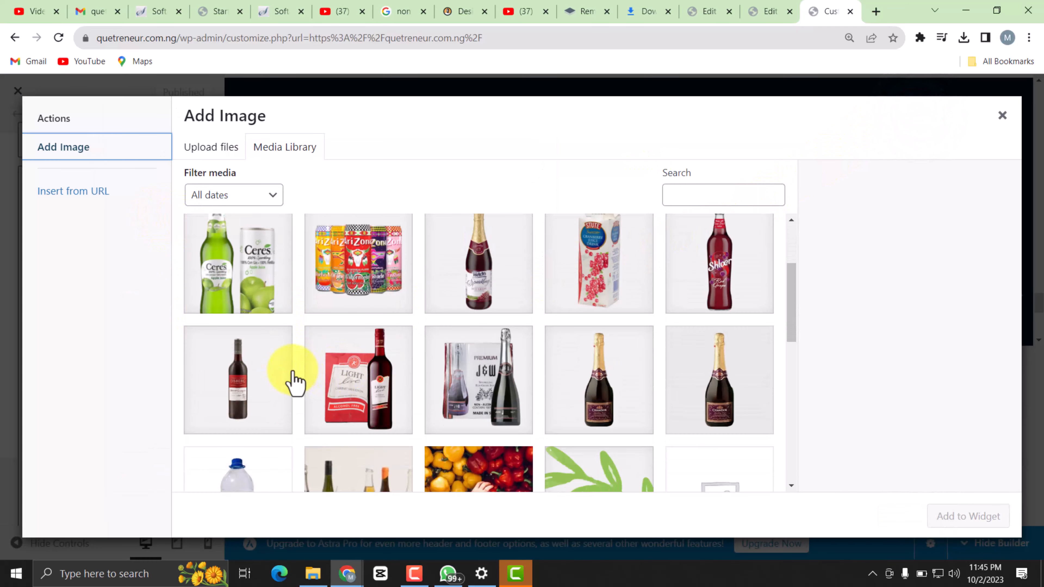
scroll(382, 366, up, 3)
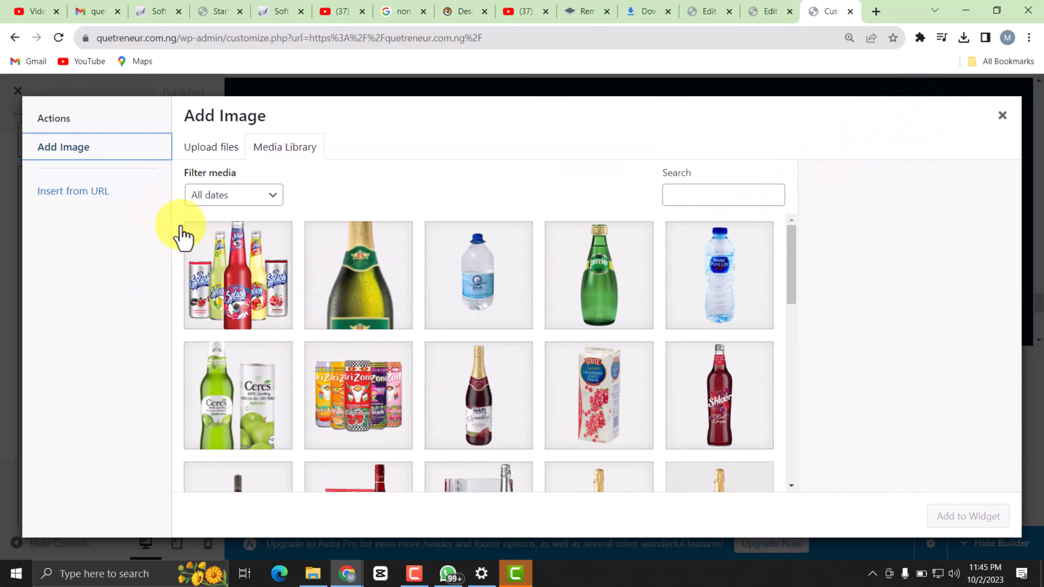
scroll(433, 357, down, 10)
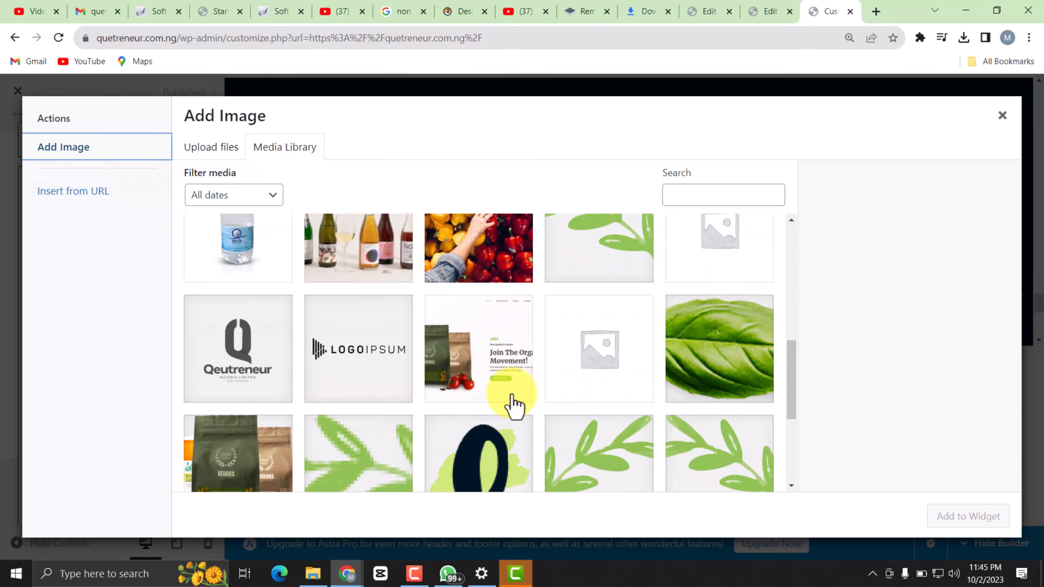
scroll(327, 381, down, 3)
click(250, 255)
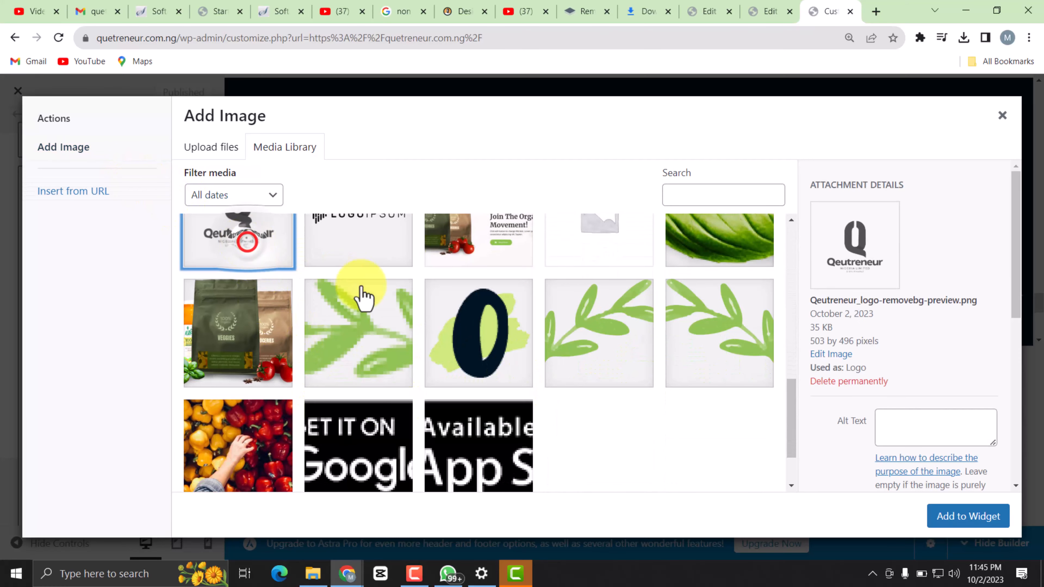
click(939, 517)
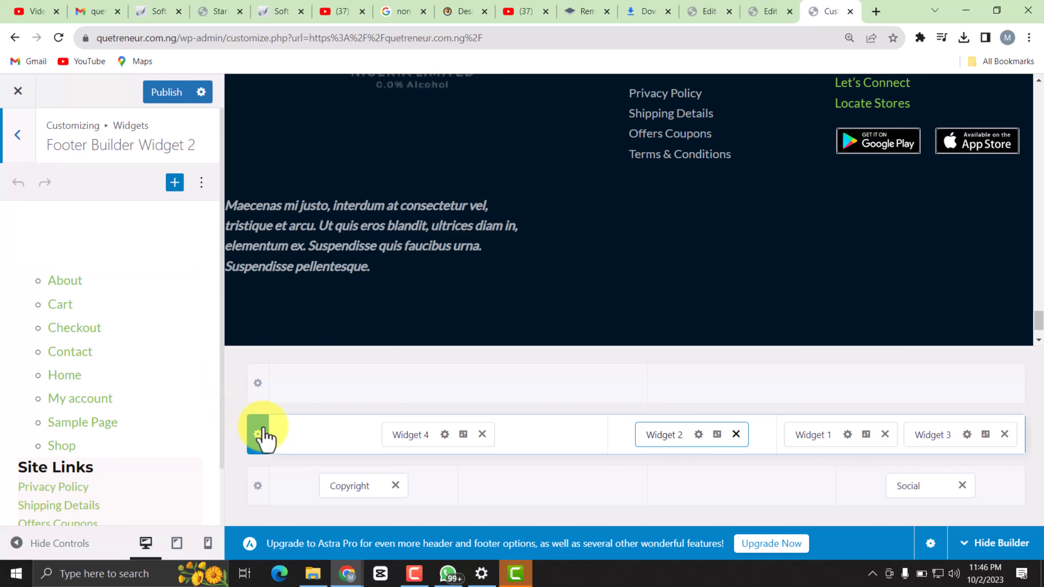
Remove Widget 2 with the site links, Widget 1 with the mobile app text and Widget 3 with the store badges from the footer grid.
click(735, 434)
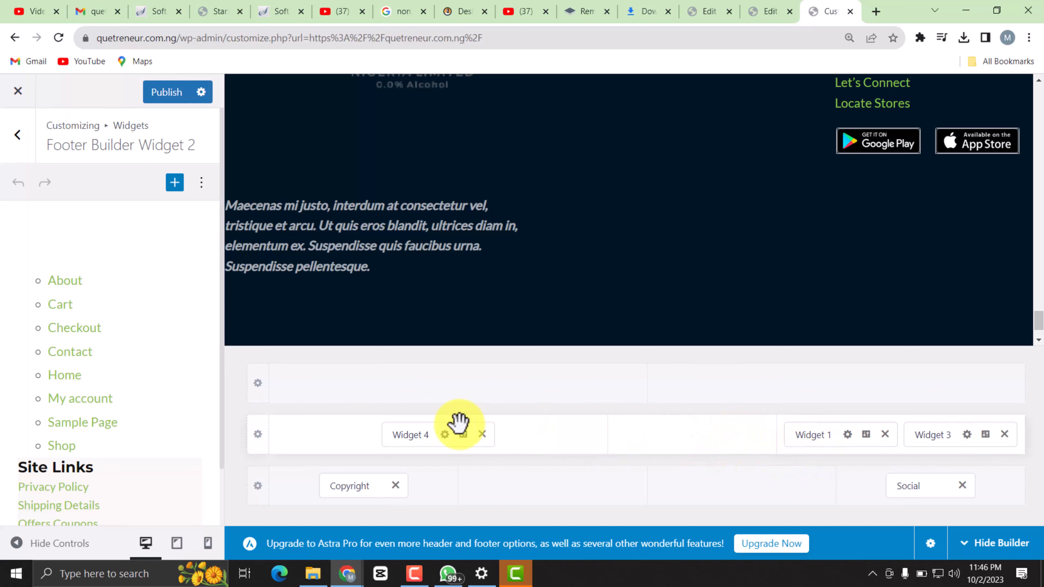
click(819, 432)
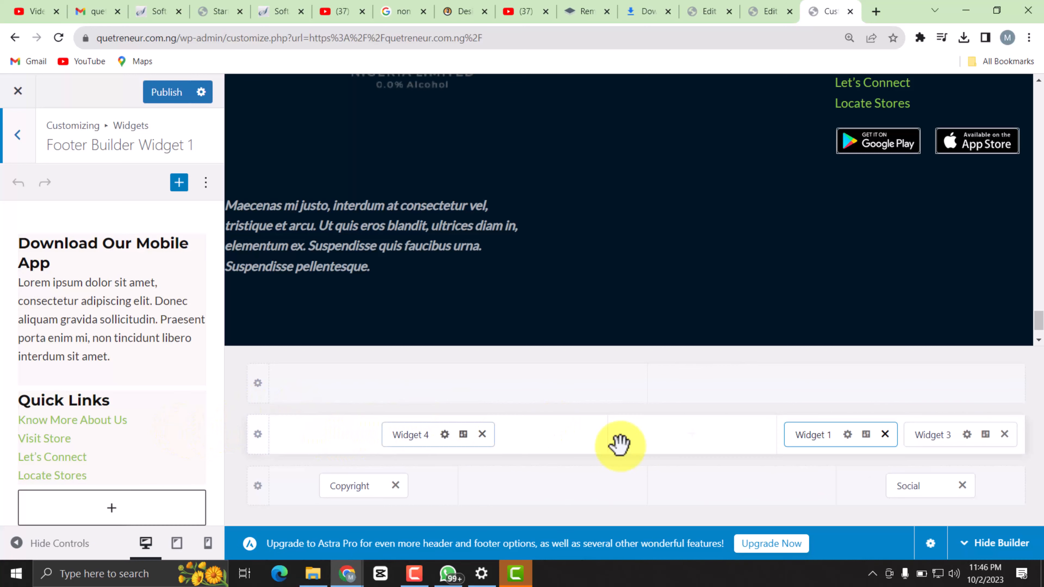
click(887, 434)
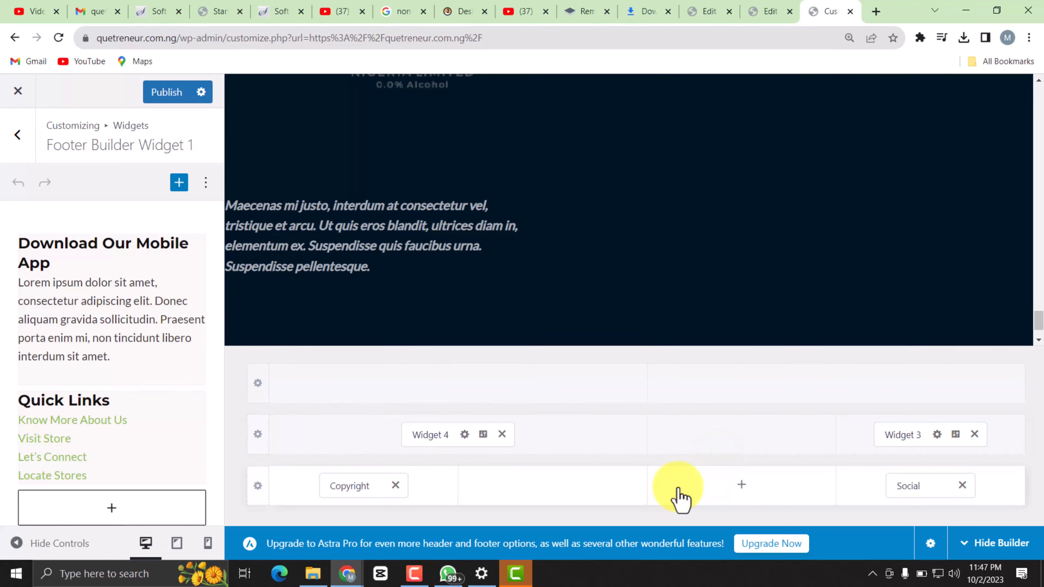
click(904, 437)
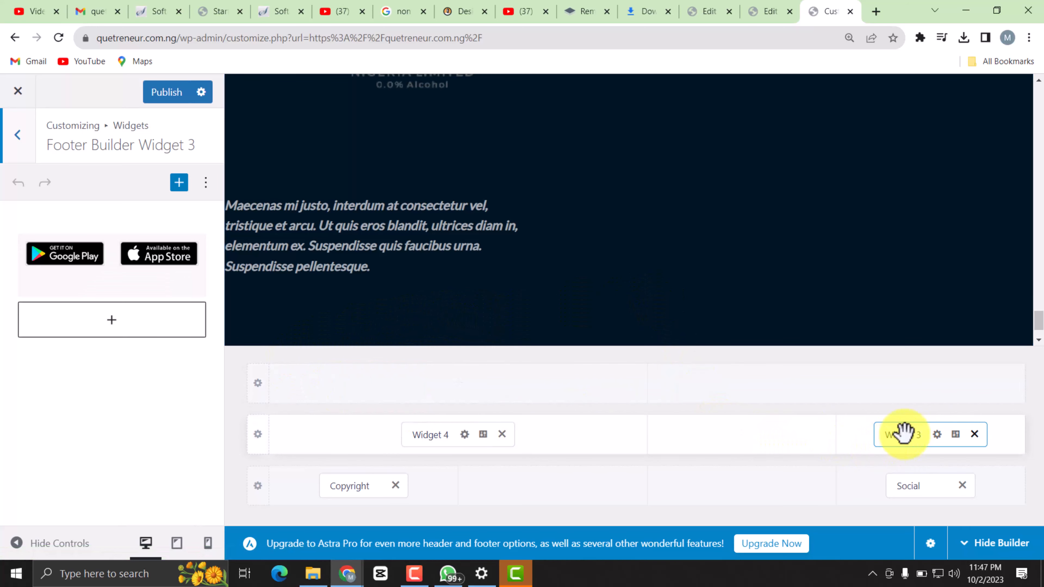
click(974, 434)
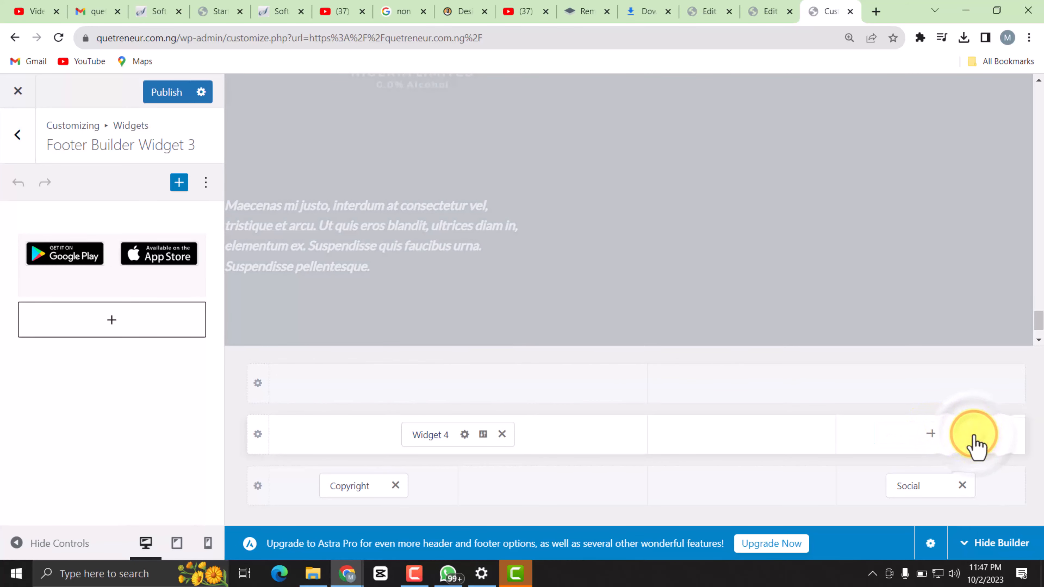
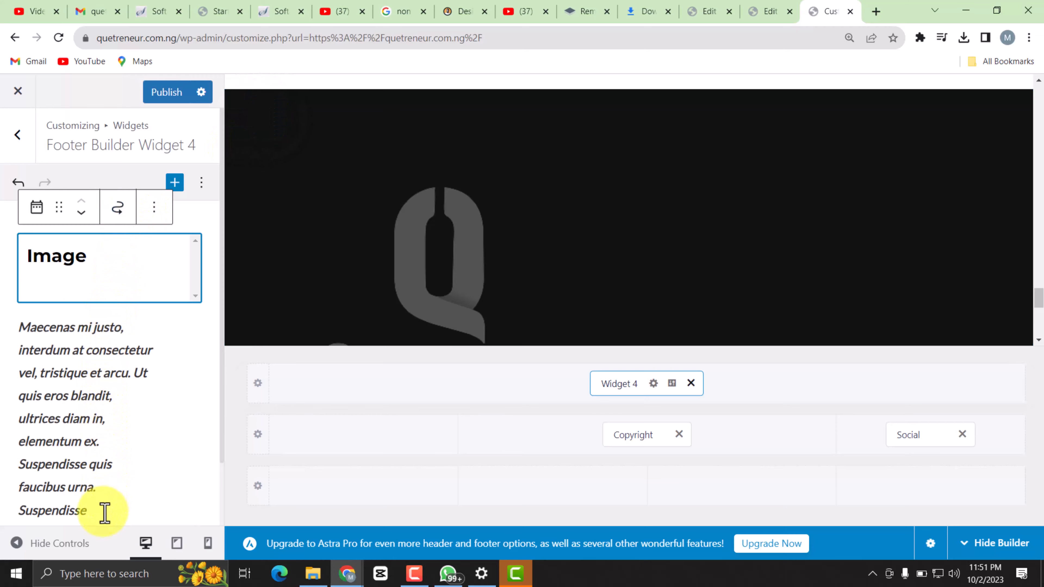
Delete the placeholder text paragraph beneath the logo image in Footer Builder Widget 4.
scroll(100, 514, down, 3)
scroll(99, 514, down, 6)
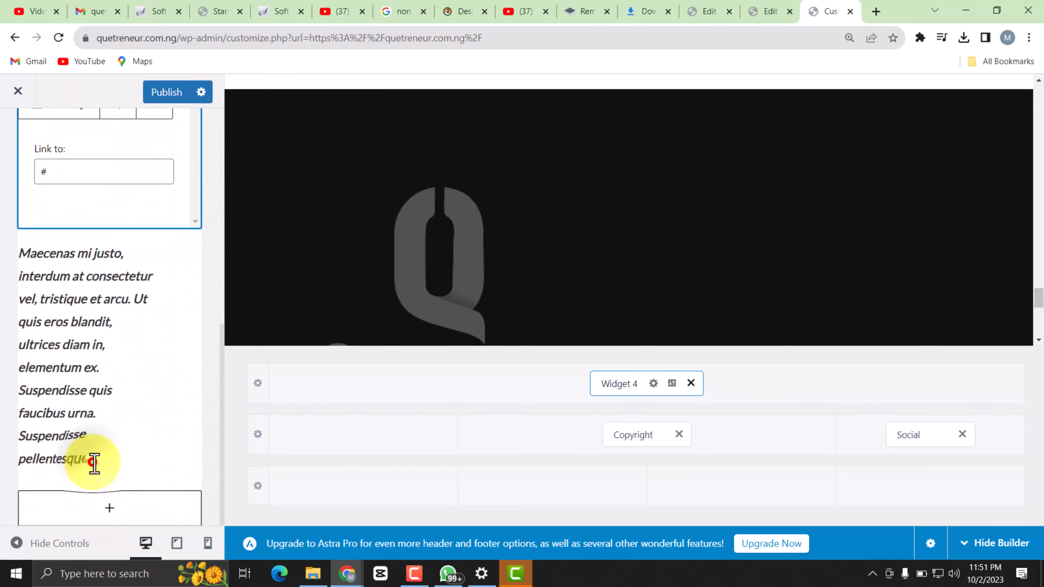
click(94, 464)
key(BackSpace)
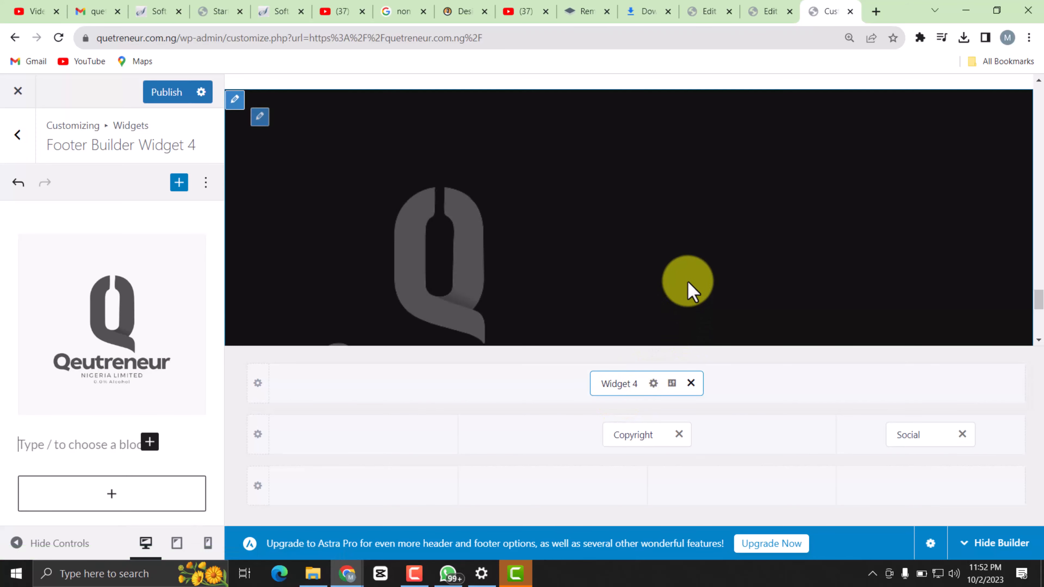
Set the Above Footer row to 3 columns and move Copyright into its second column and Social into its third.
click(547, 394)
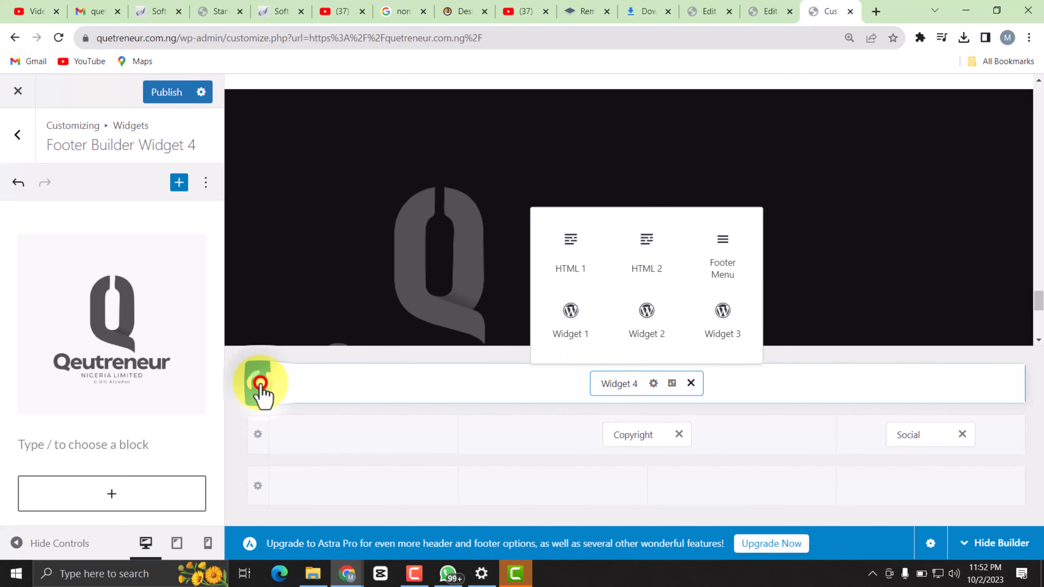
click(259, 387)
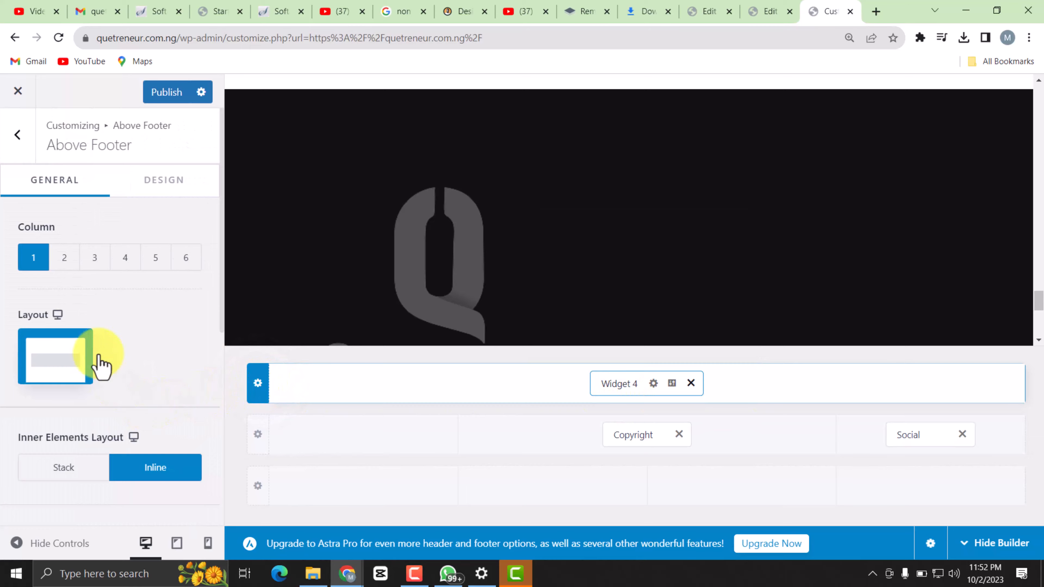
click(93, 259)
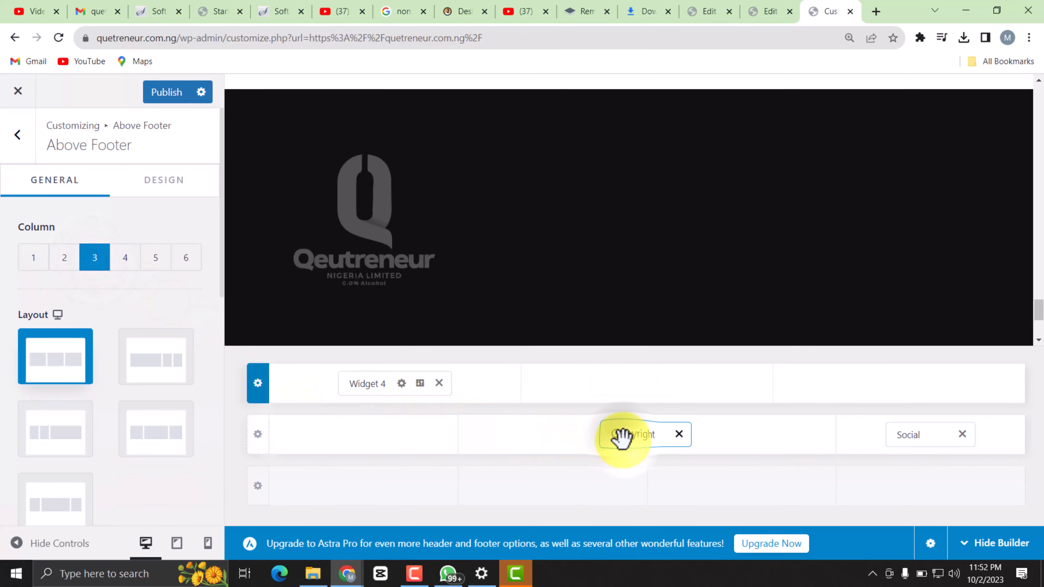
drag(620, 436, 620, 397)
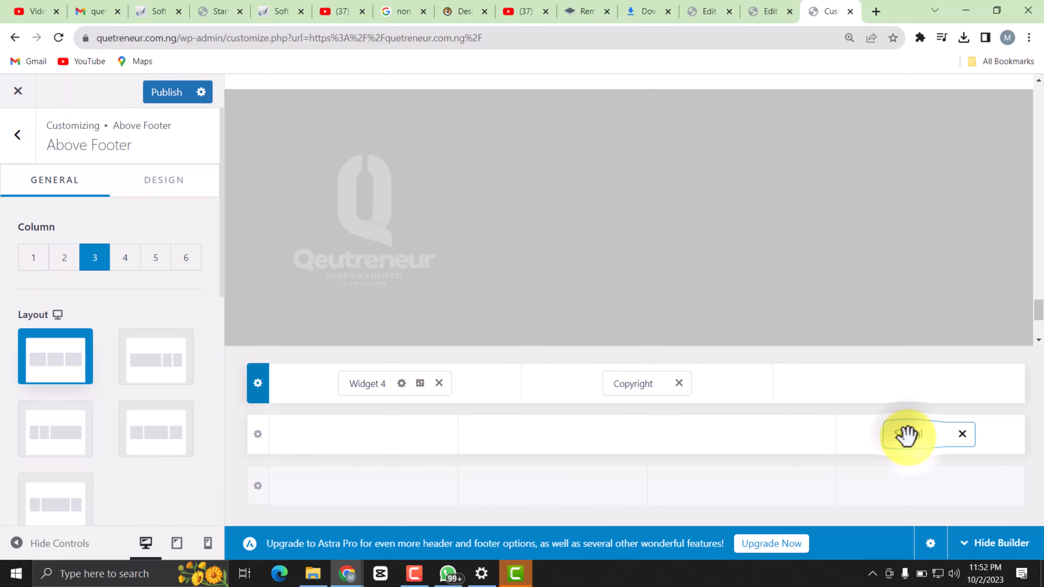
drag(906, 435, 905, 402)
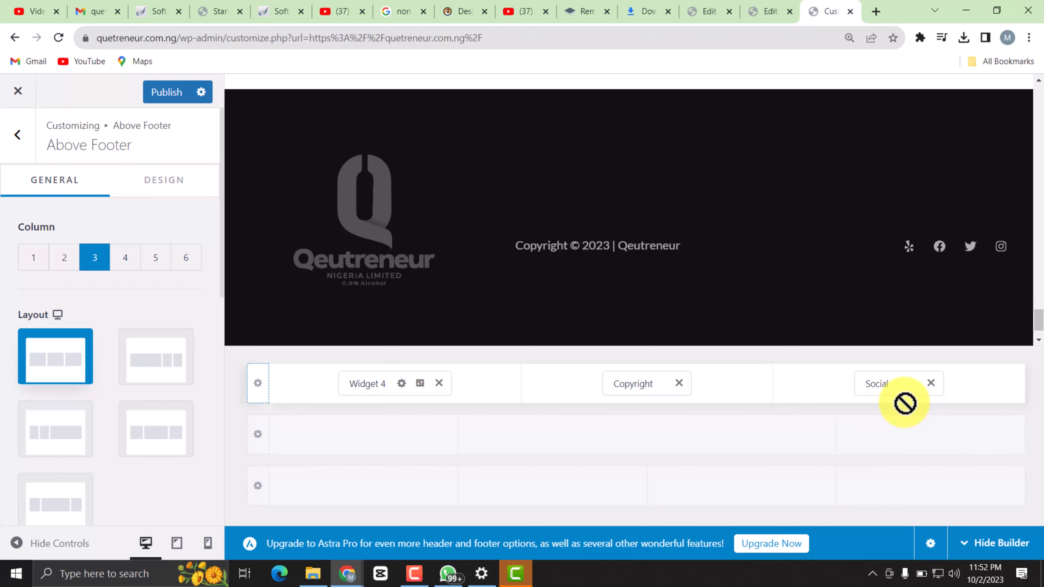
click(904, 423)
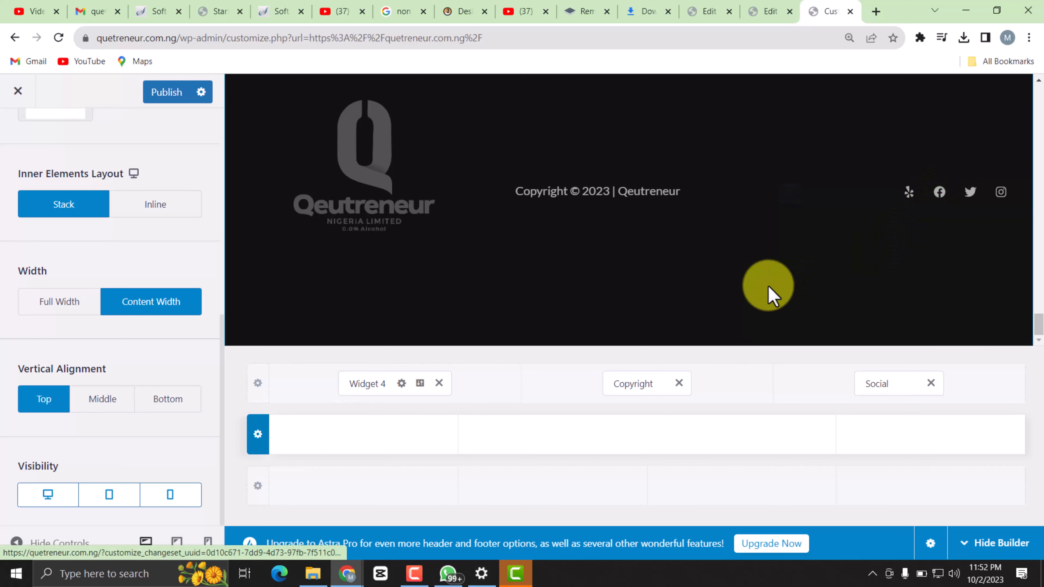
Follow the footer's Facebook icon link, review the footer on the page that opens, and return to the customizer.
click(940, 202)
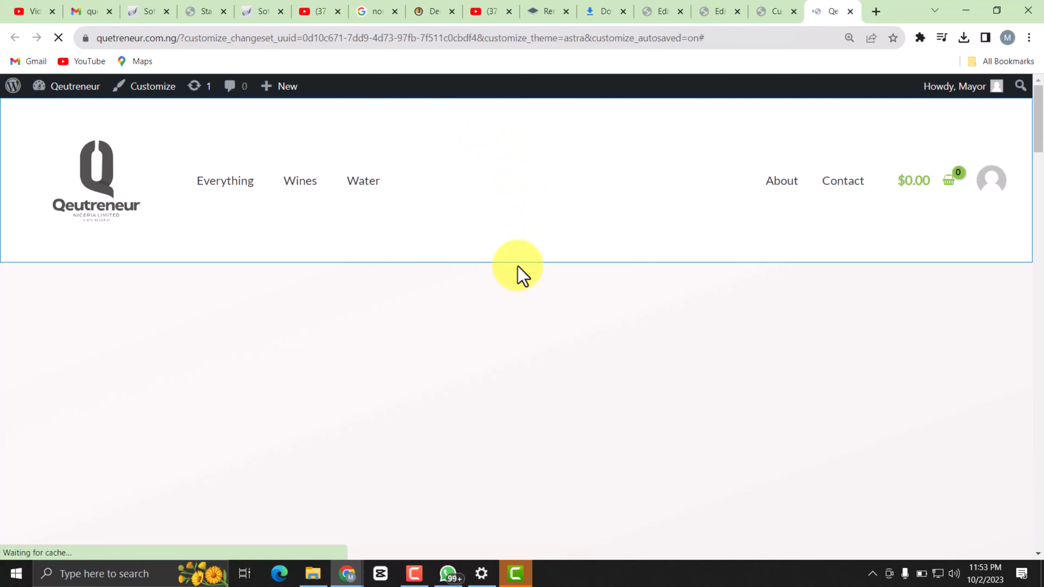
scroll(592, 380, down, 10)
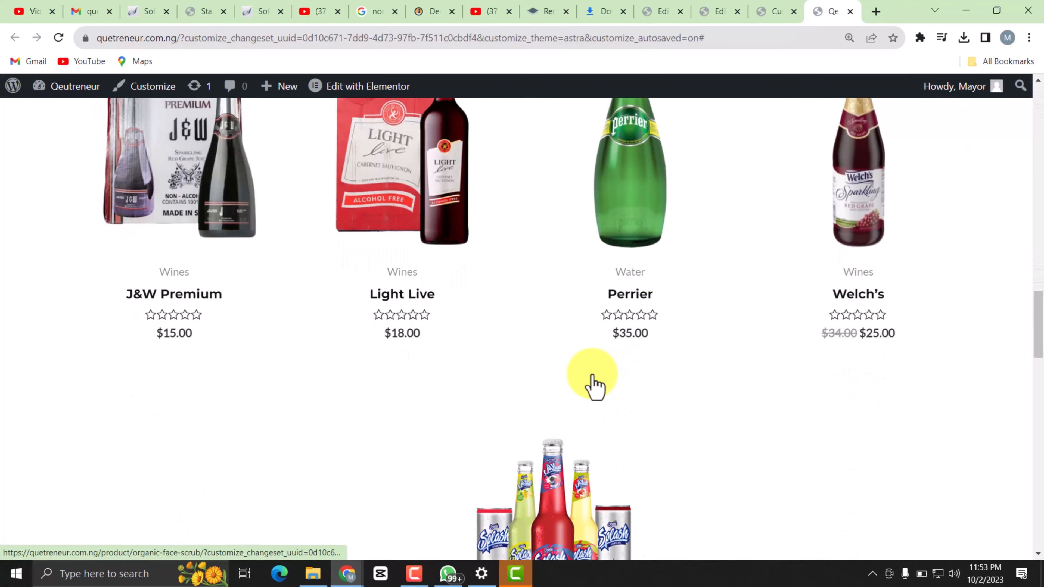
scroll(592, 381, down, 10)
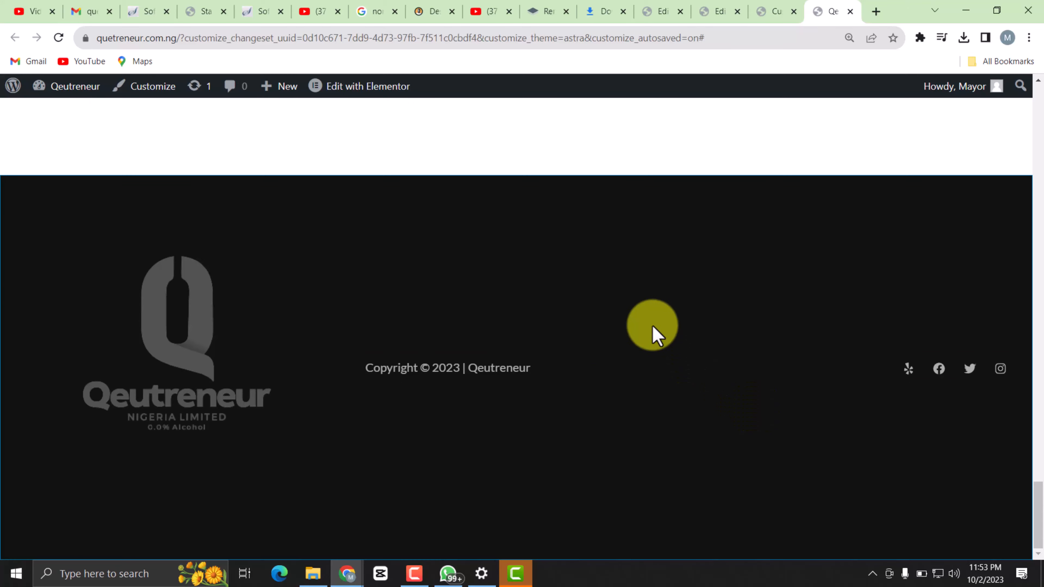
scroll(653, 335, up, 10)
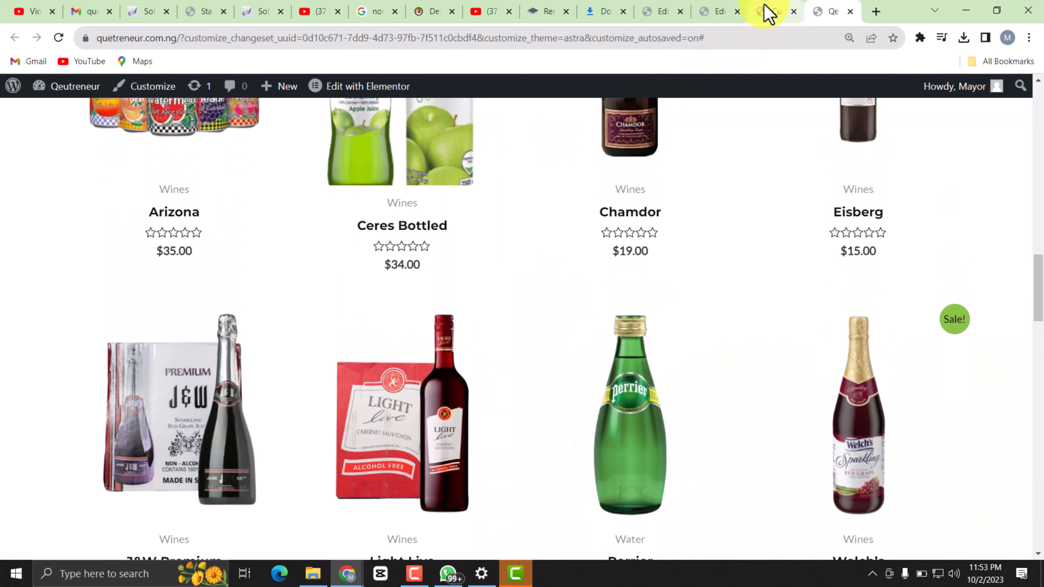
click(767, 11)
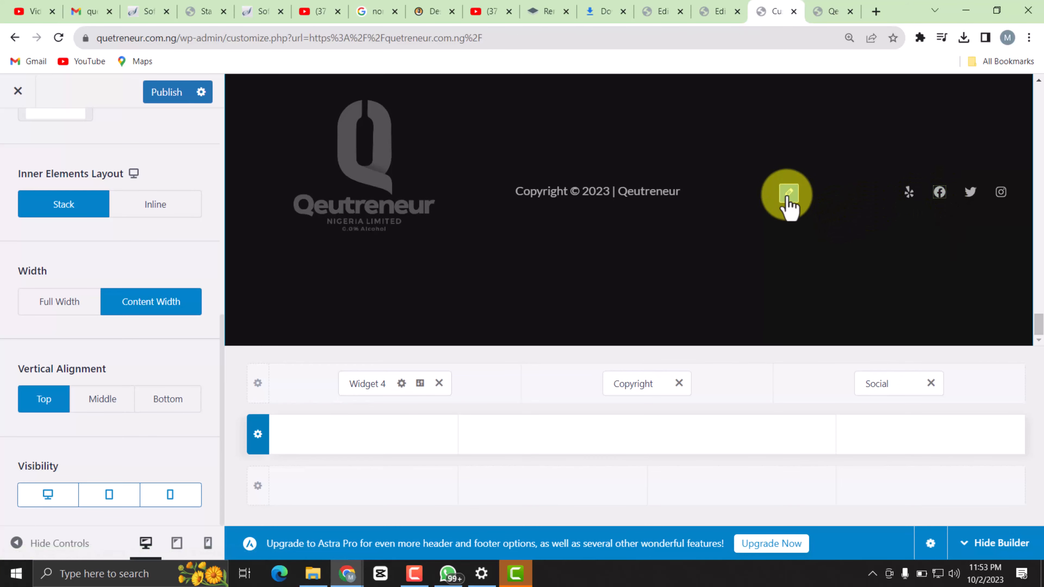
Hide the Yelp icon in the footer's social icons, look over the Facebook entry's settings, and publish the changes.
click(787, 194)
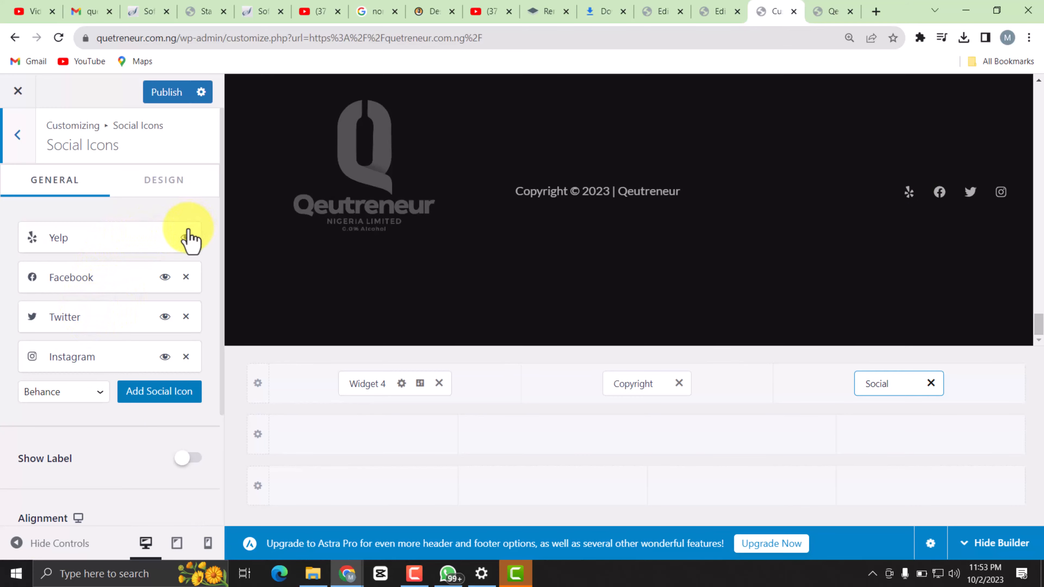
click(185, 236)
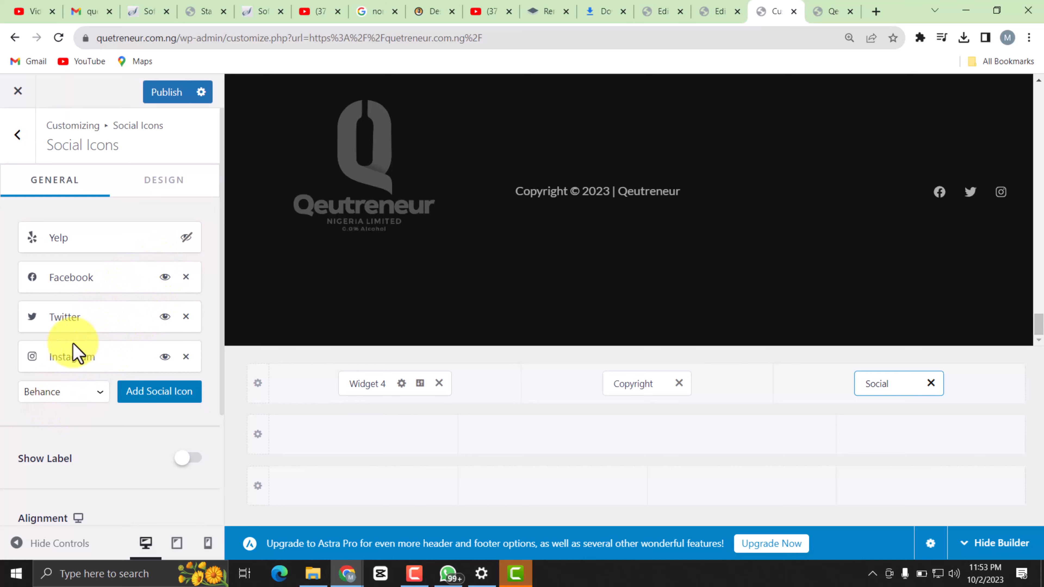
click(76, 280)
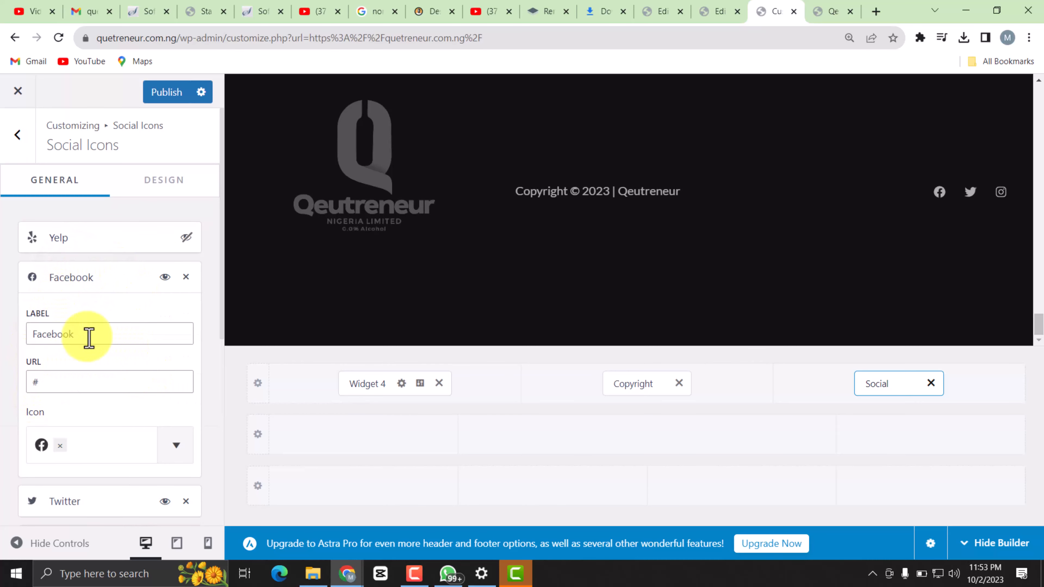
scroll(95, 470, down, 6)
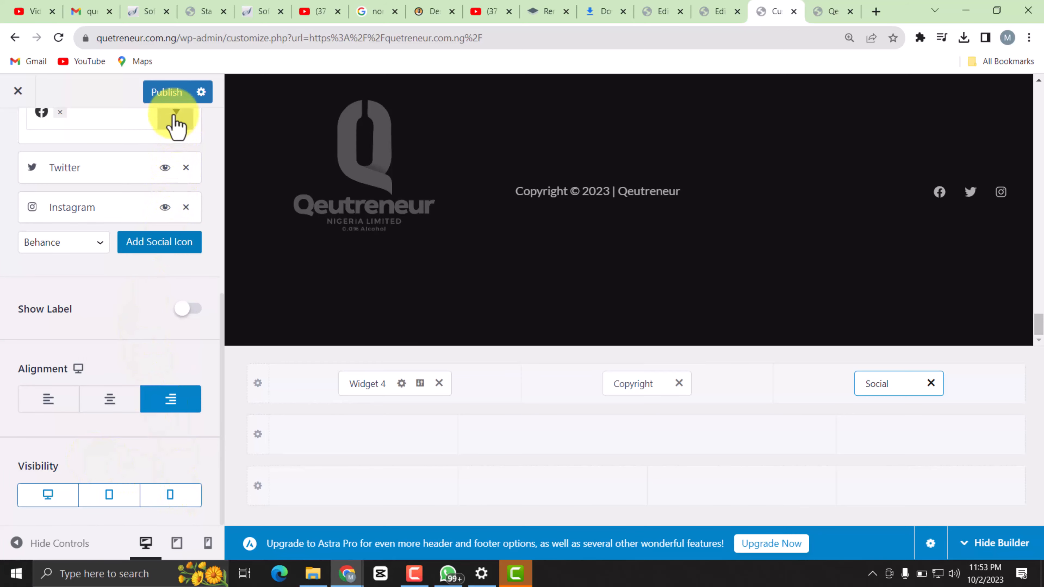
click(169, 95)
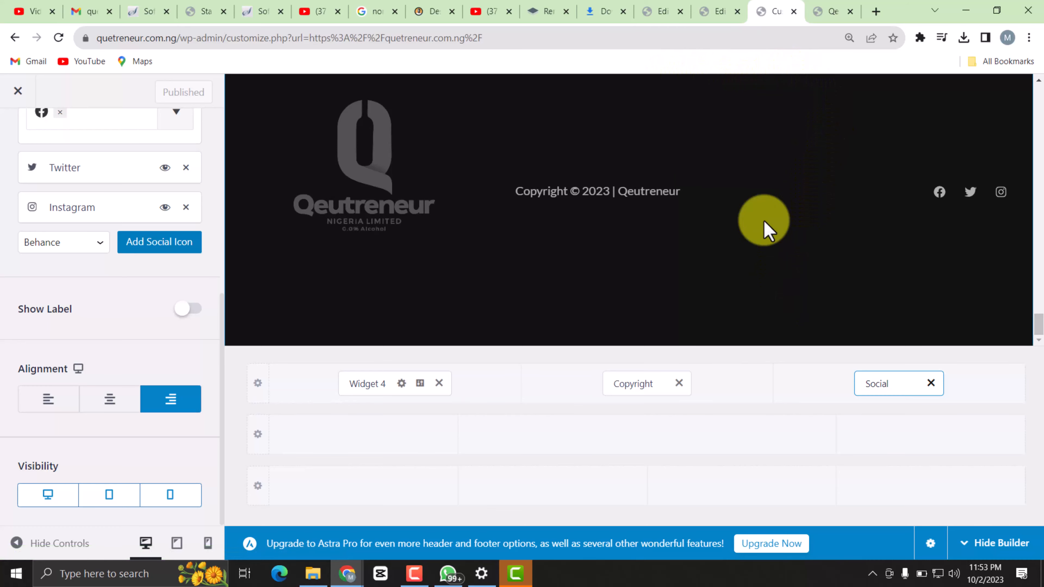
Reload the site's home page and examine its sections, trending products and rebuilt footer.
click(822, 12)
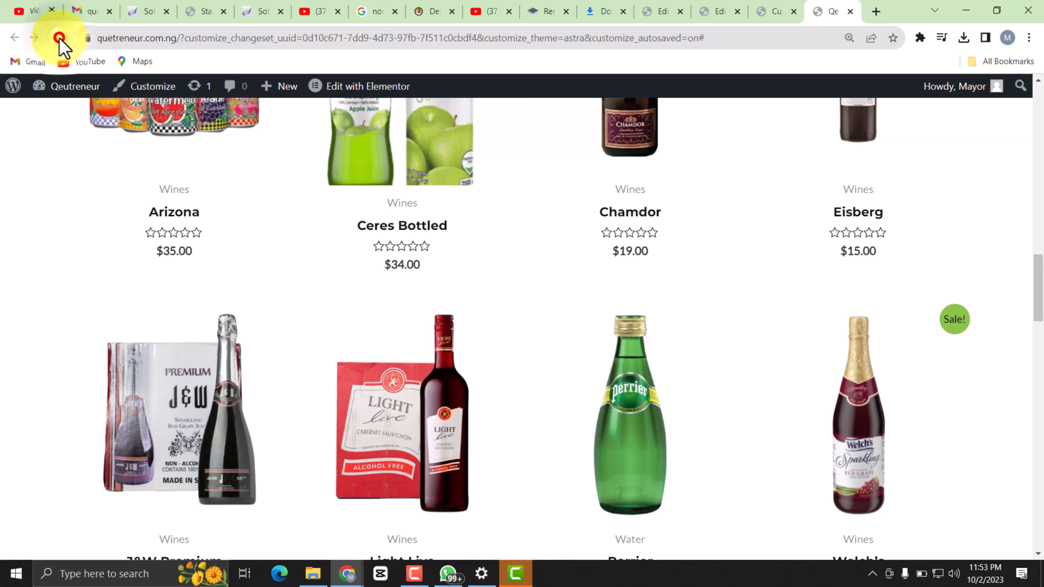
click(60, 38)
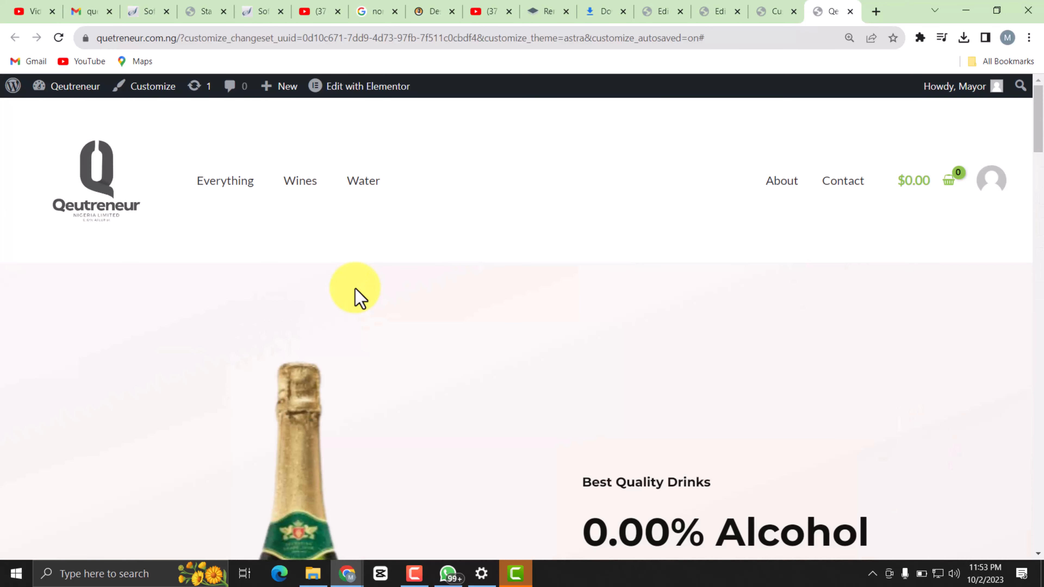
click(93, 176)
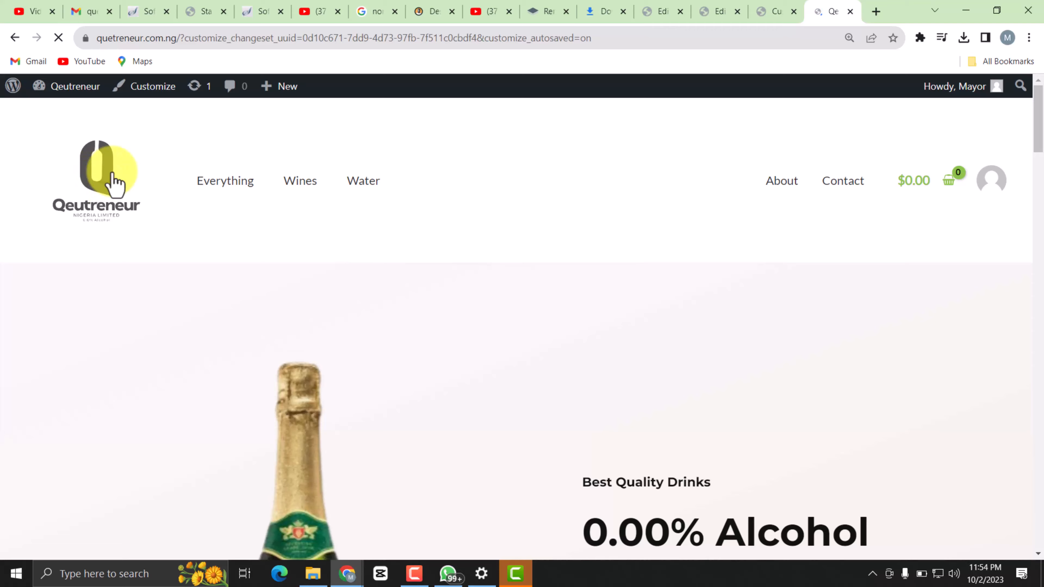
scroll(450, 284, down, 8)
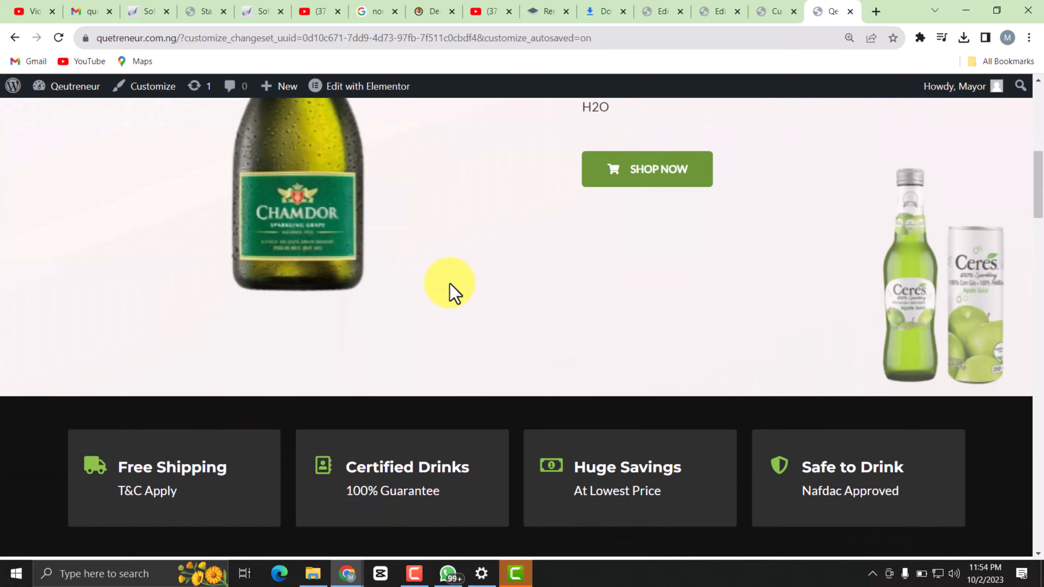
scroll(450, 284, down, 15)
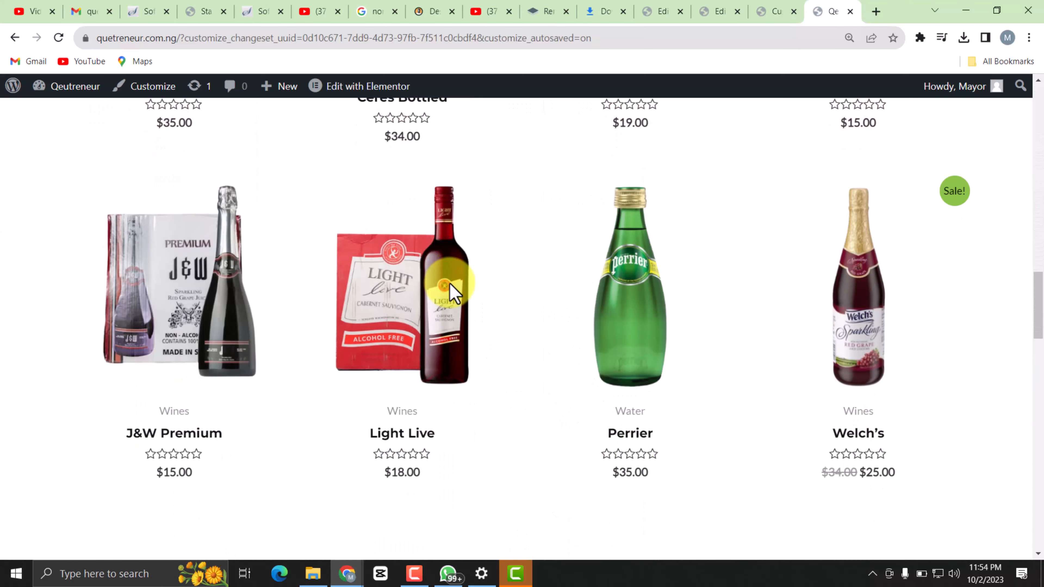
scroll(449, 284, down, 12)
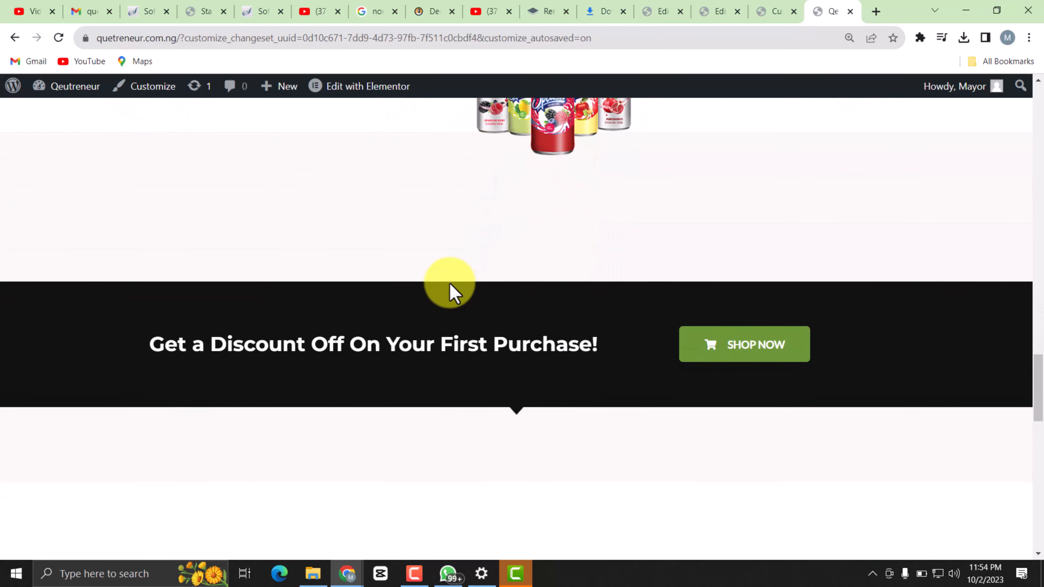
scroll(449, 284, down, 12)
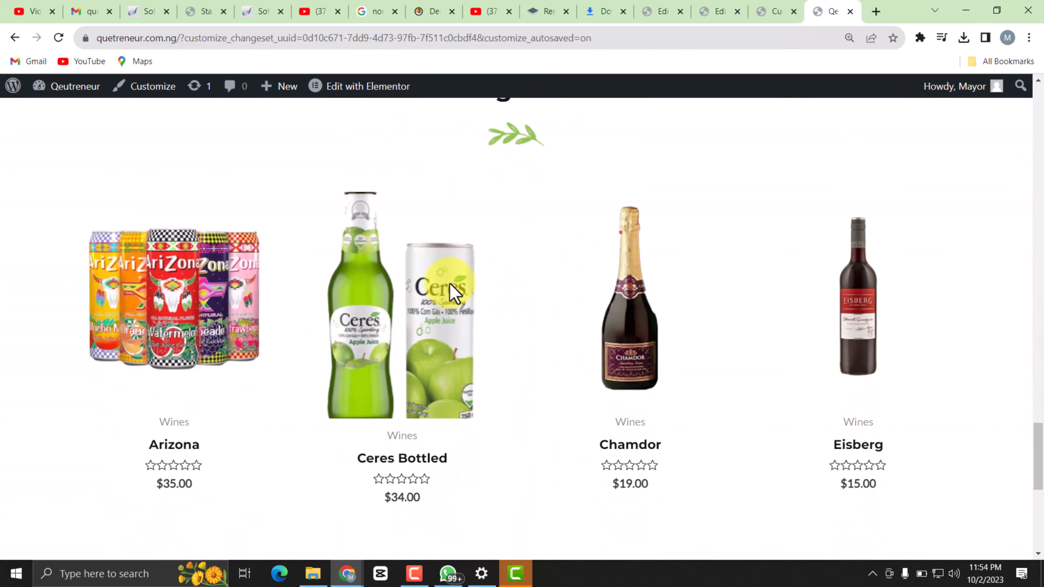
scroll(454, 292, down, 10)
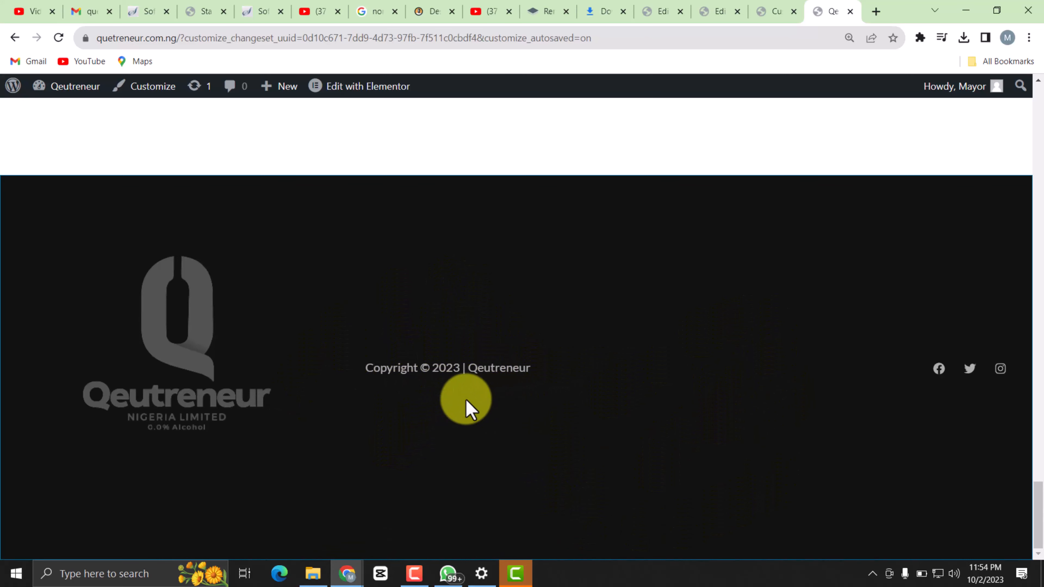
scroll(756, 382, up, 3)
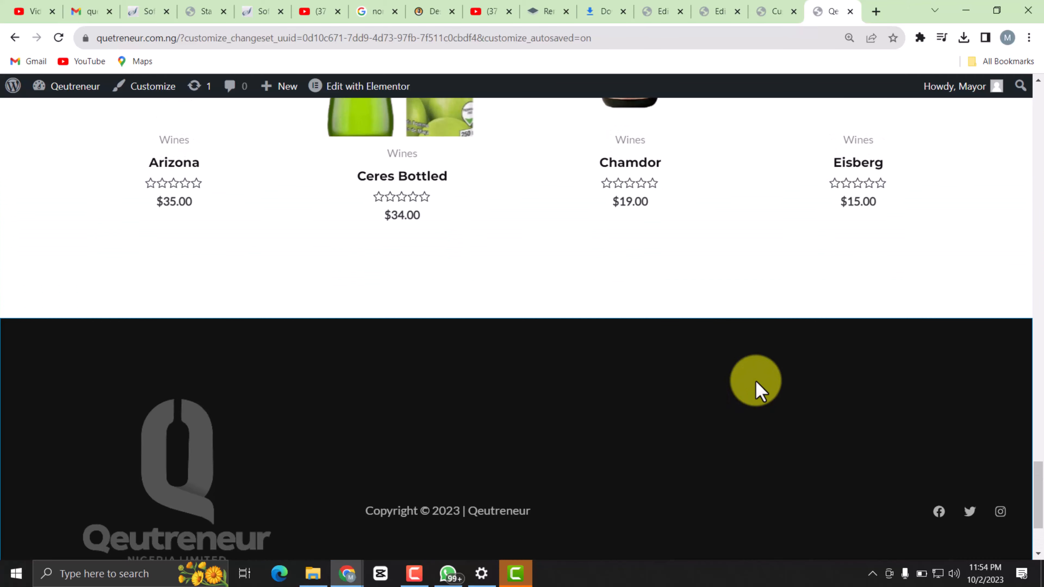
scroll(757, 382, up, 15)
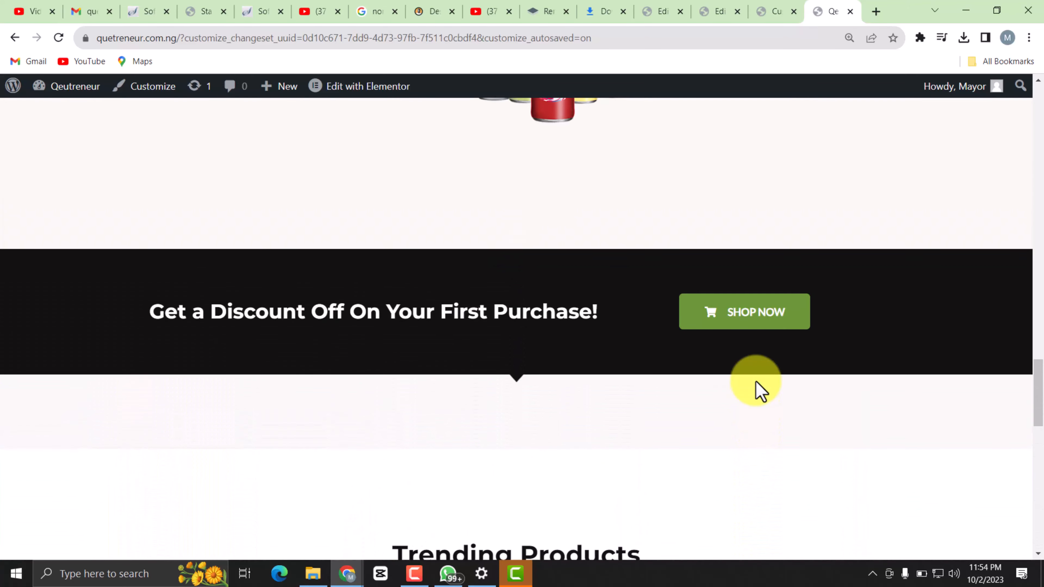
scroll(756, 383, down, 10)
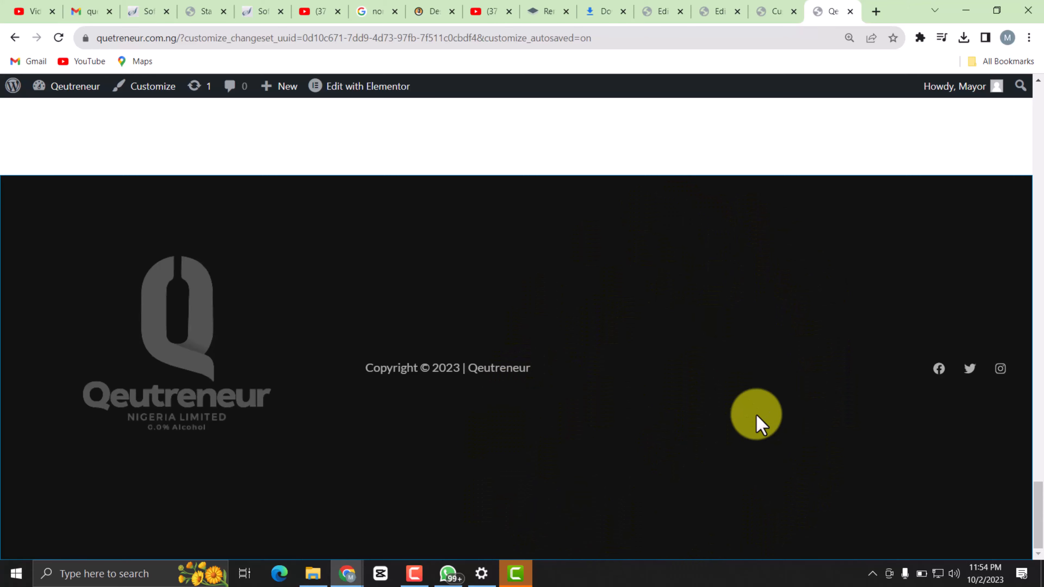
scroll(757, 416, up, 10)
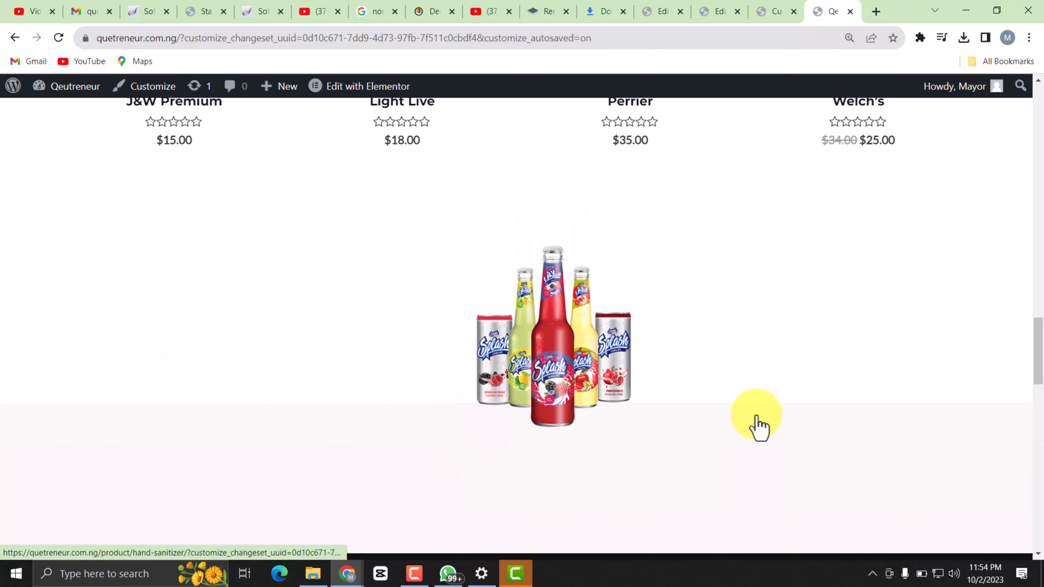
scroll(757, 428, up, 15)
Open the Wines category page and check its product listing and footer.
click(302, 181)
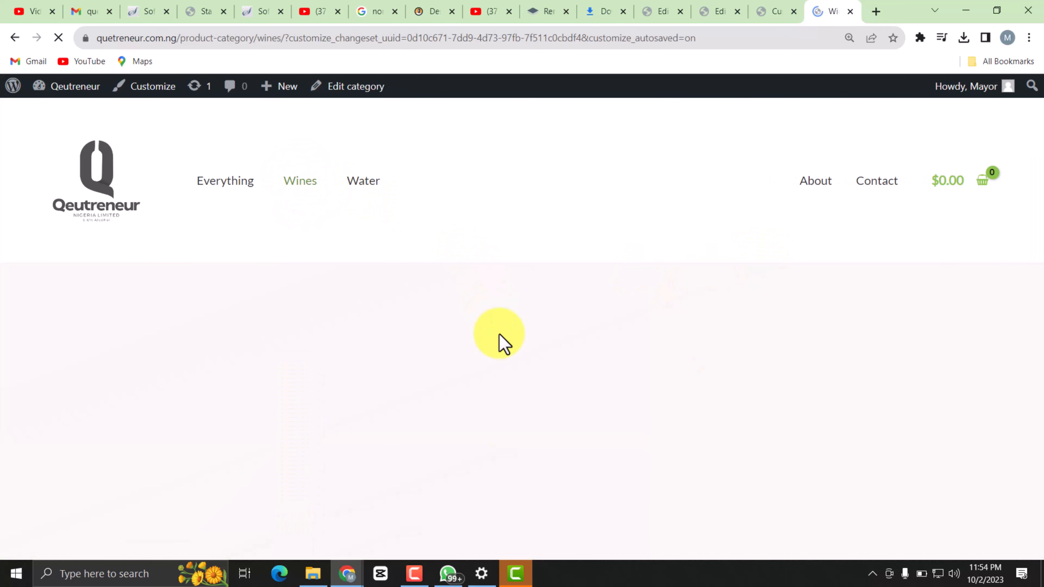
scroll(499, 343, down, 15)
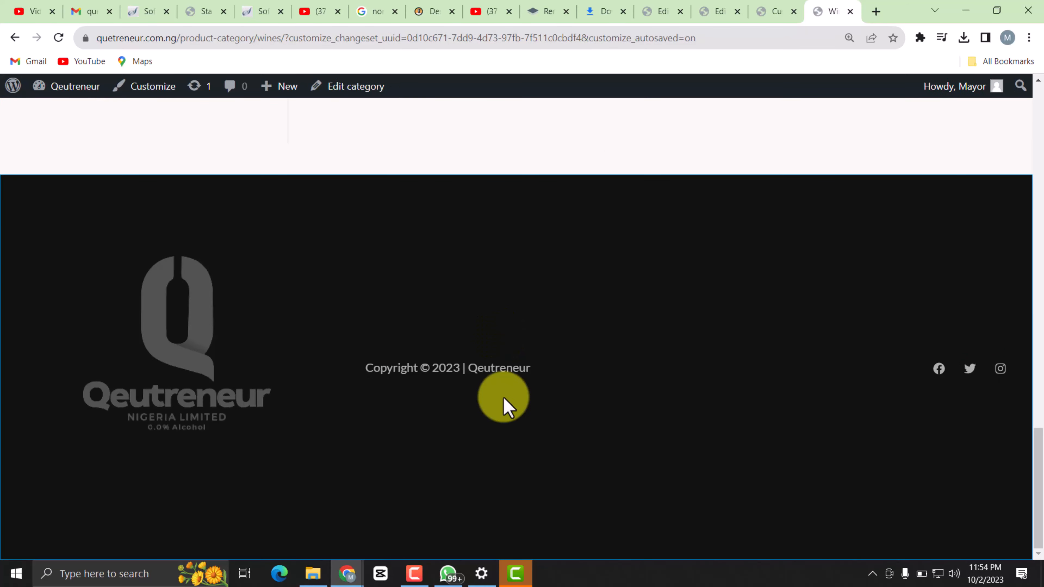
scroll(570, 335, up, 15)
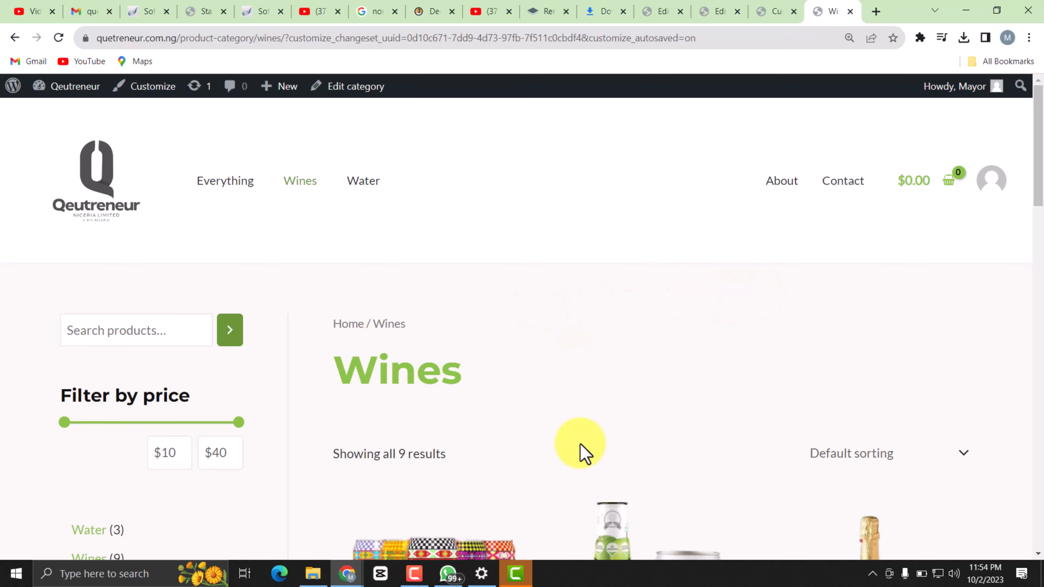
scroll(581, 448, down, 10)
scroll(583, 448, up, 1)
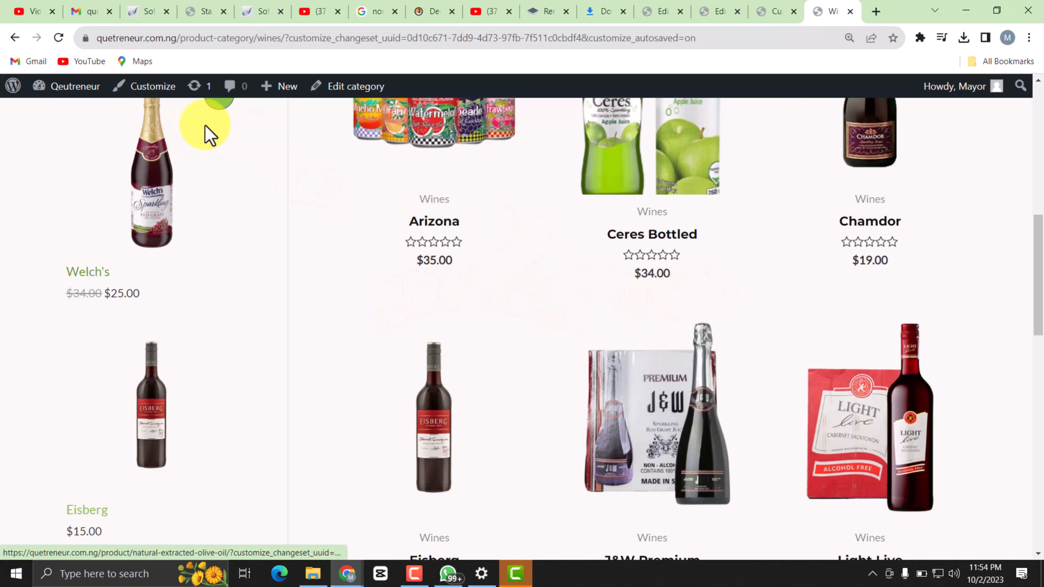
Go to the site's admin dashboard and open the WooCommerce general settings.
mouse_move(72, 97)
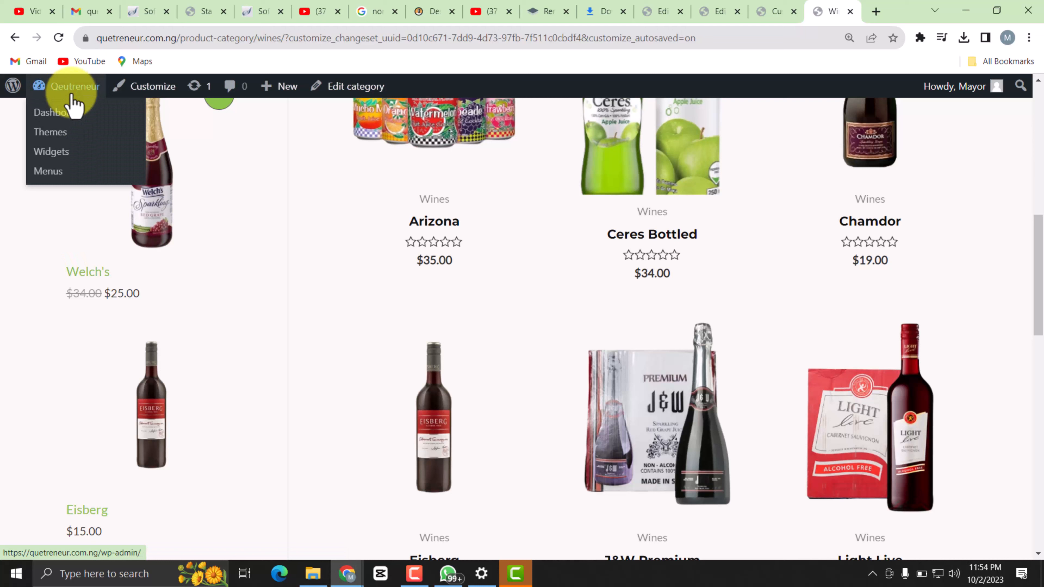
click(77, 124)
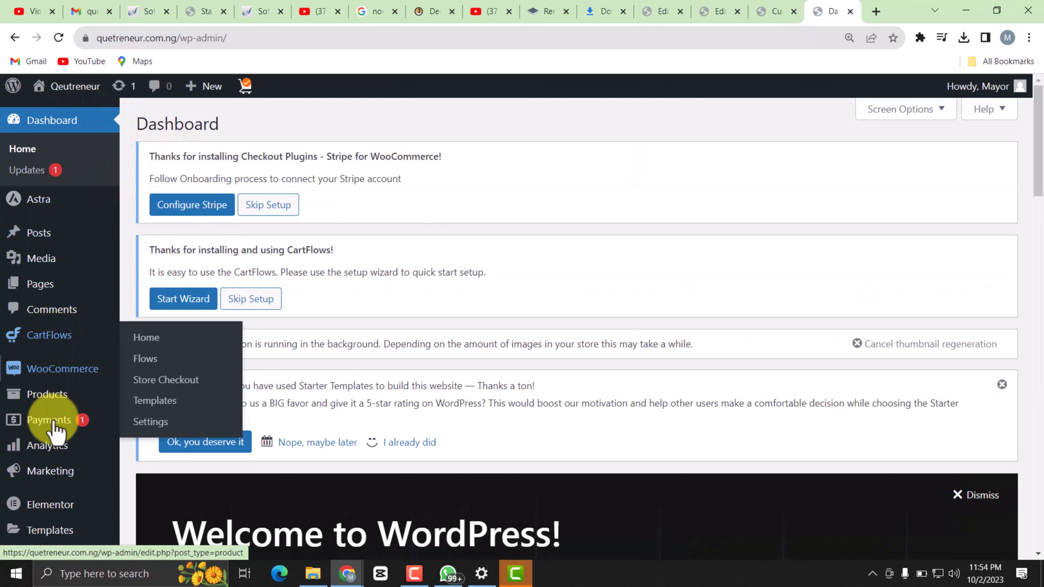
mouse_move(62, 394)
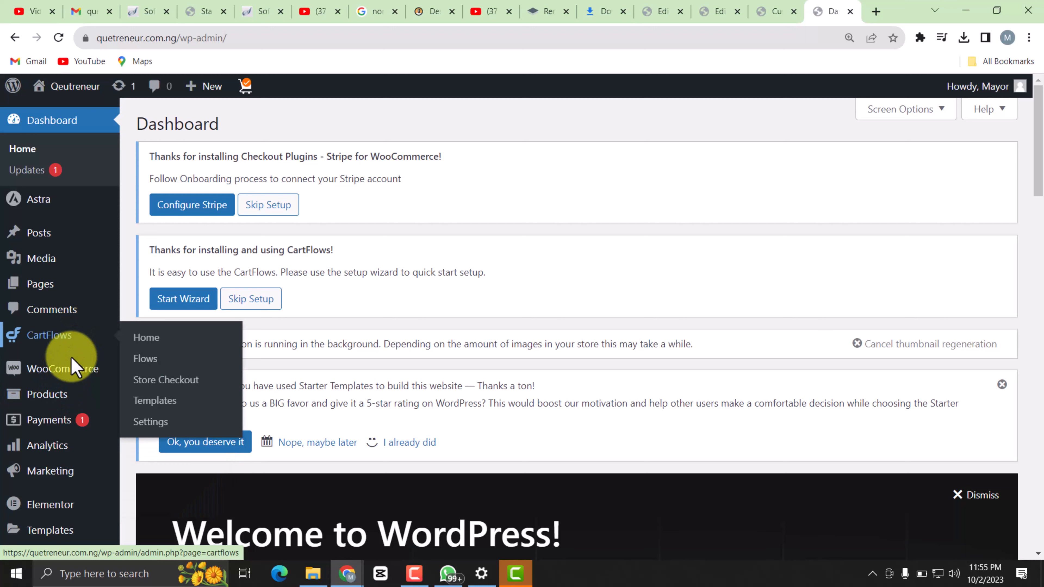
mouse_move(73, 375)
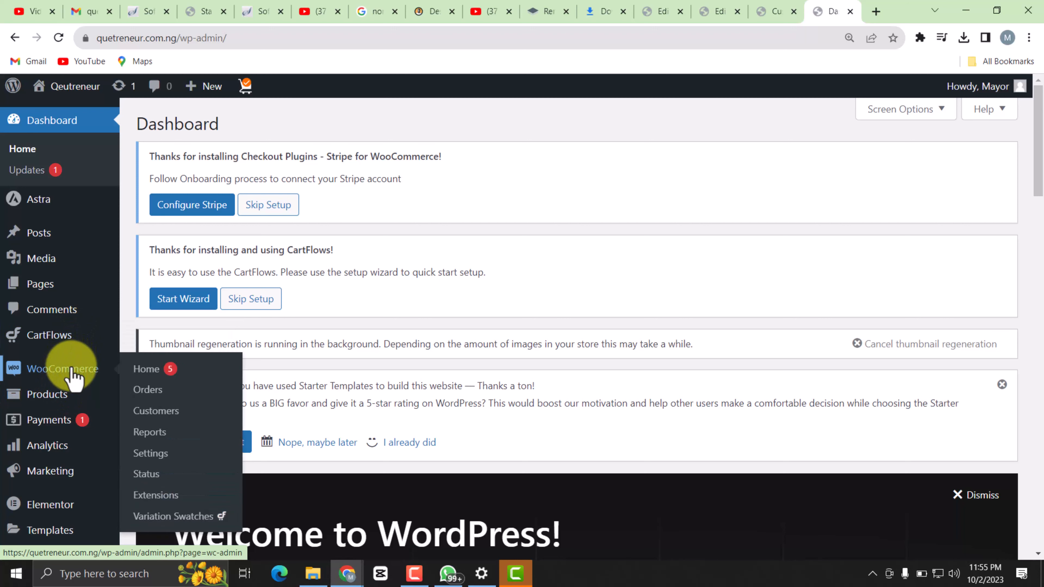
click(164, 456)
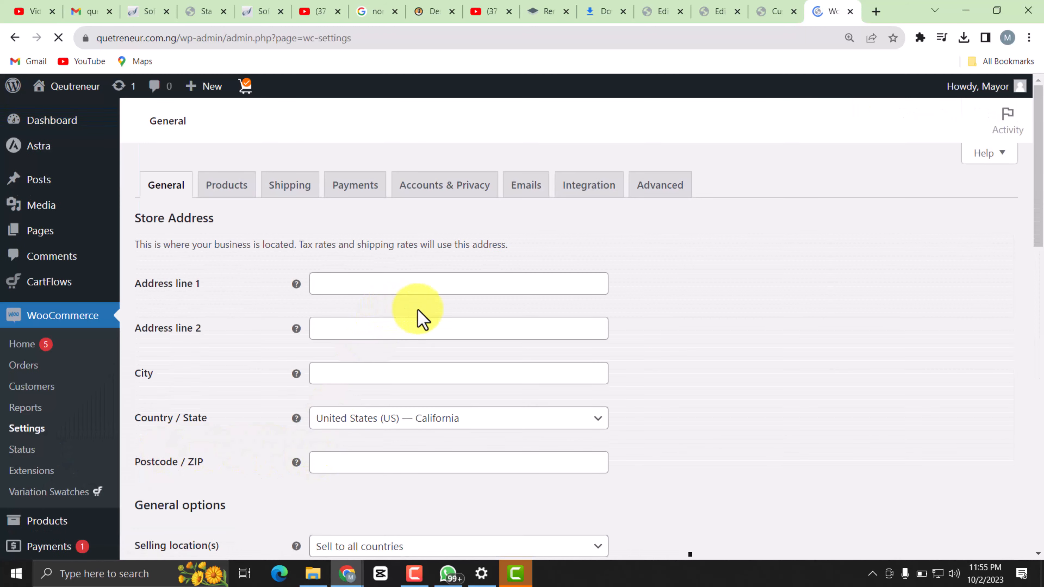
Set the store address's country and state to Nigeria — Lagos.
scroll(351, 354, down, 8)
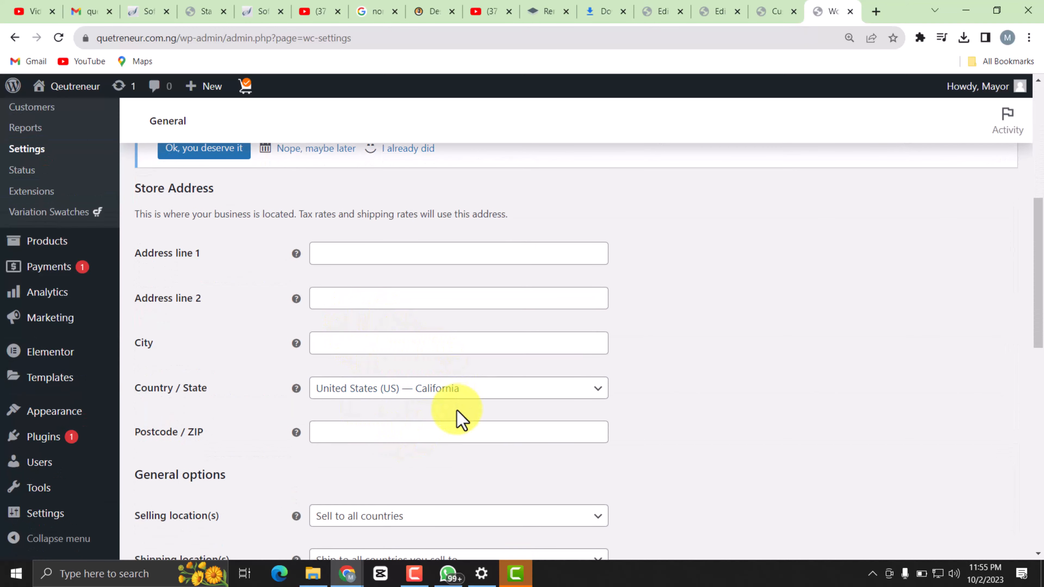
click(541, 388)
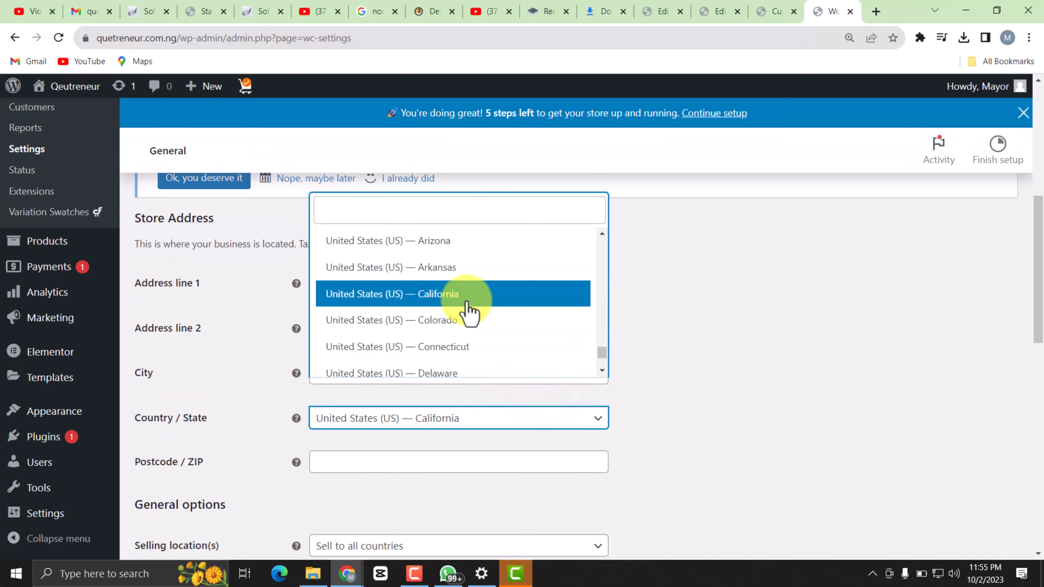
scroll(469, 312, down, 20)
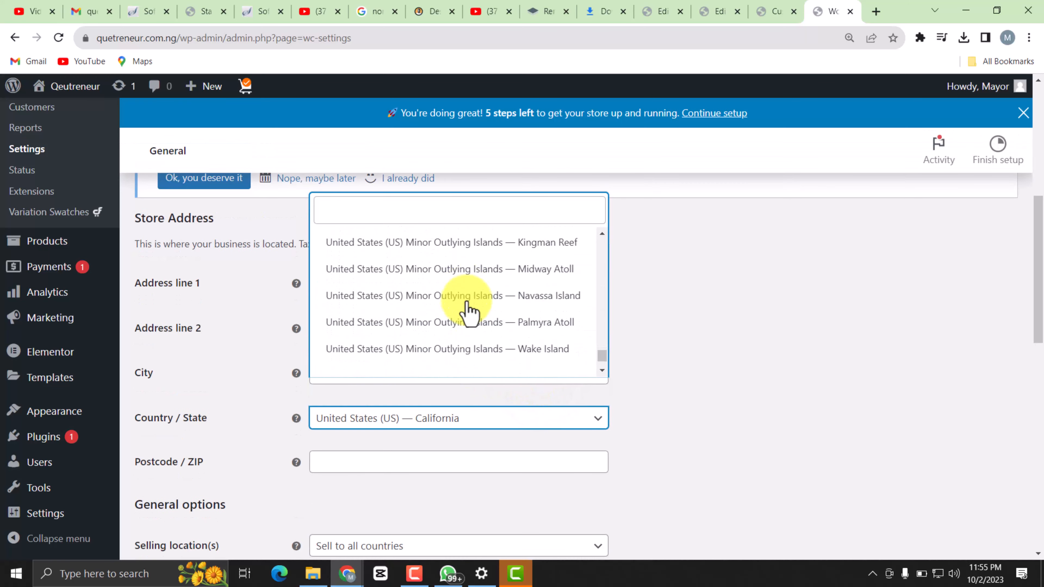
scroll(467, 361, up, 20)
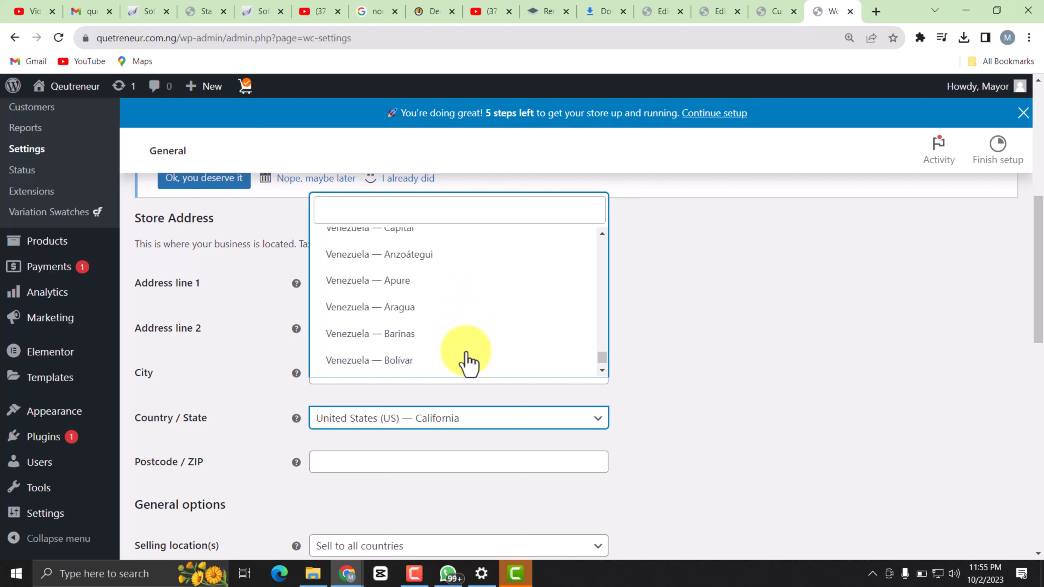
scroll(469, 362, up, 20)
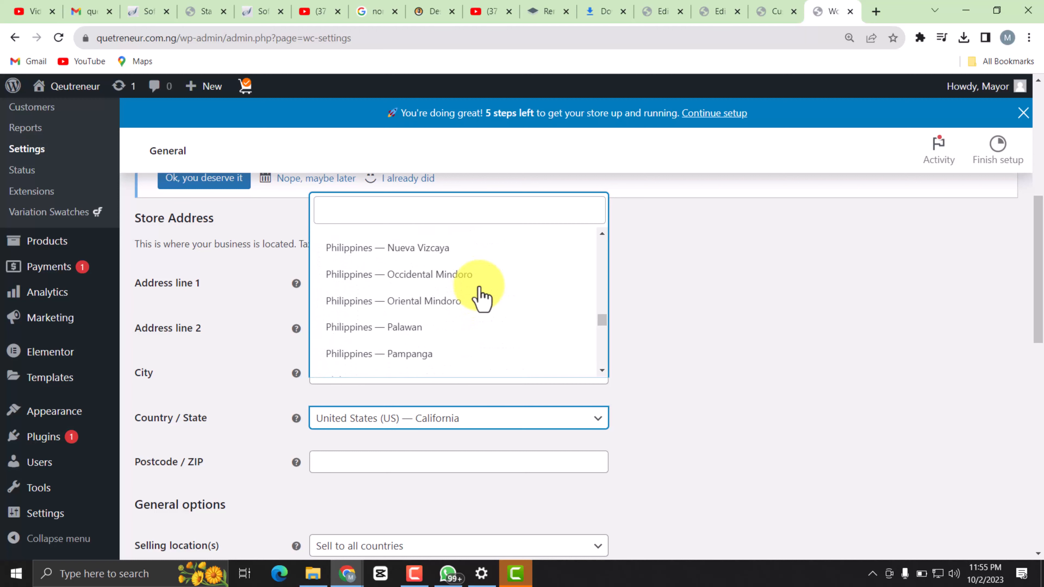
scroll(485, 313, up, 10)
scroll(487, 325, up, 8)
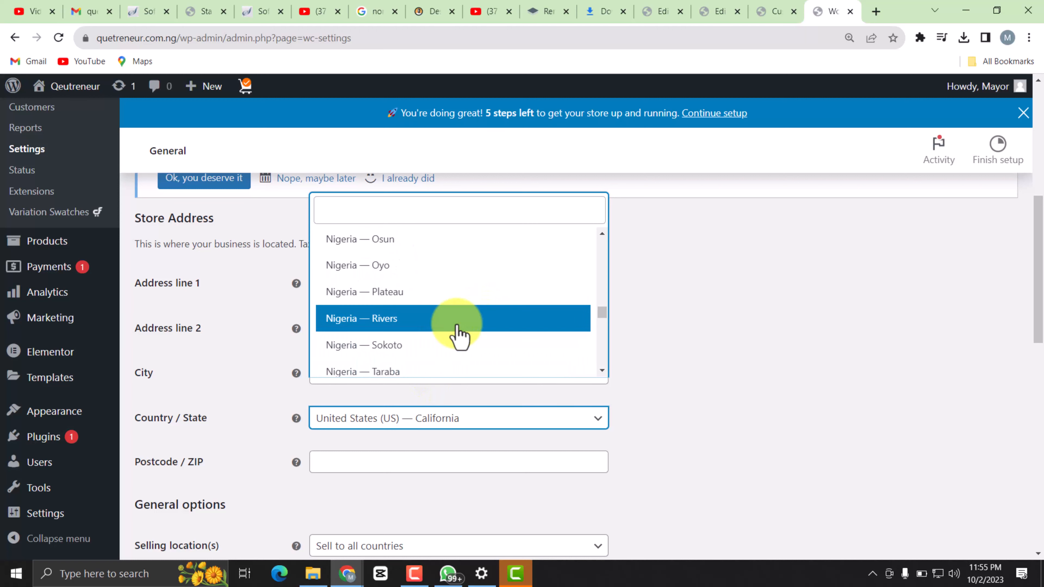
scroll(456, 325, down, 1)
scroll(457, 325, down, 3)
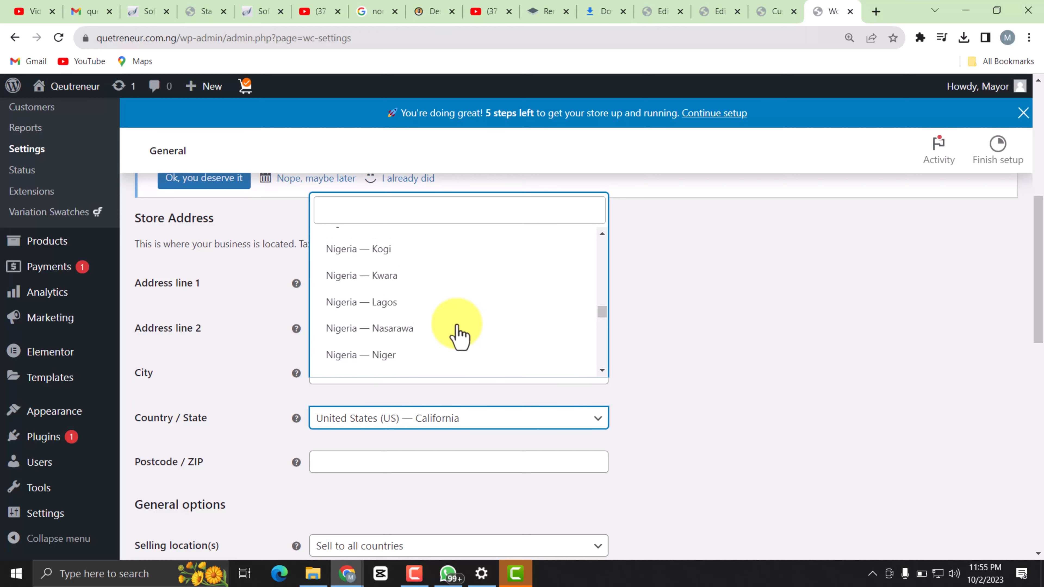
click(411, 309)
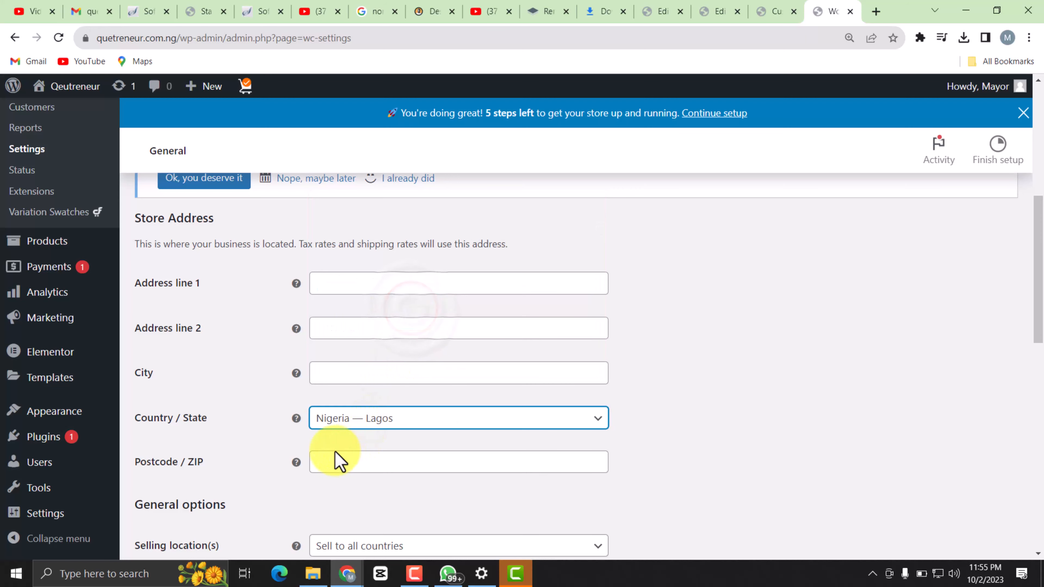
Set the store's currency to Nigerian naira (₦) and save the general settings.
scroll(336, 460, down, 3)
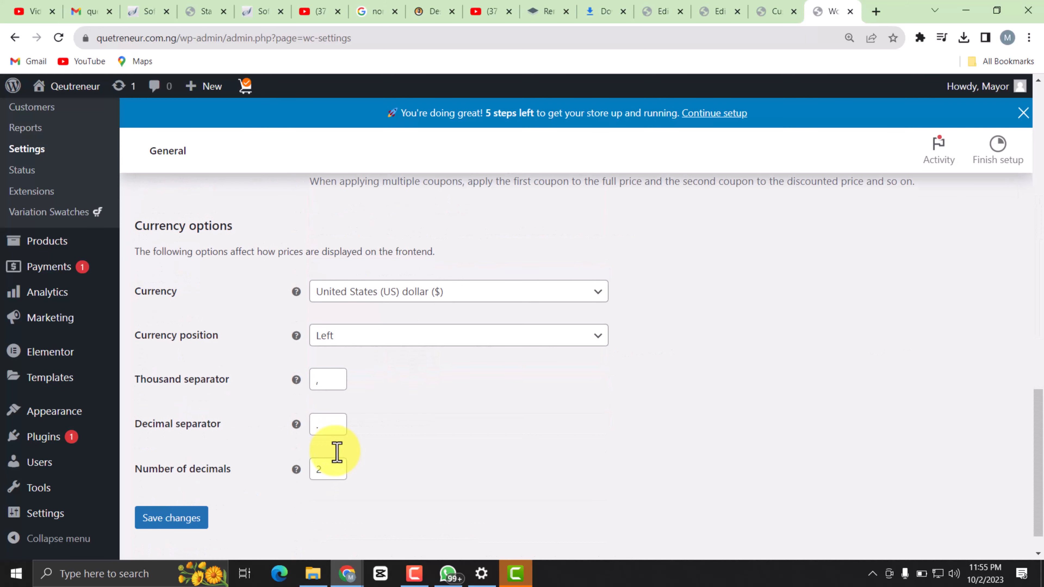
scroll(337, 453, up, 7)
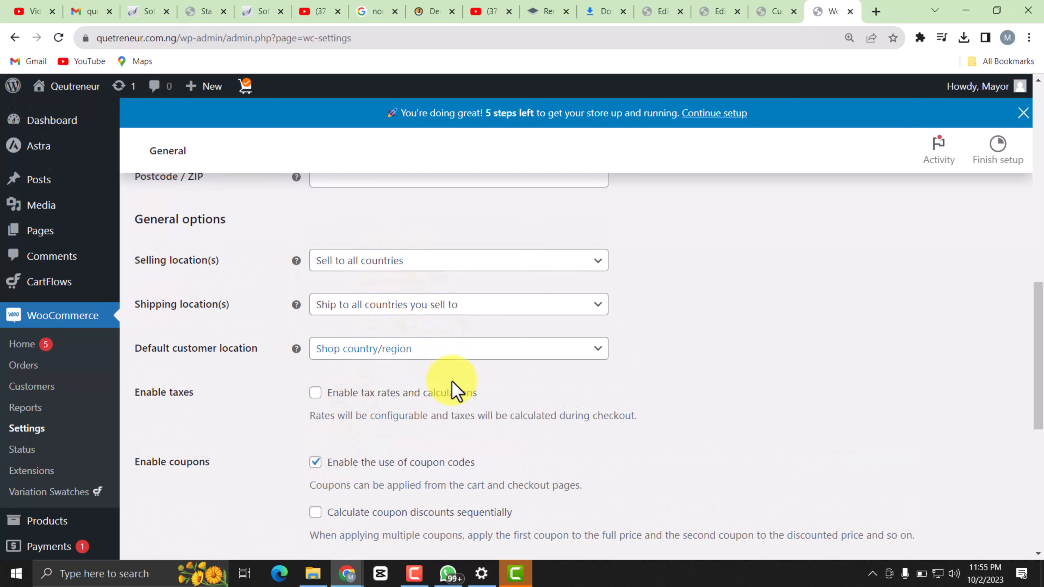
scroll(459, 416, down, 8)
scroll(459, 415, up, 2)
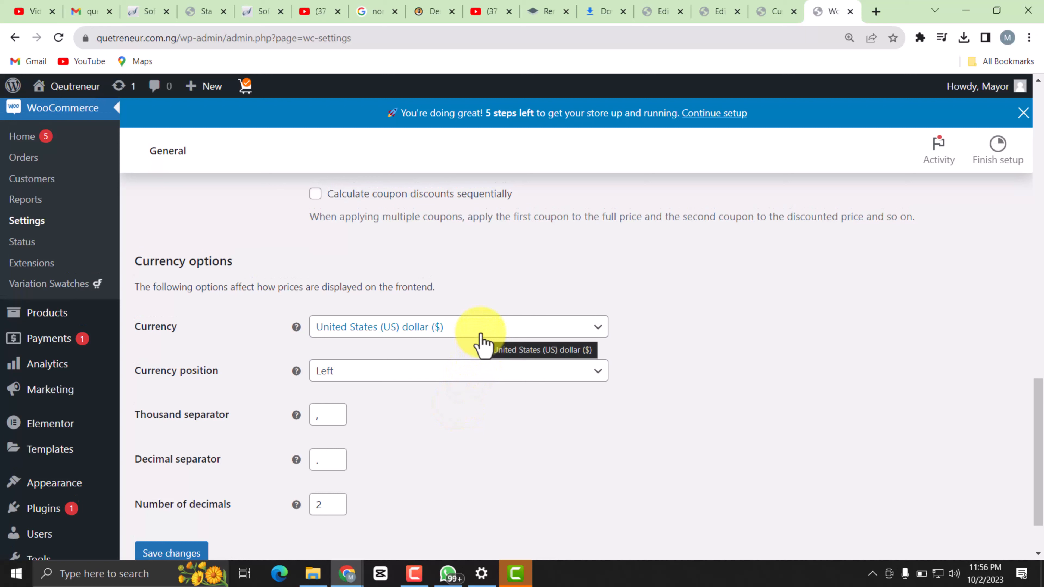
click(483, 341)
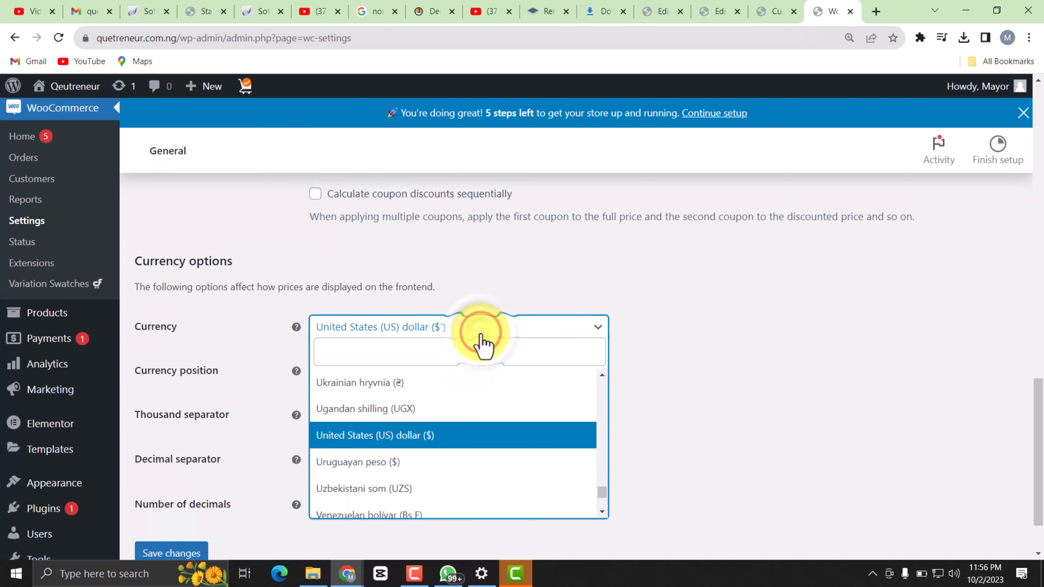
click(454, 347)
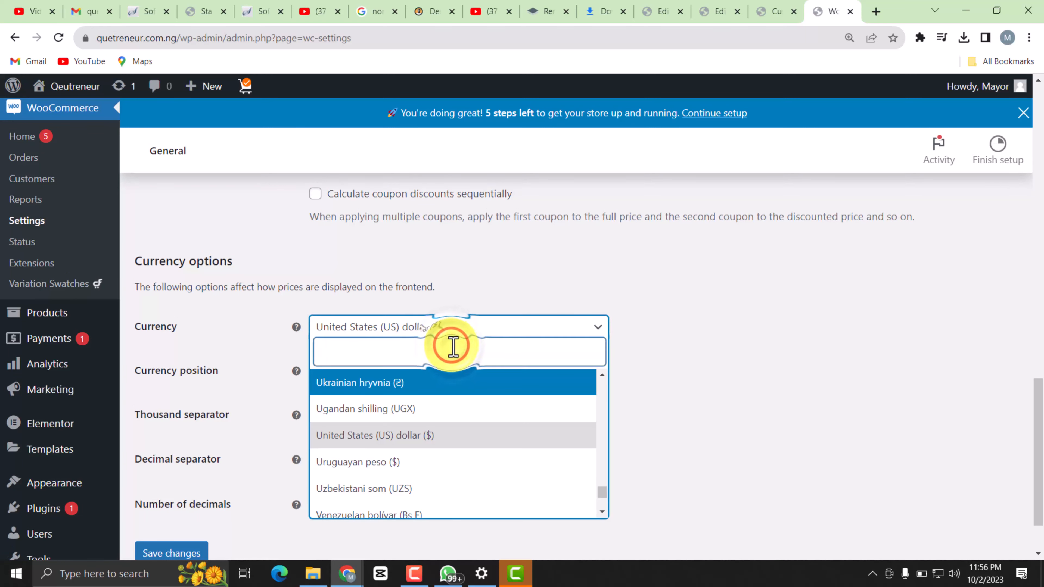
text(nig)
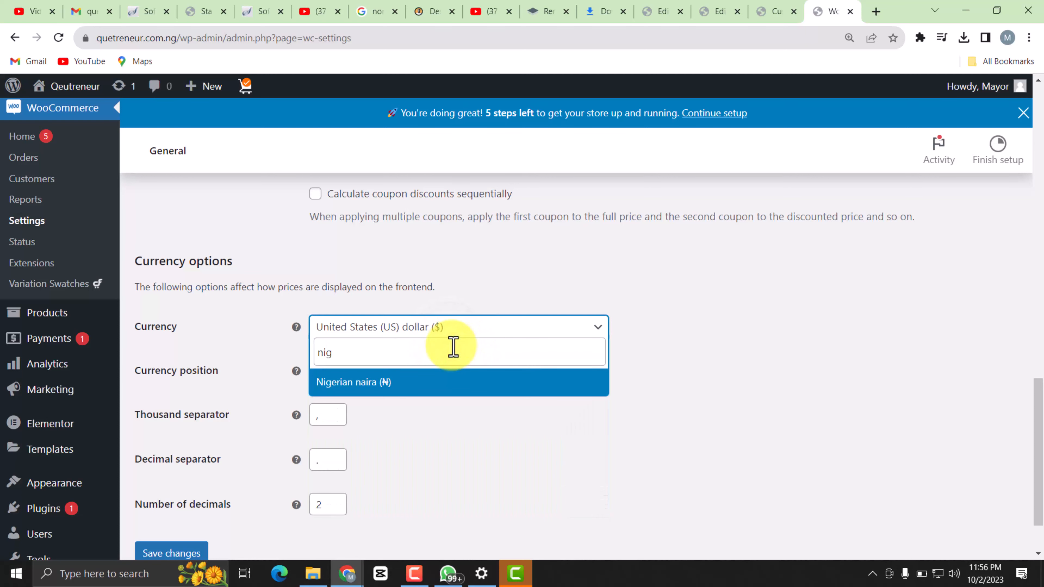
click(455, 390)
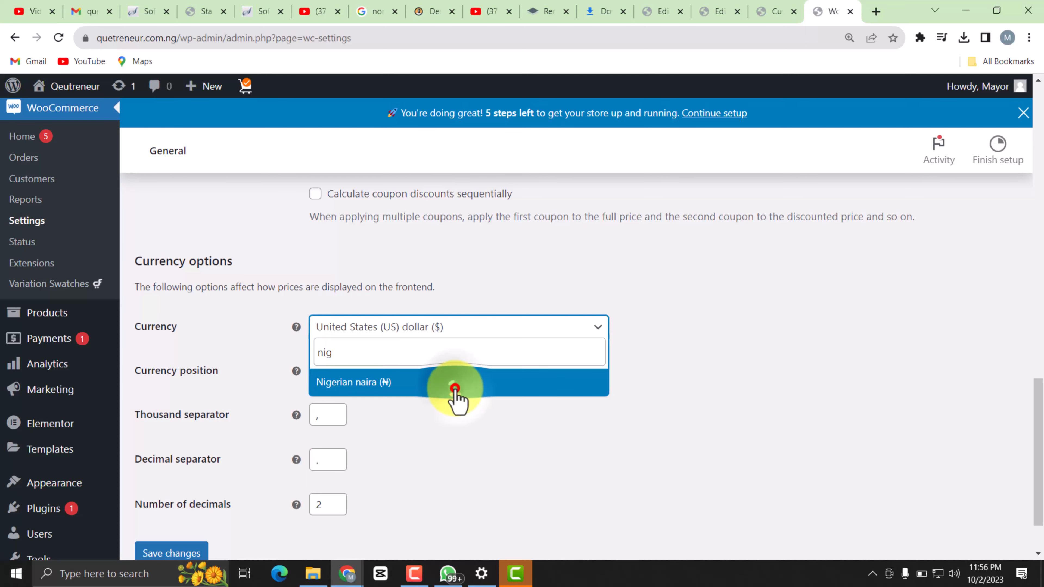
scroll(469, 434, down, 2)
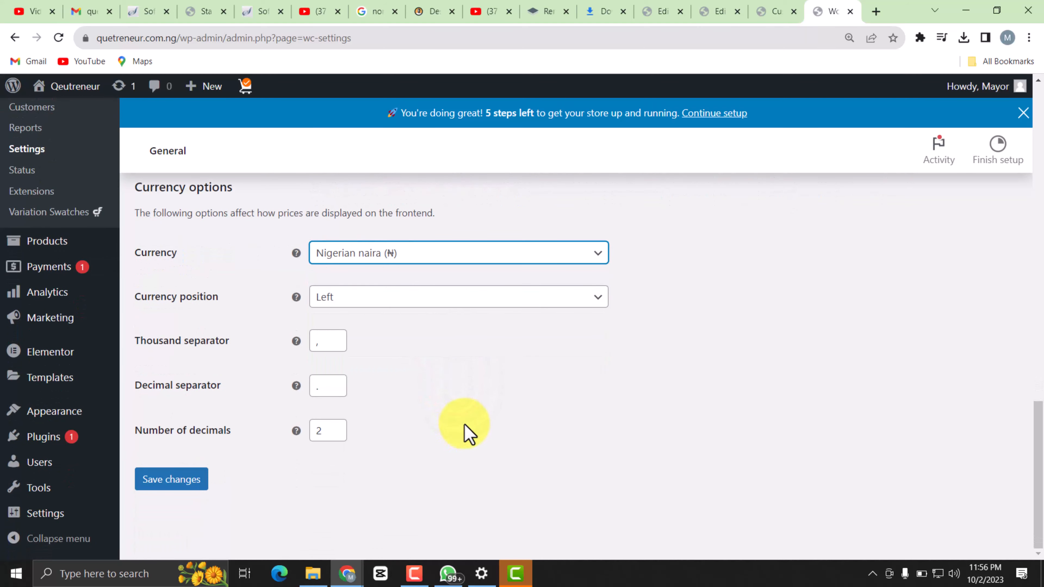
click(167, 488)
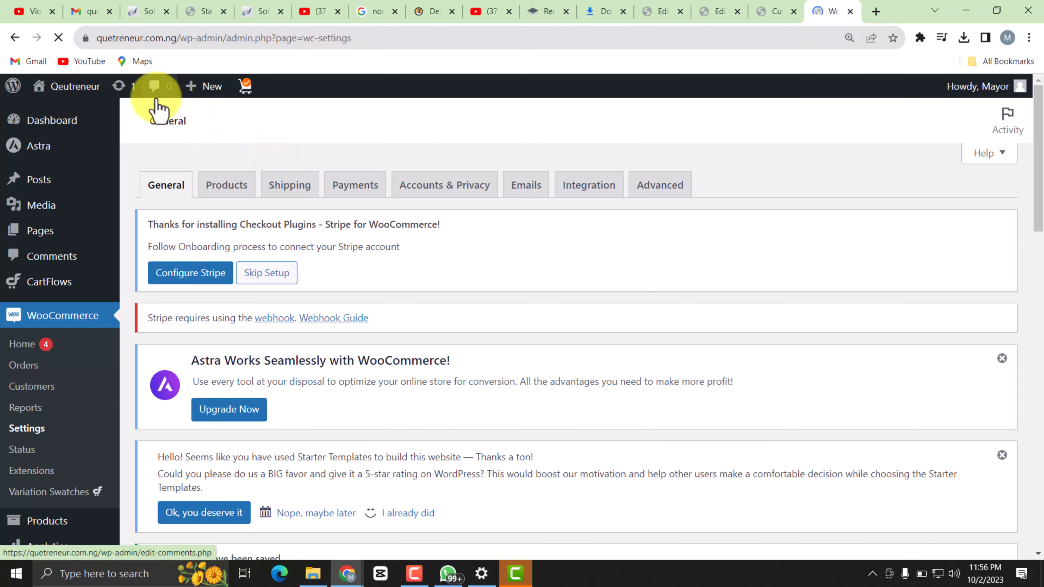
Open the live site in a new browser tab and check the currency of the home page's product prices.
mouse_move(62, 90)
right_click(66, 109)
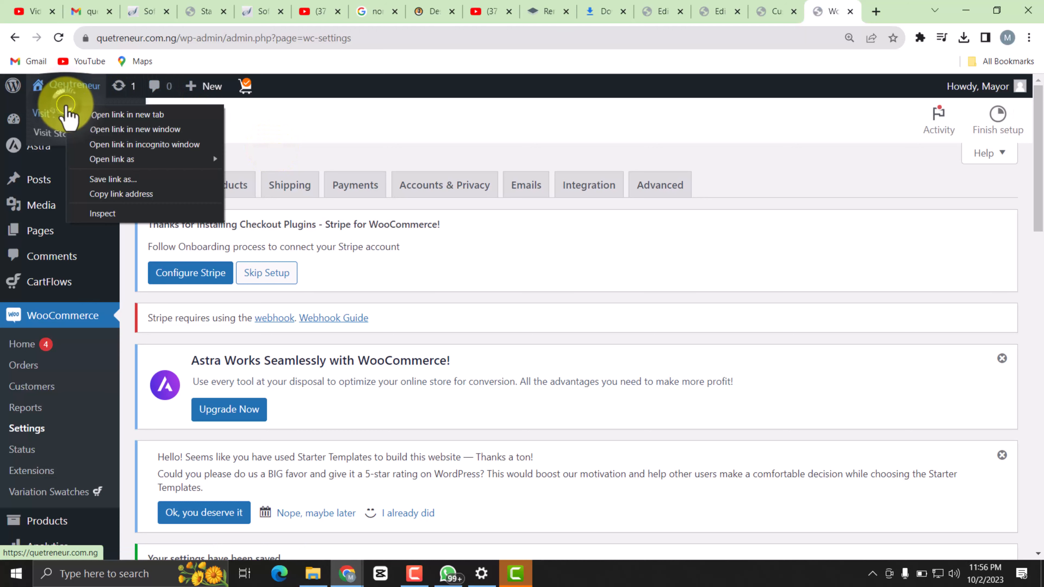
click(125, 116)
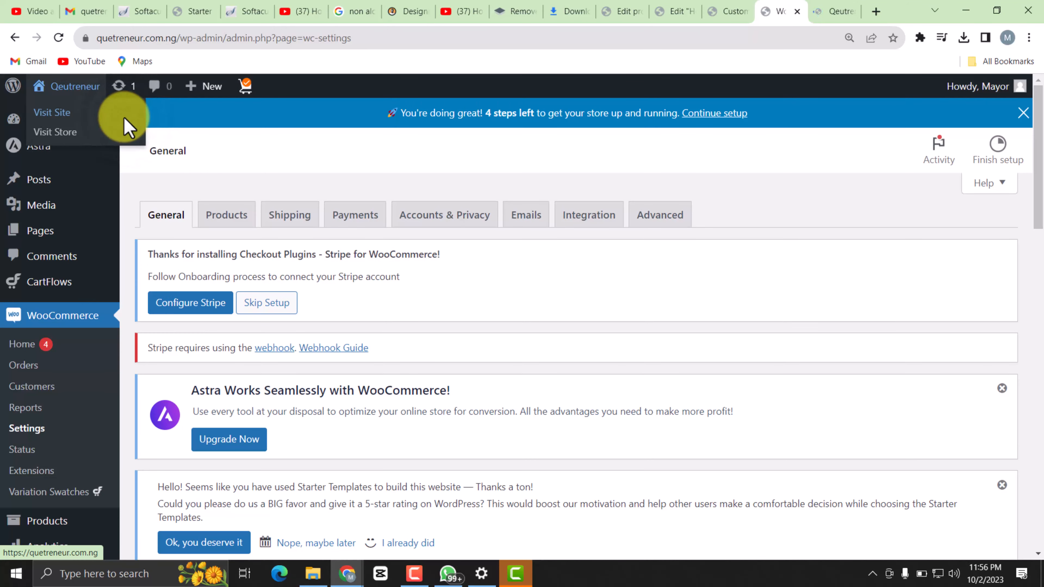
click(822, 12)
scroll(574, 280, down, 10)
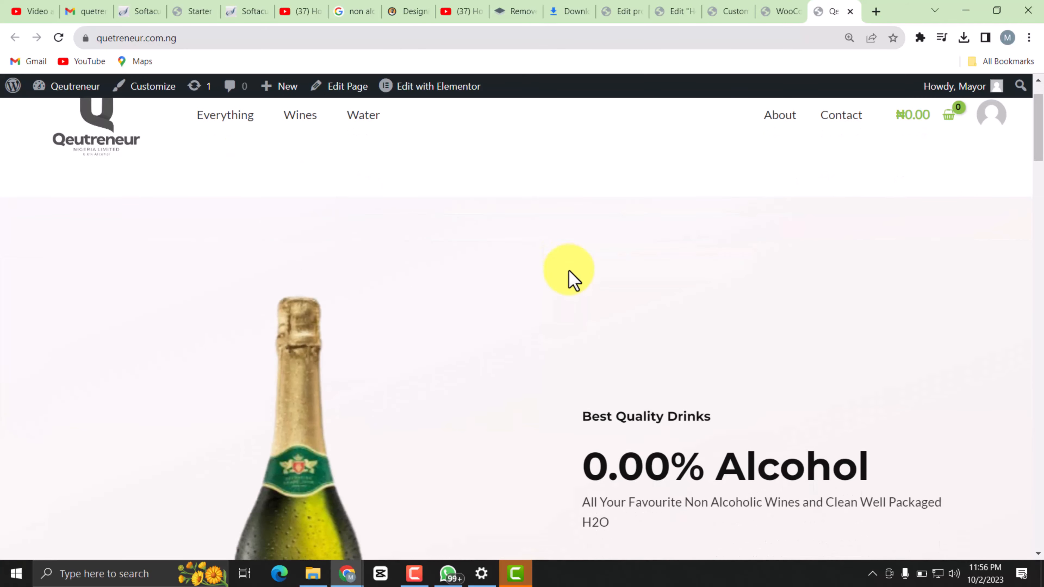
scroll(573, 280, down, 15)
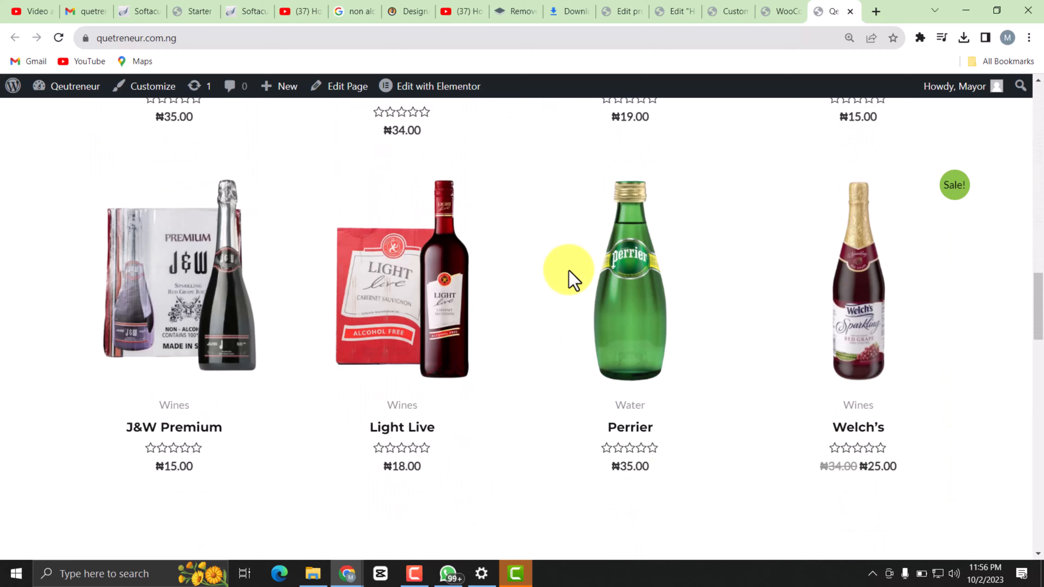
scroll(570, 280, down, 6)
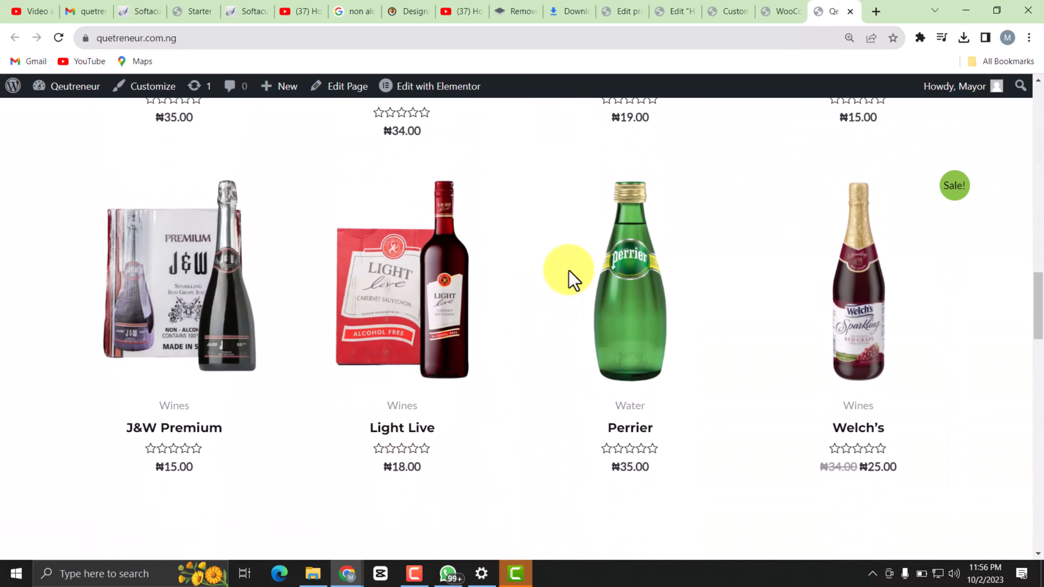
scroll(571, 280, up, 2)
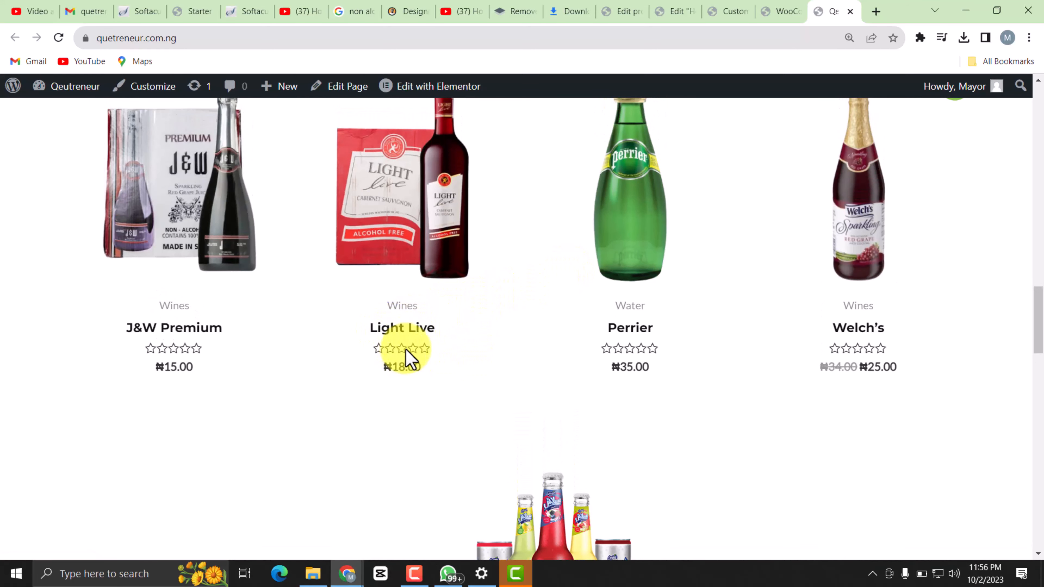
Open the Light Live product page from the home page and add one unit to the cart.
click(395, 242)
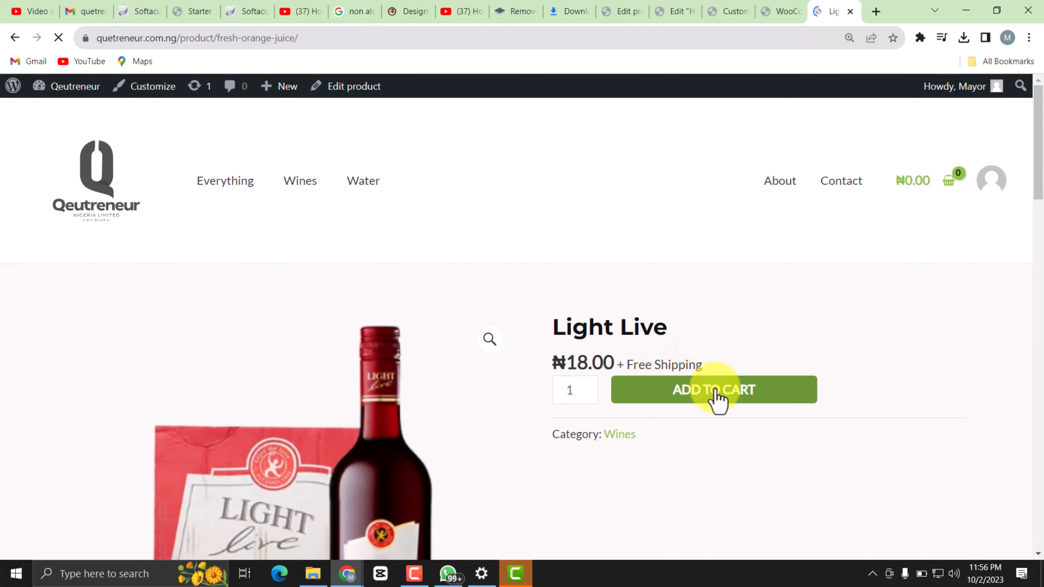
scroll(722, 405, down, 3)
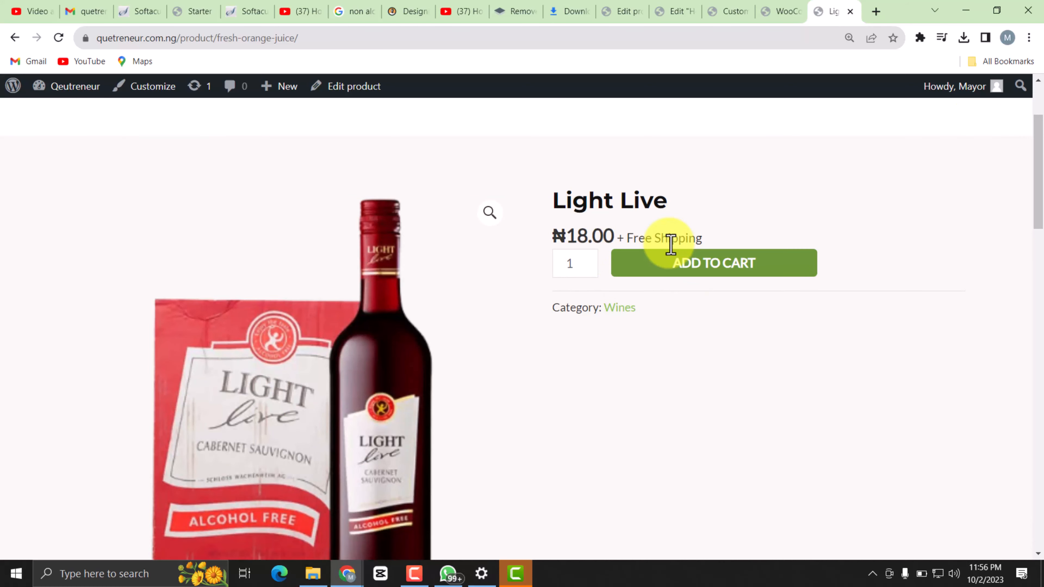
click(702, 278)
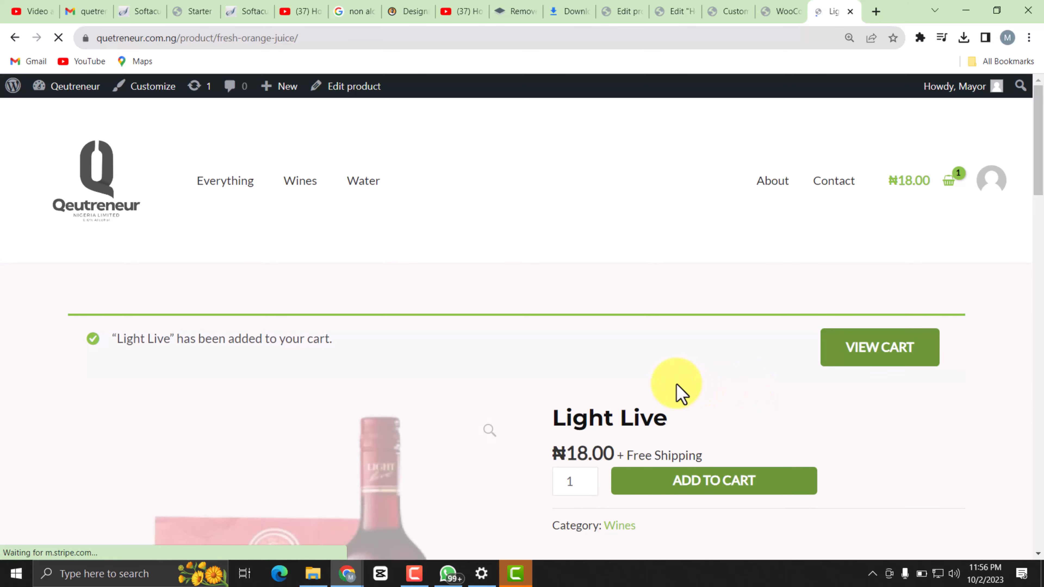
Look over the Light Live product page and its review form, and open the cart to check its totals.
scroll(639, 367, down, 8)
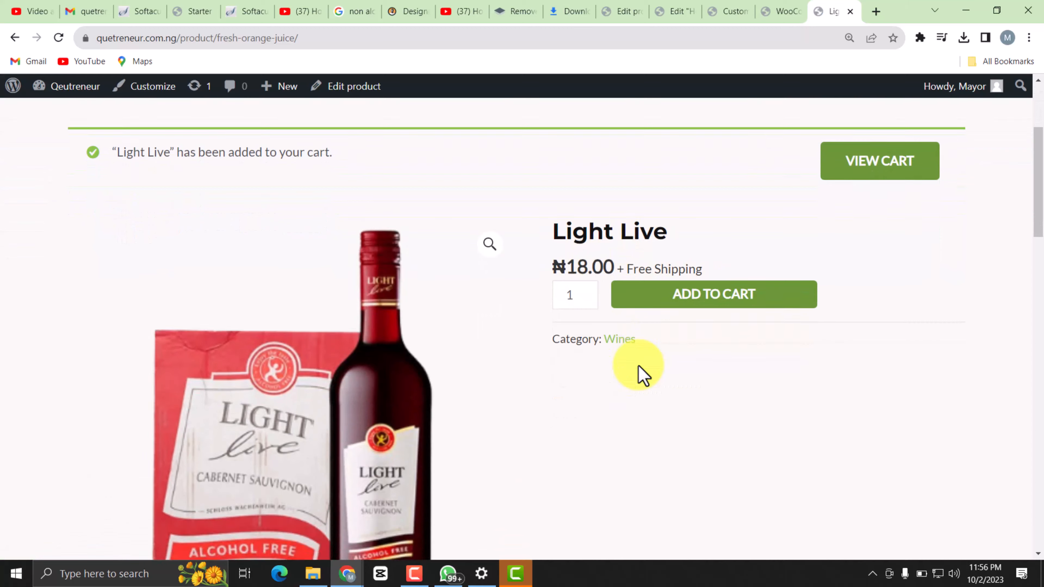
scroll(643, 375, down, 1)
scroll(643, 375, down, 7)
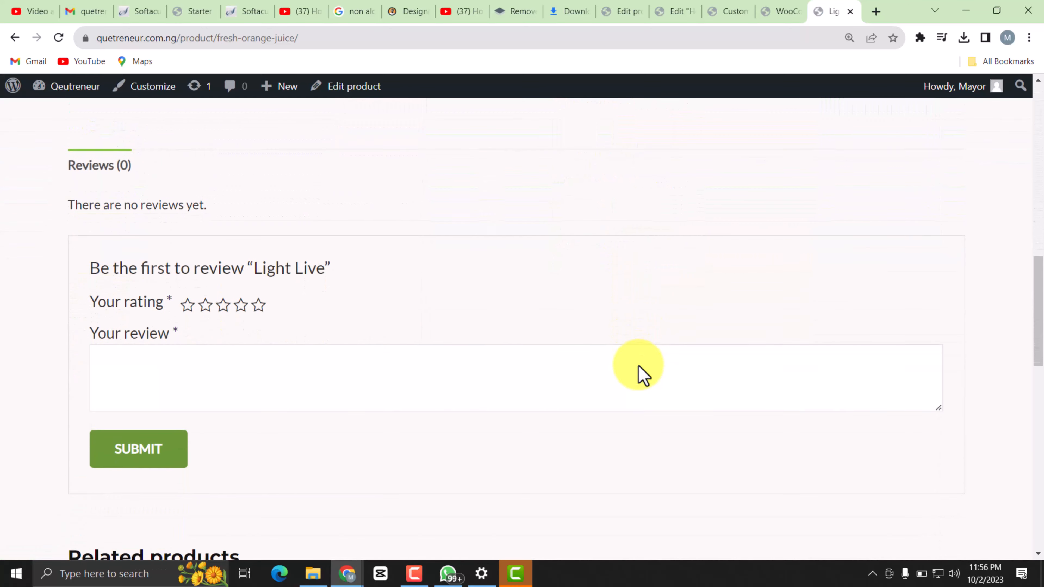
scroll(643, 375, up, 15)
scroll(642, 375, up, 3)
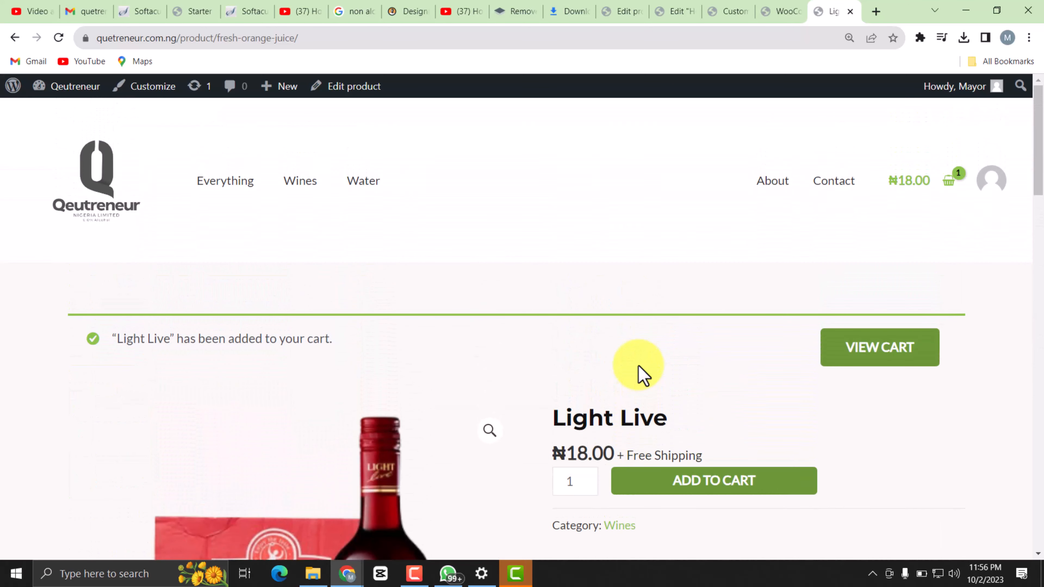
click(854, 352)
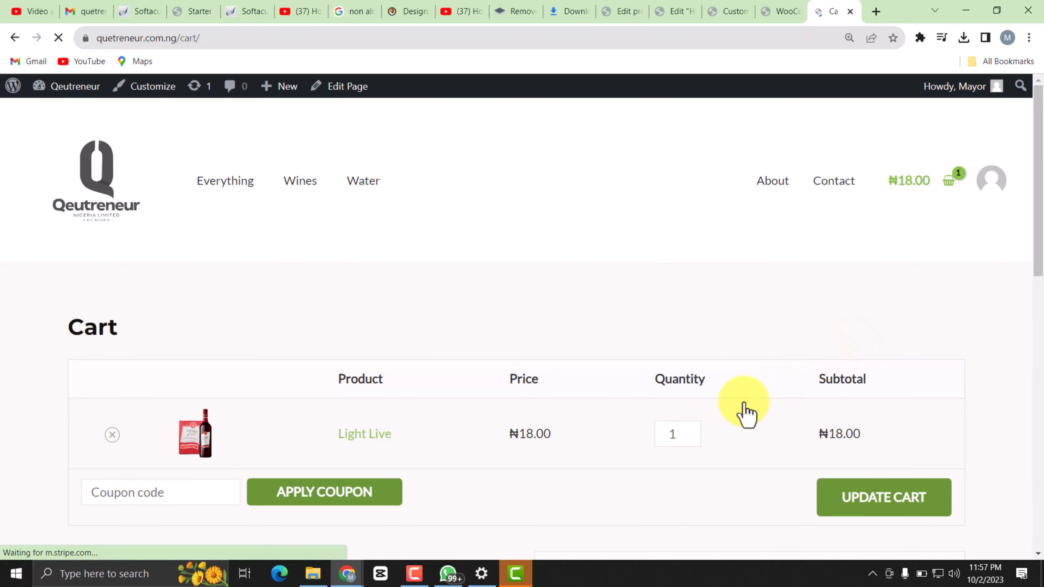
scroll(702, 432, down, 8)
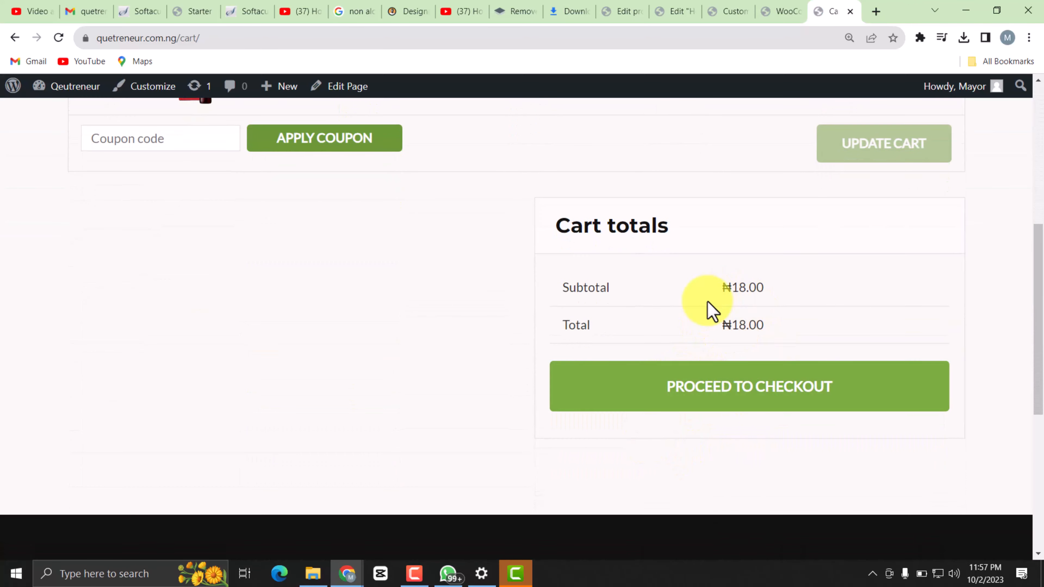
Proceed to checkout and examine the billing form, order summary and payment section.
click(702, 380)
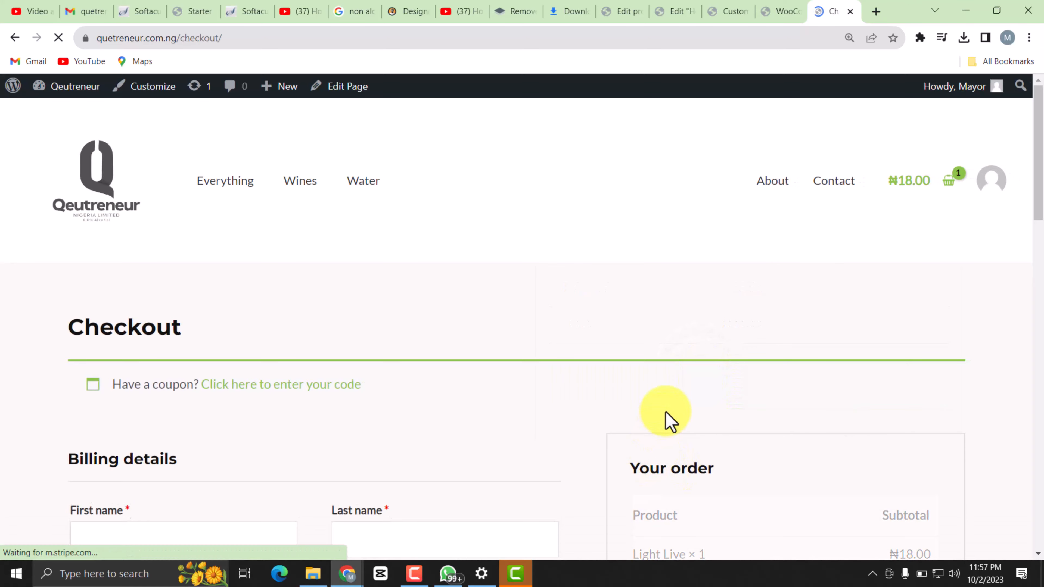
scroll(666, 420, down, 6)
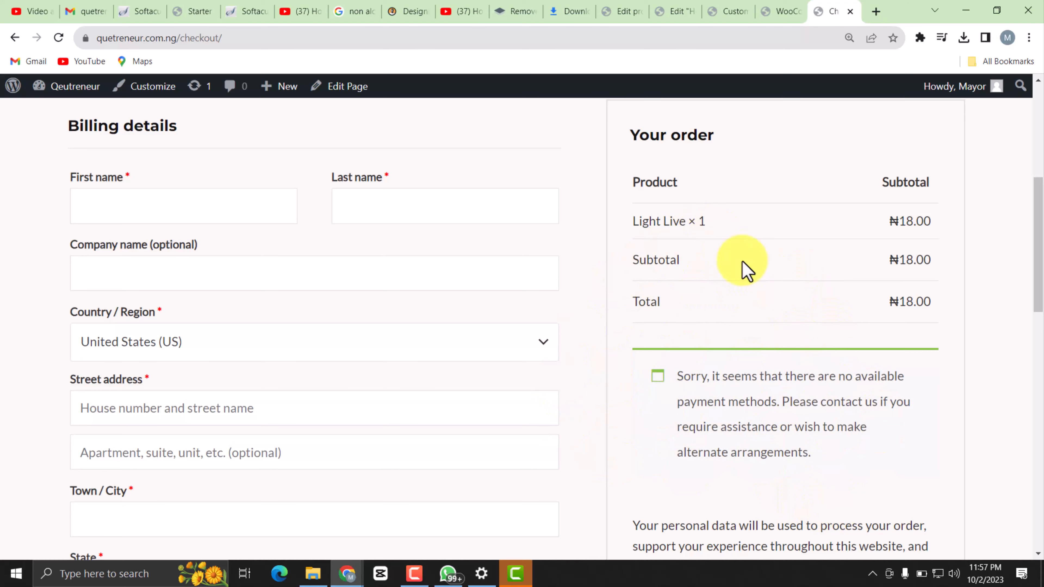
scroll(654, 407, down, 15)
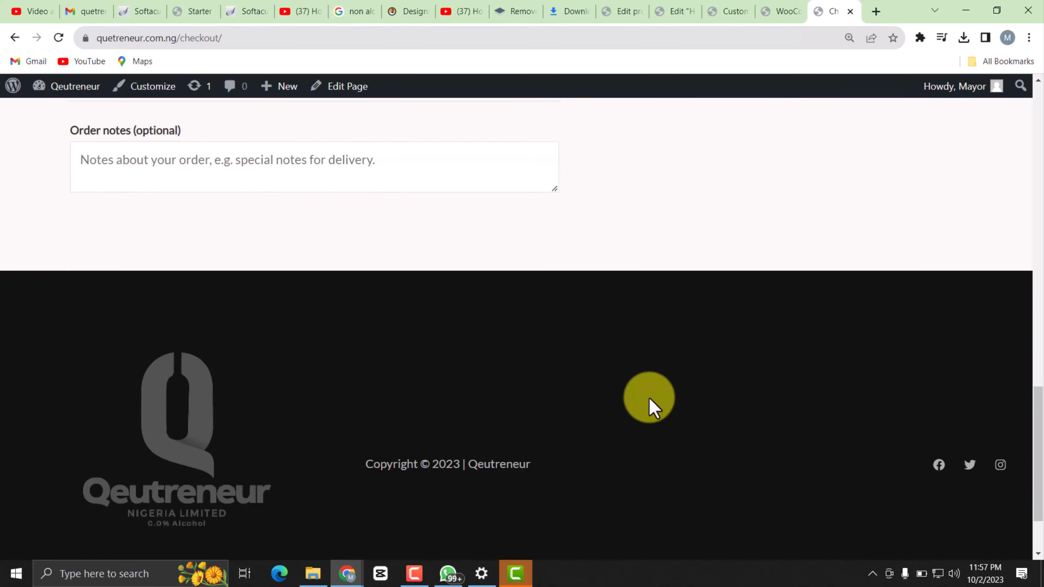
scroll(653, 407, up, 12)
scroll(654, 406, up, 10)
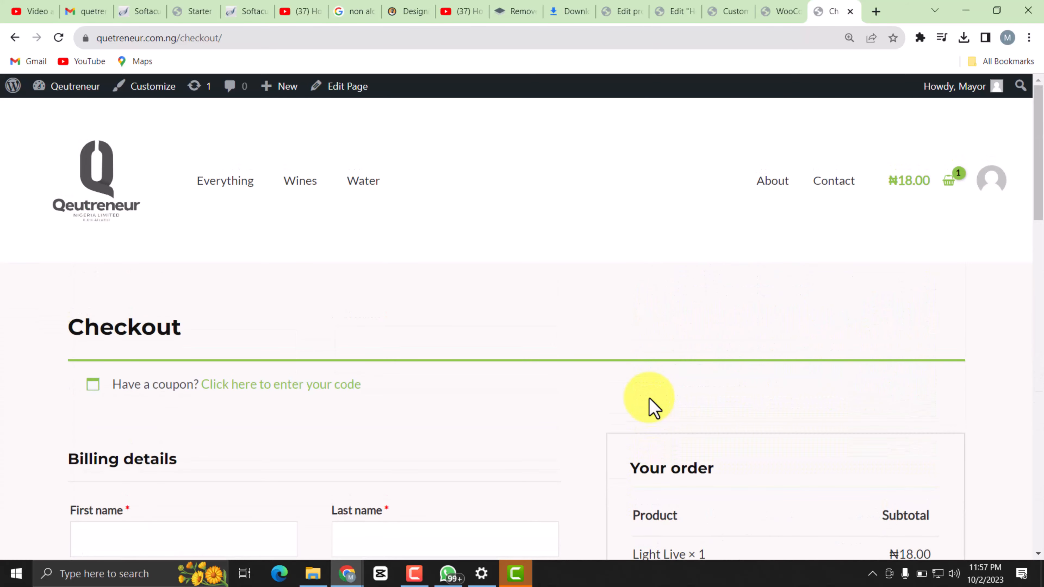